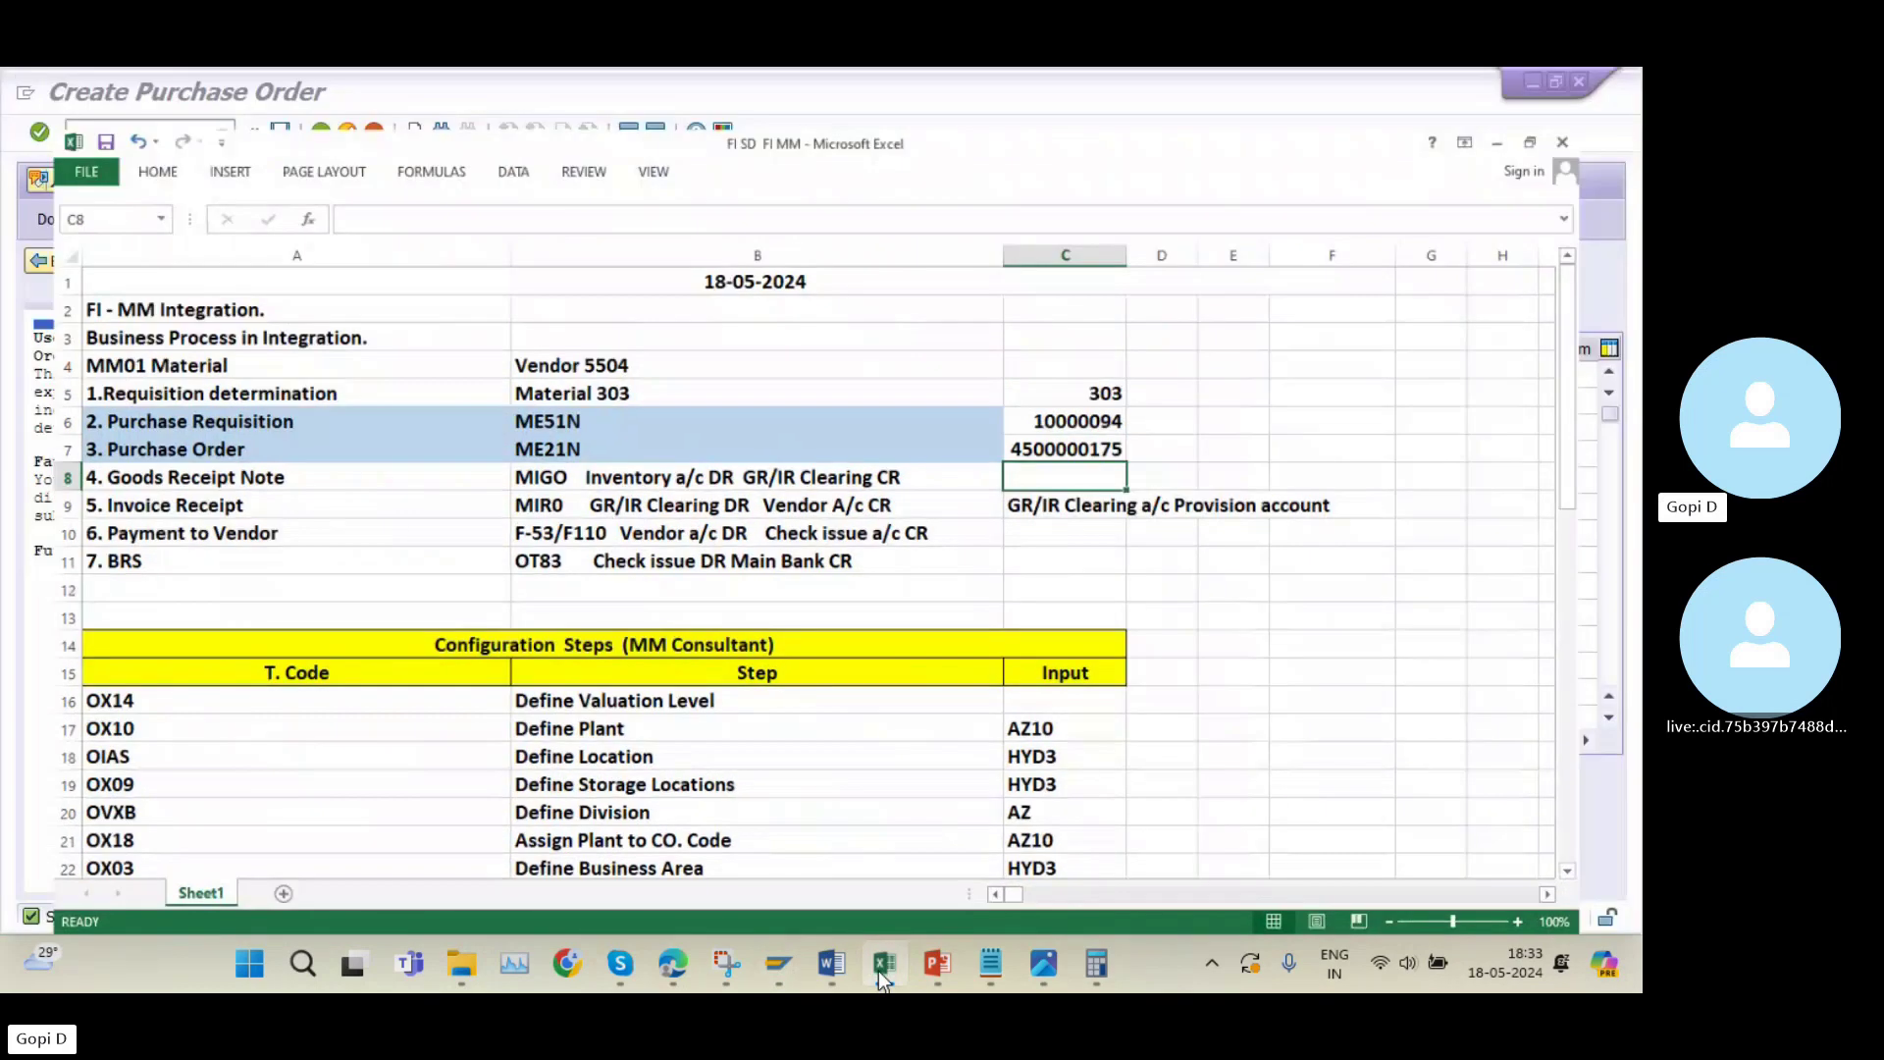
Review the tracker's completed steps A5:C7 and the Goods Receipt Note row with MIGO in B8.
click(316, 138)
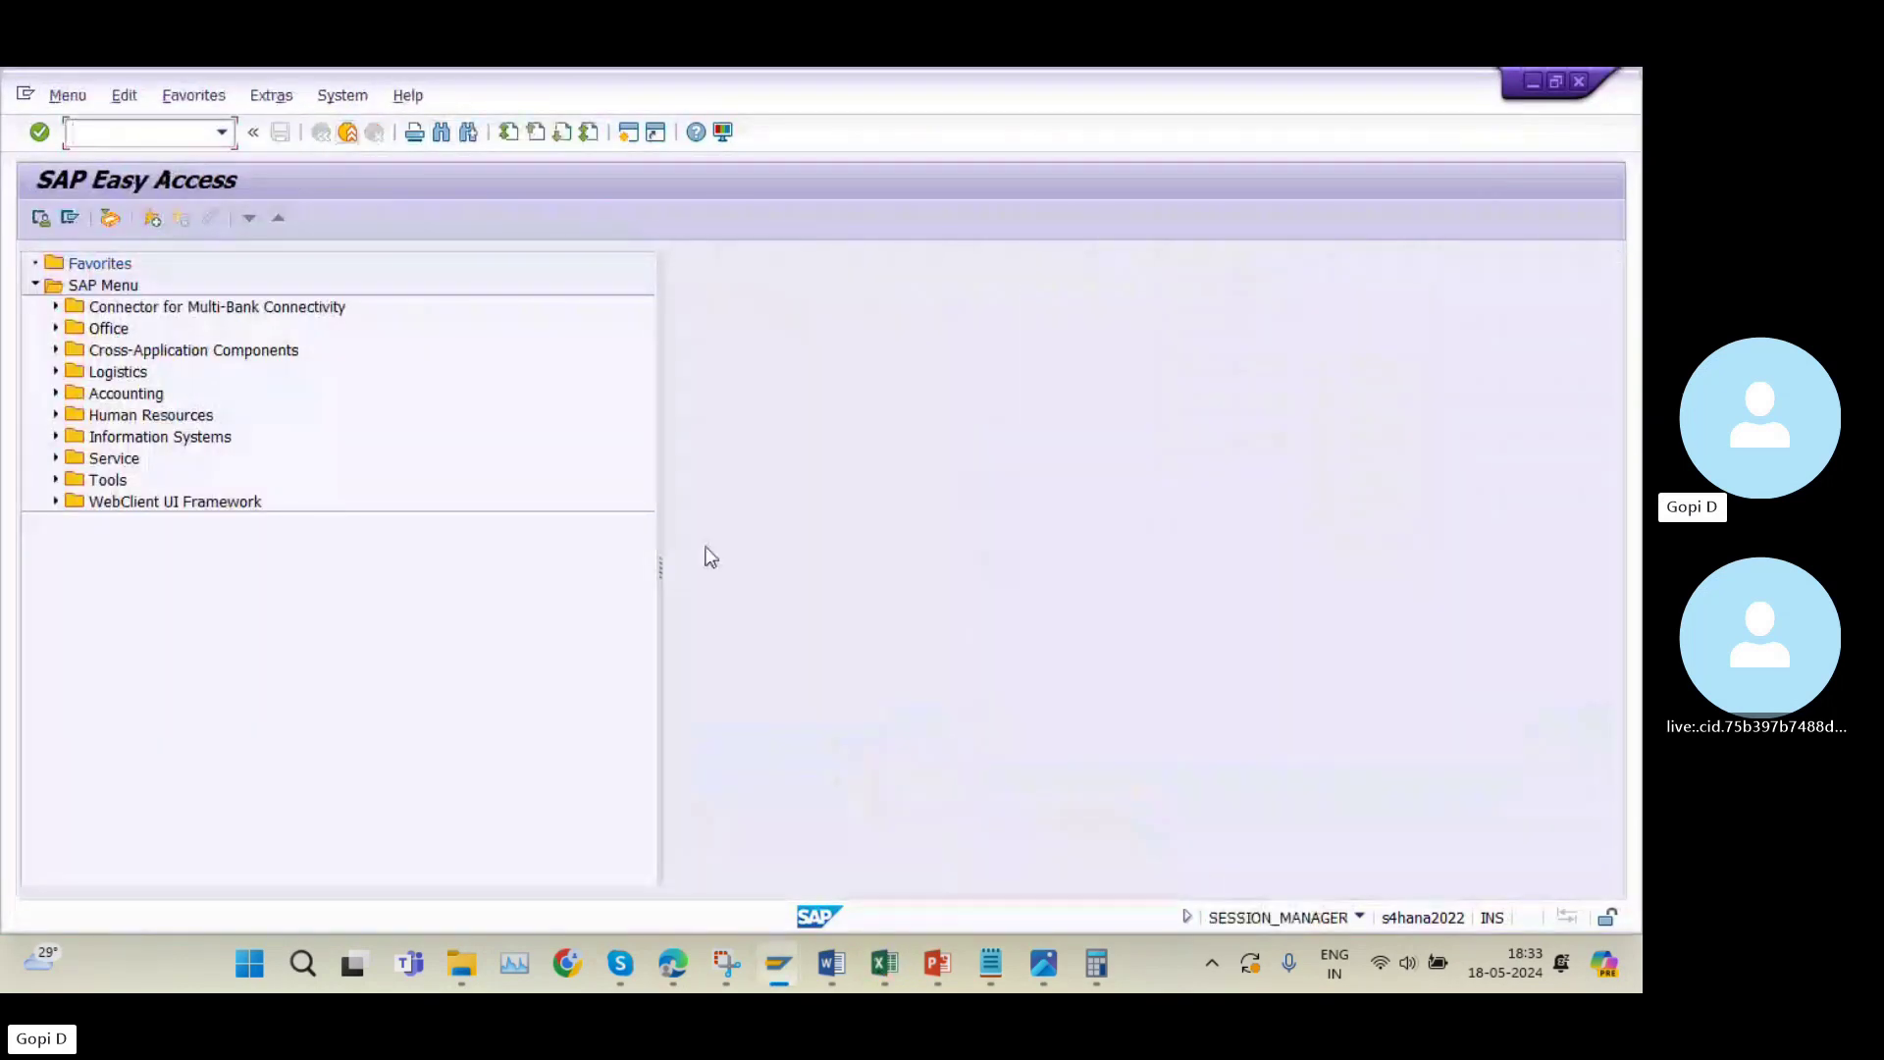
click(882, 967)
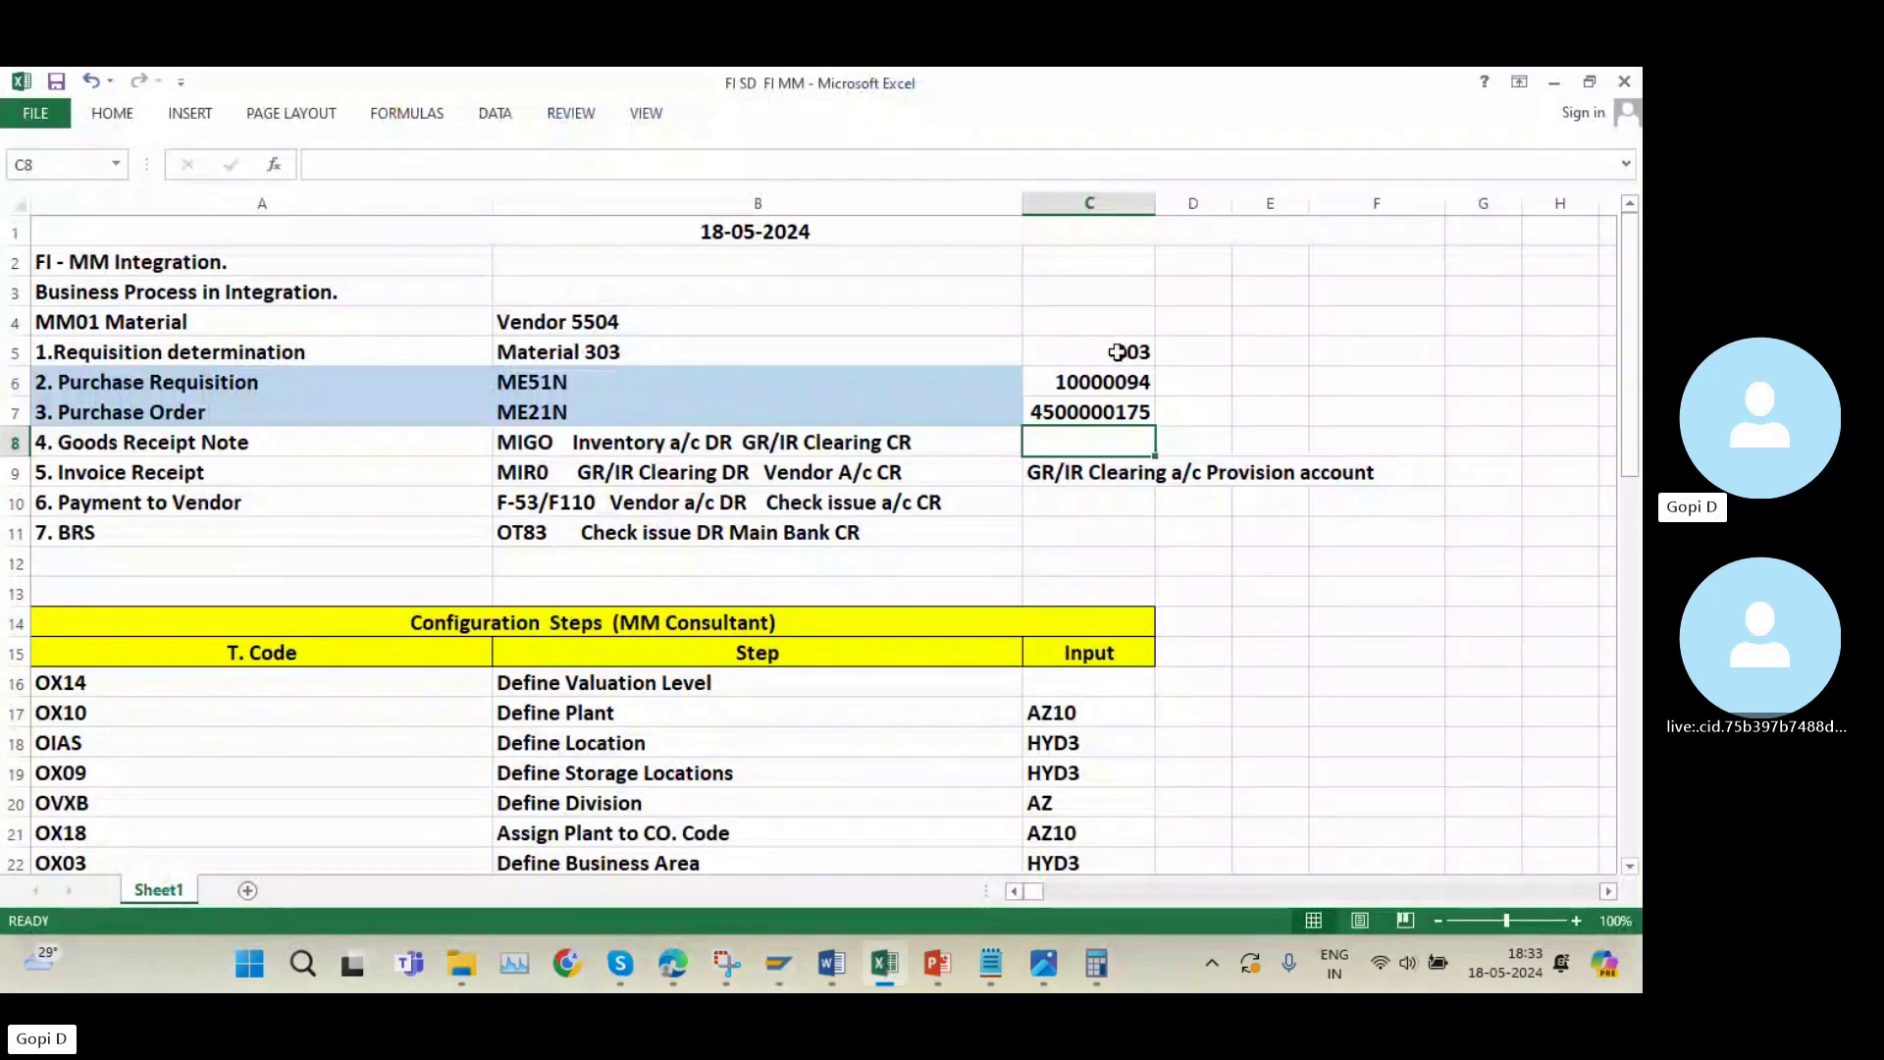
drag(47, 348, 1128, 408)
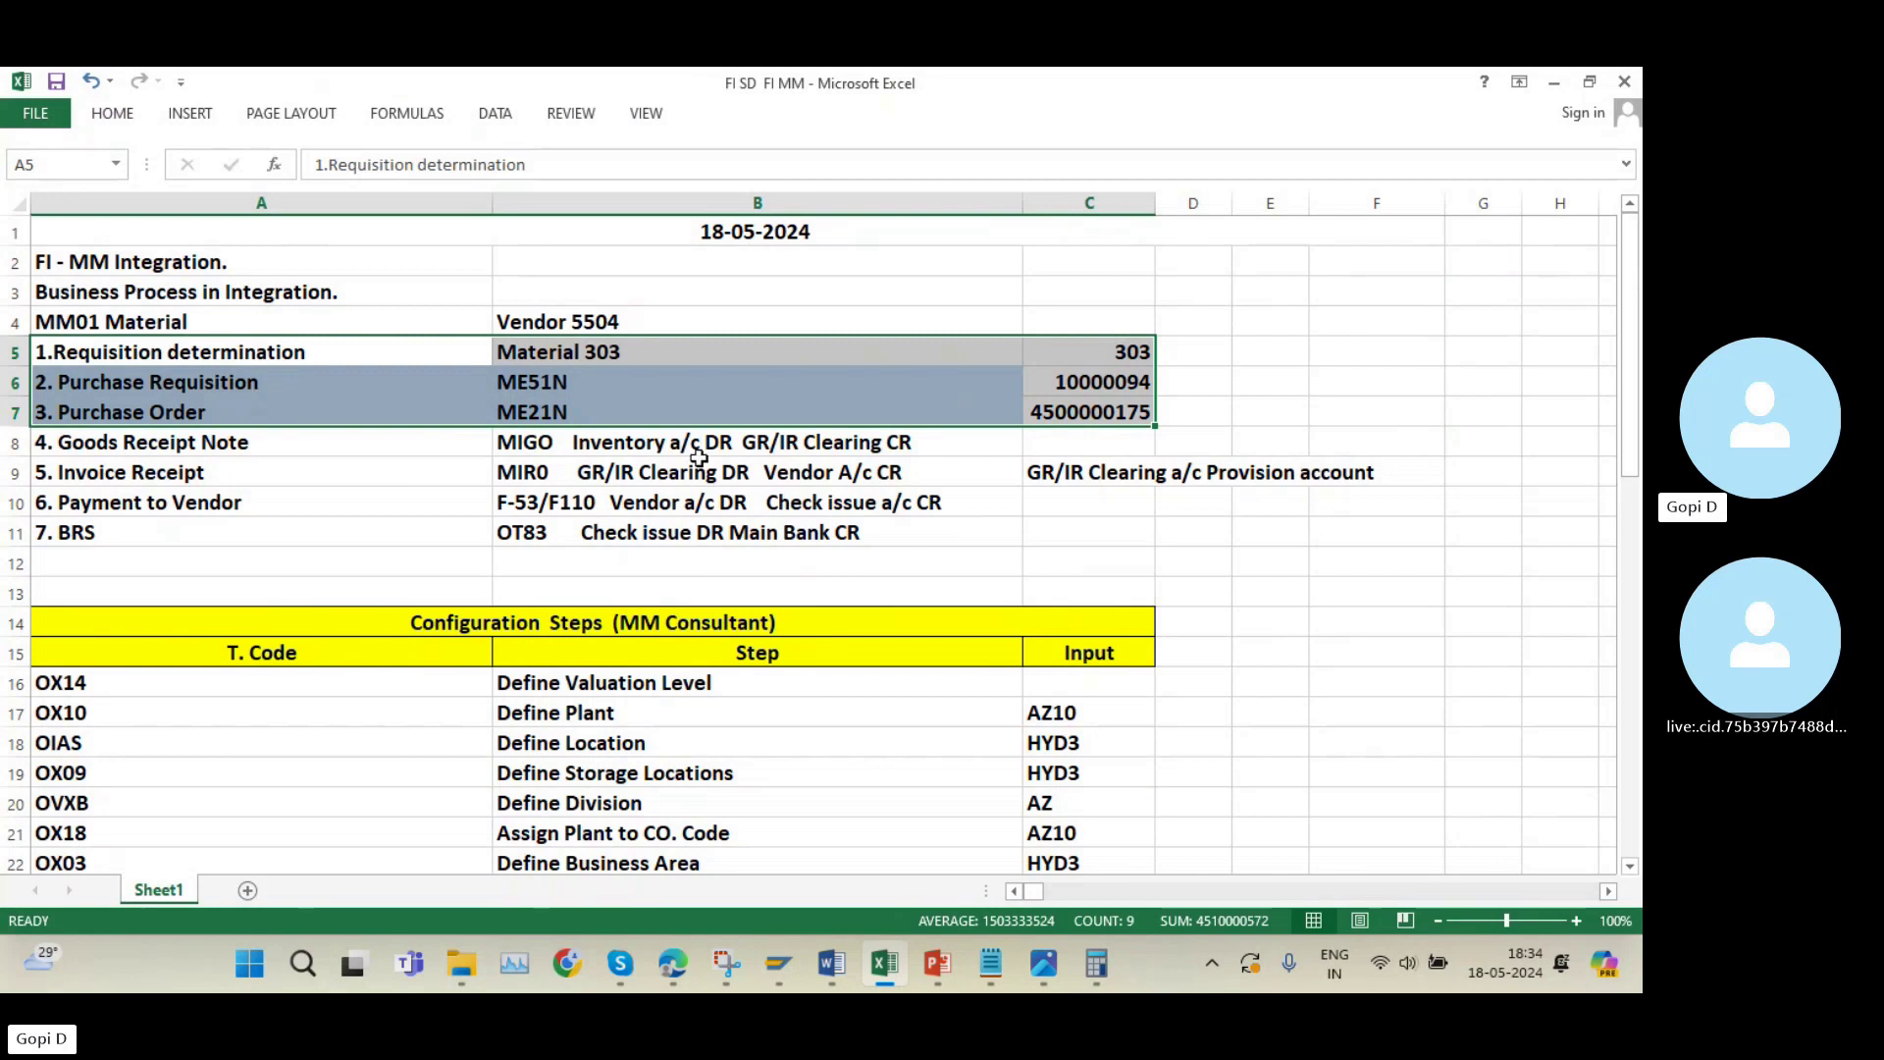
click(1069, 440)
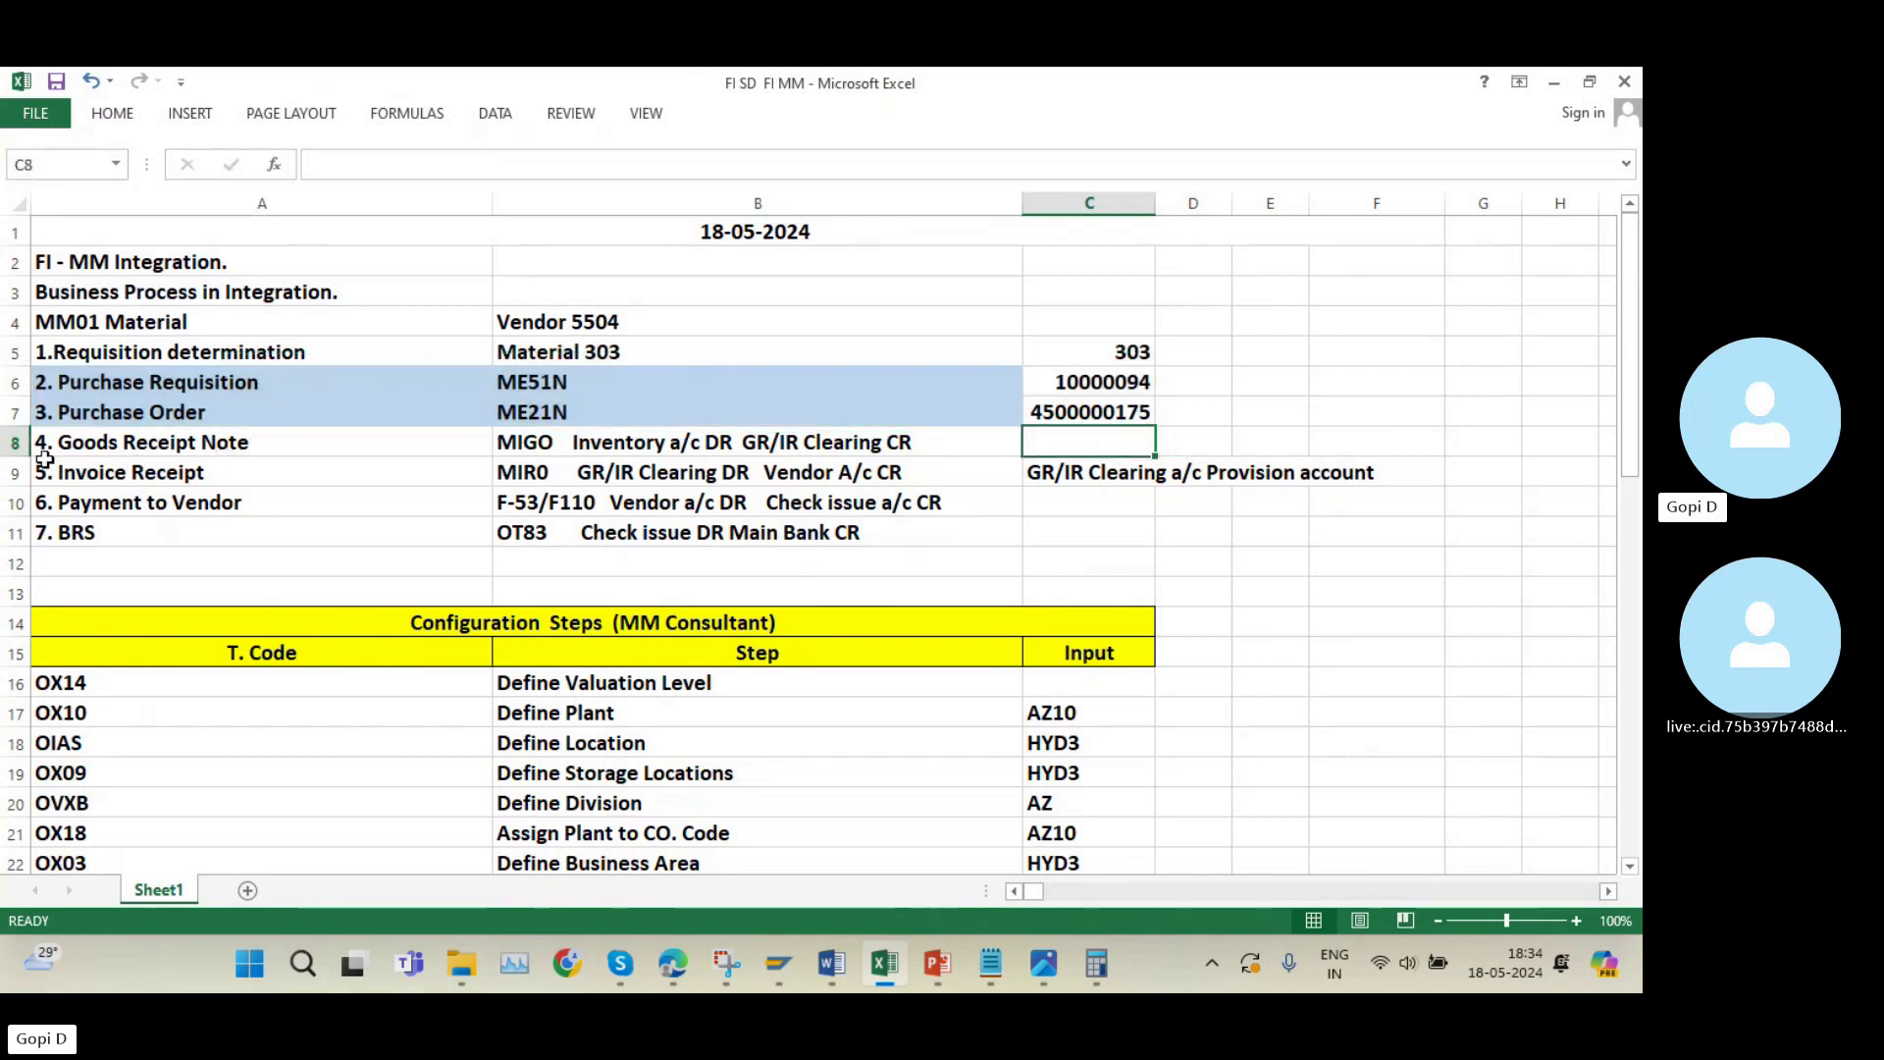
click(16, 443)
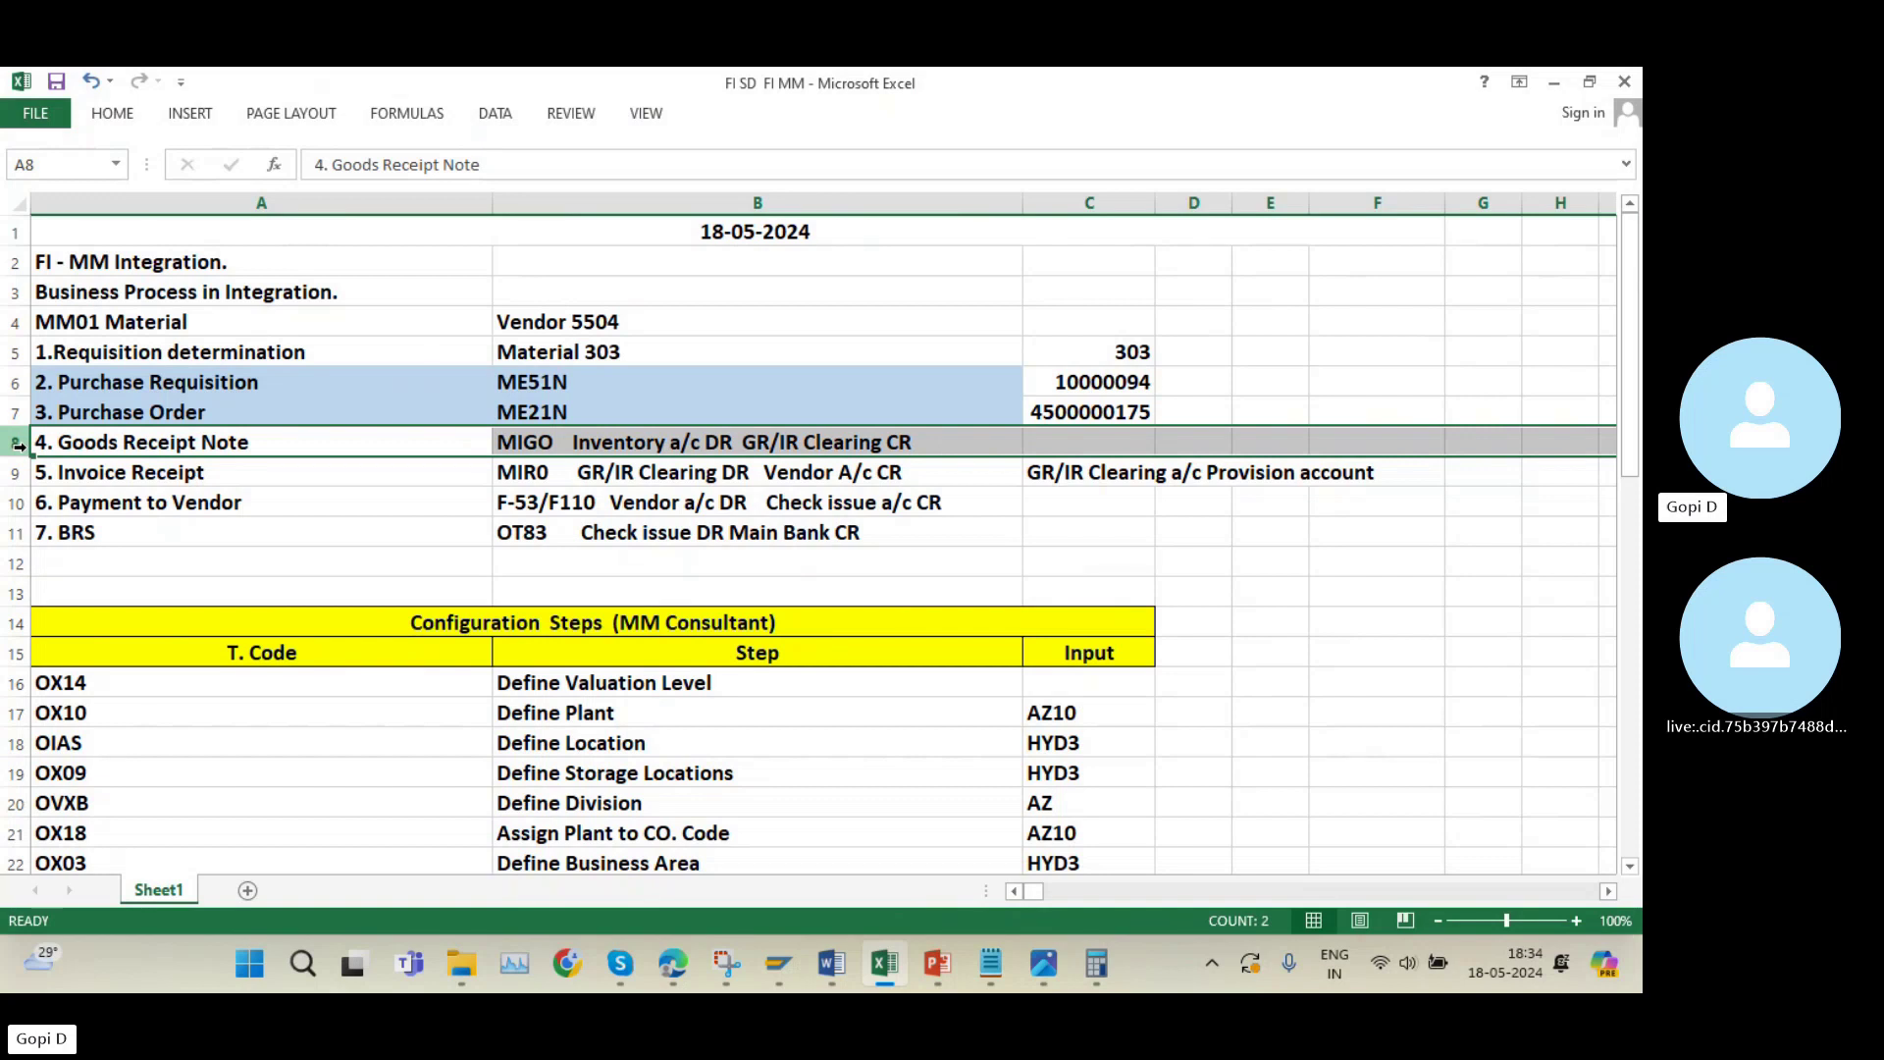
click(546, 444)
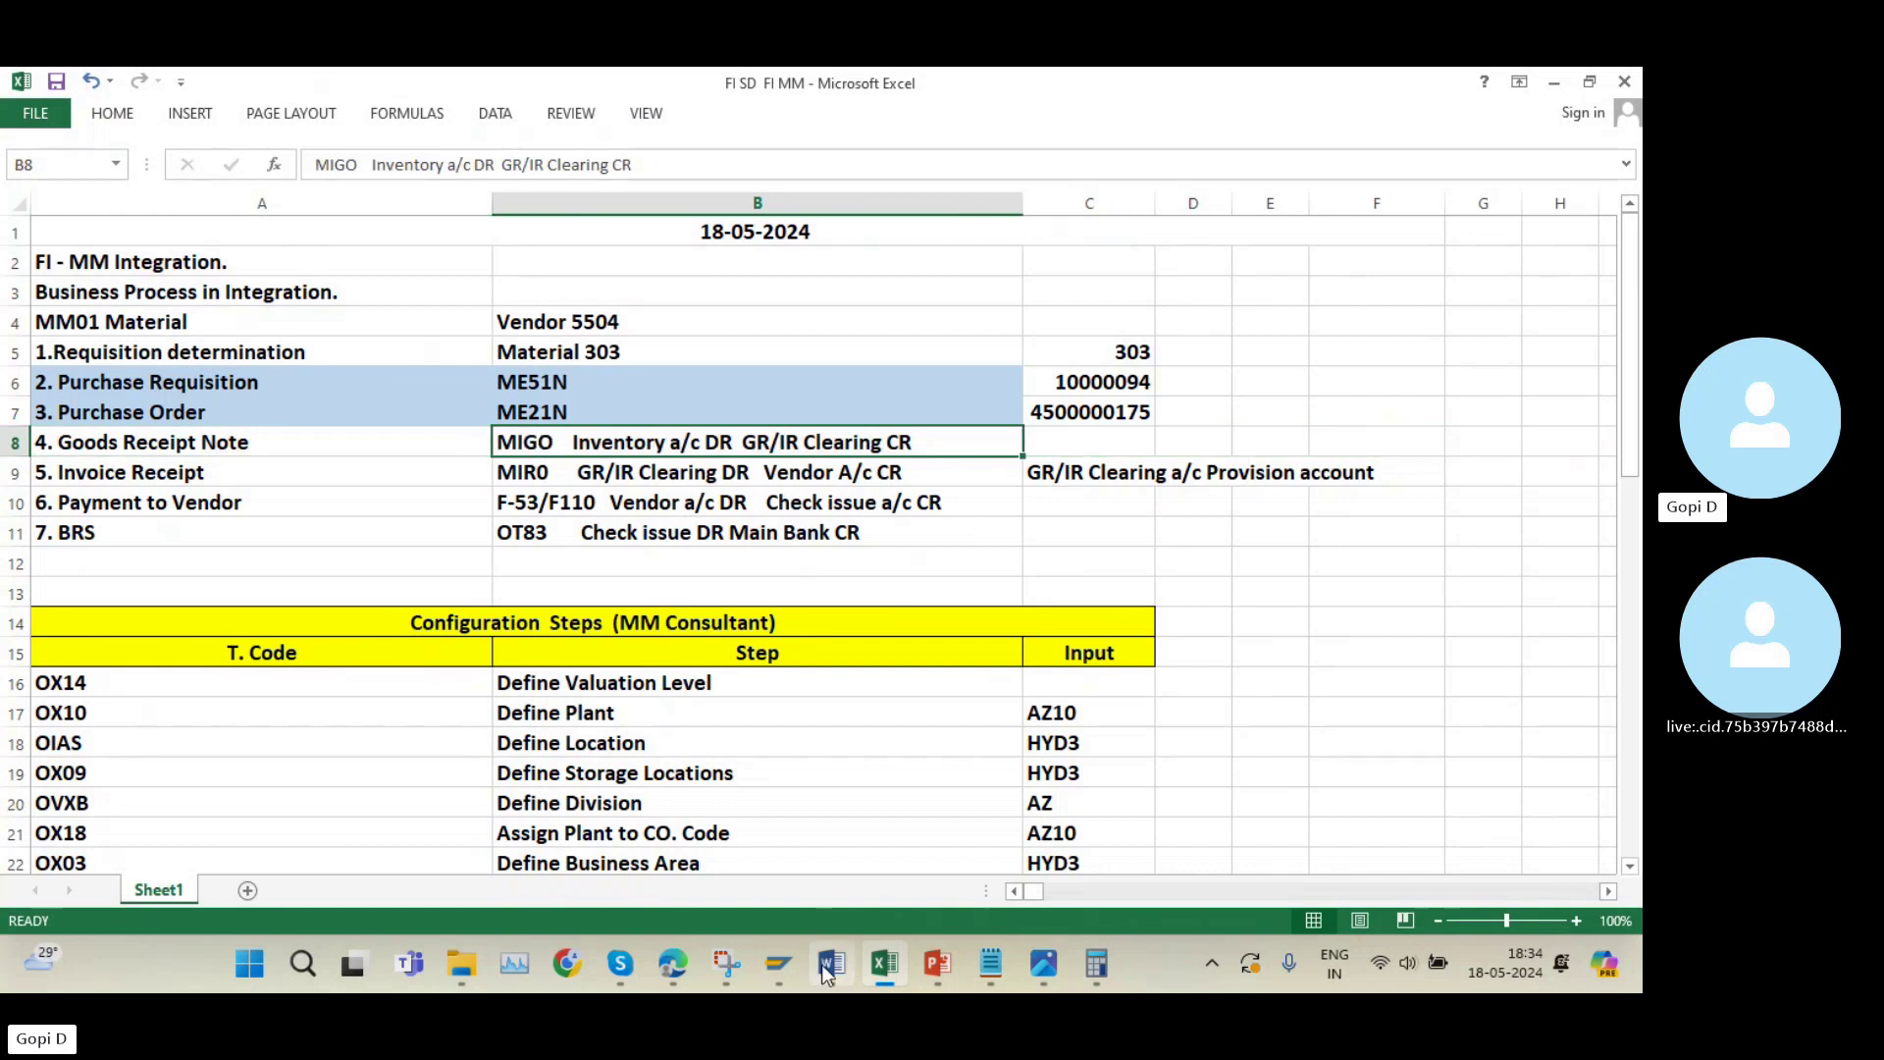
mouse_move(779, 965)
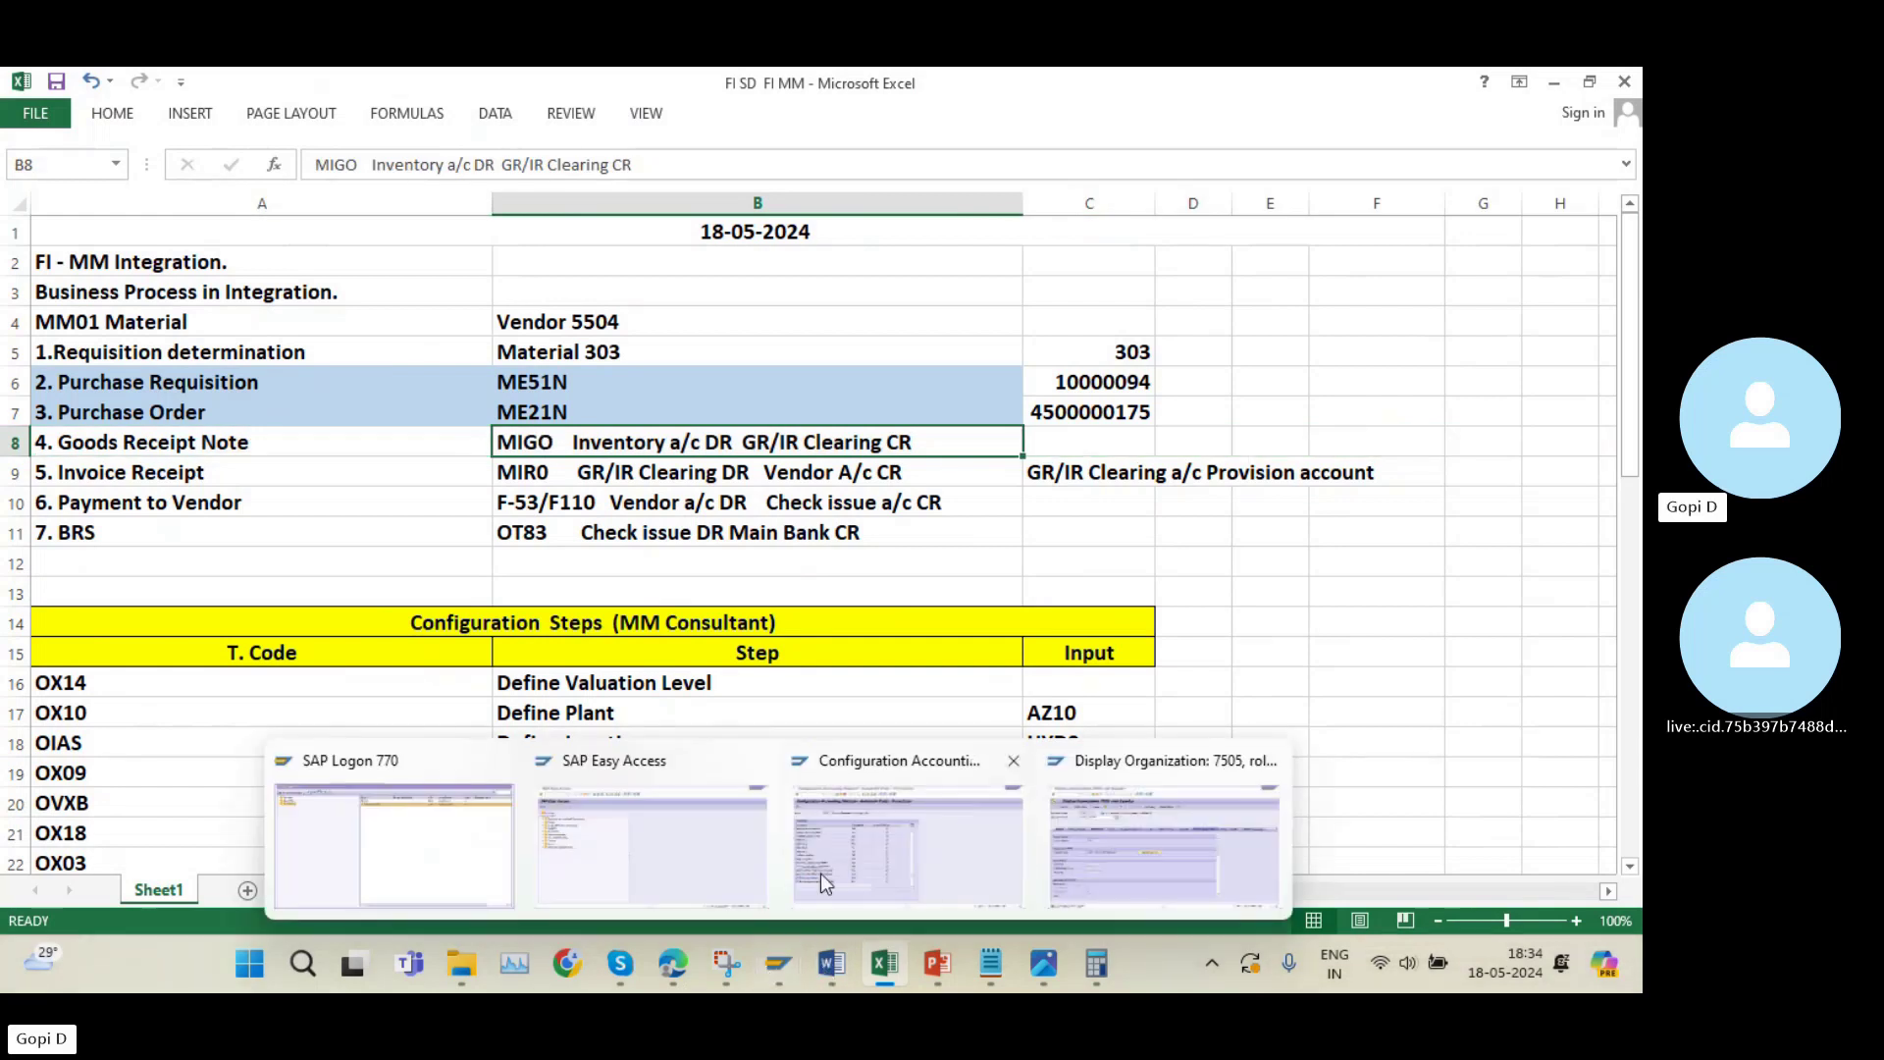
Start the MIGO goods movement transaction from SAP Easy Access.
click(591, 854)
text(MI)
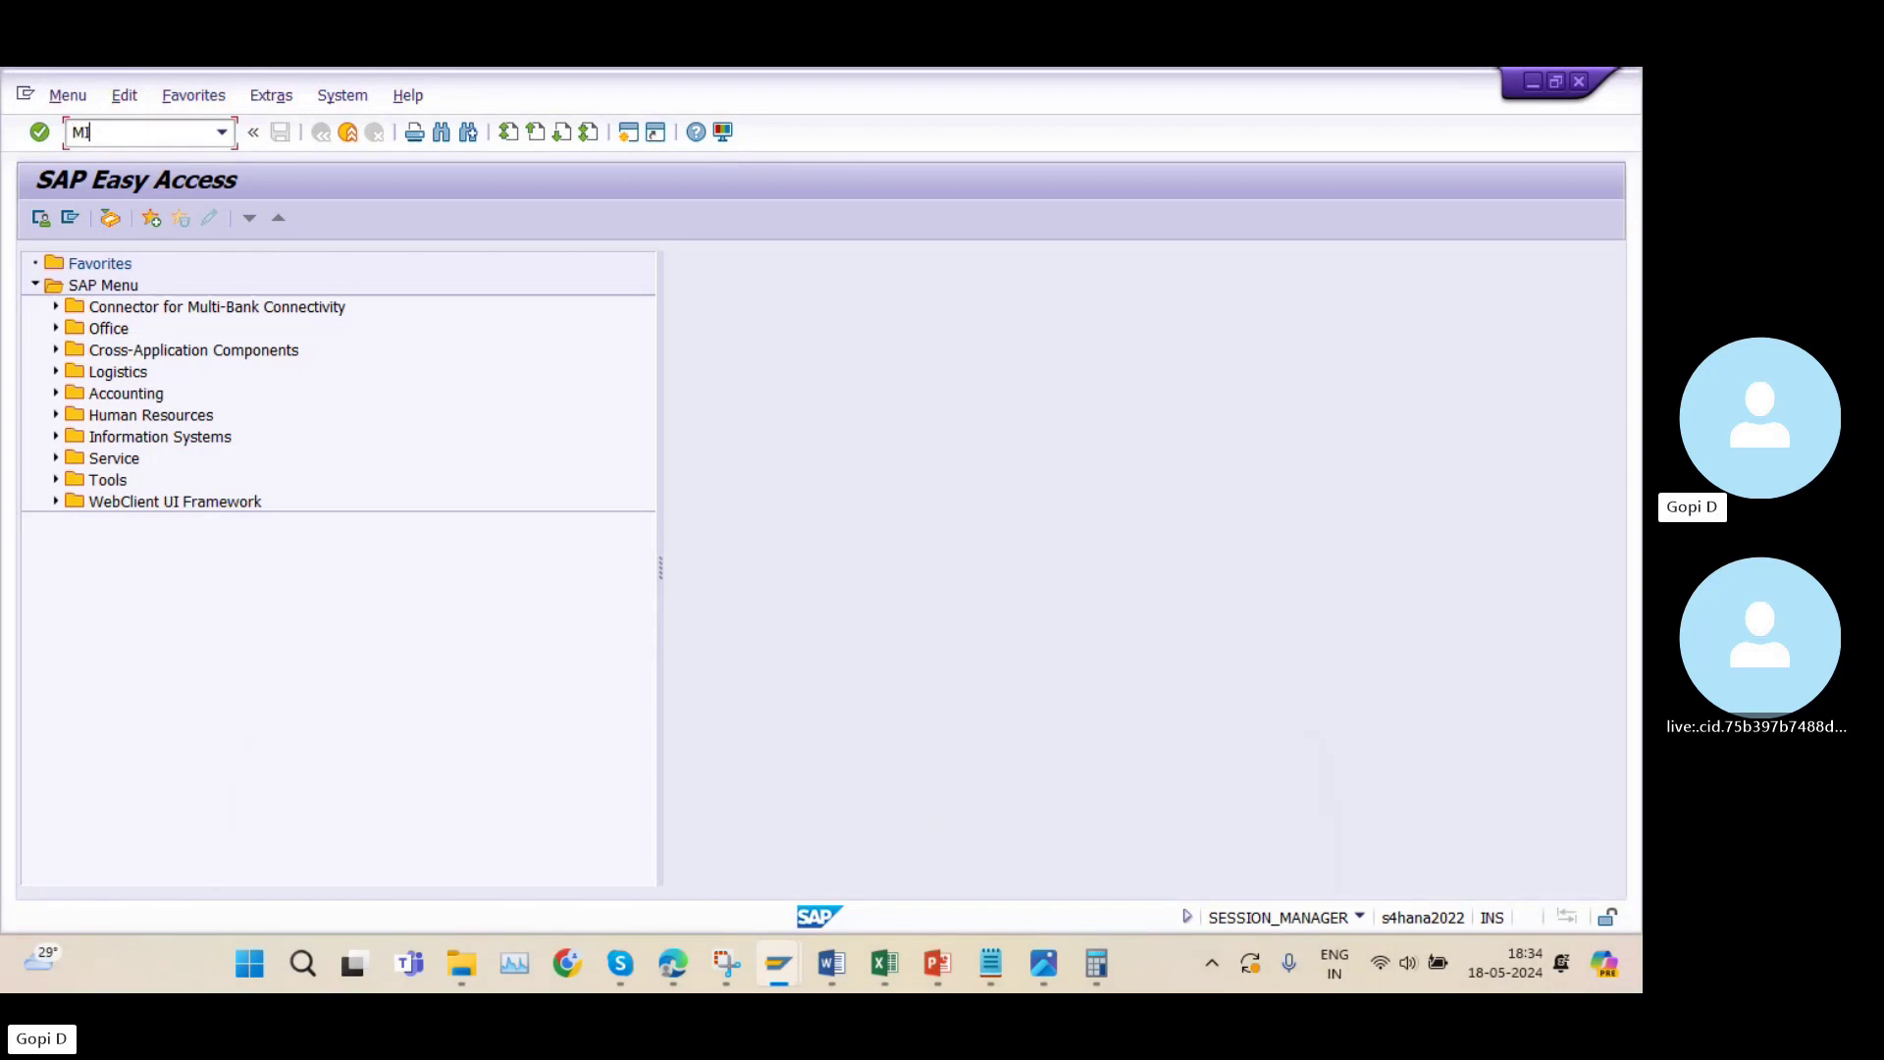
text(GO)
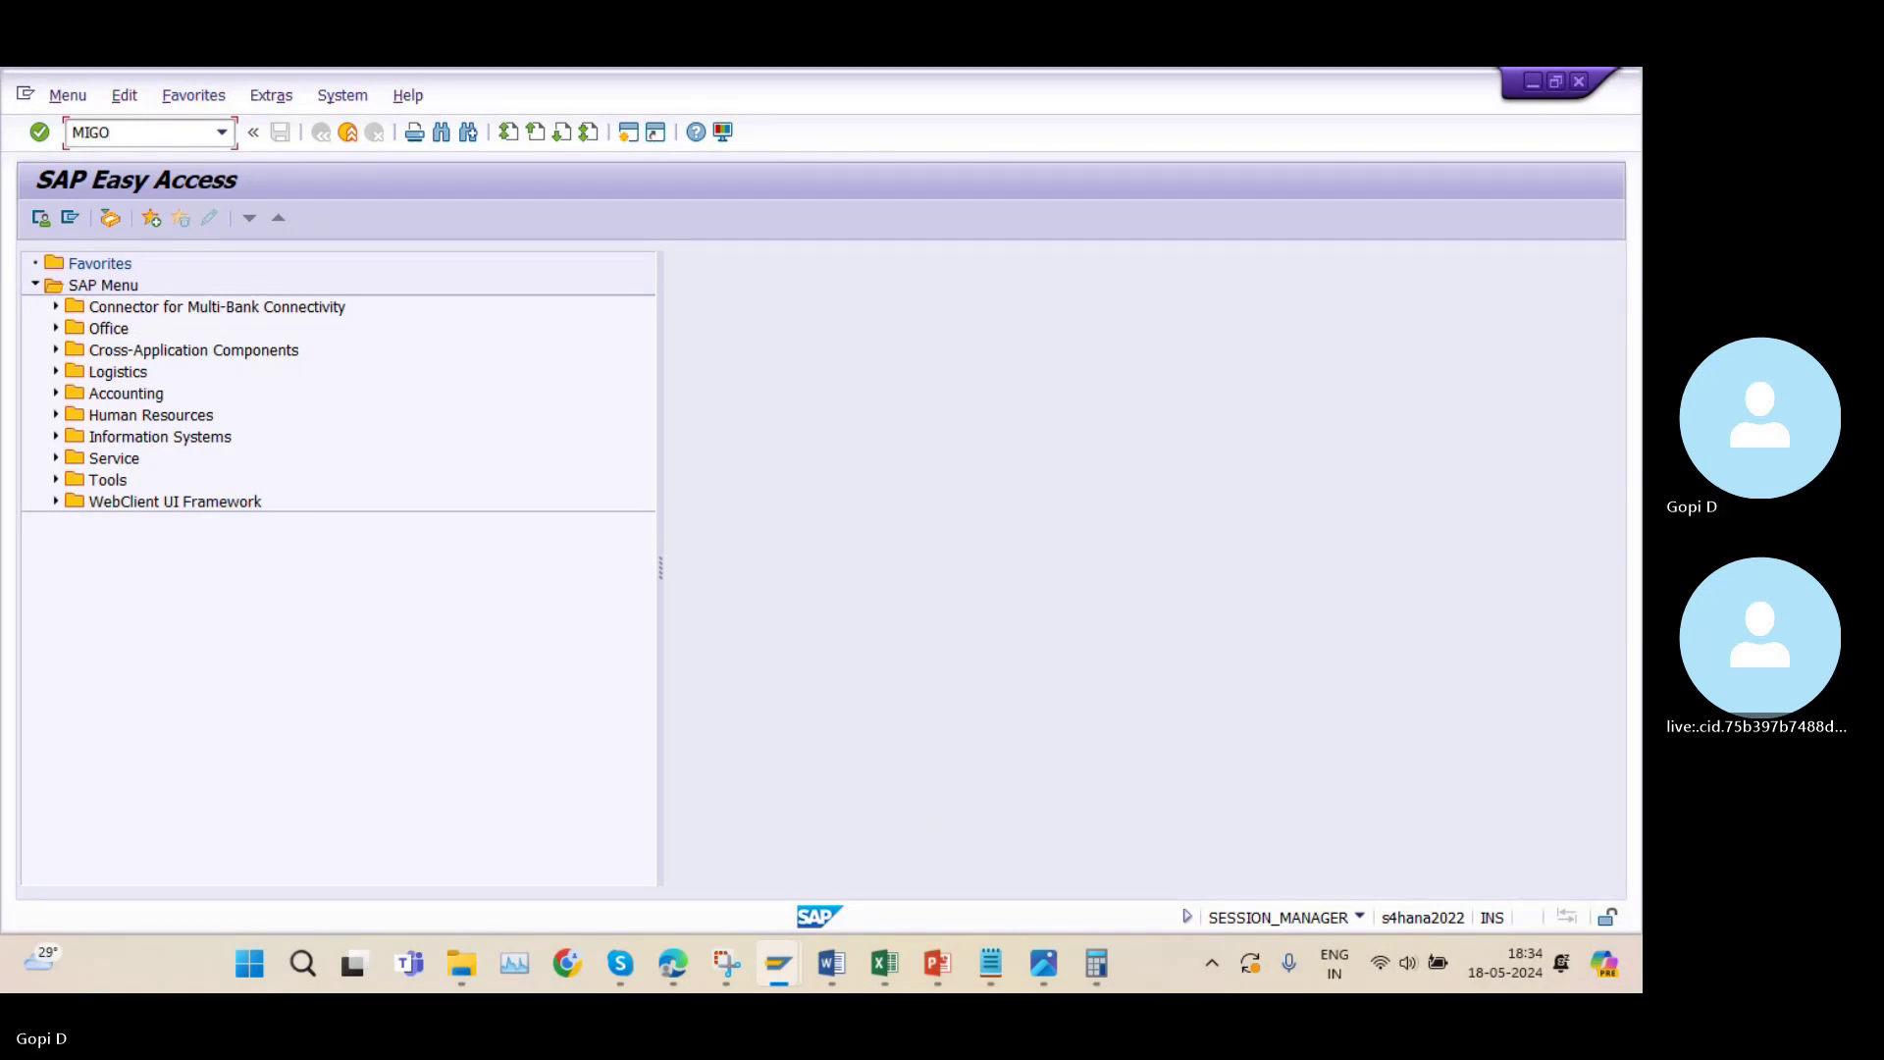
key(Return)
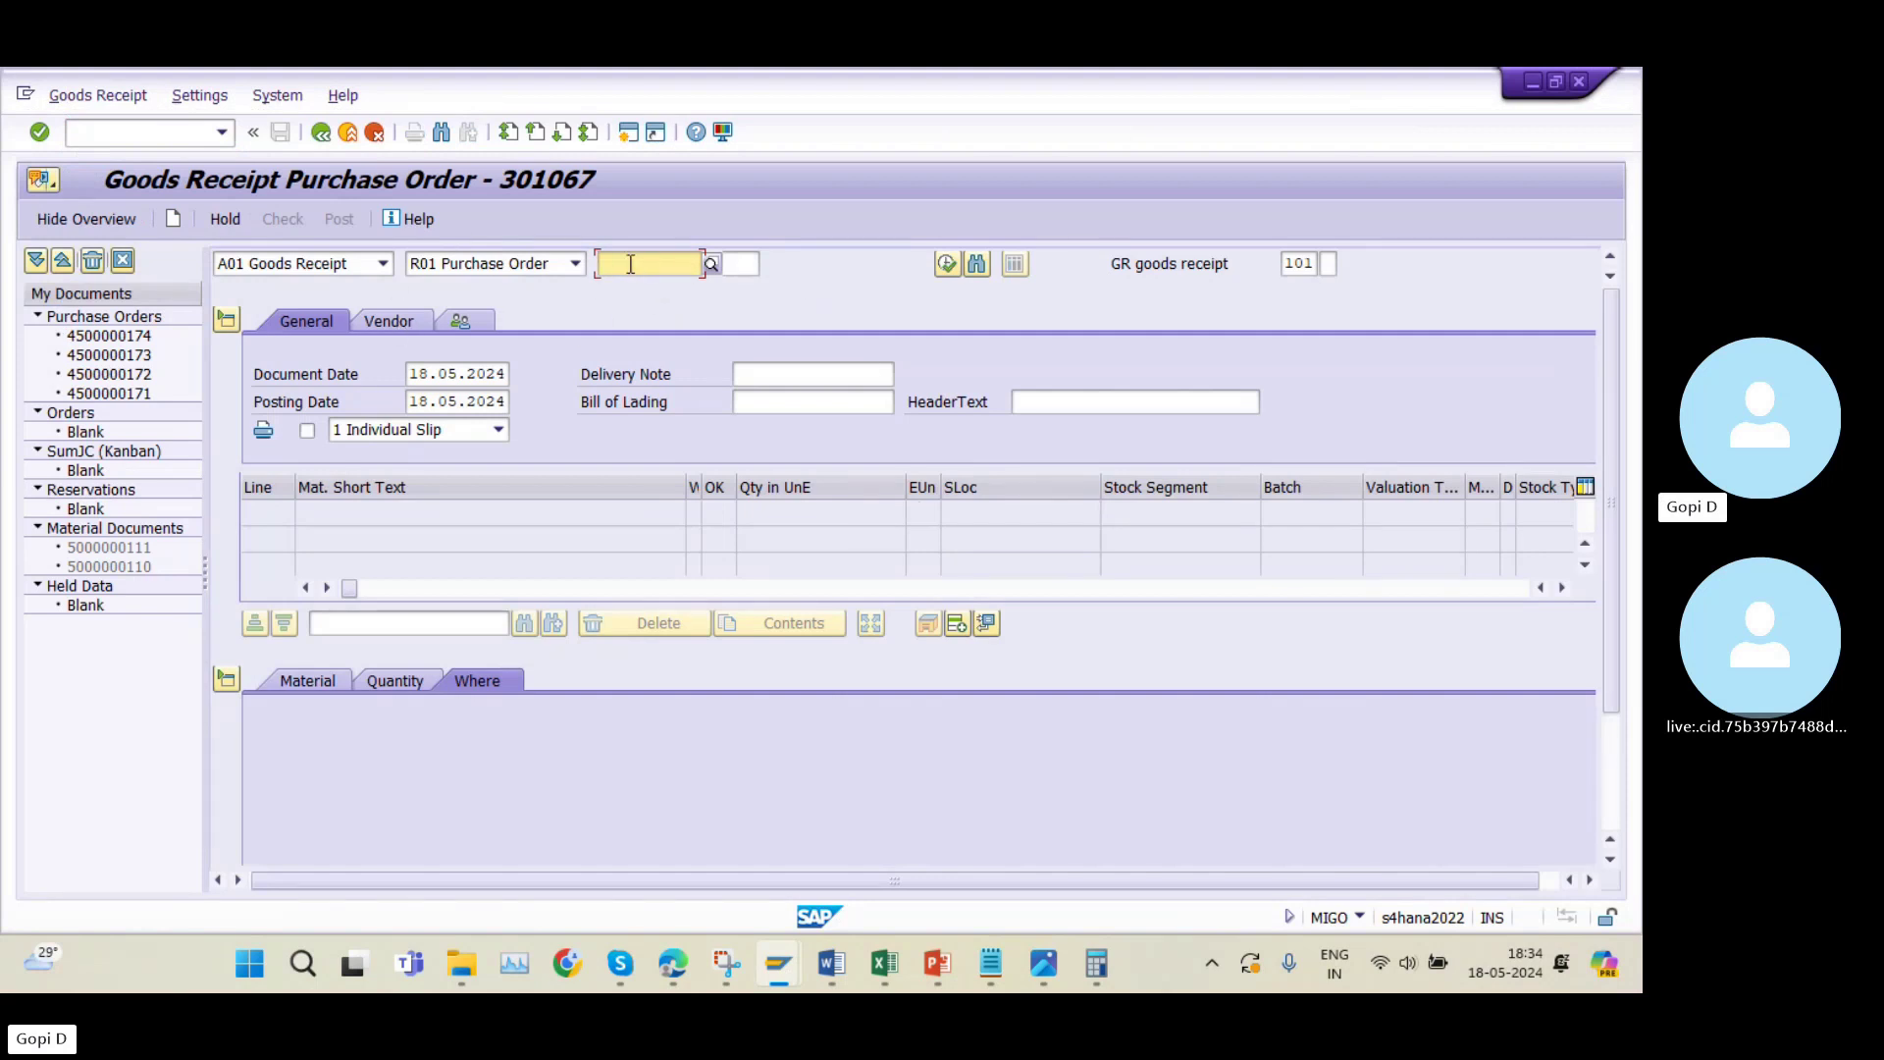
click(884, 963)
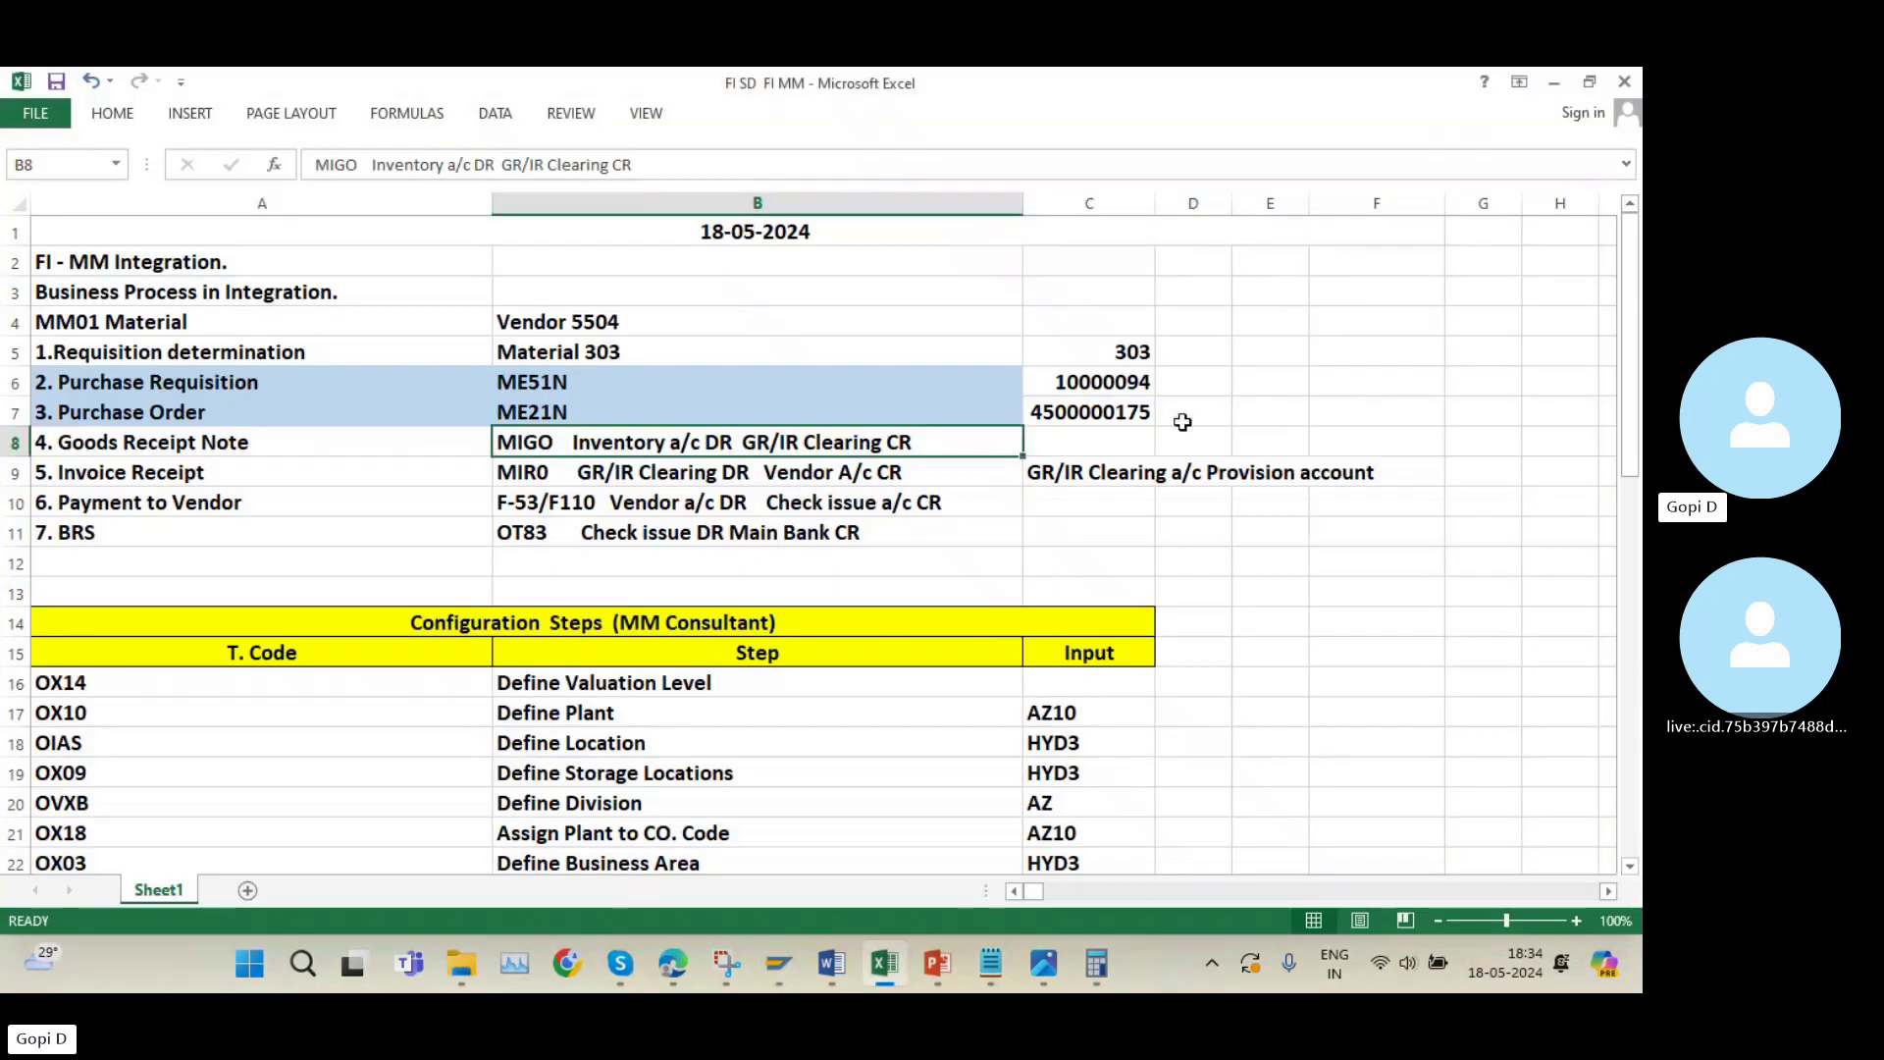
click(1086, 419)
key(ctrl+c)
click(1554, 82)
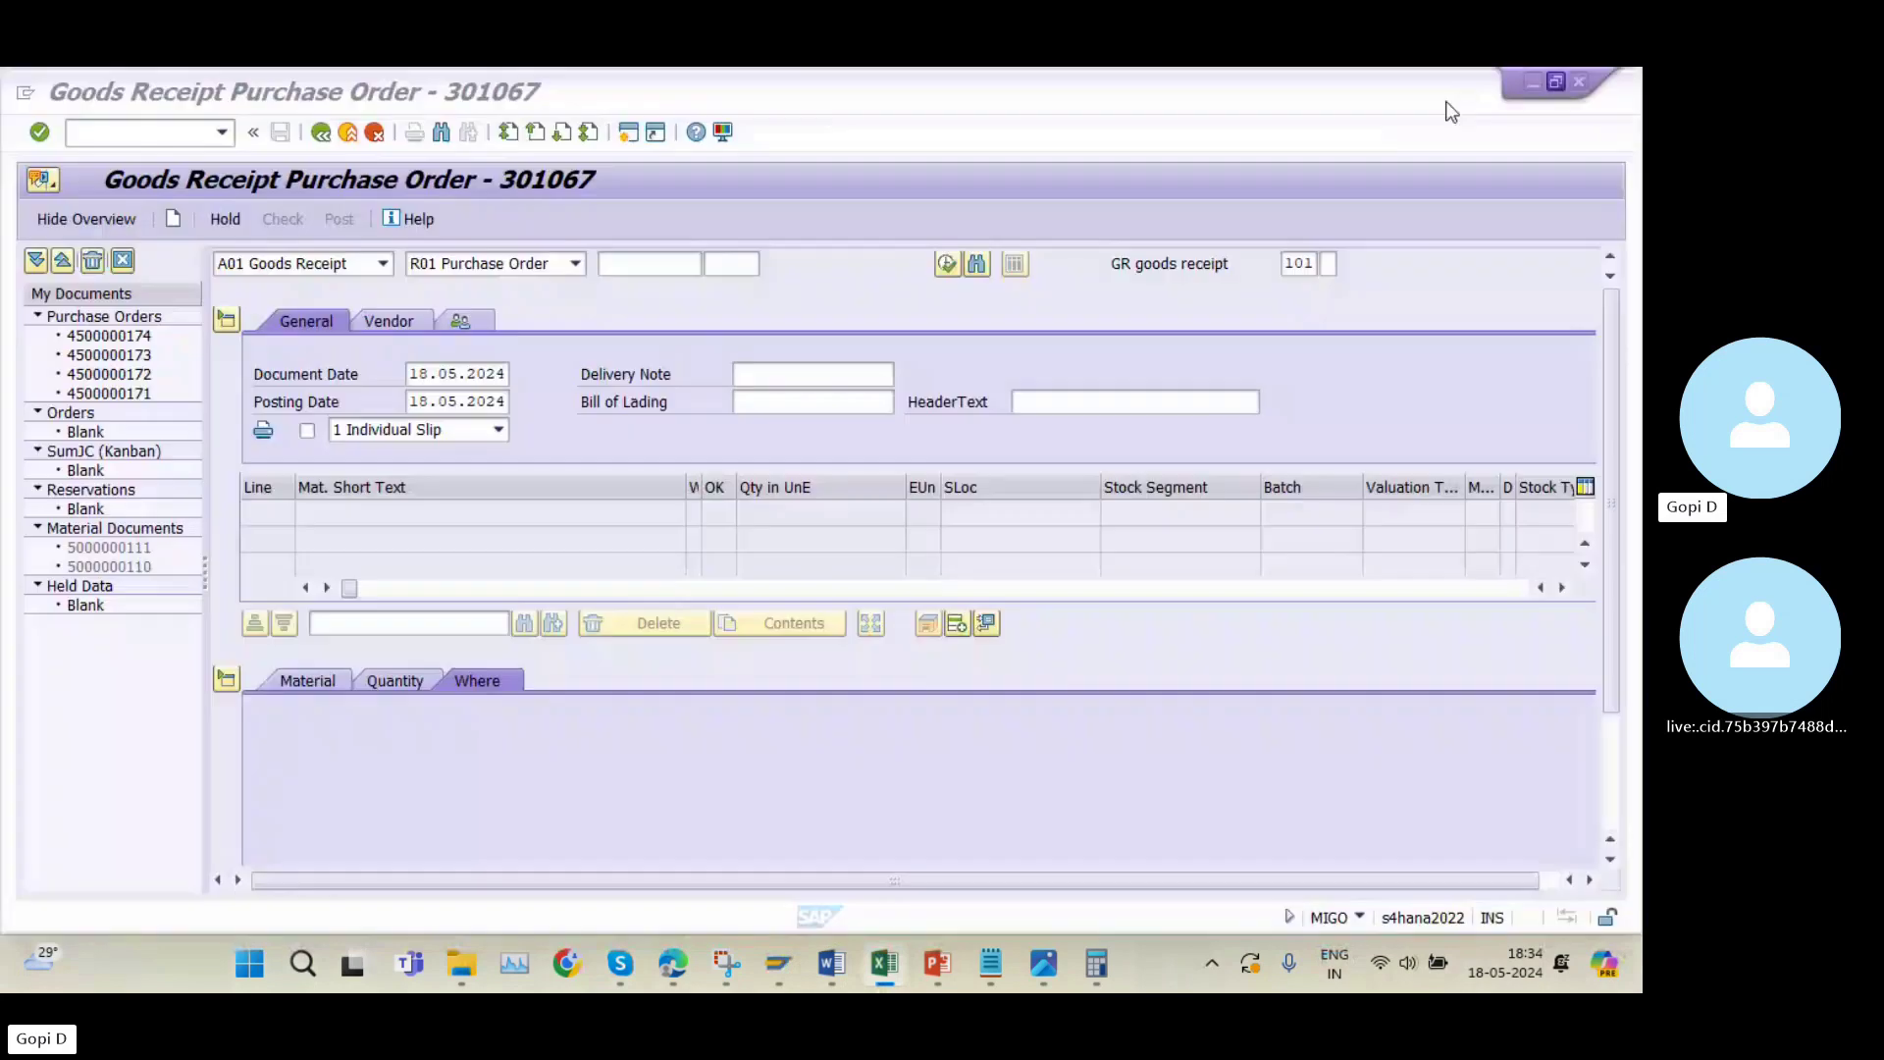
key(ctrl+v)
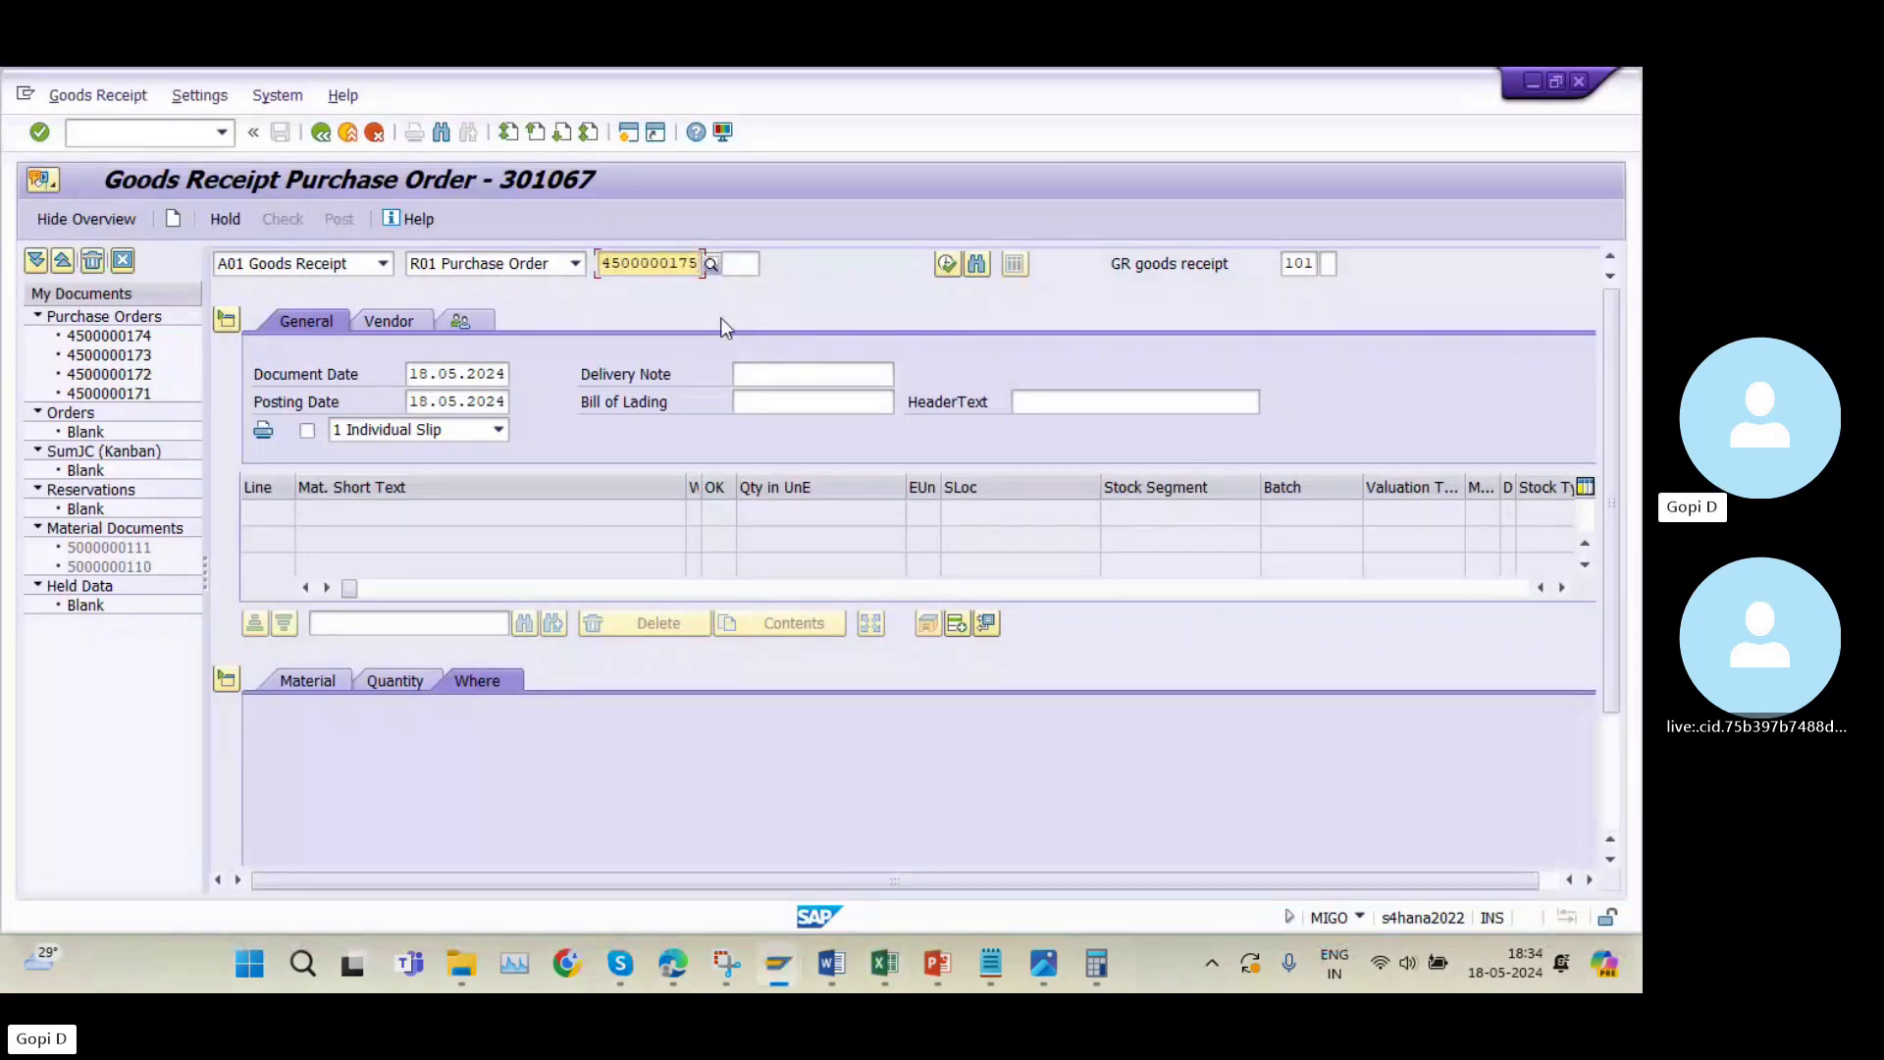
key(Return)
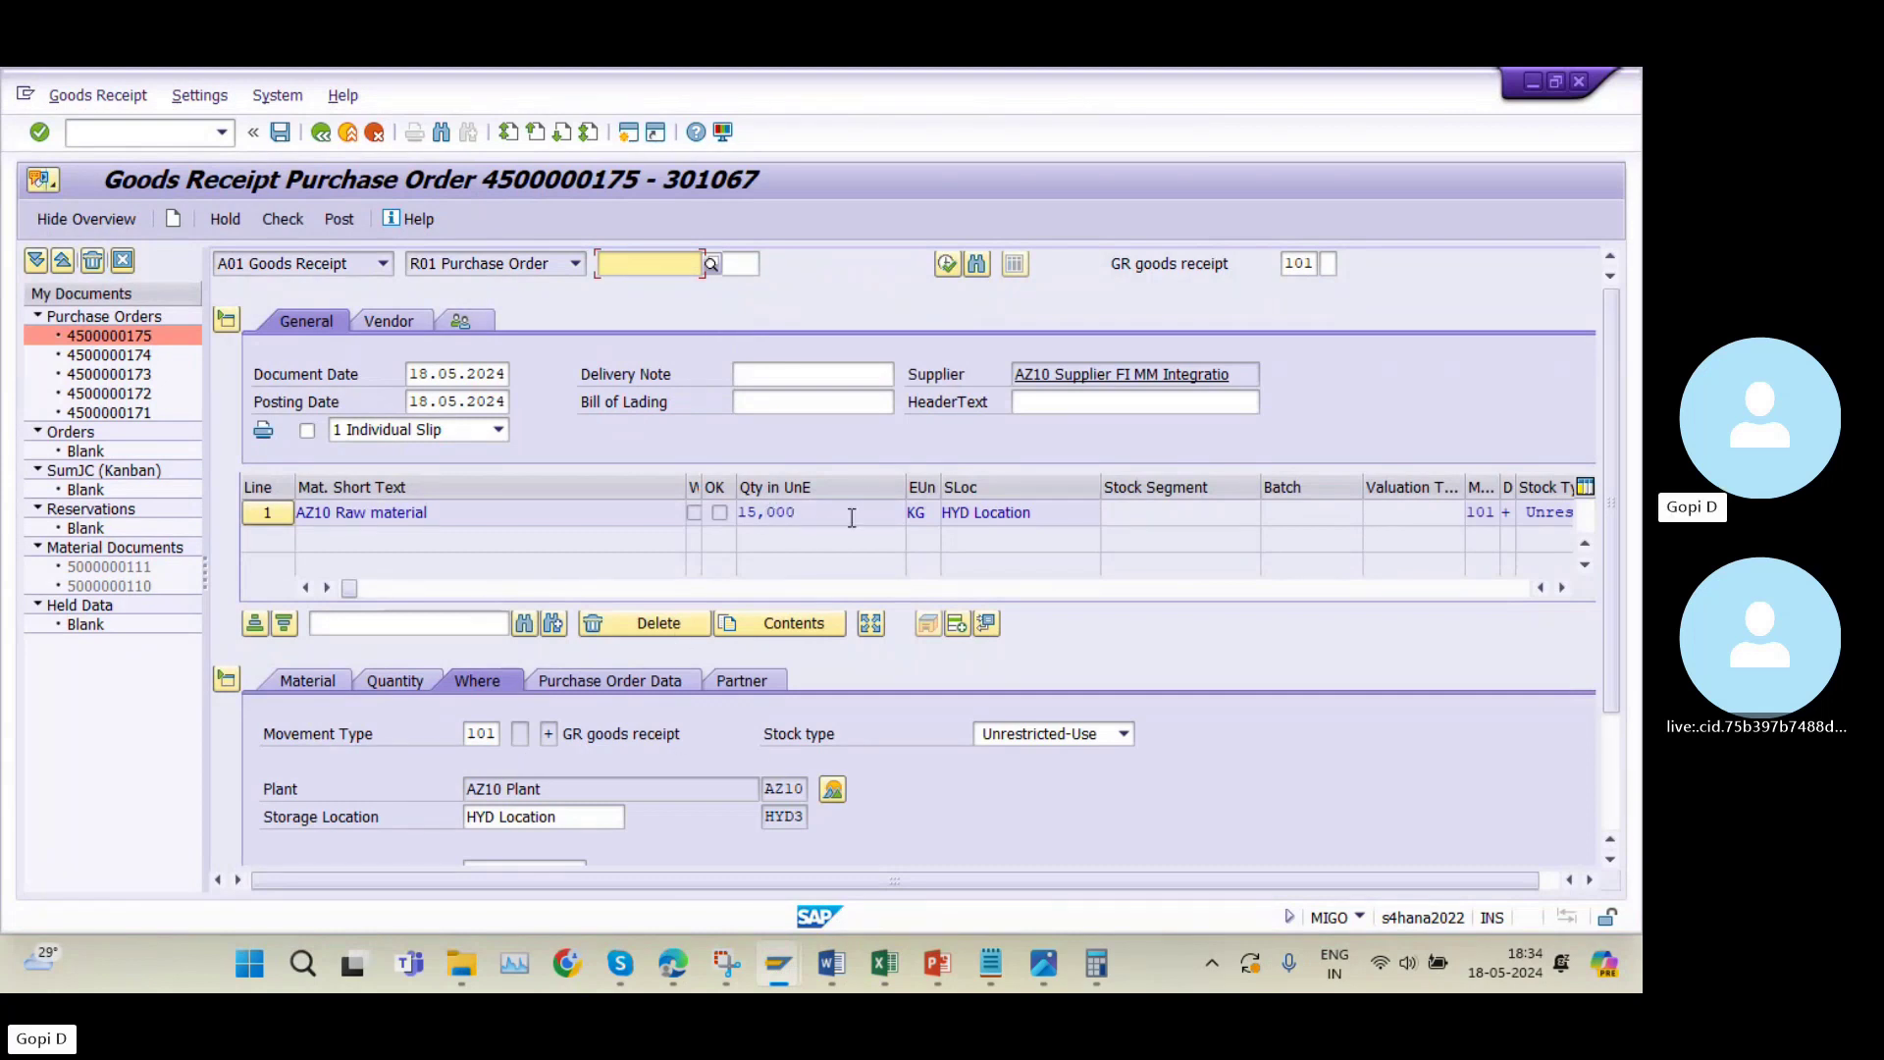
Change the document date and posting date to 18.04.2024.
click(460, 374)
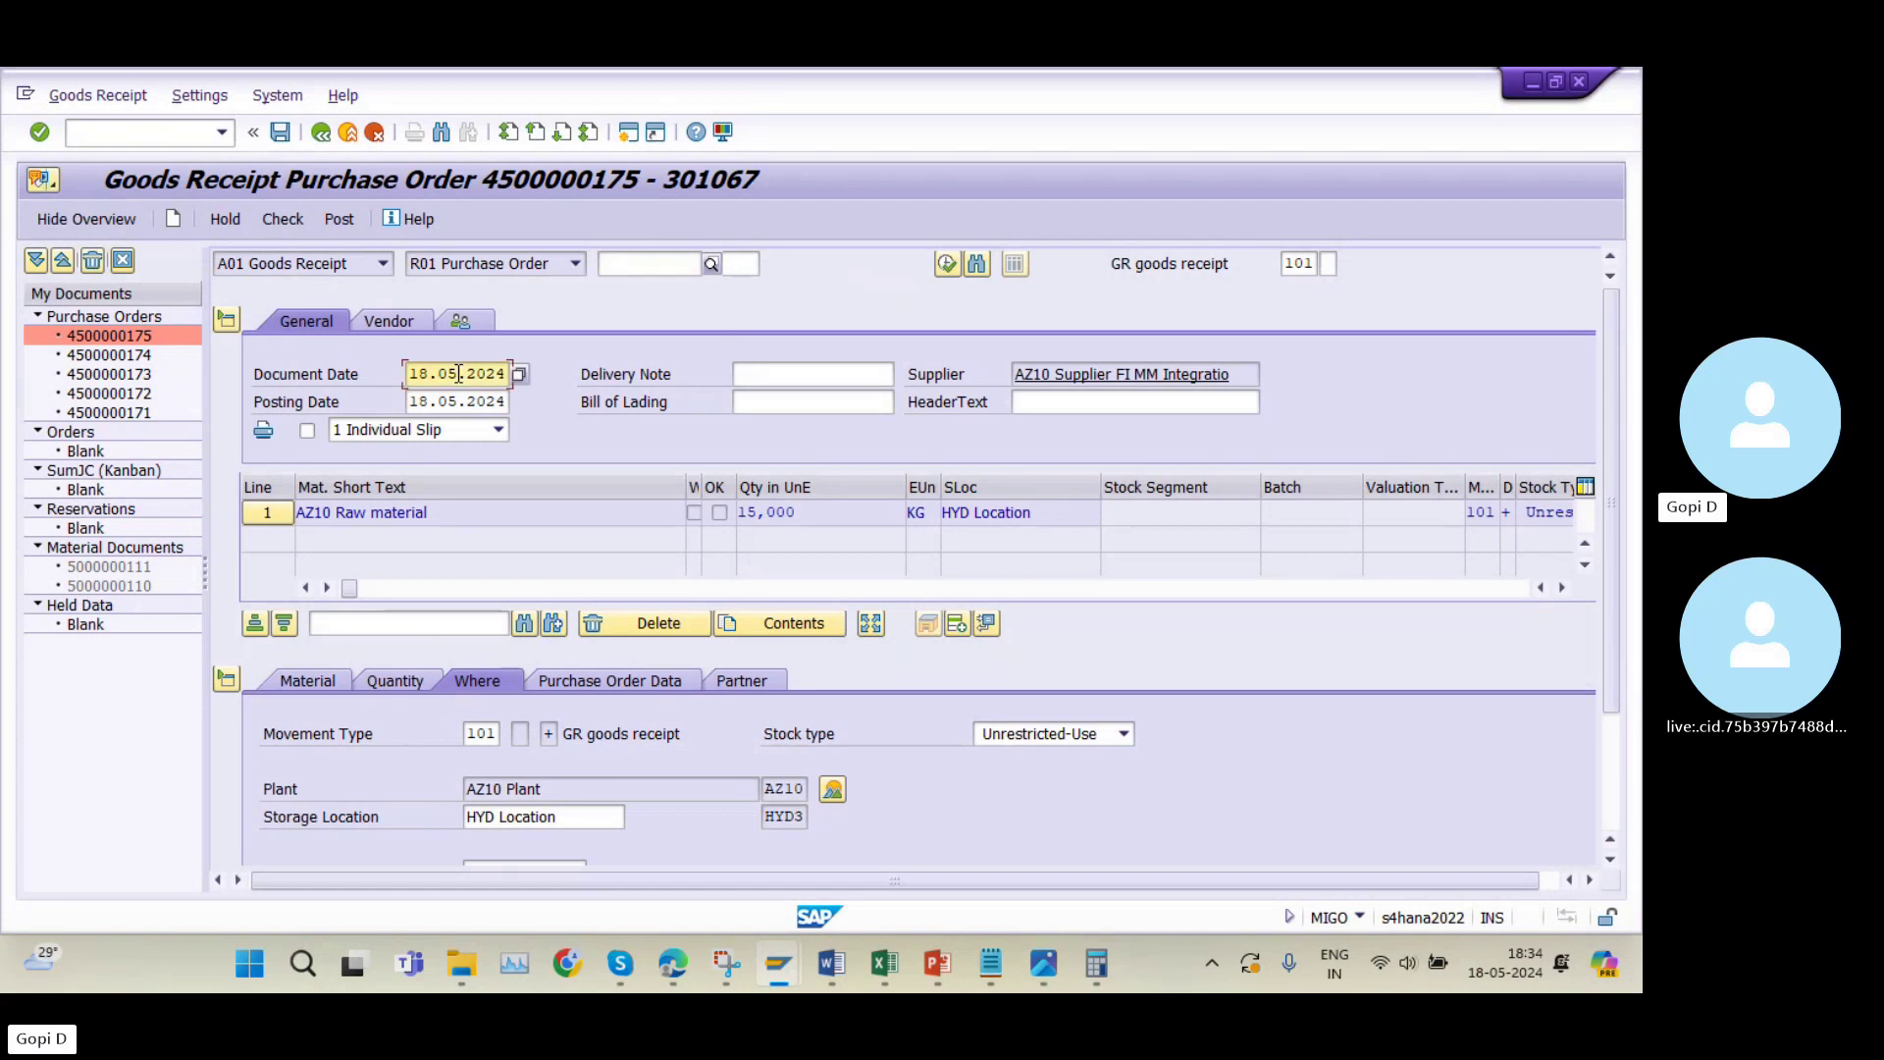
key(BackSpace)
text(4)
click(459, 404)
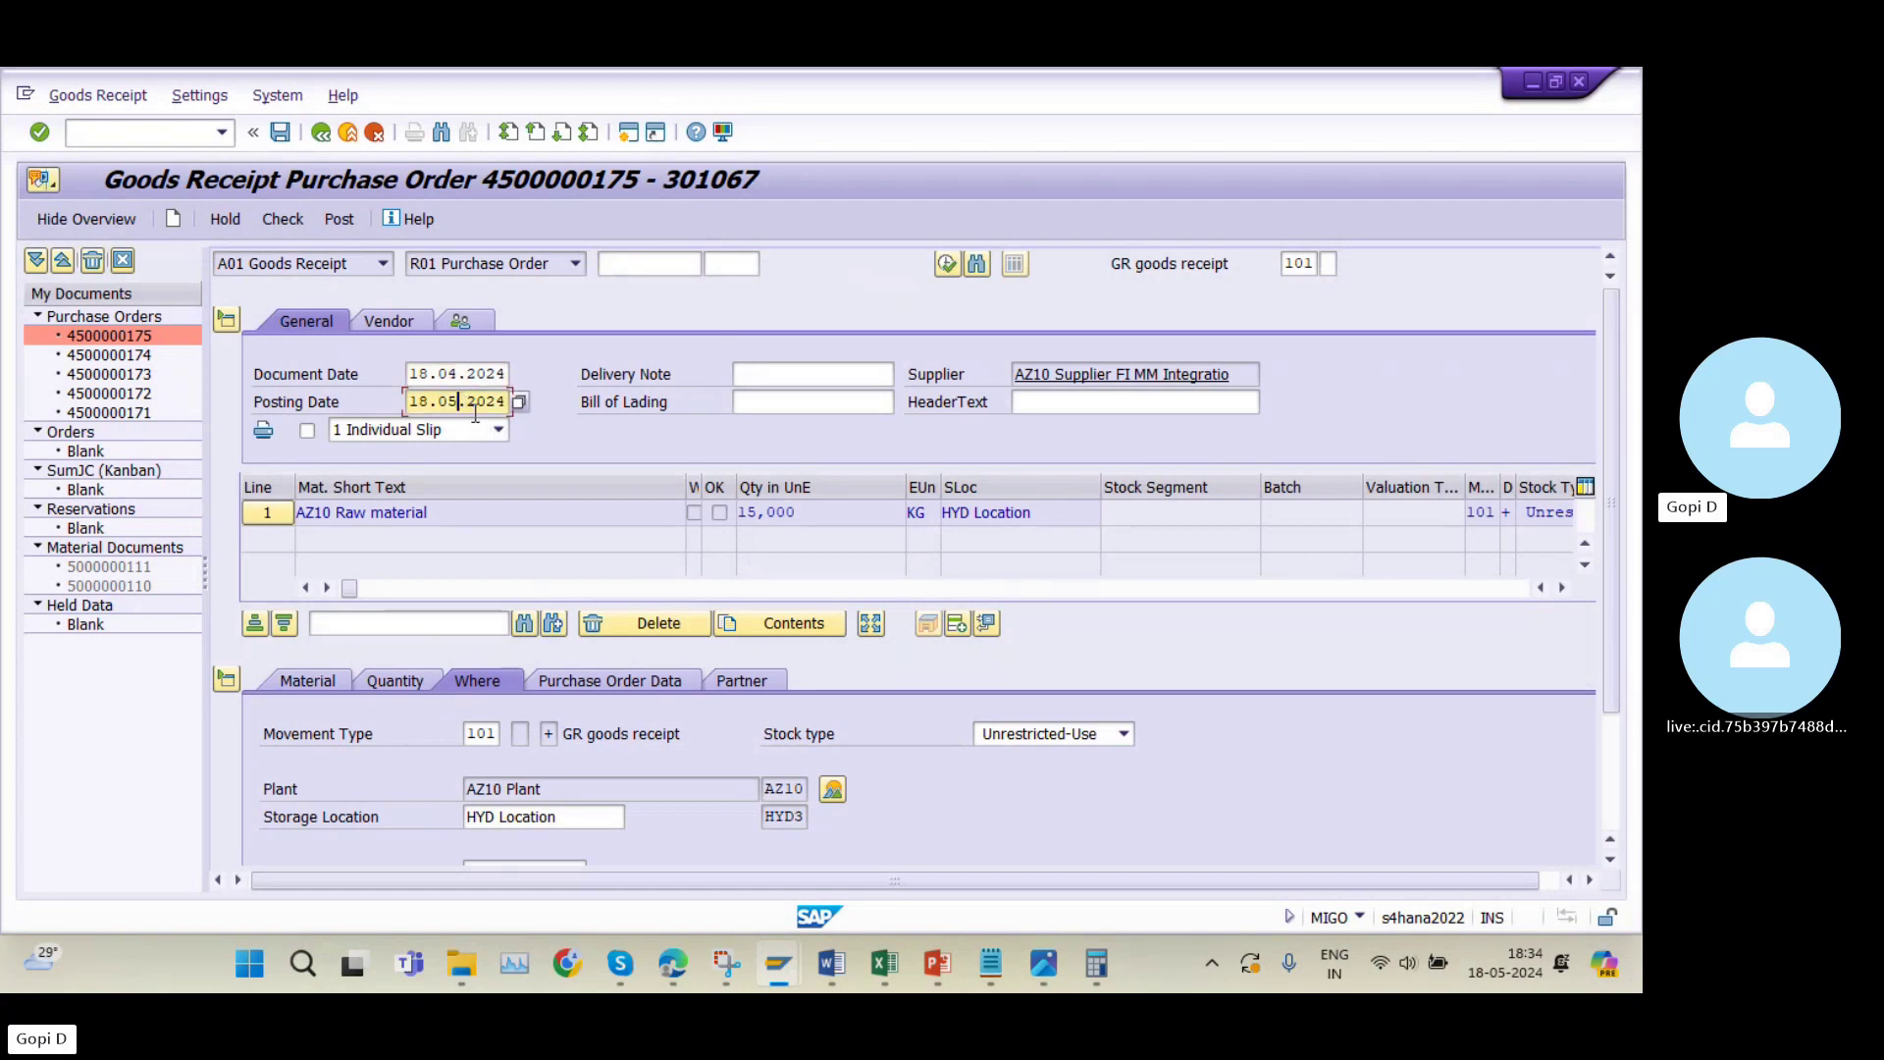
key(BackSpace)
text(4)
Scroll across the item line's columns to review them.
click(1563, 588)
click(1562, 588)
click(1563, 587)
click(1562, 588)
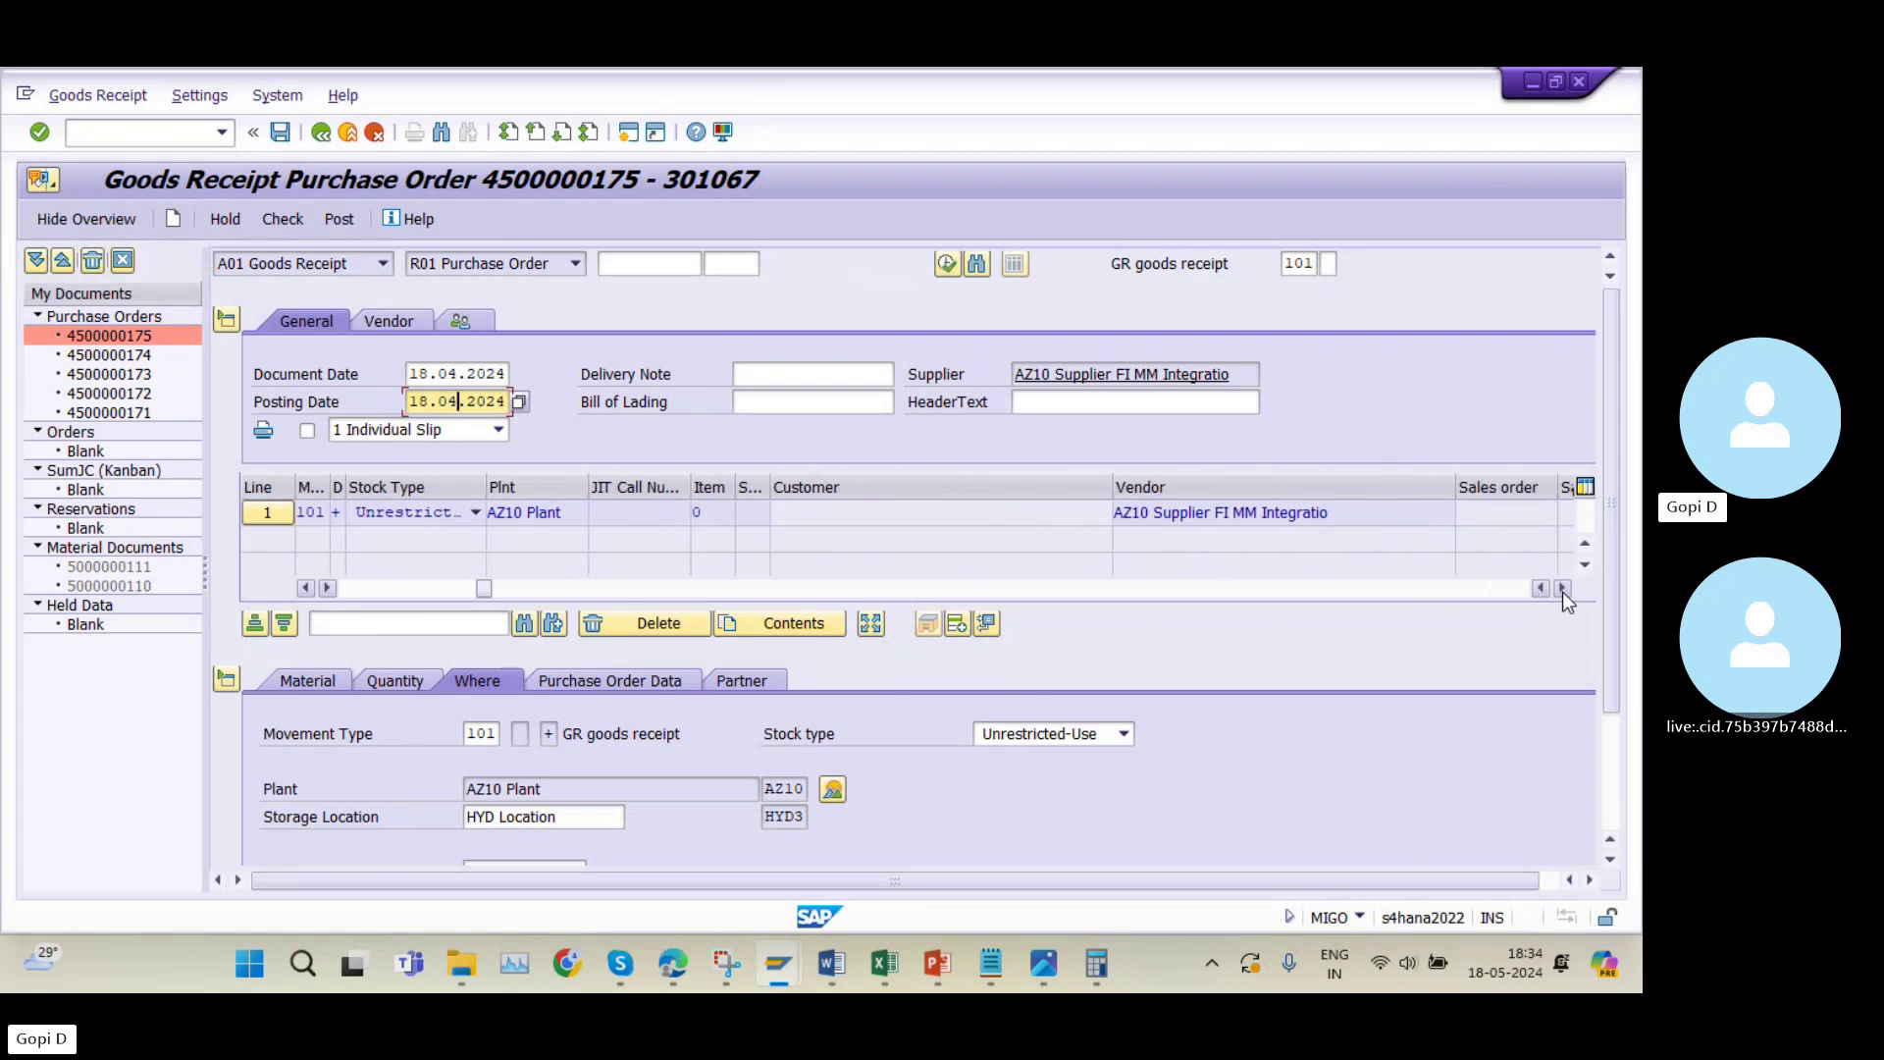
click(1563, 588)
click(1562, 588)
click(1562, 588)
click(1562, 588)
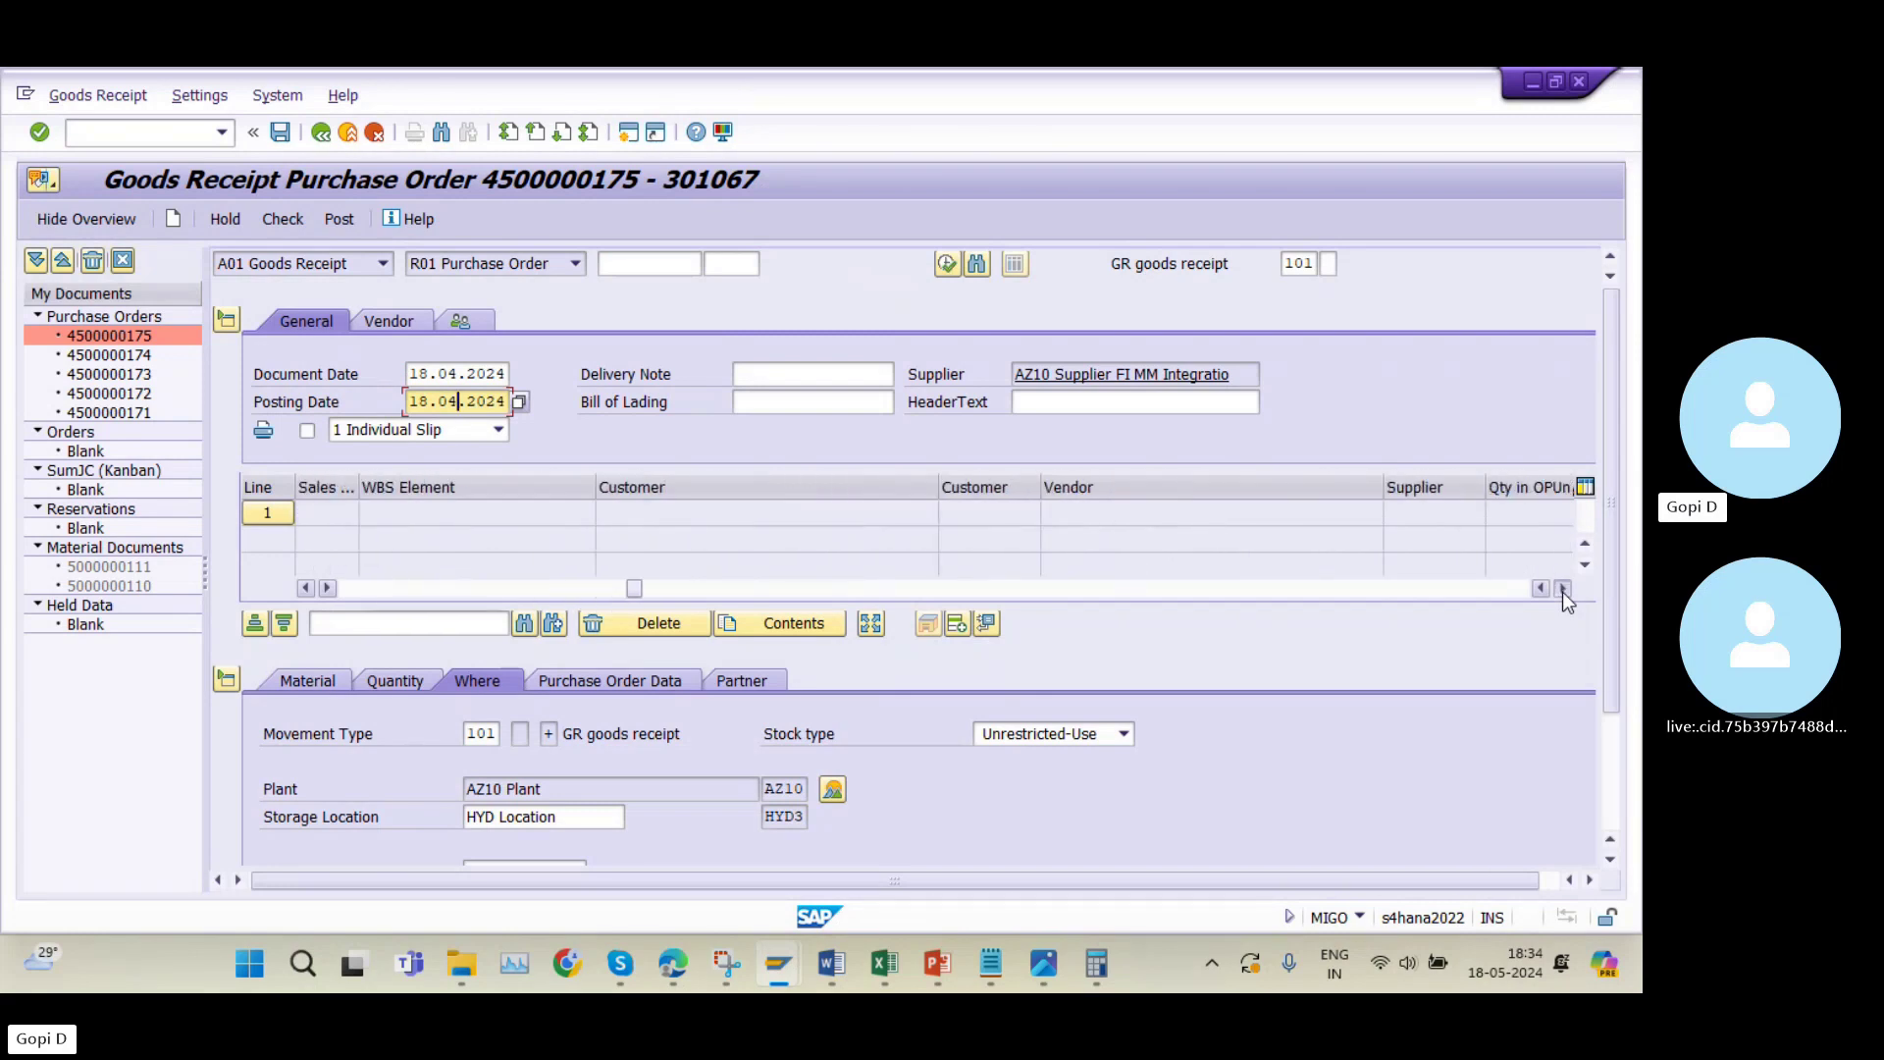
click(1563, 588)
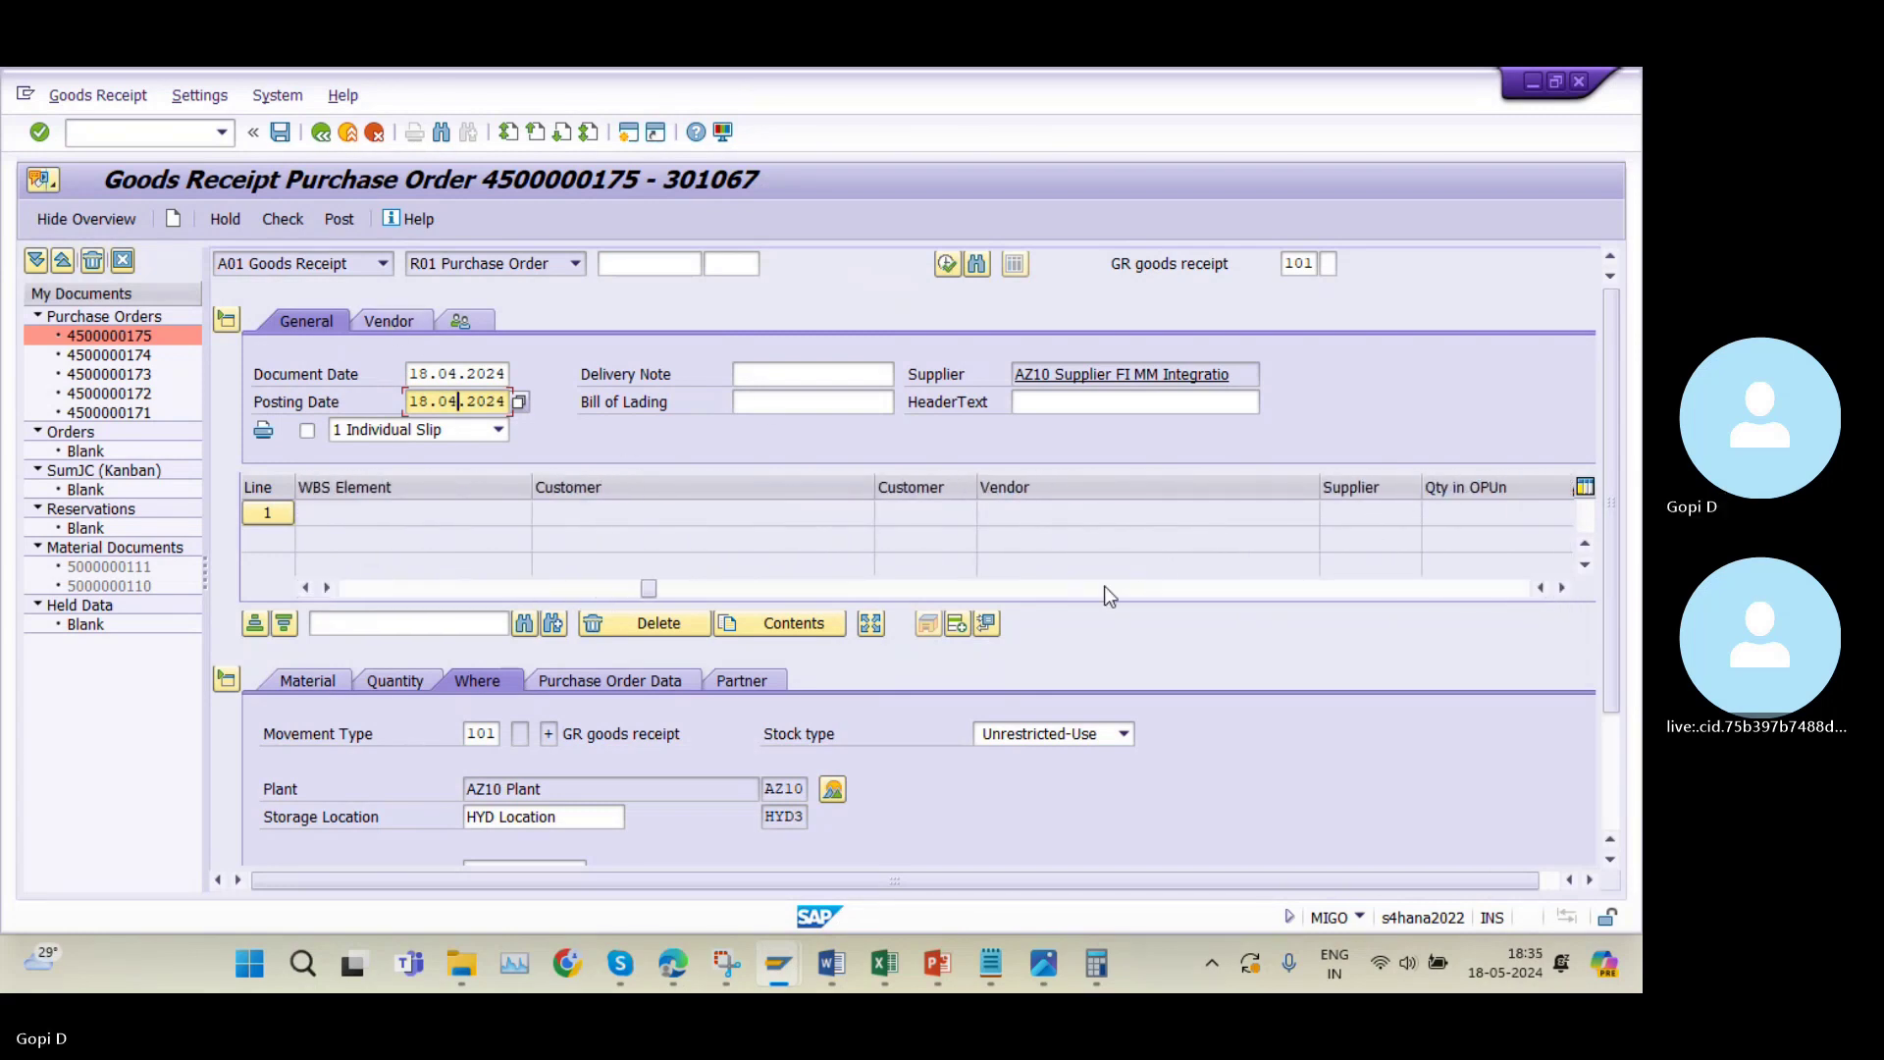
Inspect the item's Material details and the Vendor tab, then return to the General tab.
click(300, 682)
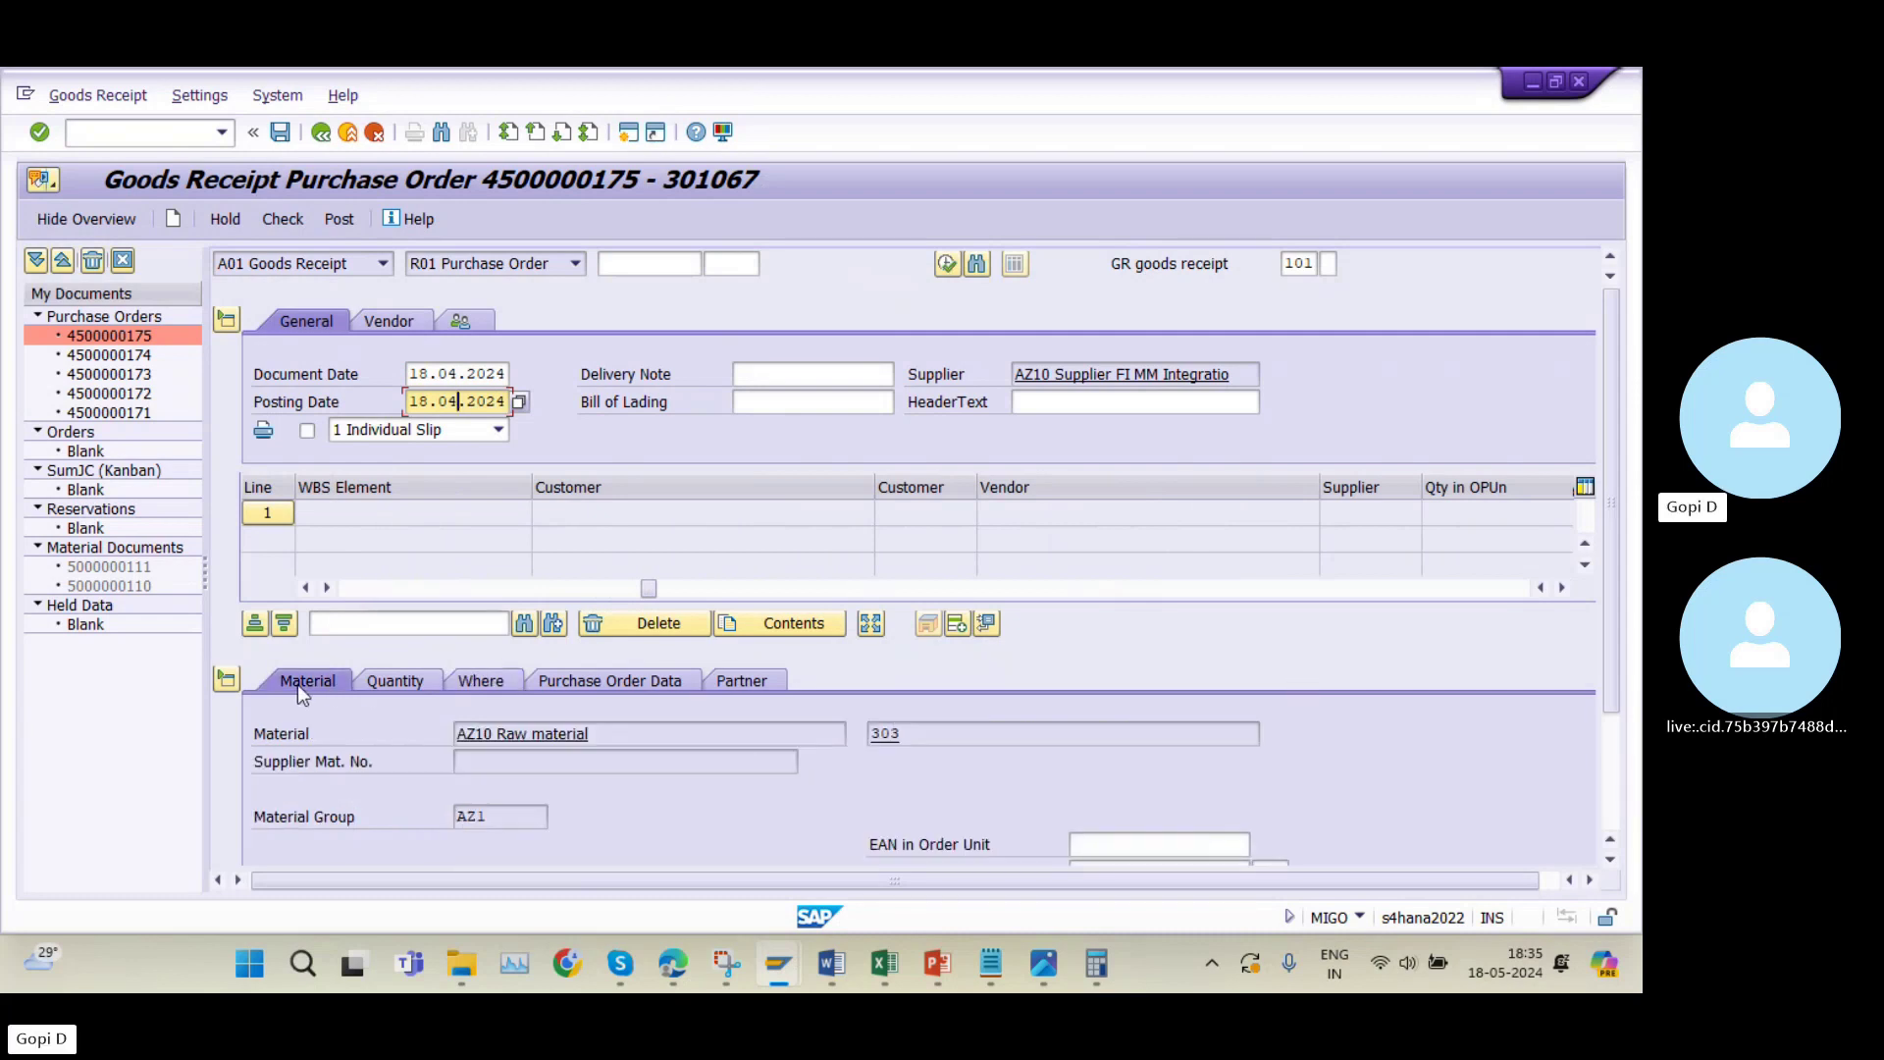
scroll(580, 745, down, 3)
scroll(592, 691, up, 3)
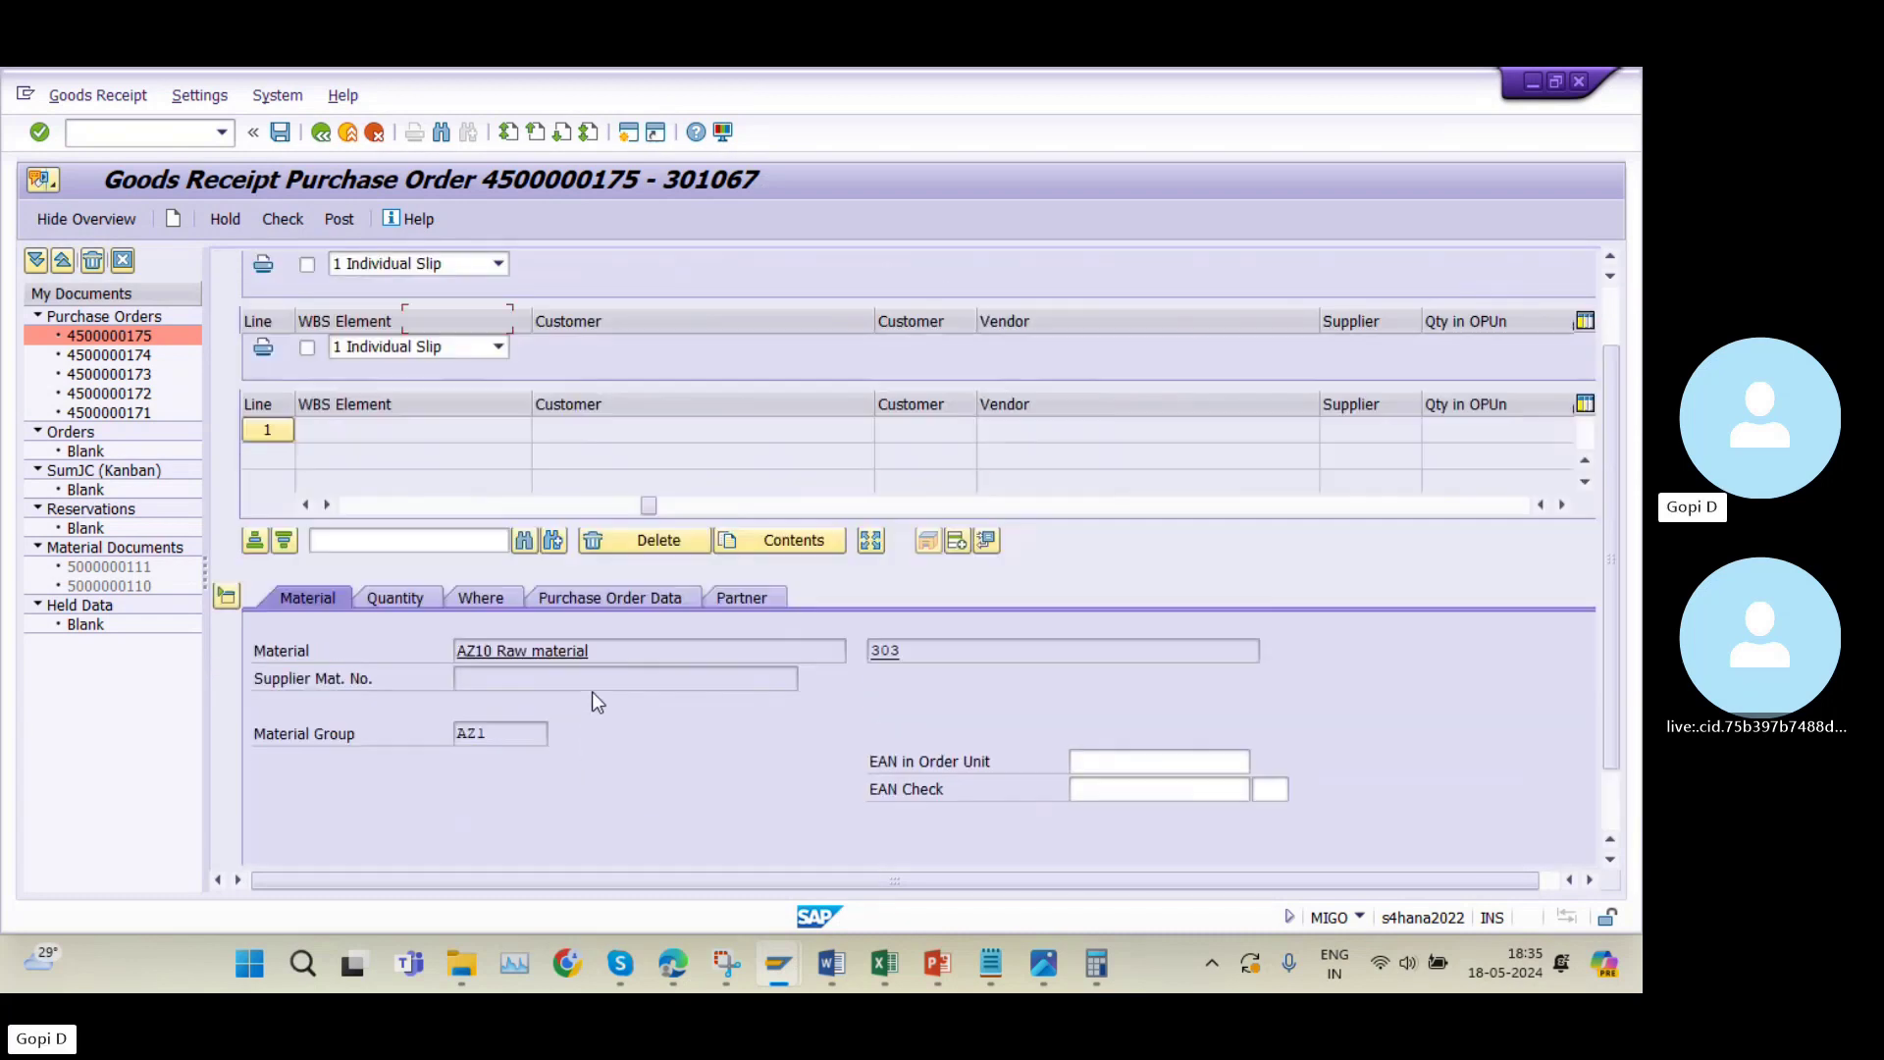
click(385, 322)
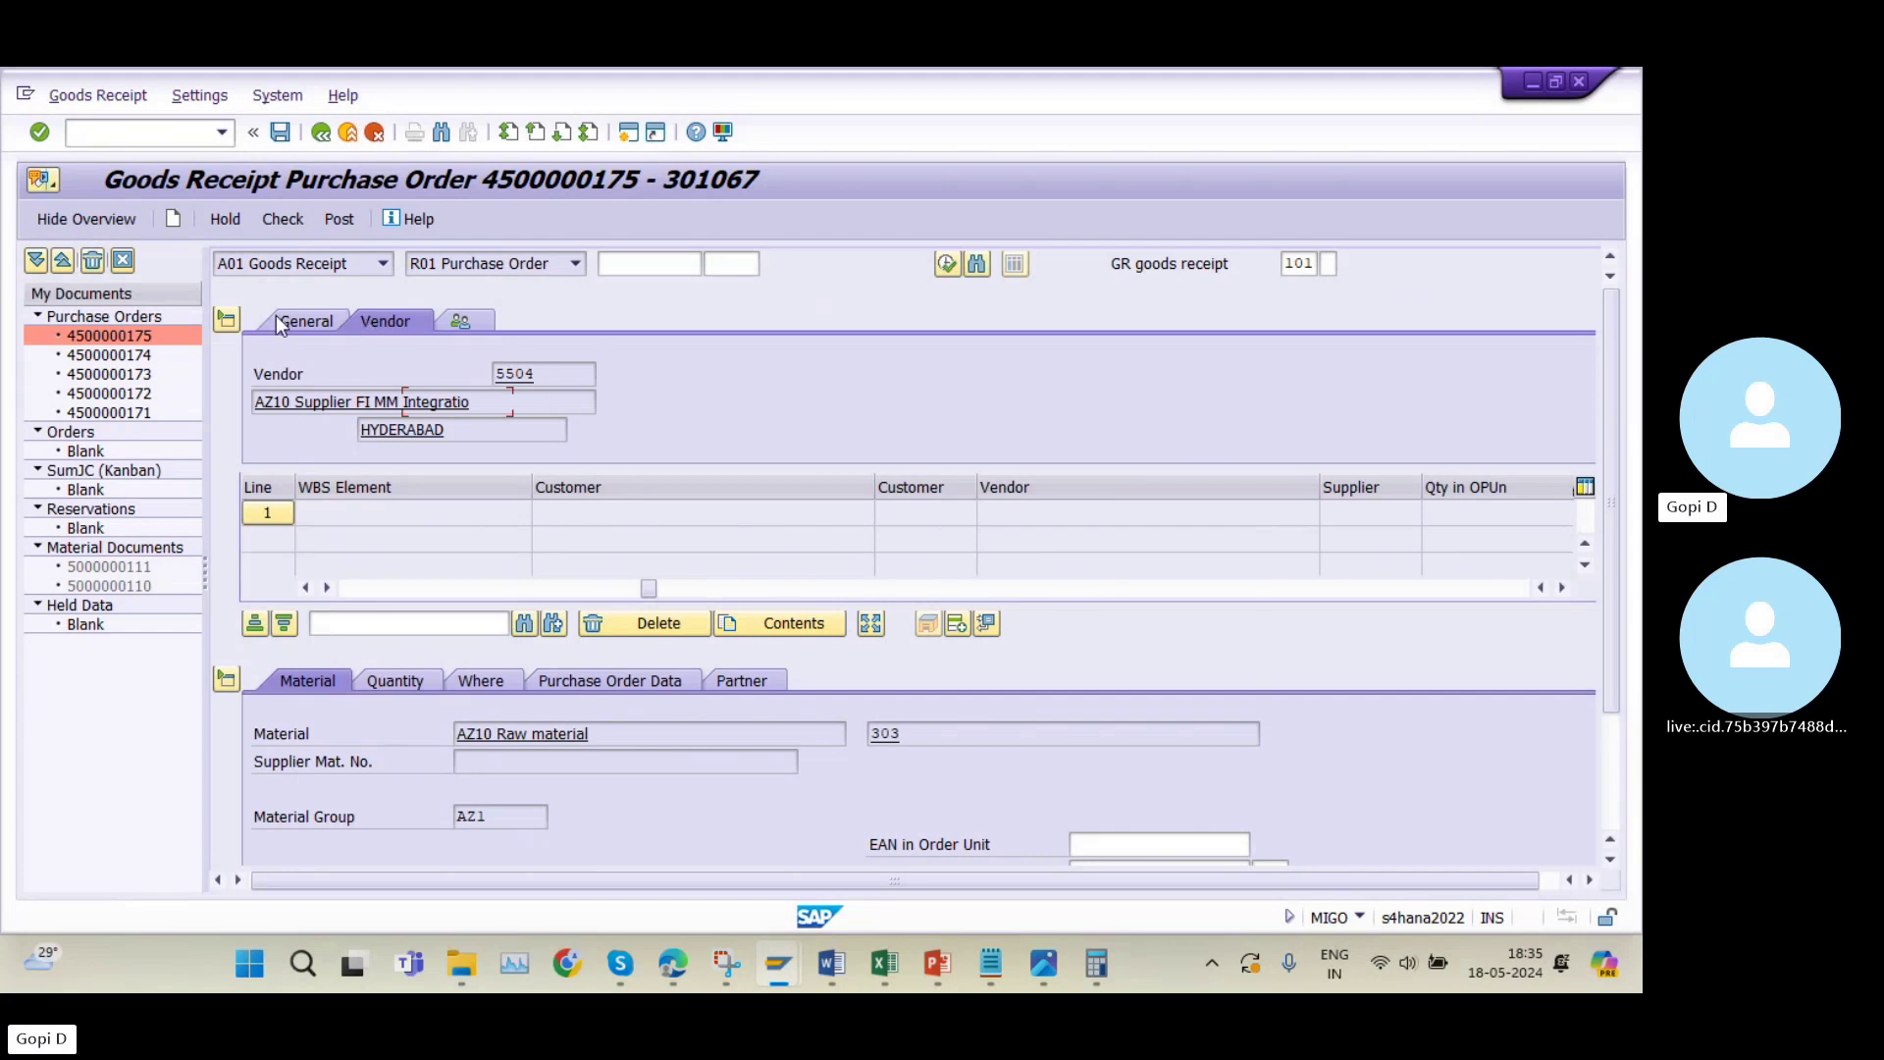
click(308, 322)
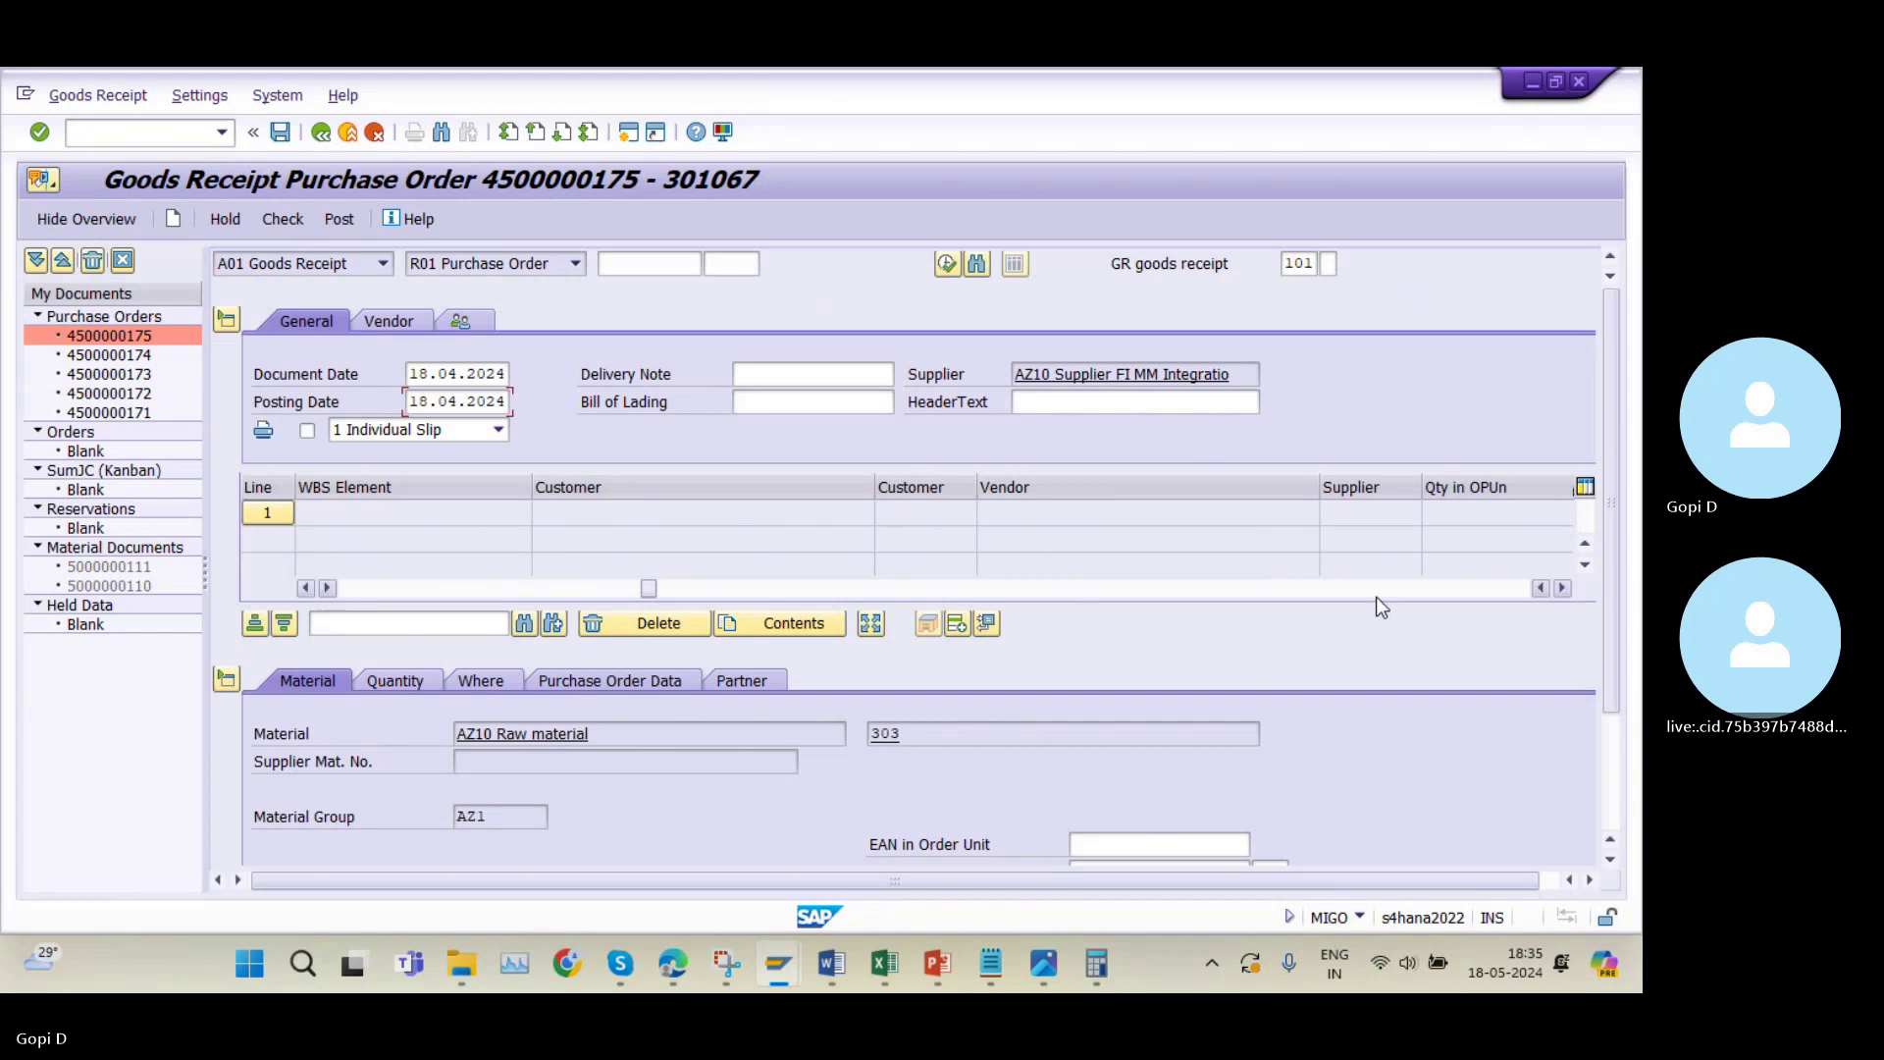
click(305, 587)
click(304, 586)
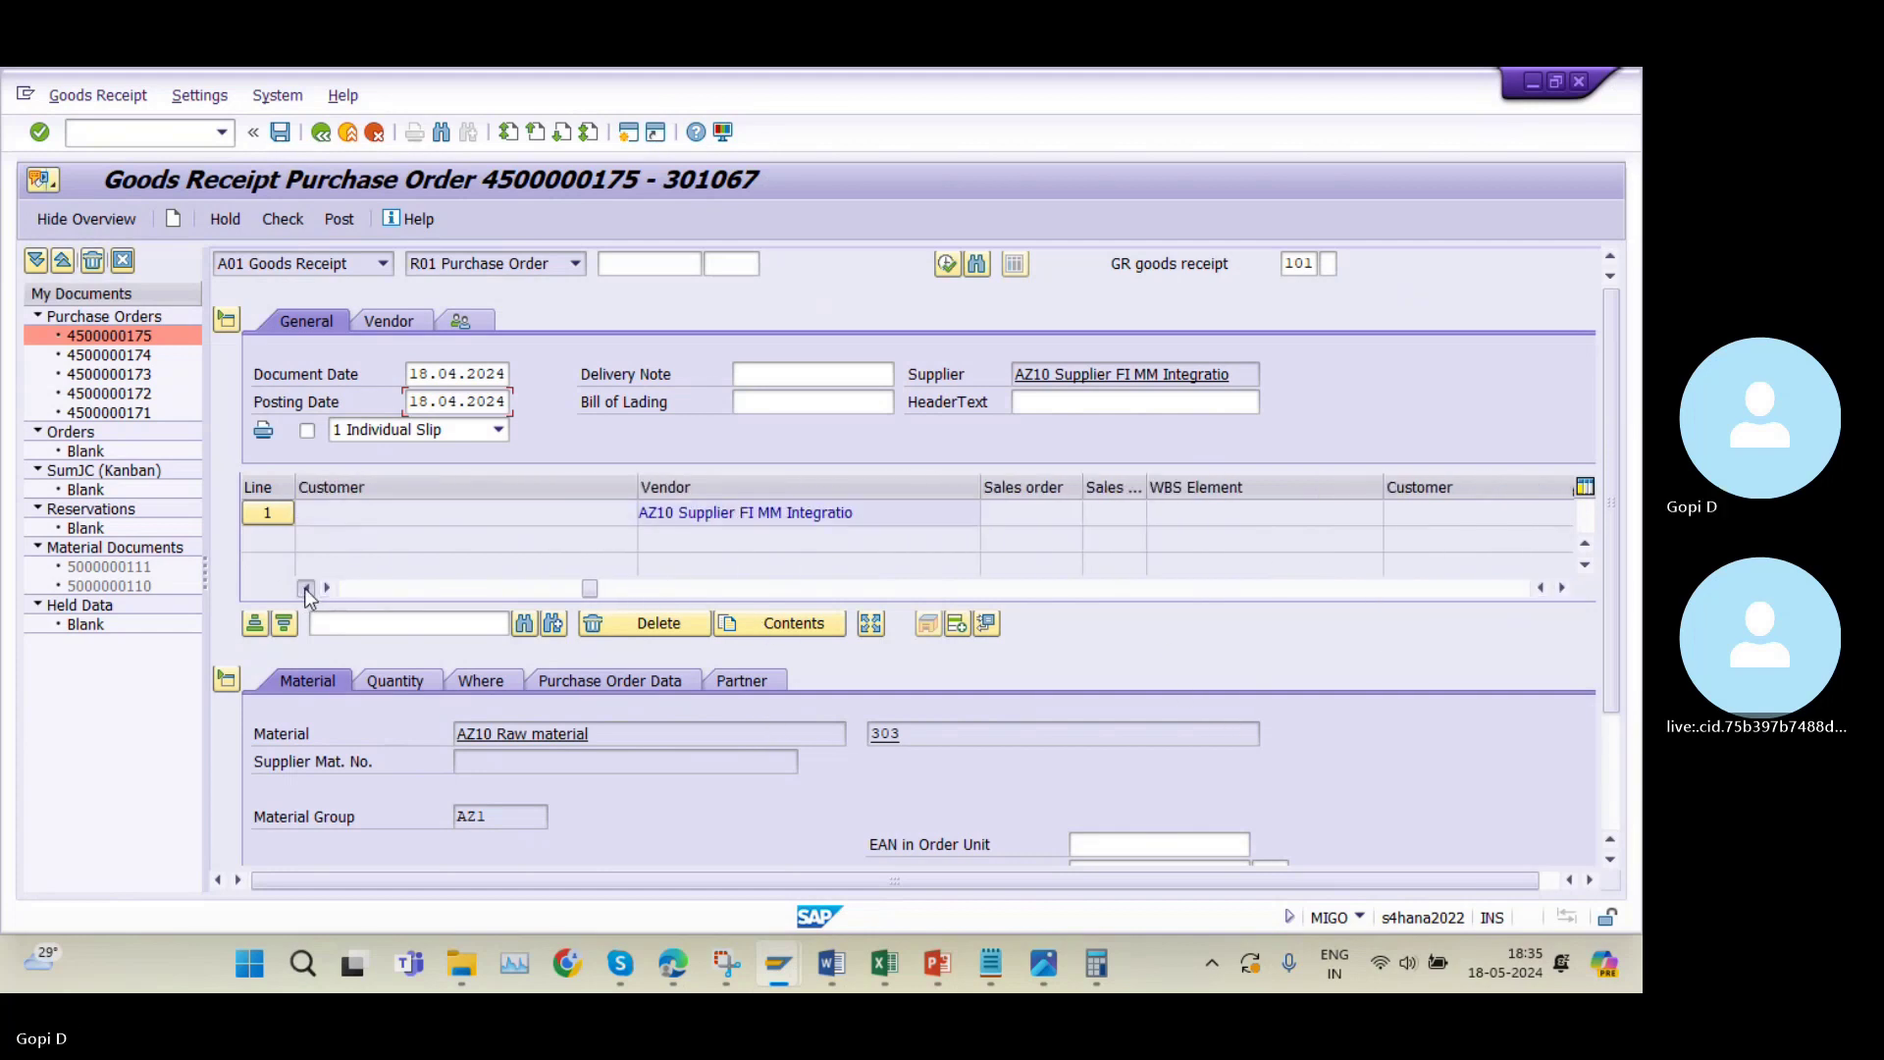
click(304, 587)
click(304, 586)
click(304, 586)
click(304, 587)
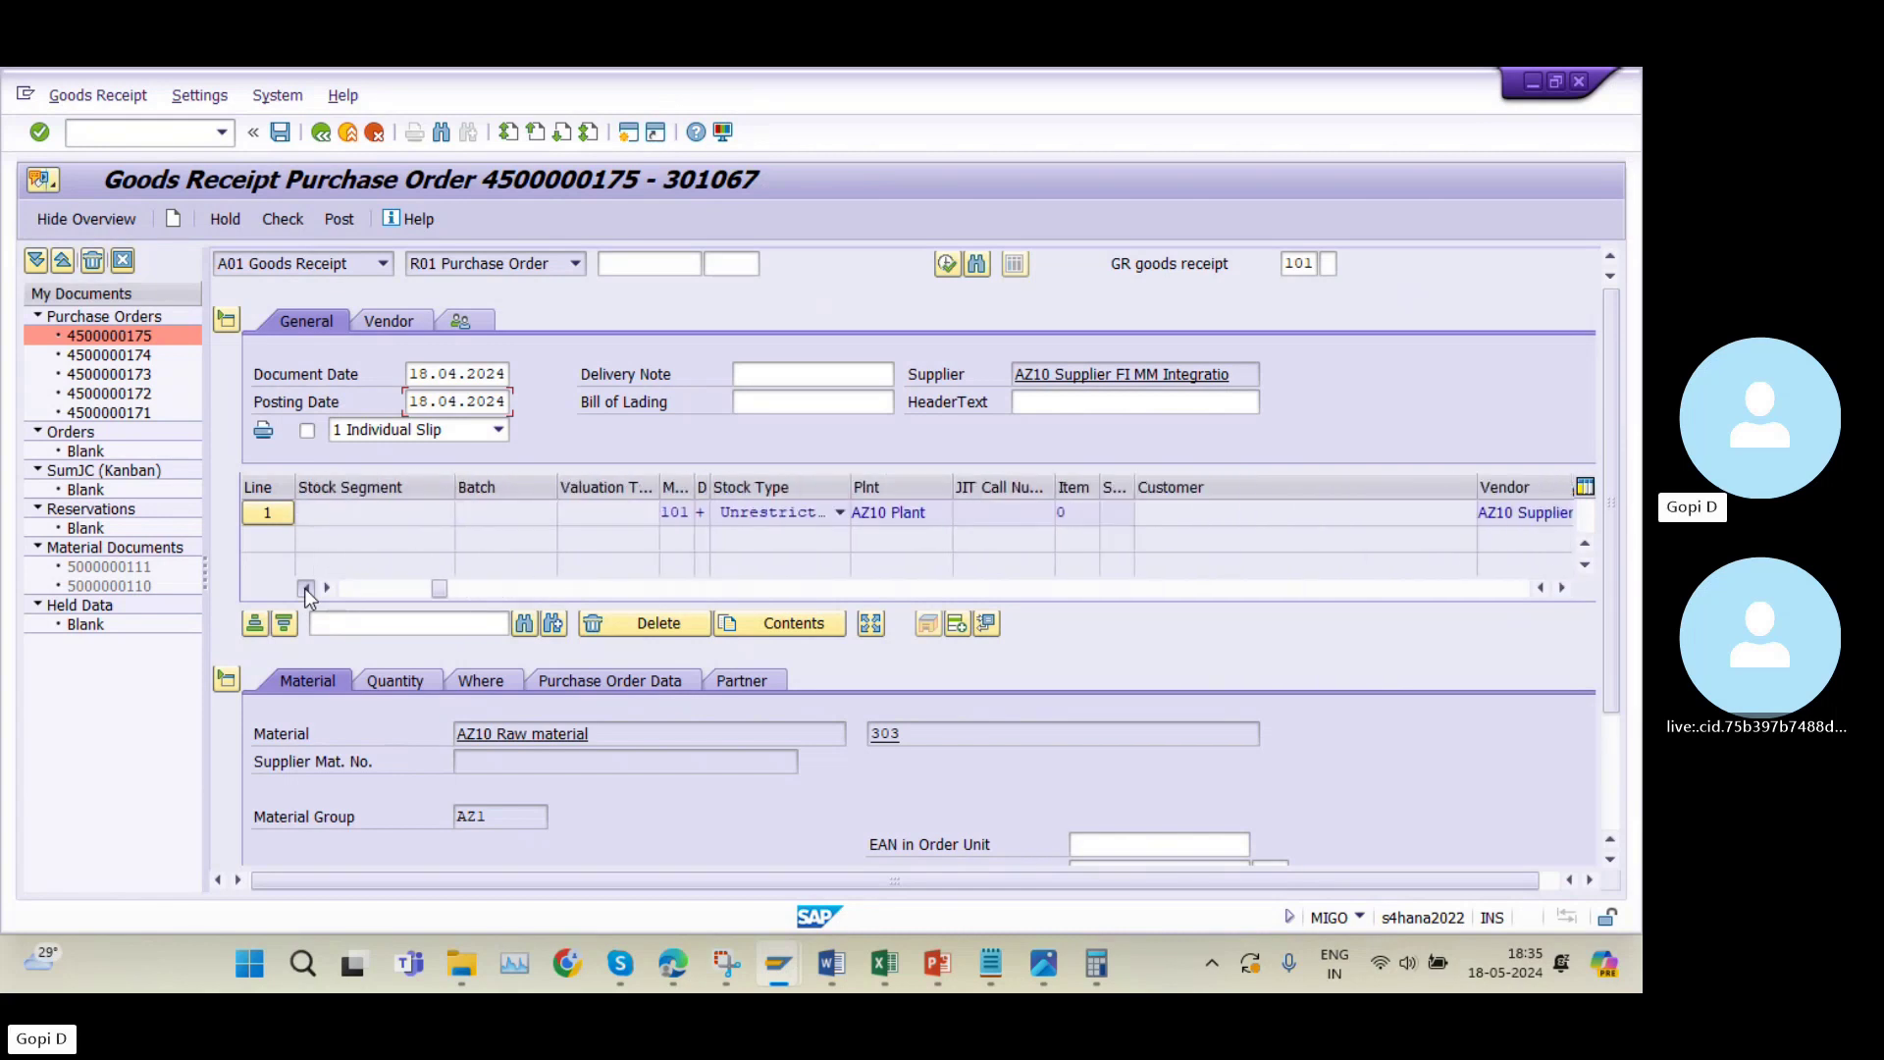
click(305, 587)
scroll(710, 645, down, 3)
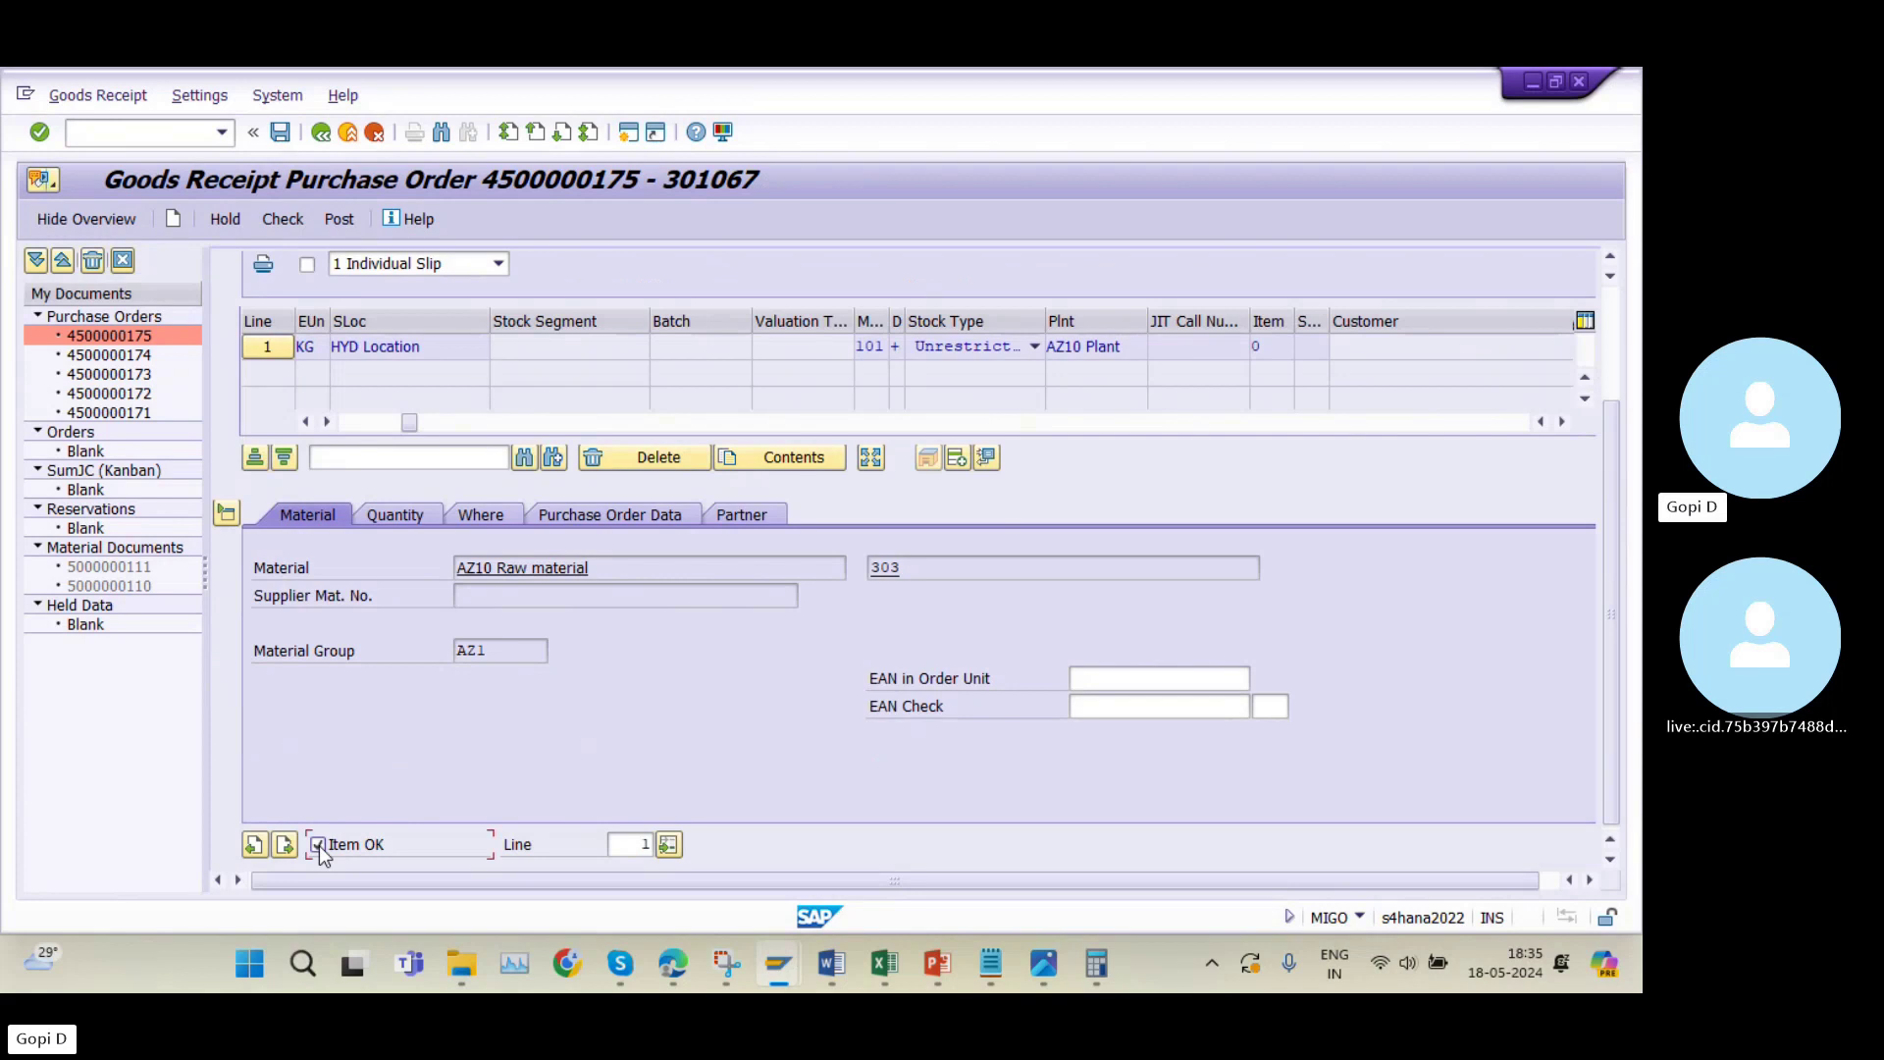
click(281, 133)
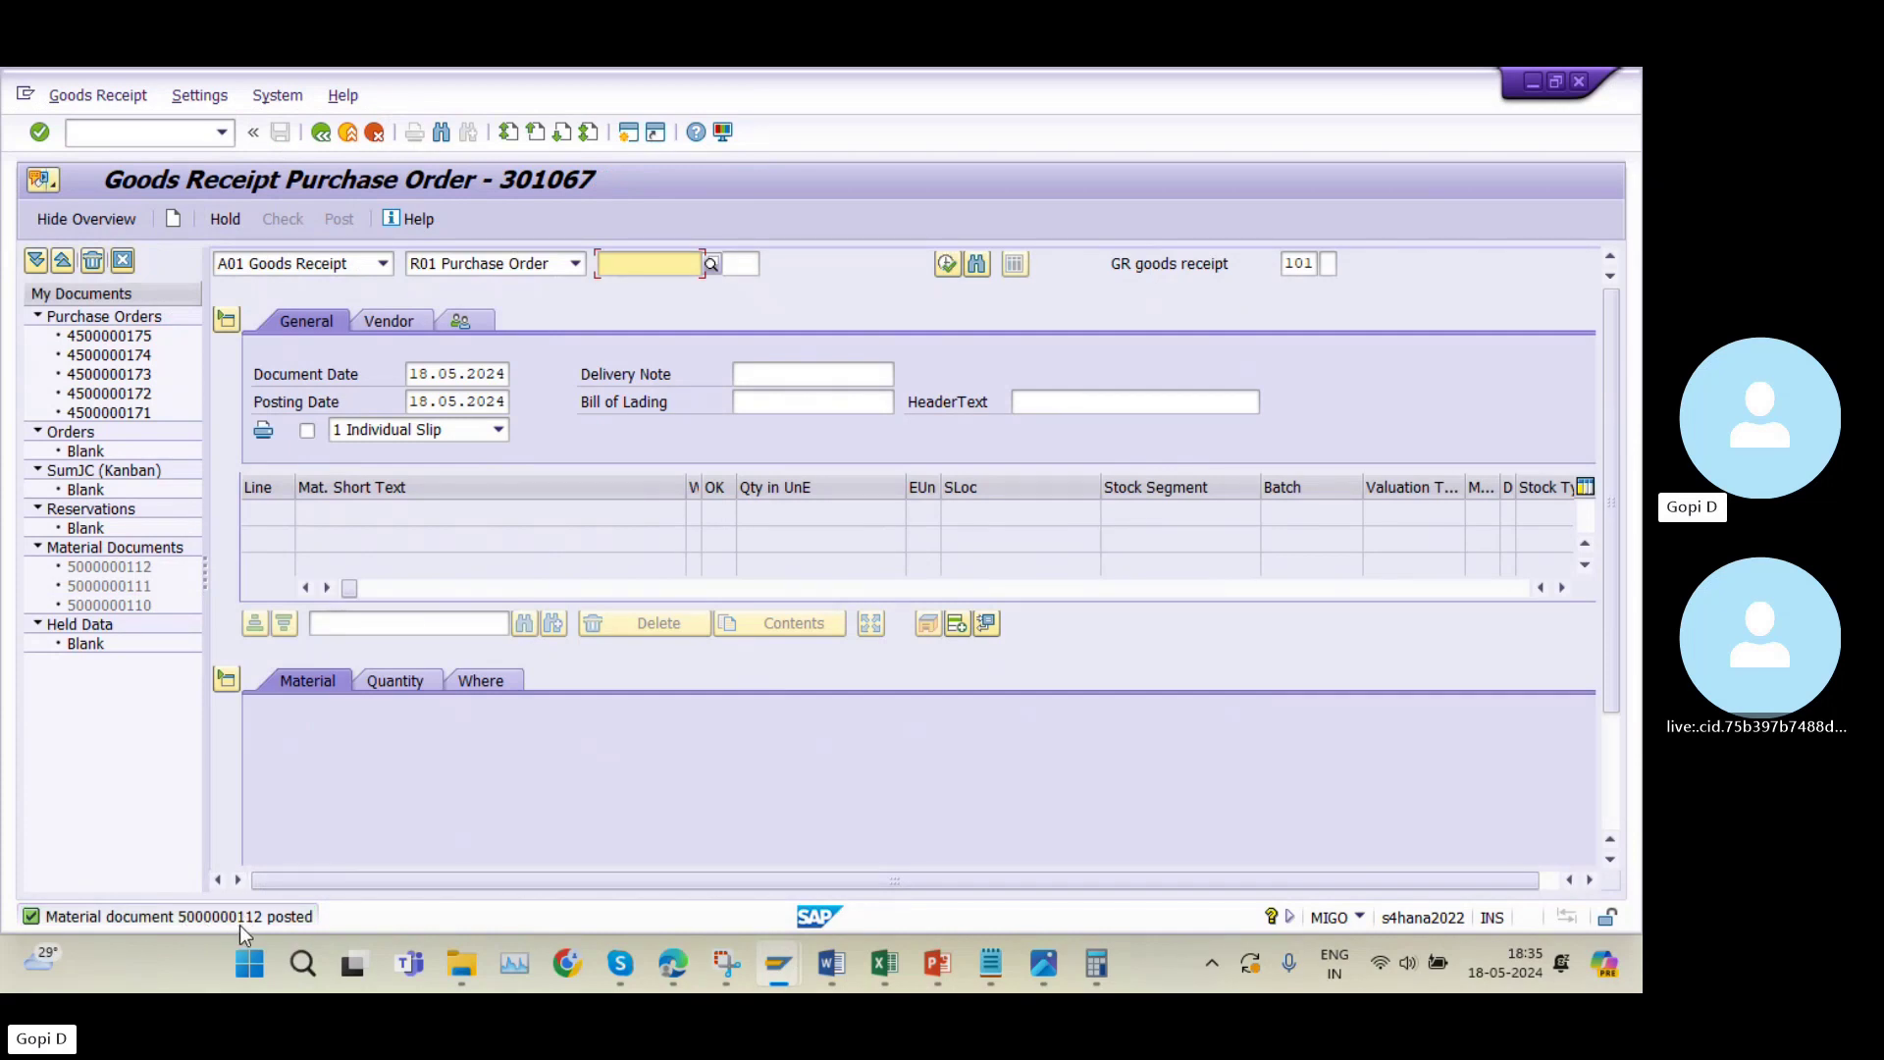
click(884, 962)
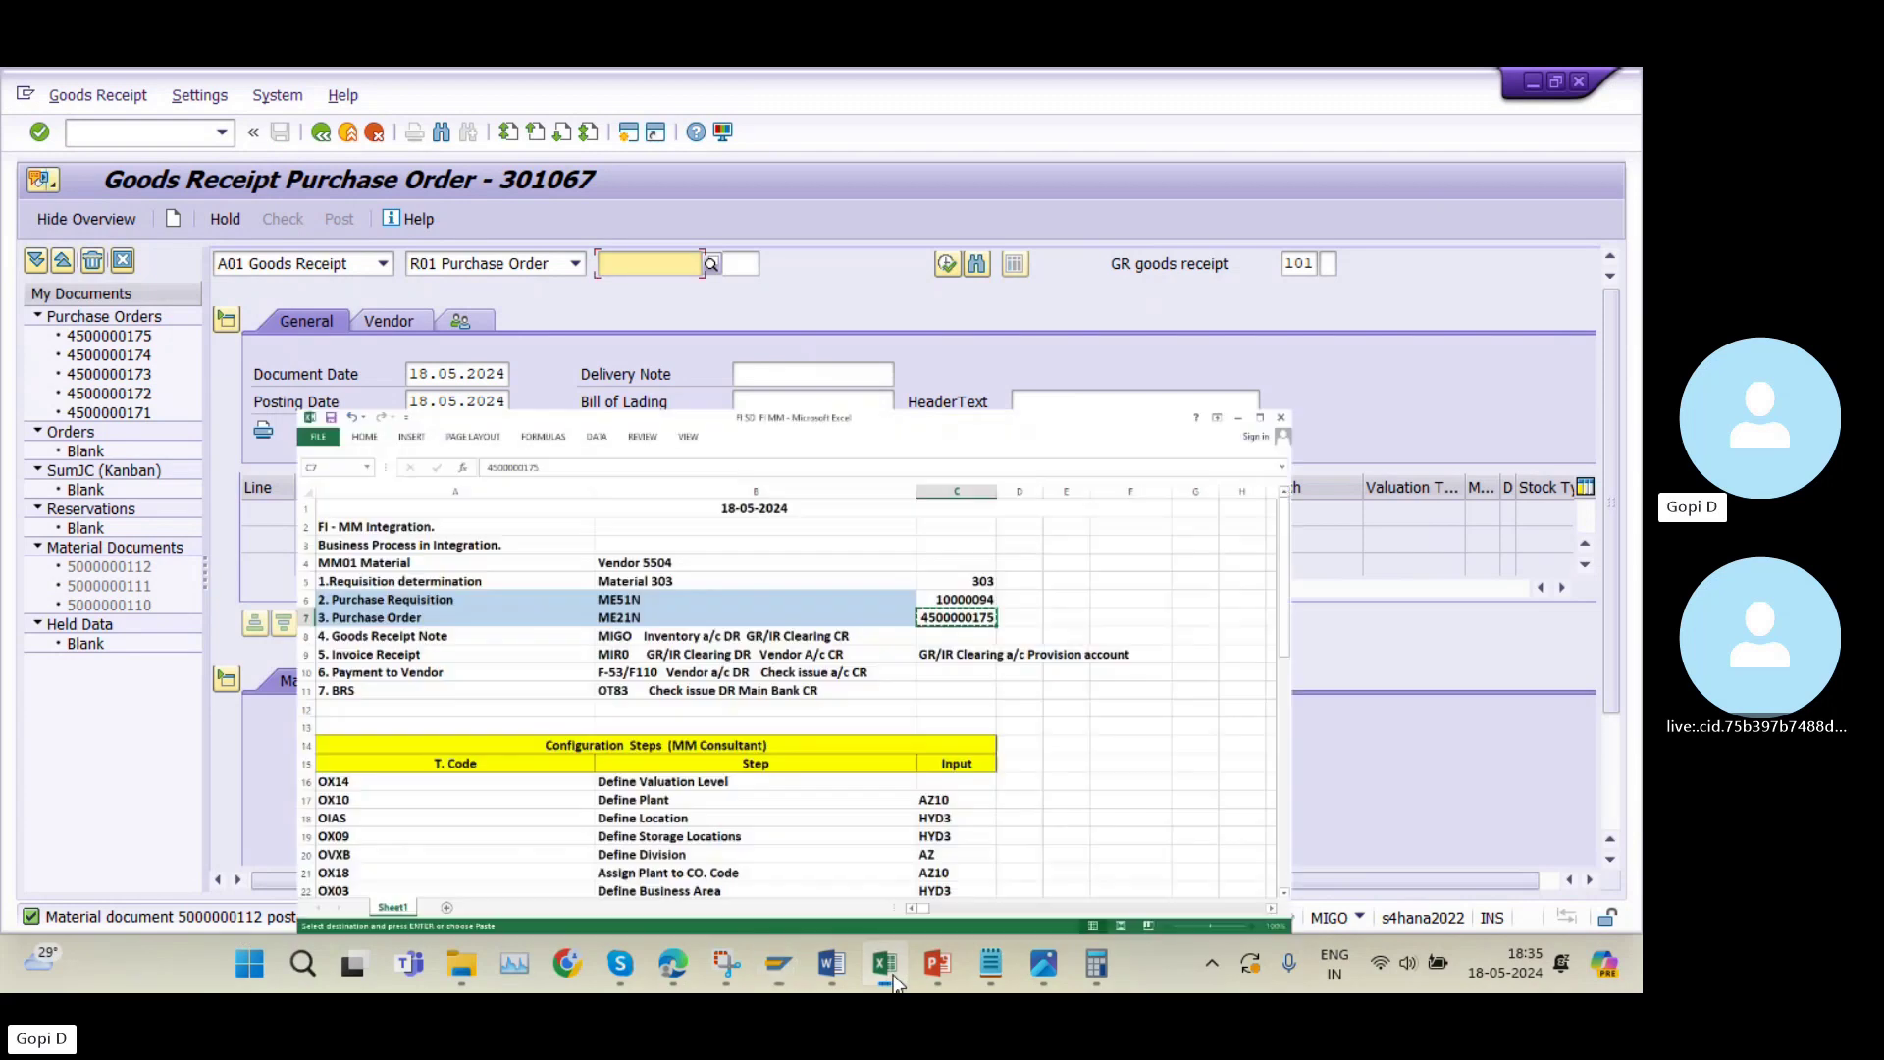
double_click(1093, 450)
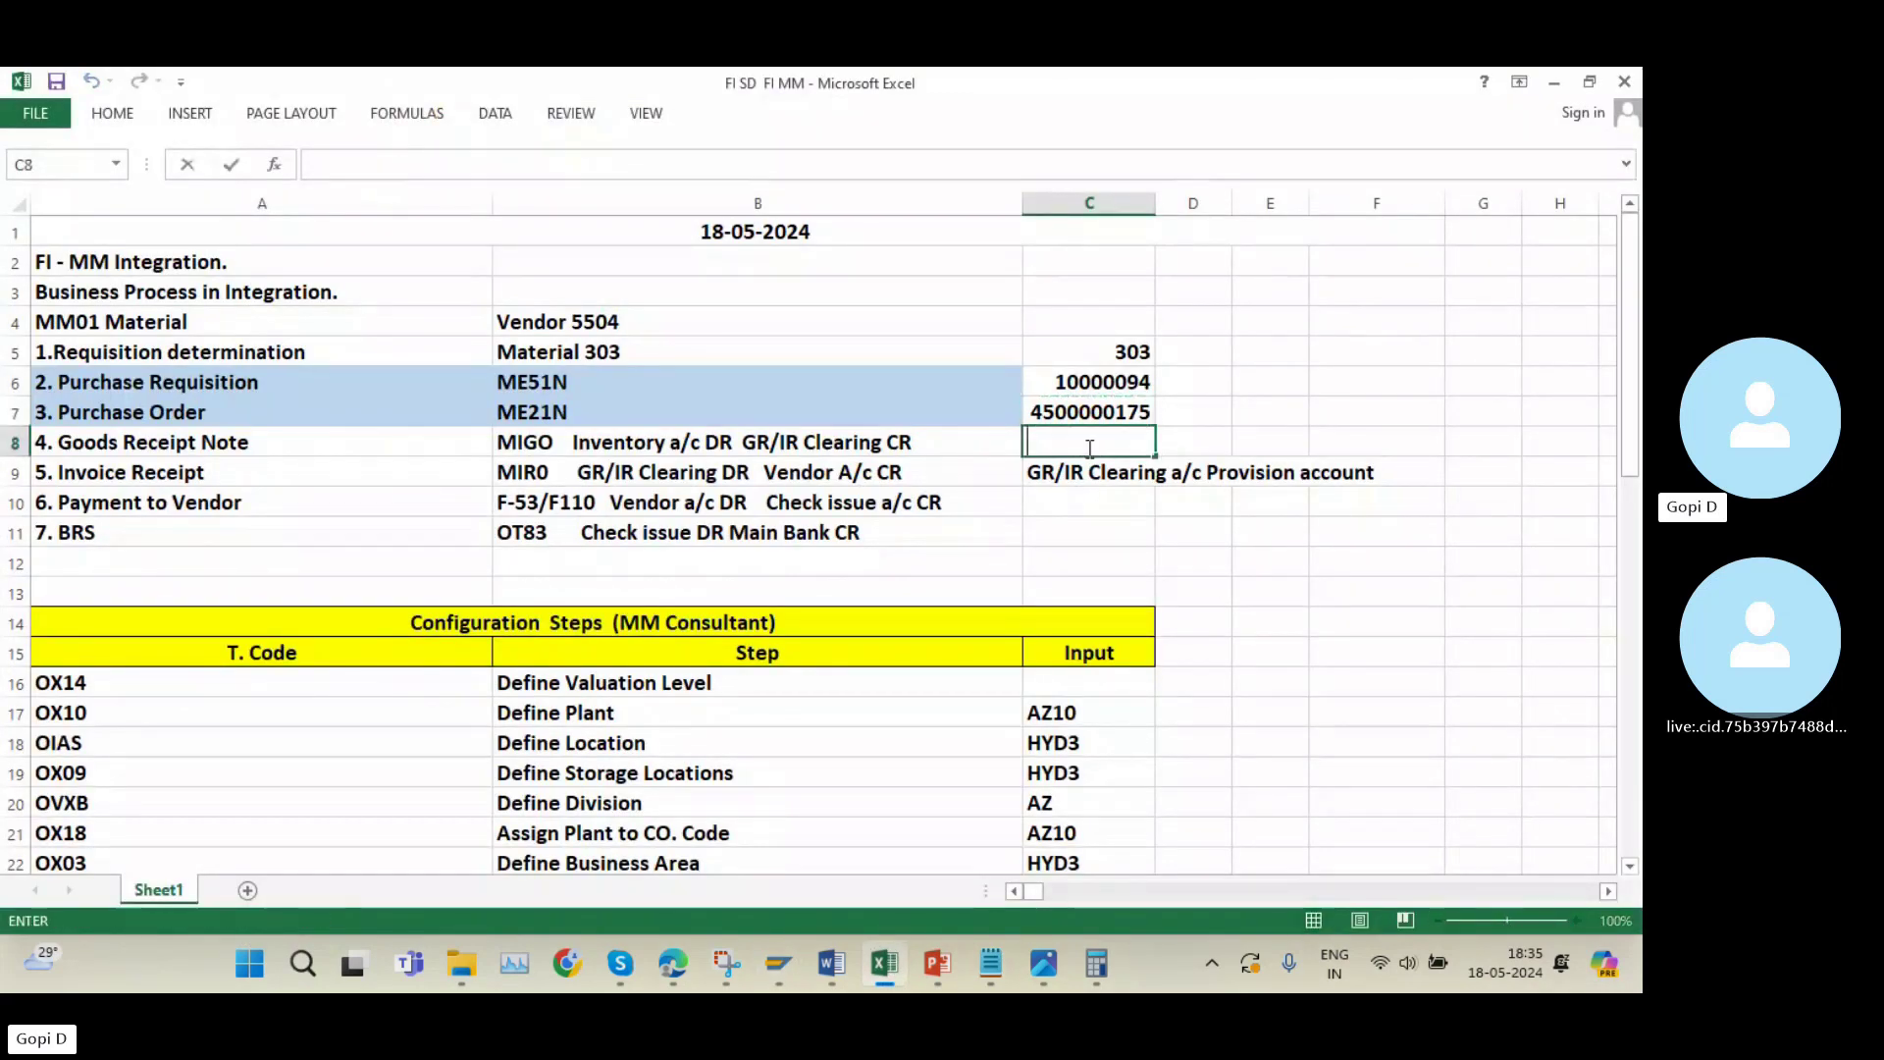
text(500000)
click(886, 982)
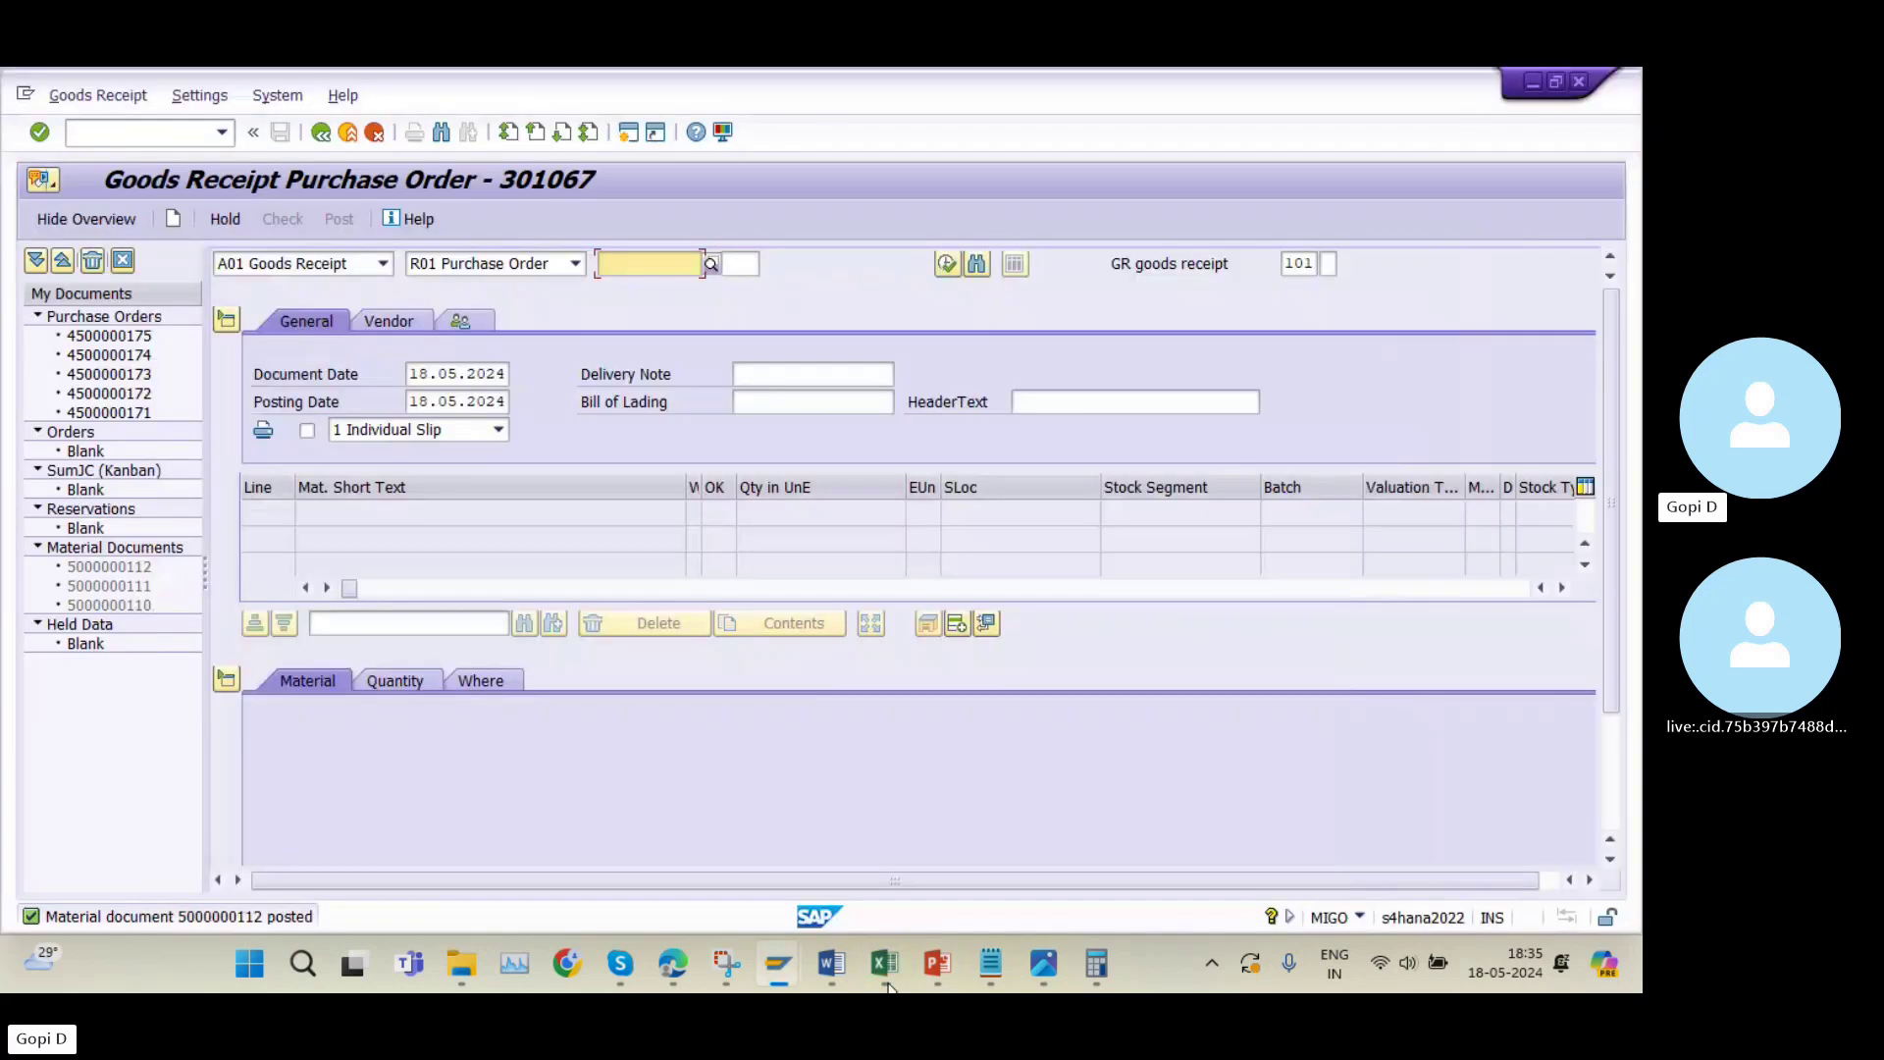
click(886, 982)
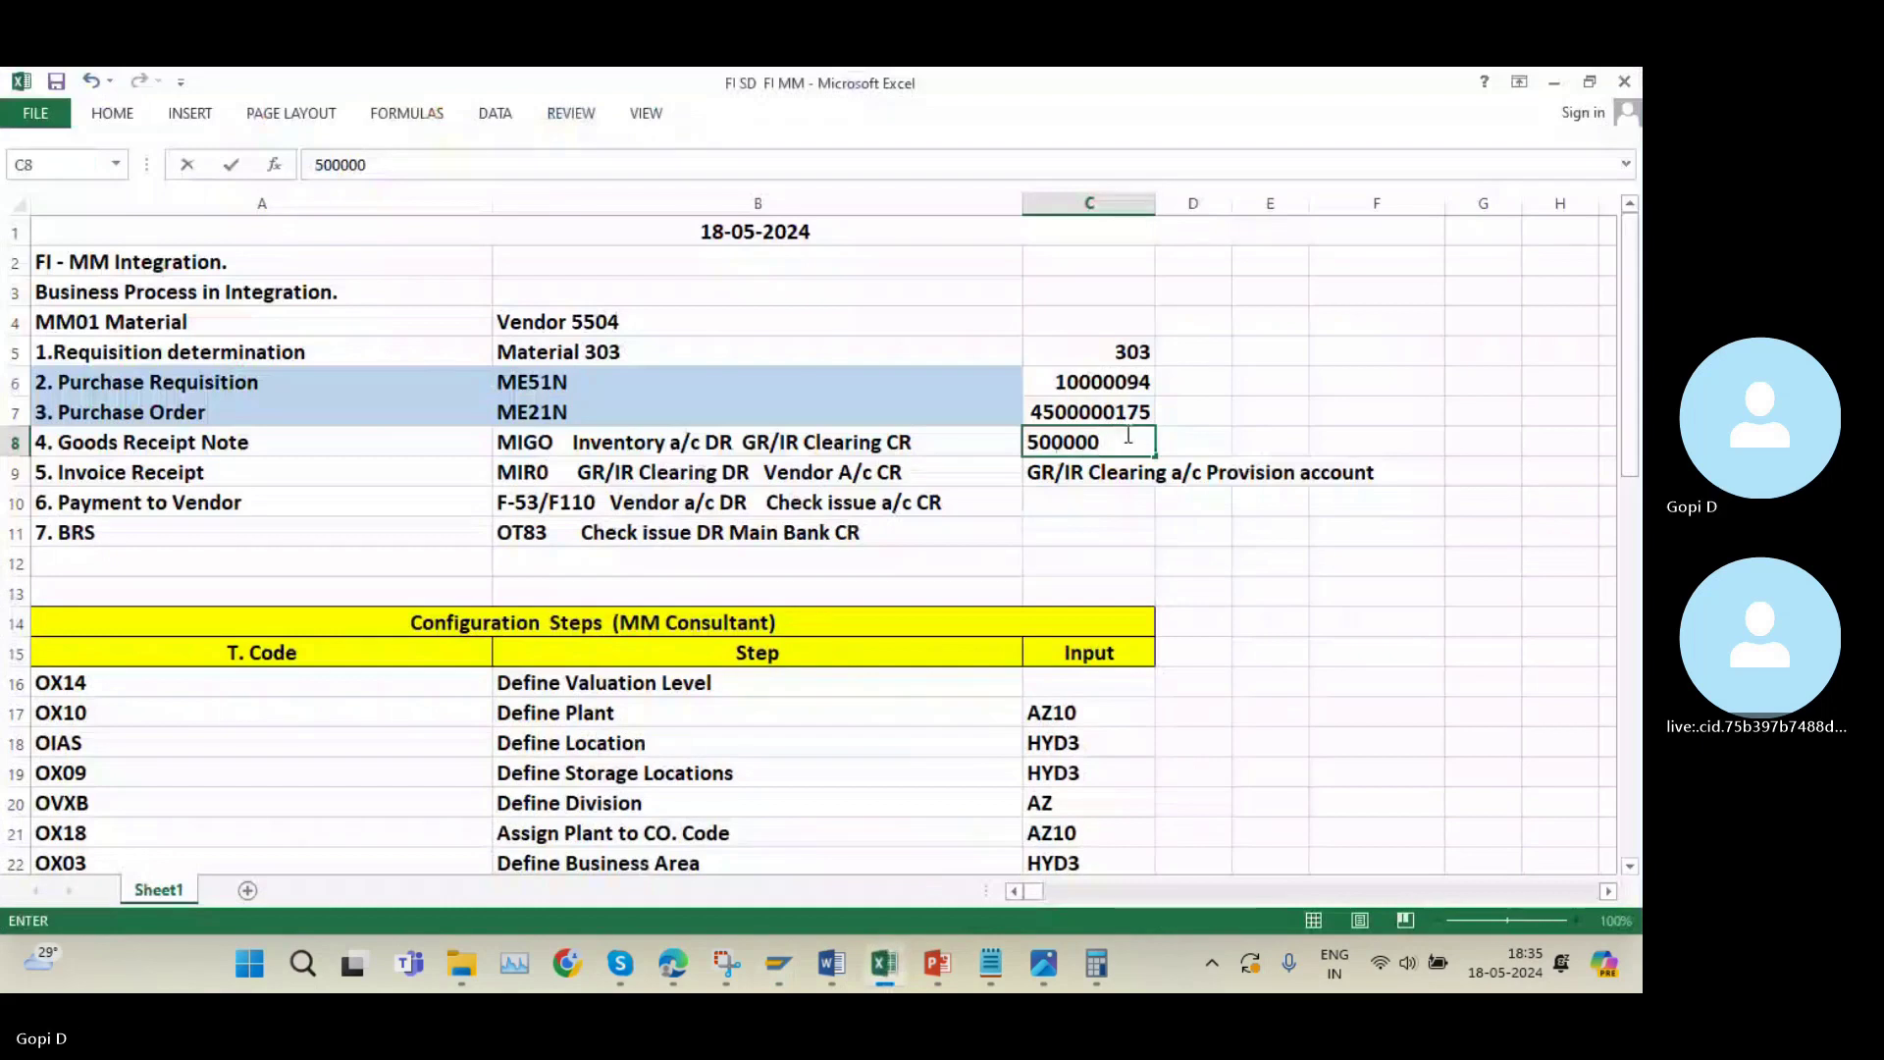
text(00000112)
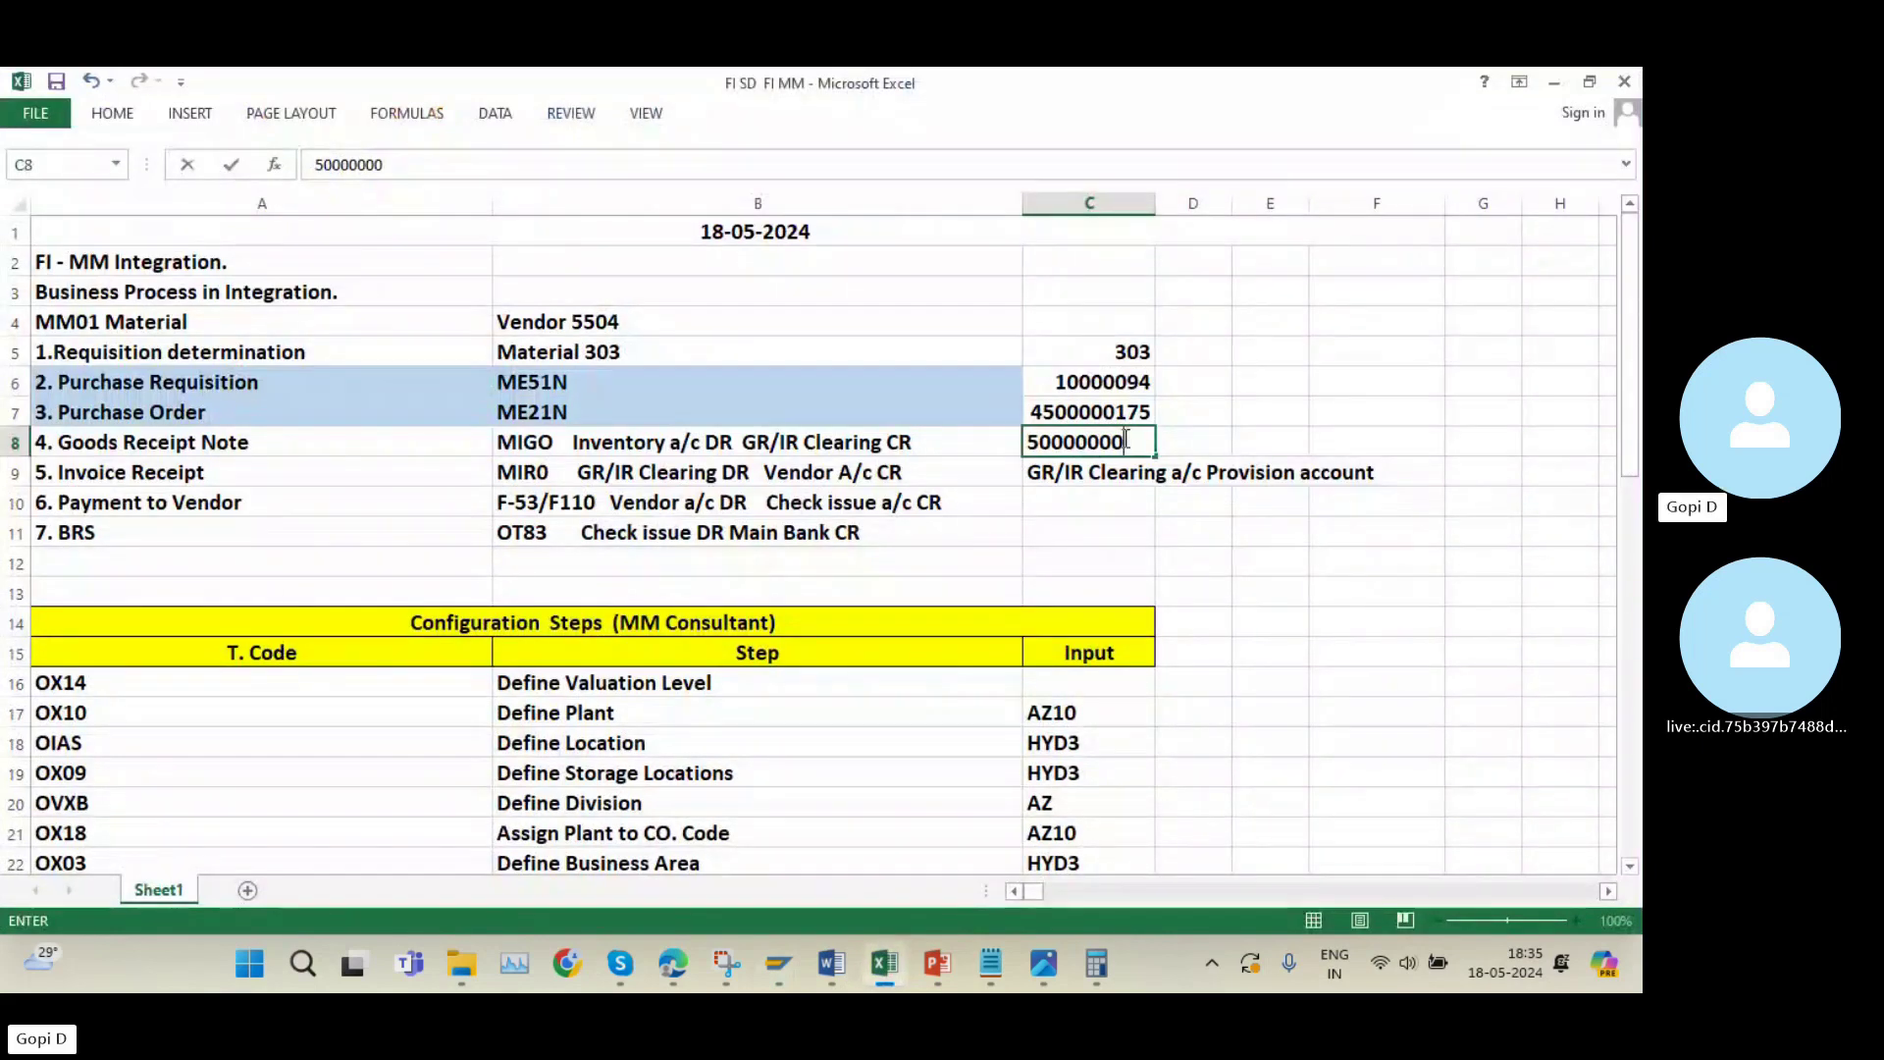
click(886, 964)
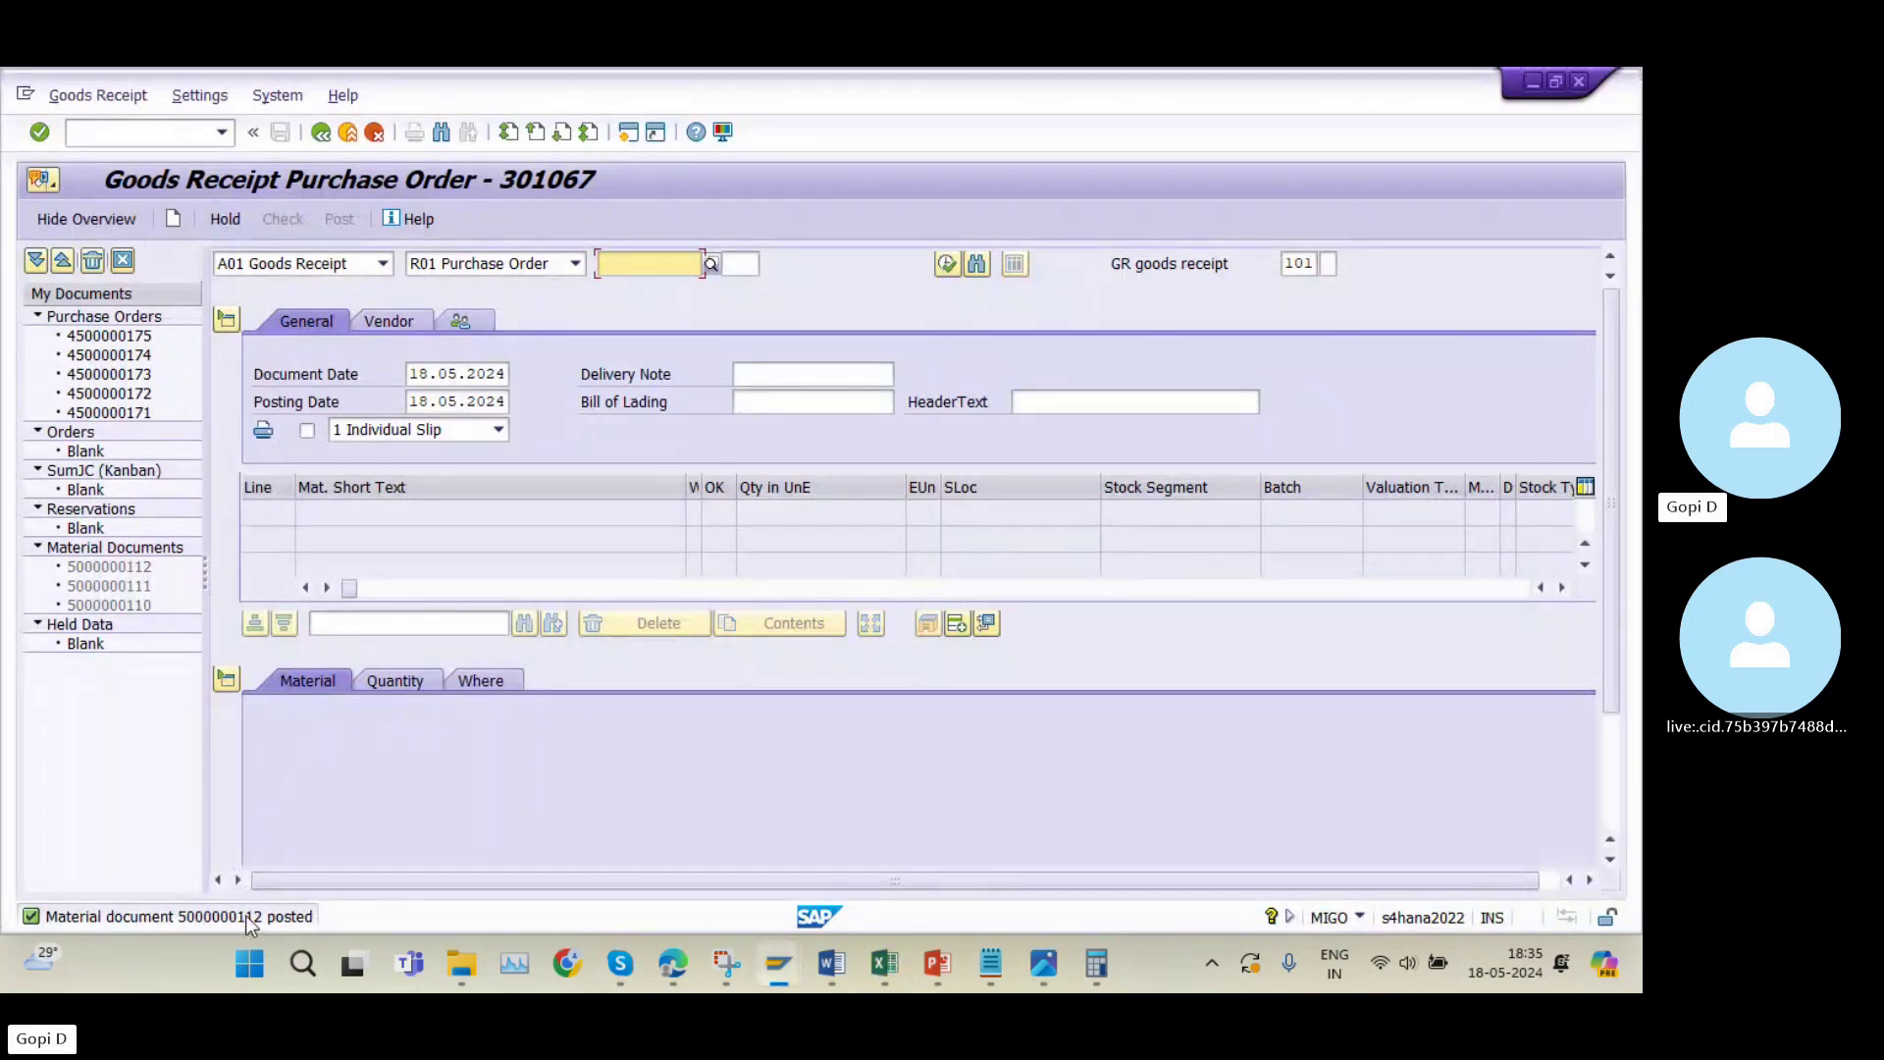
click(886, 965)
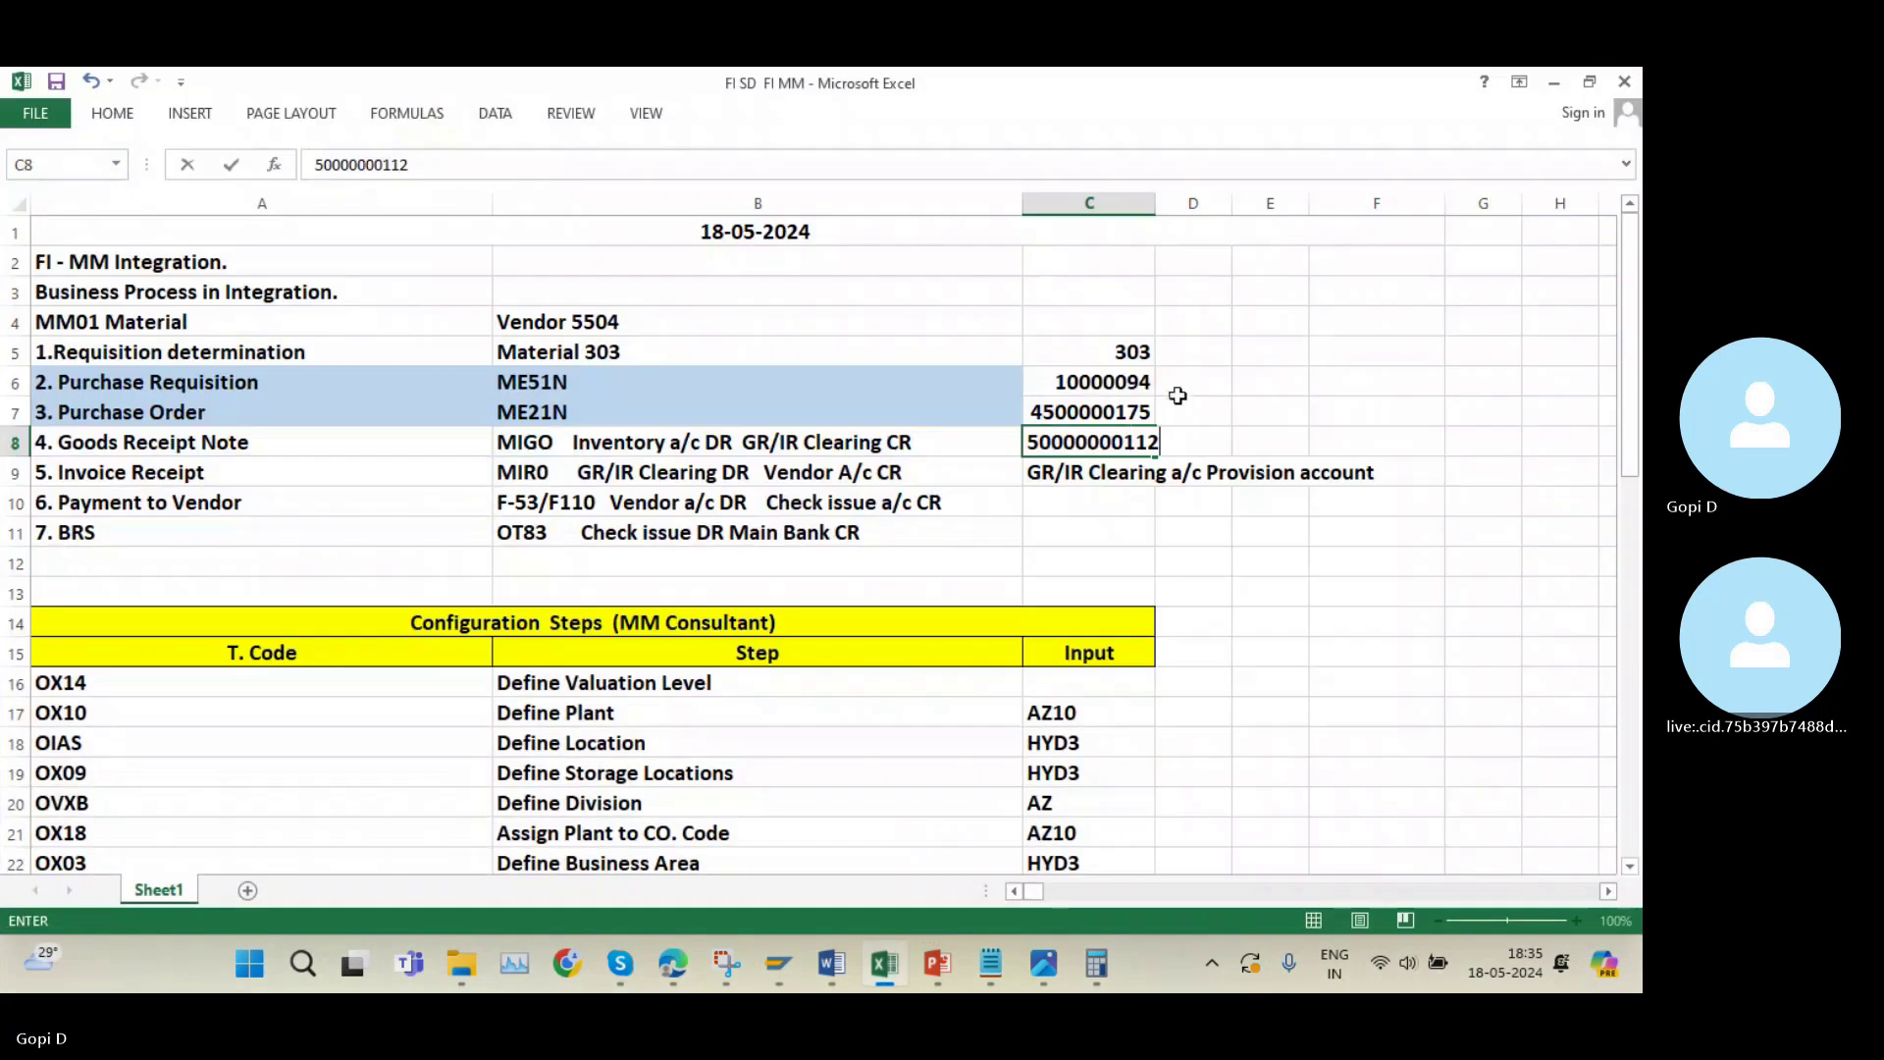
click(1084, 443)
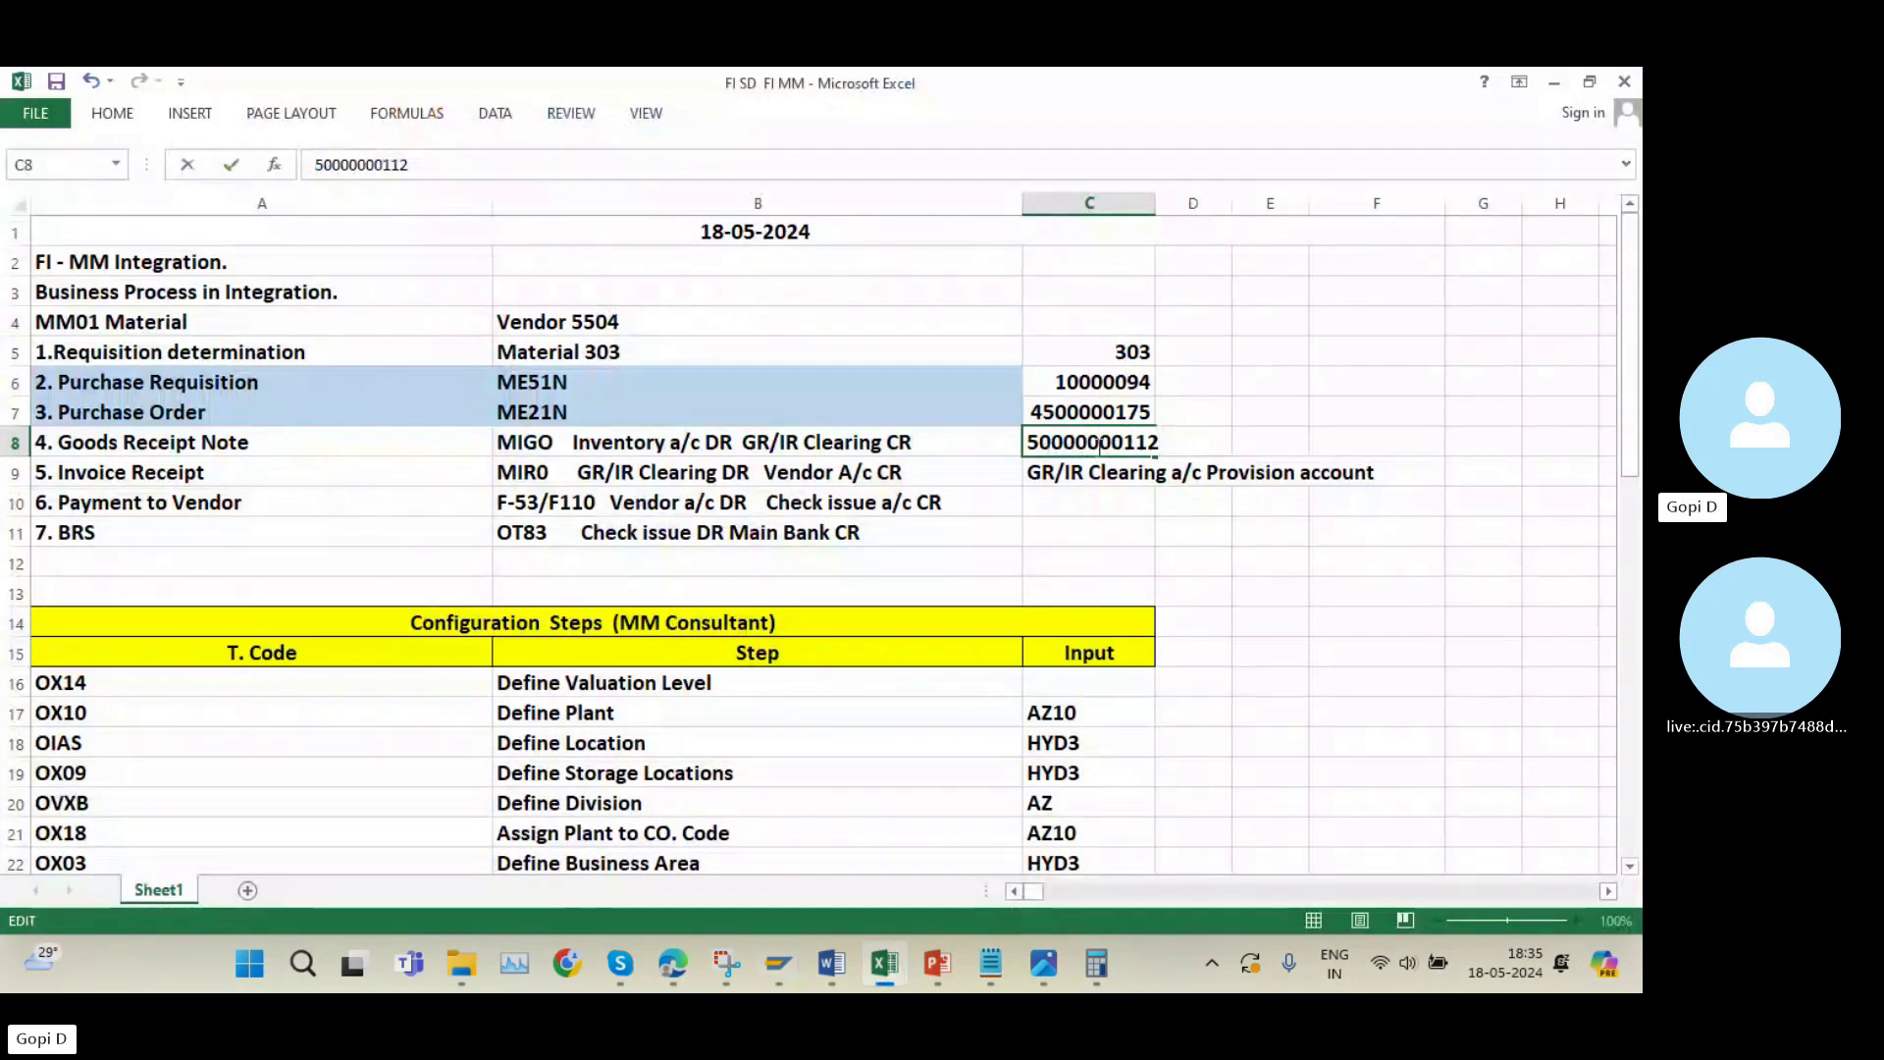
key(BackSpace)
click(1076, 526)
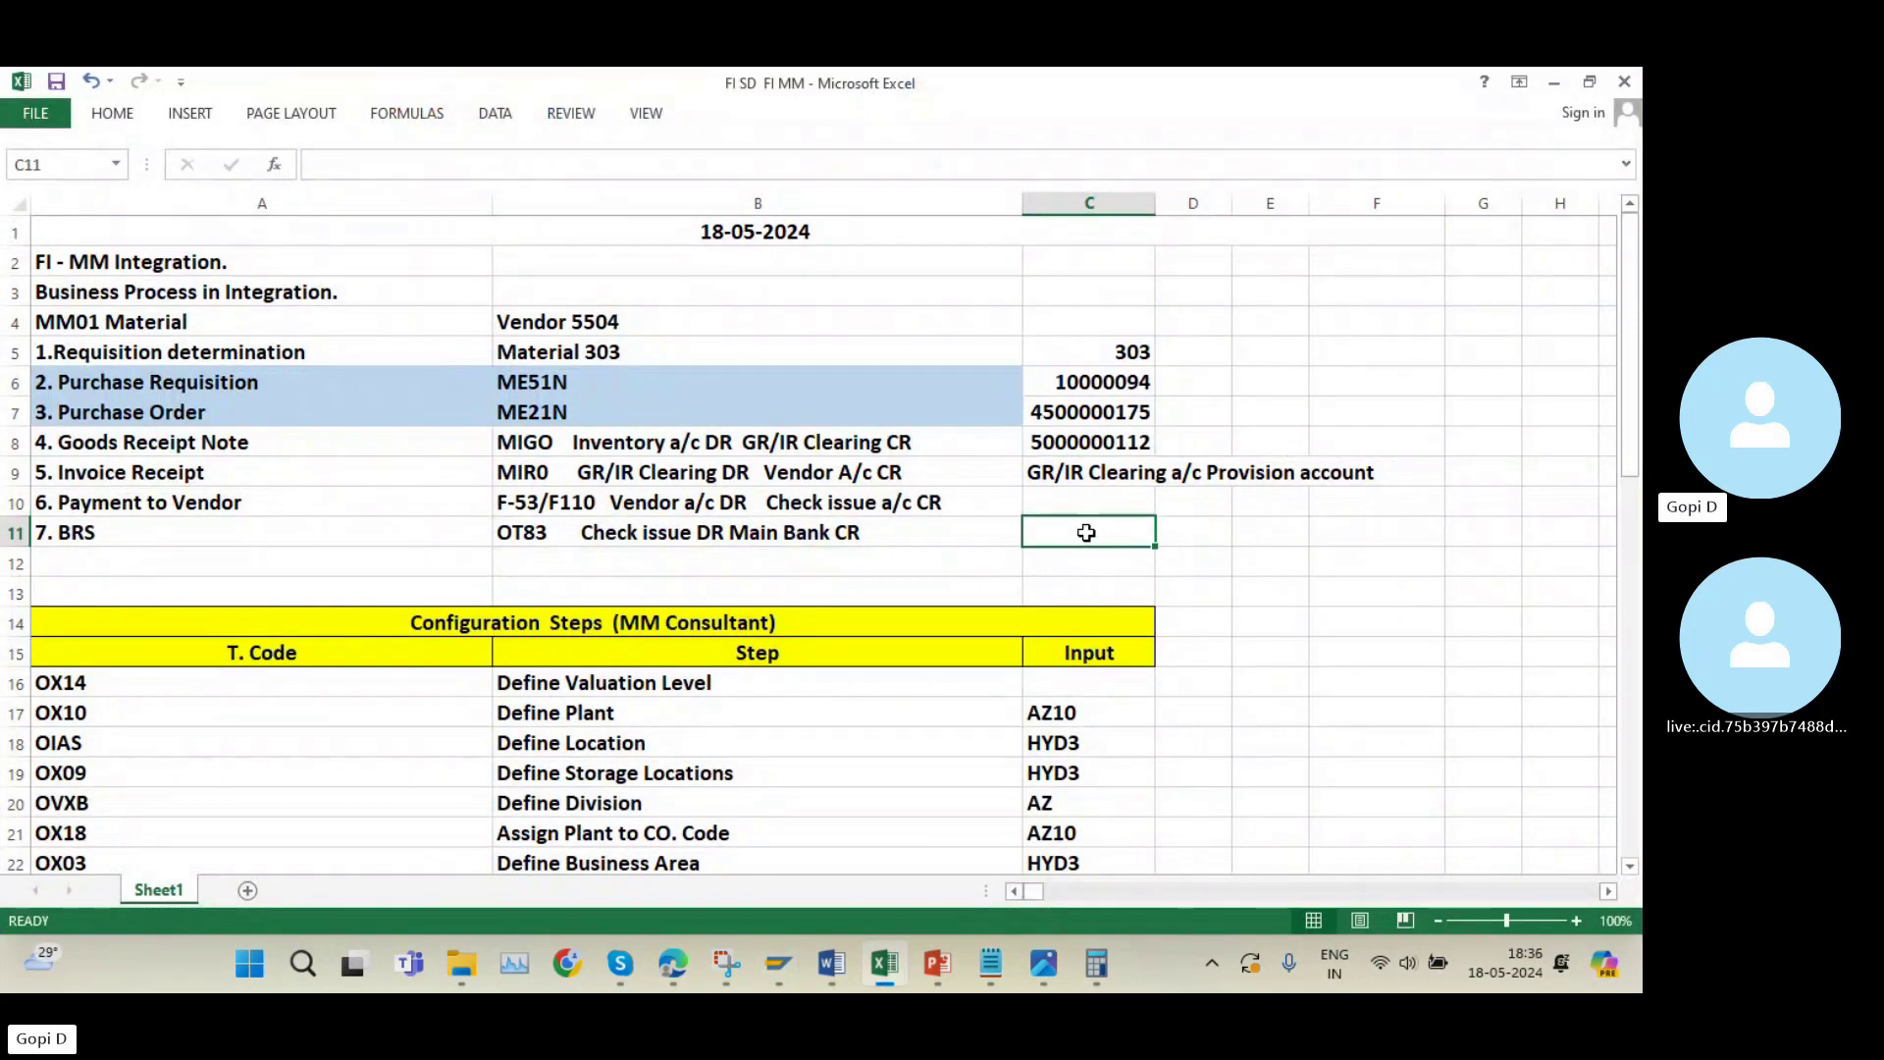
click(1559, 85)
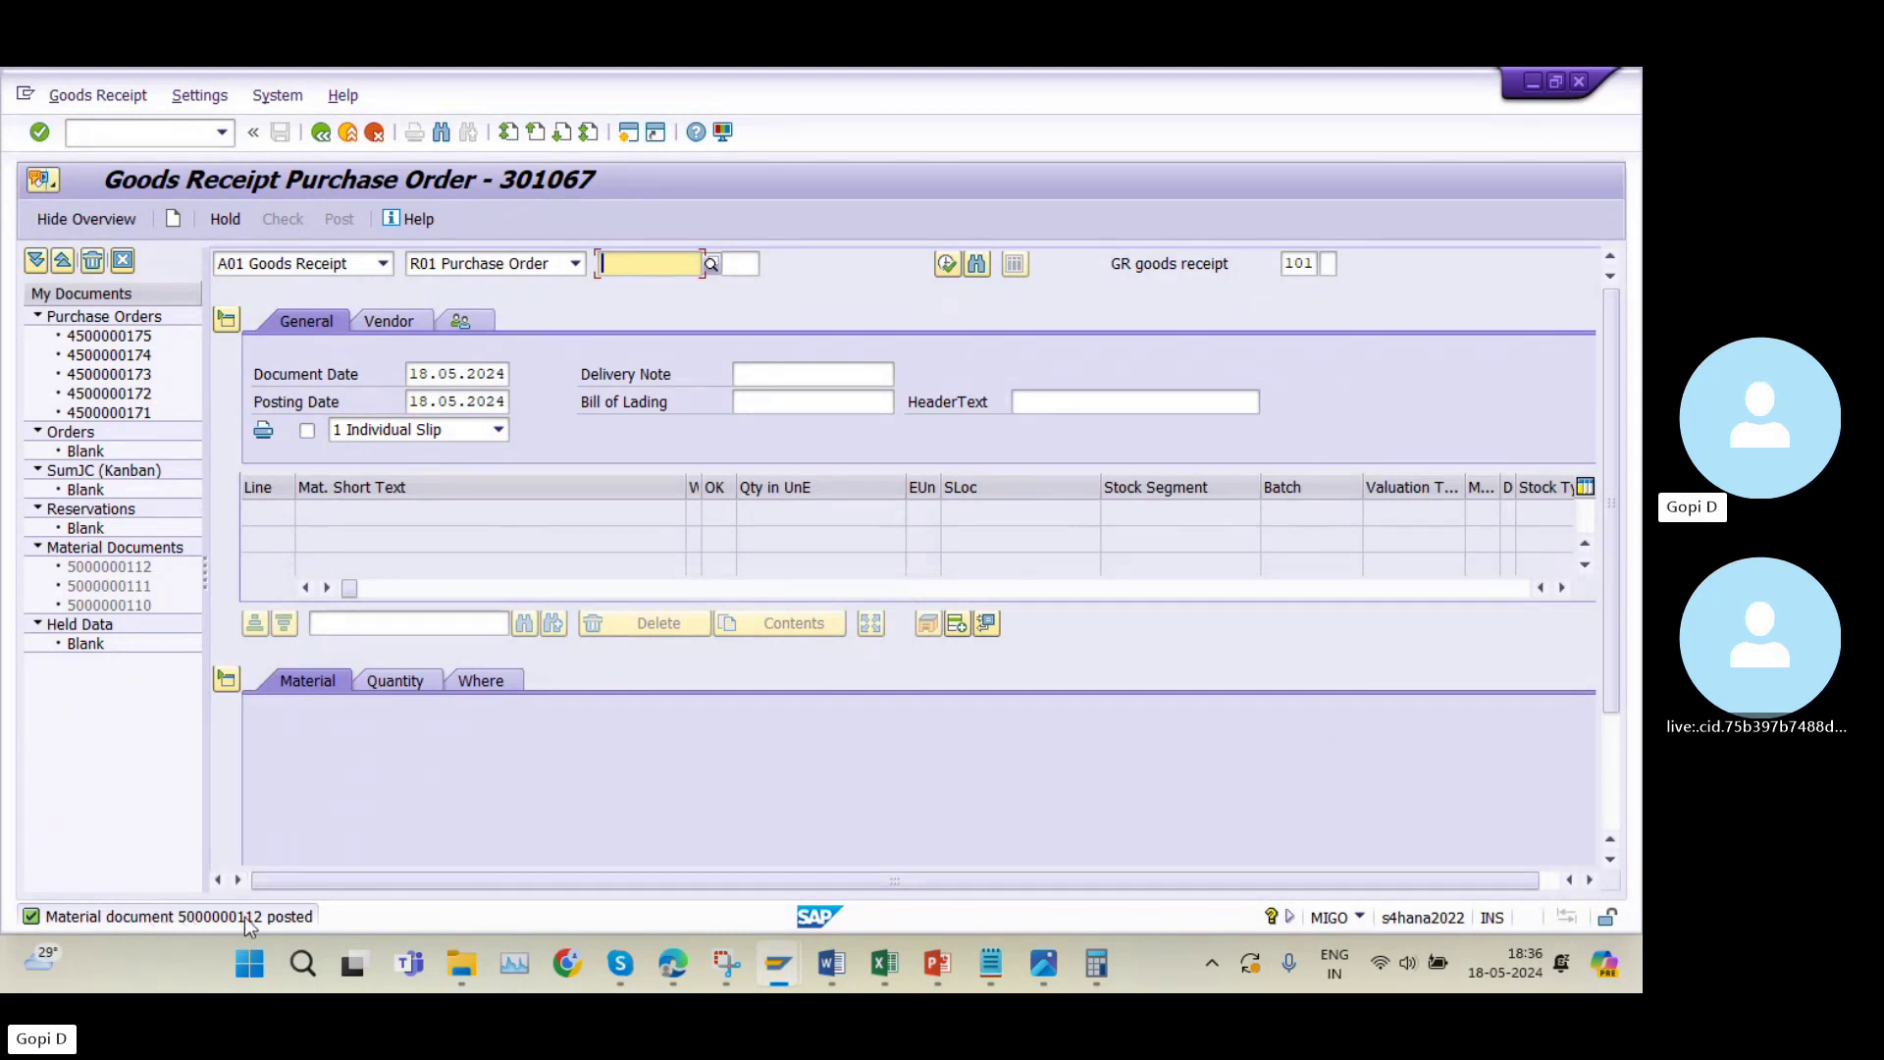
double_click(116, 567)
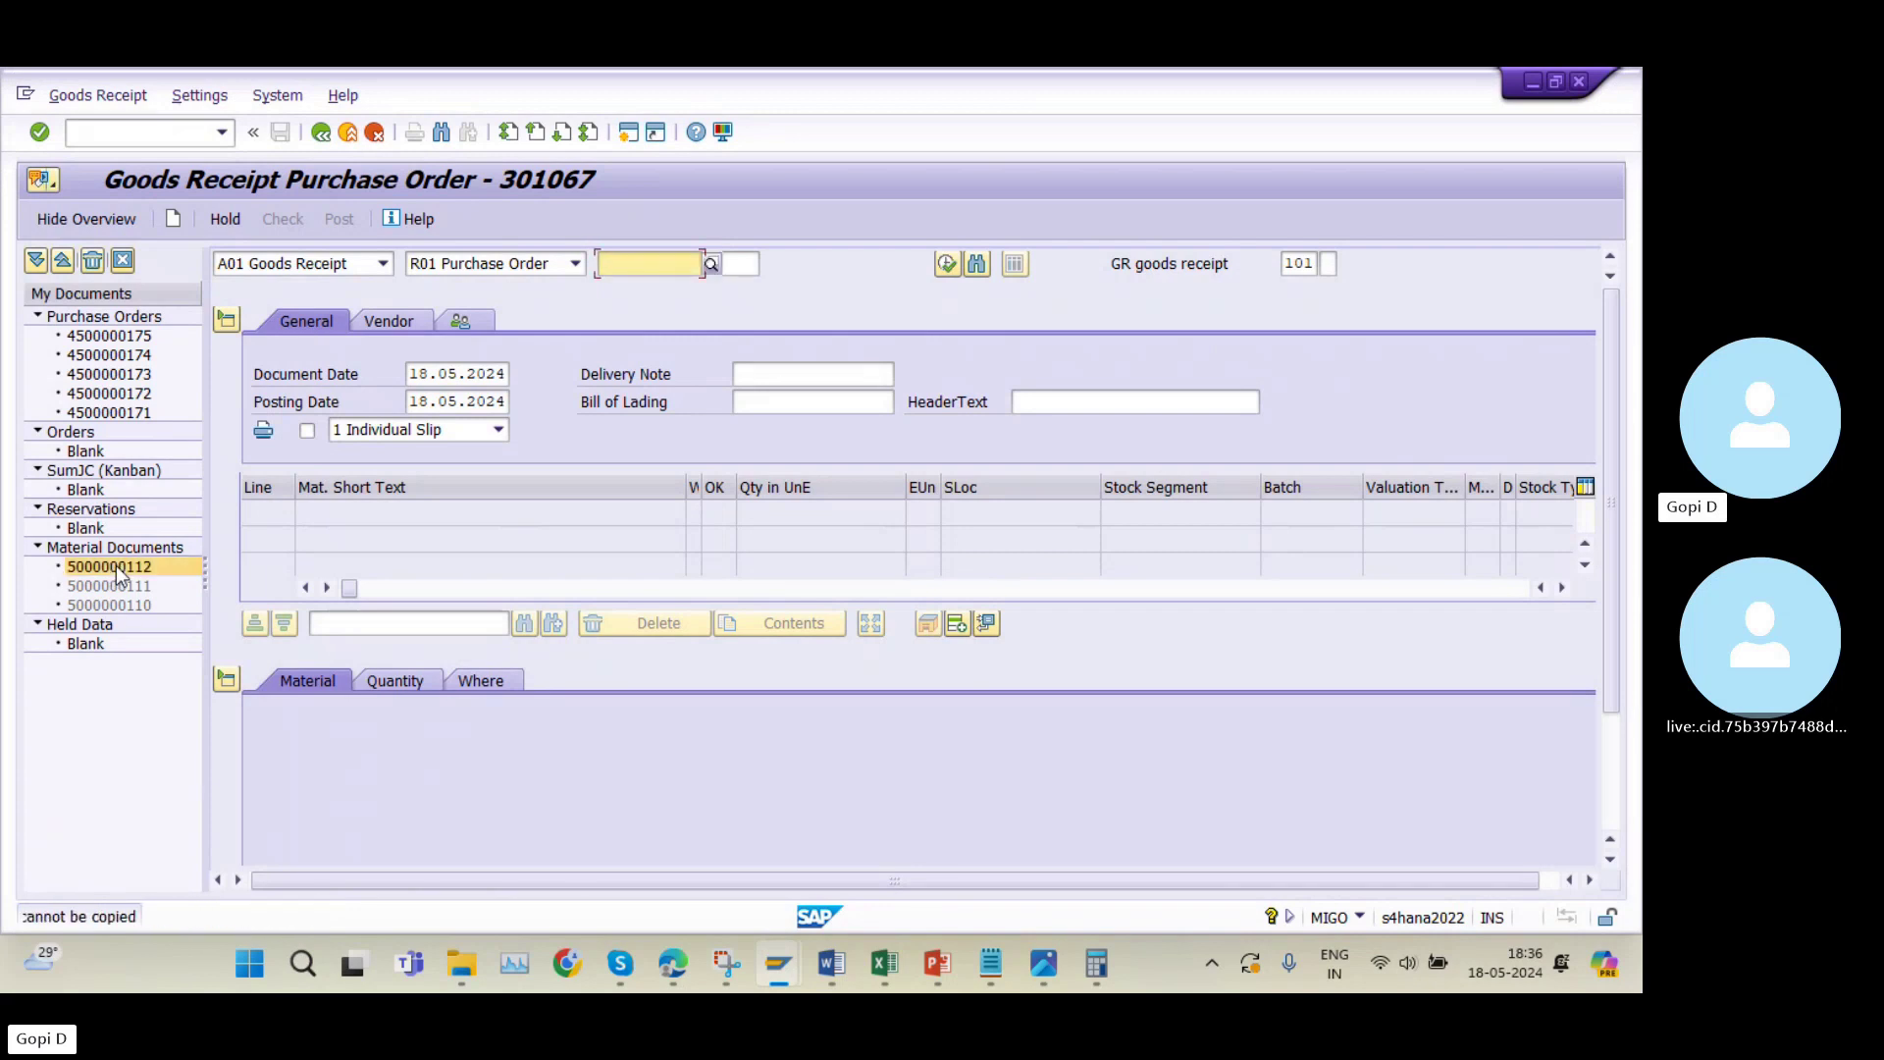
click(321, 133)
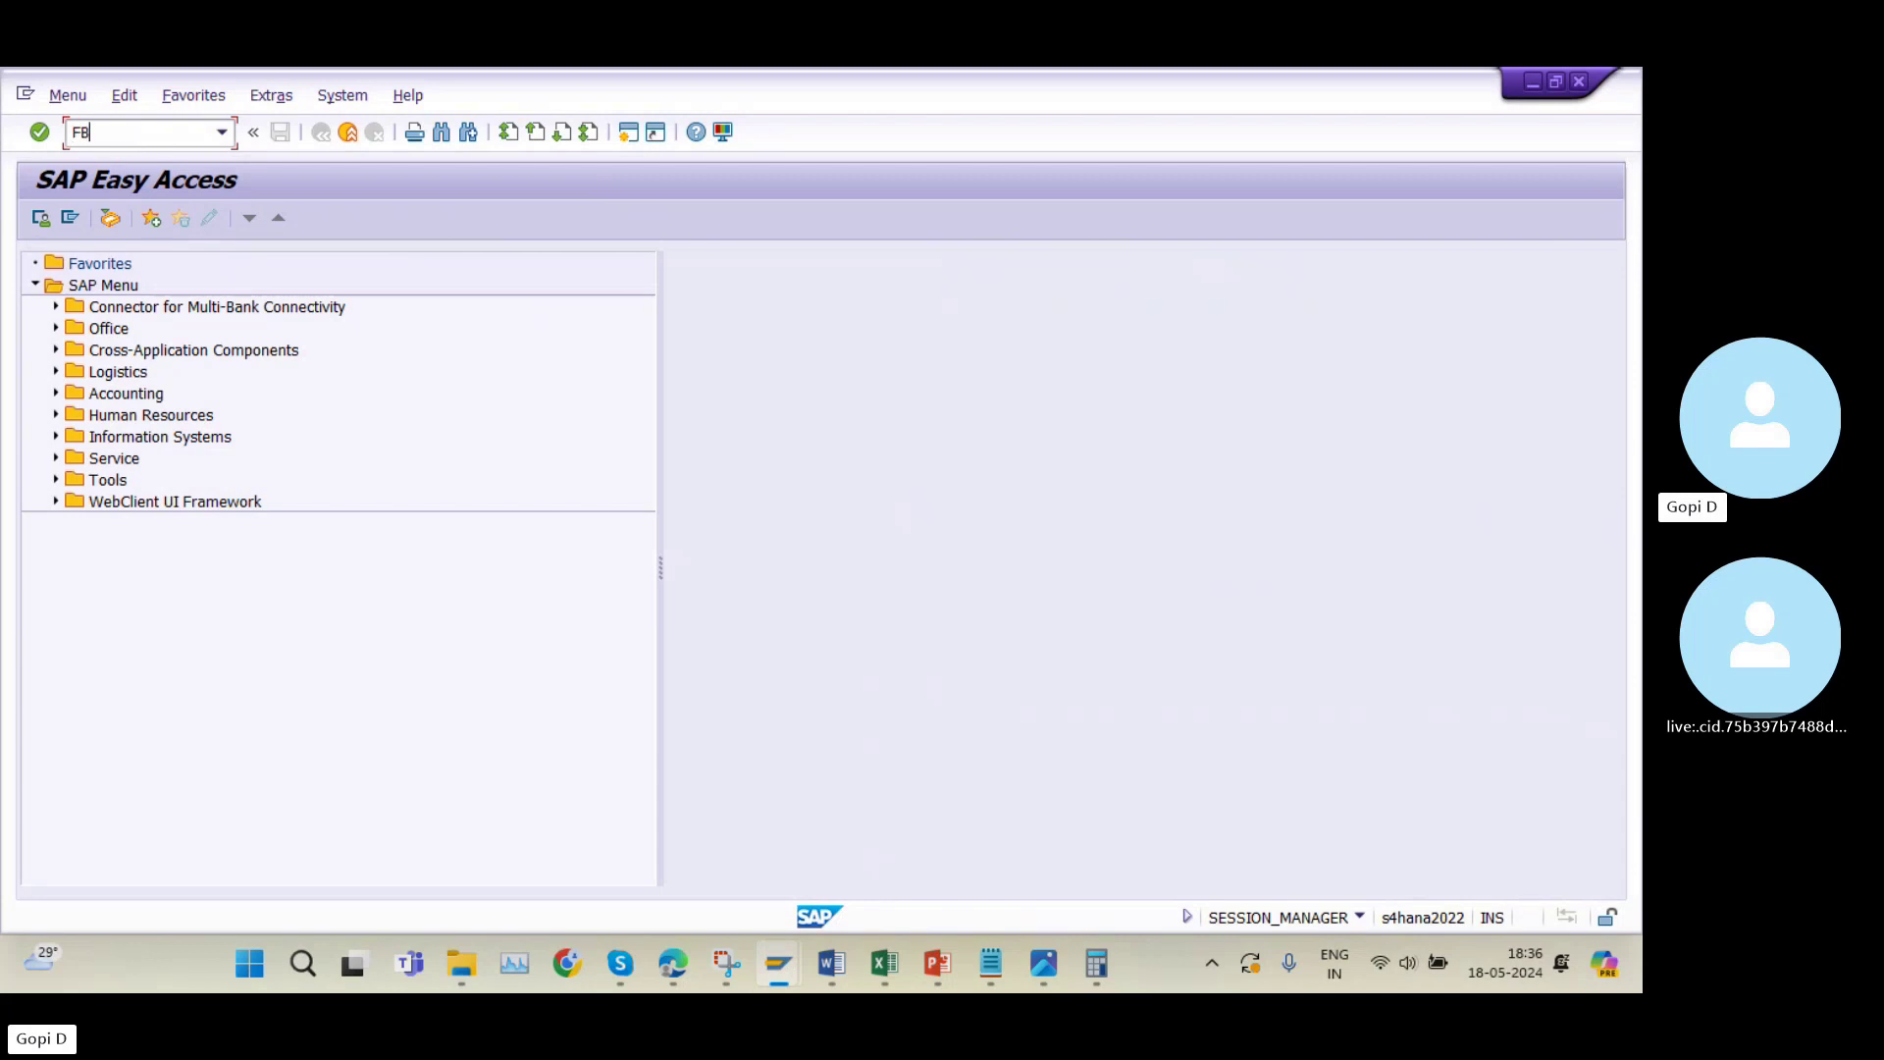
Start FB03 and enter company code AZ10 and fiscal year 2024.
key(Return)
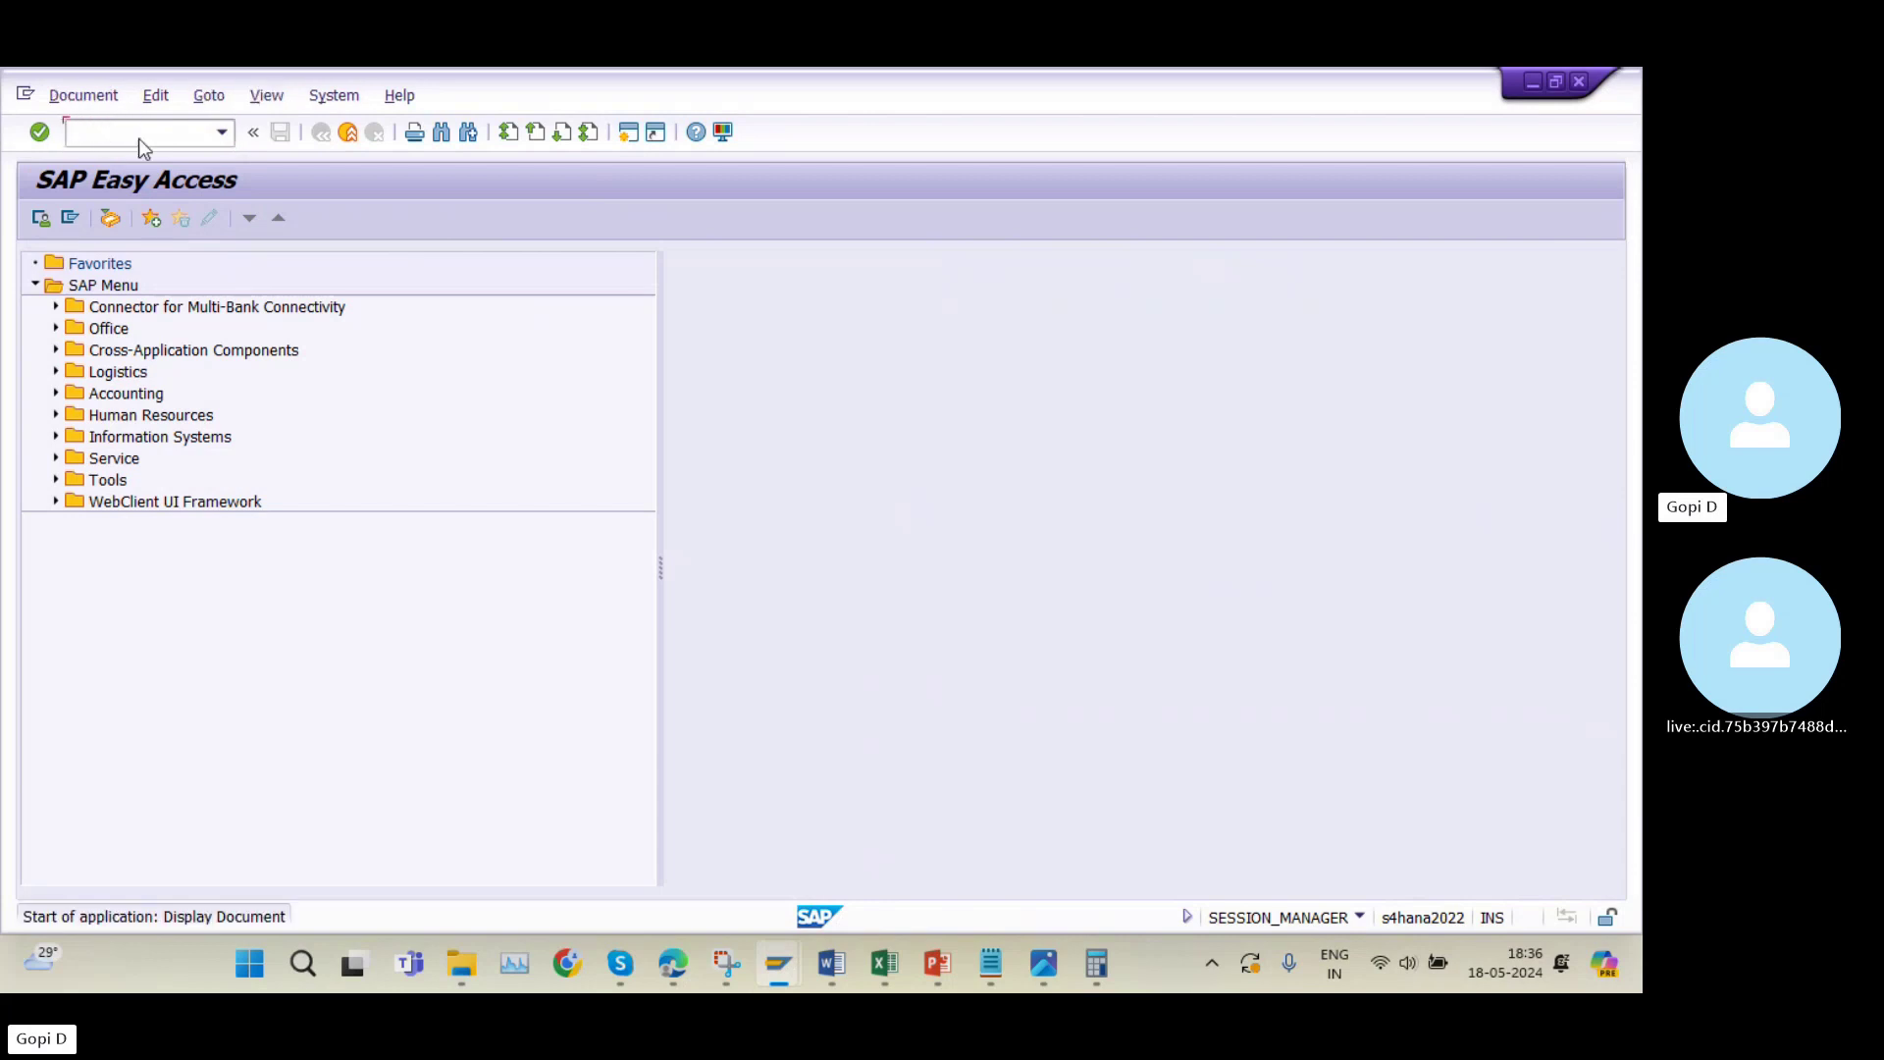
click(296, 349)
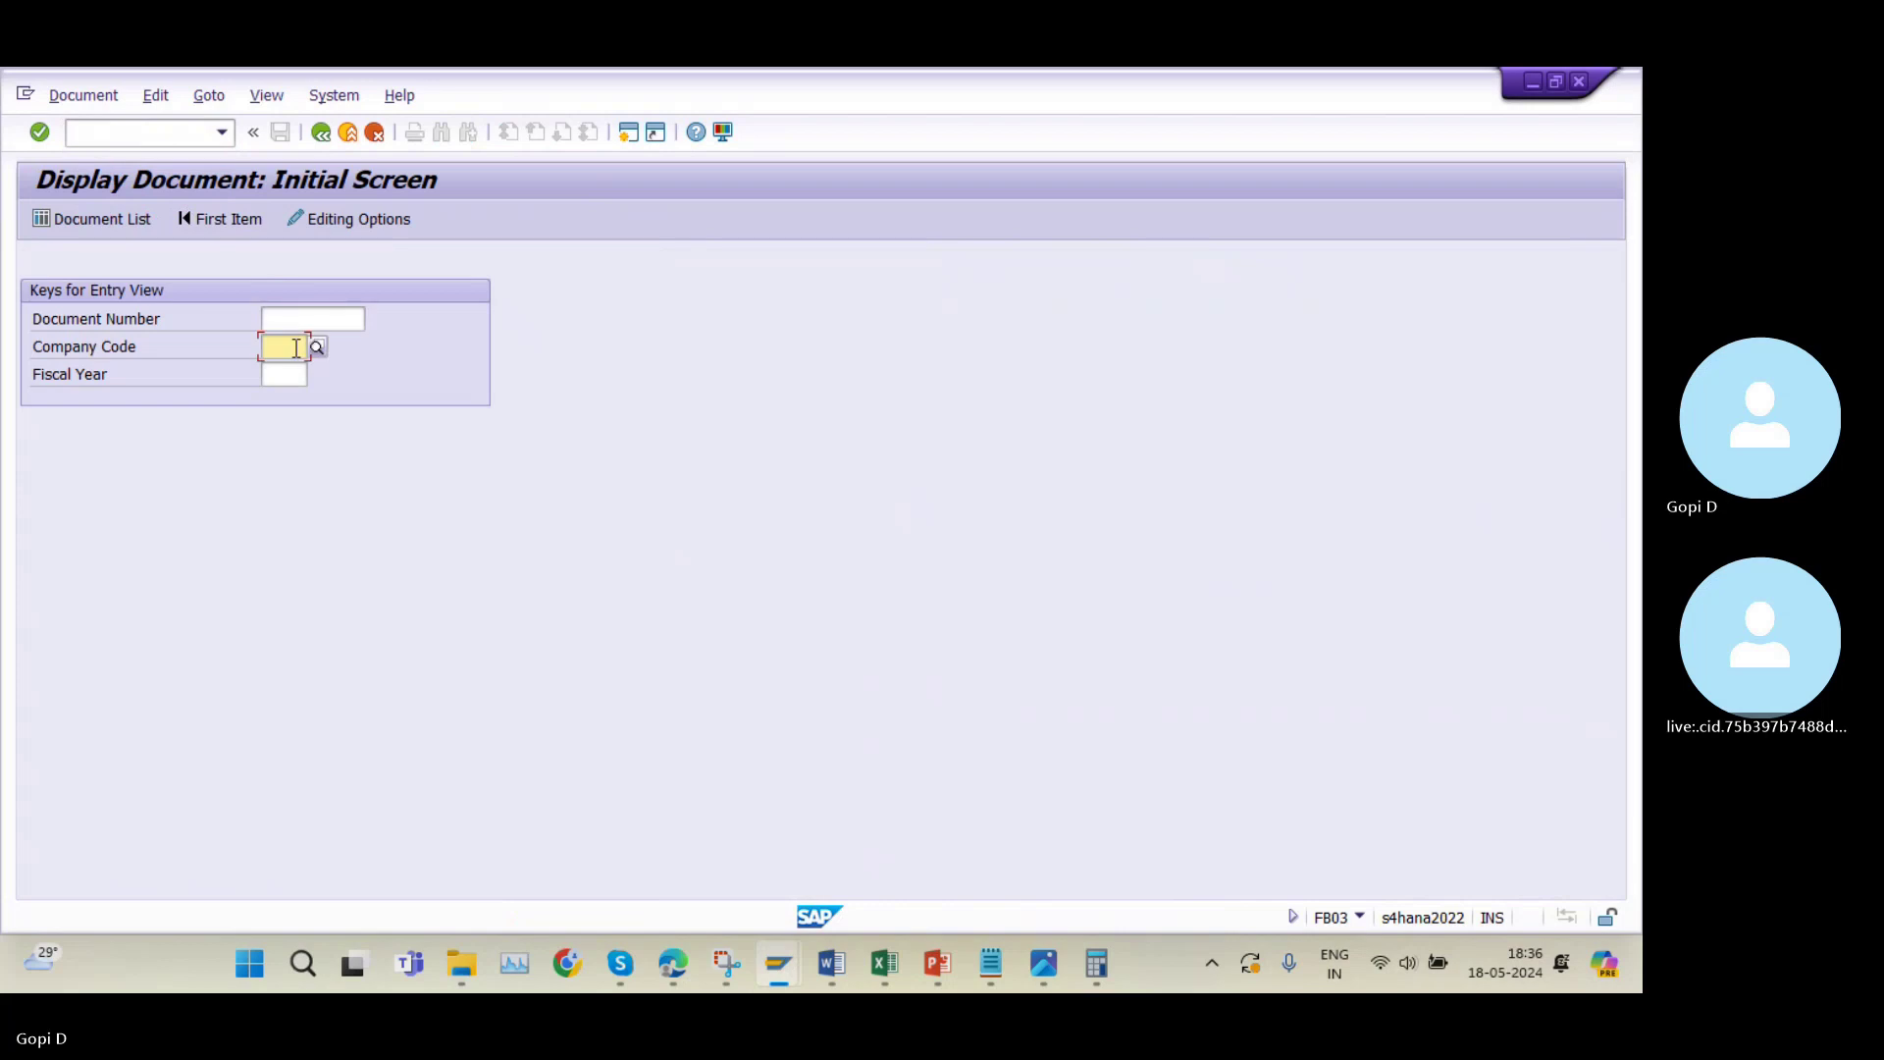
text(20)
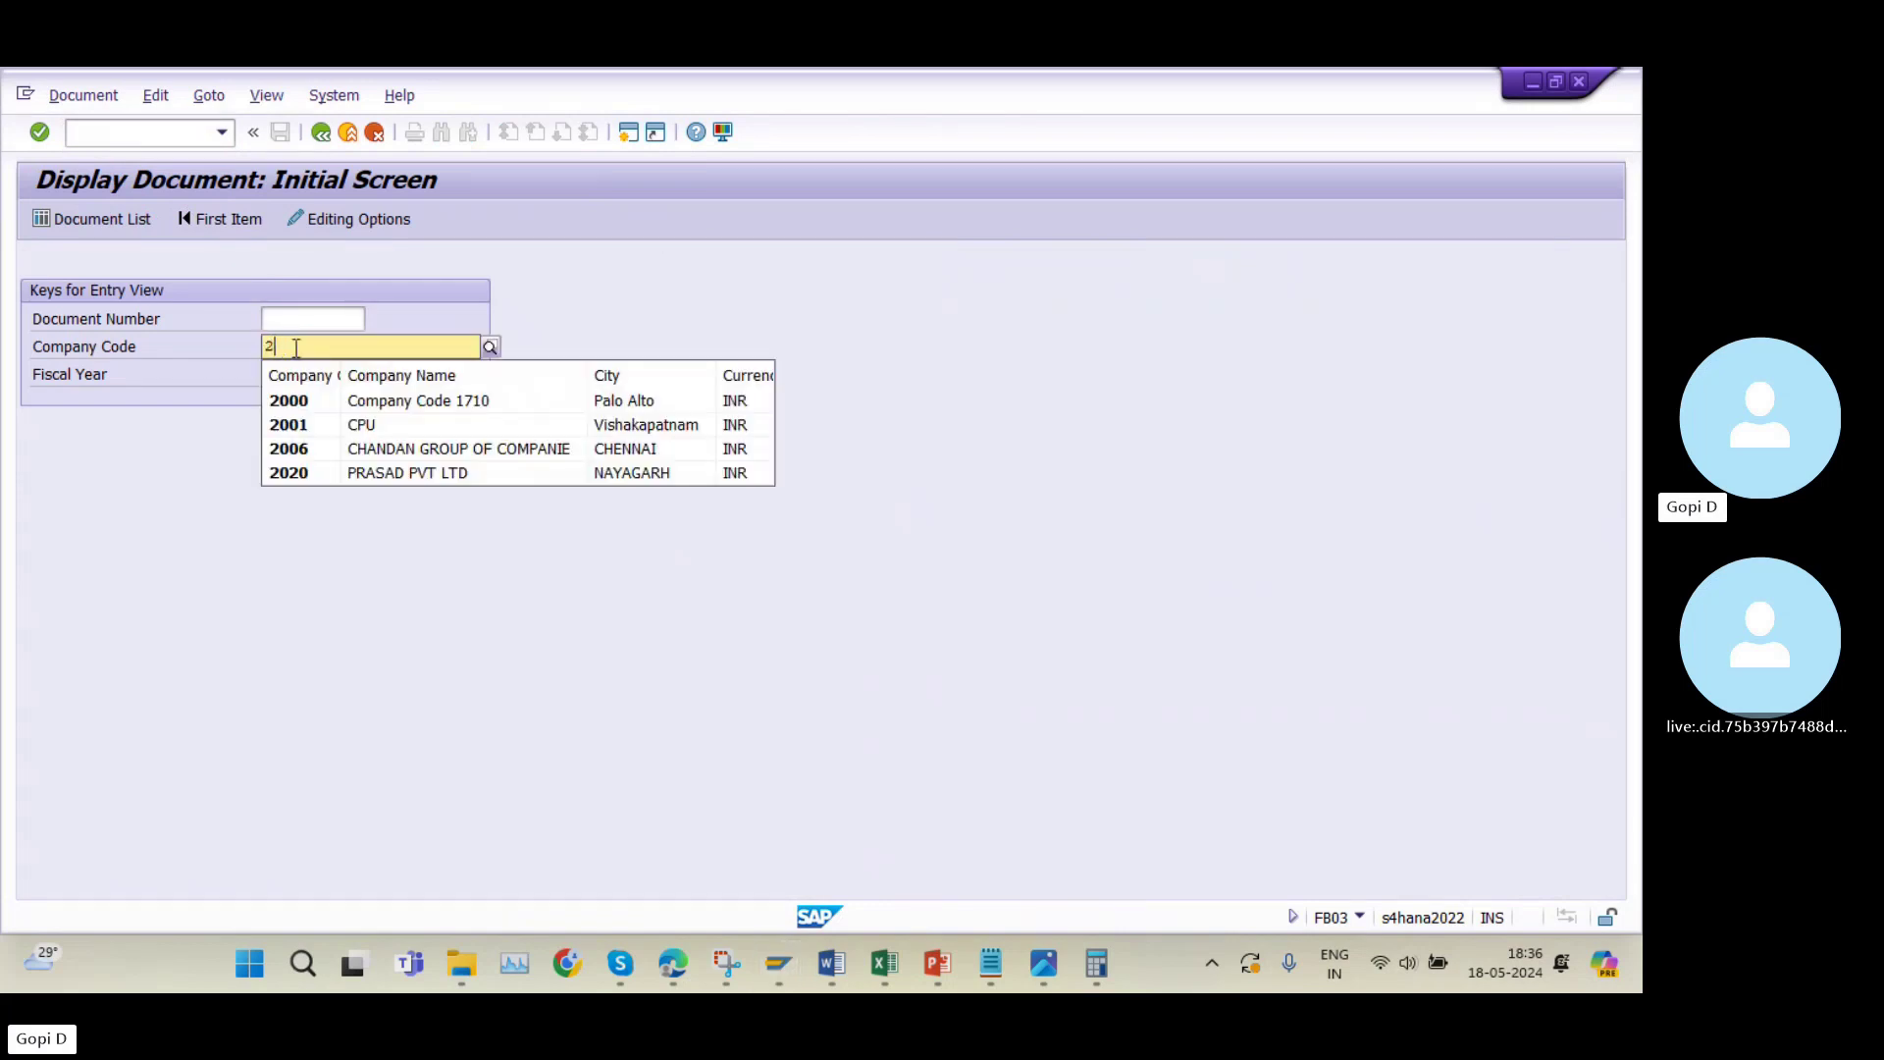
key(BackSpace)
key(BackSpace)
text(AZ10)
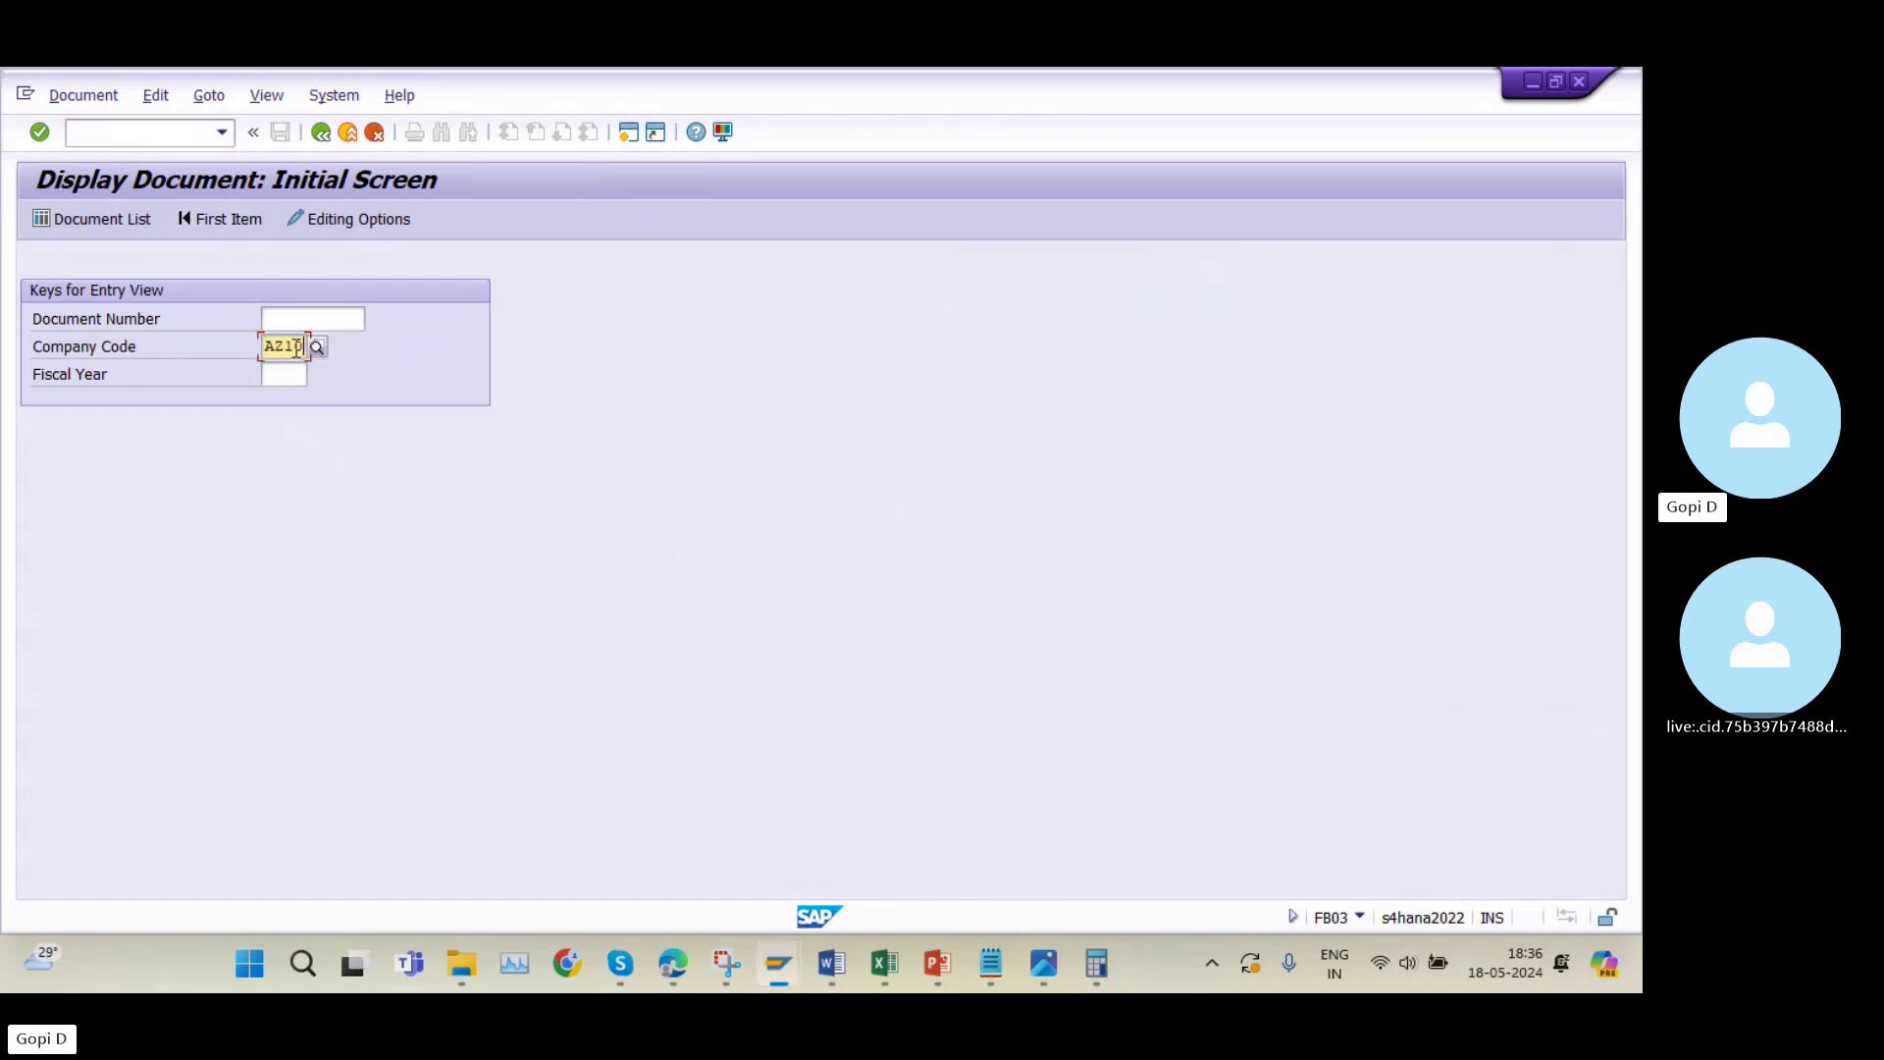
click(285, 375)
text(2)
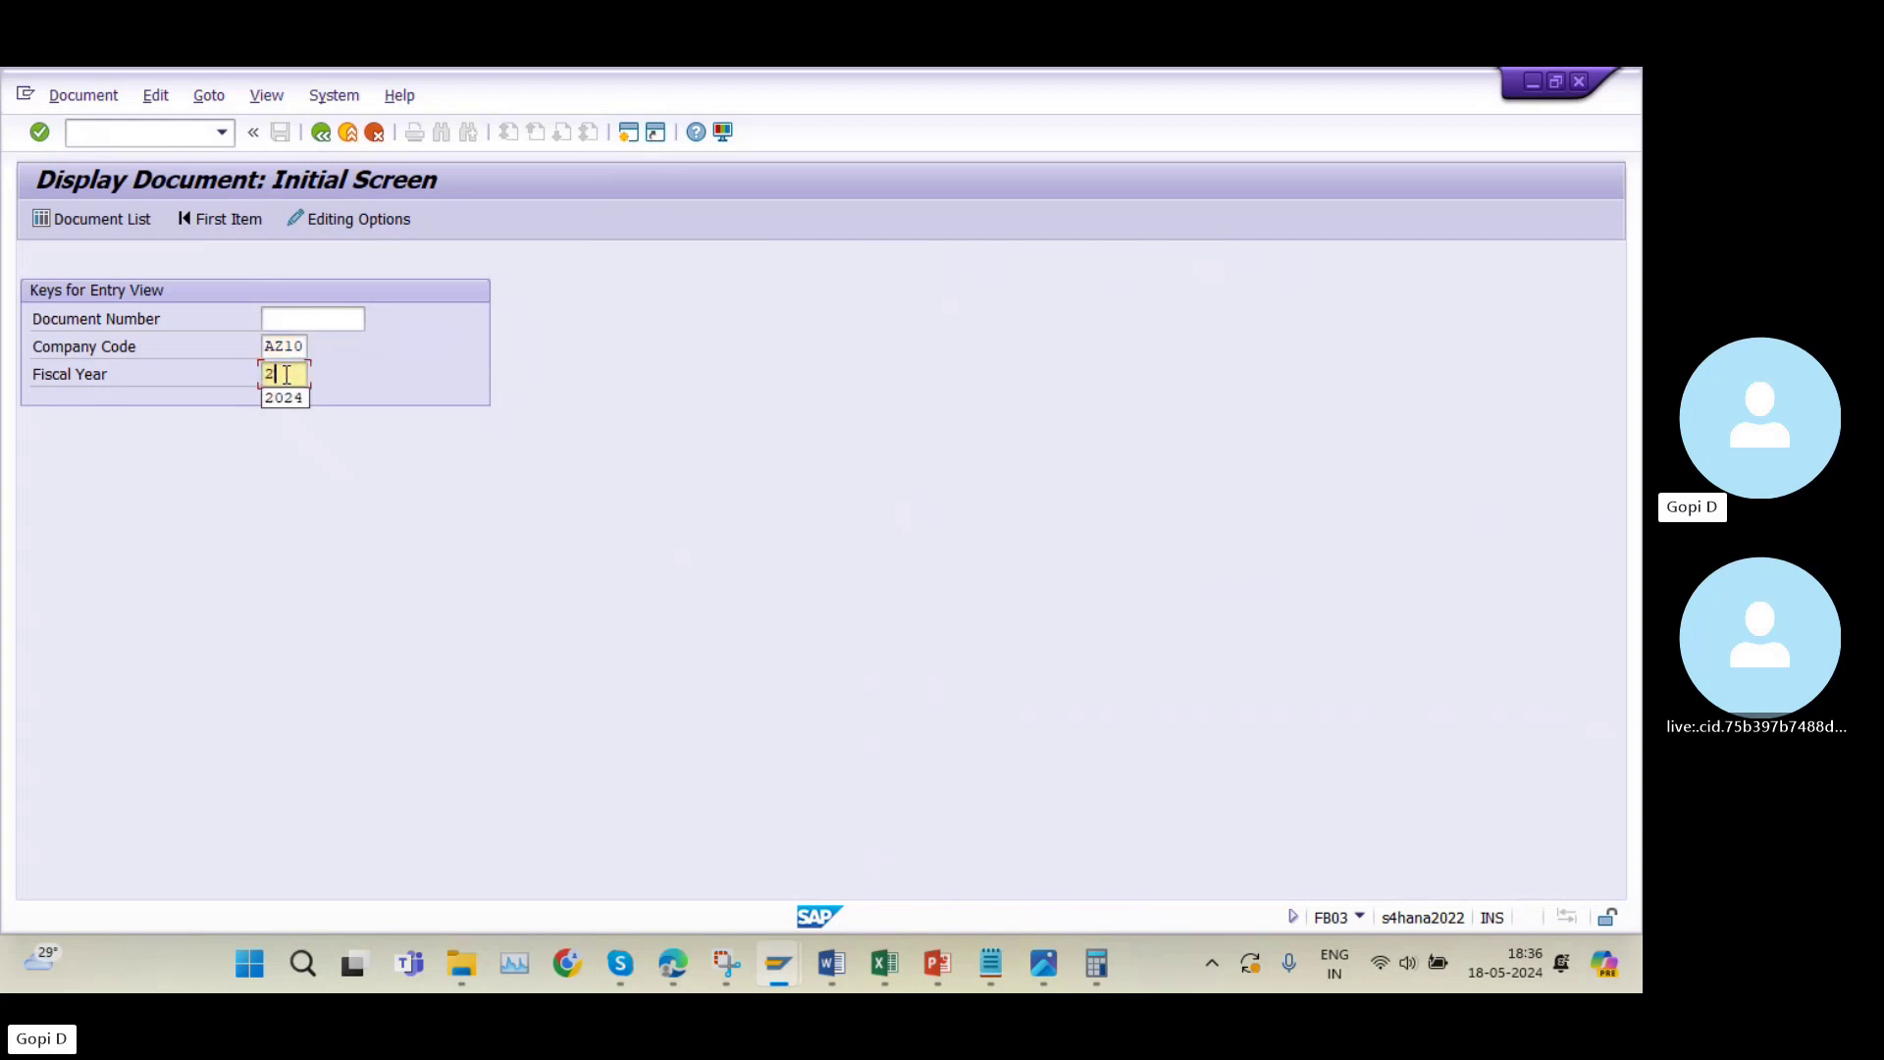
text(024)
List company code AZ10's 2024 documents and open document 2602.
click(102, 221)
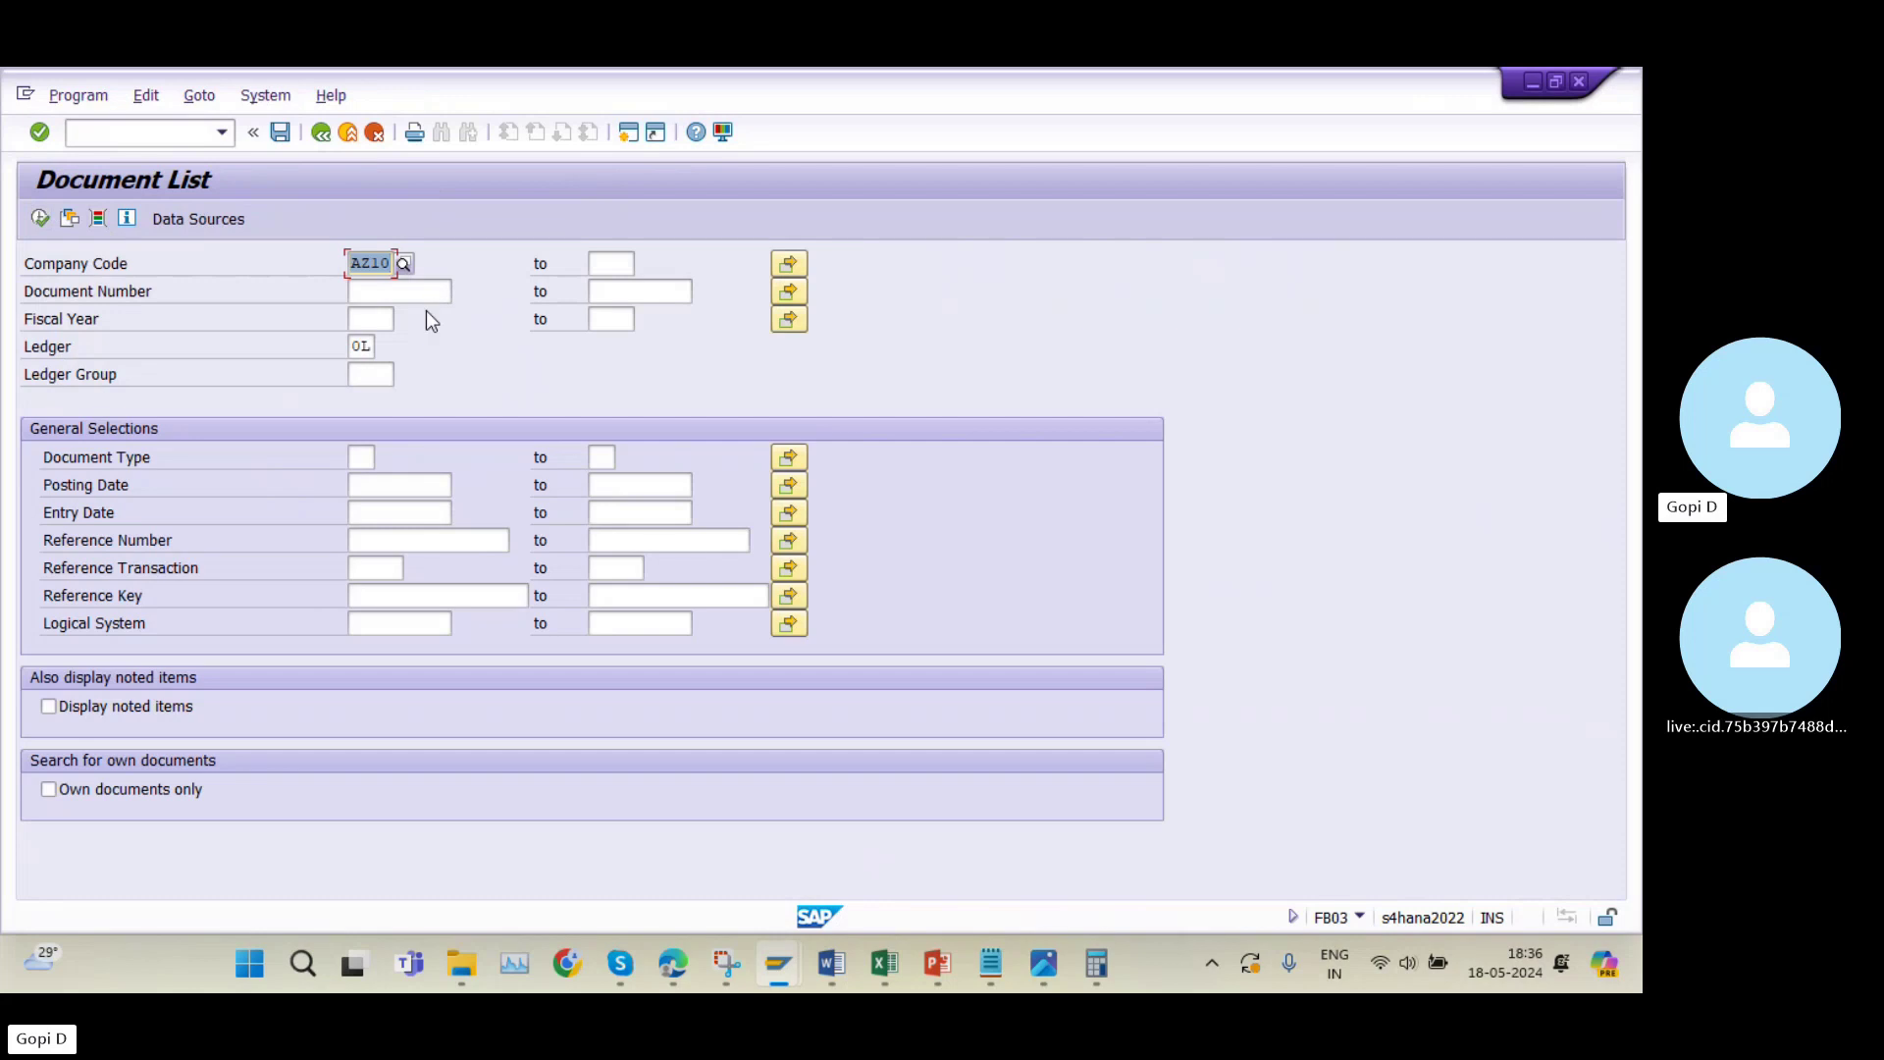
click(384, 321)
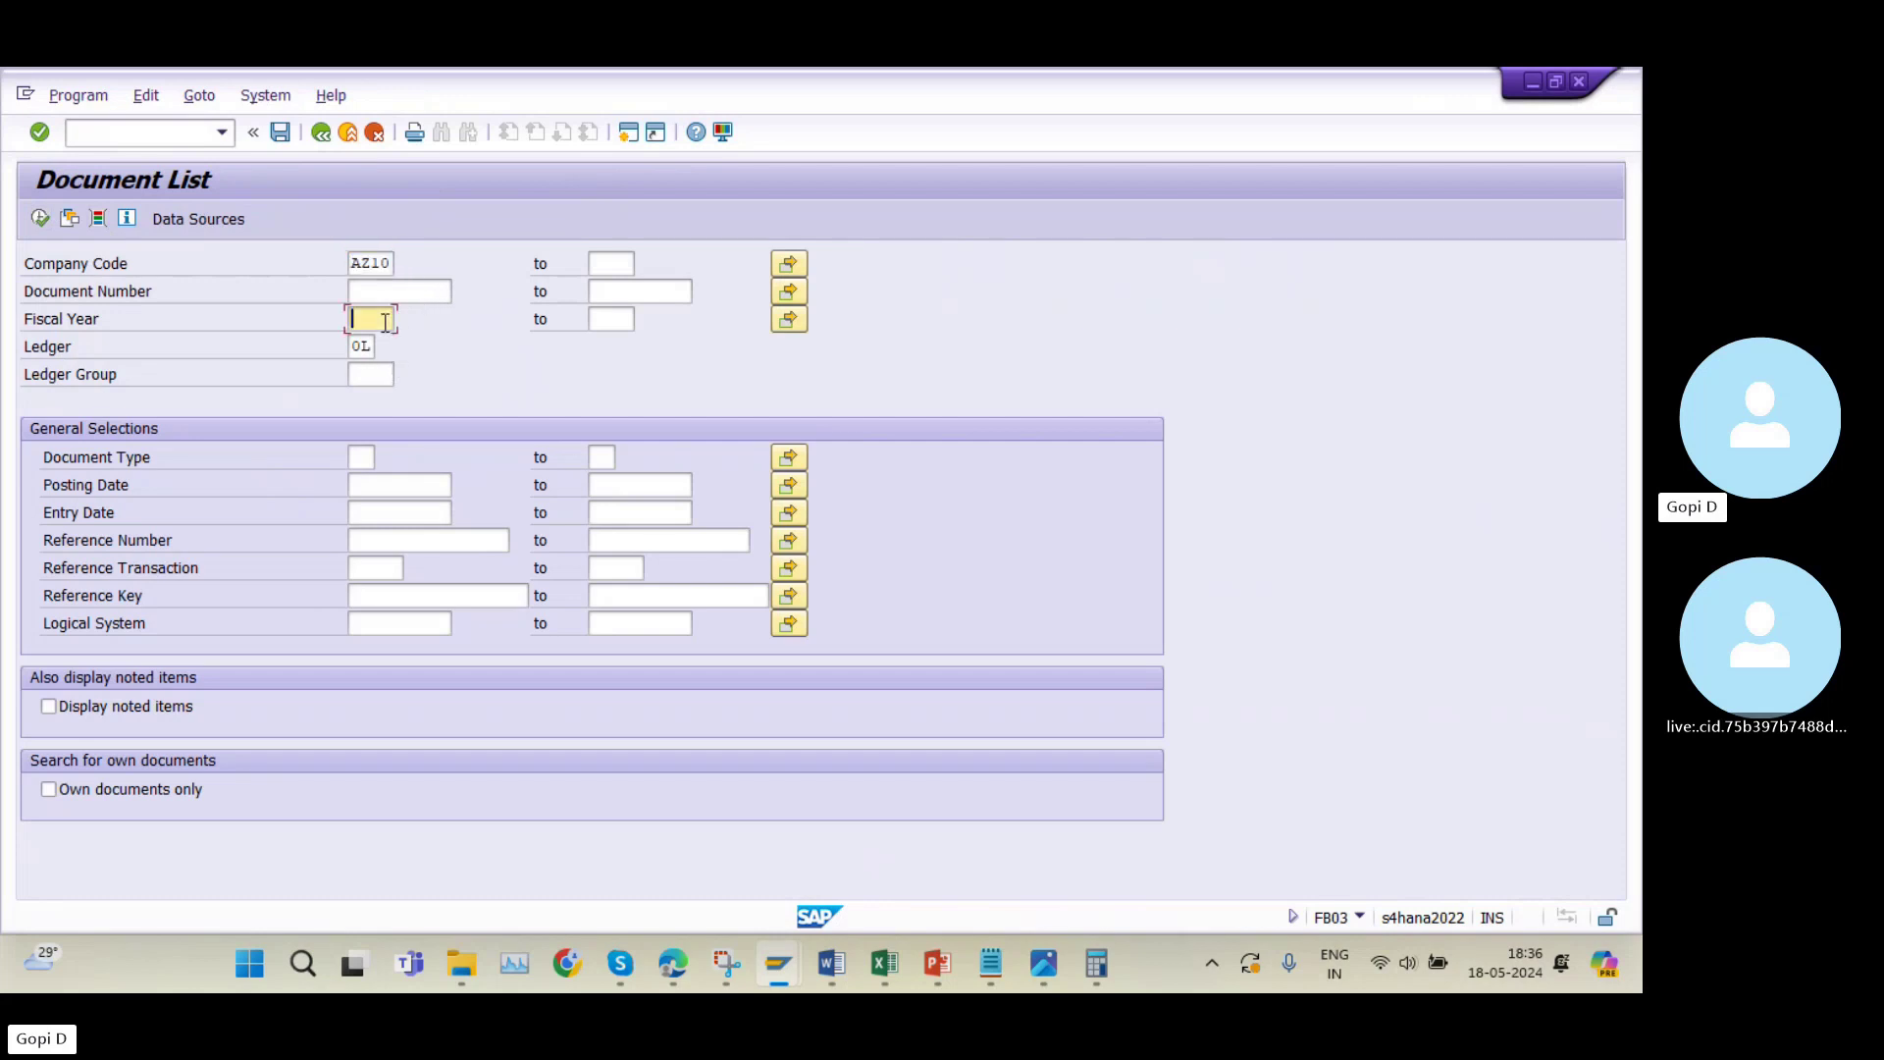
text(2024)
click(41, 219)
click(41, 218)
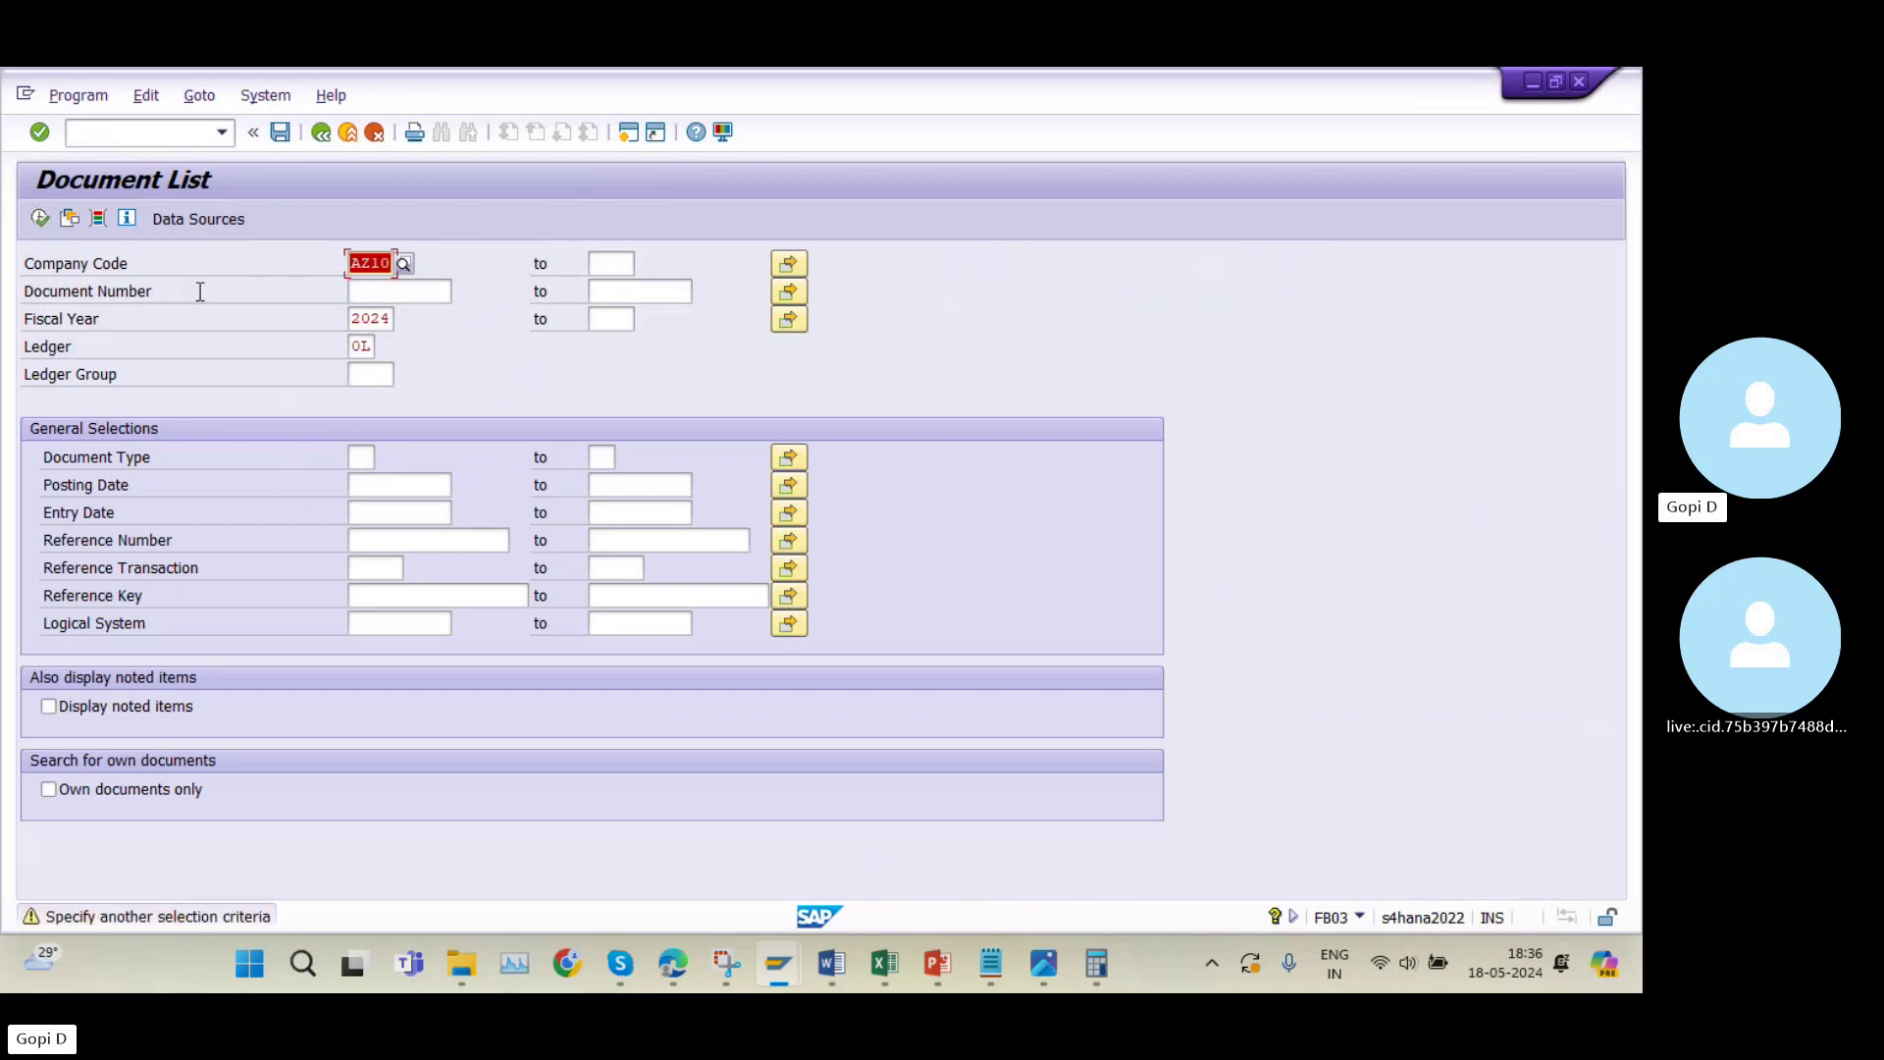
key(Return)
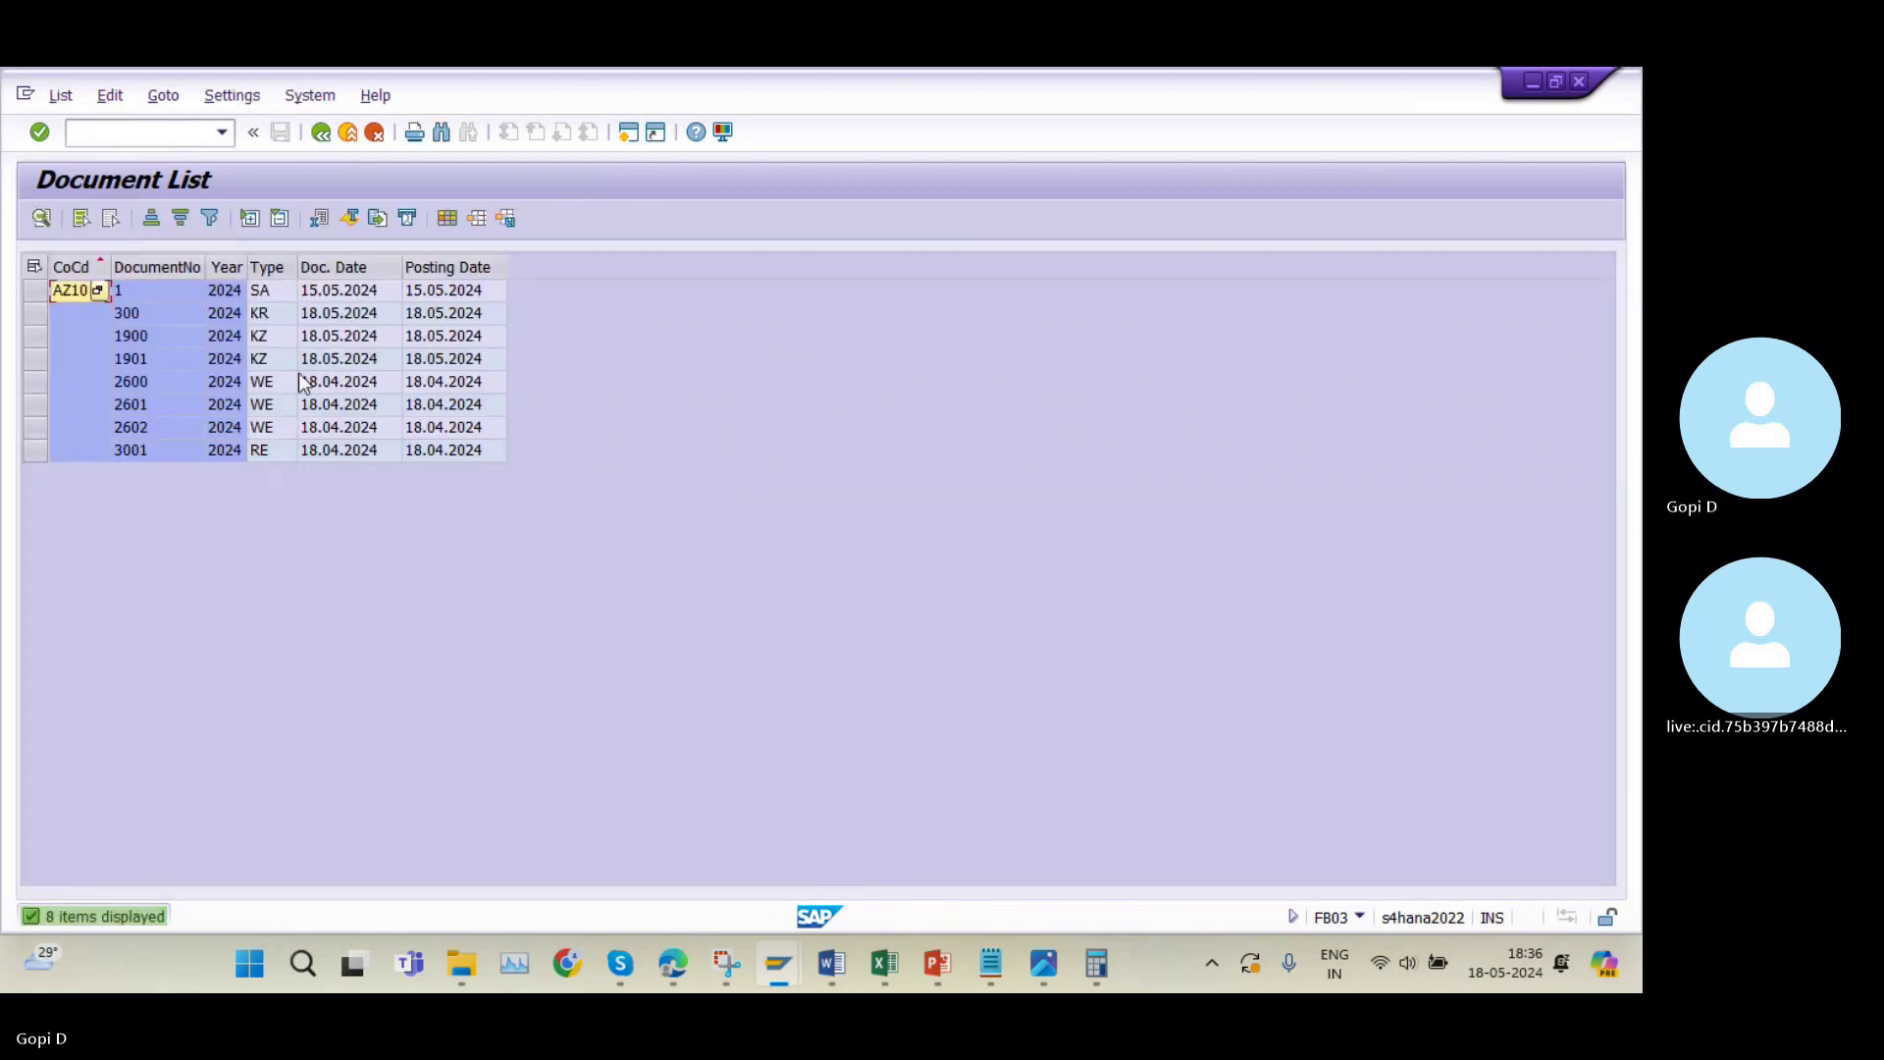
double_click(279, 428)
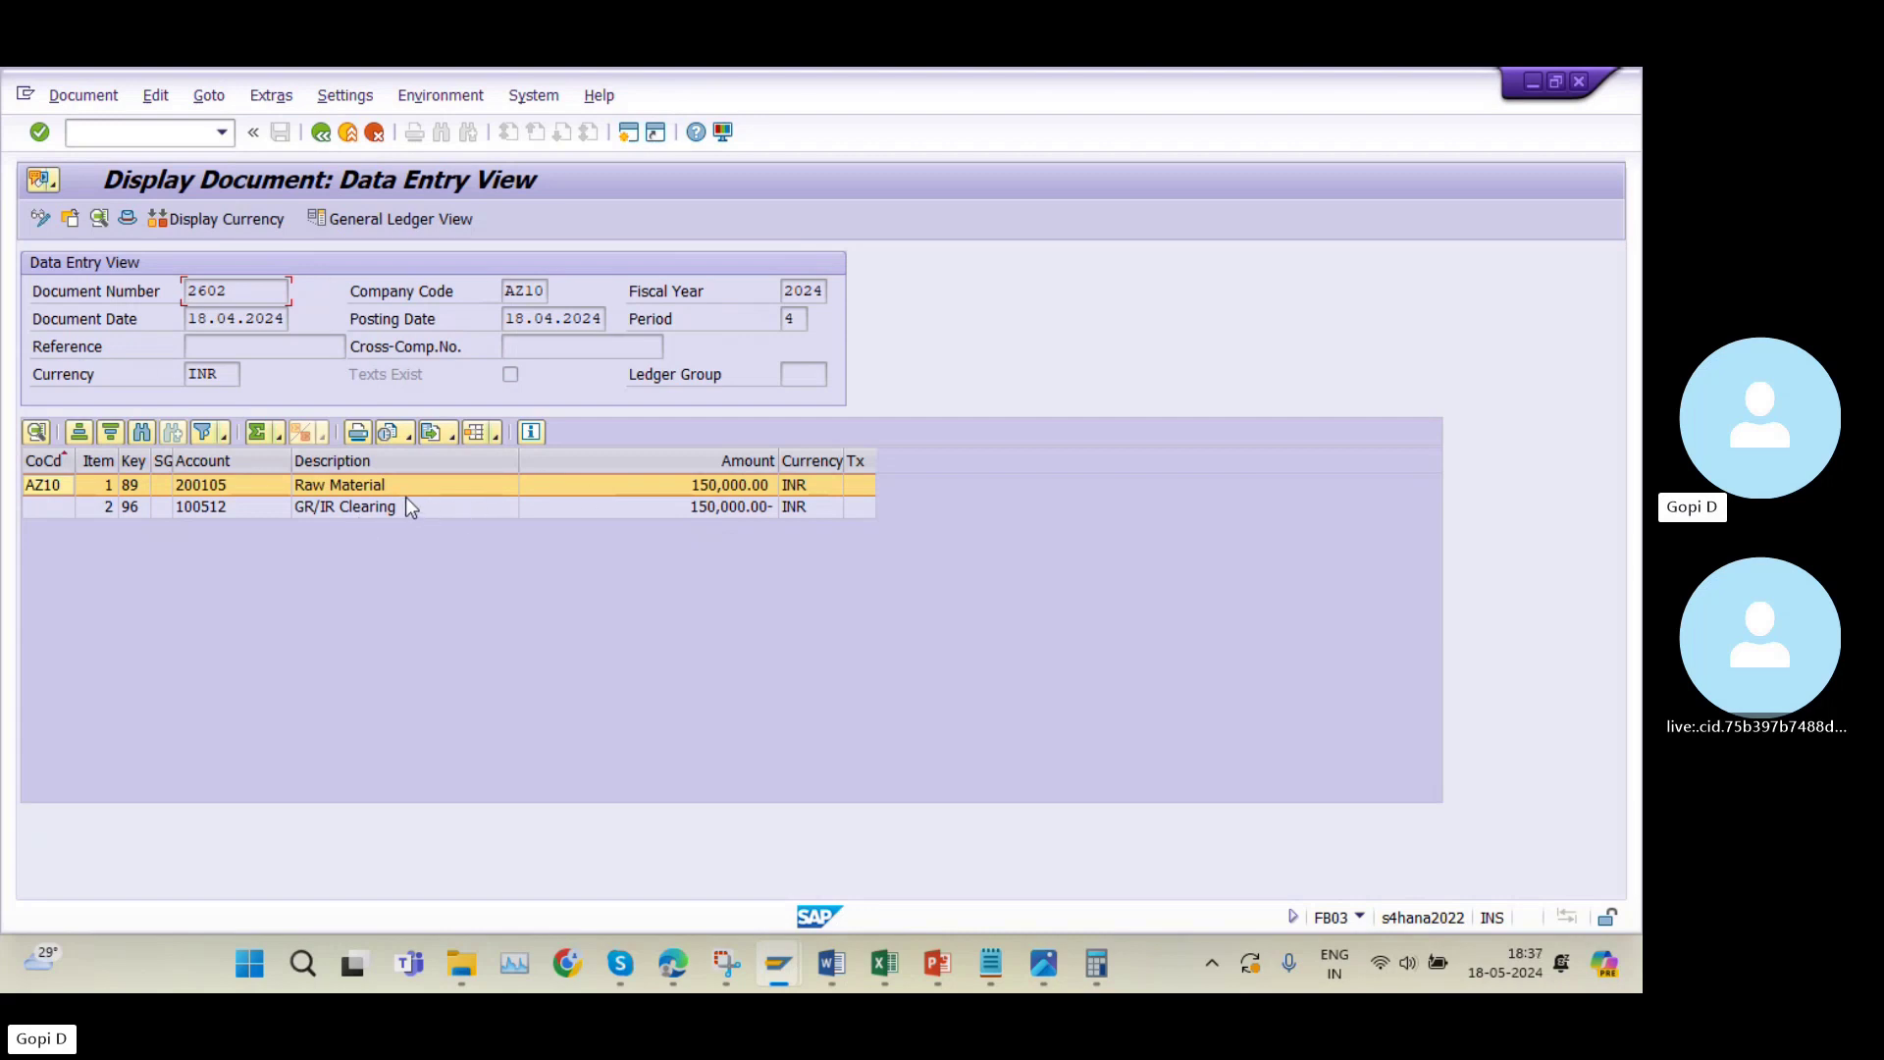
click(879, 964)
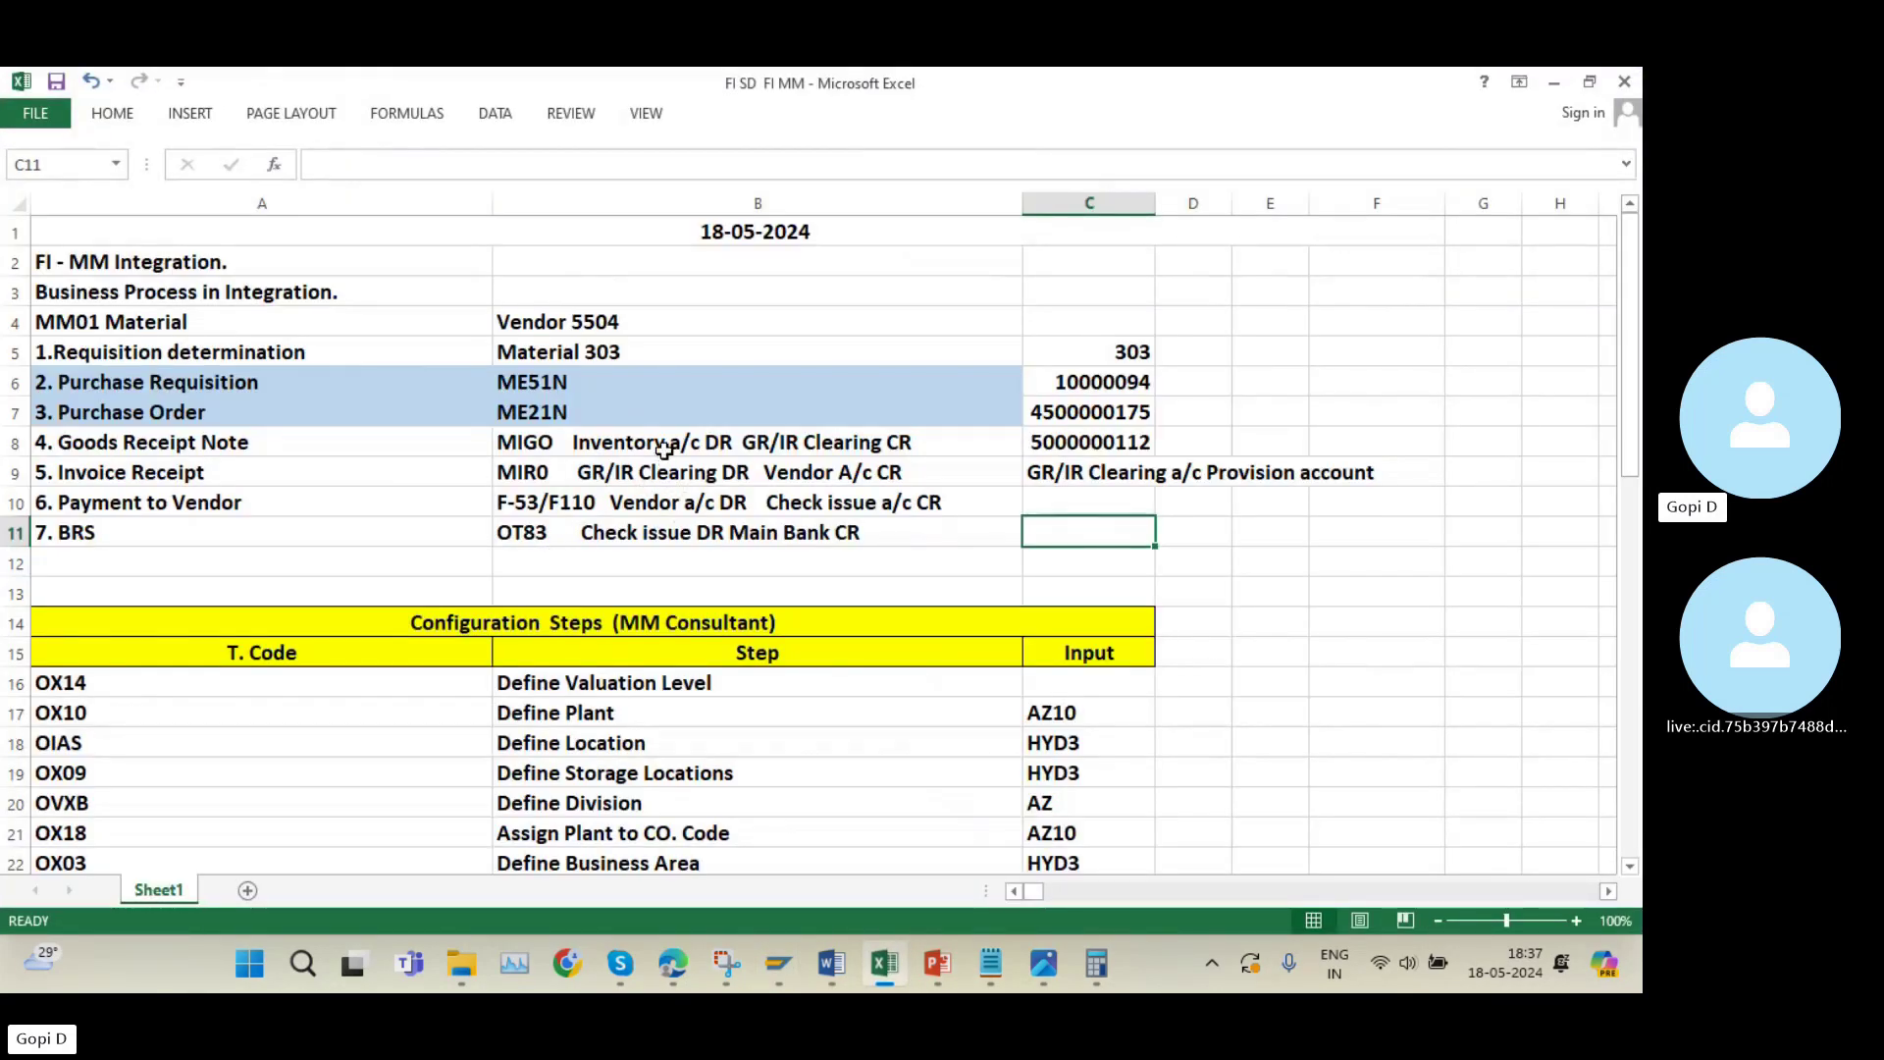
click(663, 450)
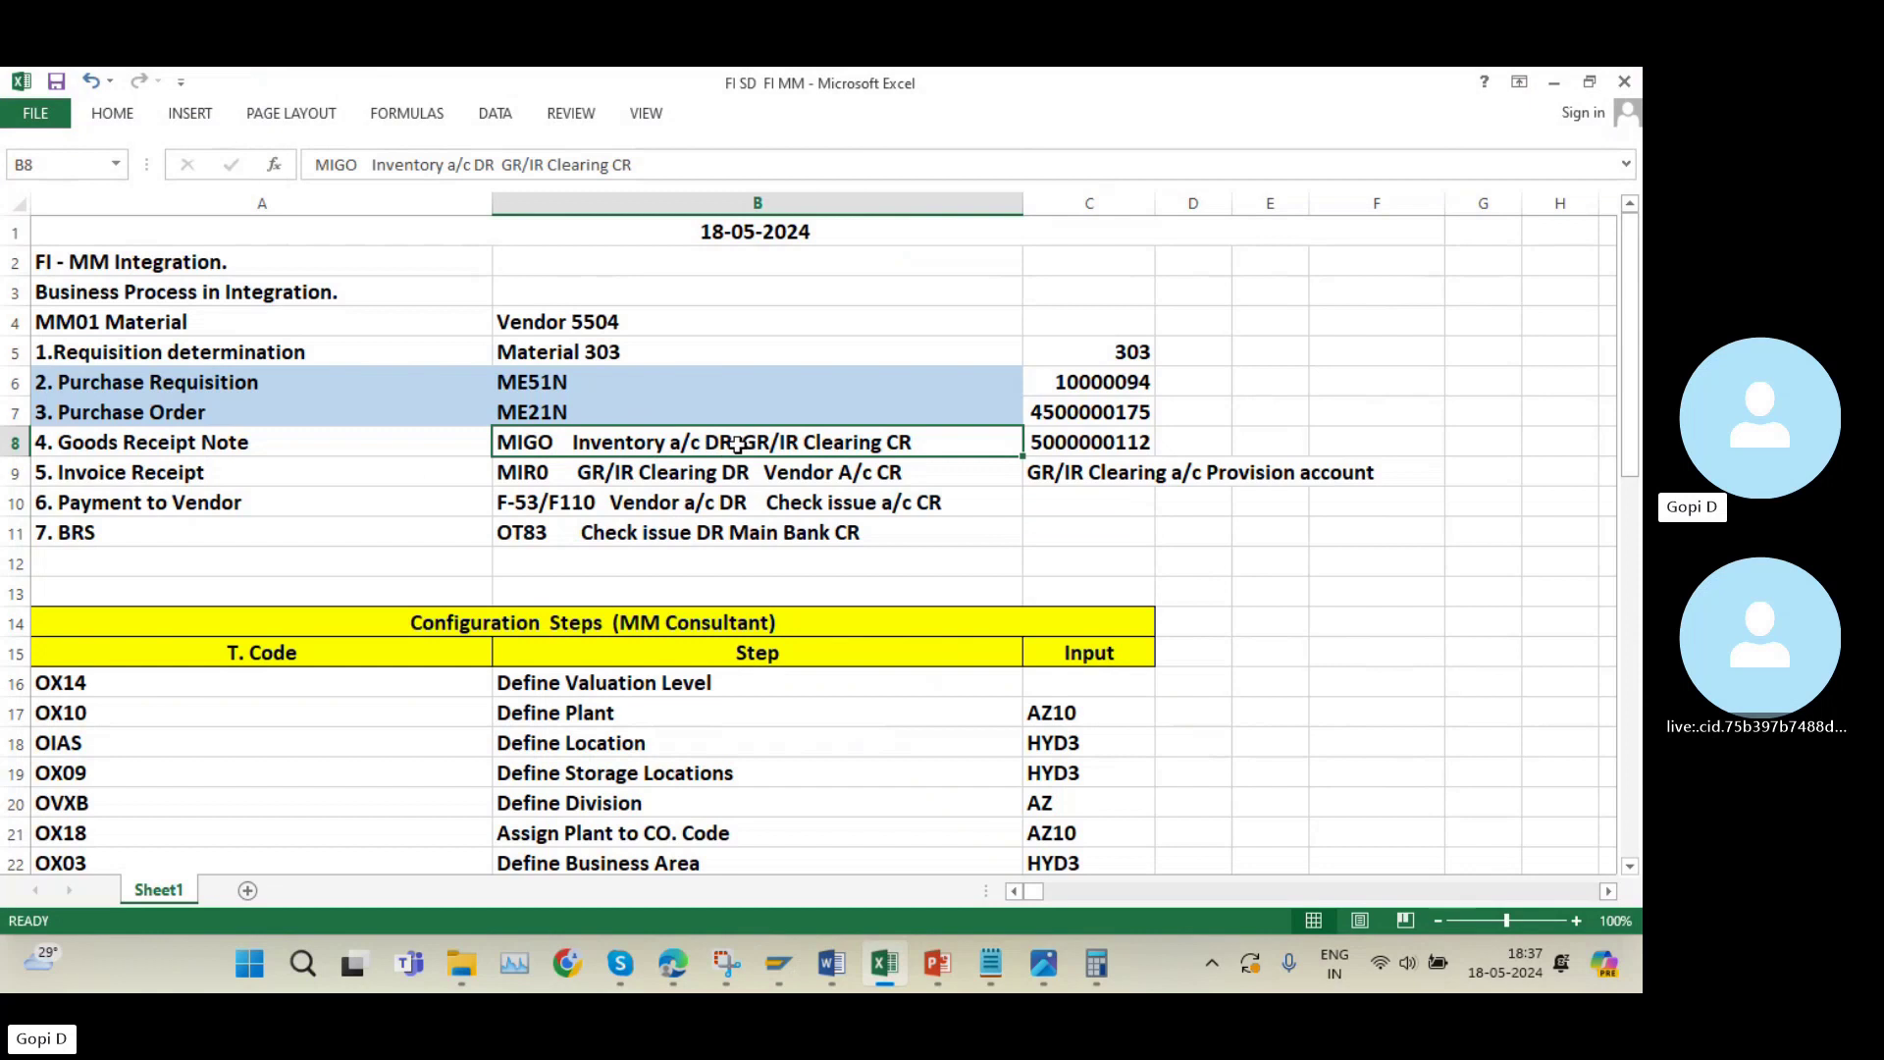
click(778, 964)
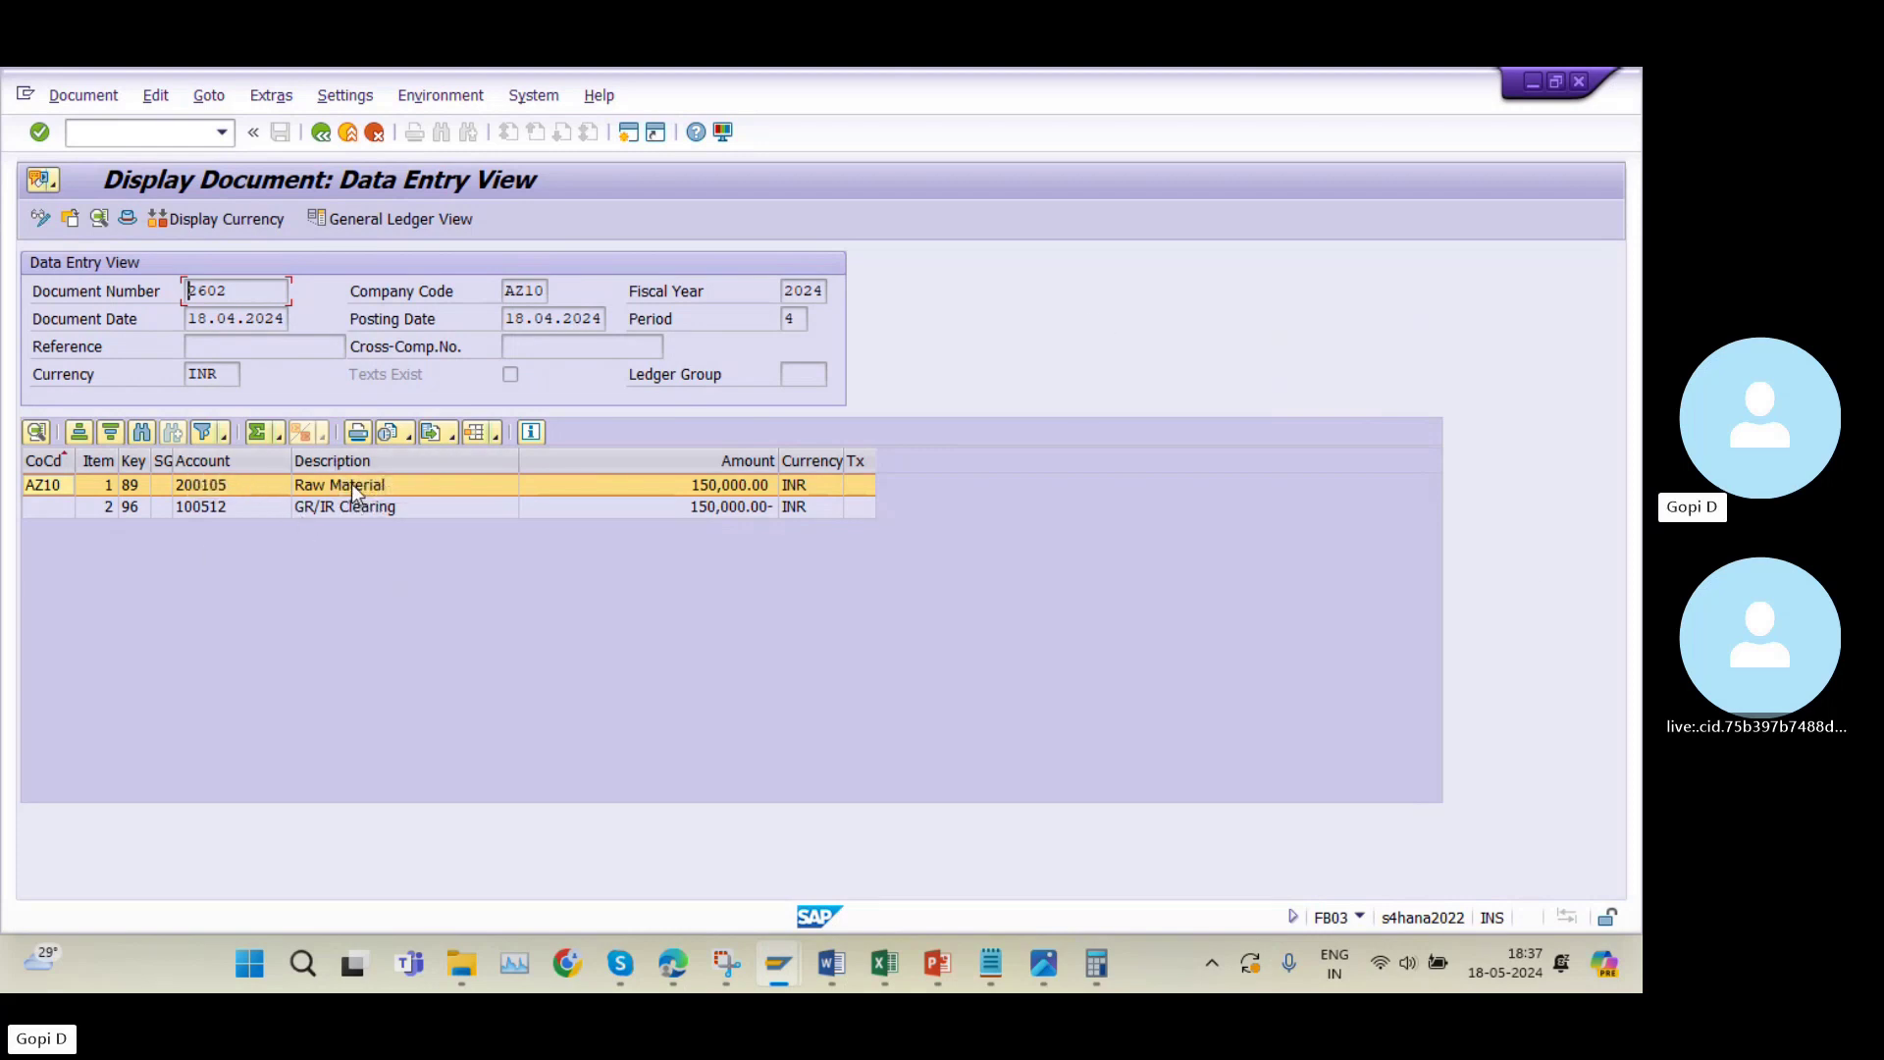
mouse_move(776, 966)
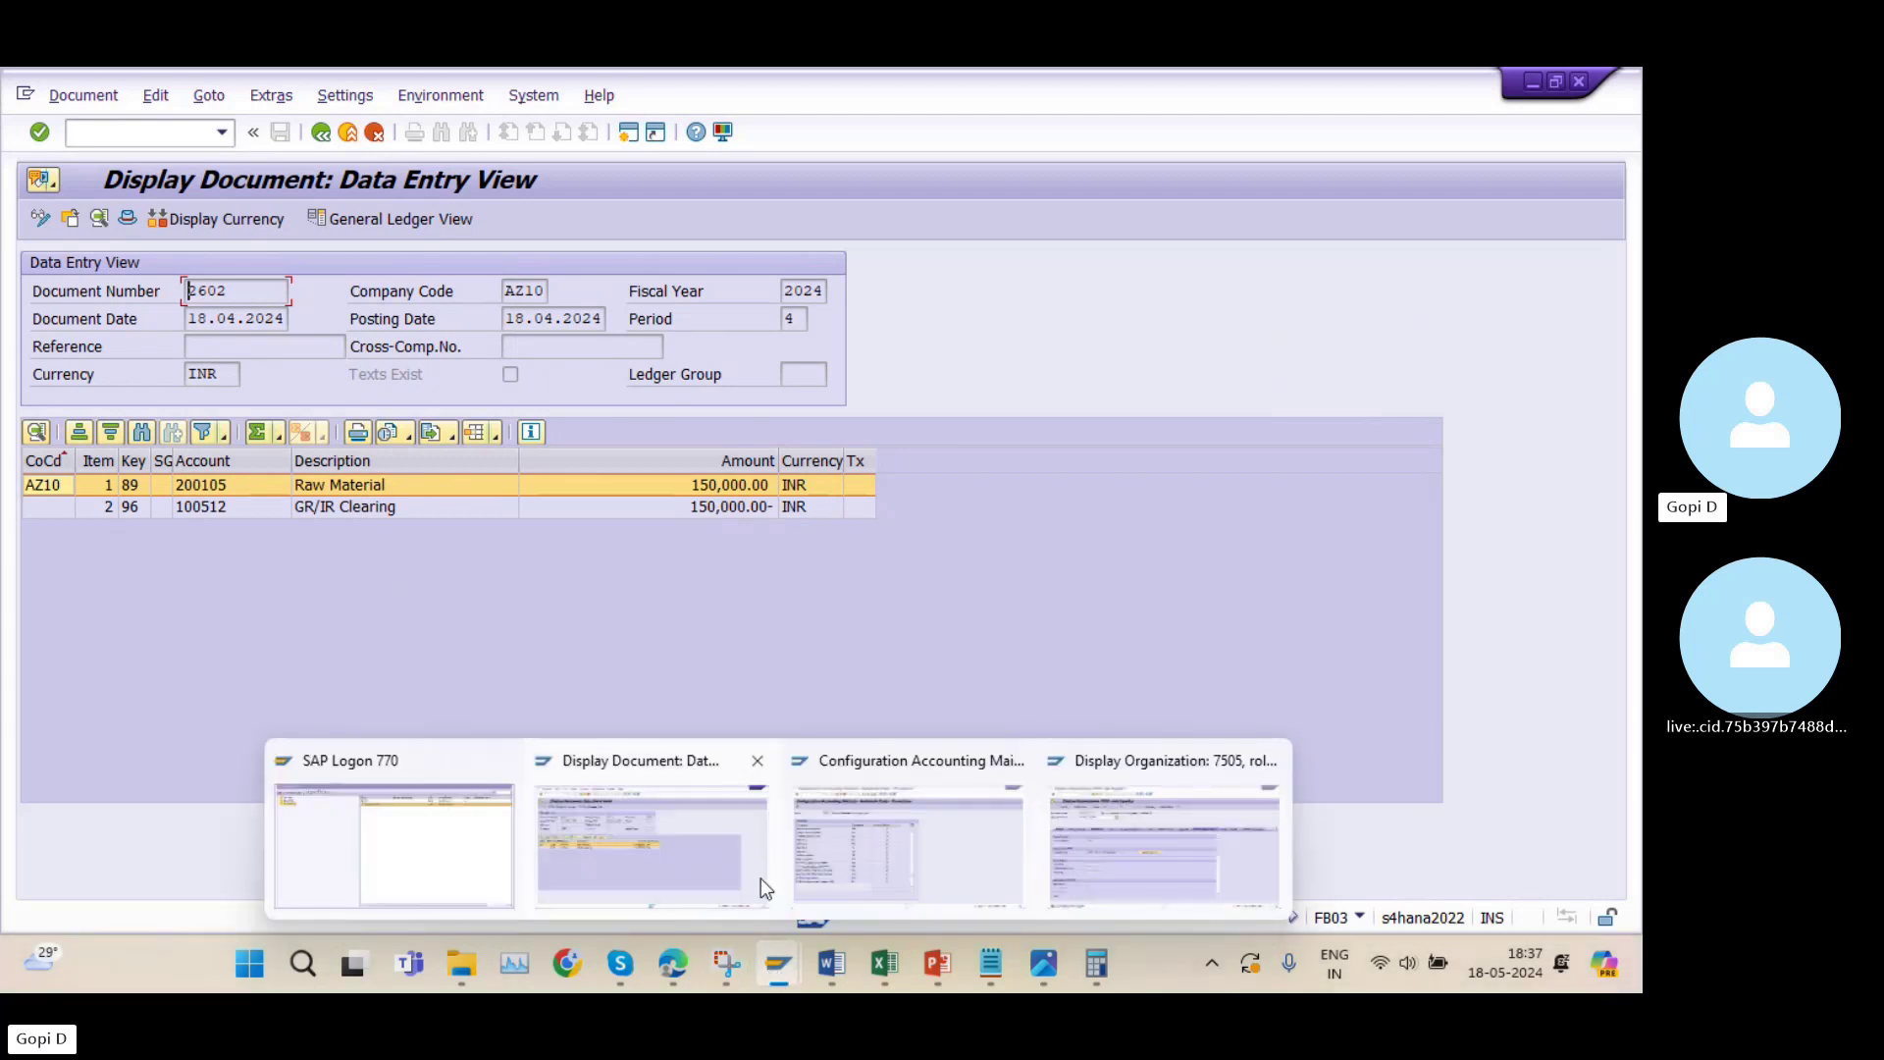
In OBYC, open transaction BSX's account assignments to confirm account 200105.
click(883, 846)
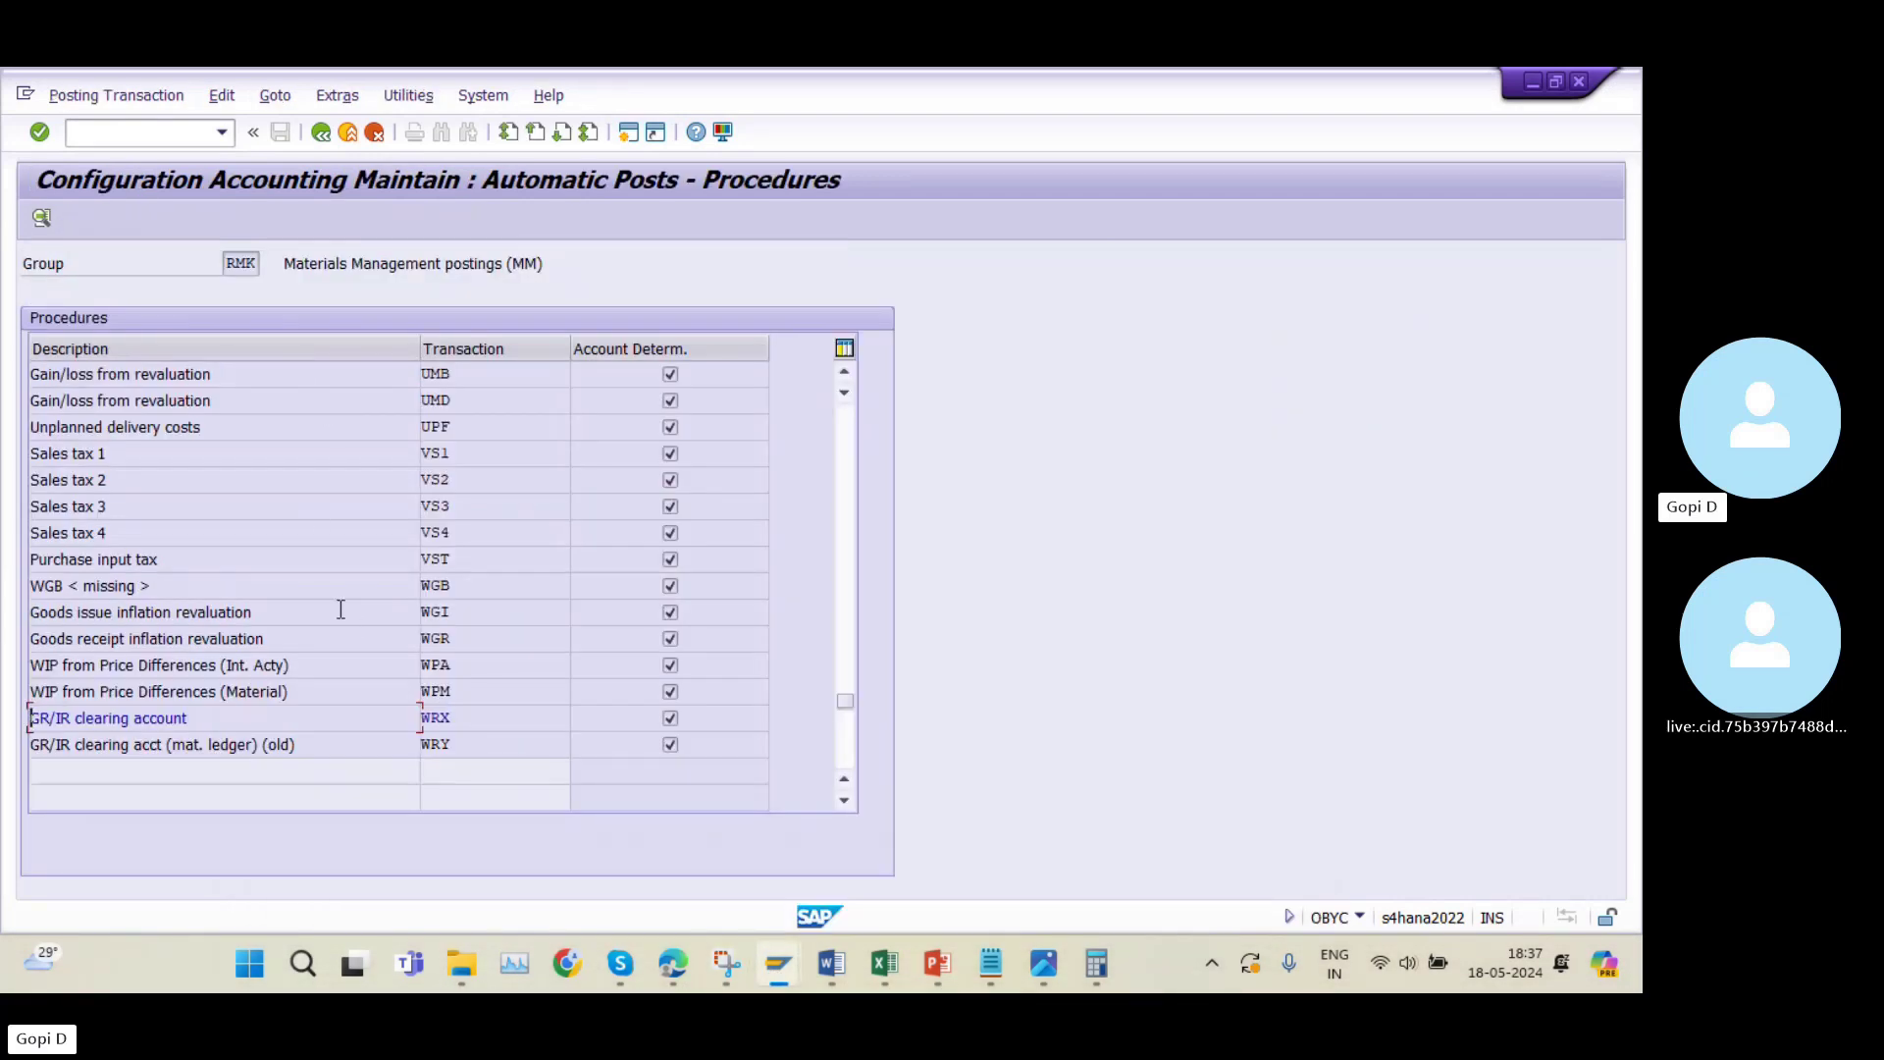
scroll(513, 593, up, 2)
scroll(505, 591, up, 10)
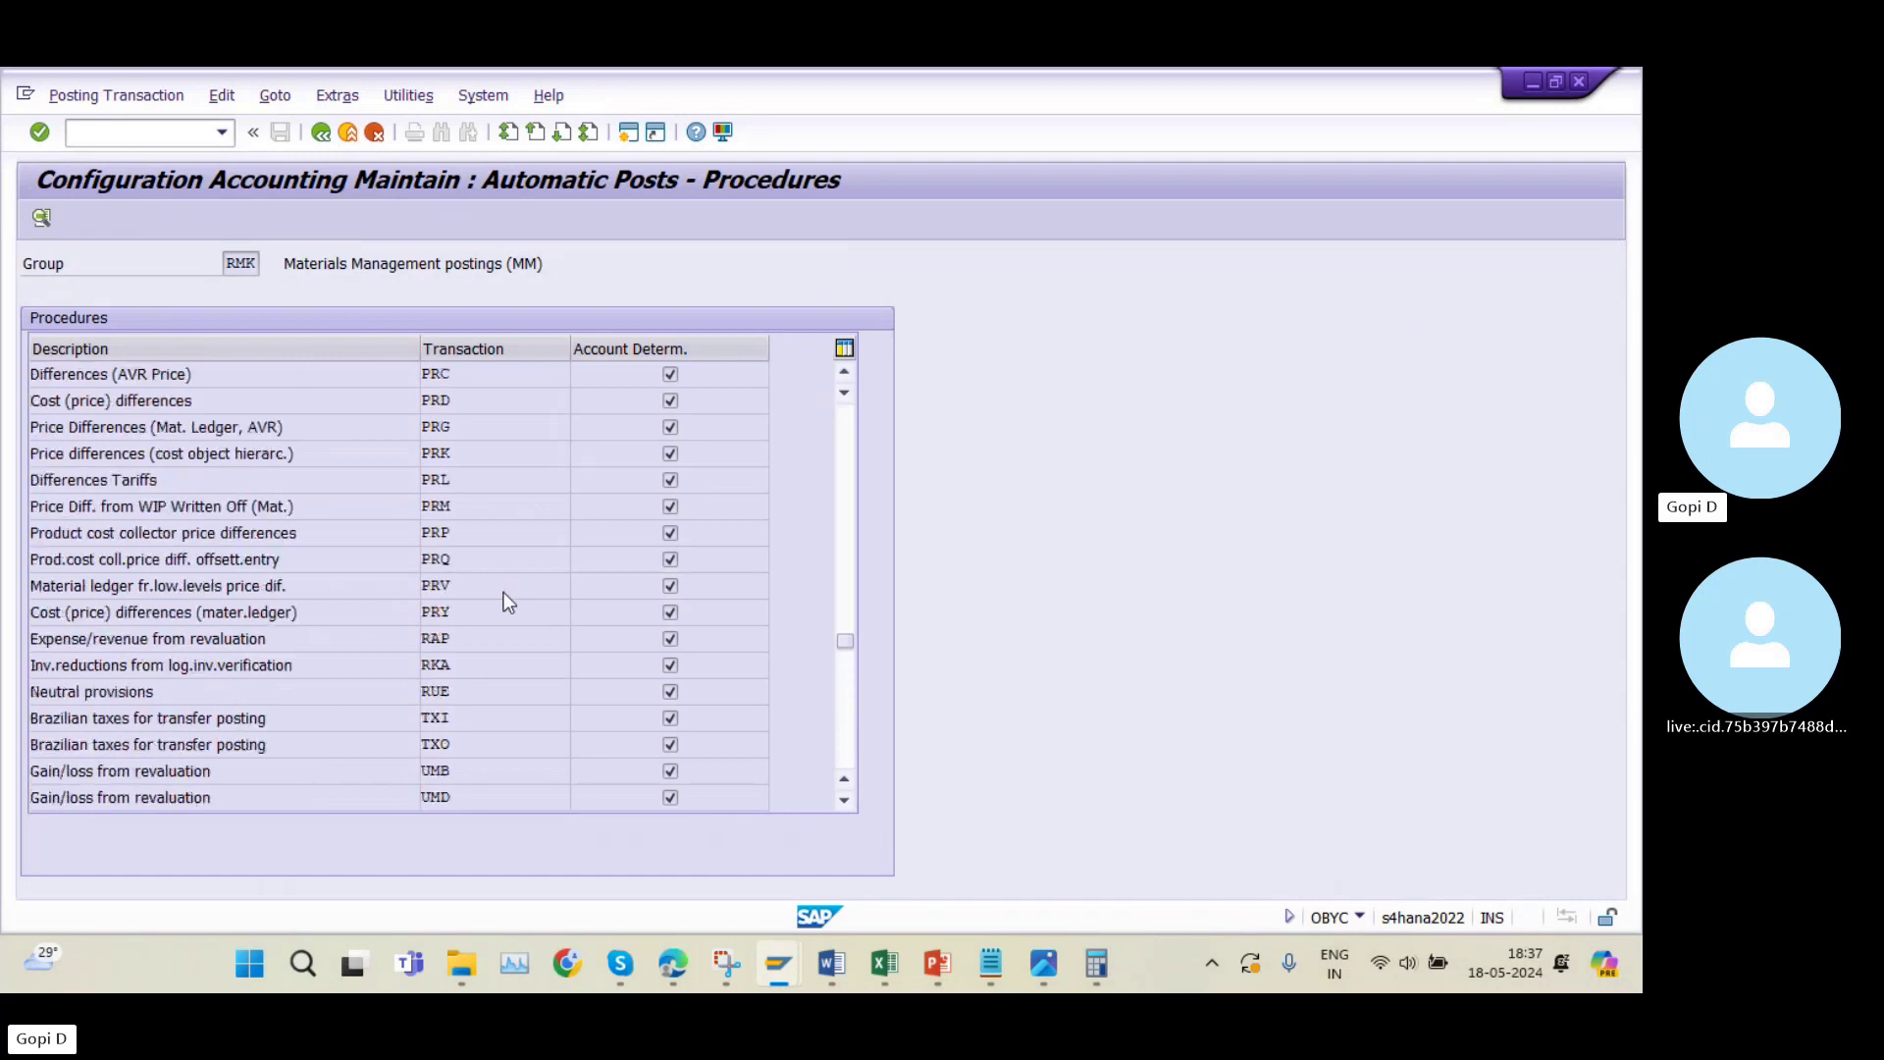
scroll(501, 592, up, 3)
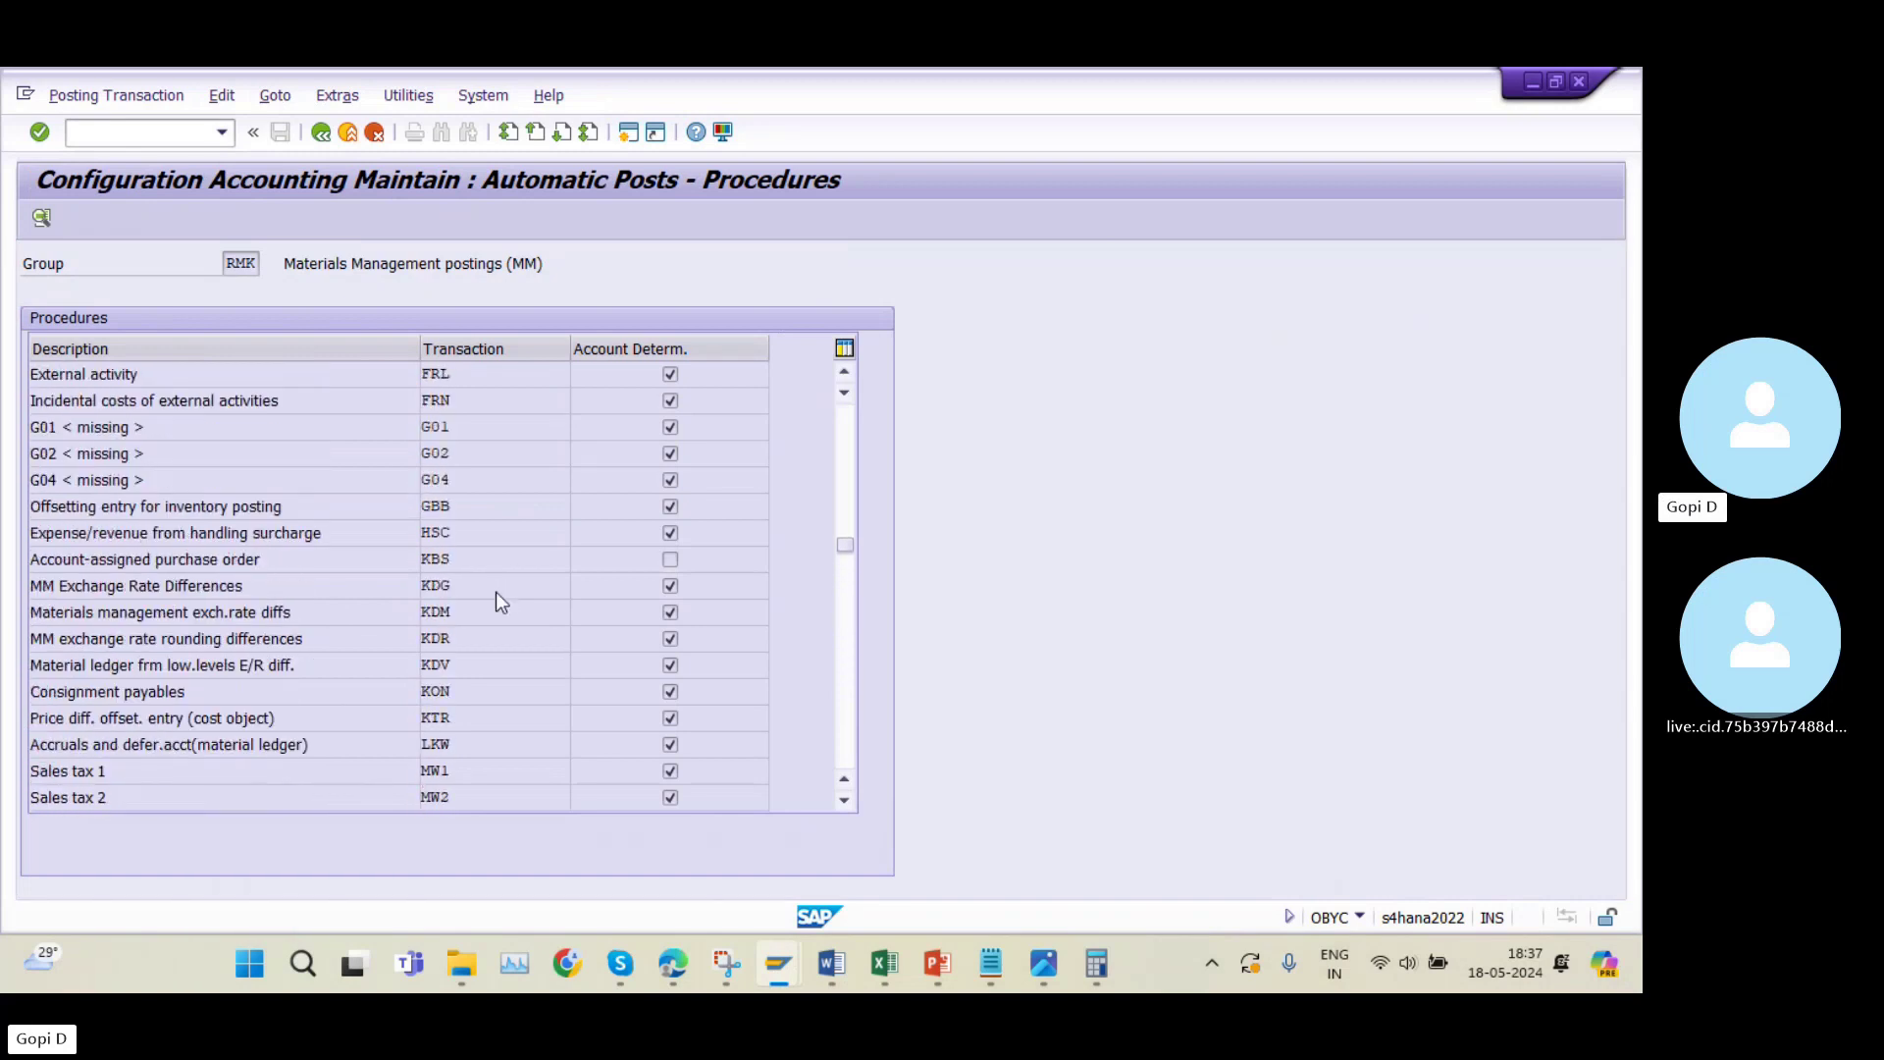
scroll(498, 556, up, 1)
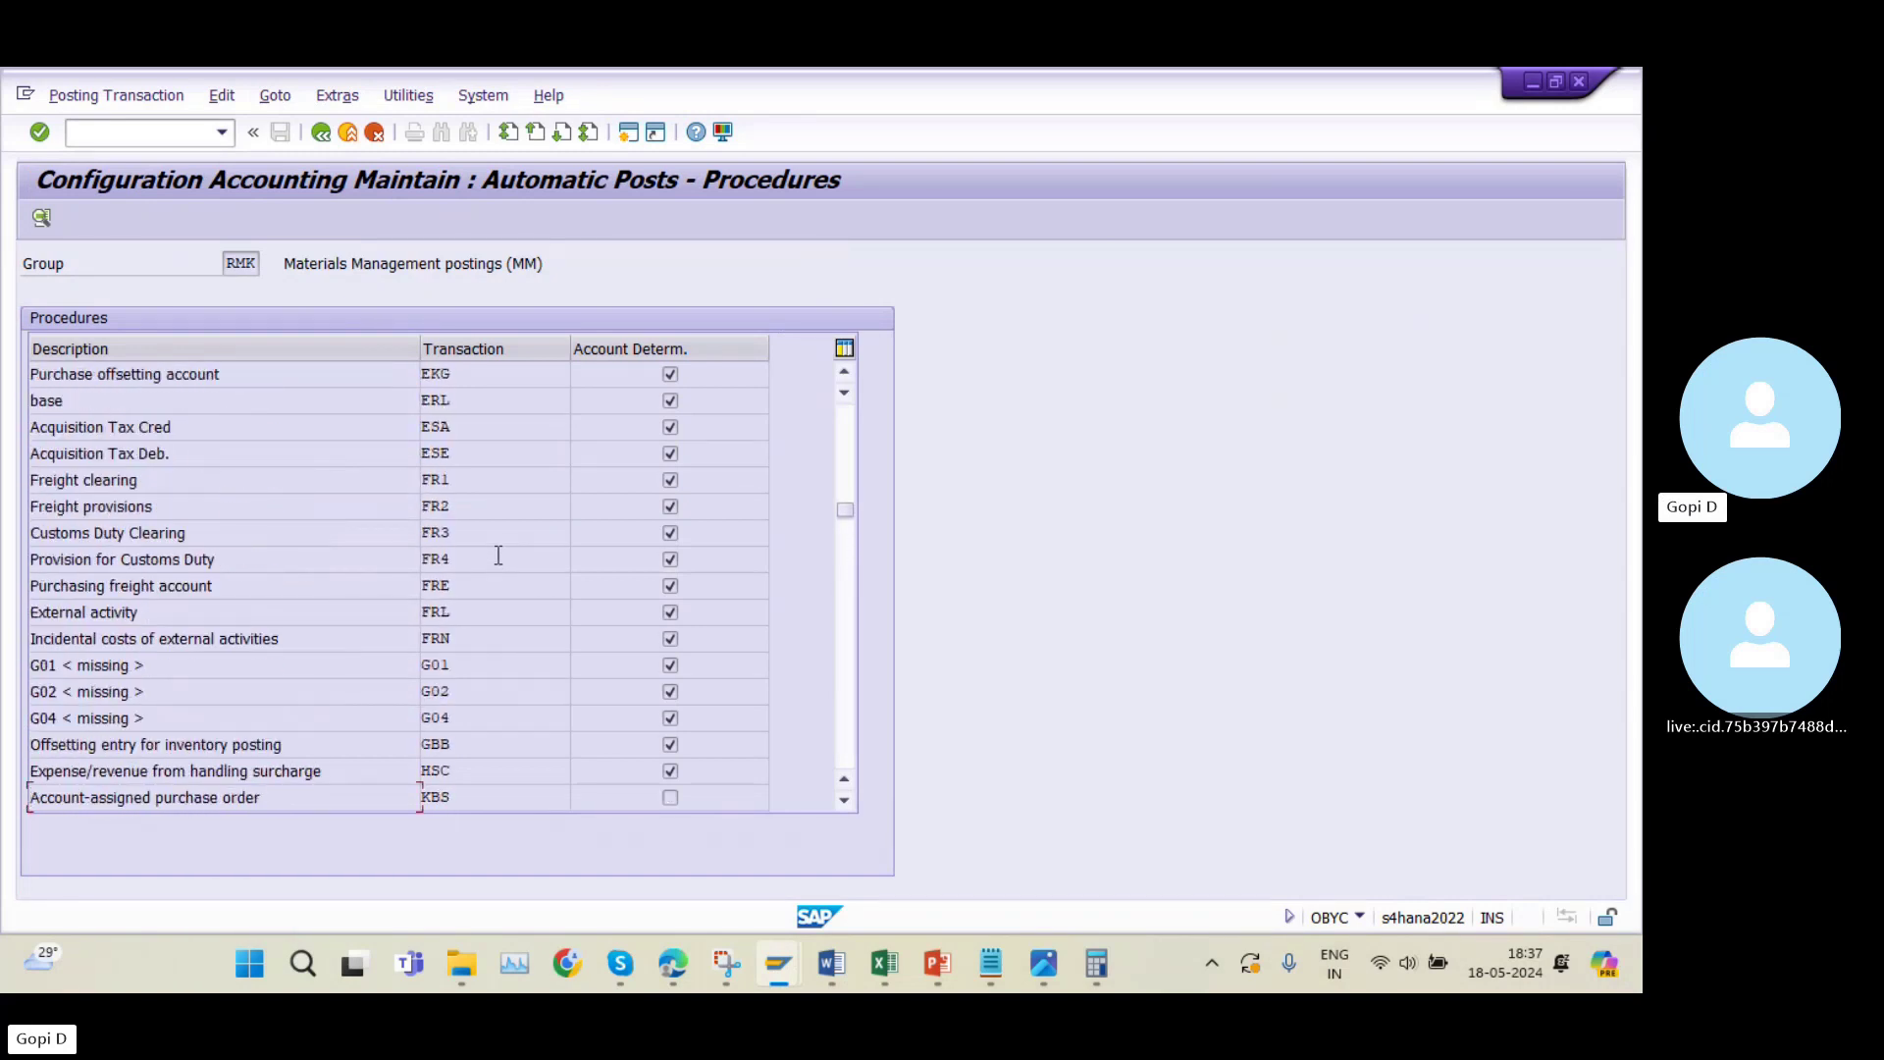
scroll(498, 556, up, 1)
scroll(497, 549, up, 3)
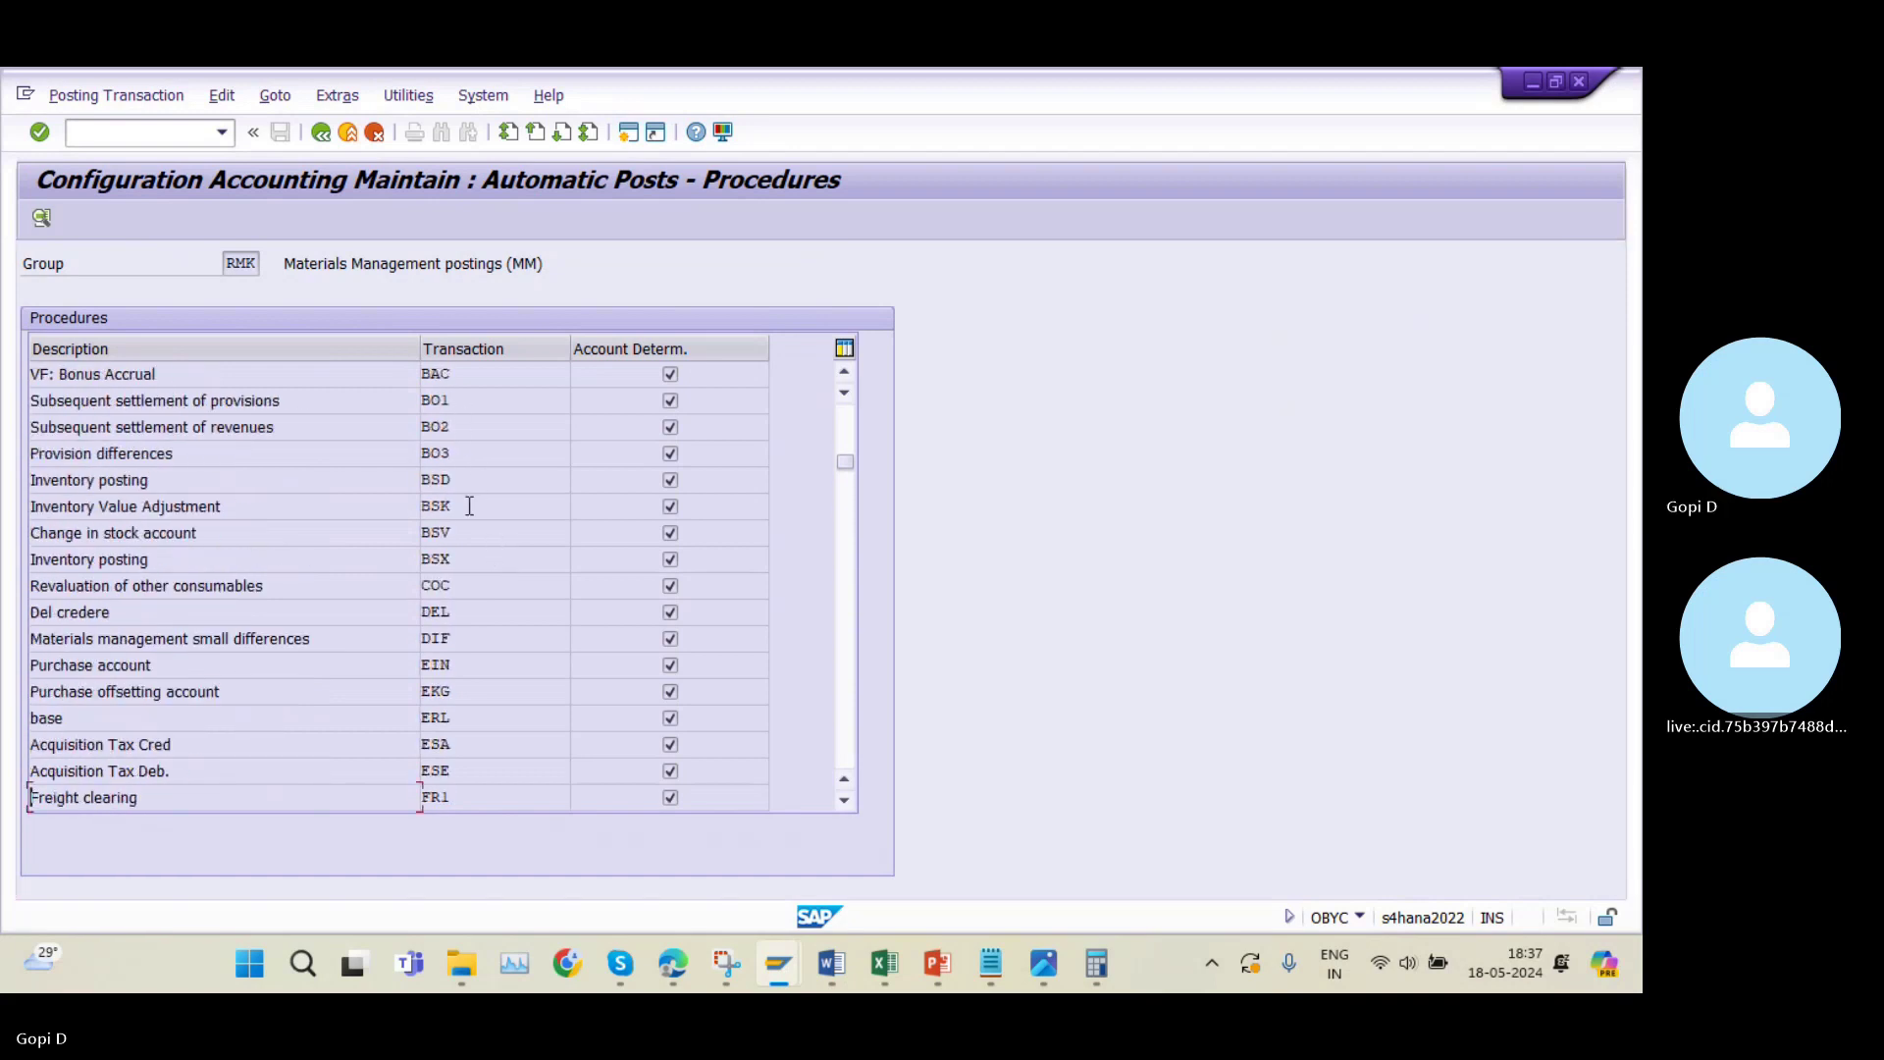
double_click(457, 560)
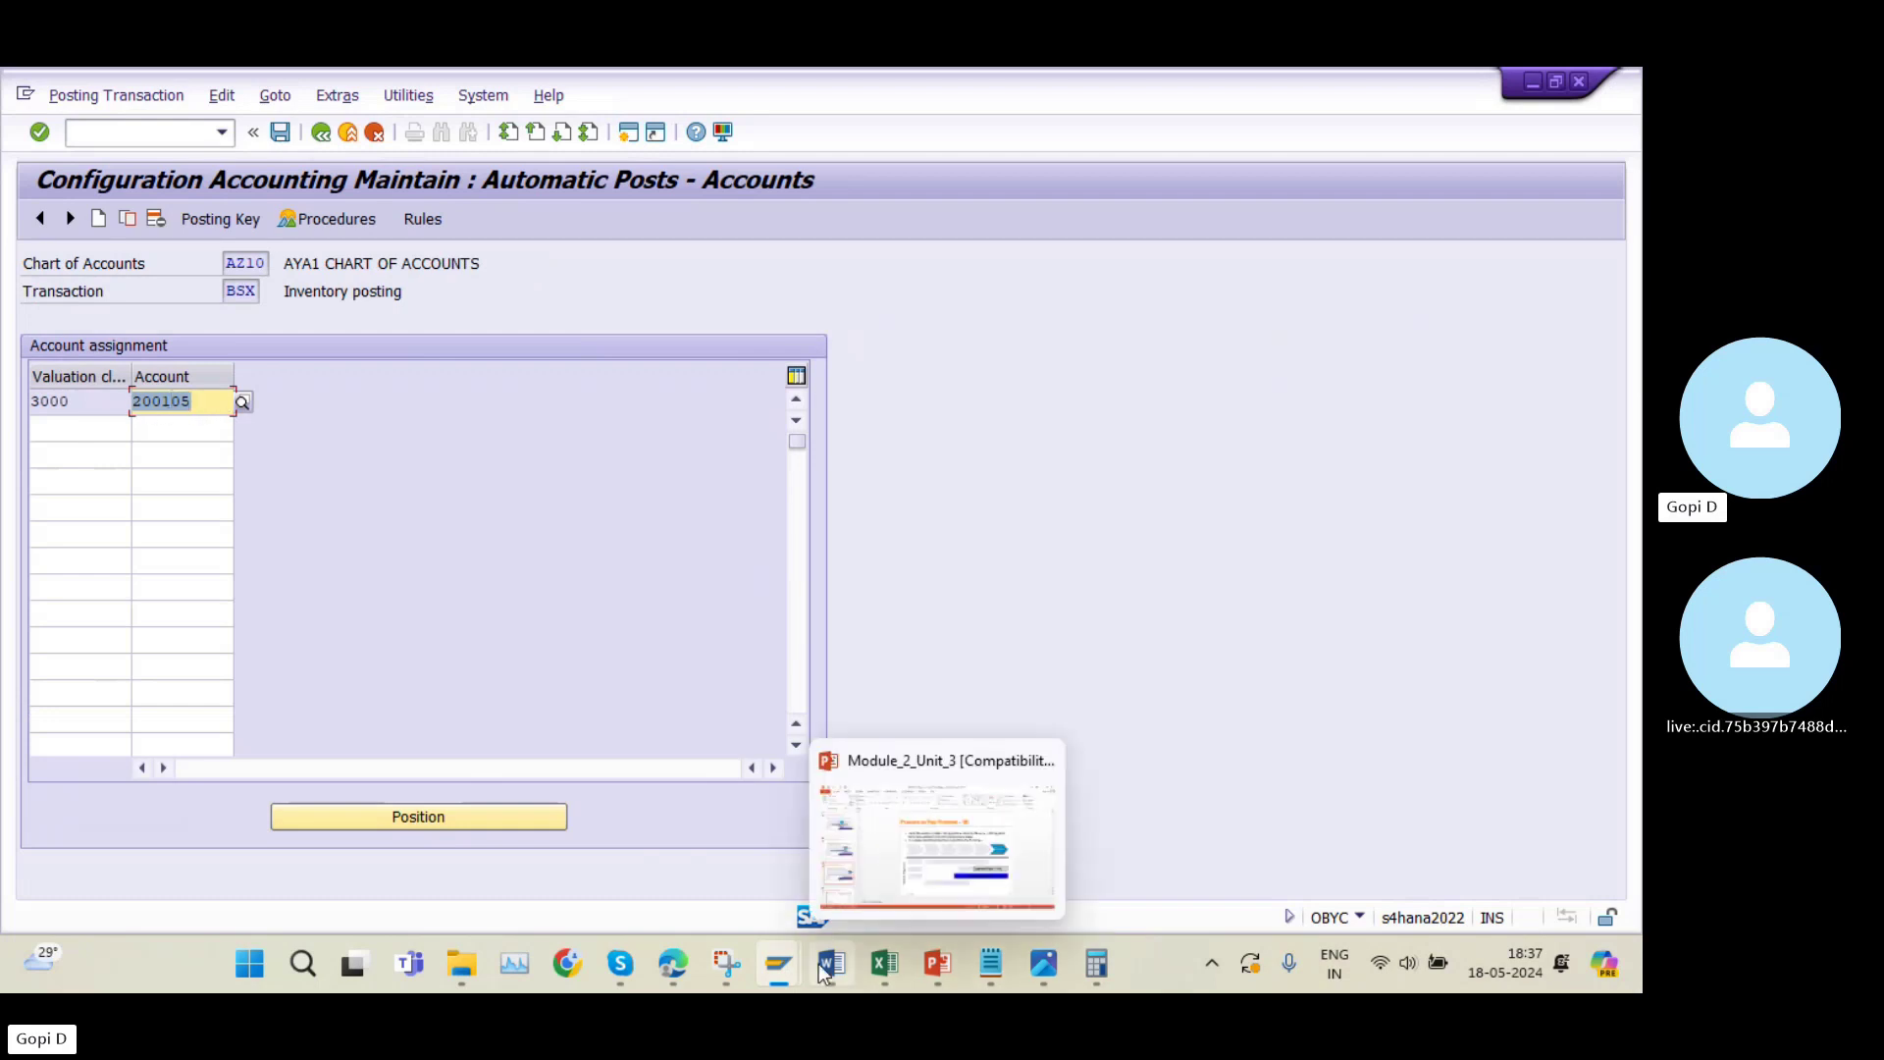
Go back to the Procedures list and return to the FB03 display of document 2602.
mouse_move(782, 972)
click(698, 836)
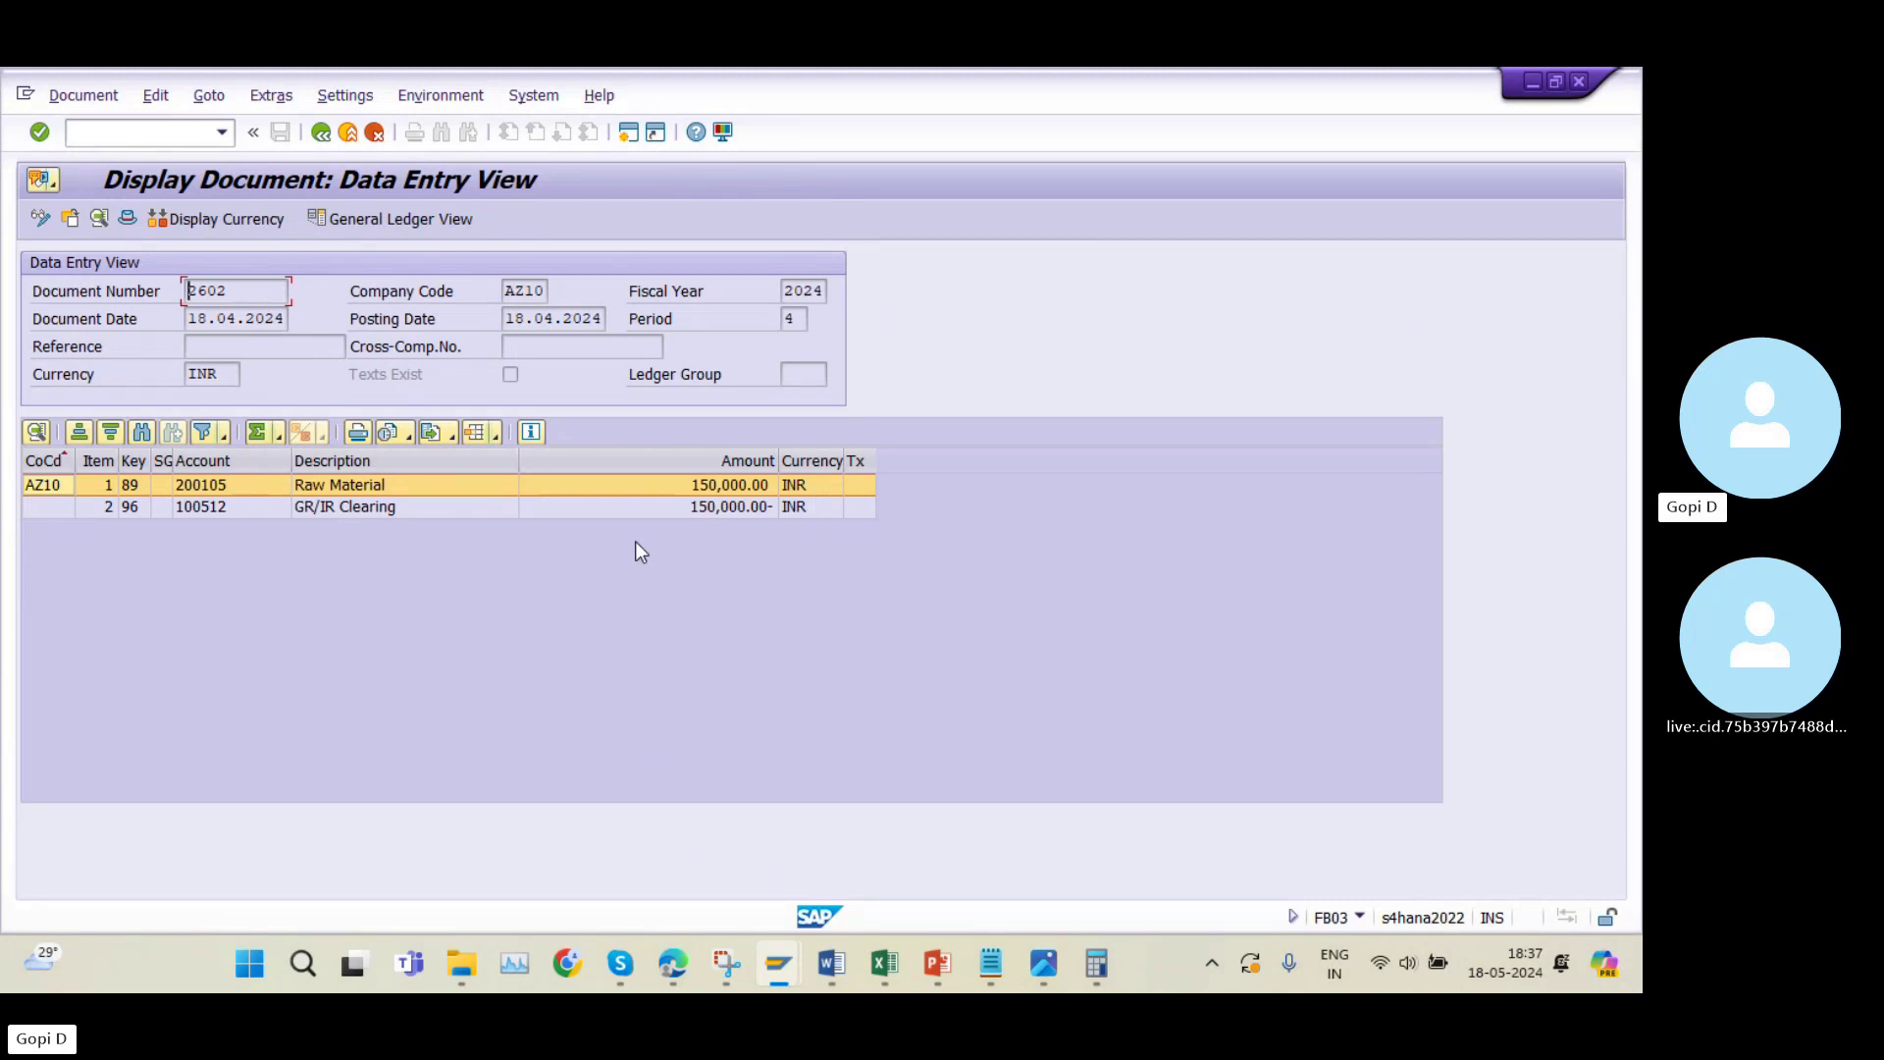
mouse_move(1043, 963)
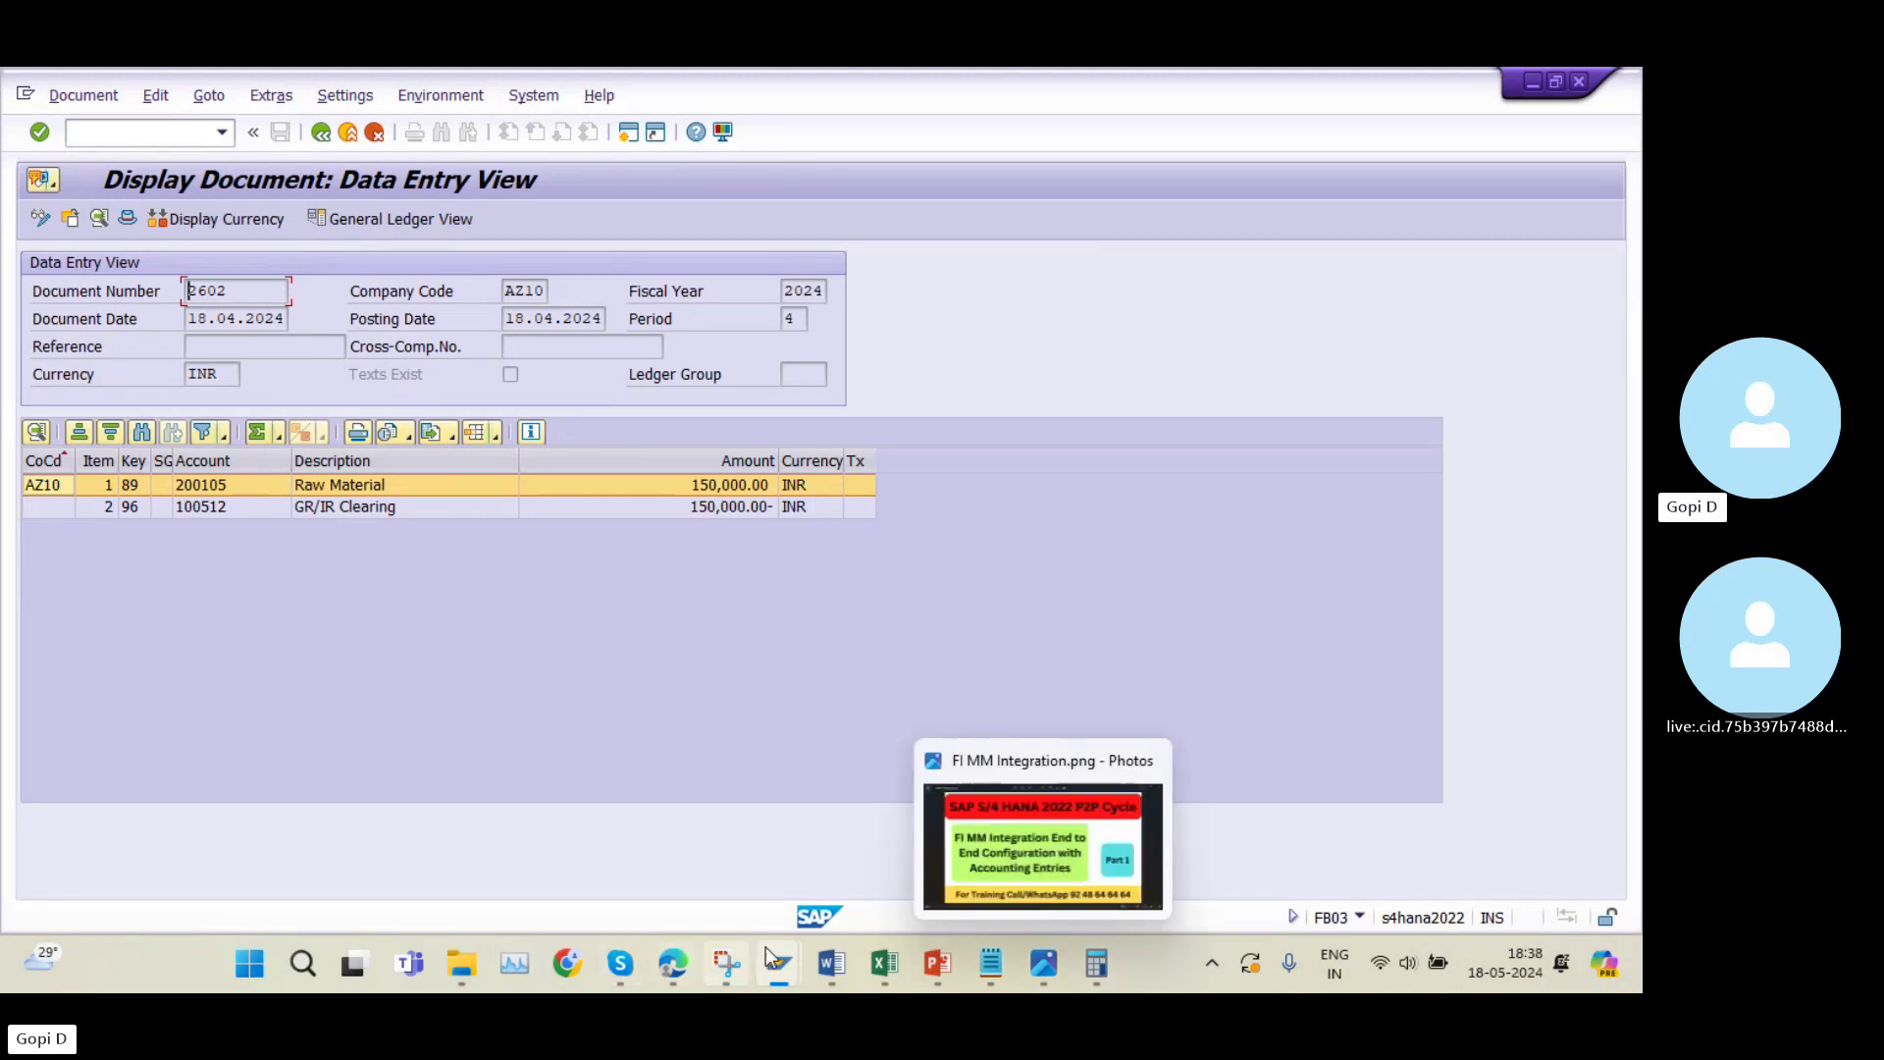
mouse_move(776, 954)
click(840, 861)
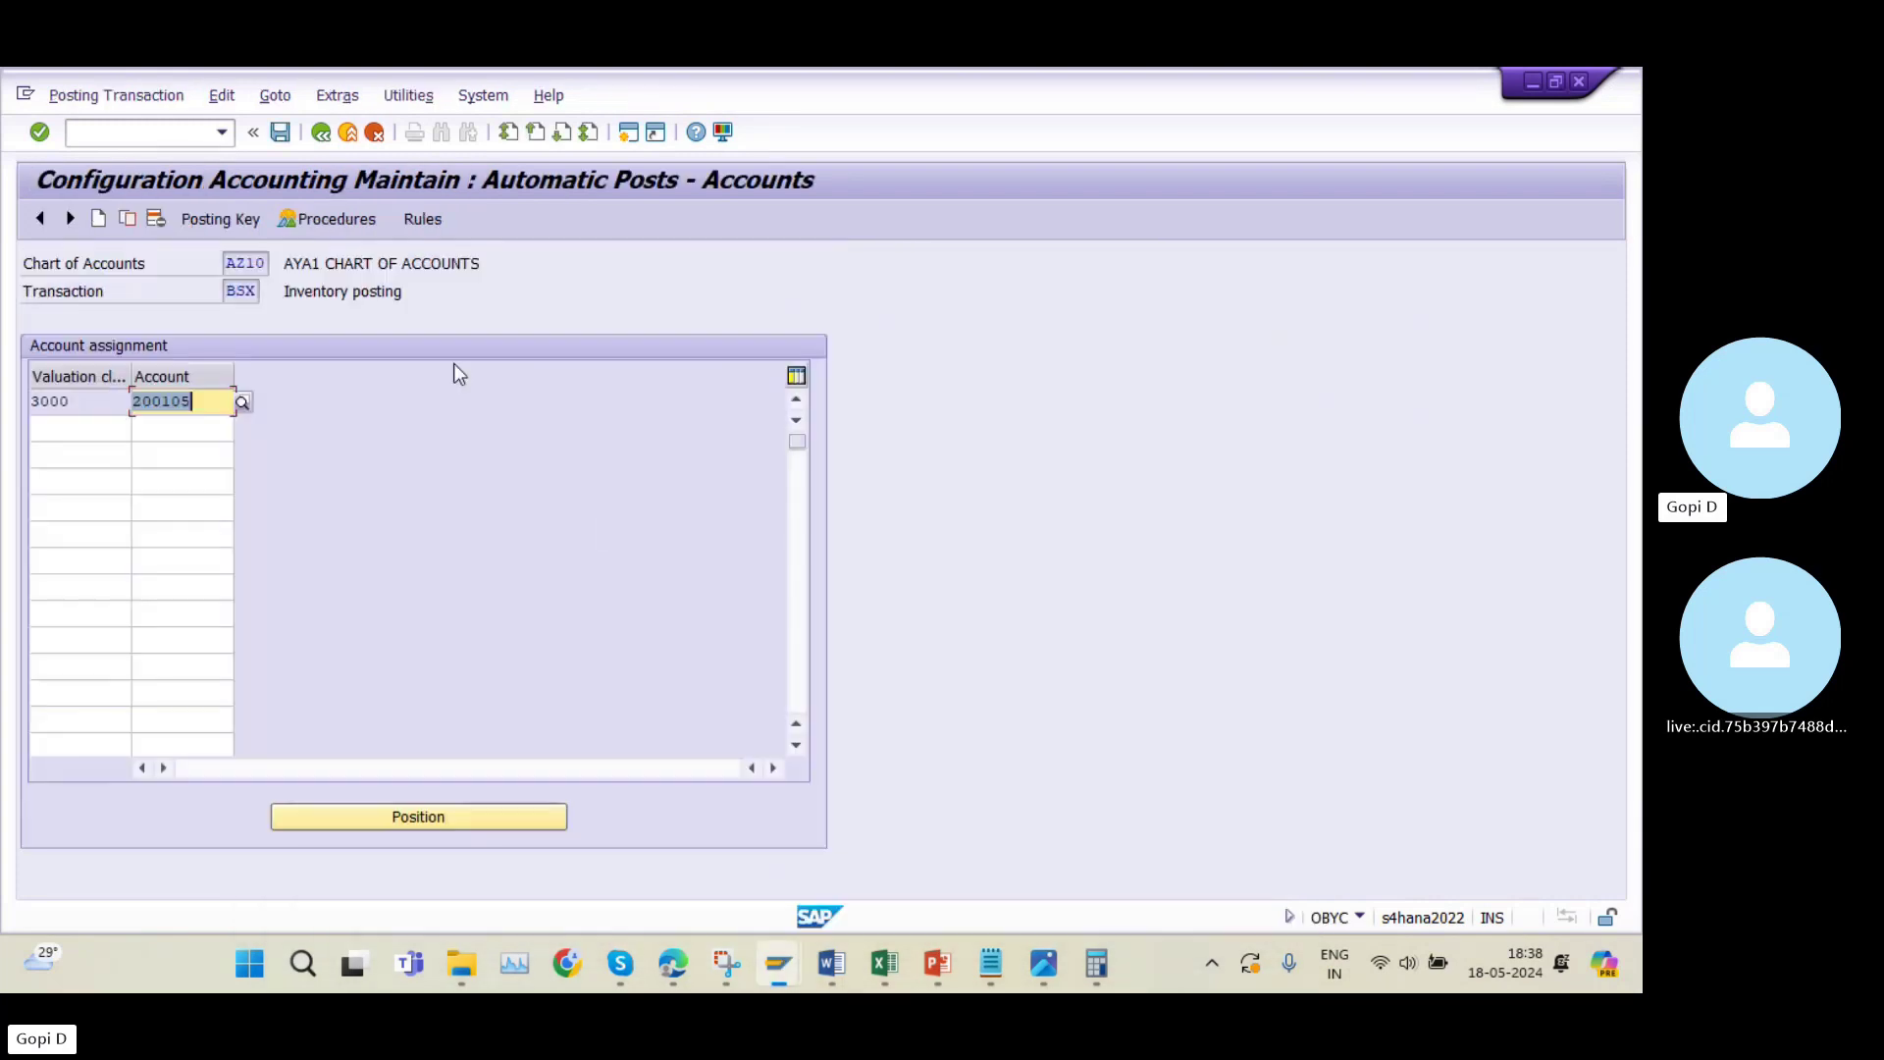
click(321, 133)
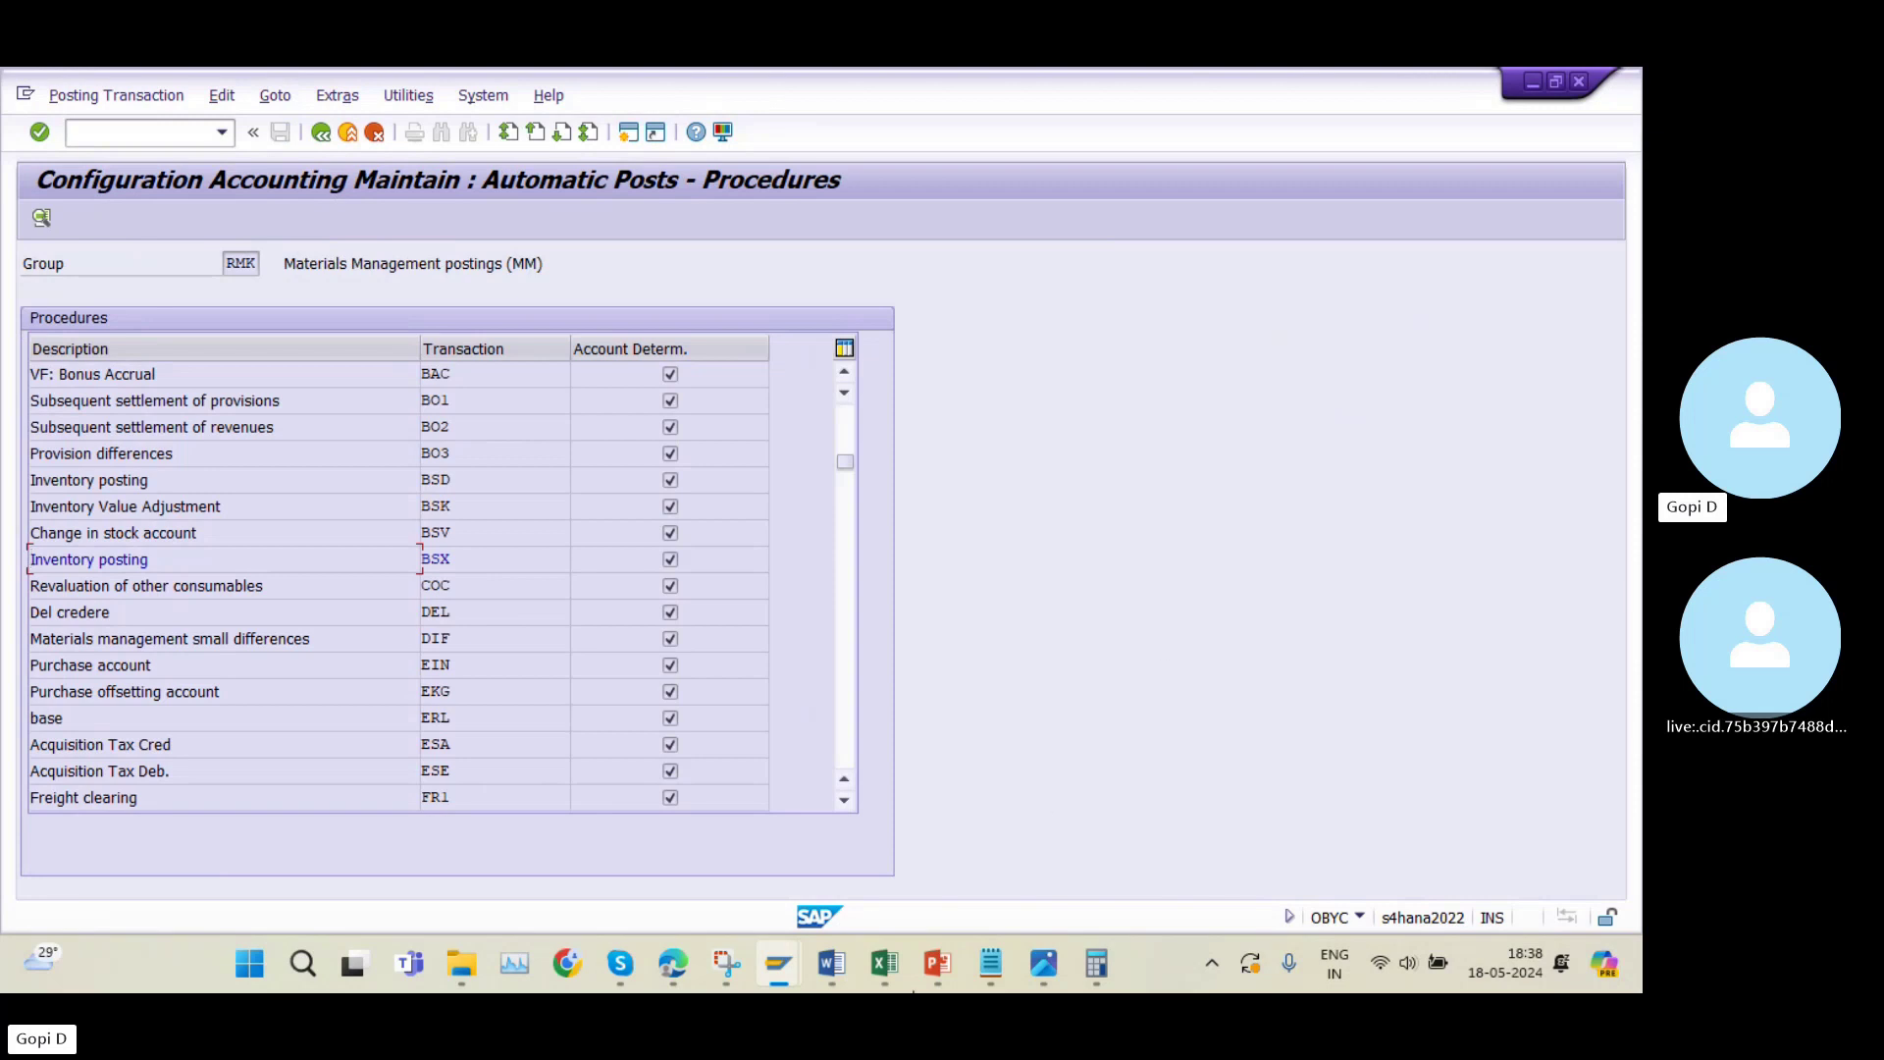
mouse_move(769, 948)
click(698, 840)
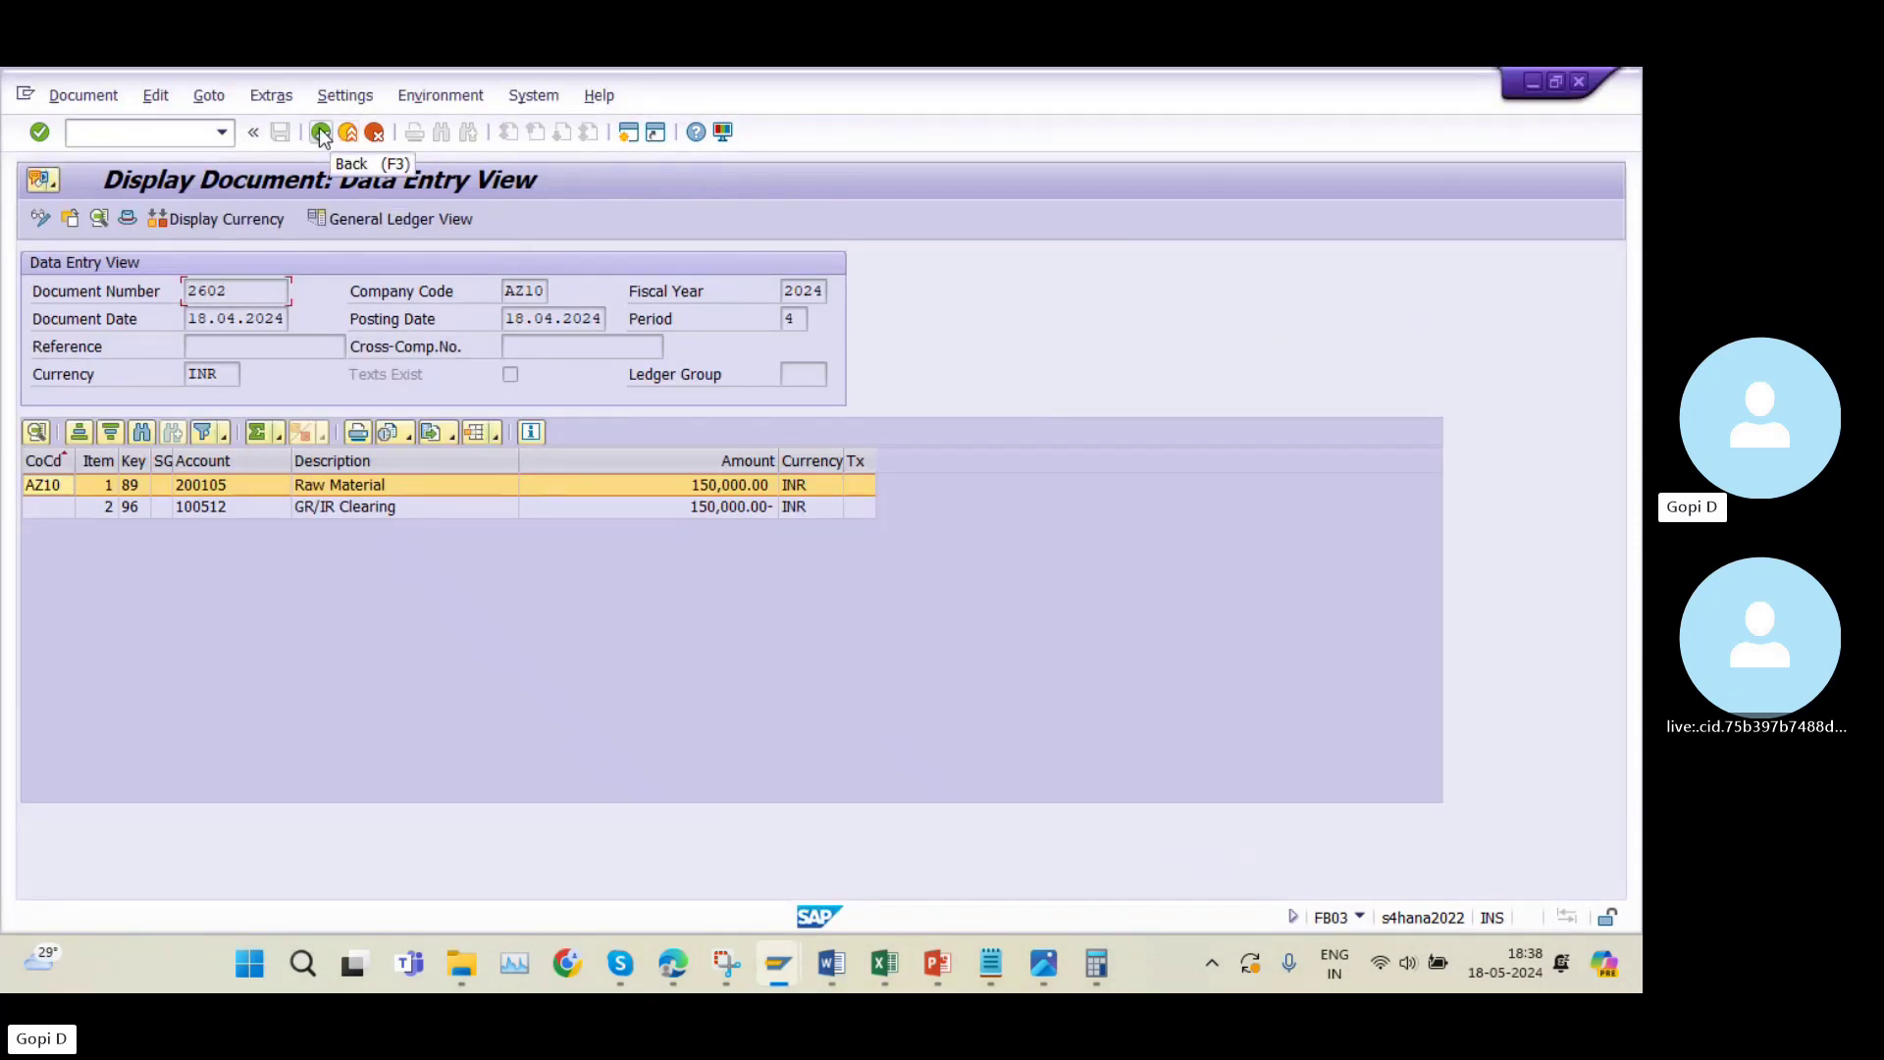
Back out of document 2602 to SAP Easy Access and start MIRO.
click(256, 508)
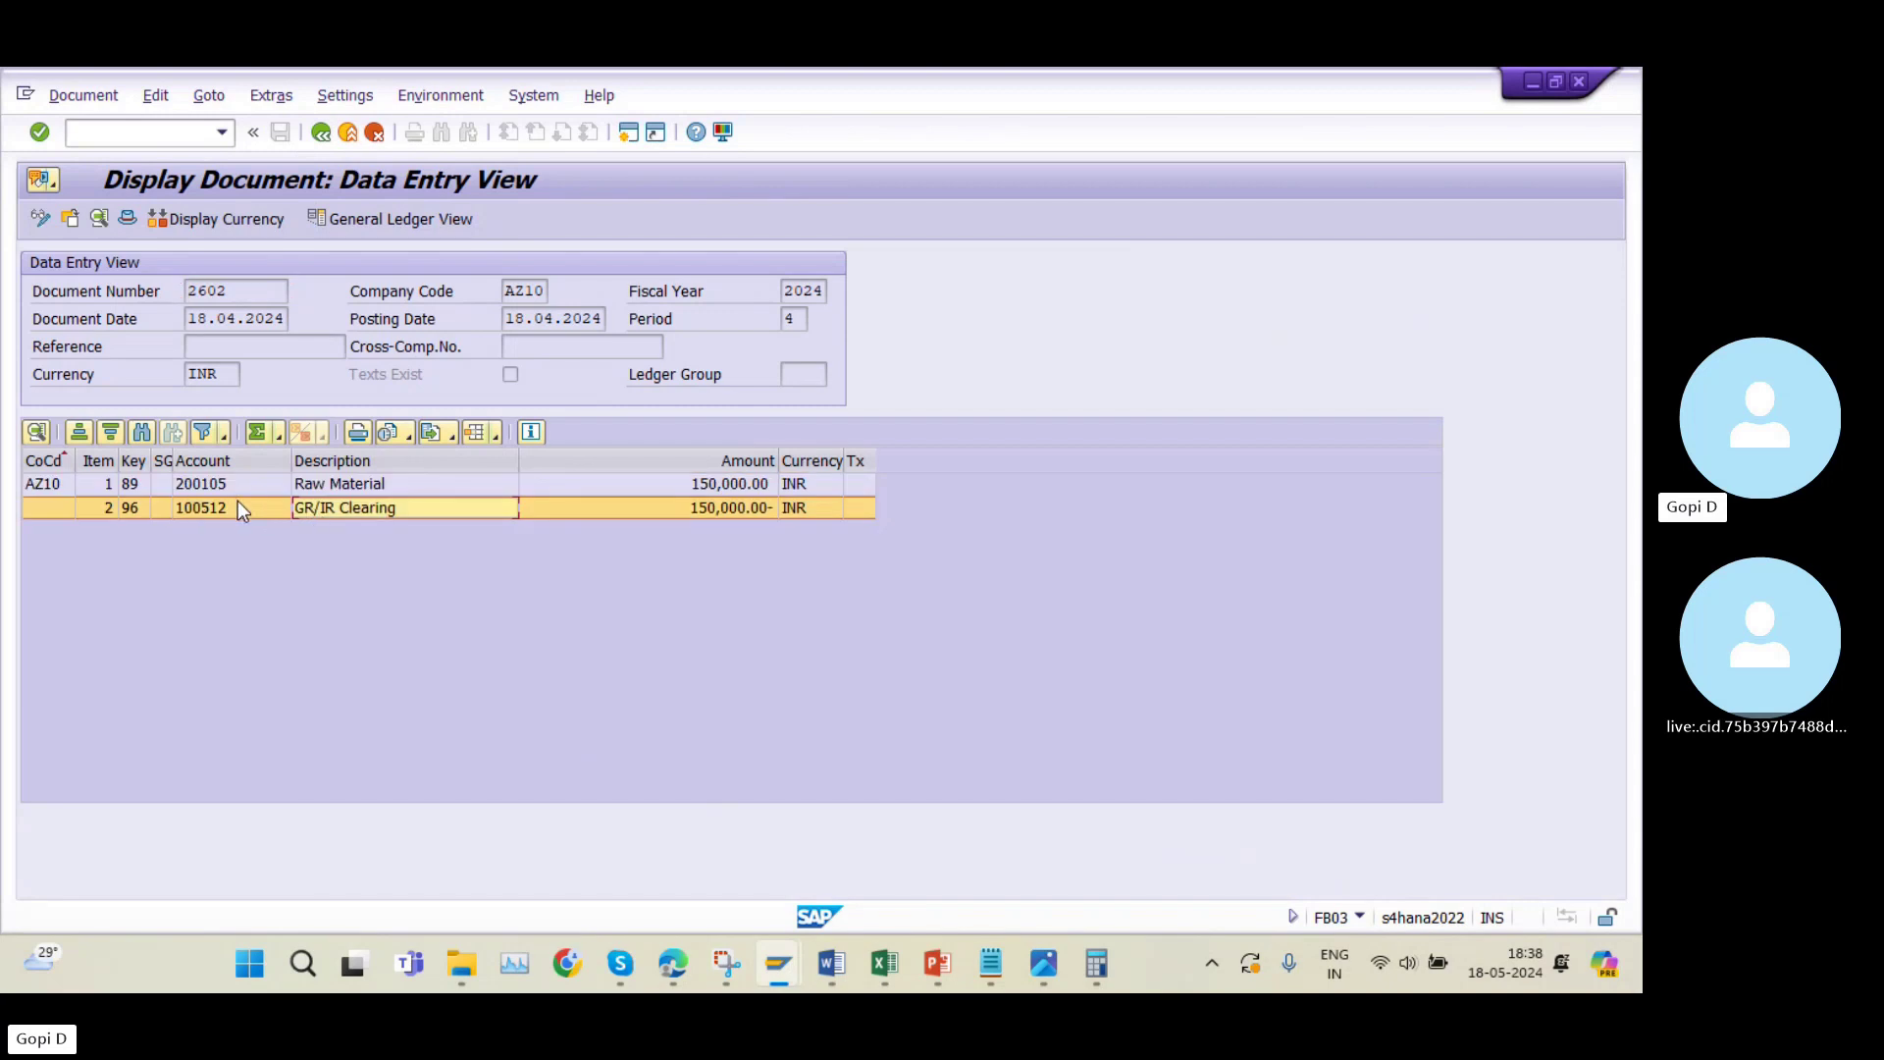
click(320, 134)
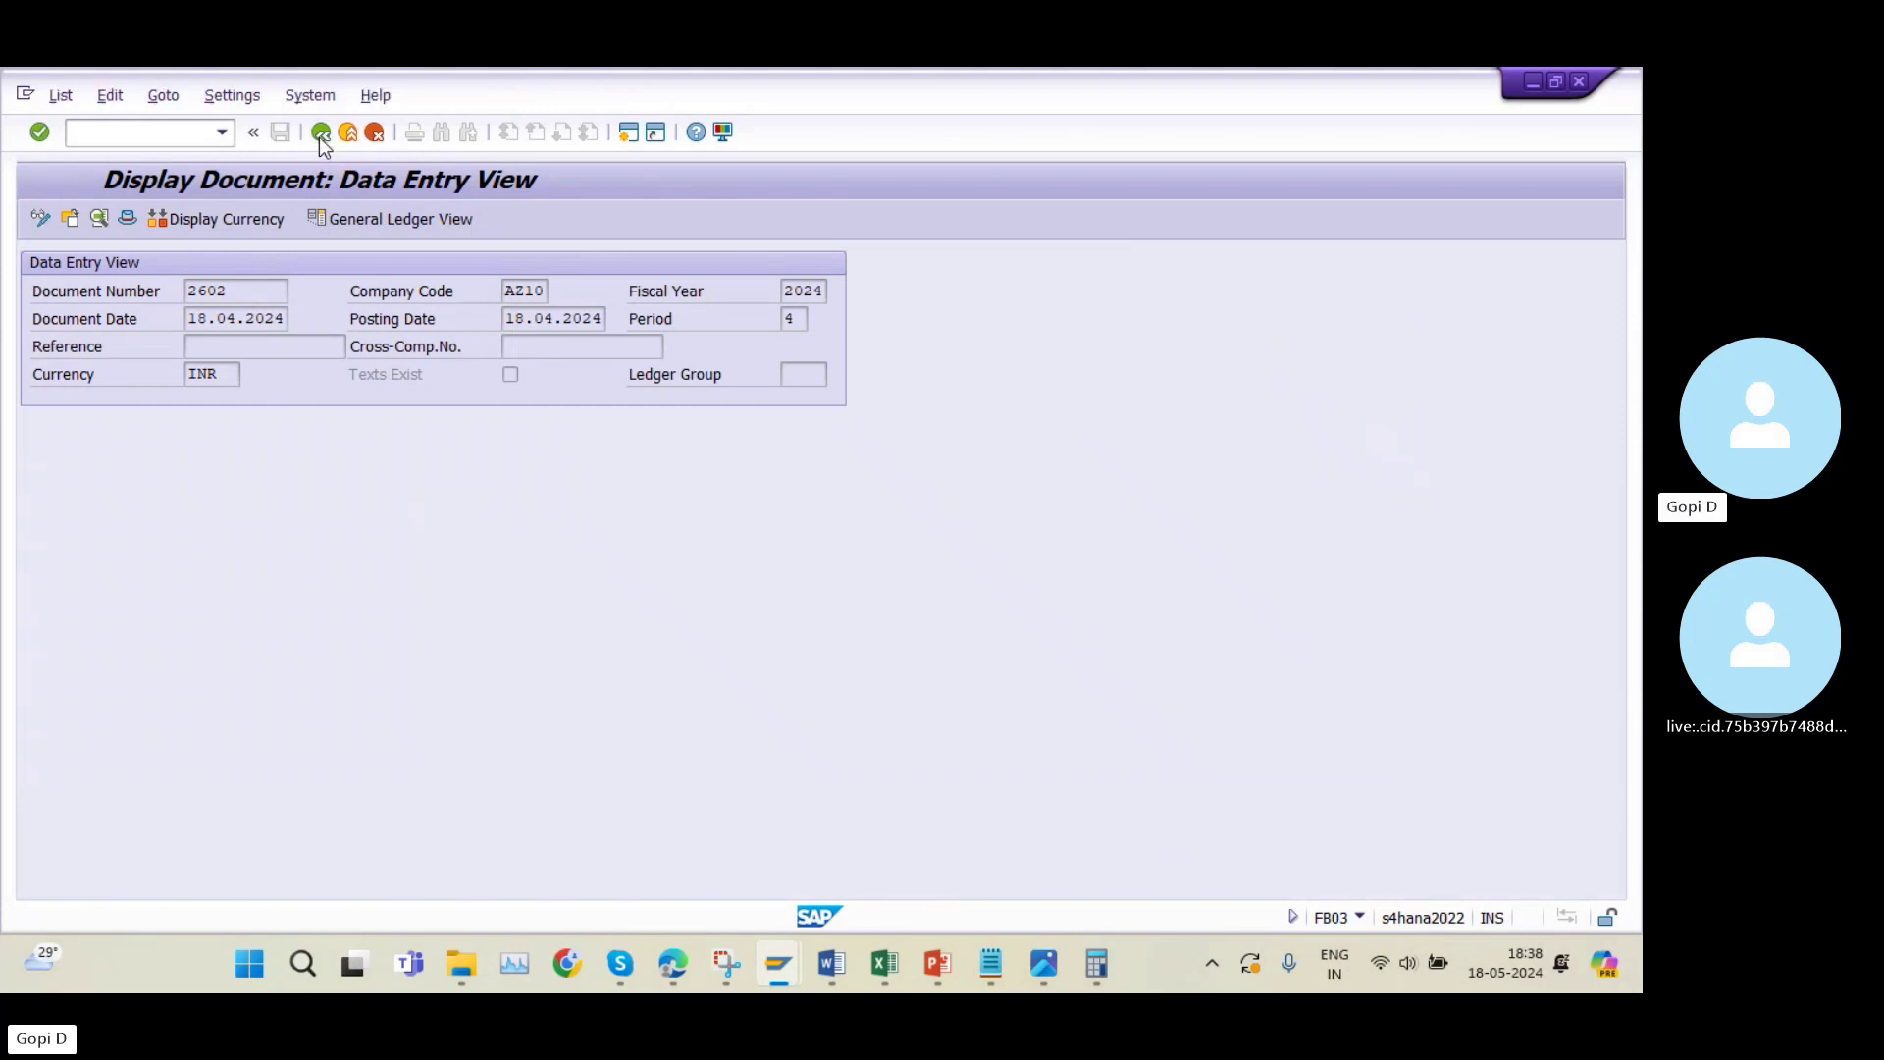
click(319, 134)
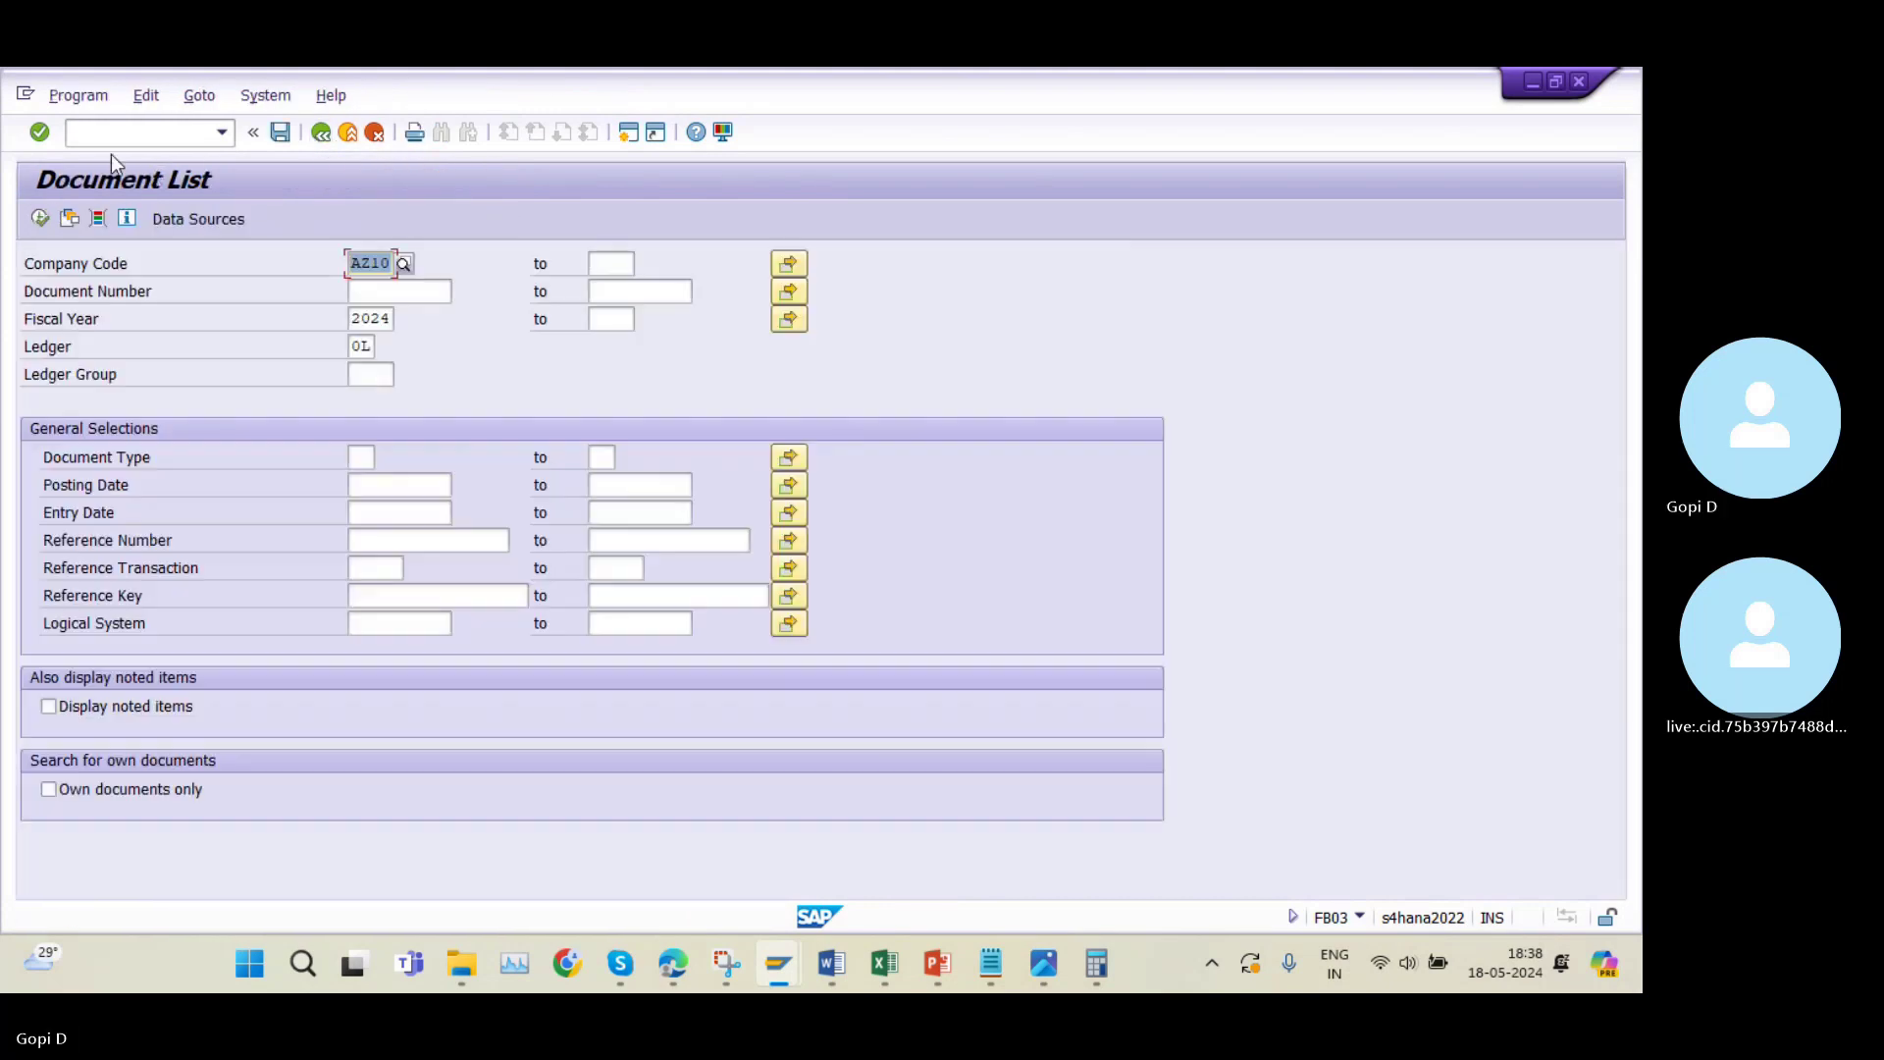
click(322, 136)
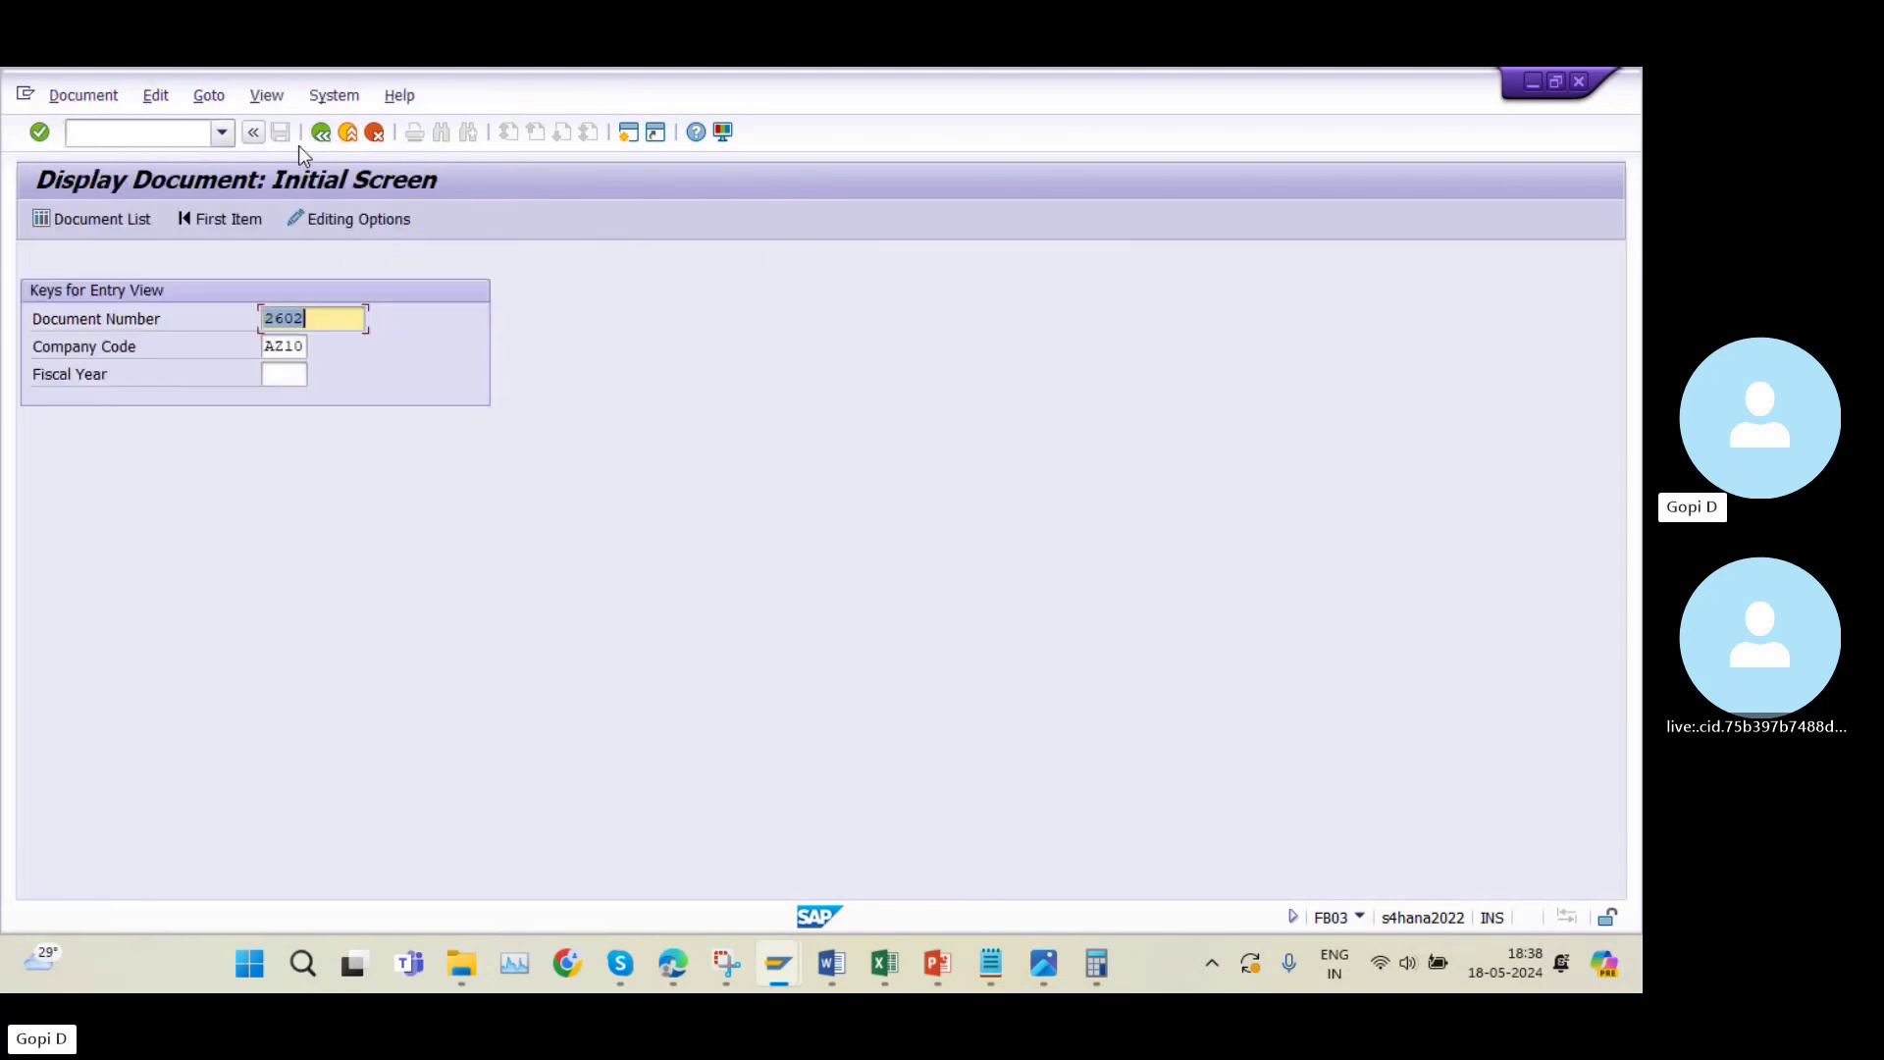
click(320, 134)
text(M)
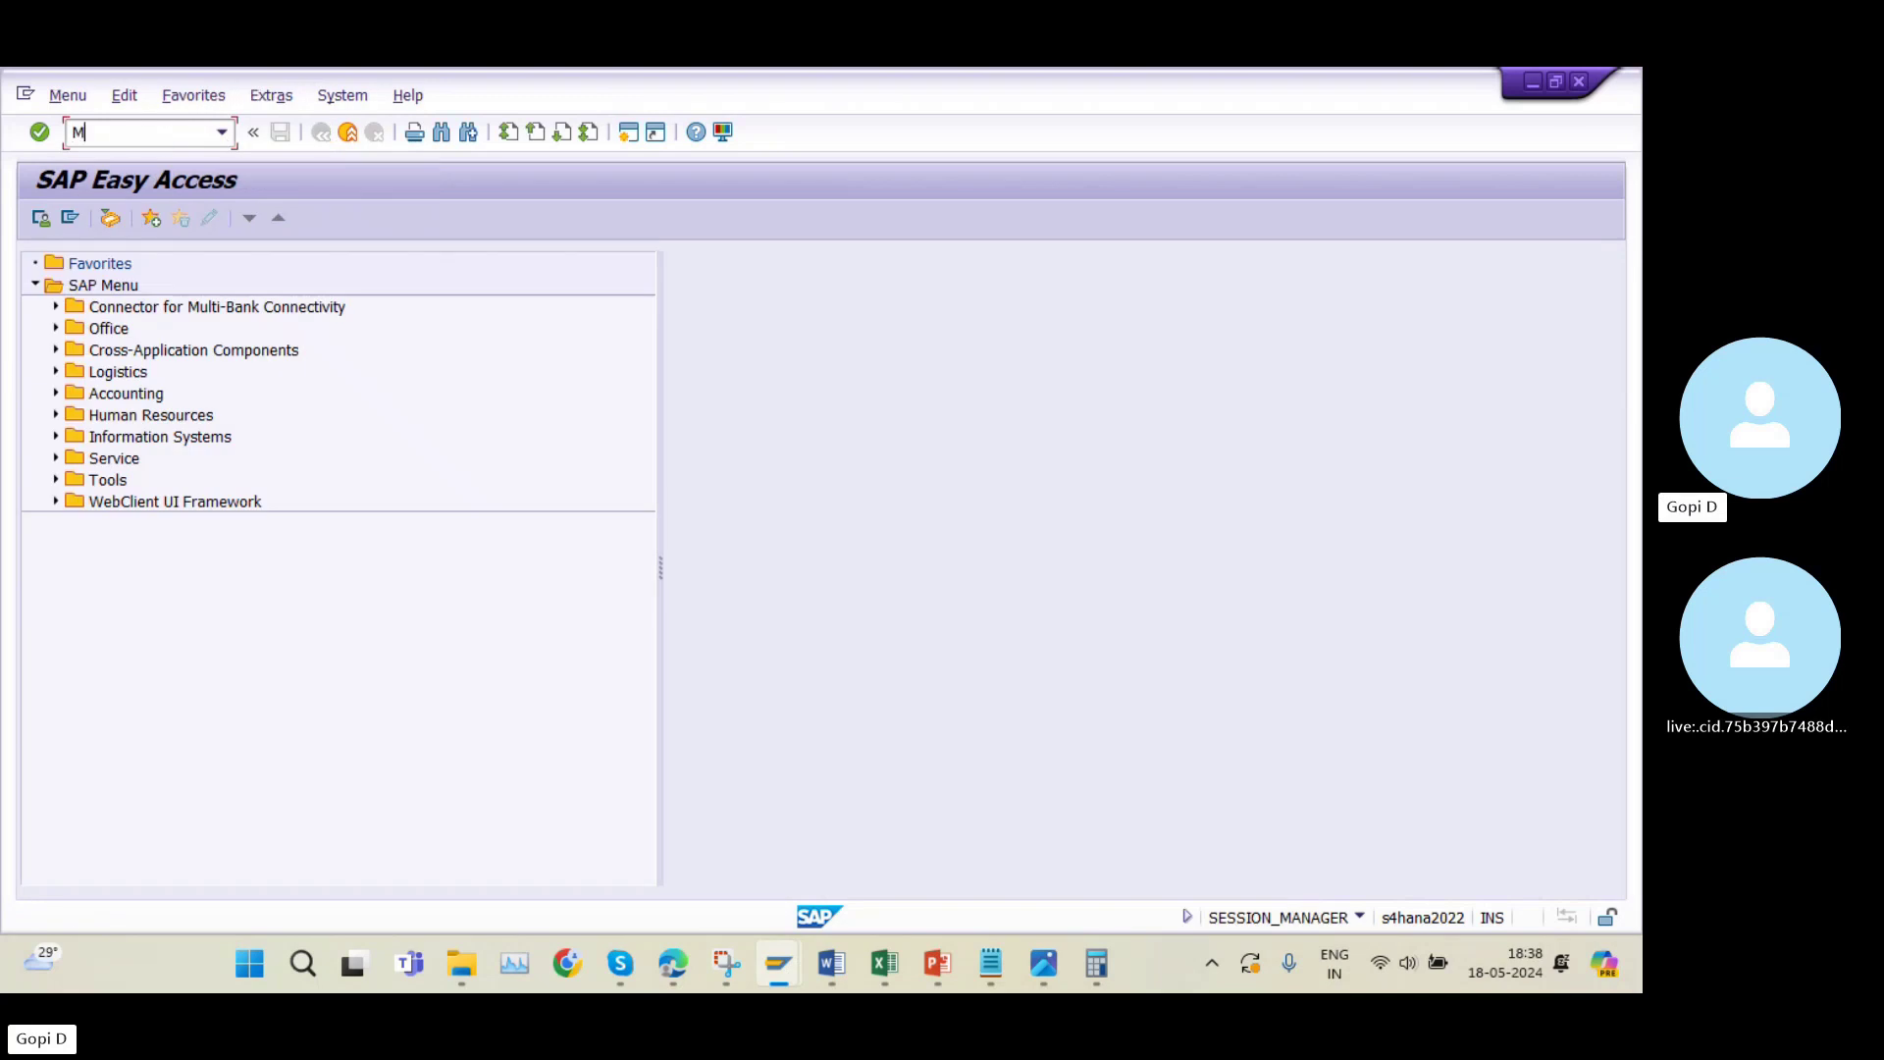
text(IRO)
key(Return)
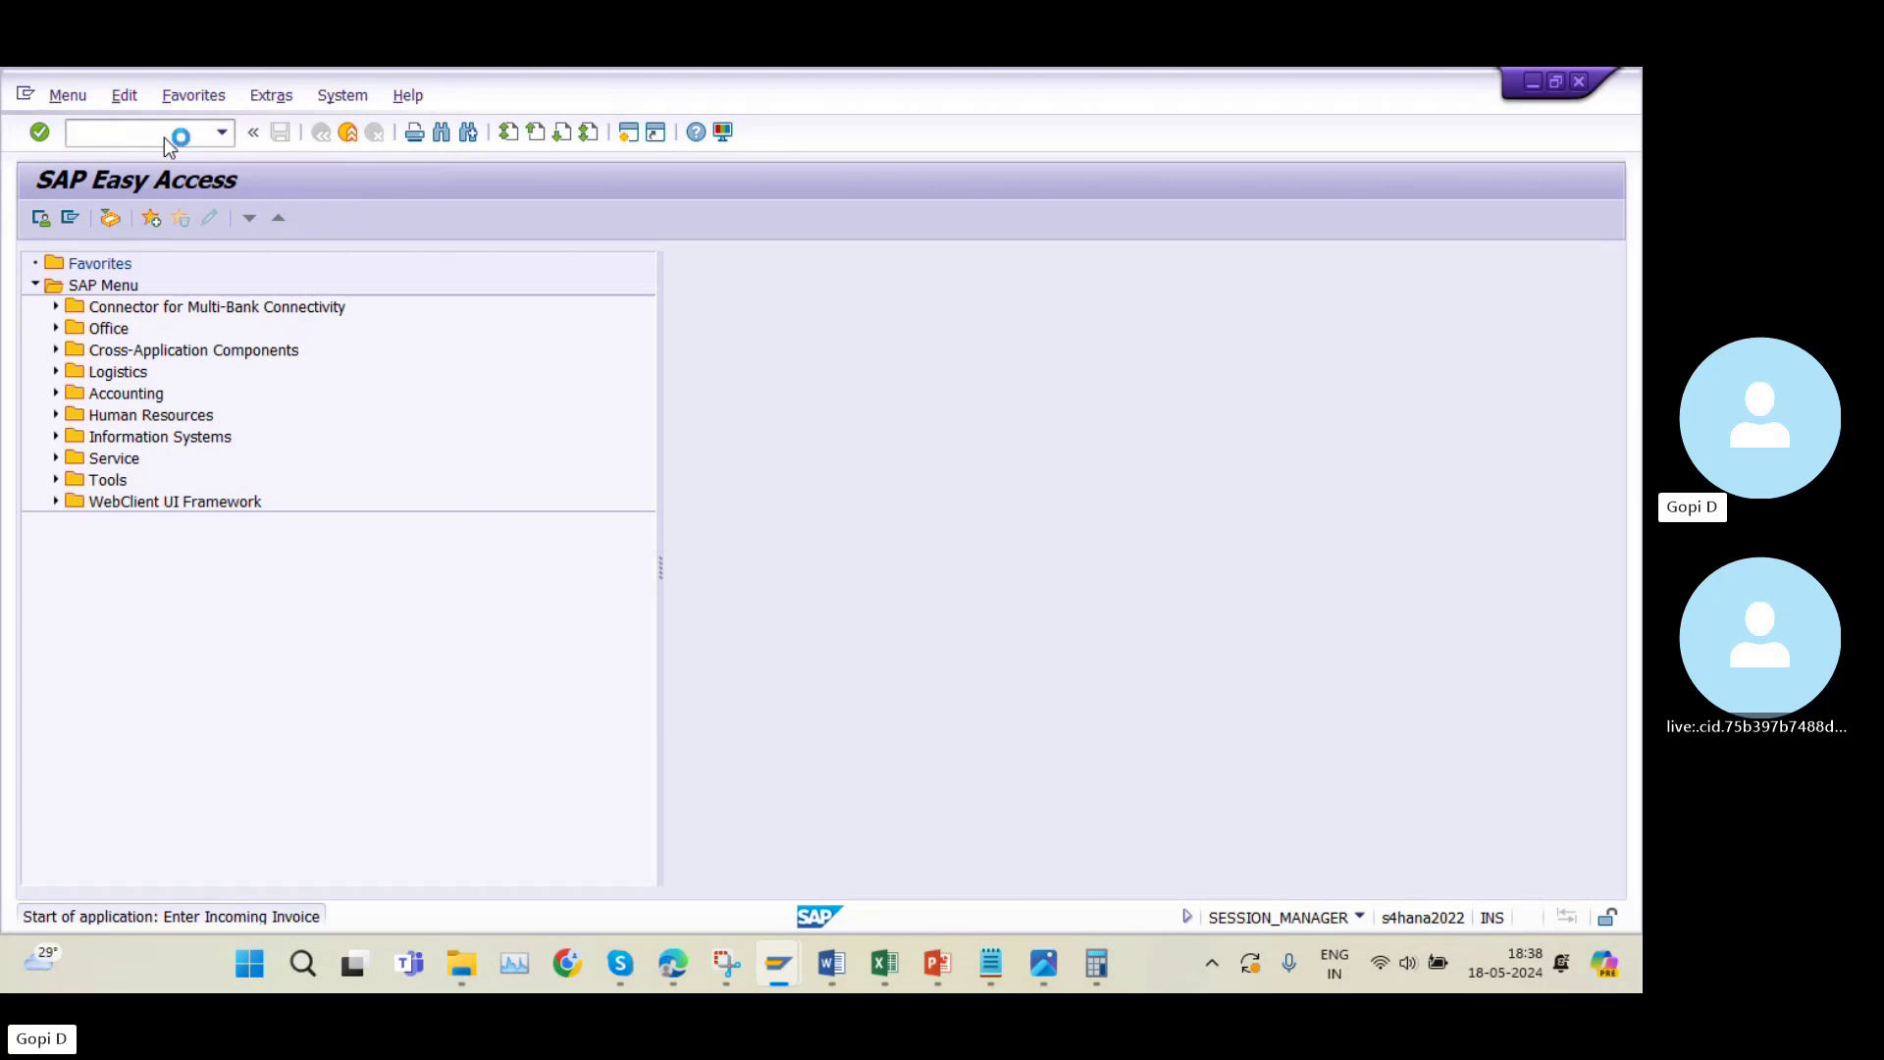
Check the tracker's Invoice Receipt step in B9, then minimize Excel.
mouse_move(884, 963)
click(864, 785)
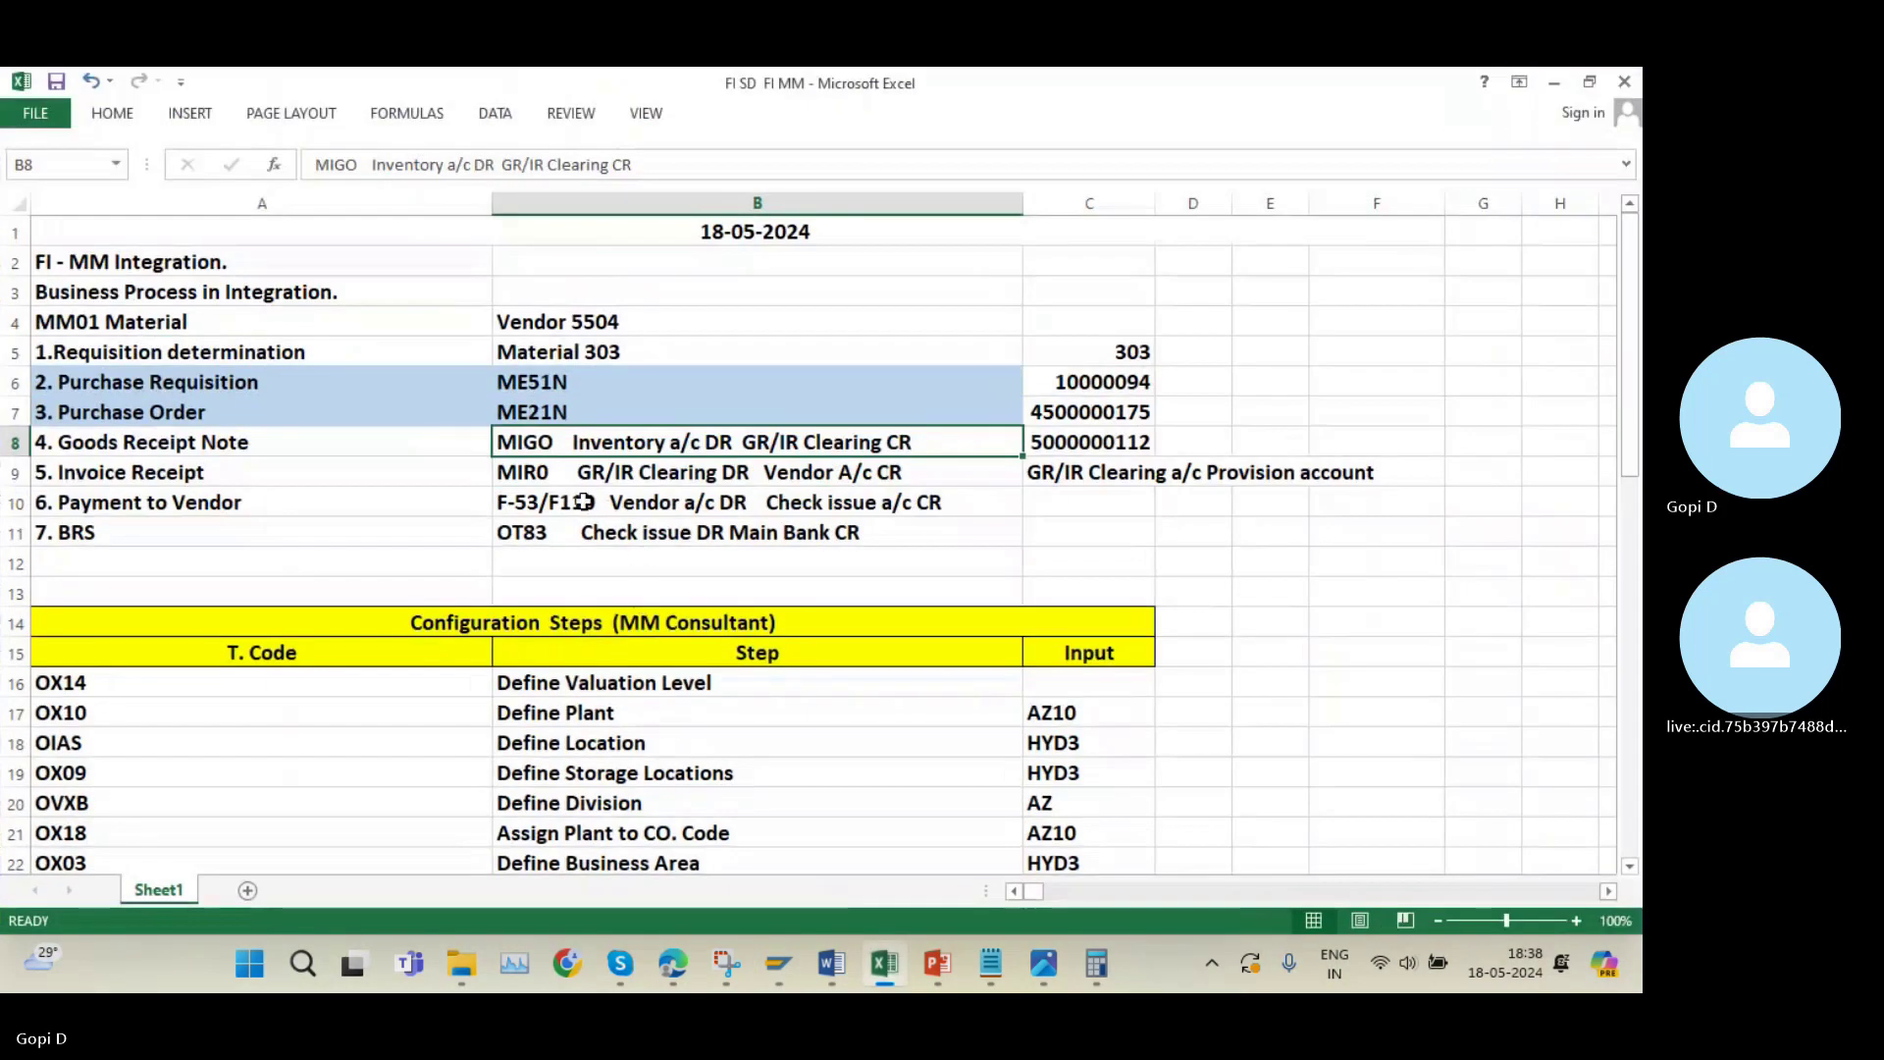
click(633, 475)
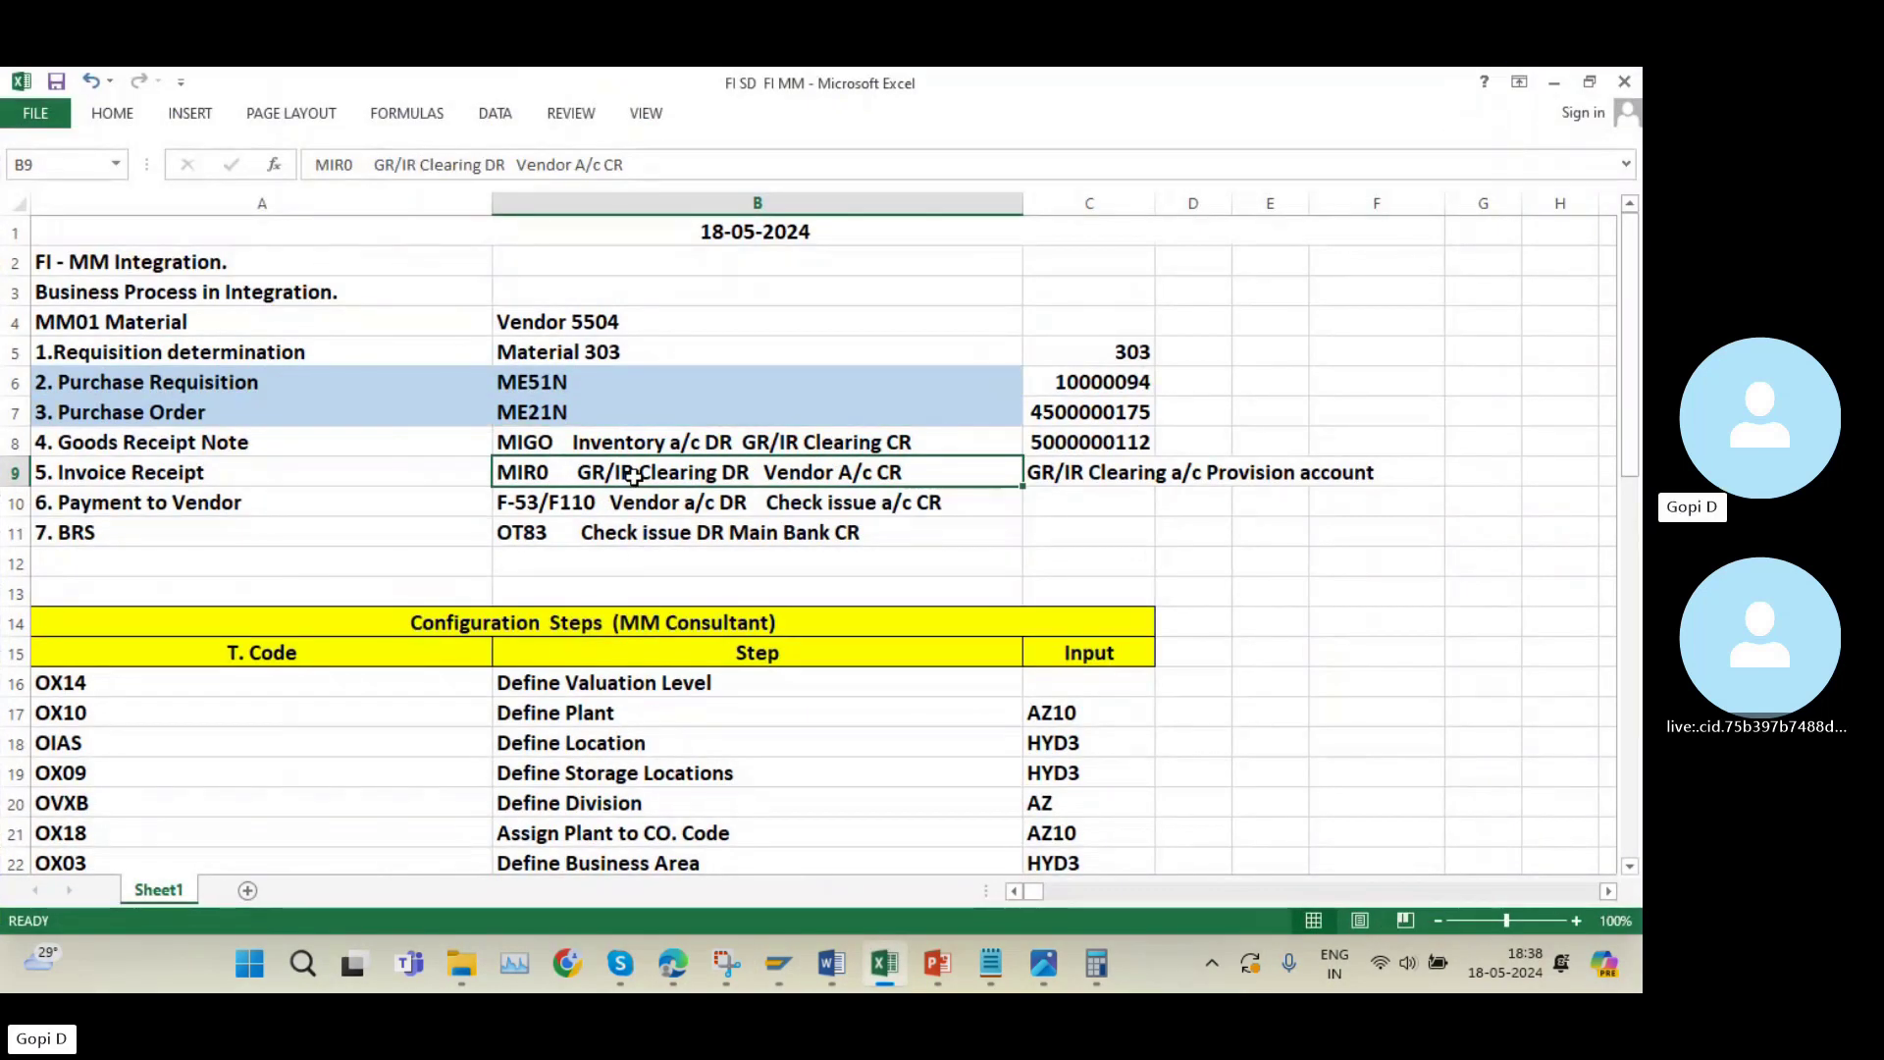
click(1554, 82)
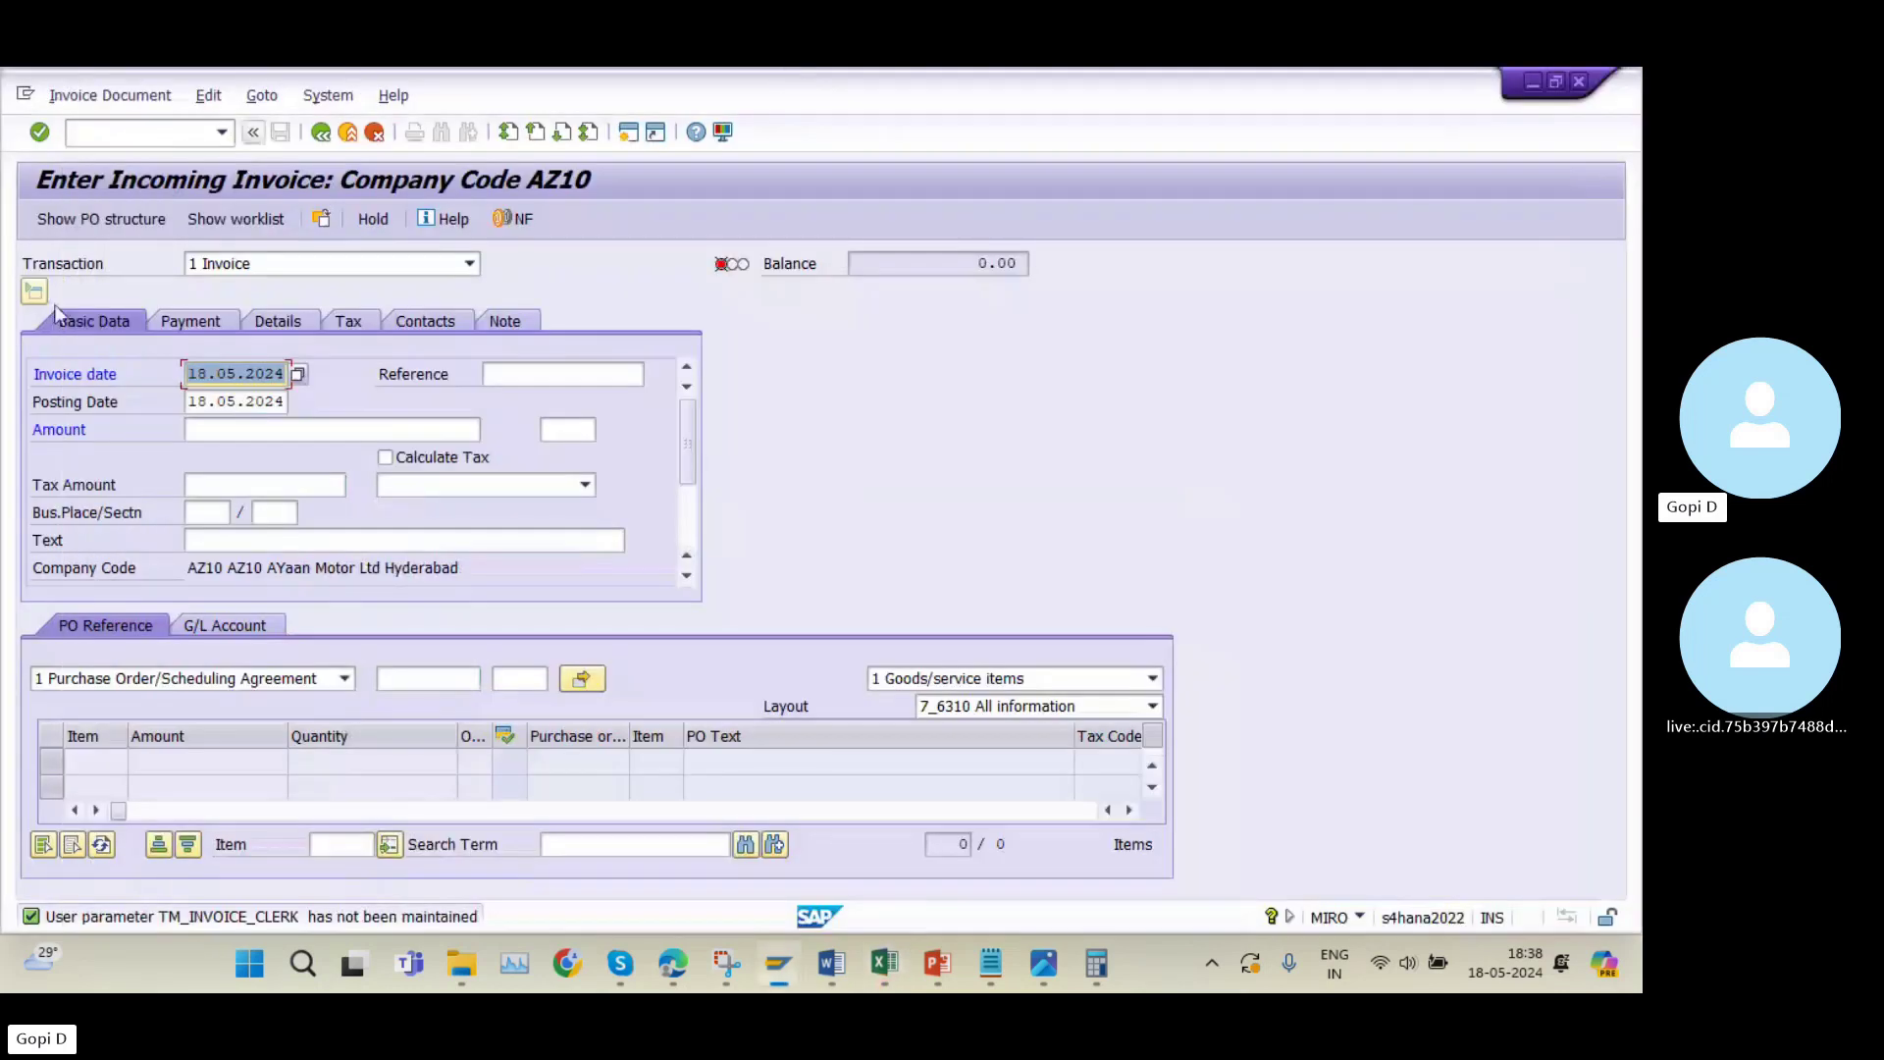
Enter invoice amount 150000 and change invoice and posting dates to 18.04.2024.
click(271, 428)
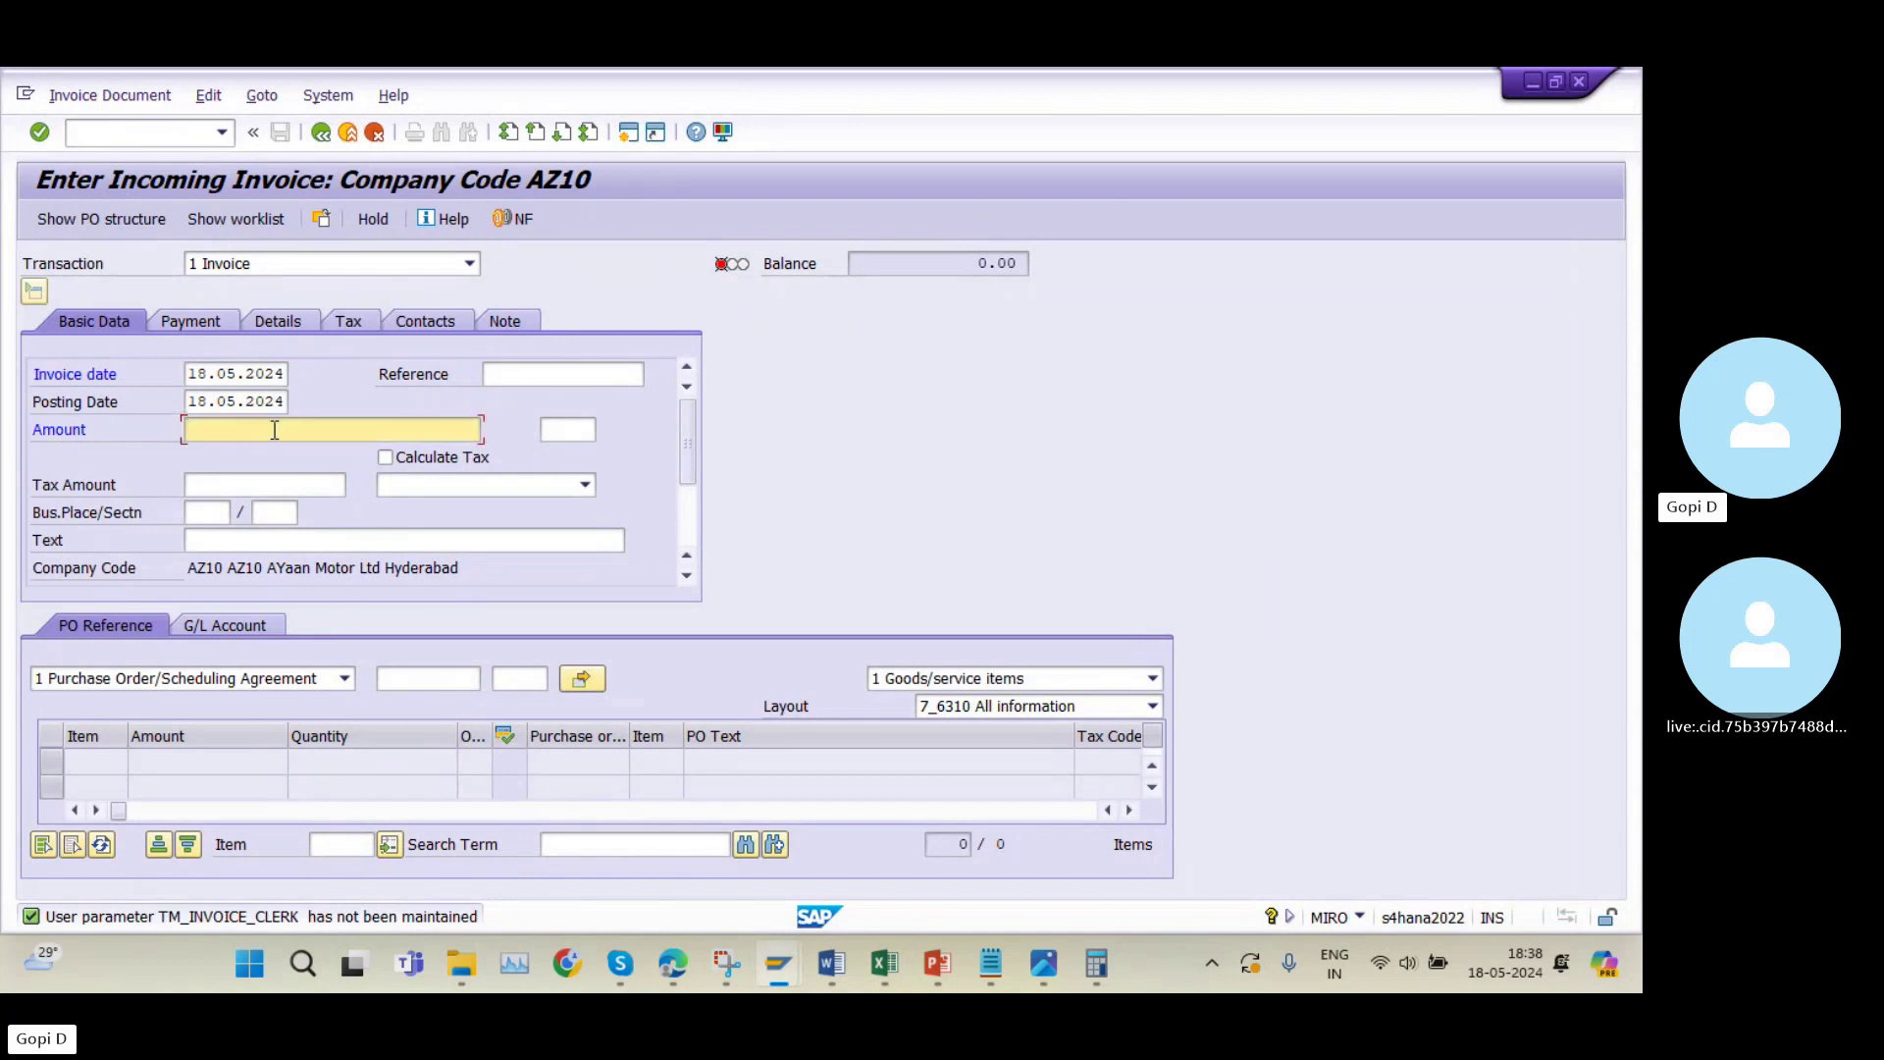
text(15)
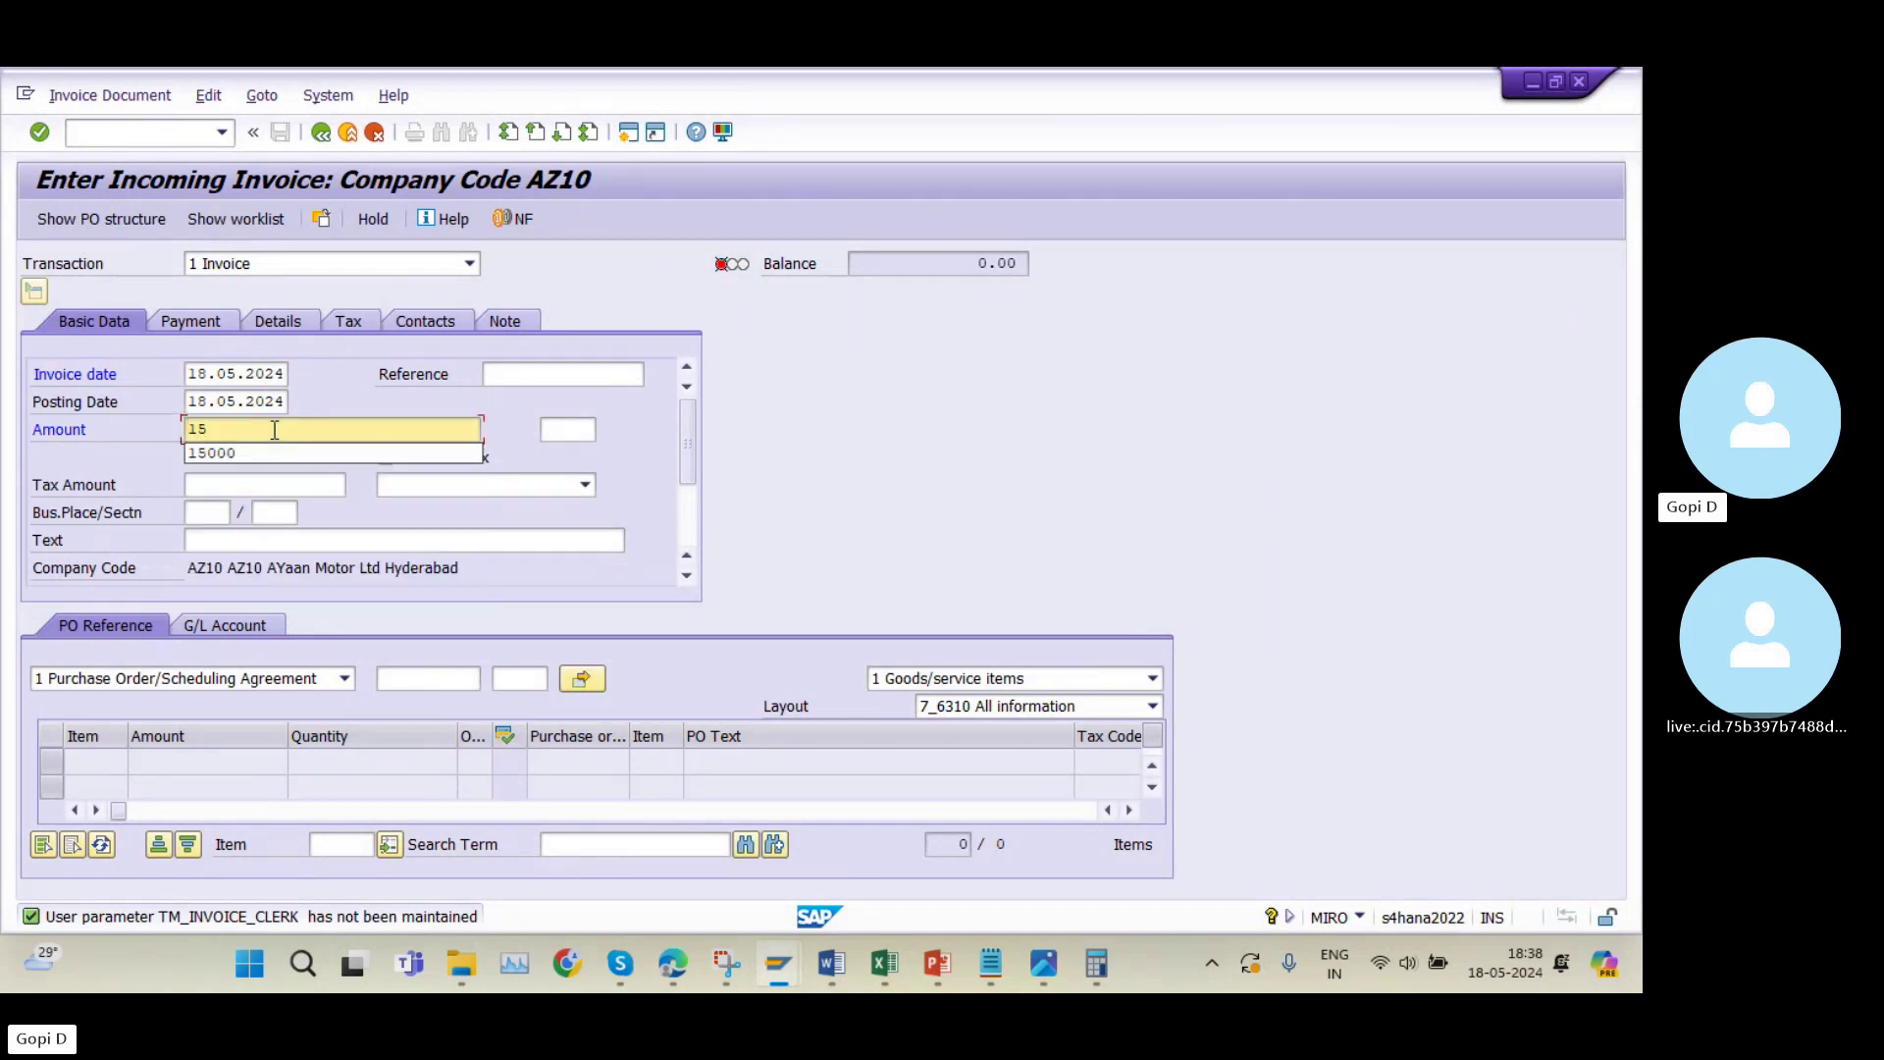
text(0000)
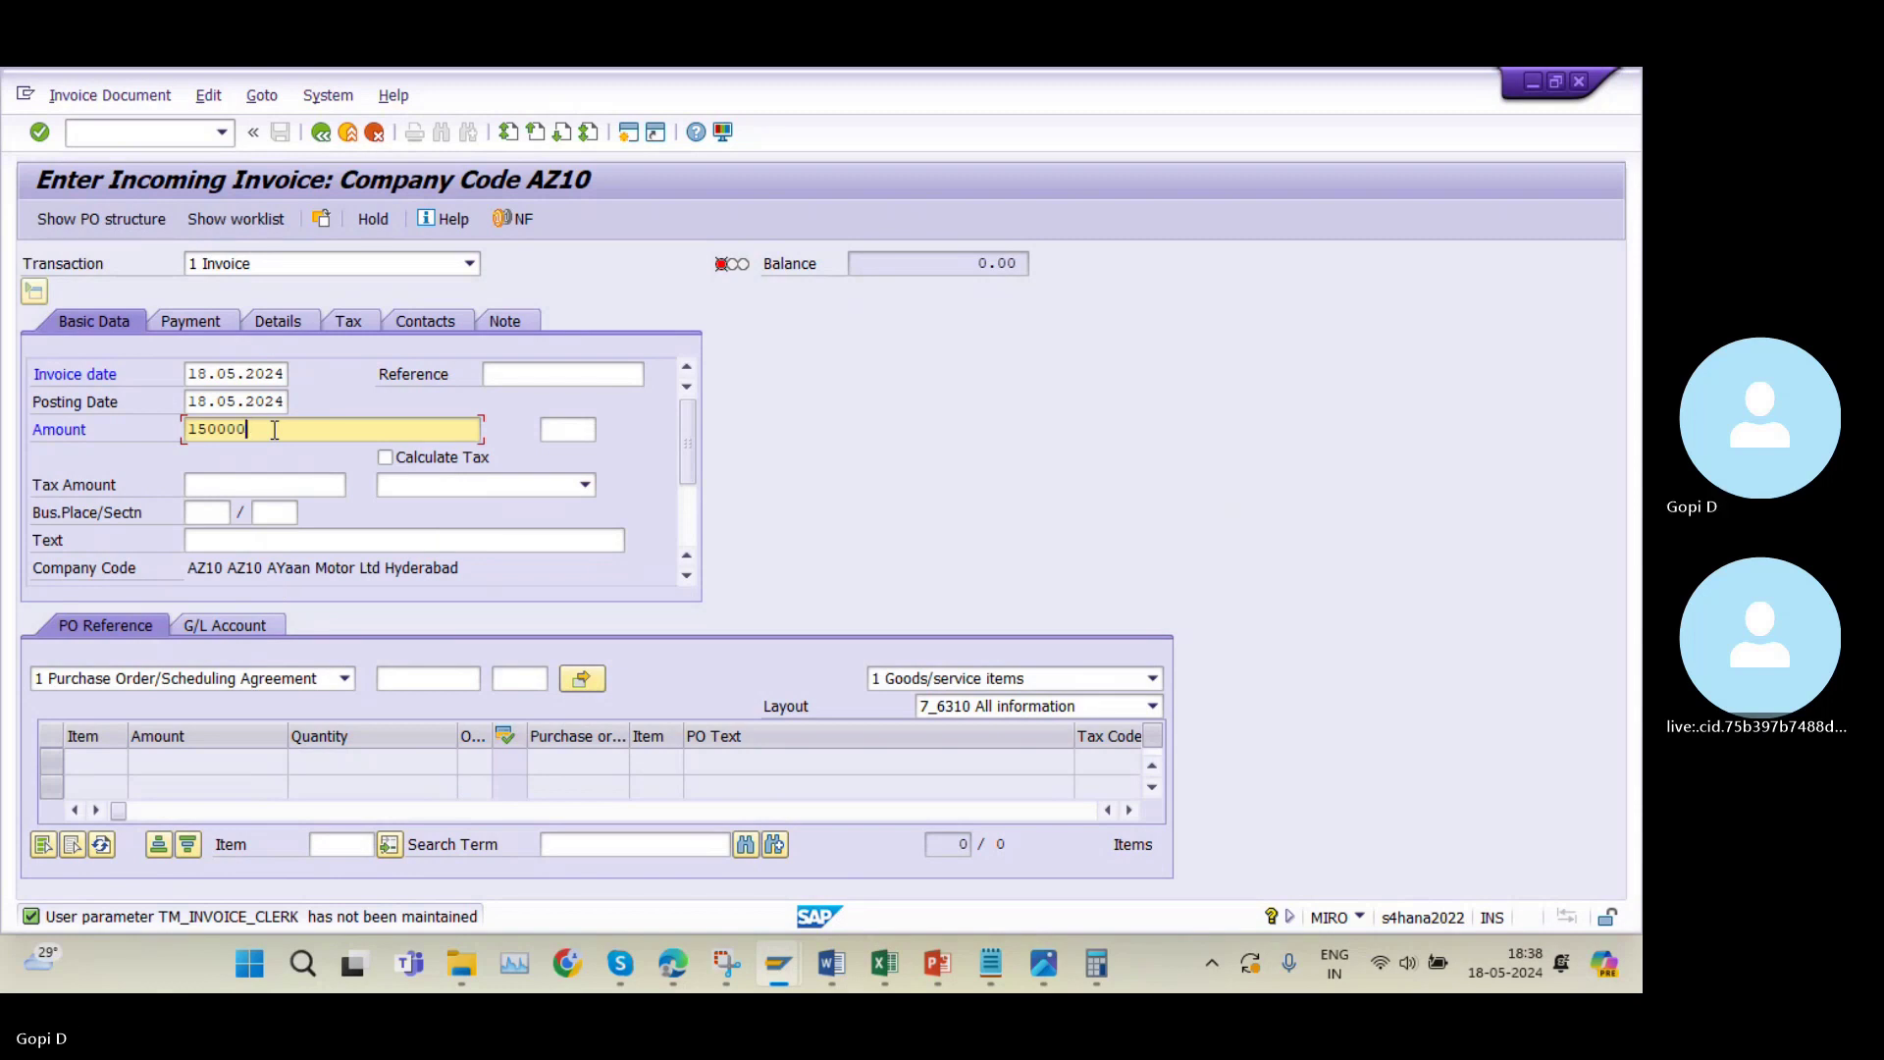
click(237, 373)
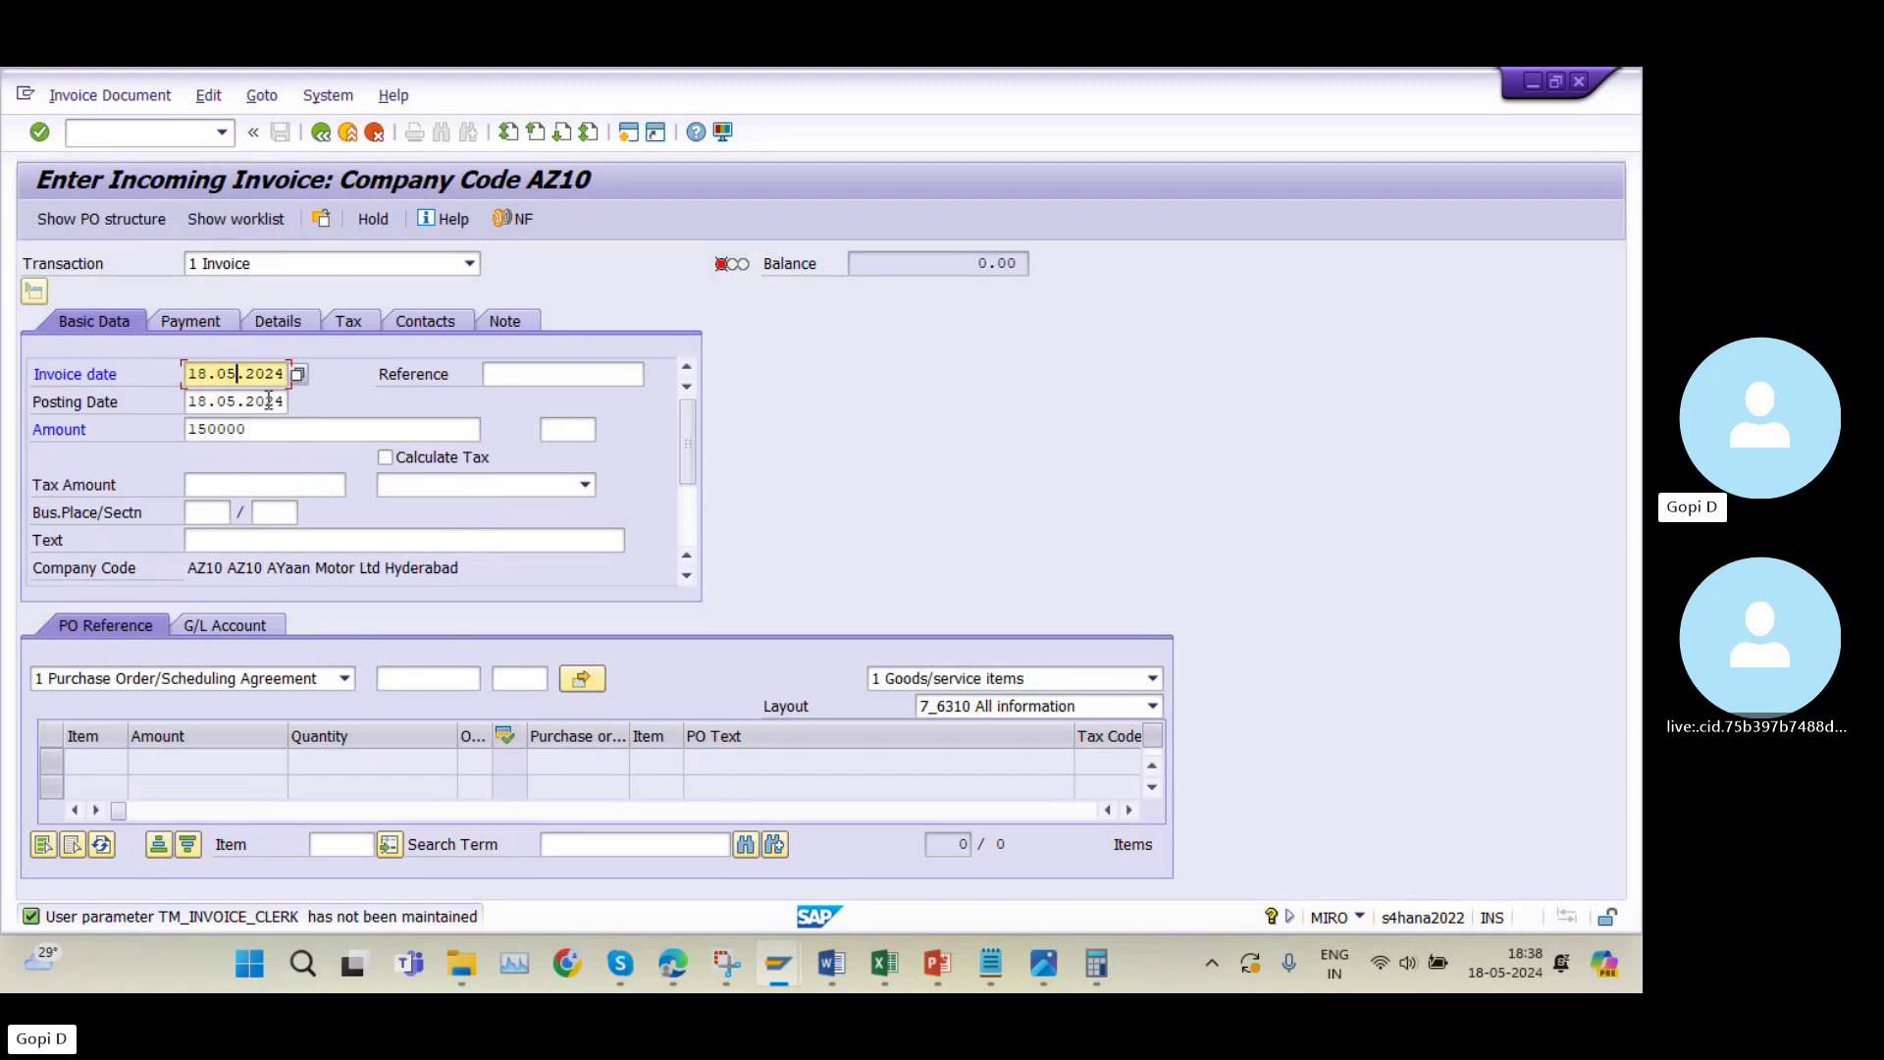
key(BackSpace)
text(4)
click(238, 401)
key(BackSpace)
text(4)
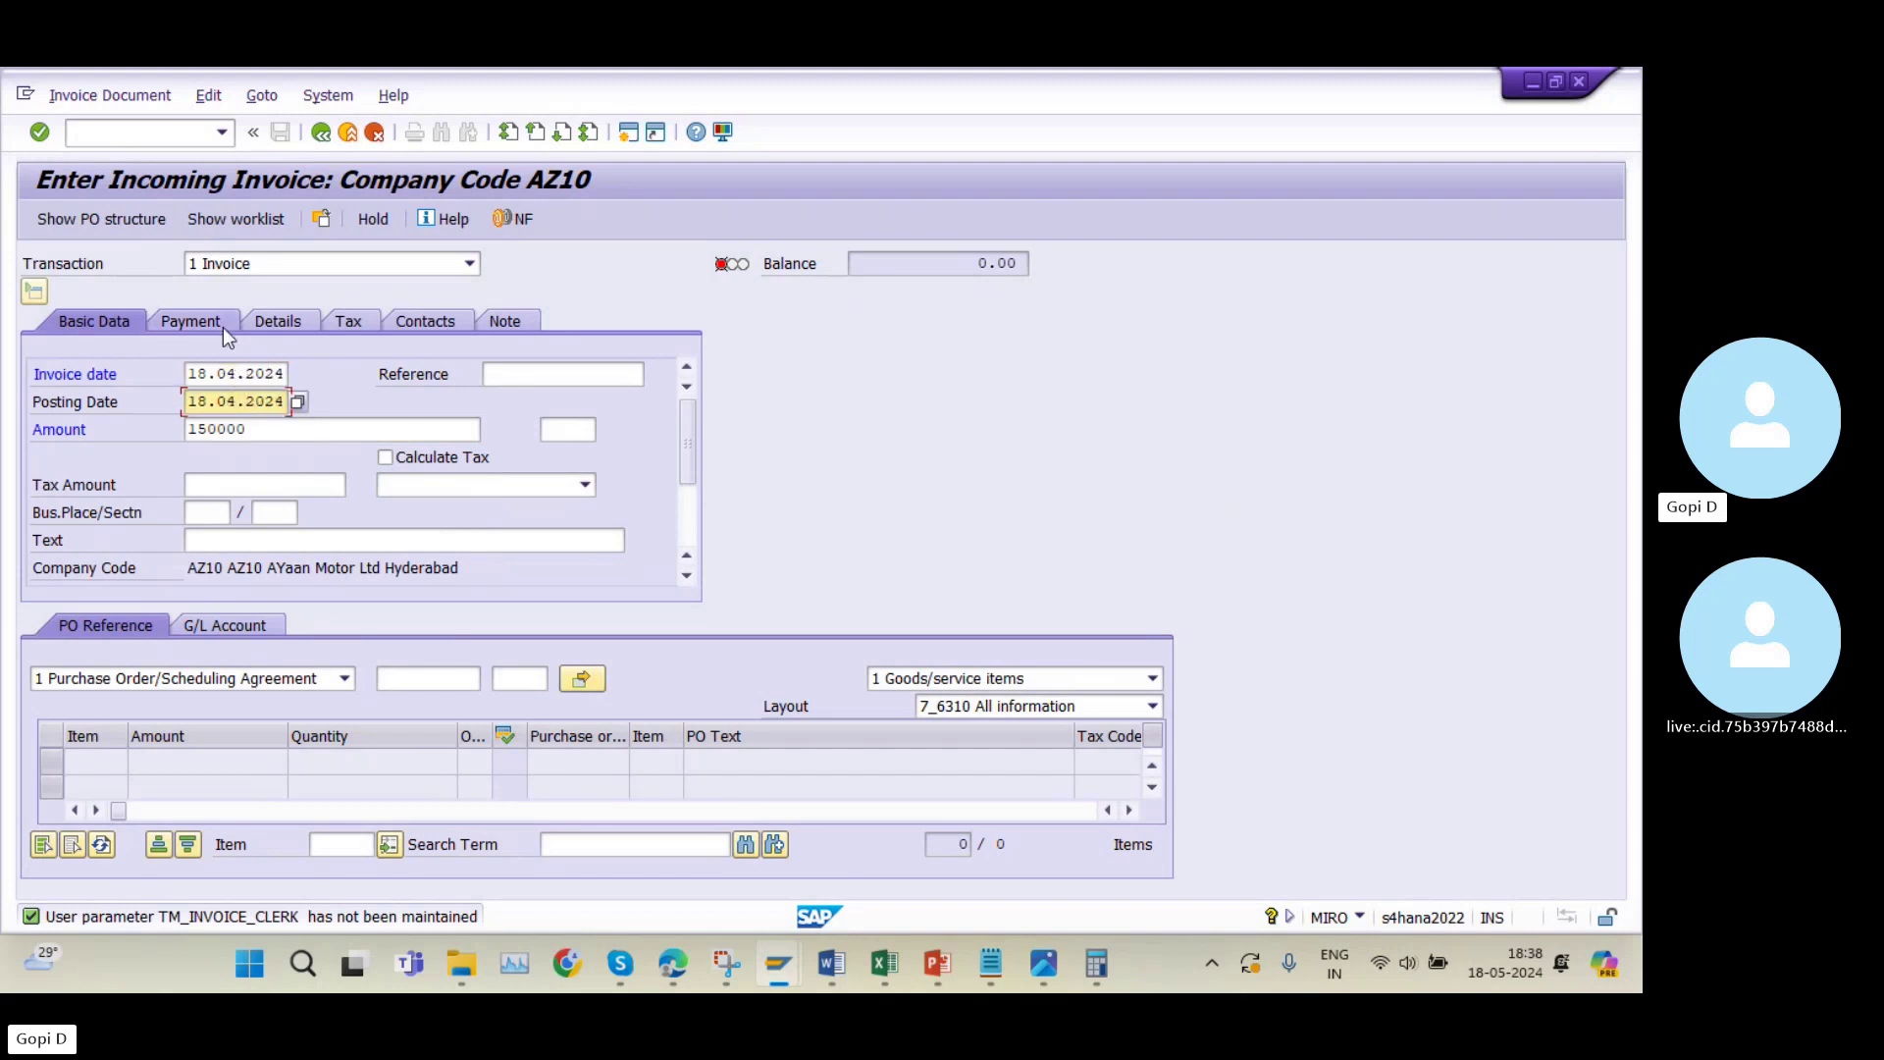
key(Return)
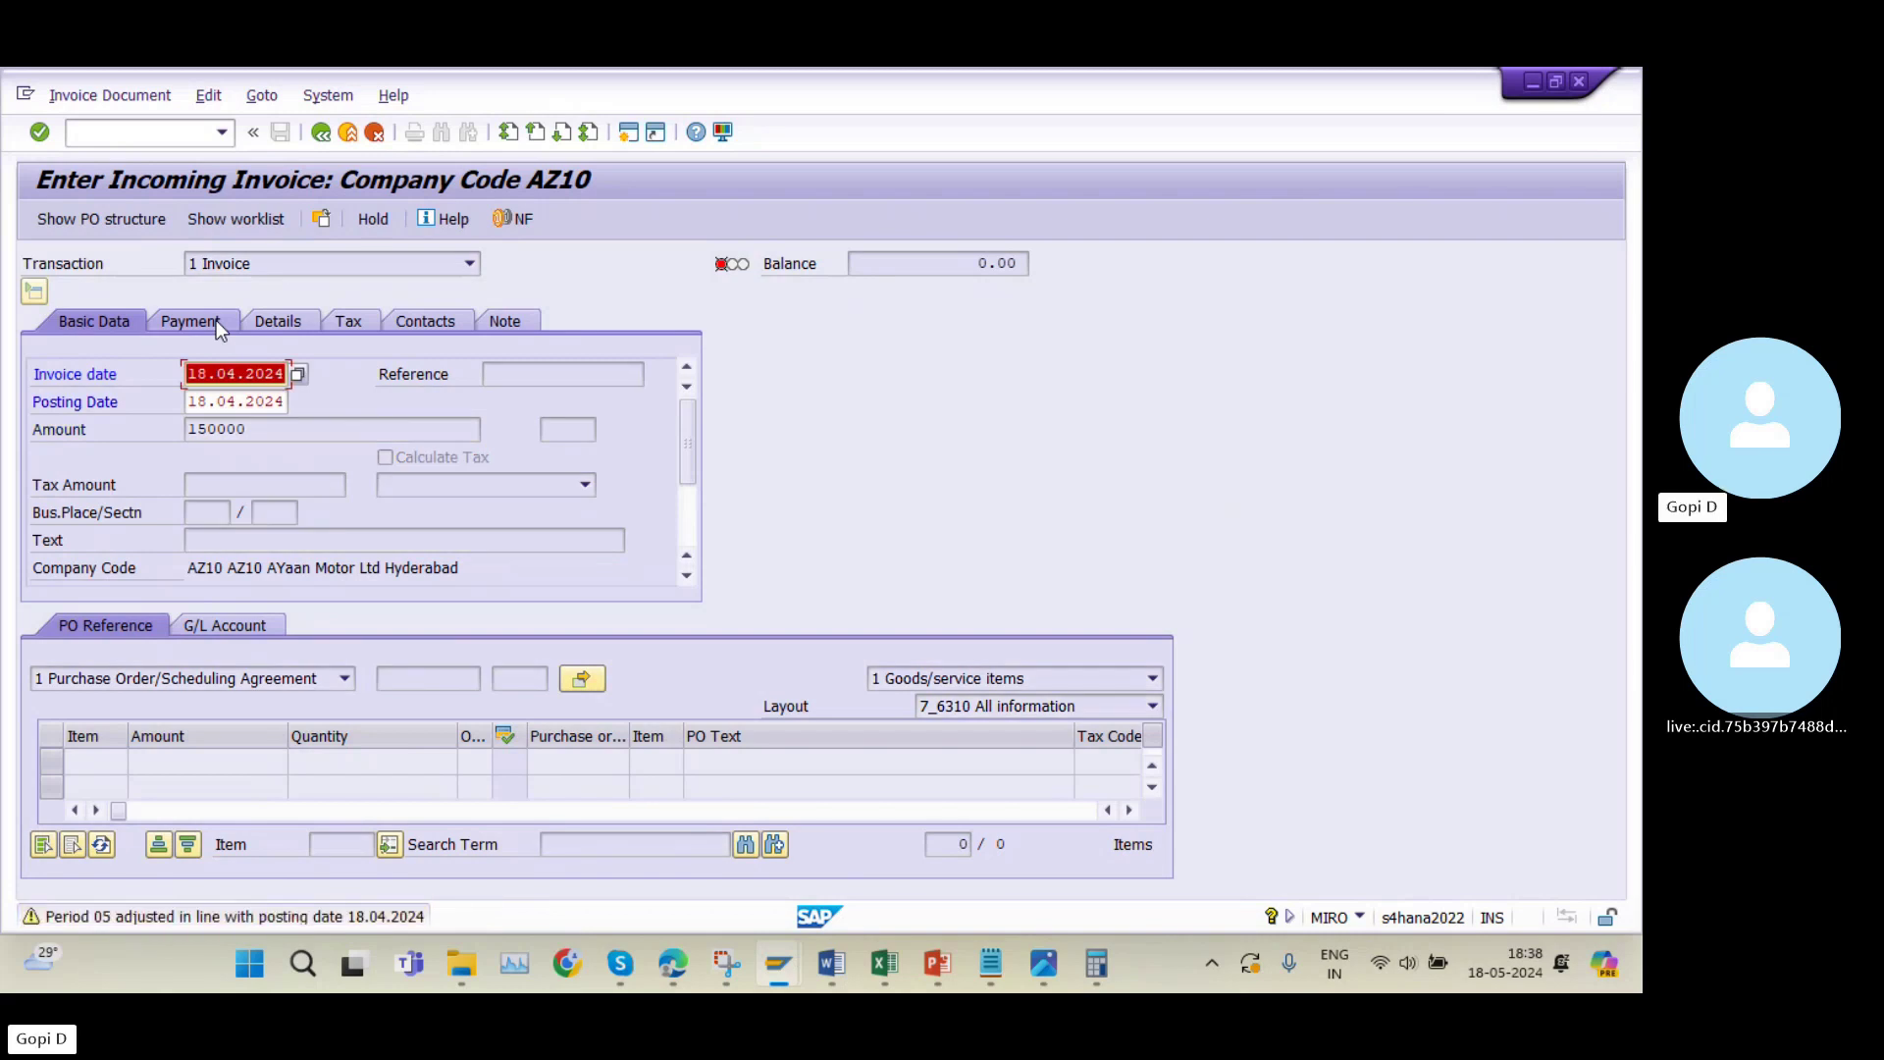
Set baseline date 18.04.2024 on the Payment tab, accepting the past-due warnings.
click(218, 323)
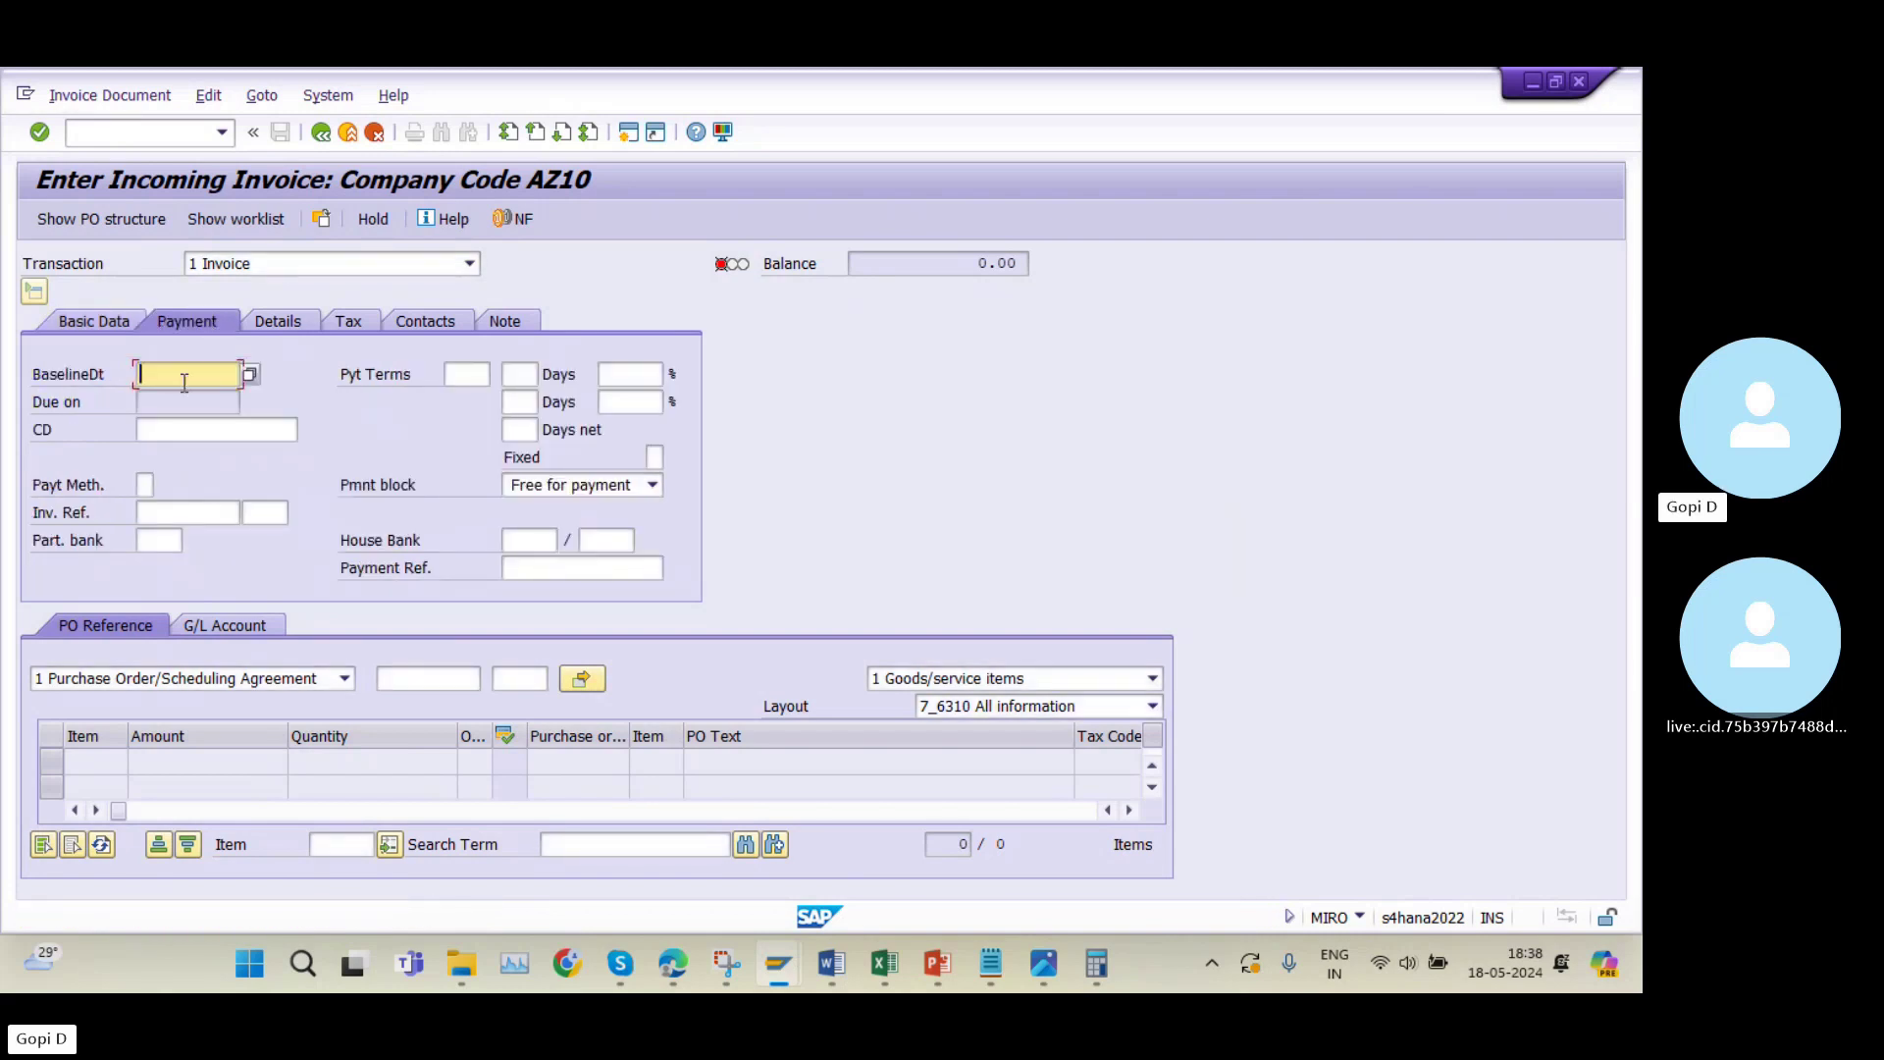
text(18)
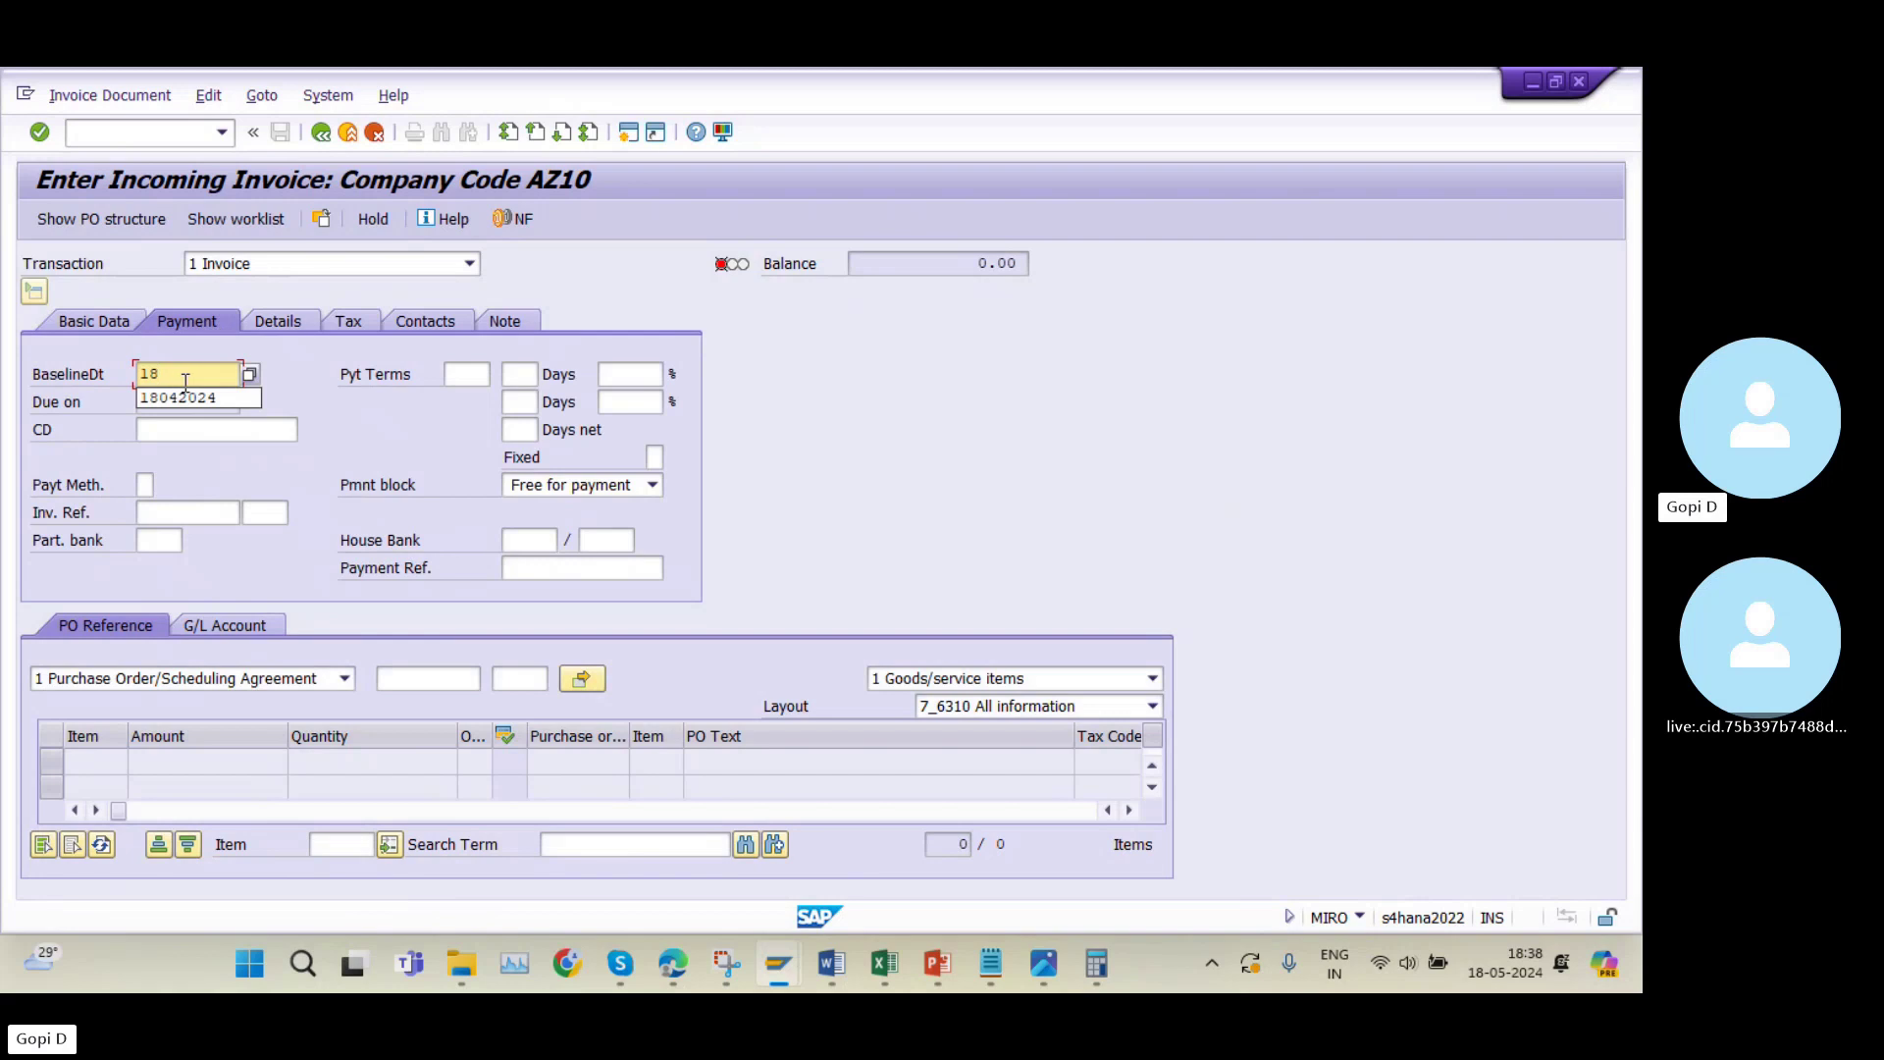
click(230, 401)
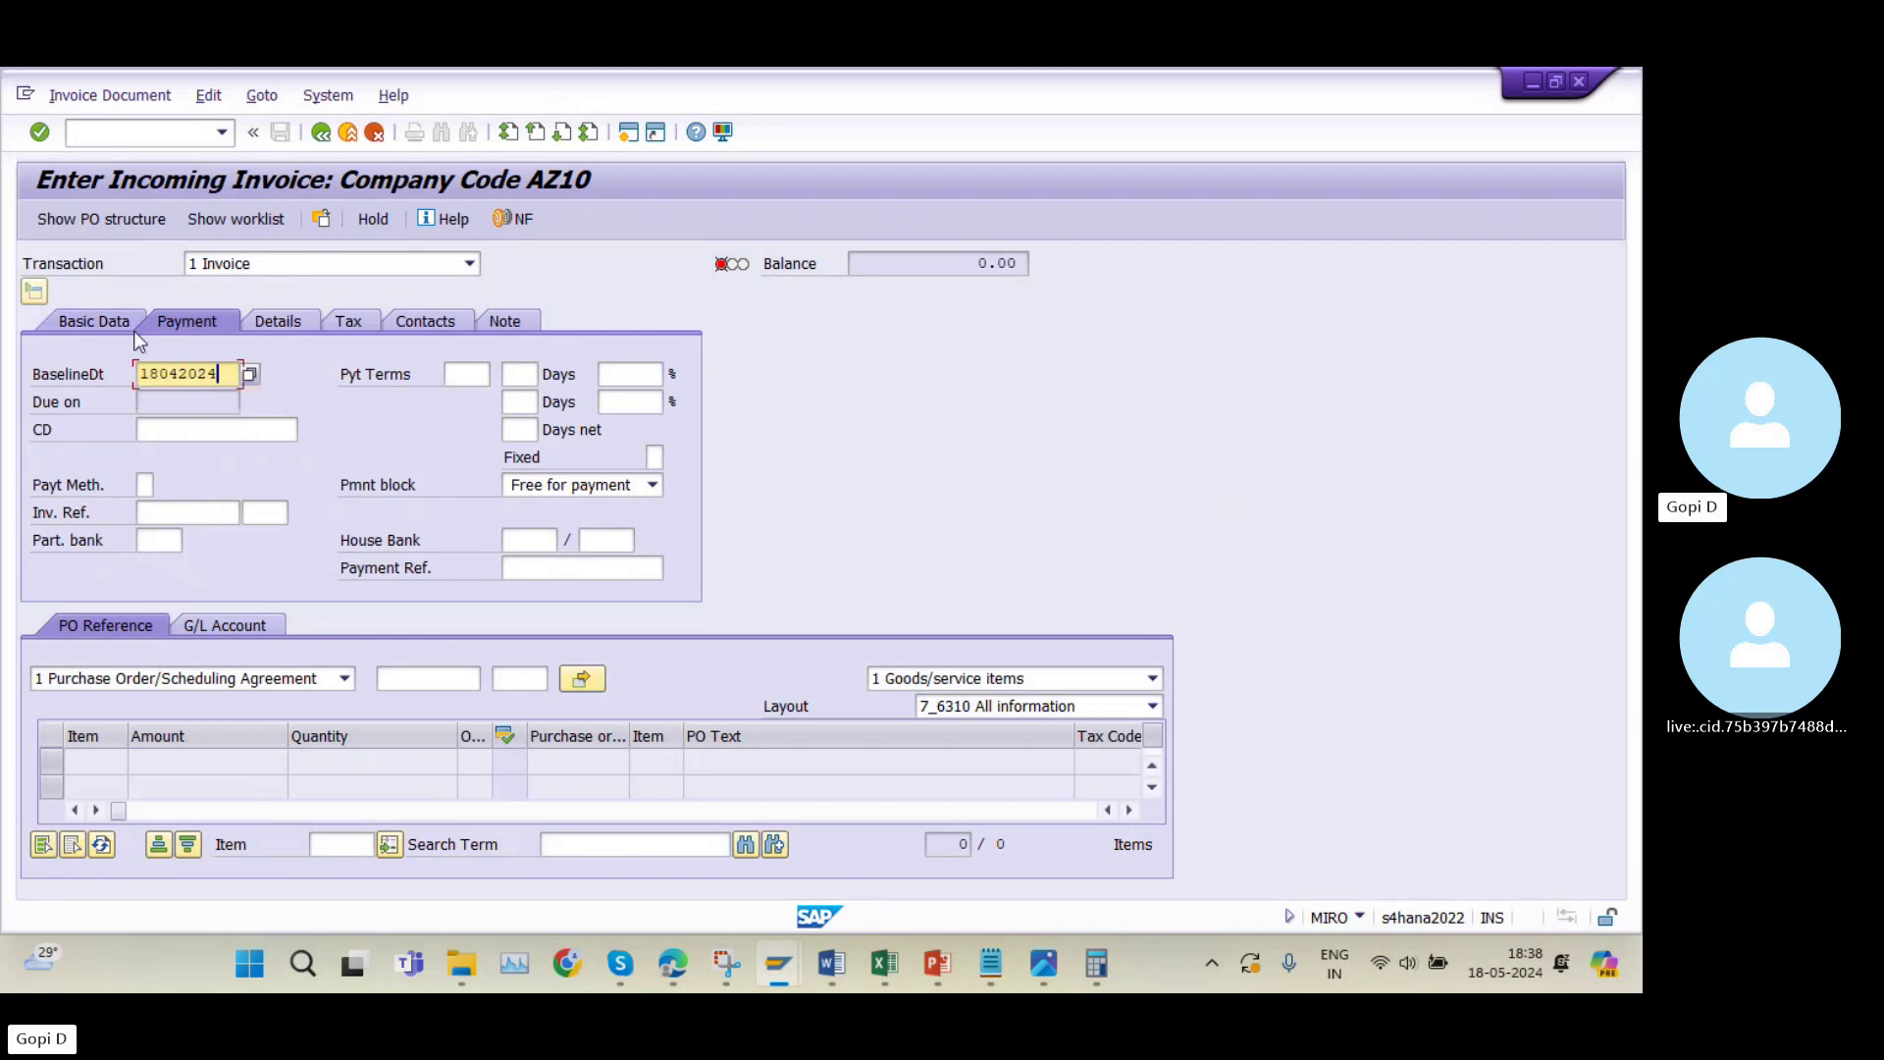
click(238, 626)
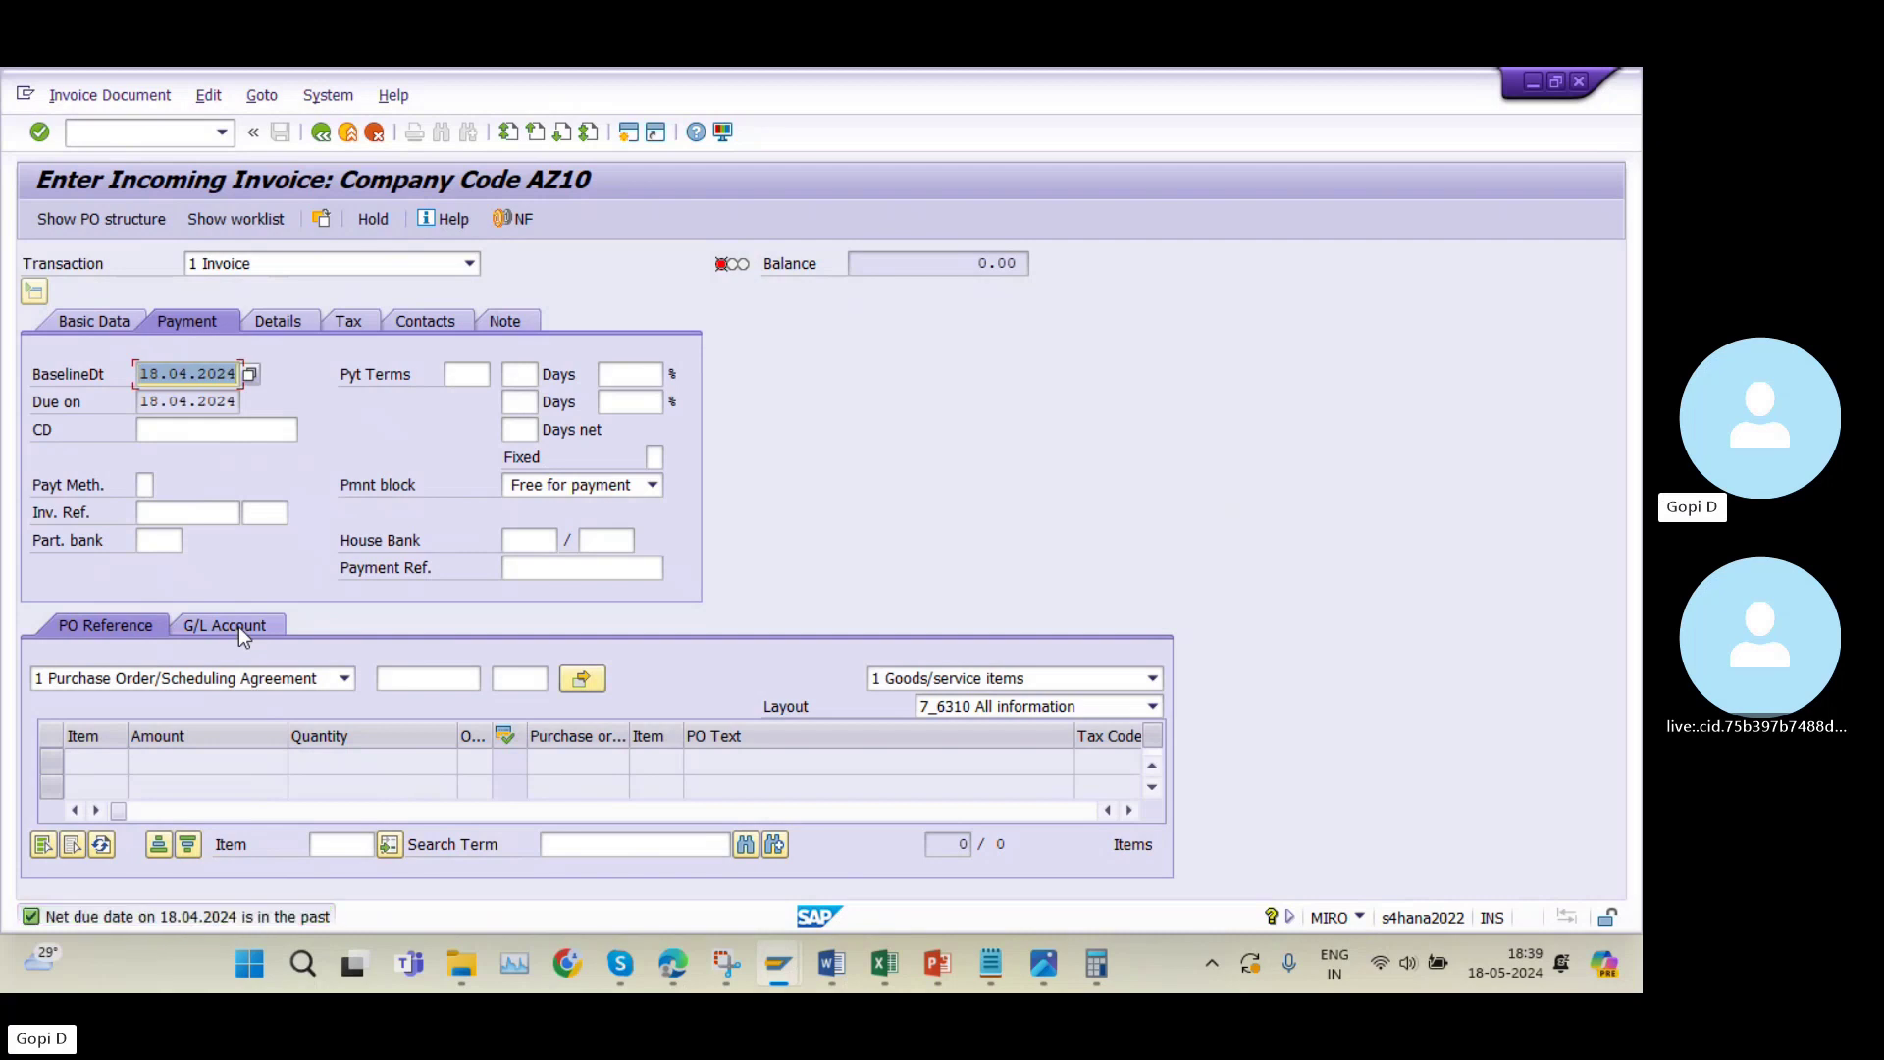
key(Return)
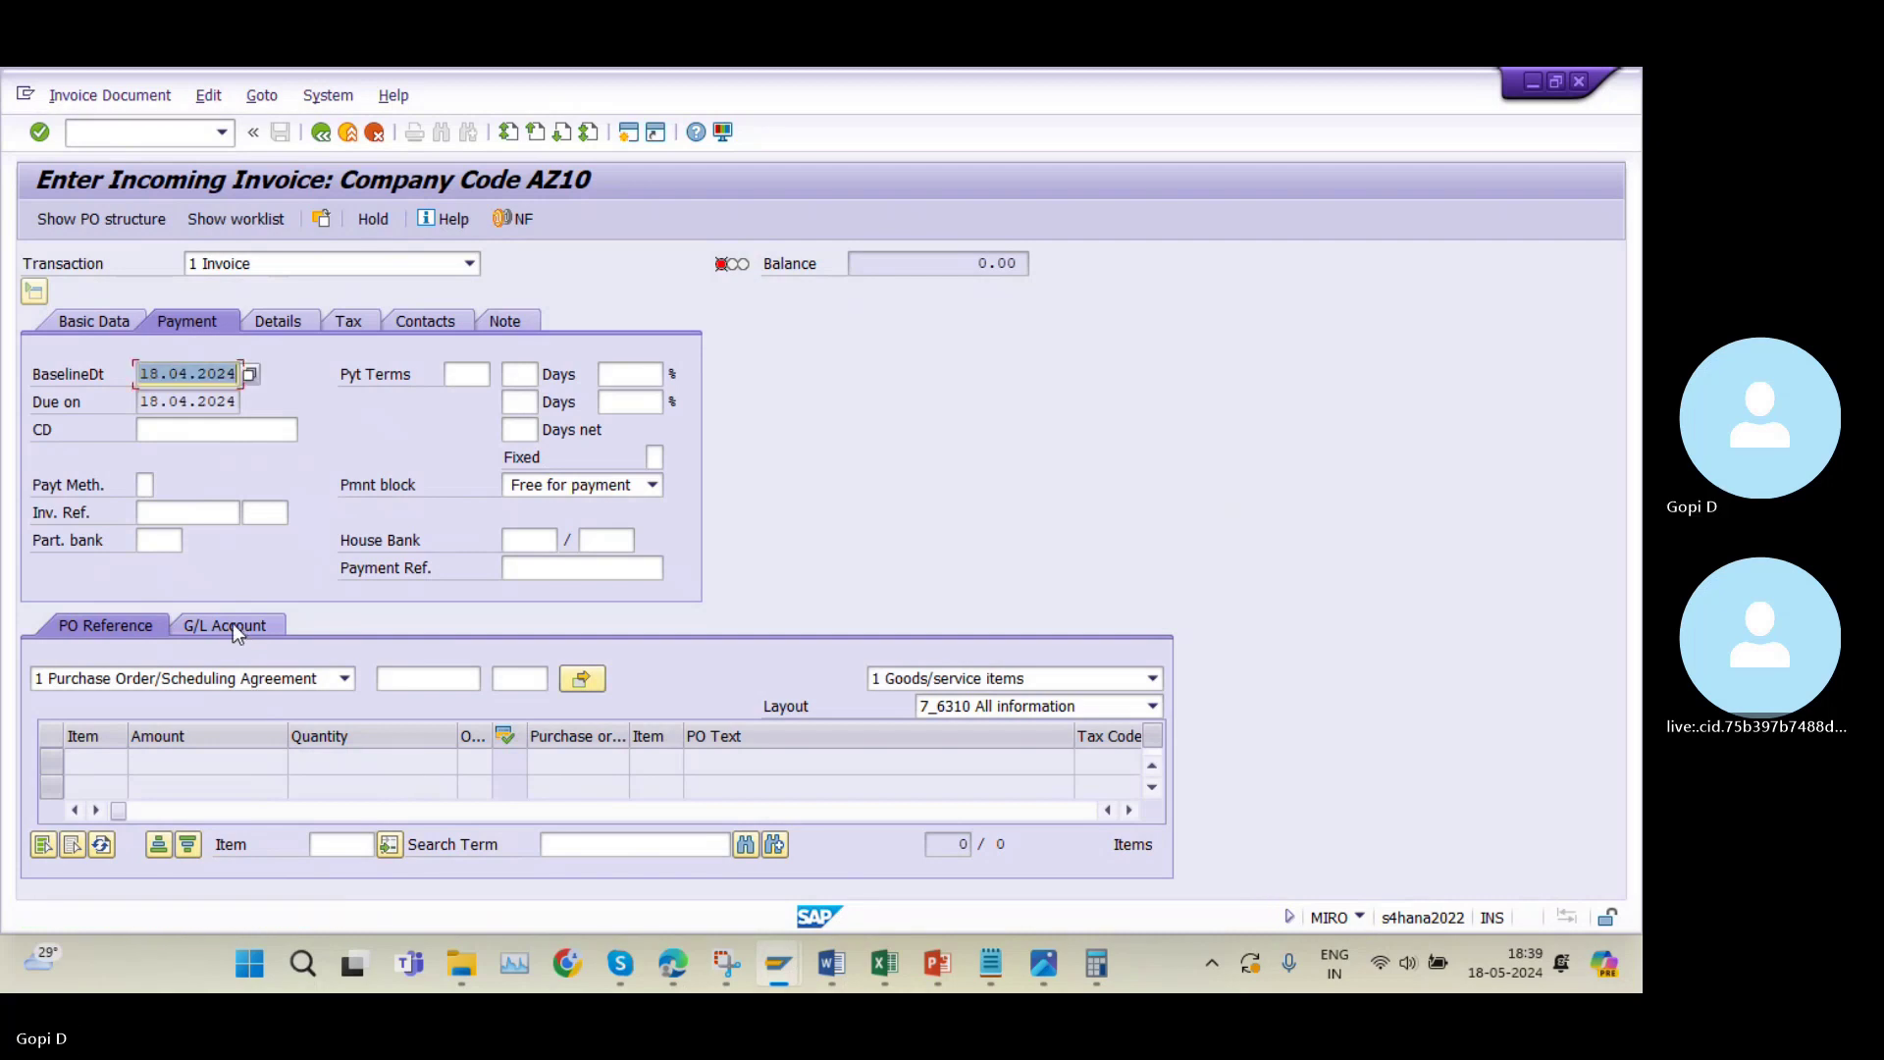
key(Return)
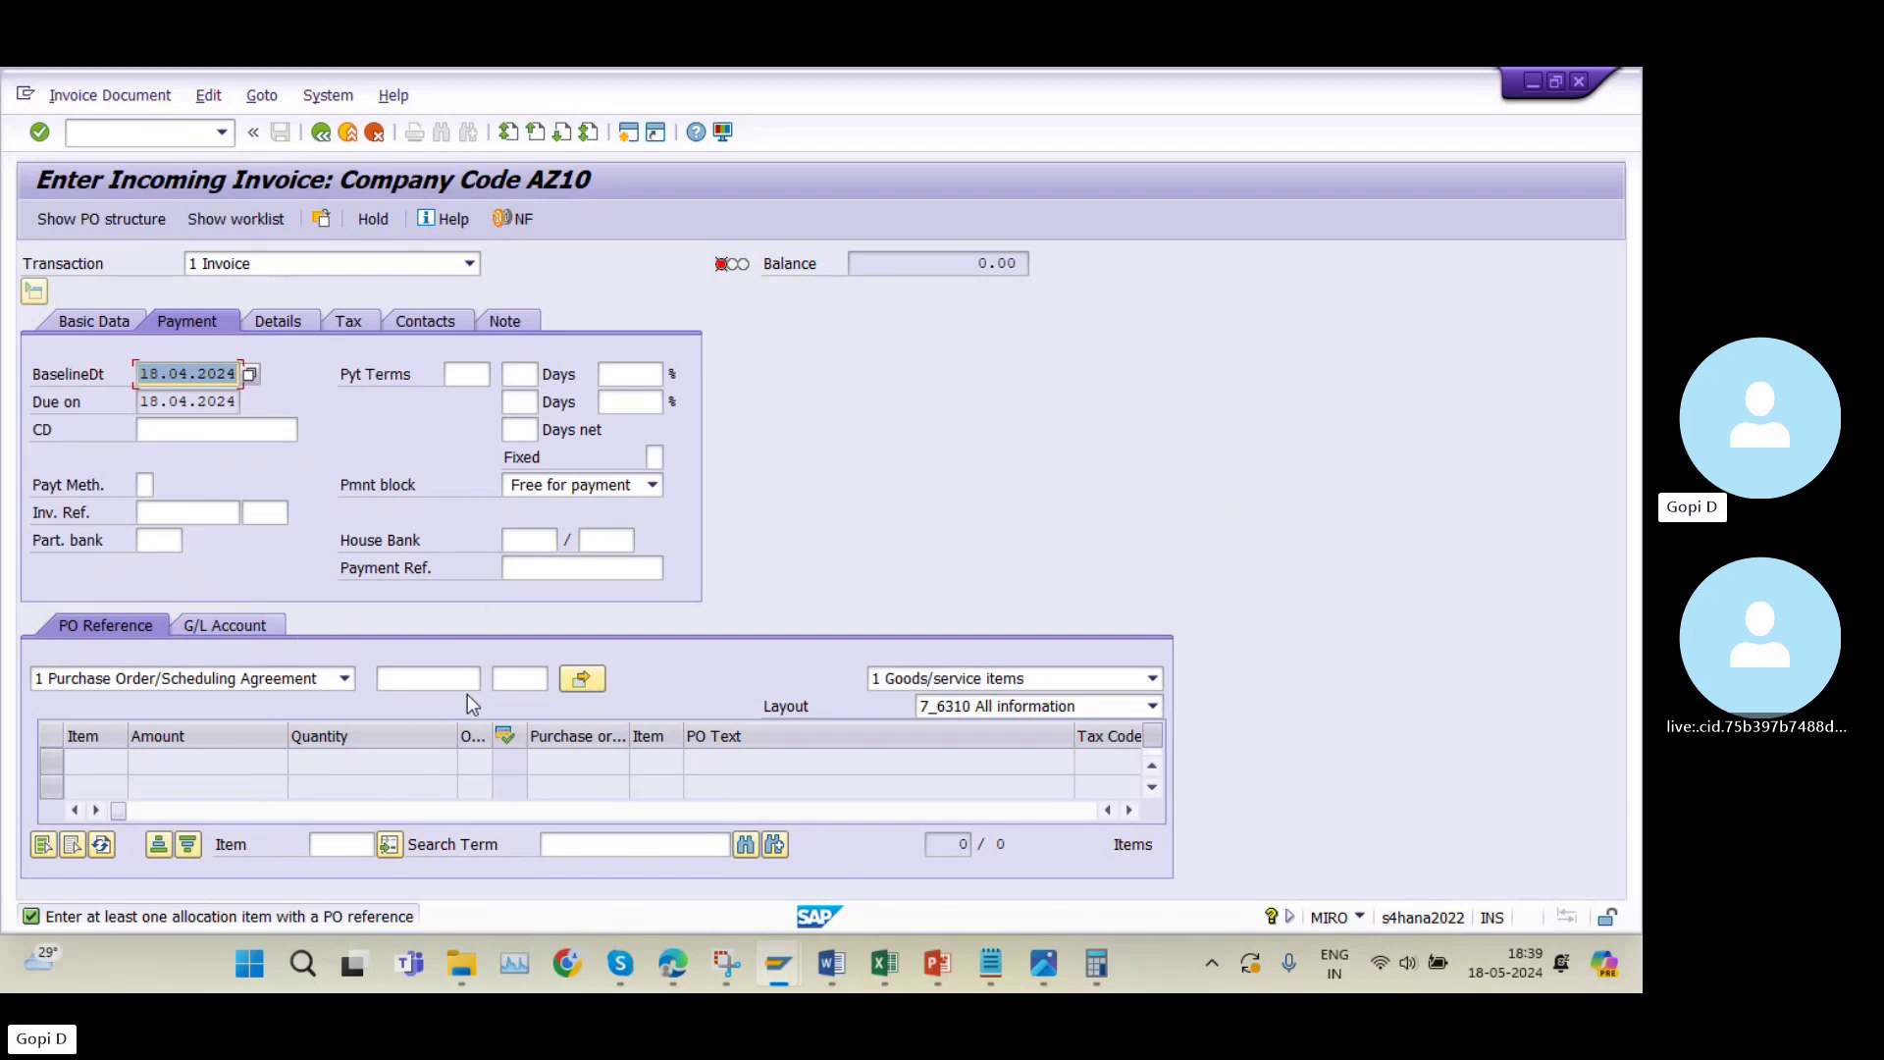
click(417, 669)
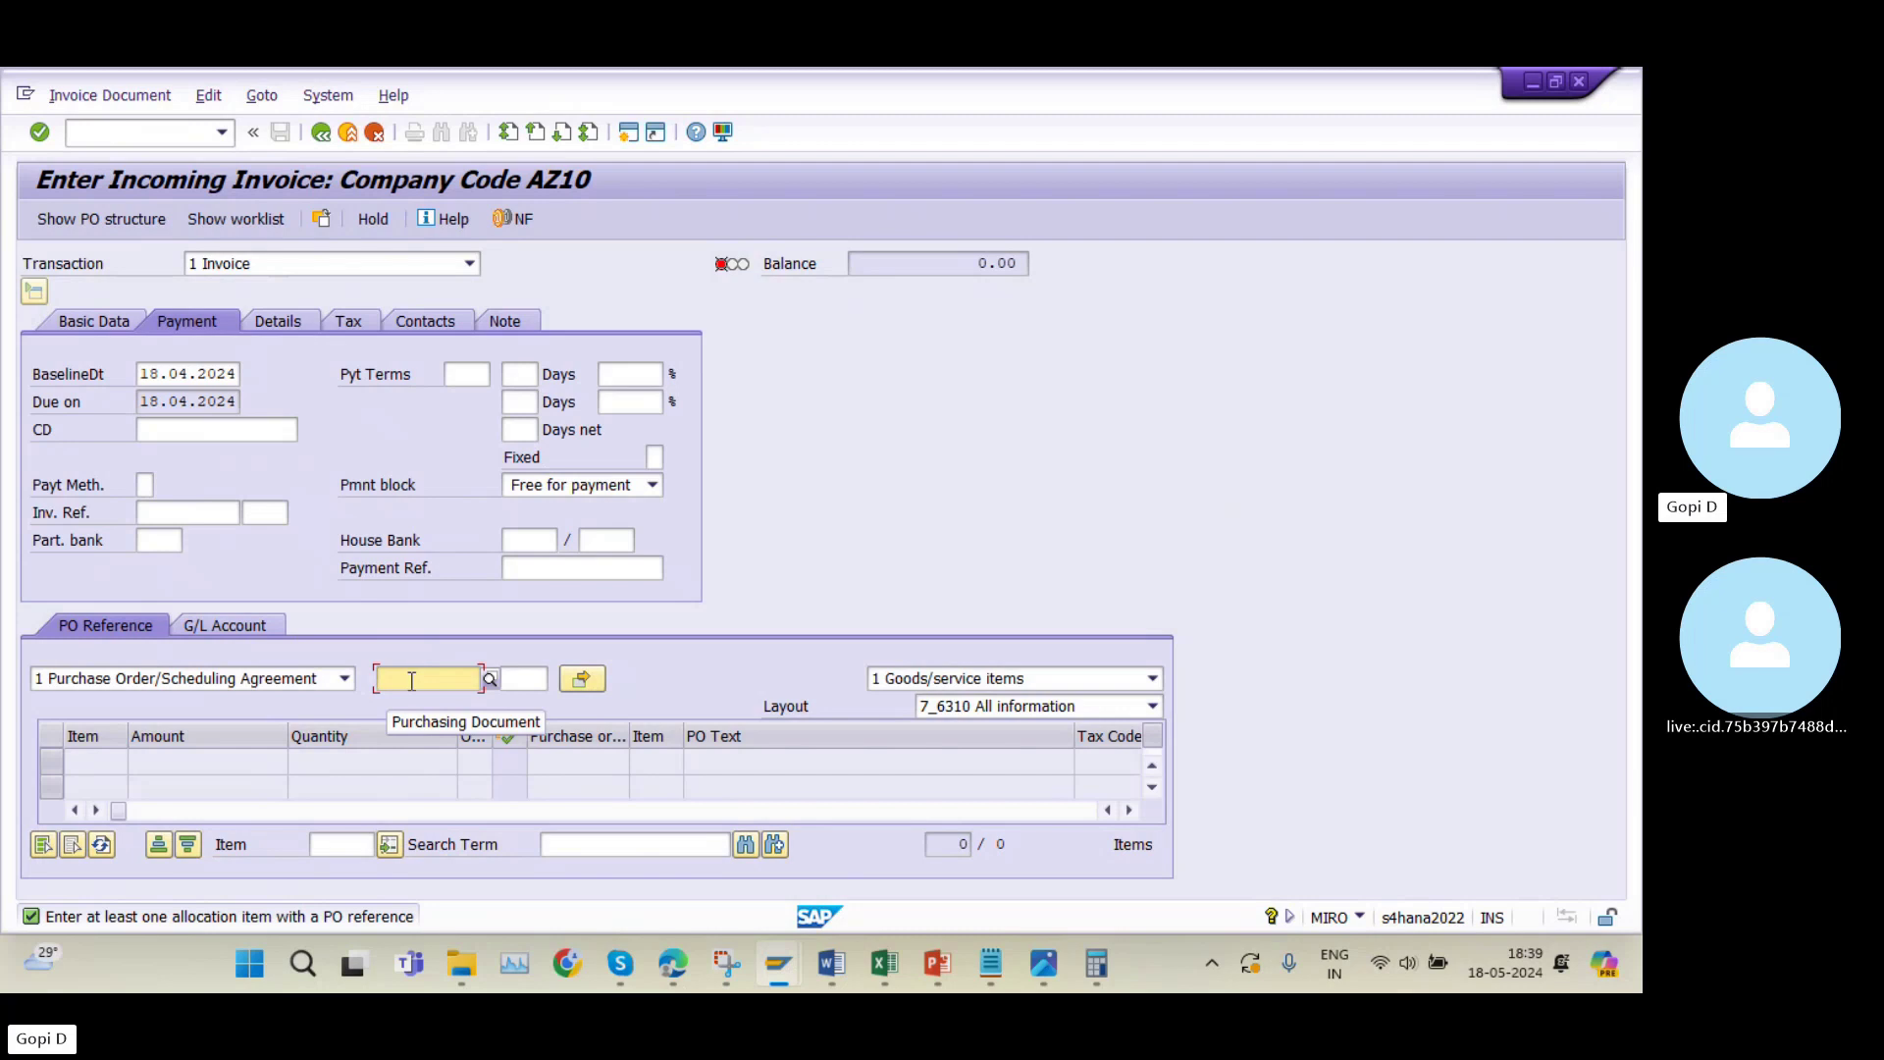
click(885, 964)
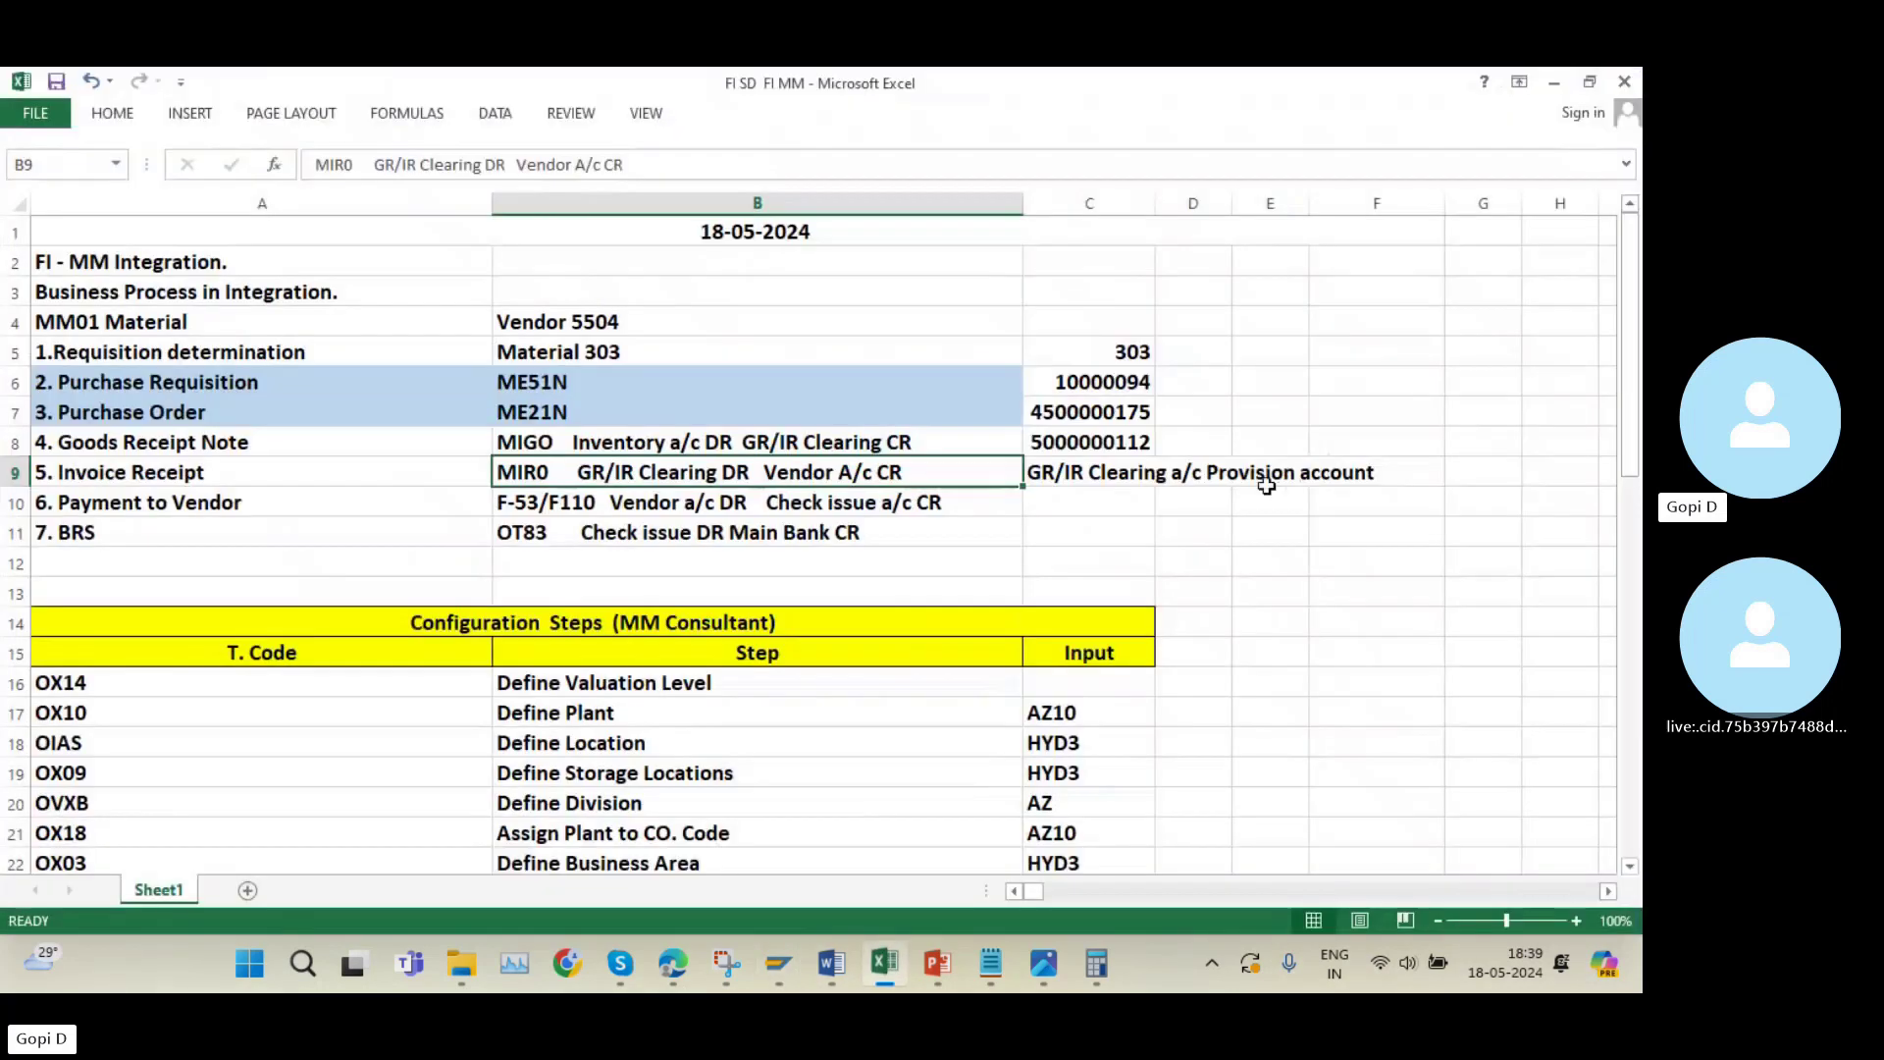
click(1113, 418)
key(ctrl+c)
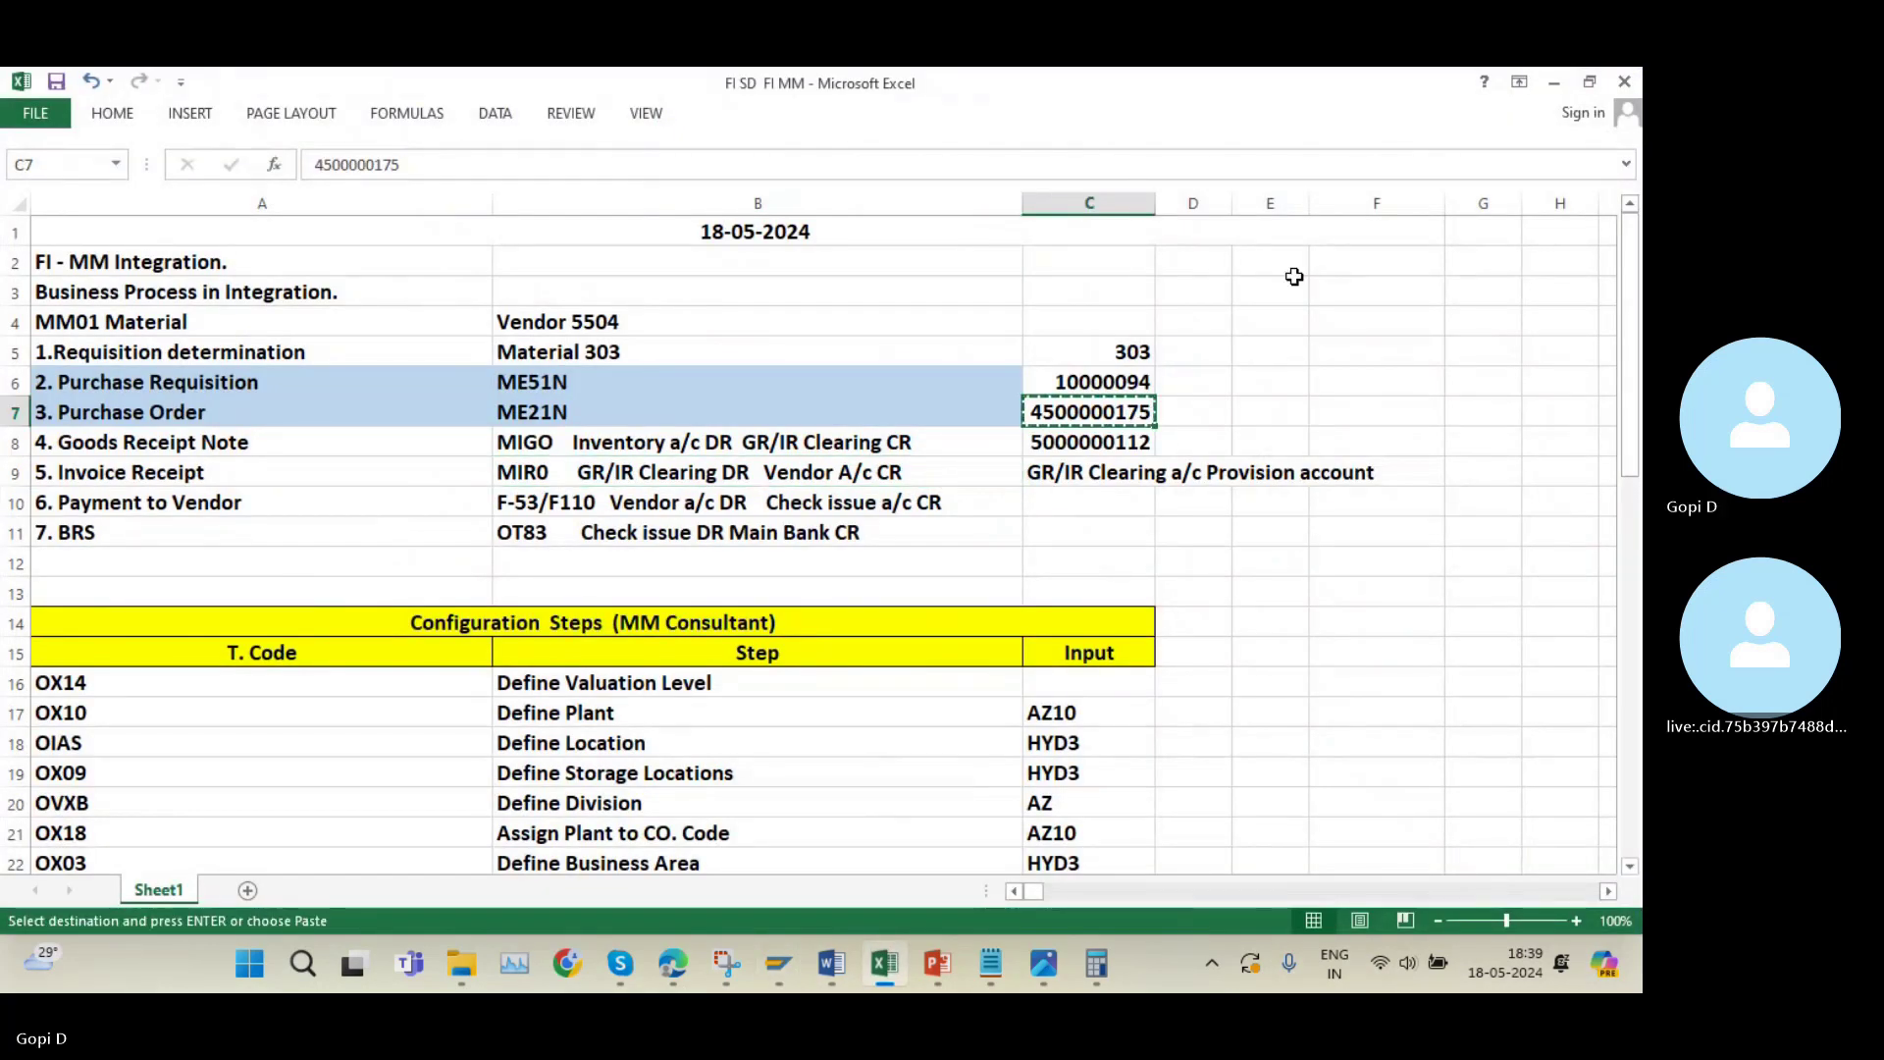
click(778, 964)
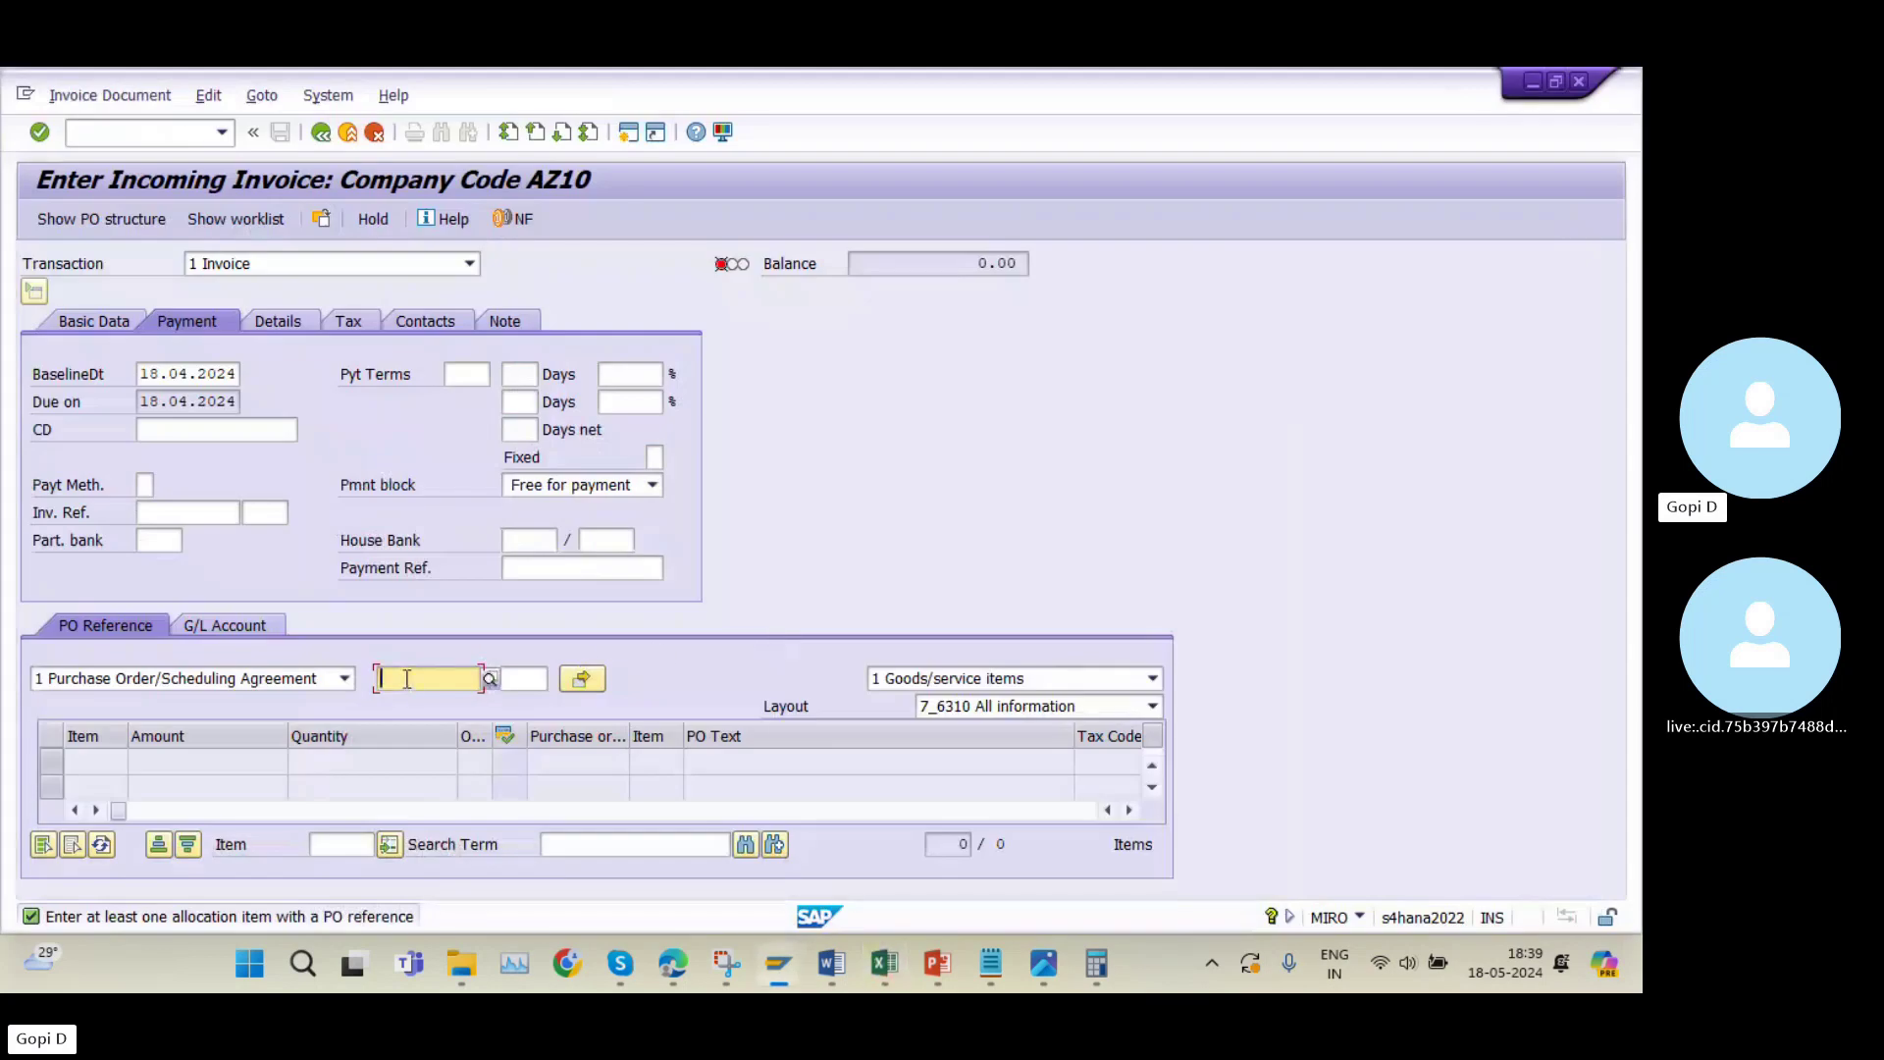
key(ctrl+v)
key(Return)
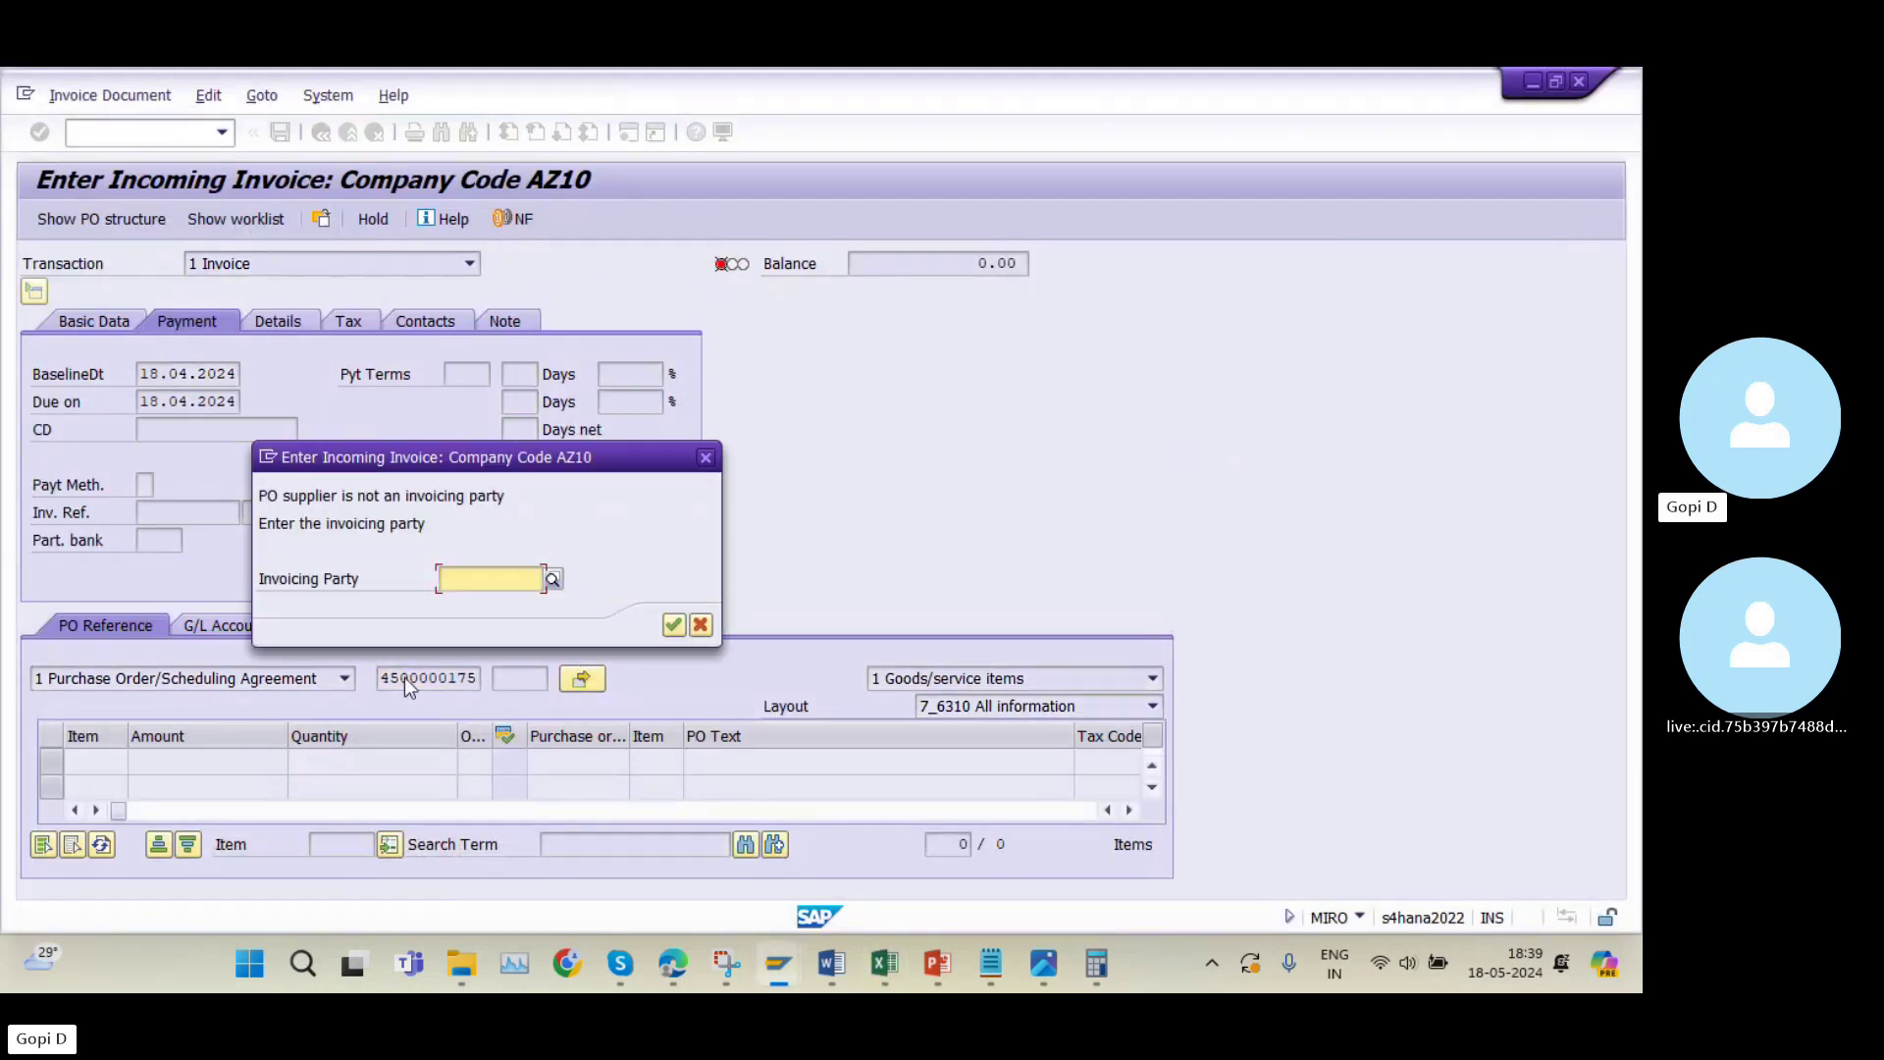
Pick the PO's supplier as invoicing party from search help so item 10 loads.
click(548, 580)
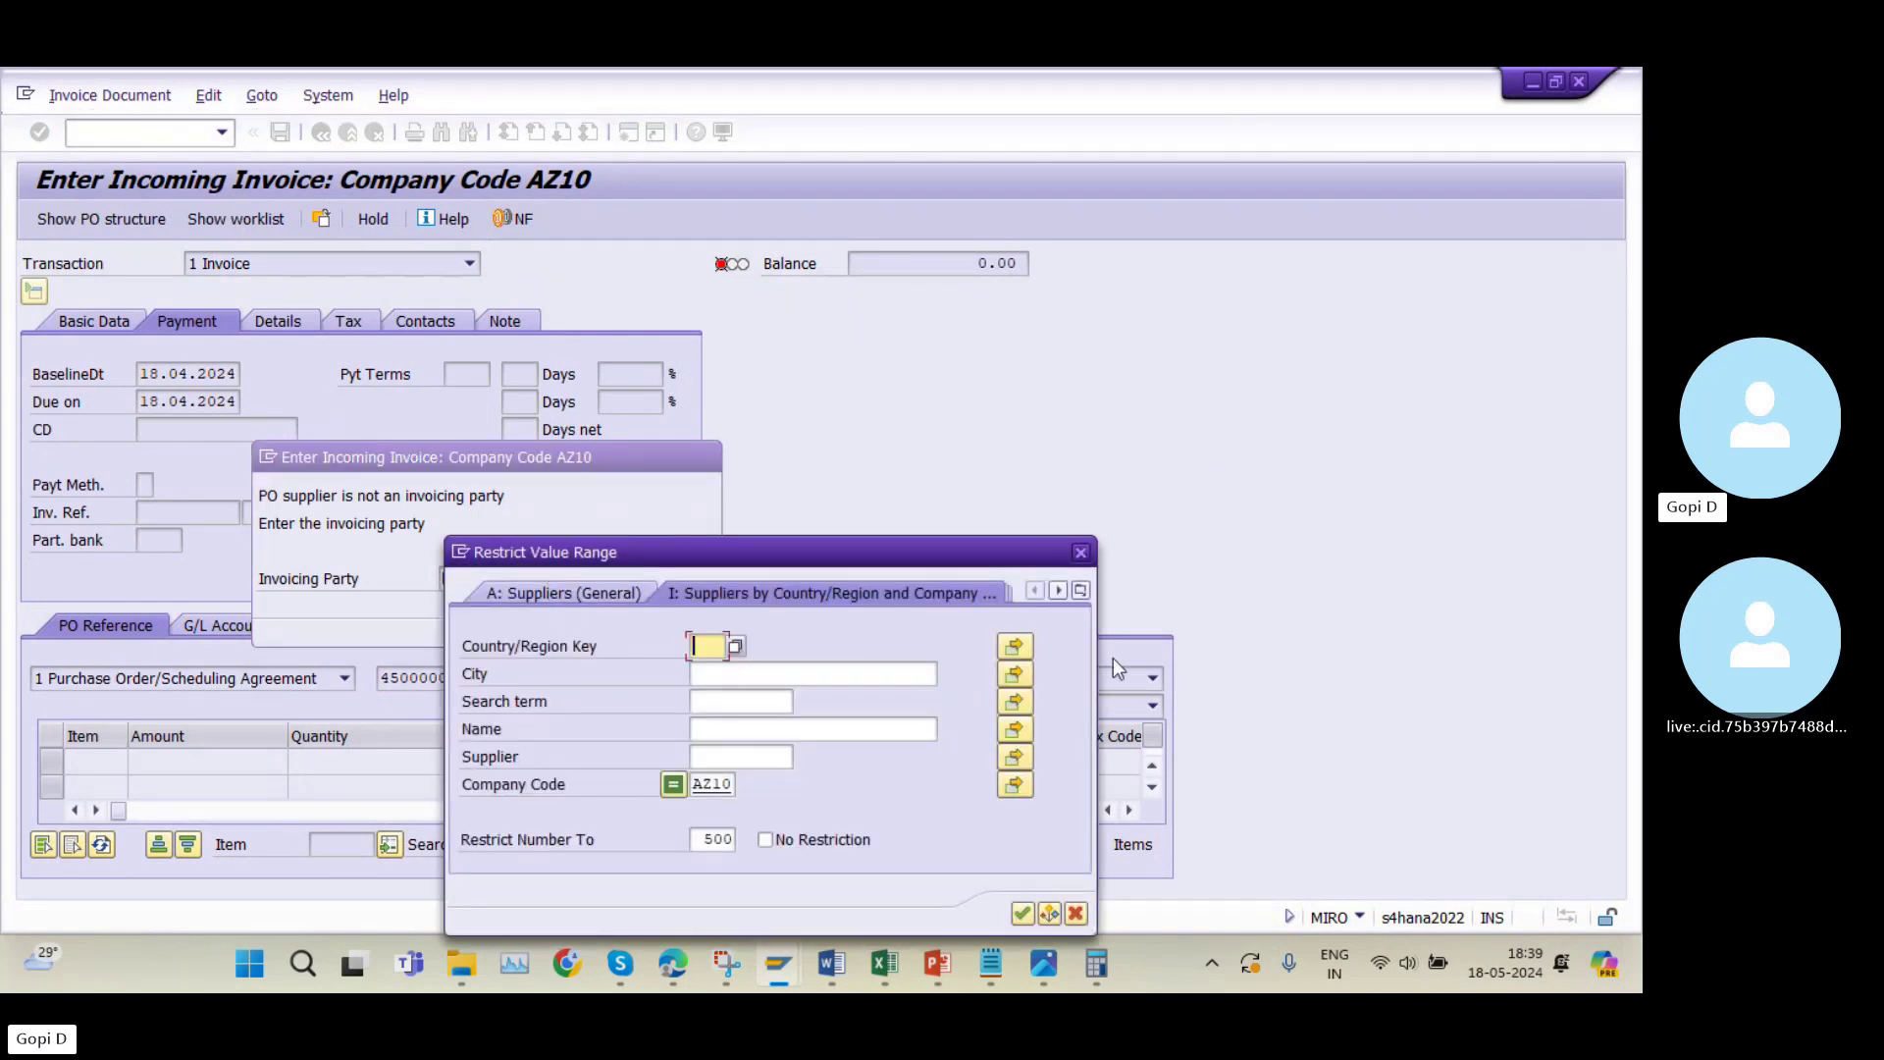
click(1022, 913)
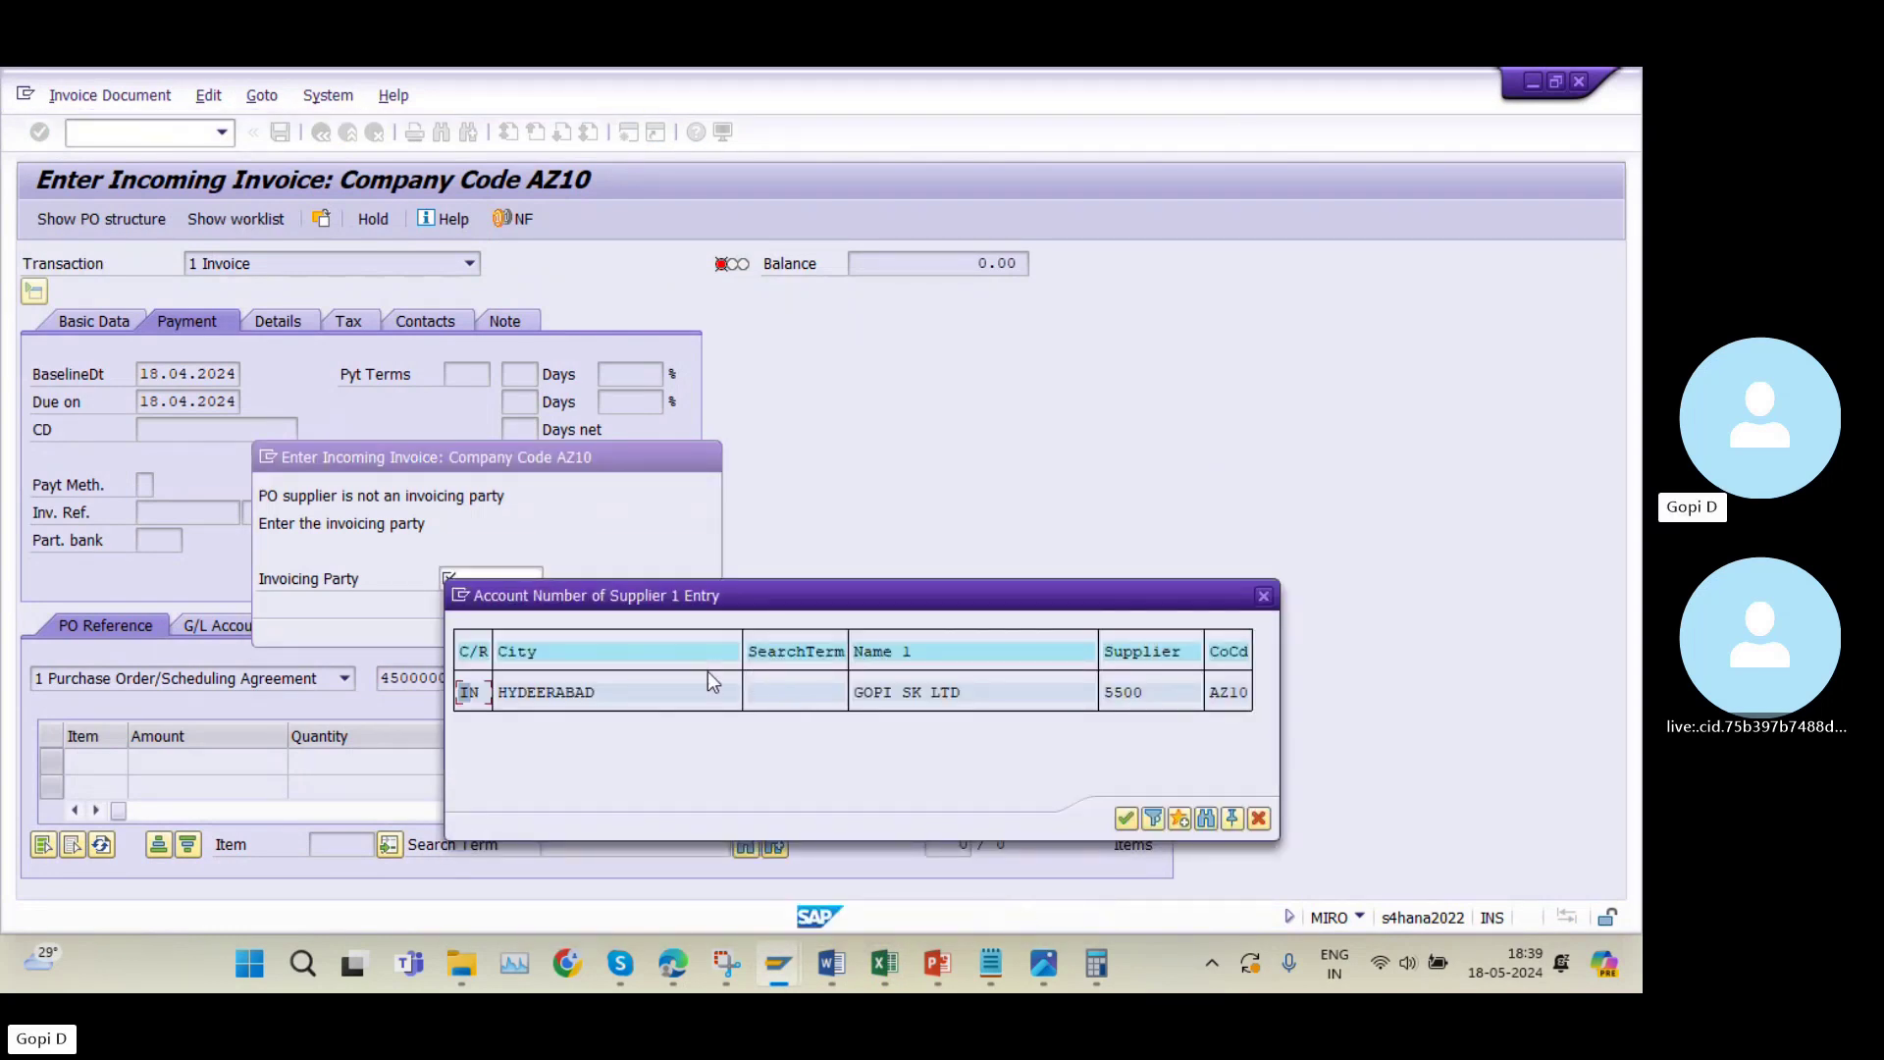
double_click(666, 693)
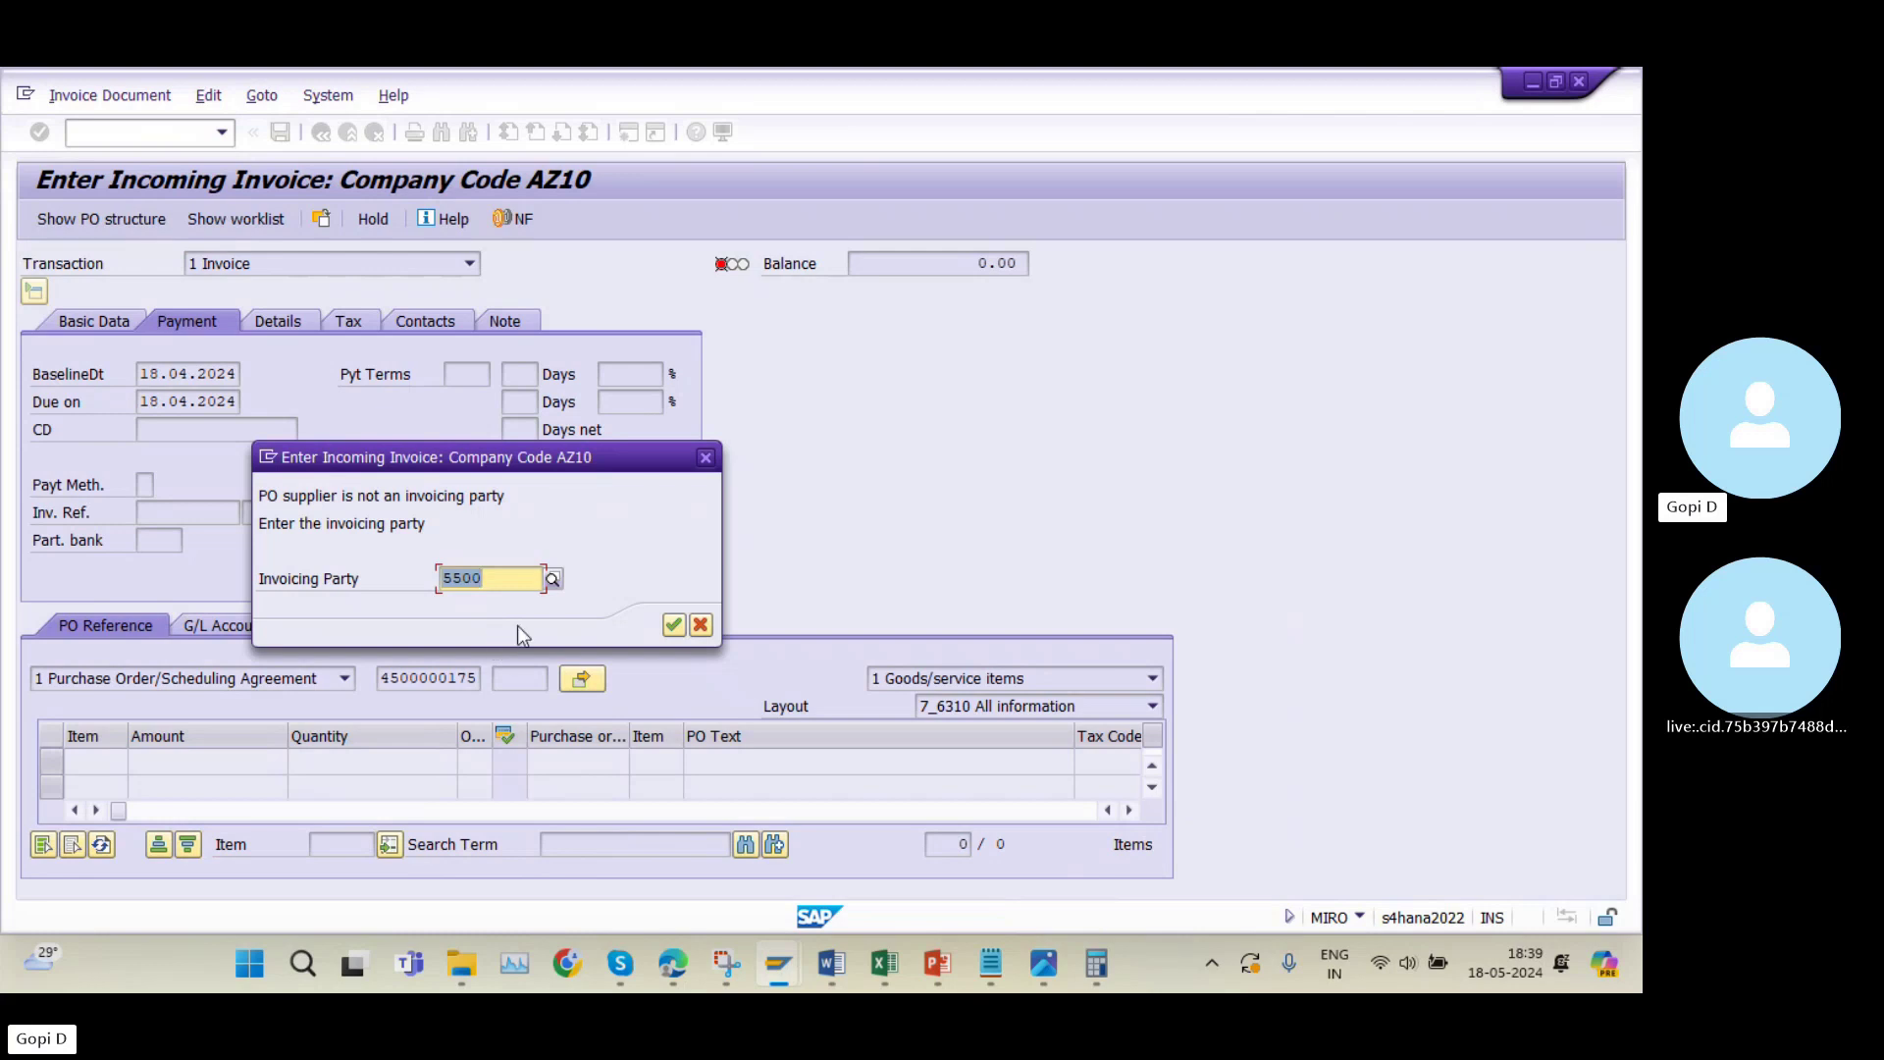
click(673, 625)
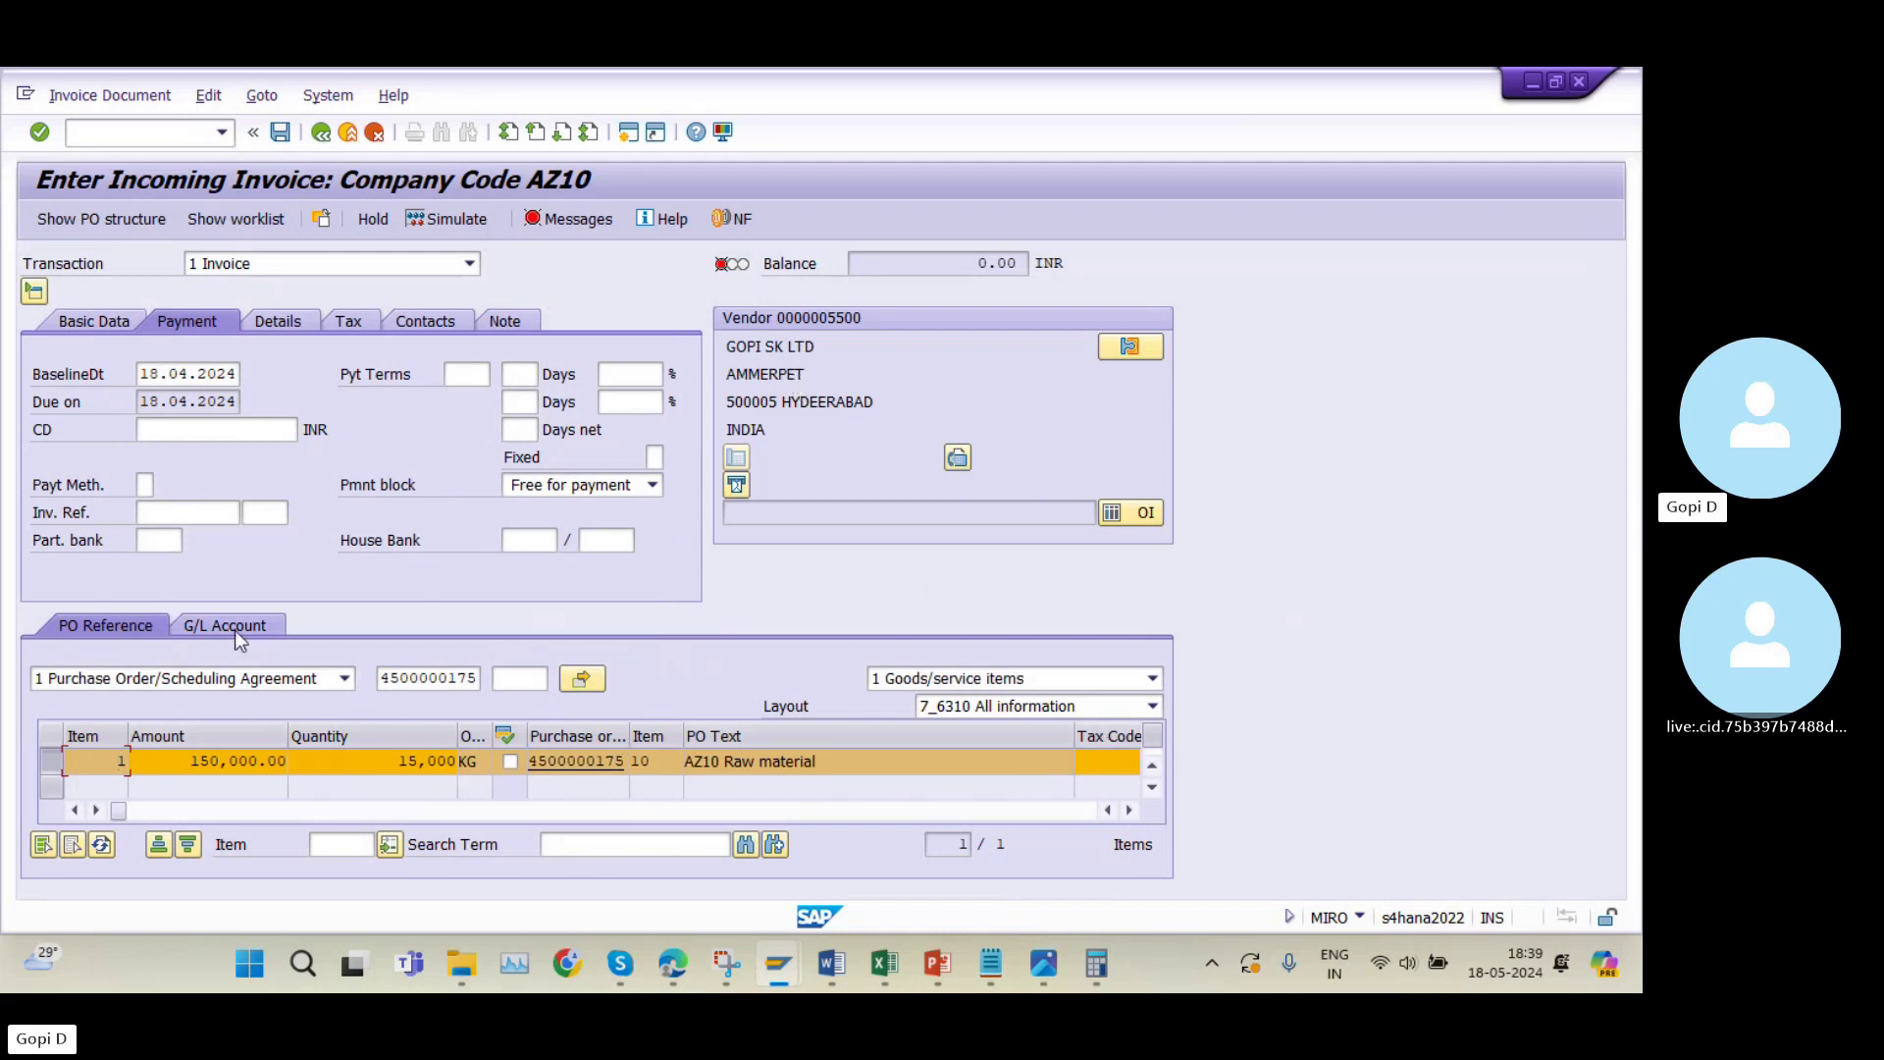
Set the PO item's tax code to V0, 0% tax on purchases.
key(Tab)
key(Tab)
key(Tab)
key(Tab)
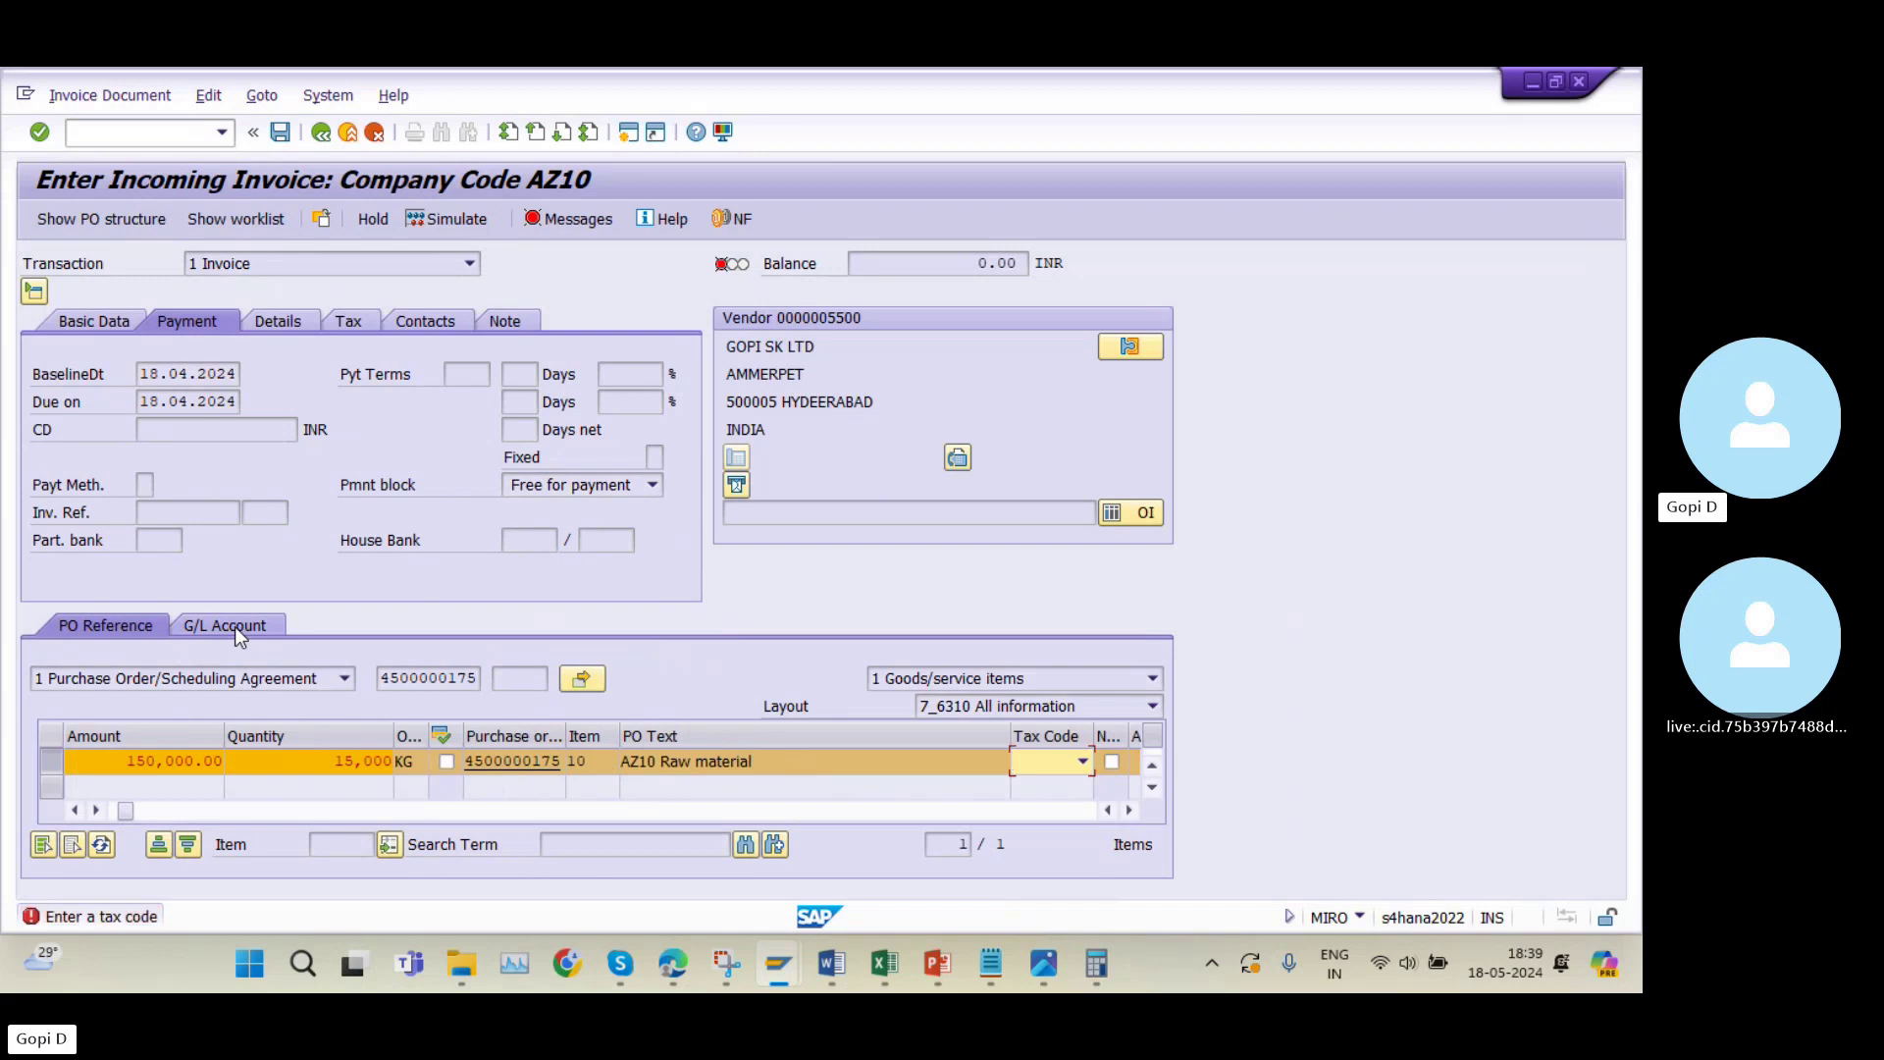
click(1084, 762)
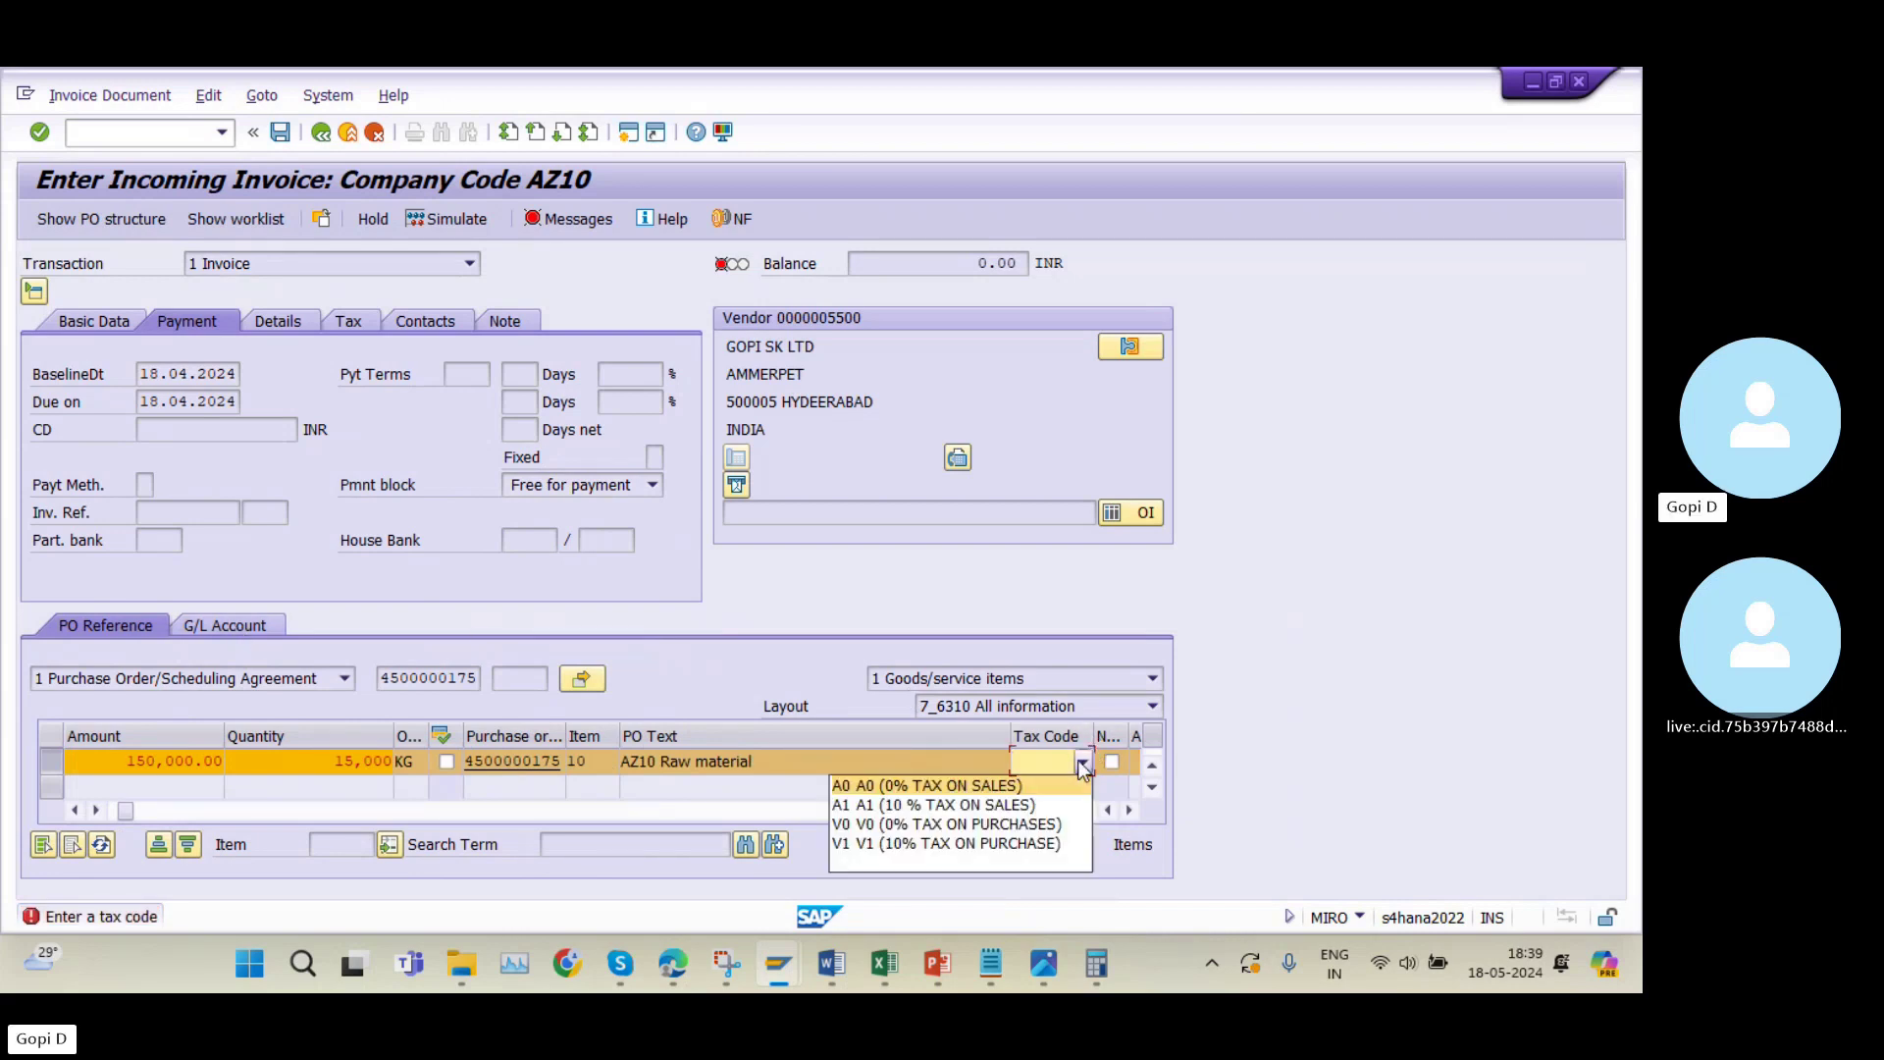
click(983, 829)
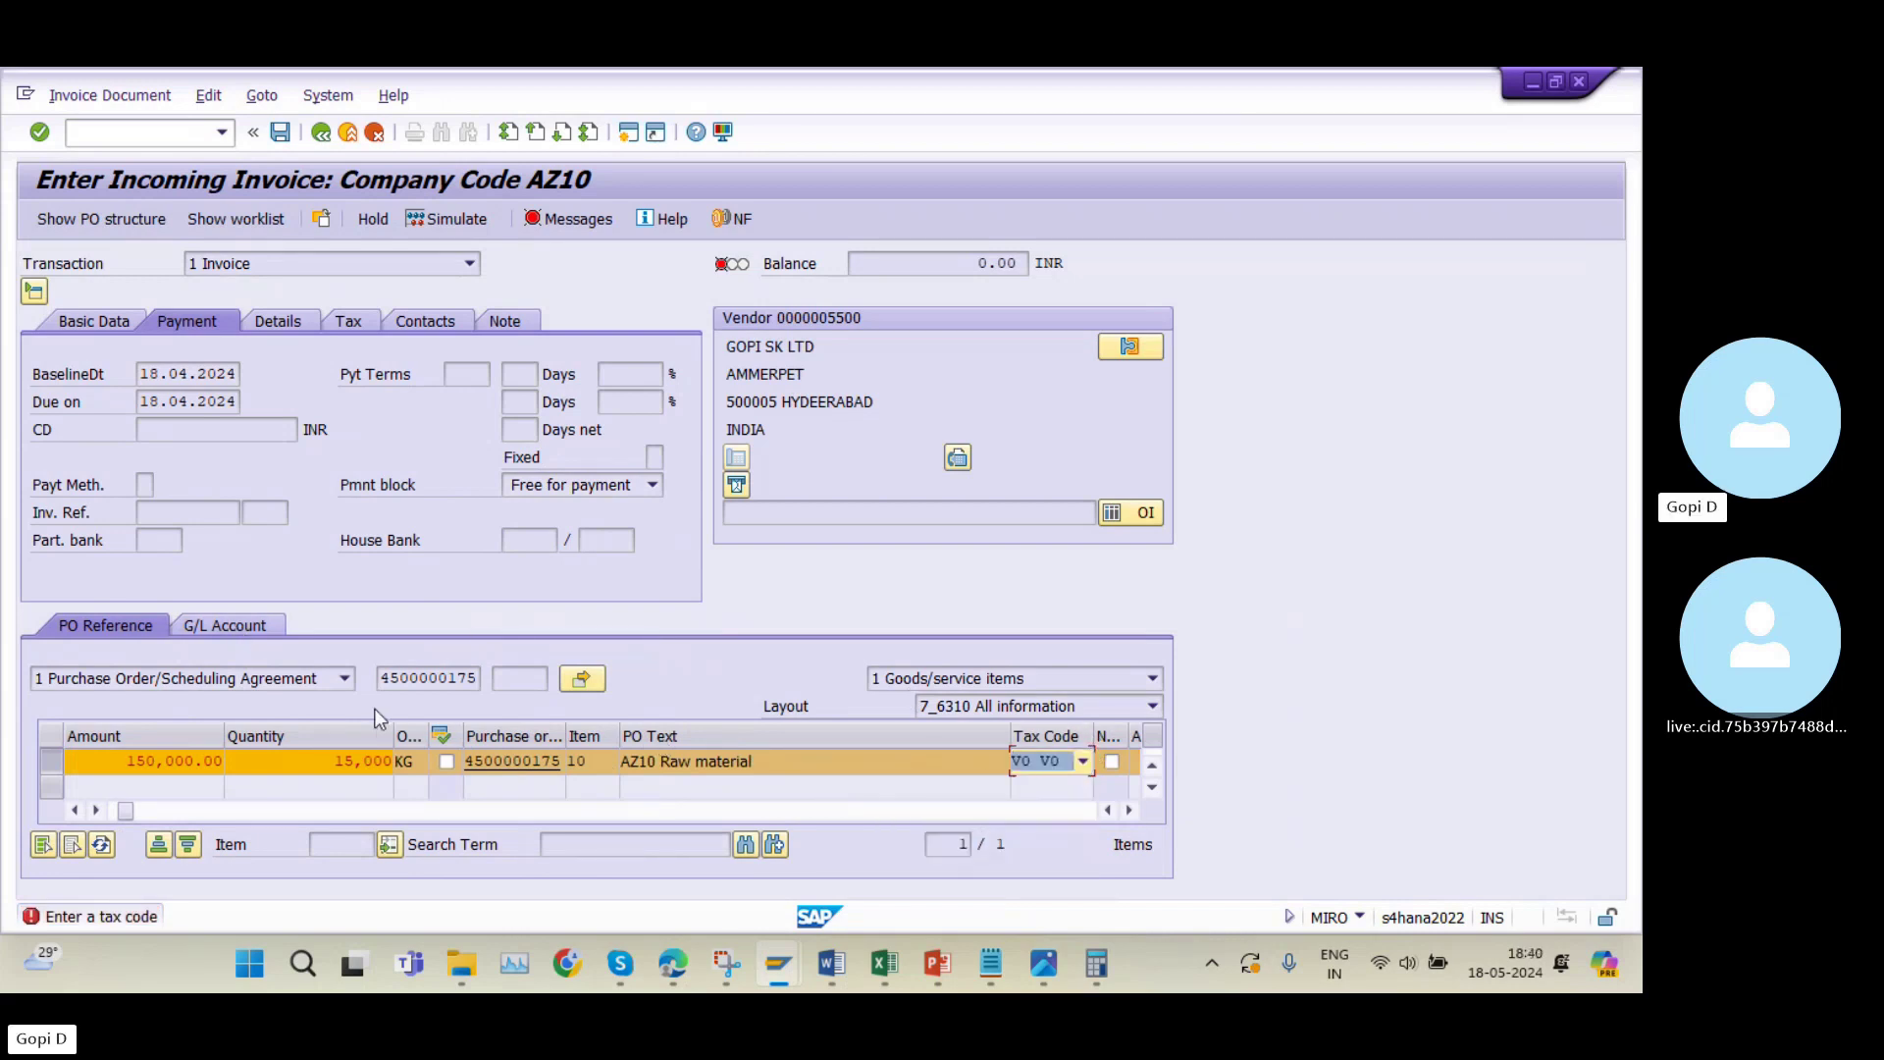
click(250, 624)
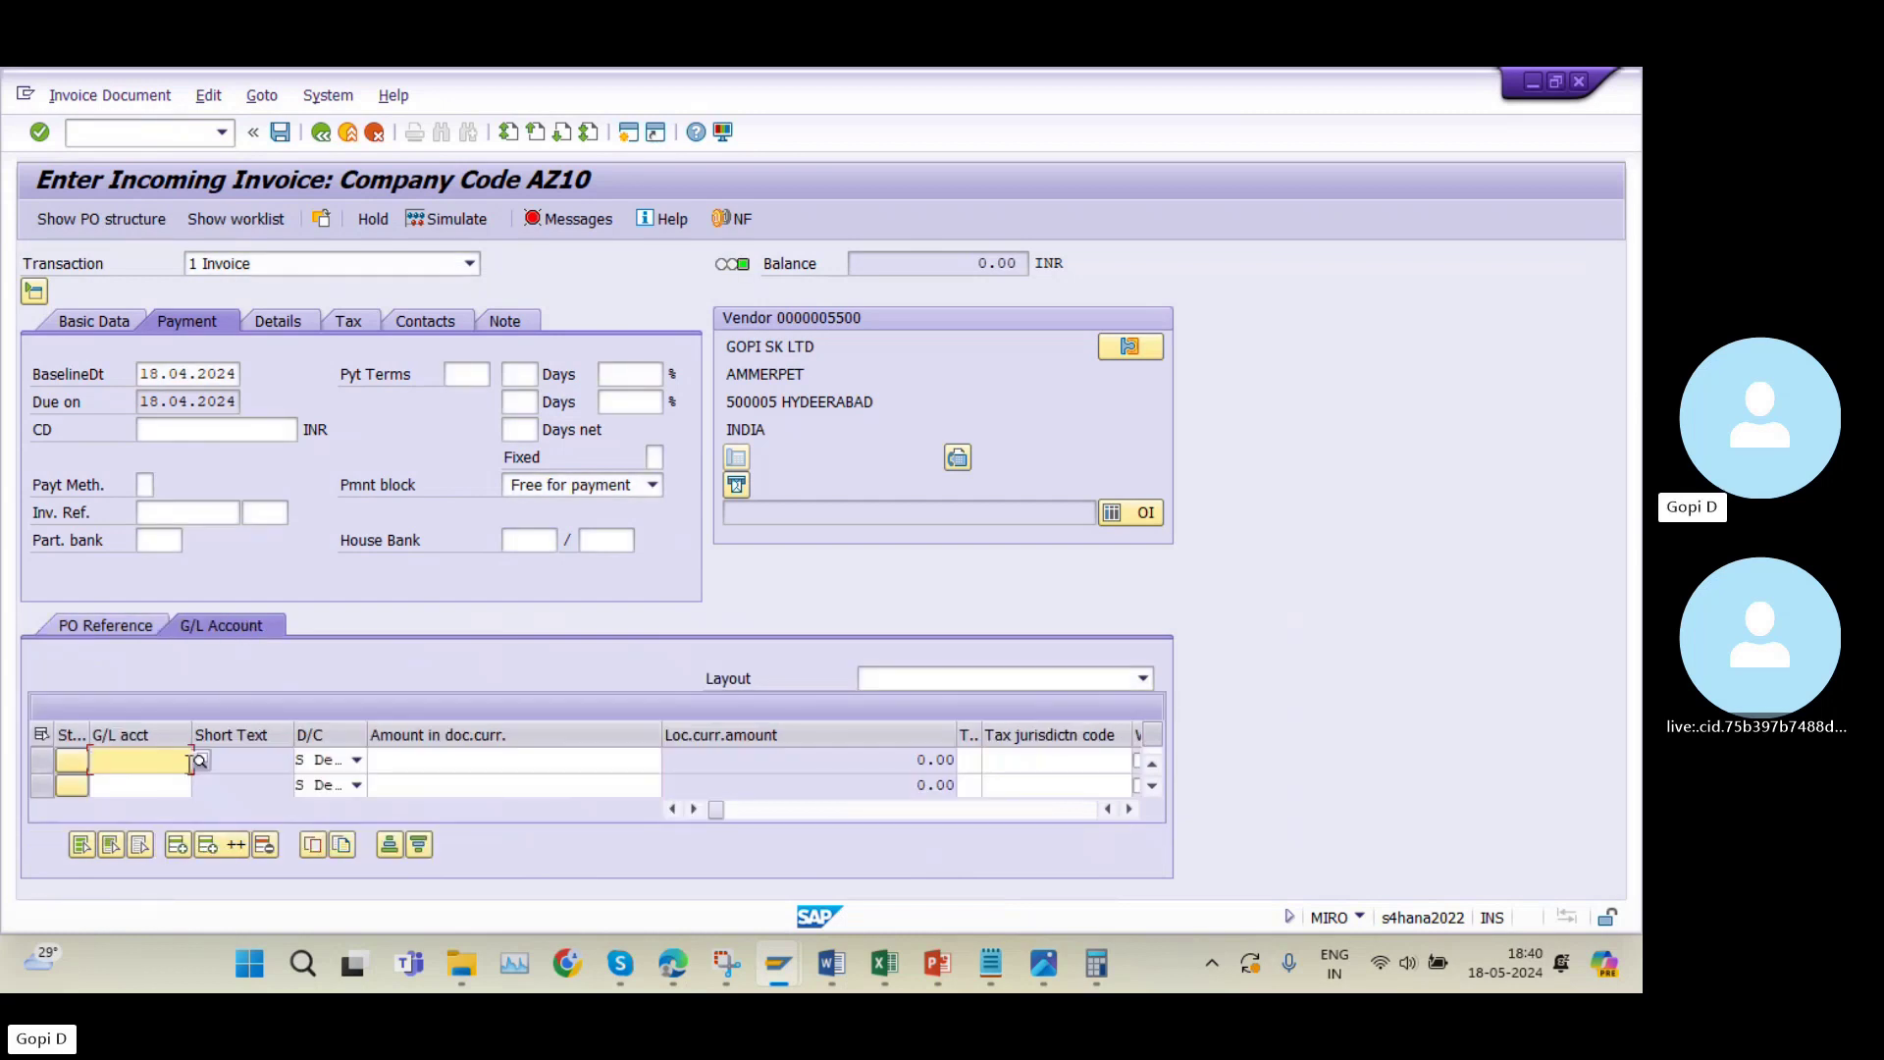
Look up the G/L accounts and select GR/IR Clearing account 100512 for the new line.
click(200, 762)
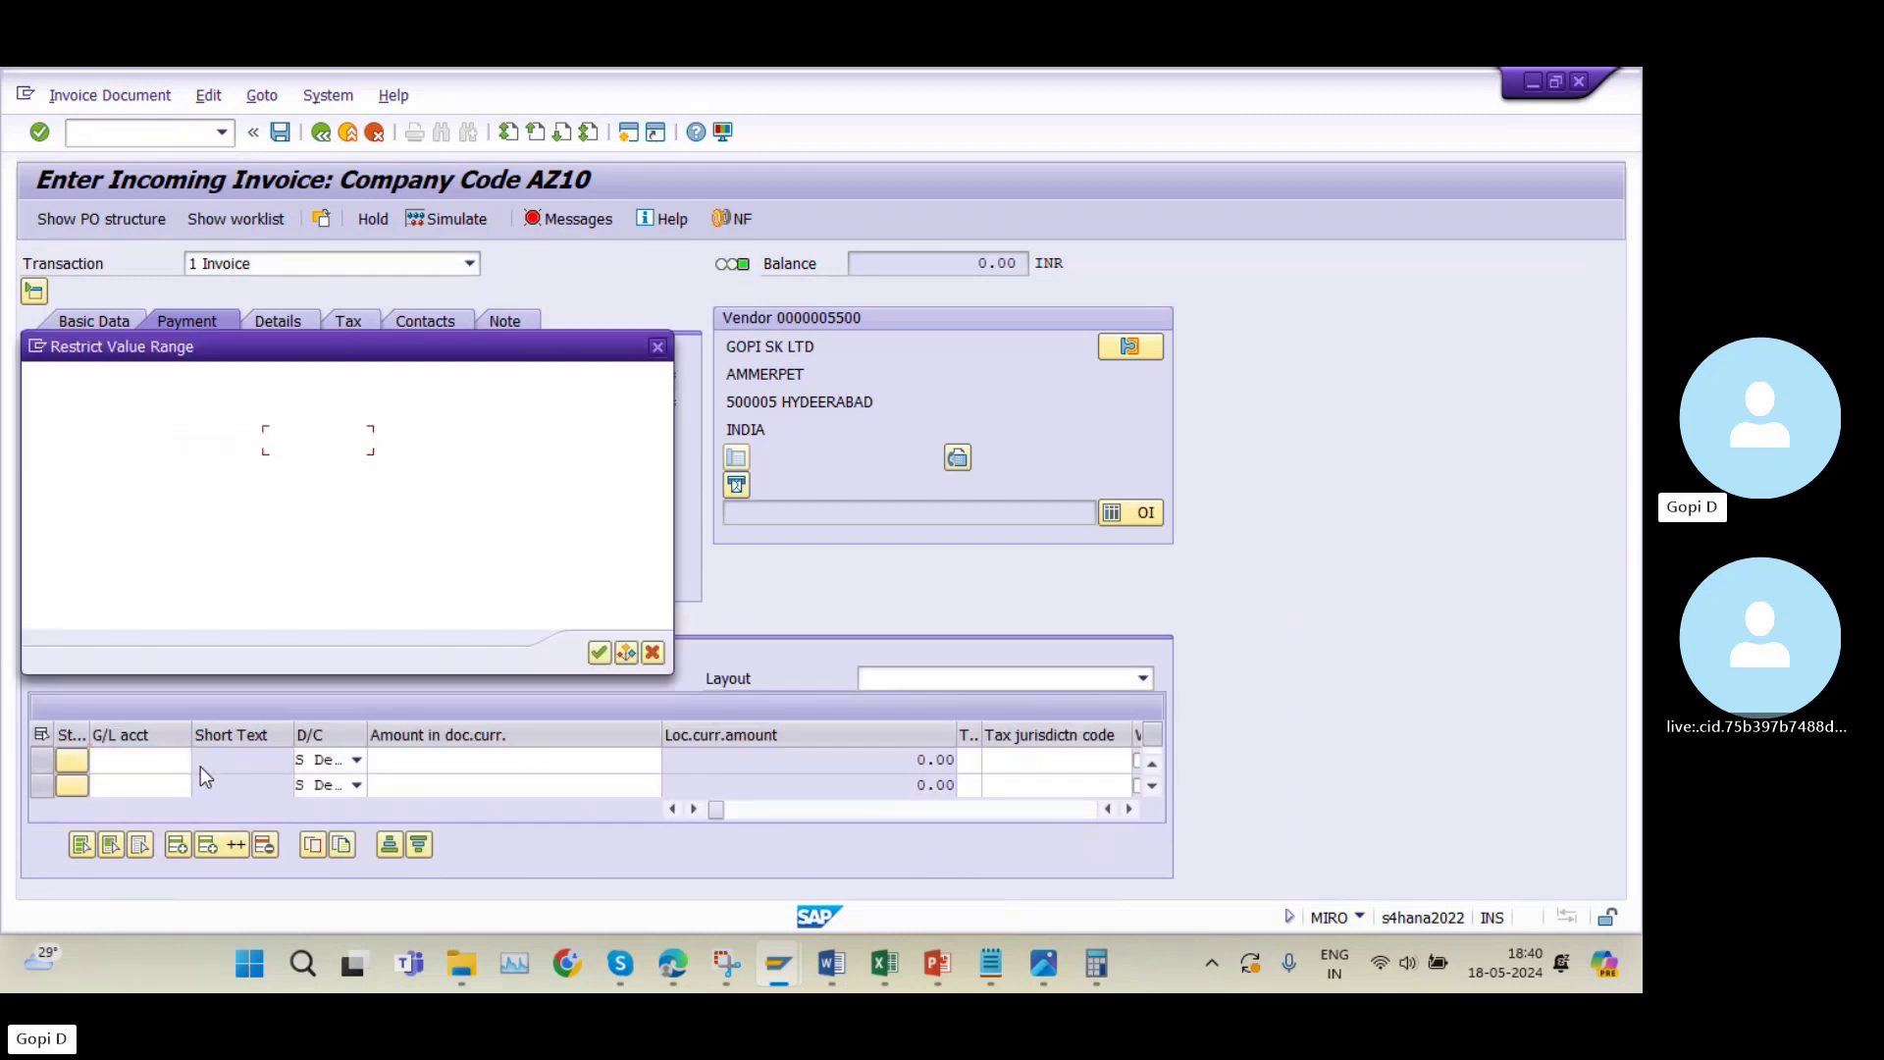
click(604, 654)
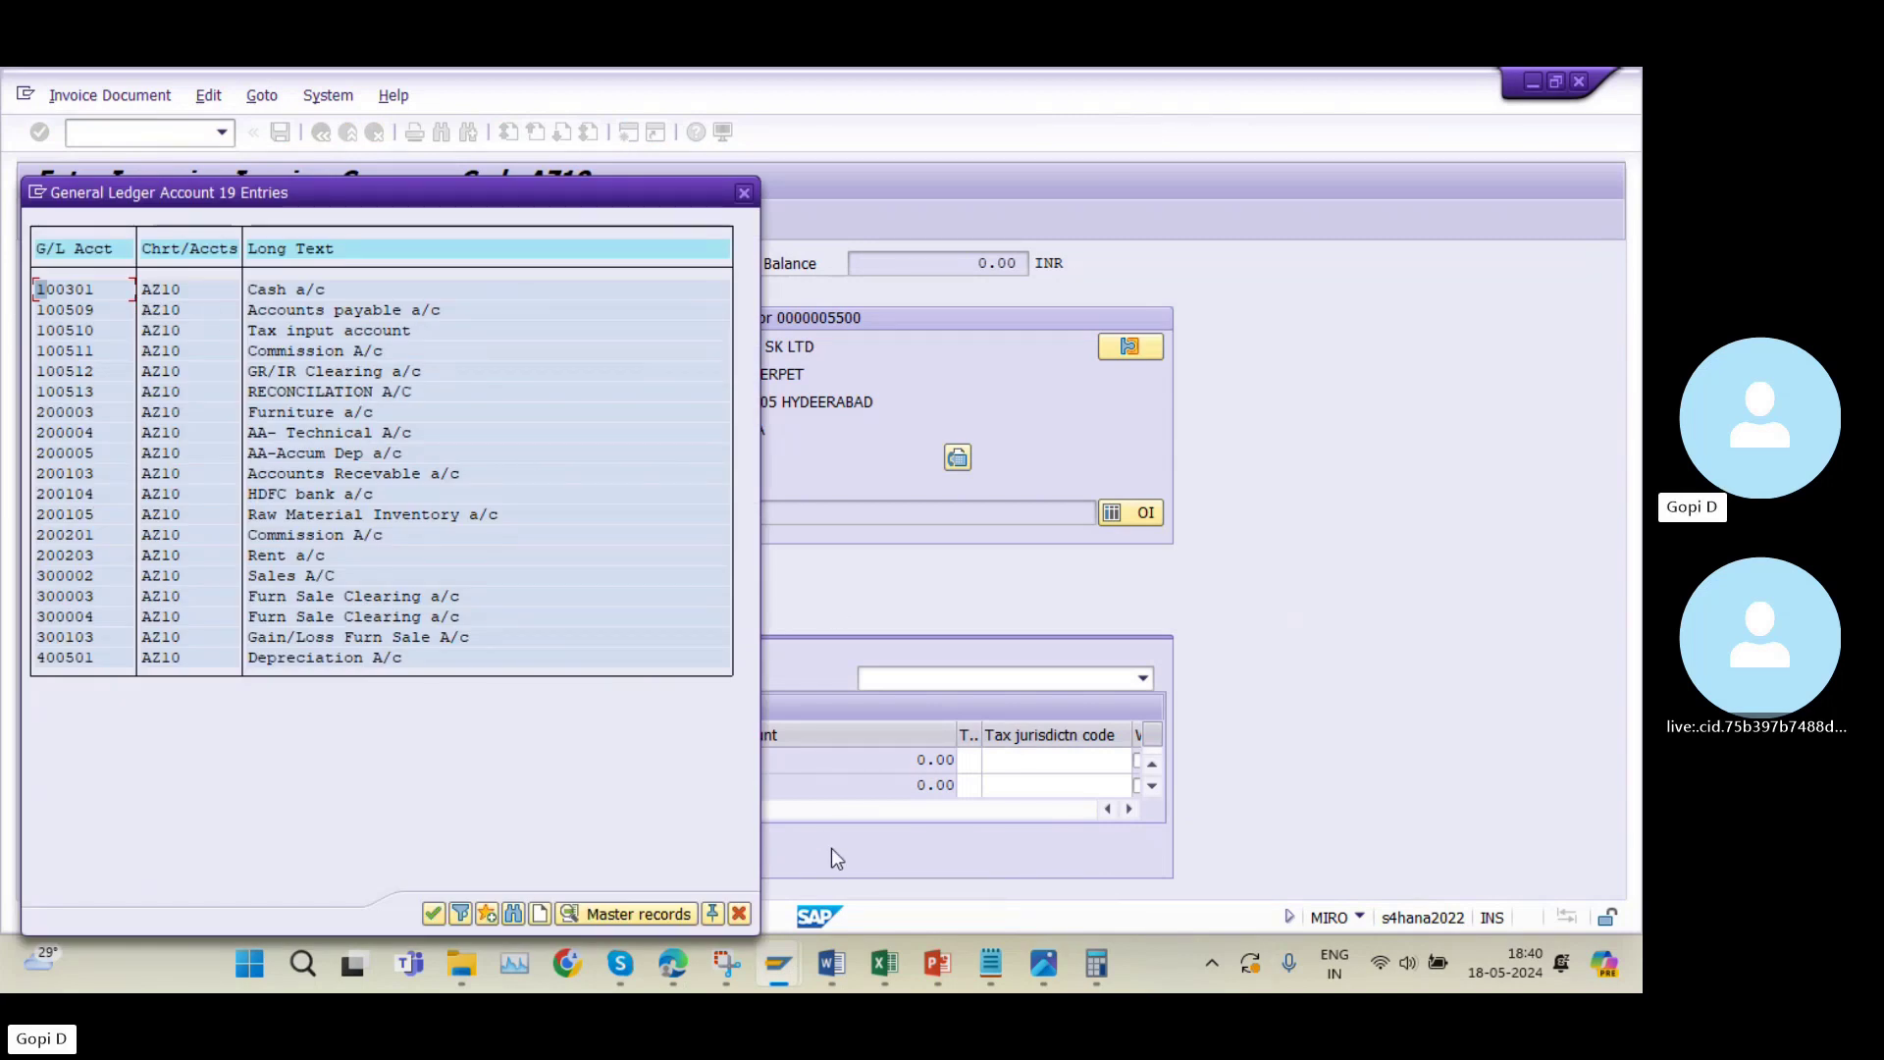
click(870, 967)
click(660, 475)
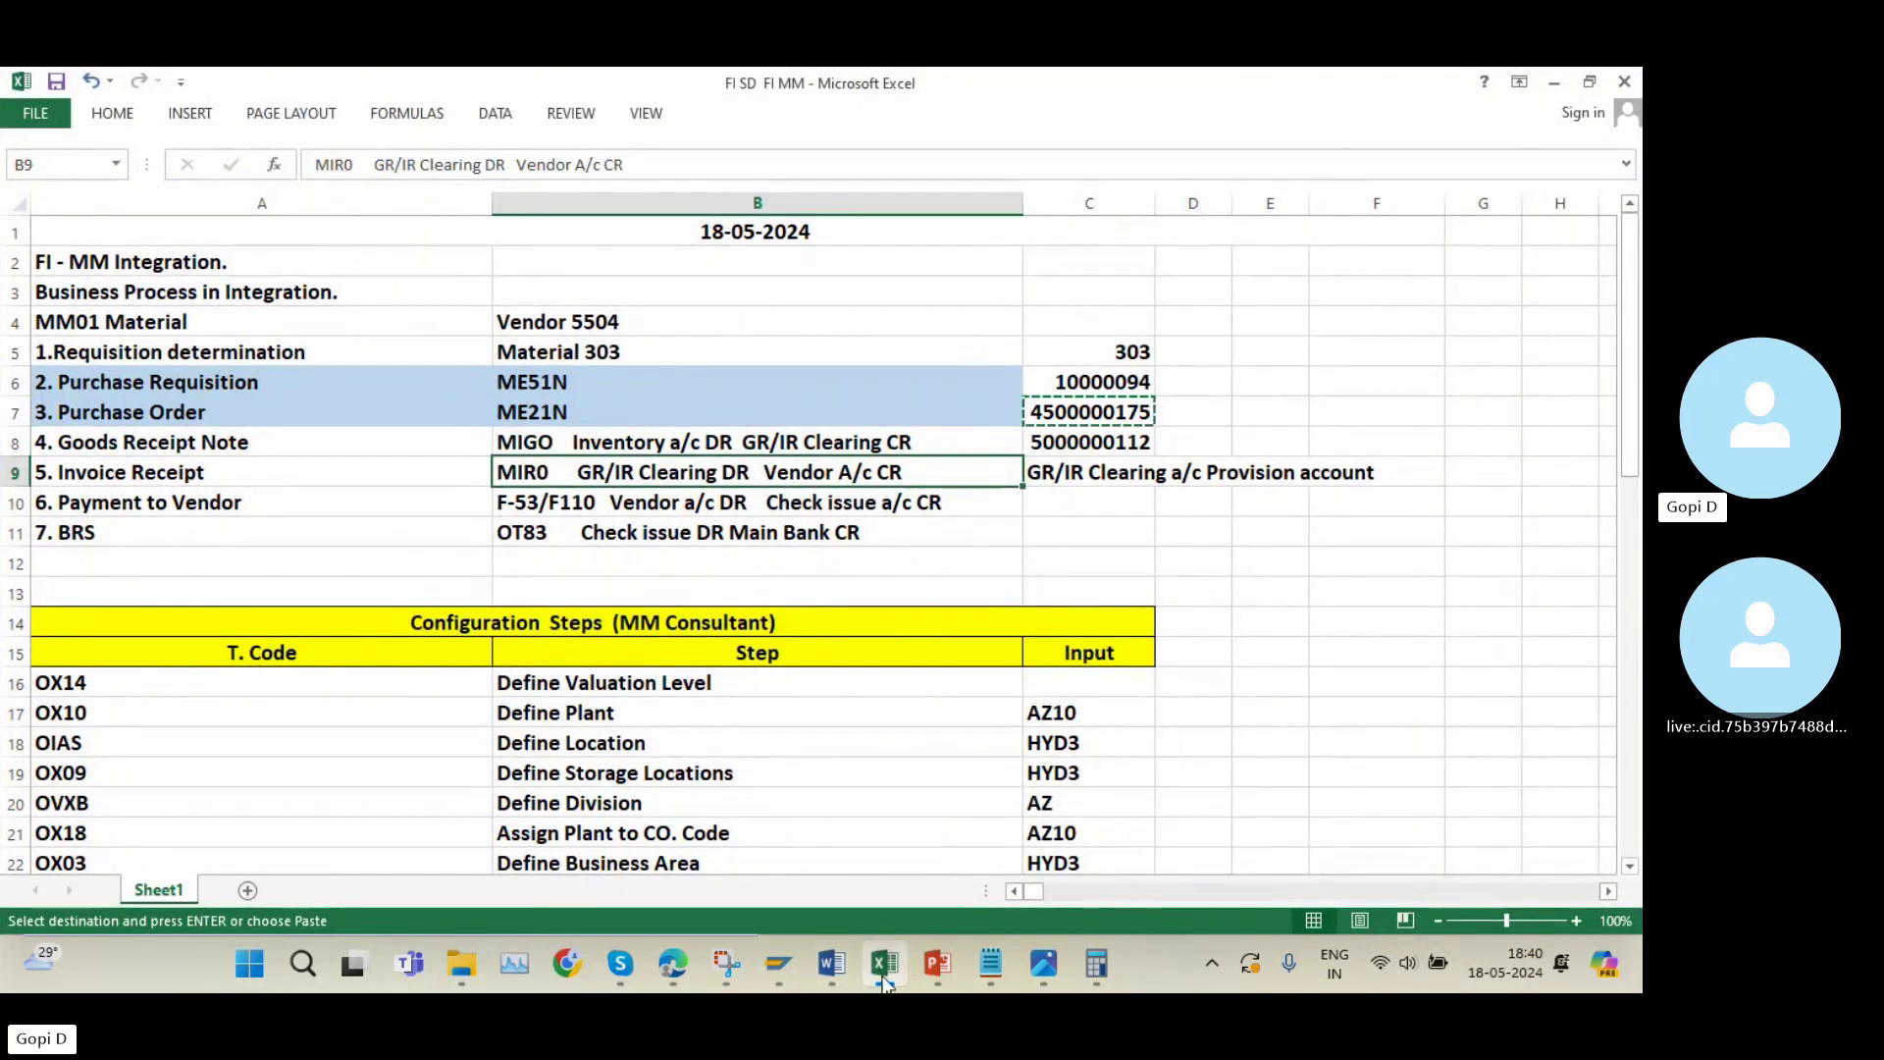
key(alt+Tab)
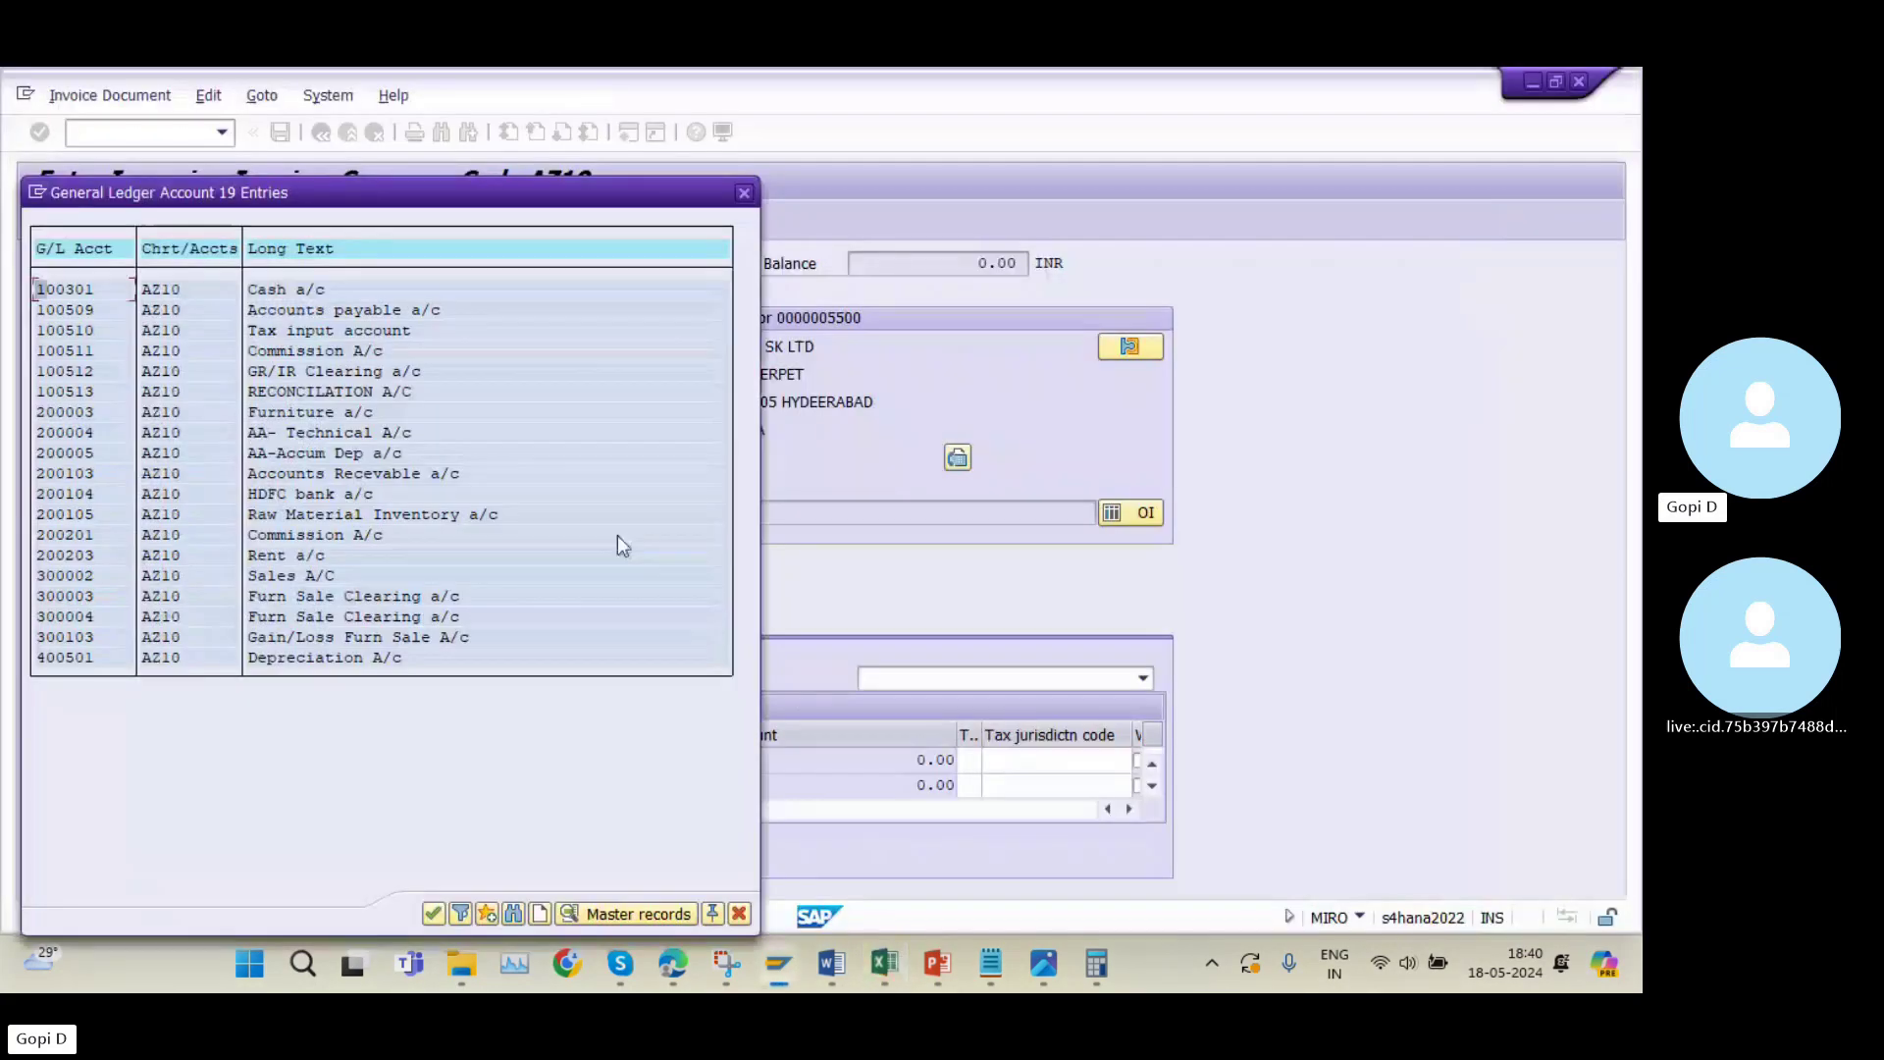
double_click(346, 369)
Give the G/L line an amount of 150,000.00 with tax code V0, validate, and review messages.
click(474, 759)
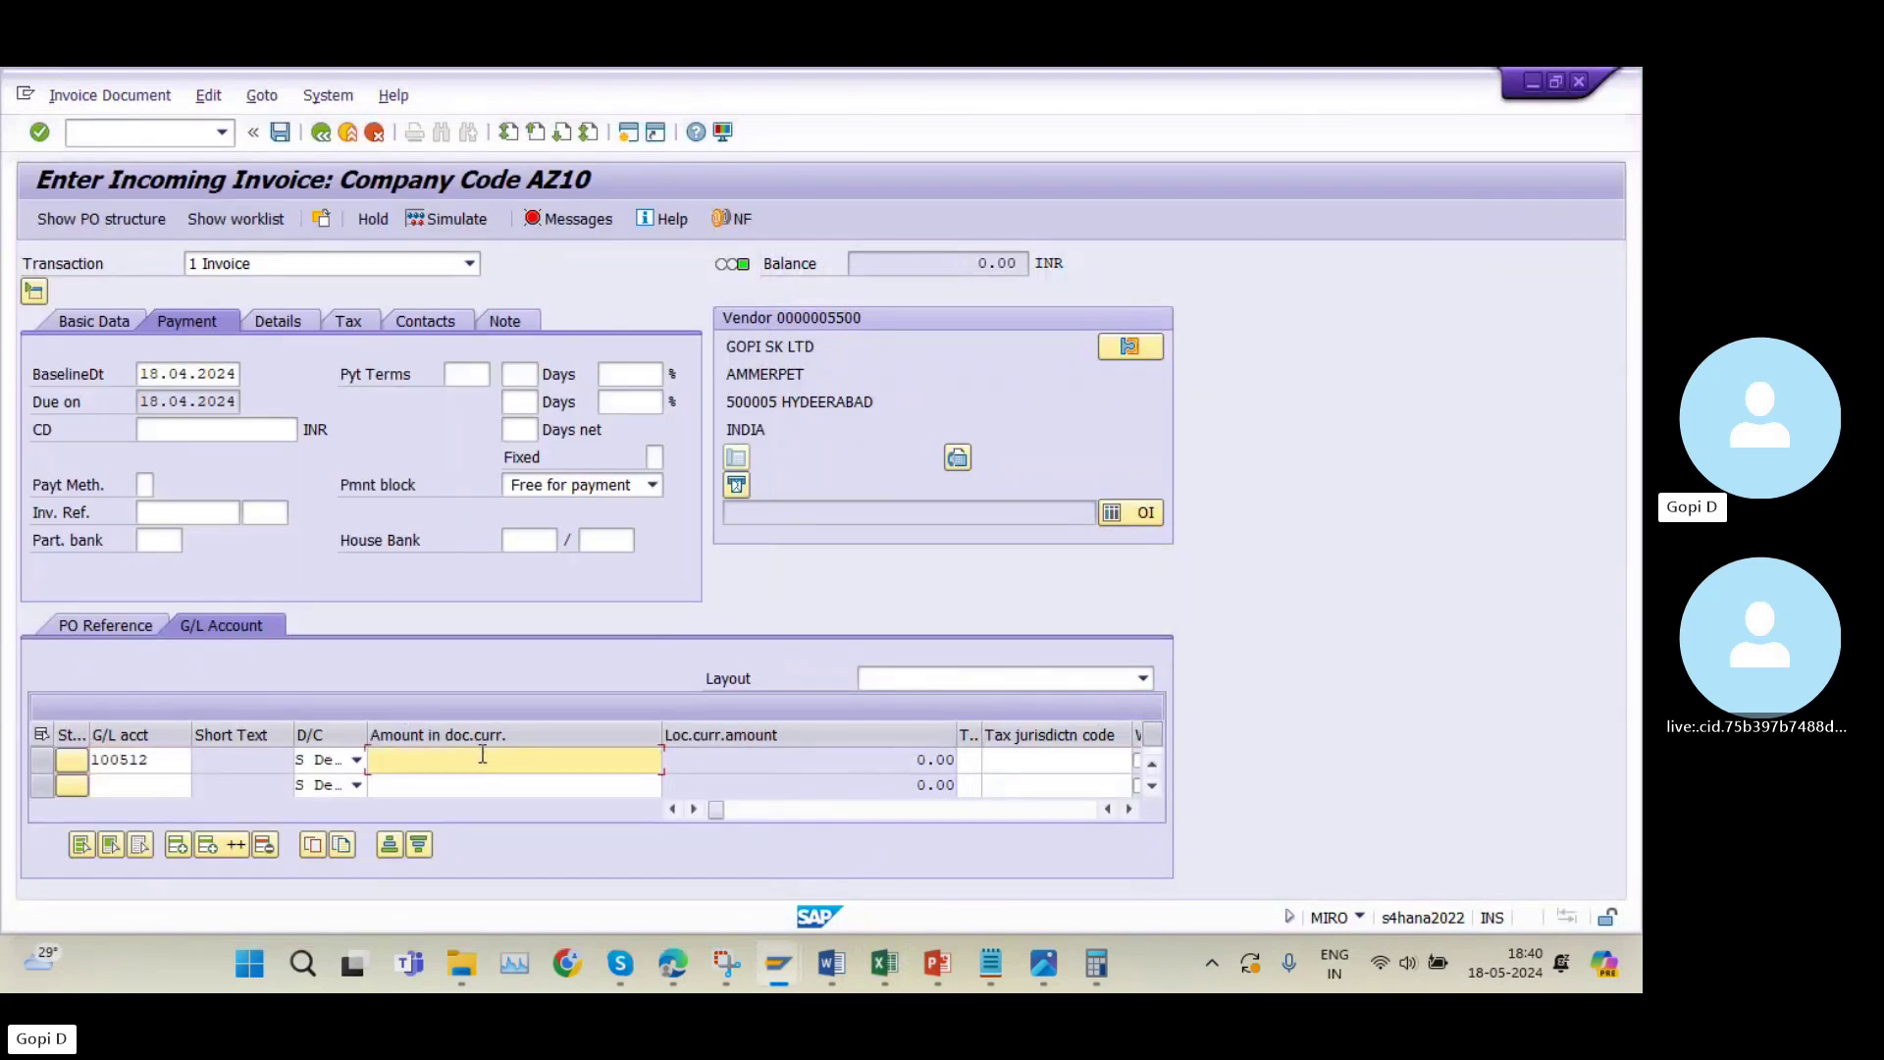
text(150000)
click(971, 759)
click(992, 762)
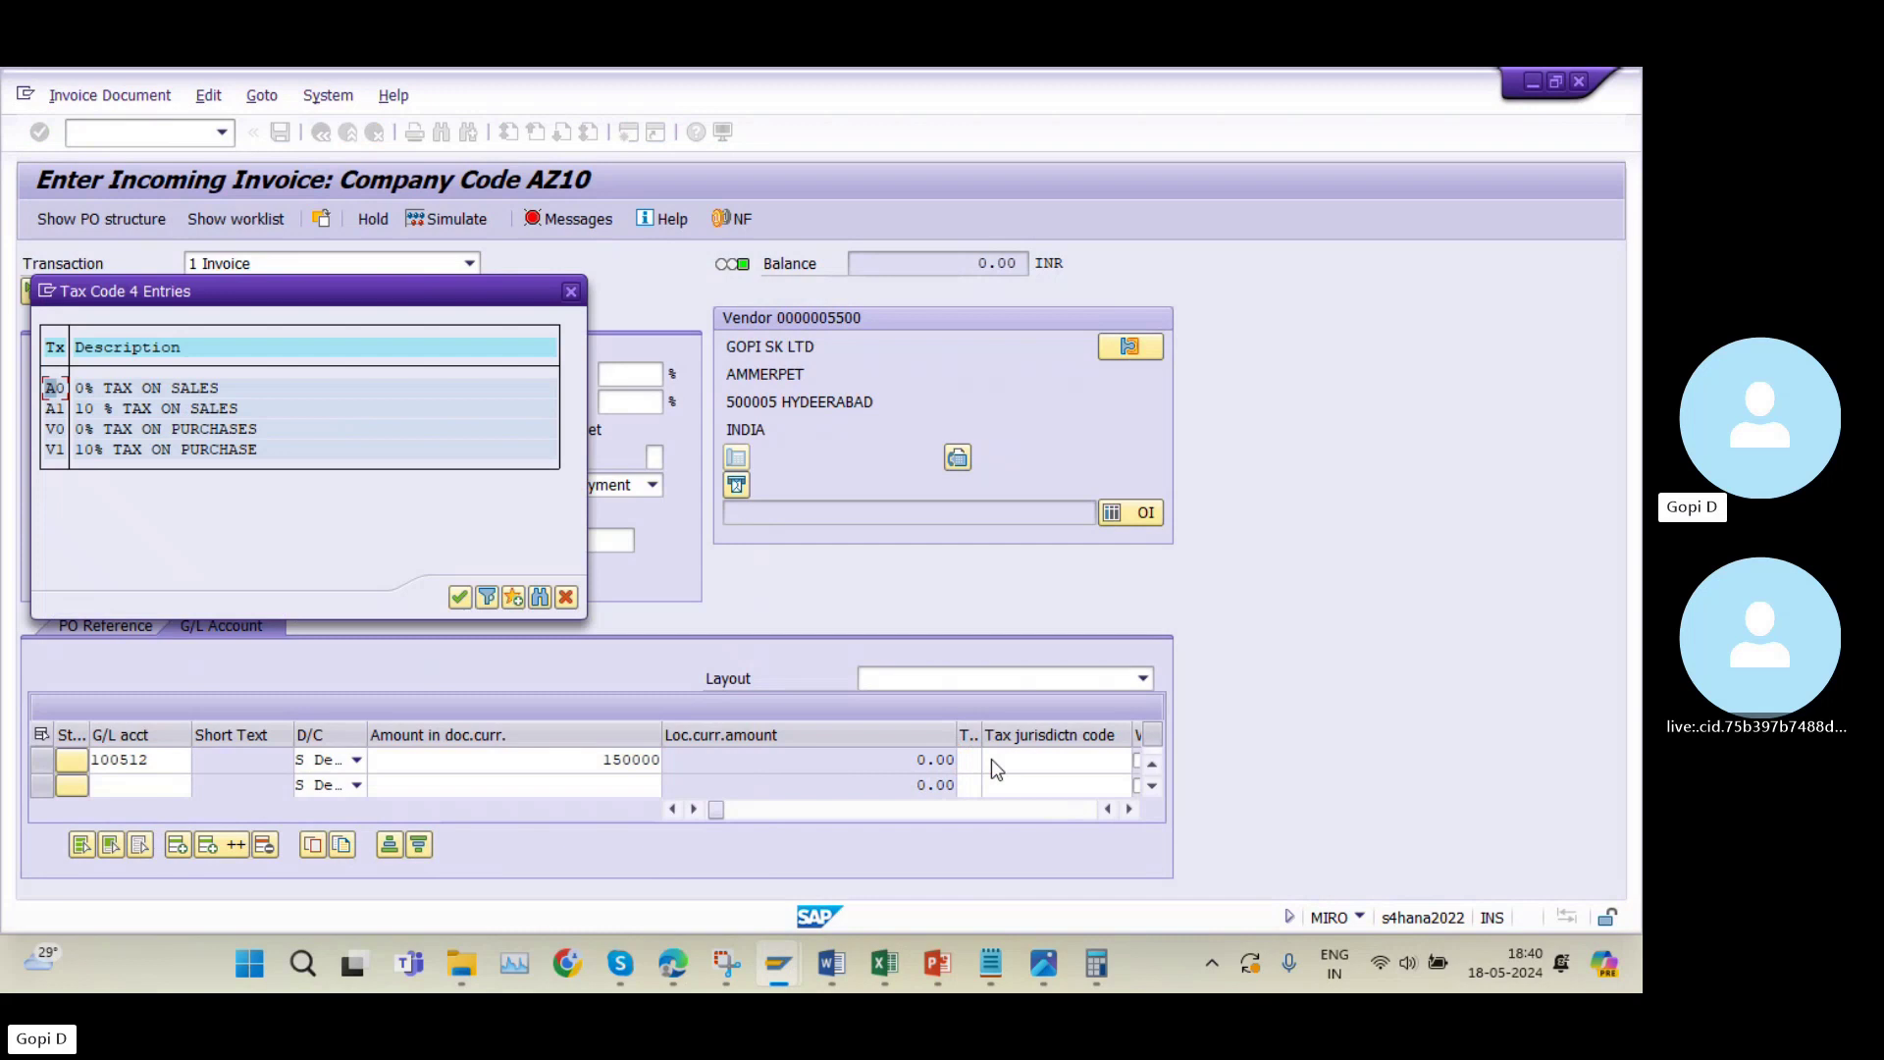
double_click(168, 429)
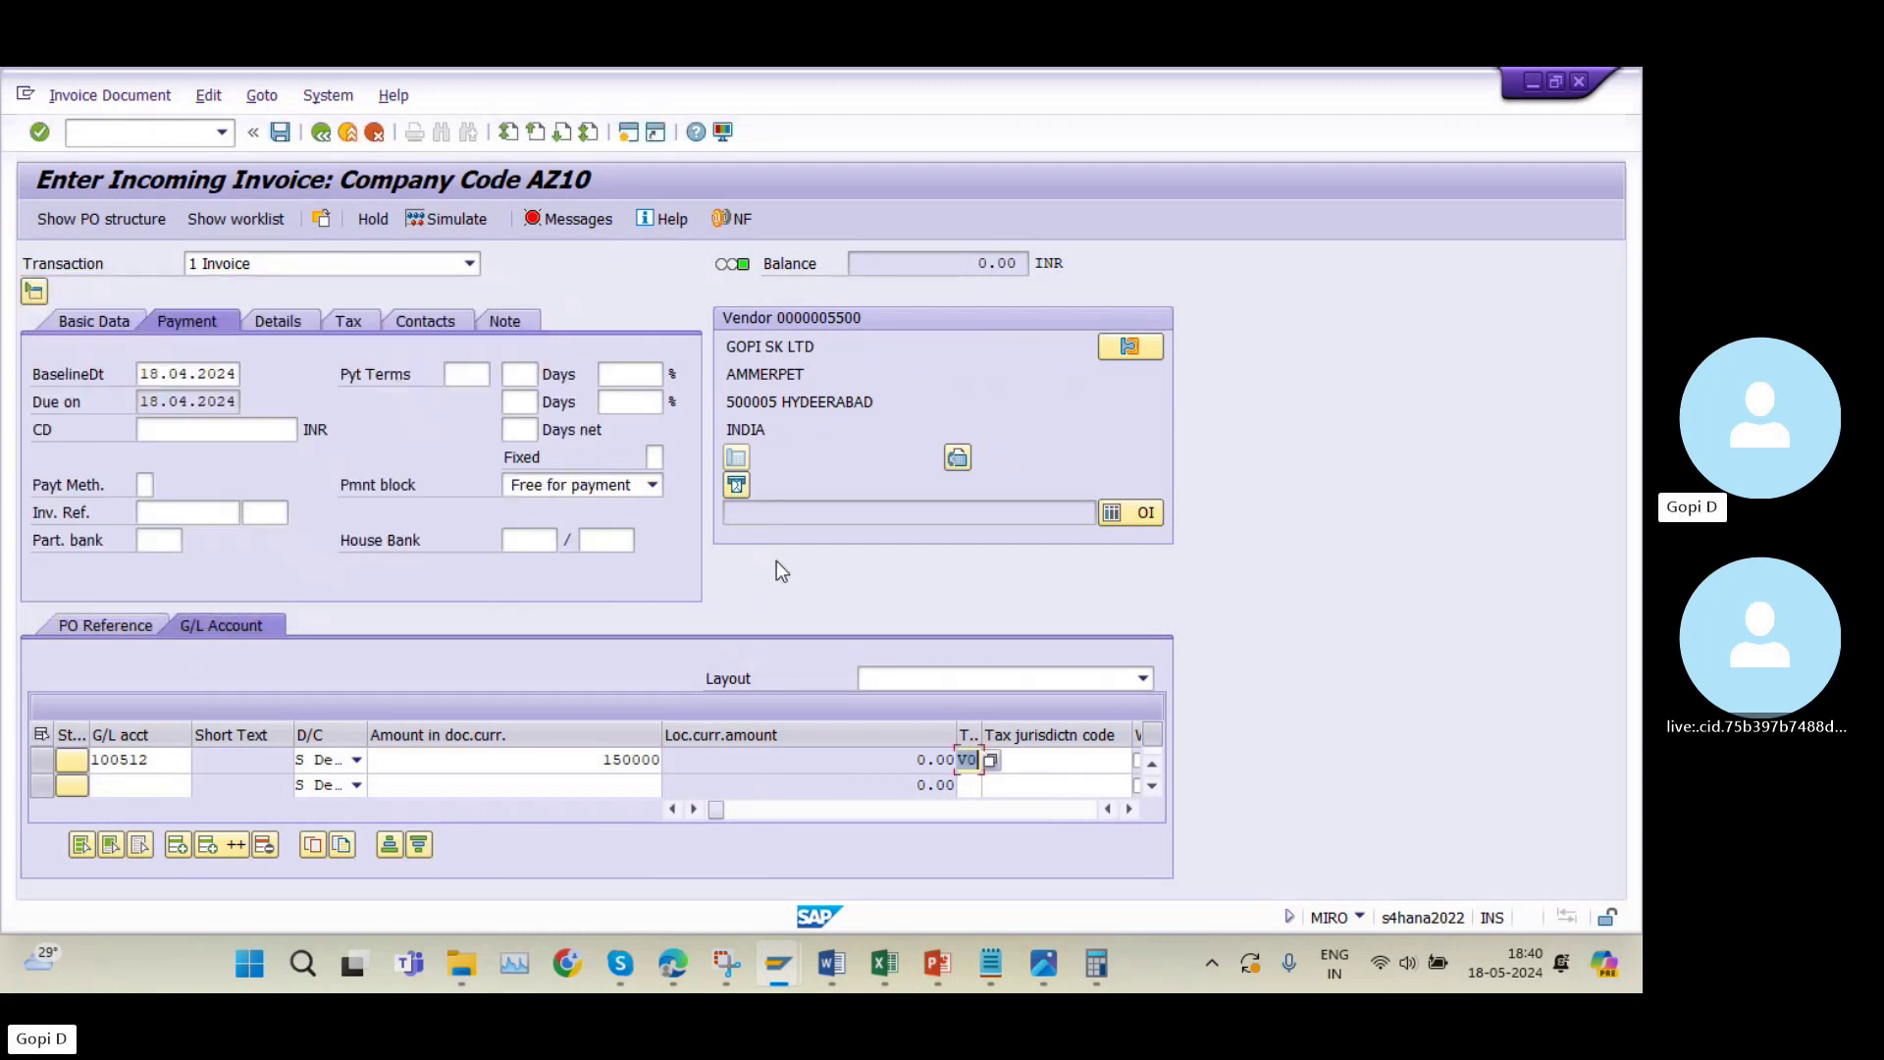
click(282, 134)
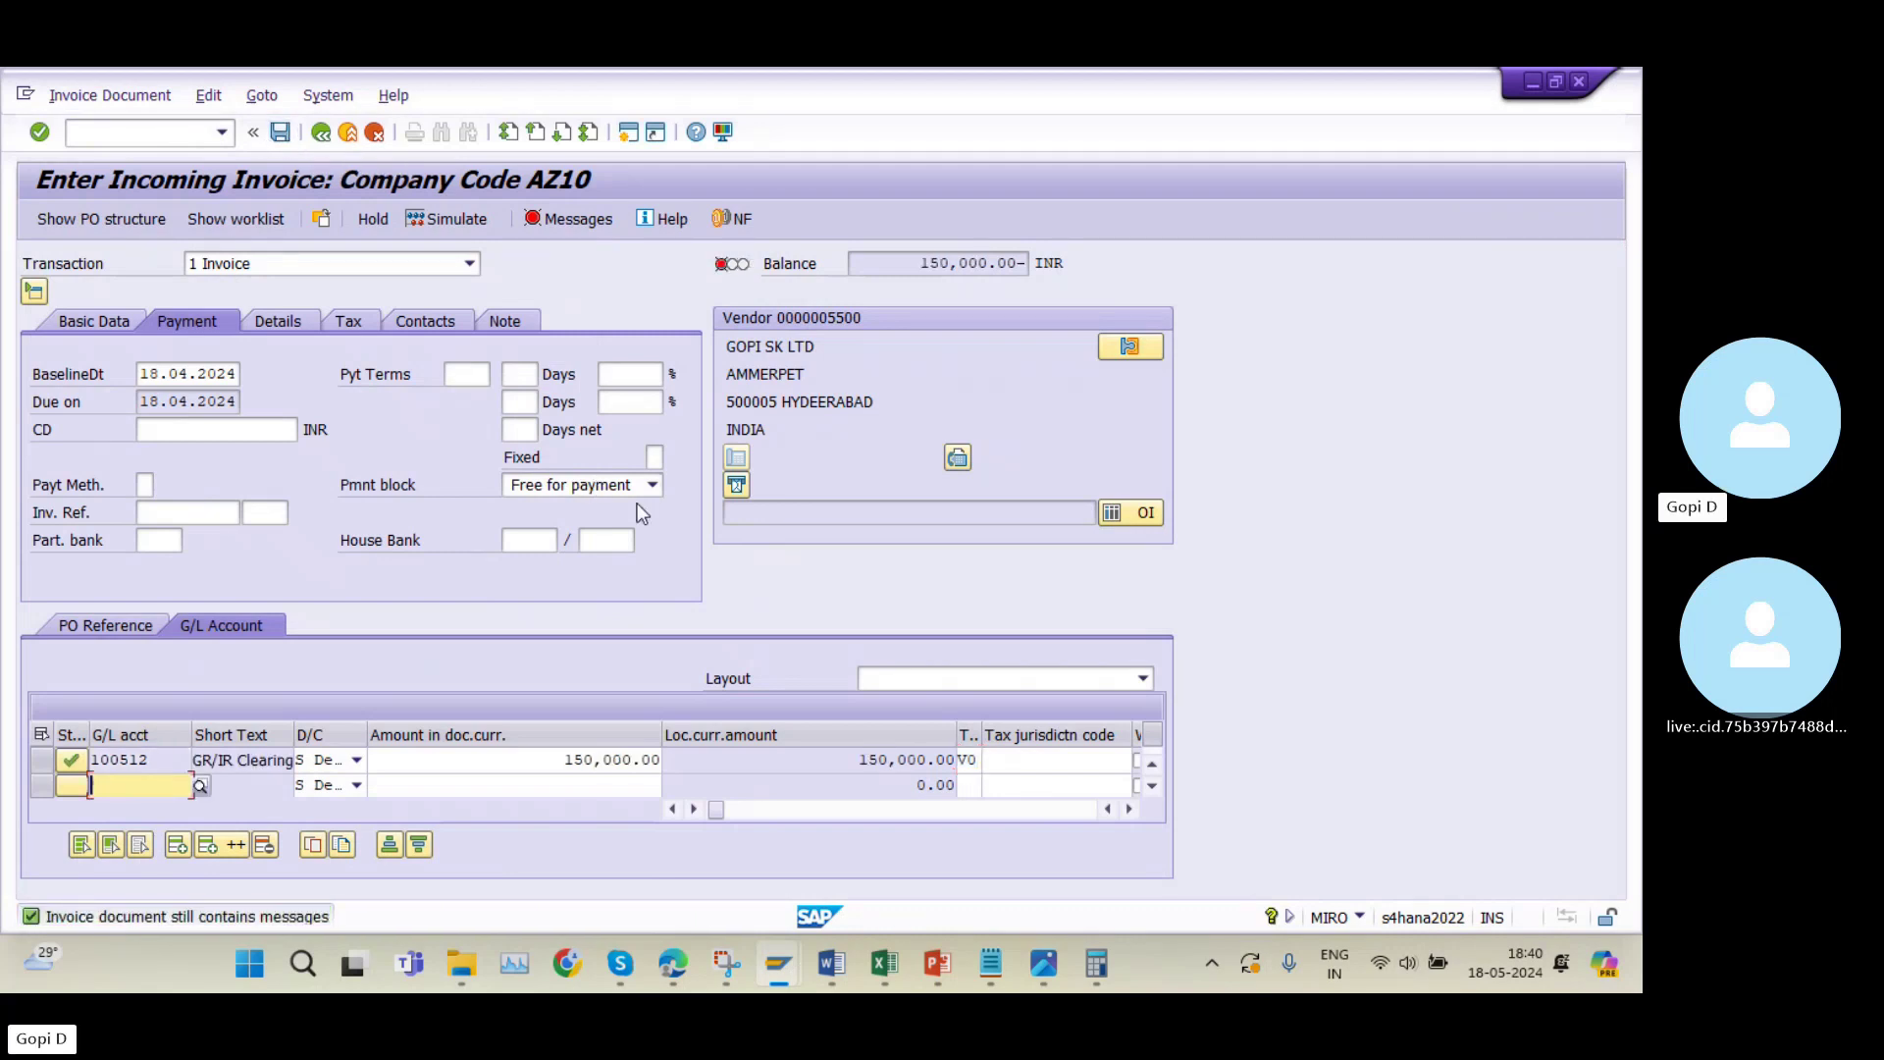
click(579, 219)
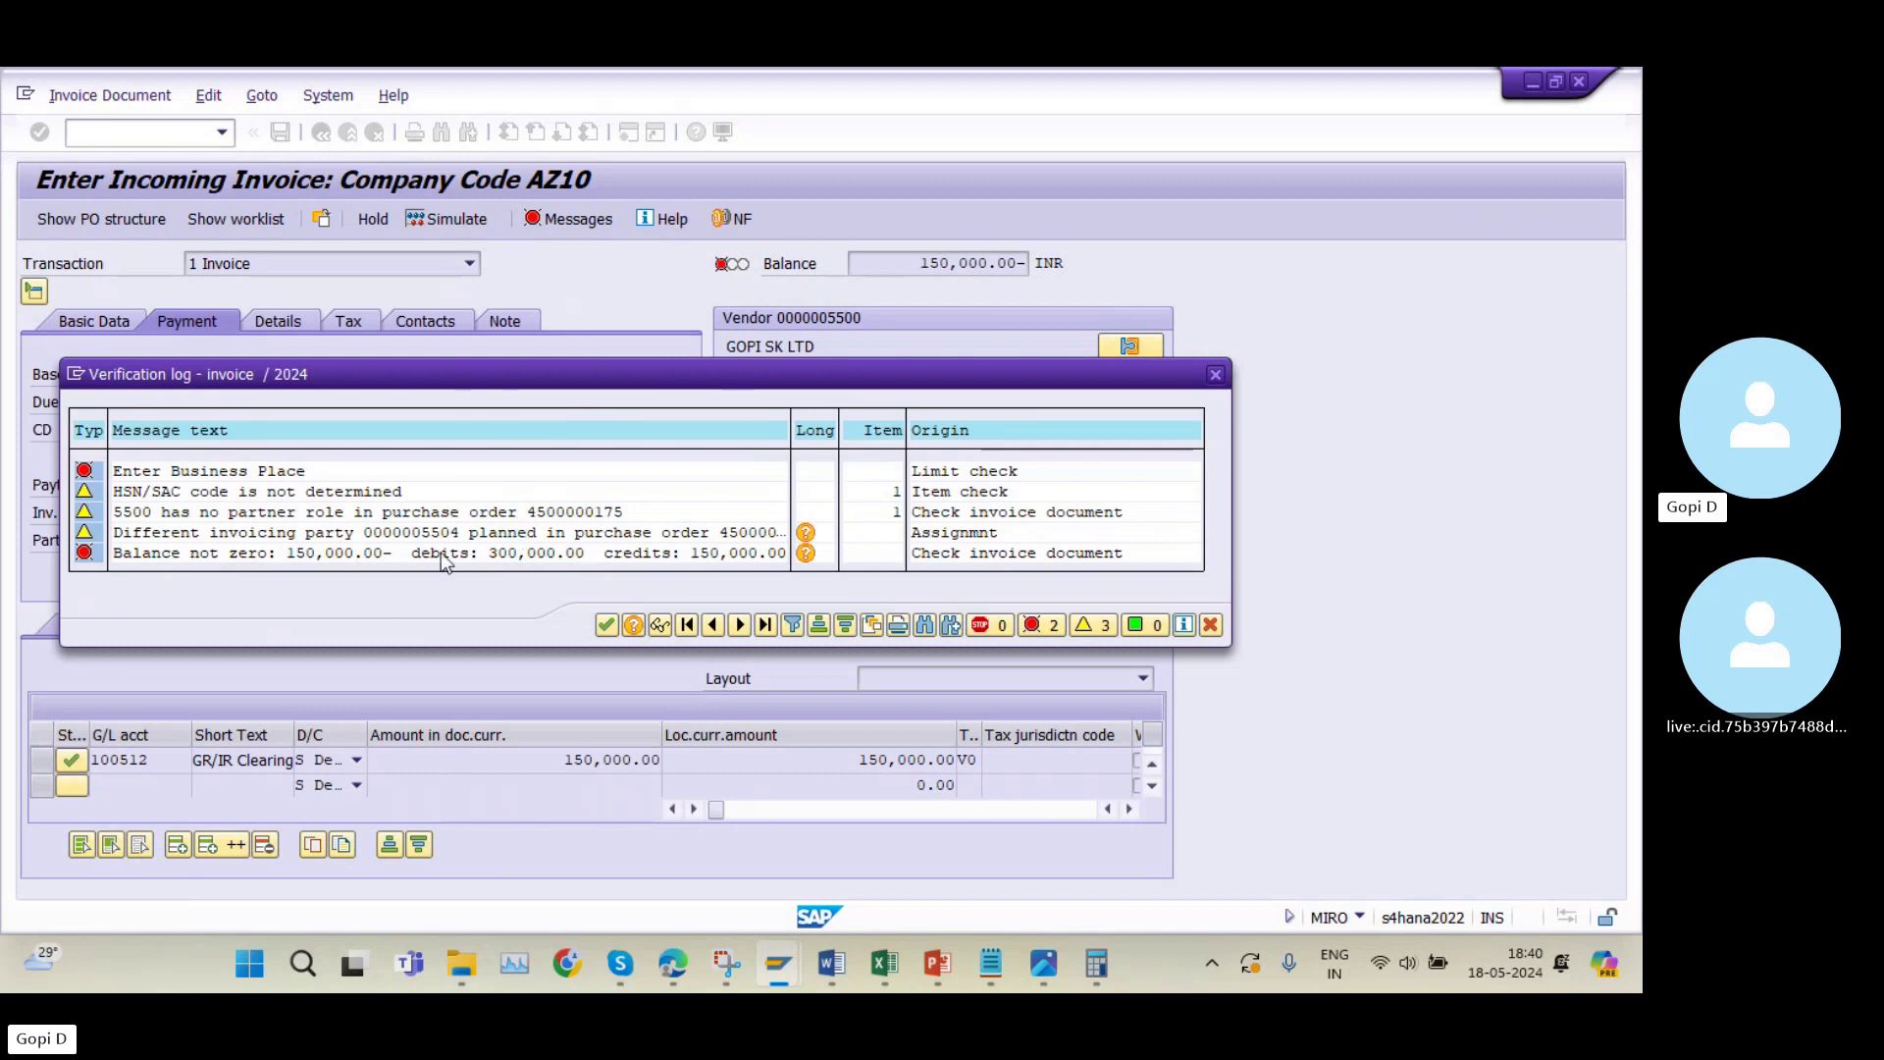
Close the verification log and leave the Basic Data header amount empty.
click(1215, 377)
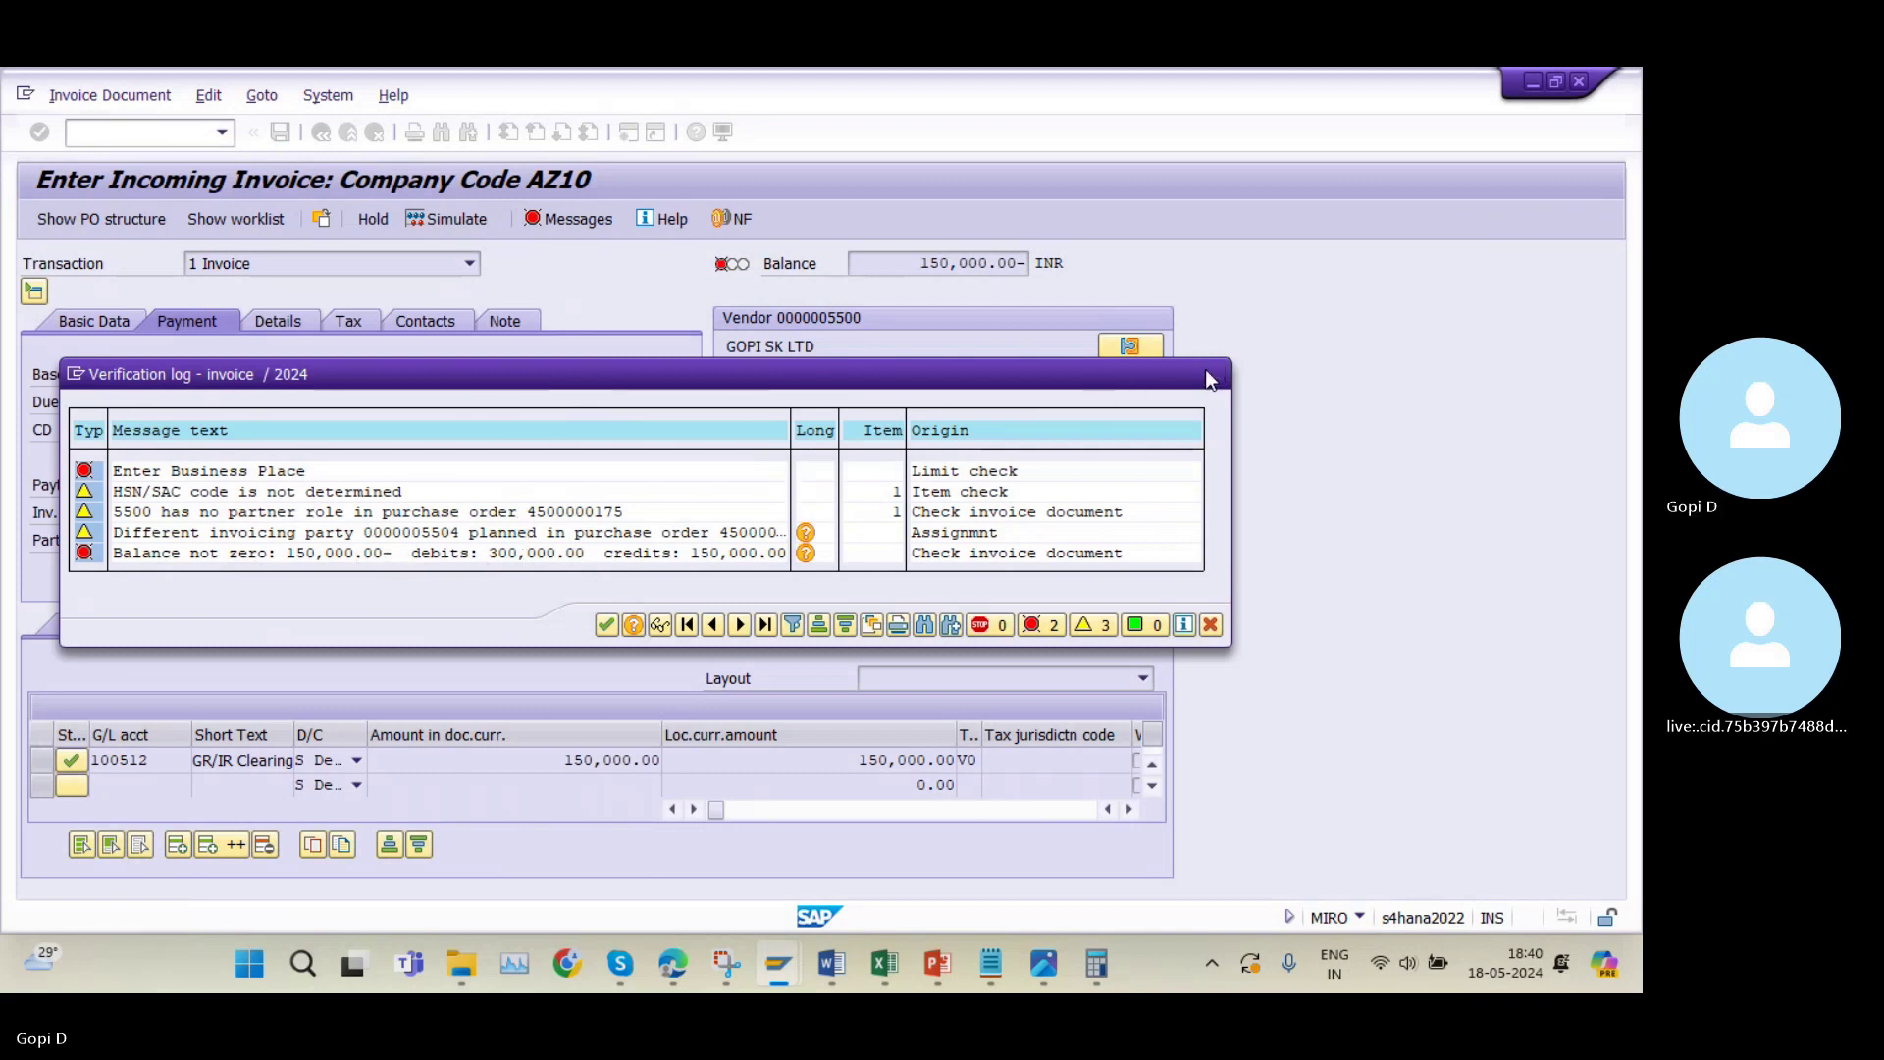
click(79, 320)
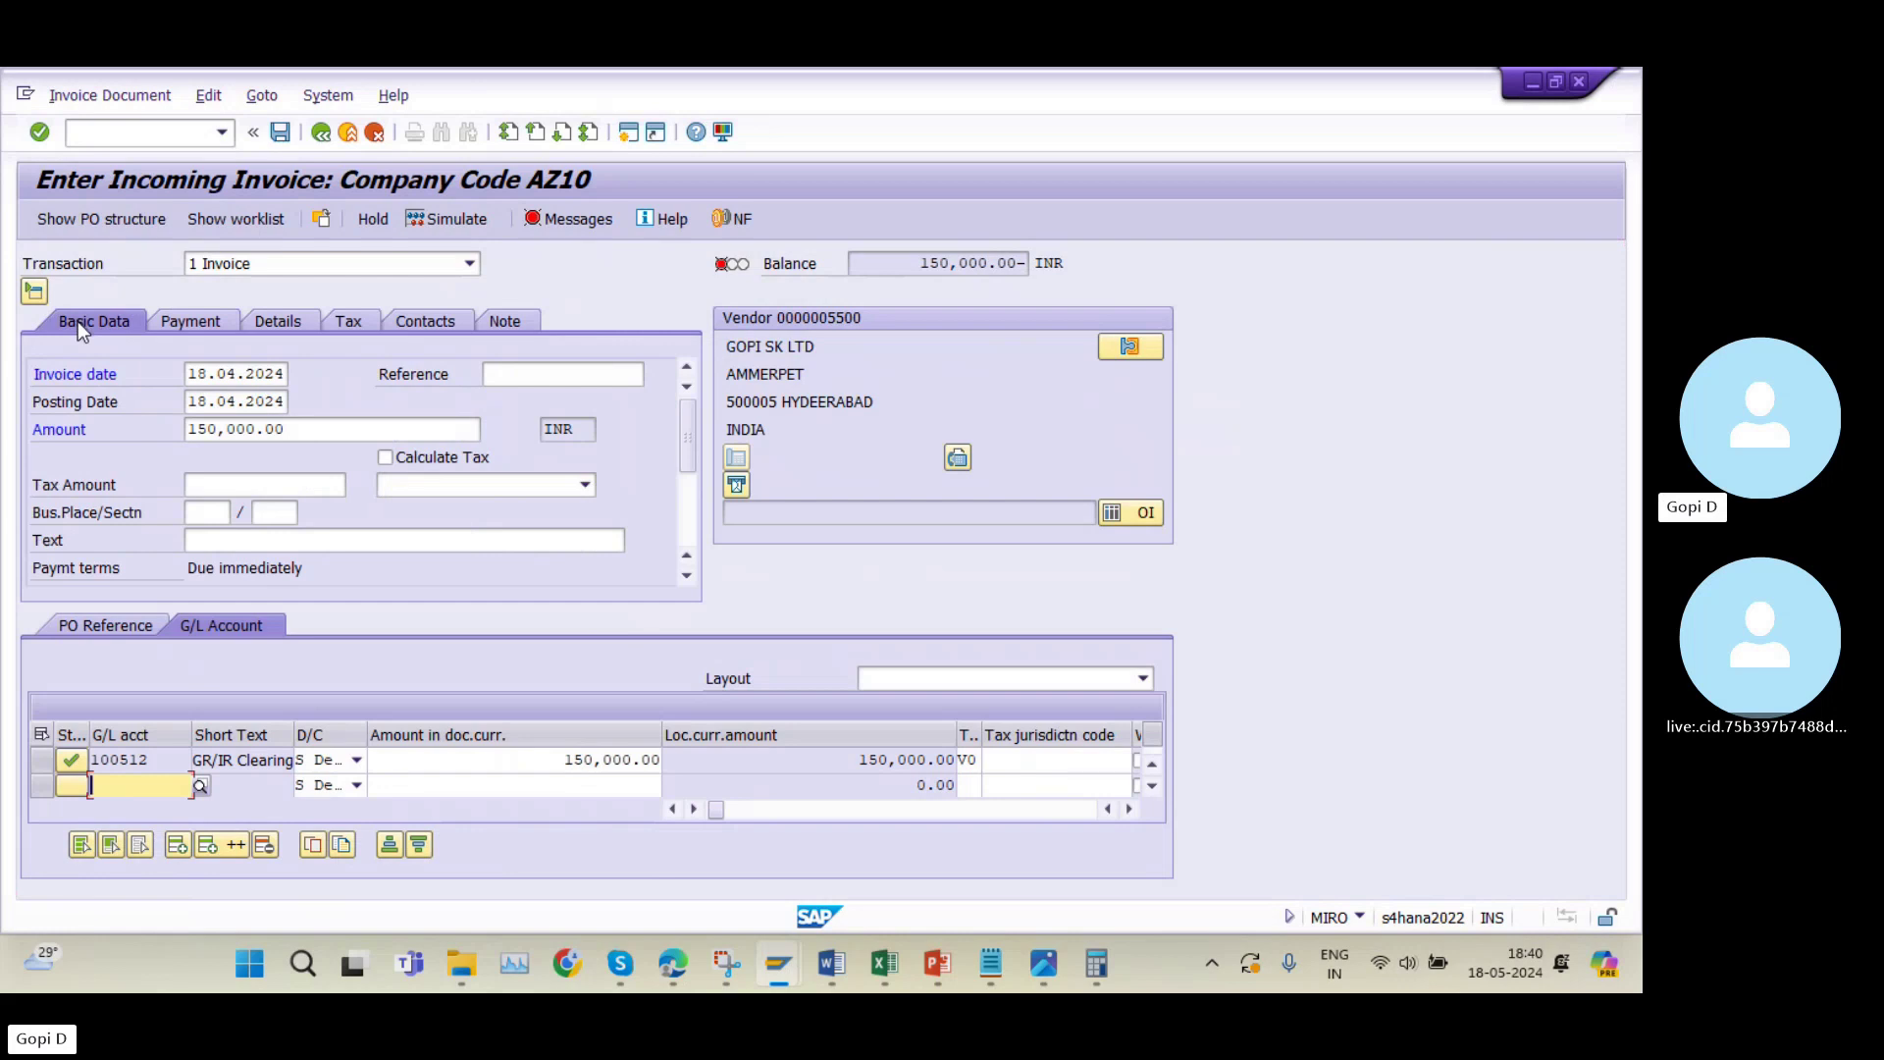
click(298, 422)
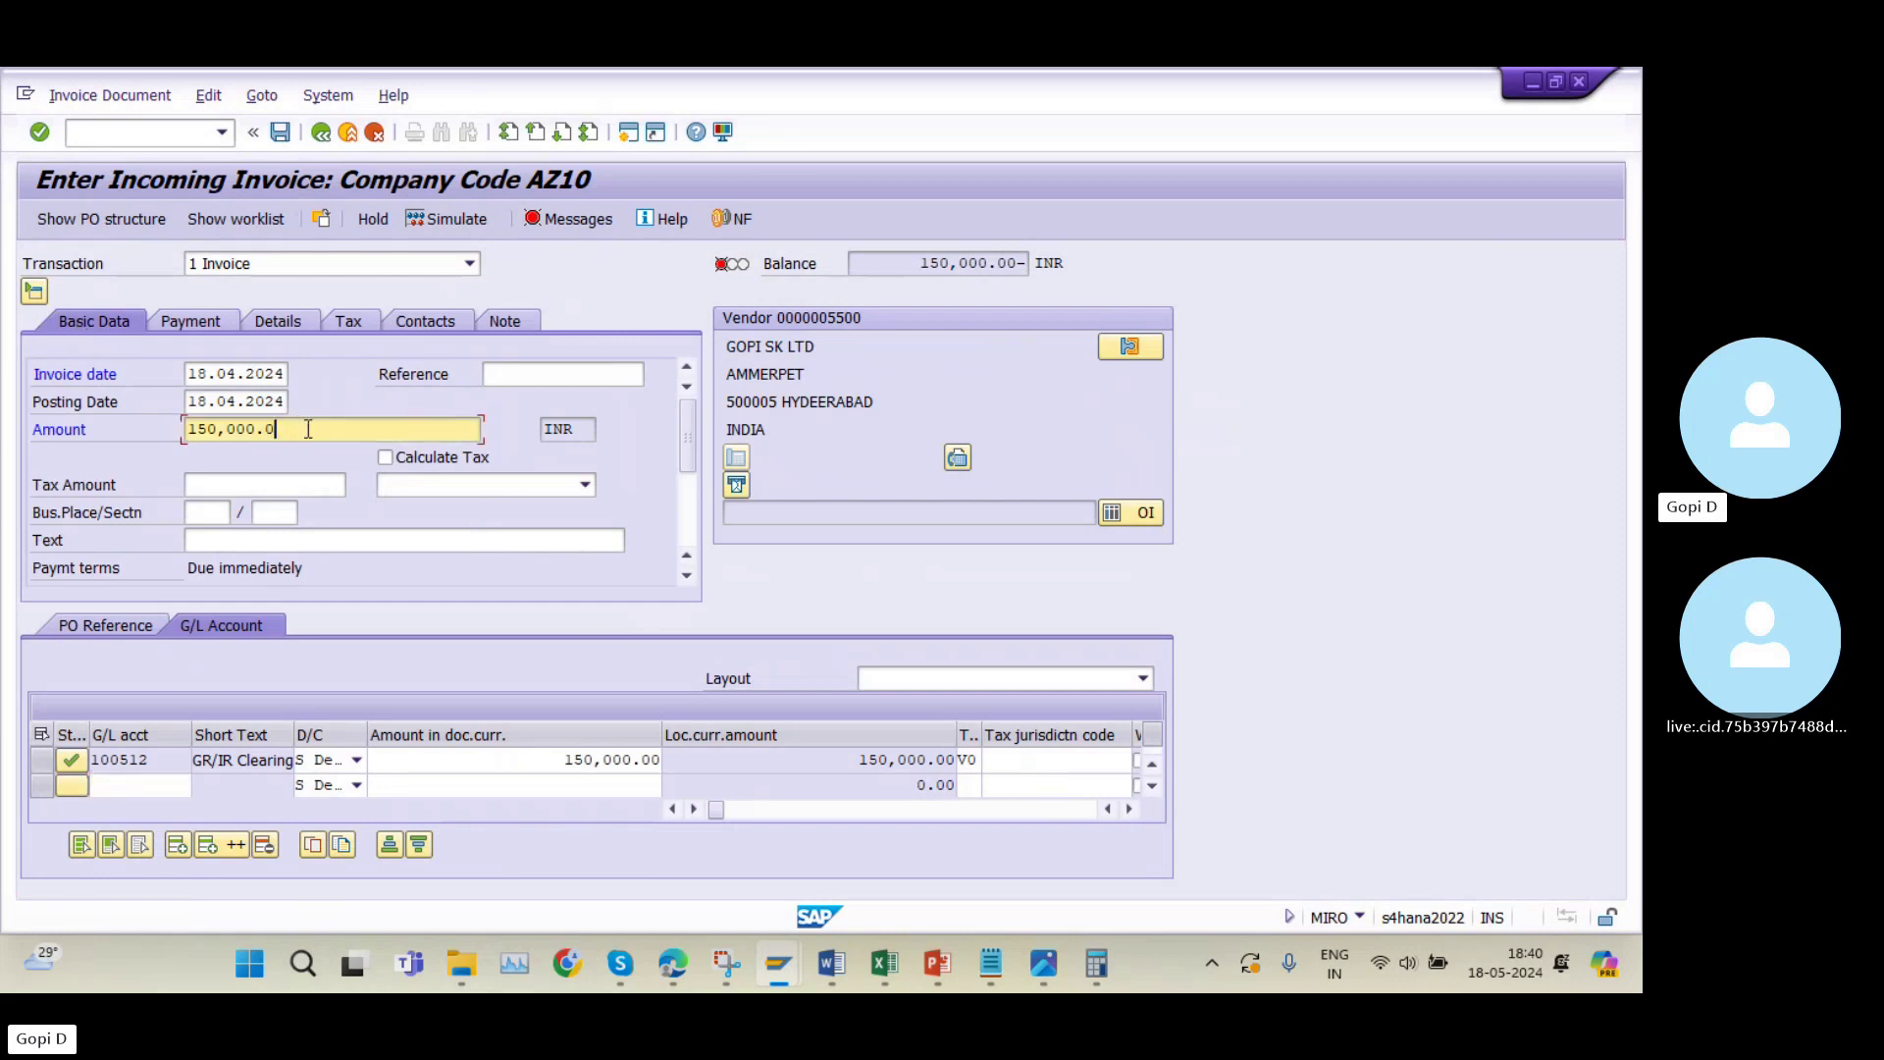
text(150)
key(BackSpace)
key(BackSpace)
key(BackSpace)
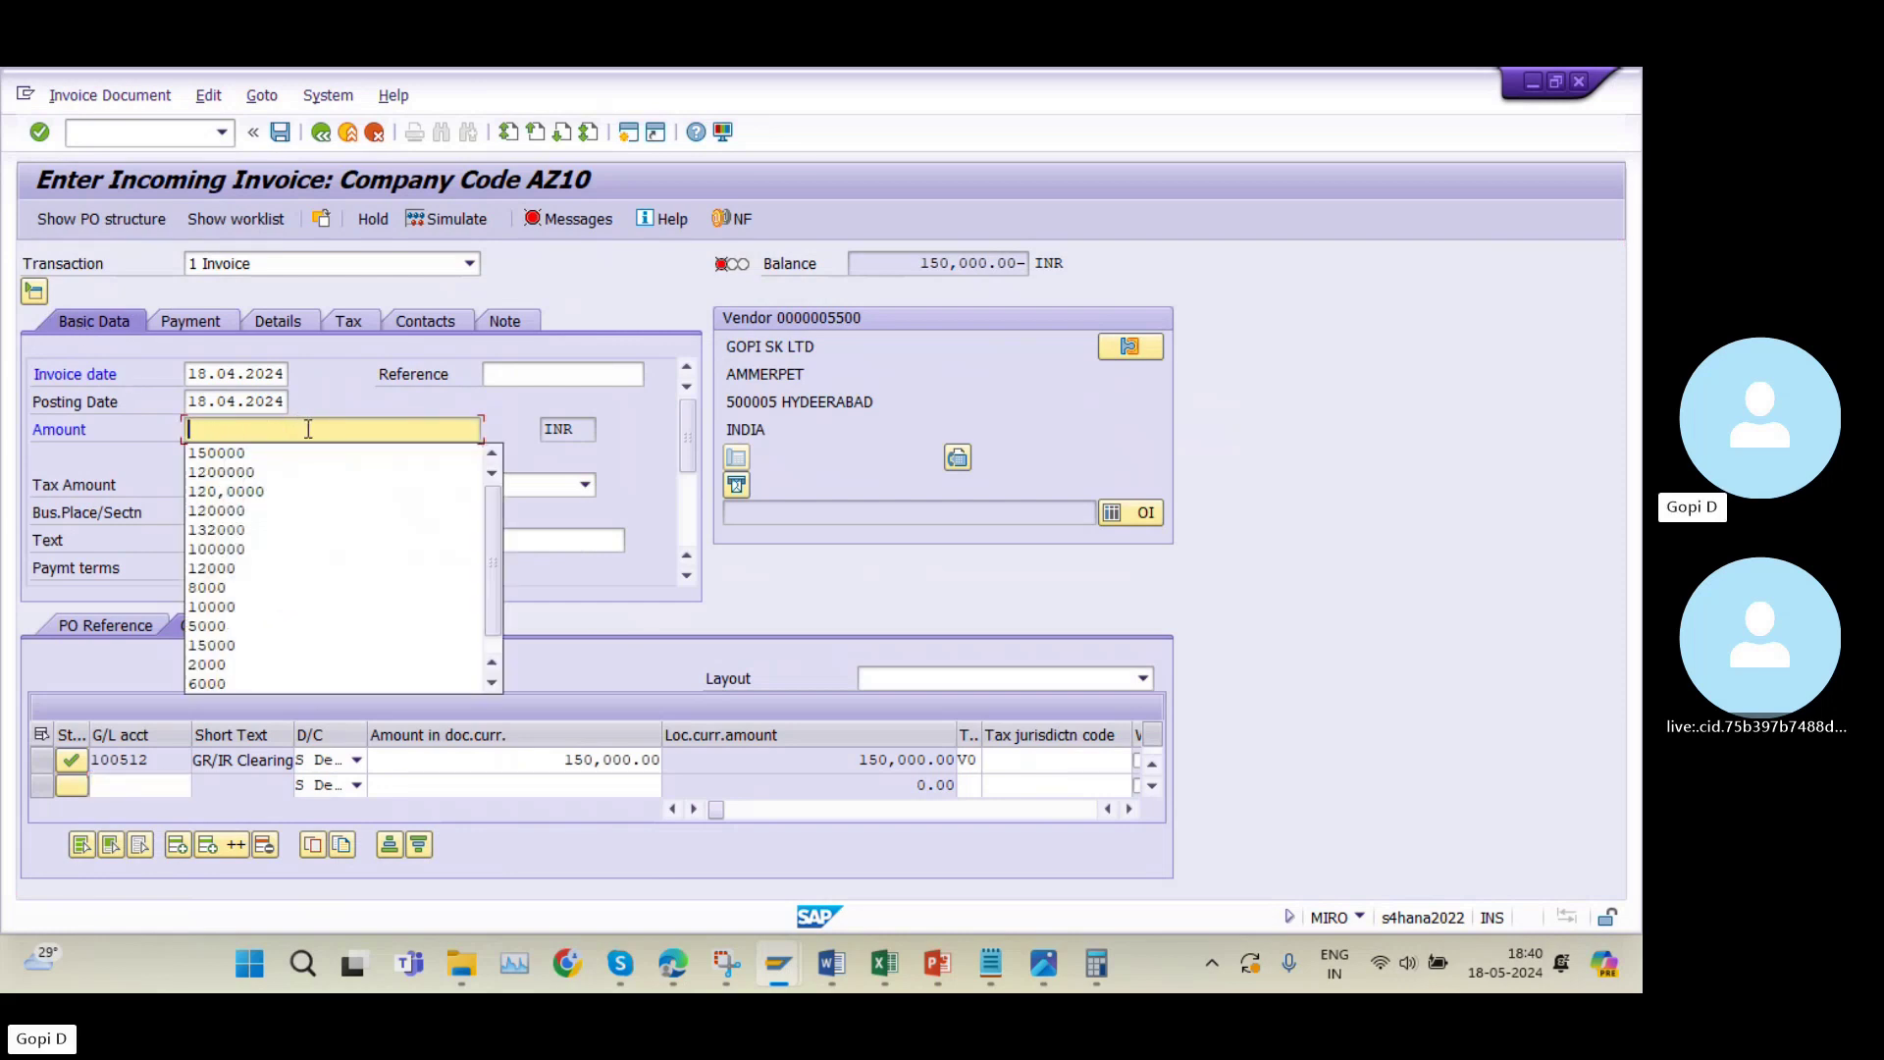
key(Escape)
Set business place HYD, recalculate the balance, and review the remaining verification messages.
click(201, 510)
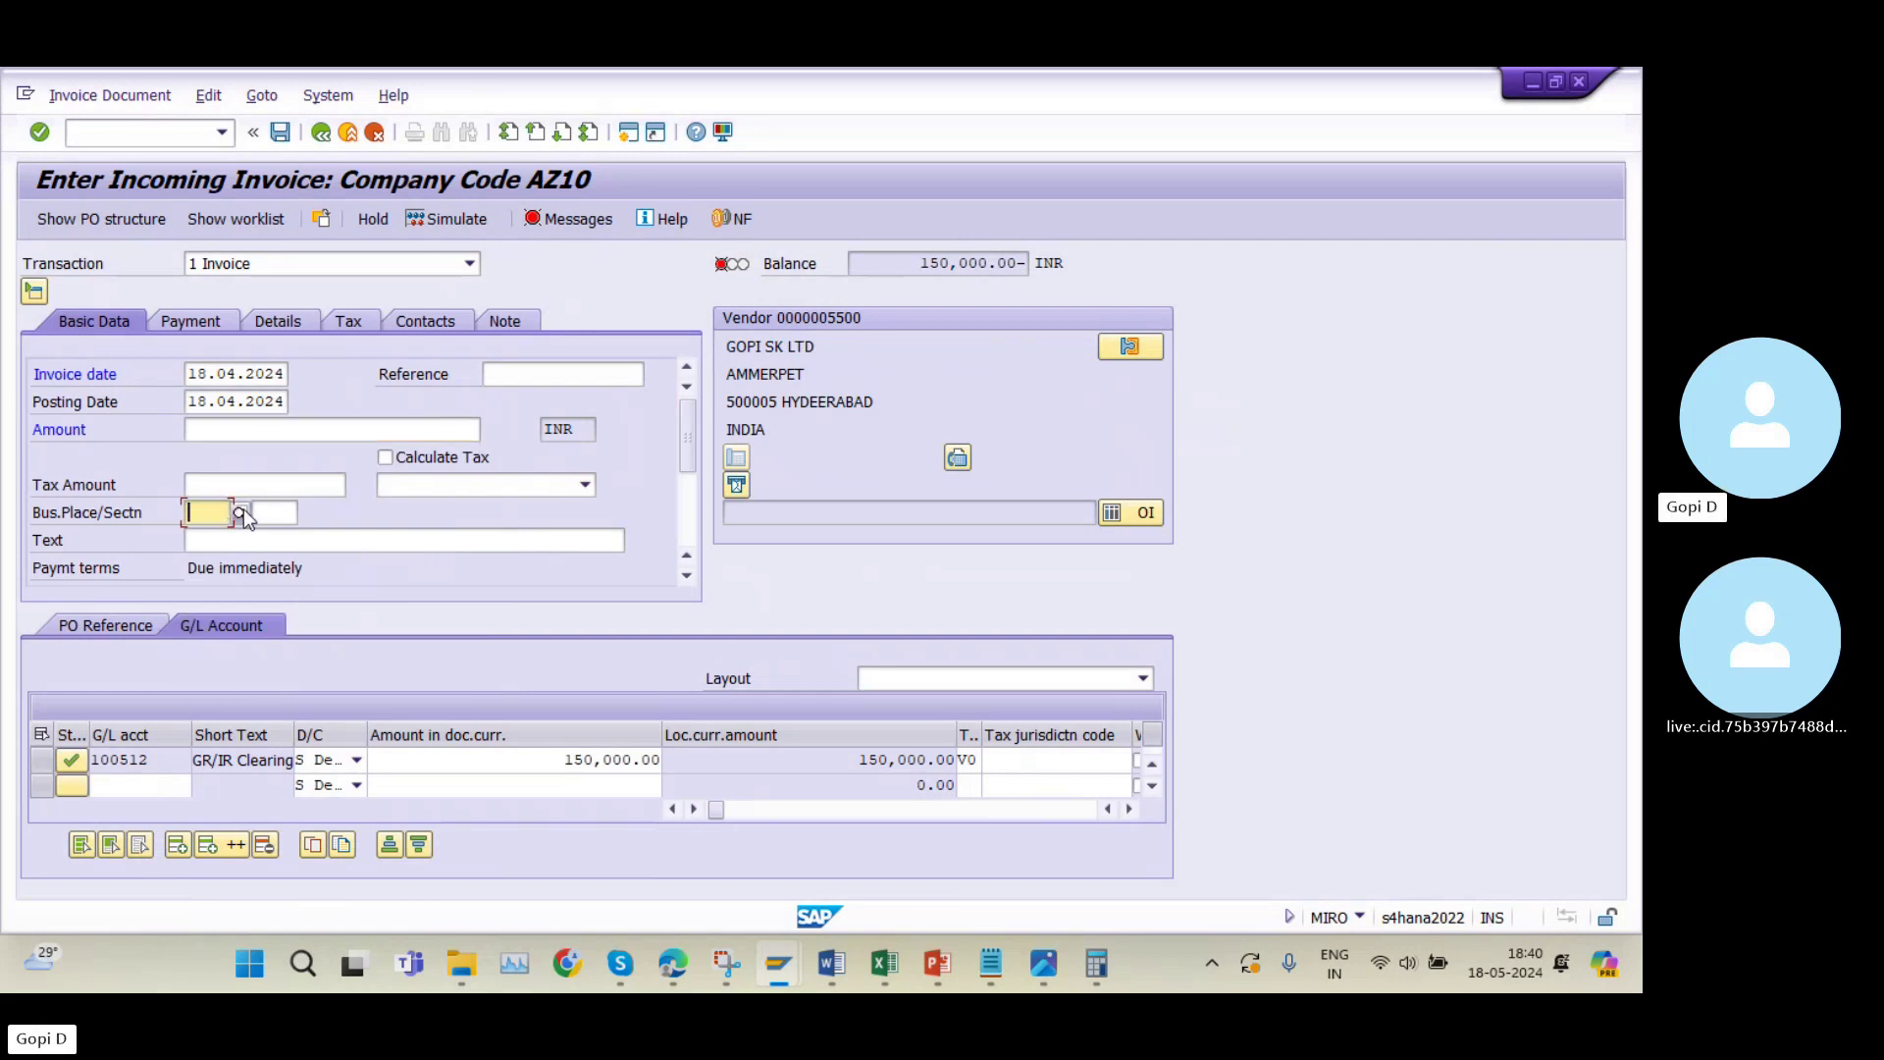
click(242, 510)
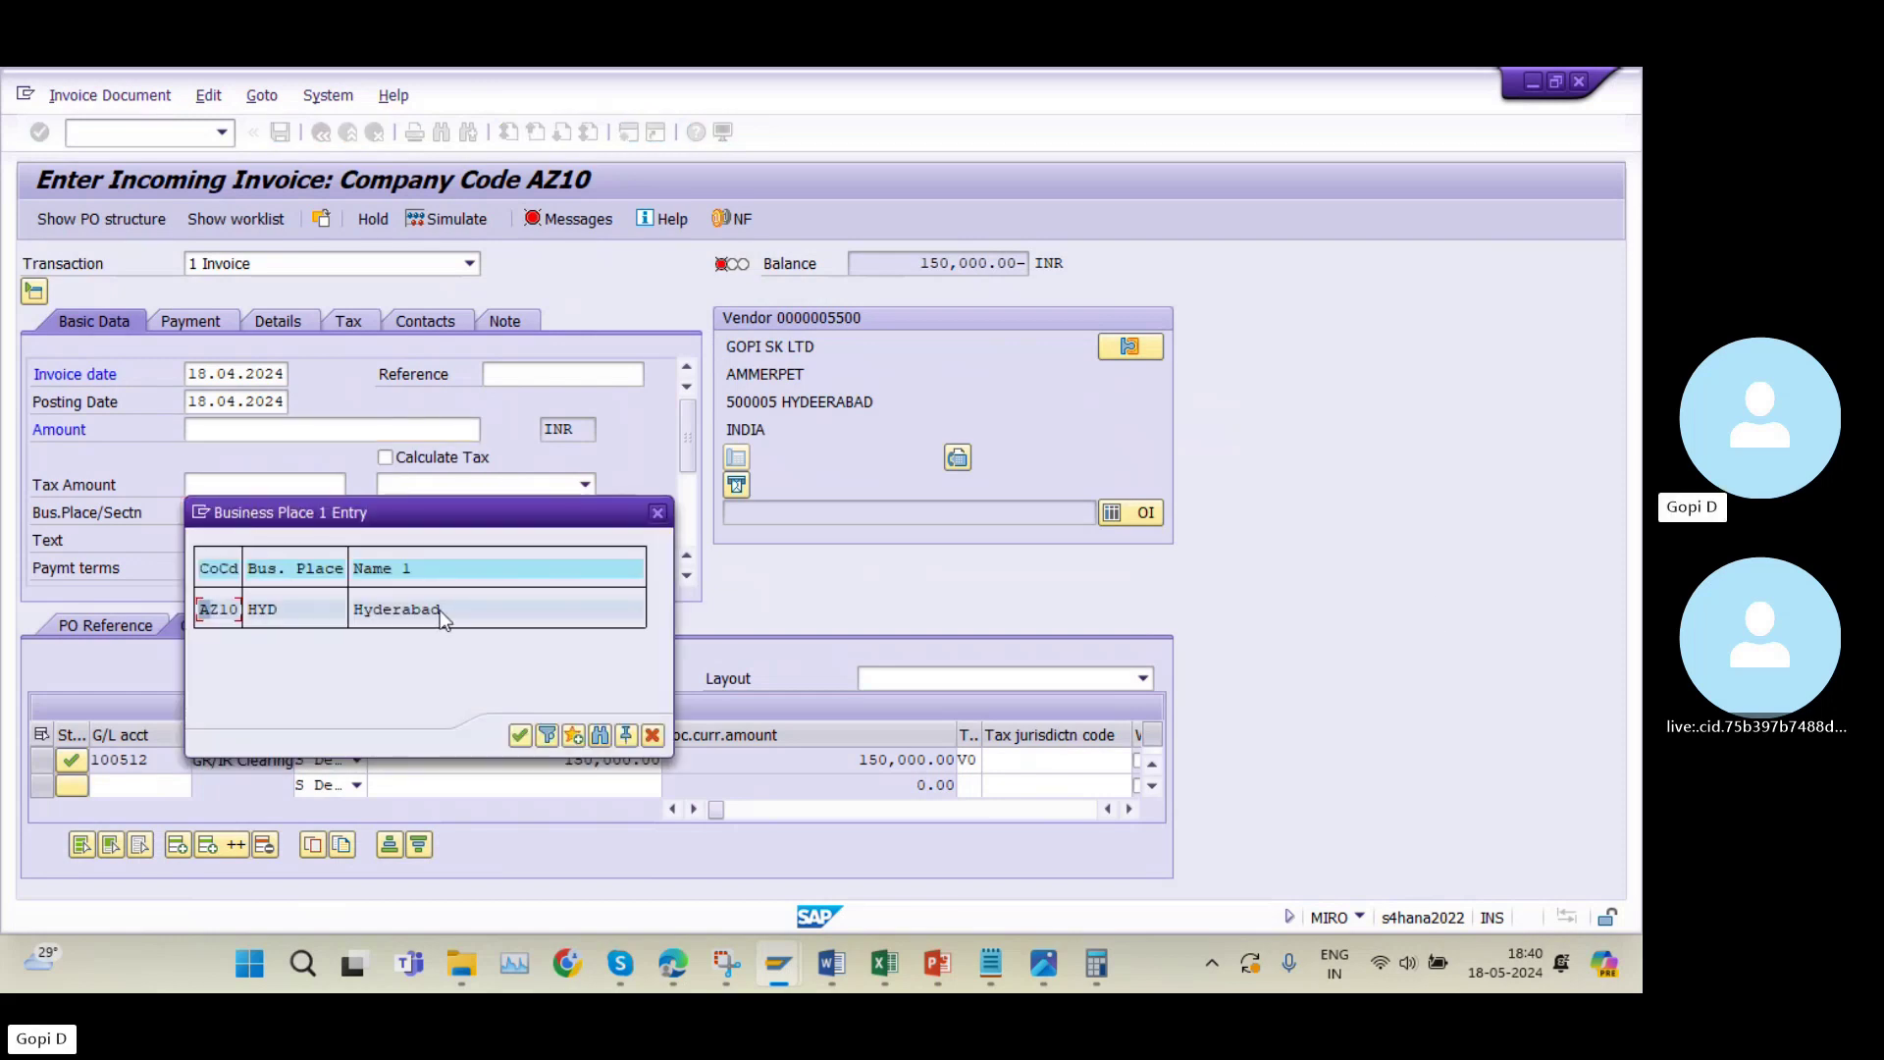
double_click(306, 608)
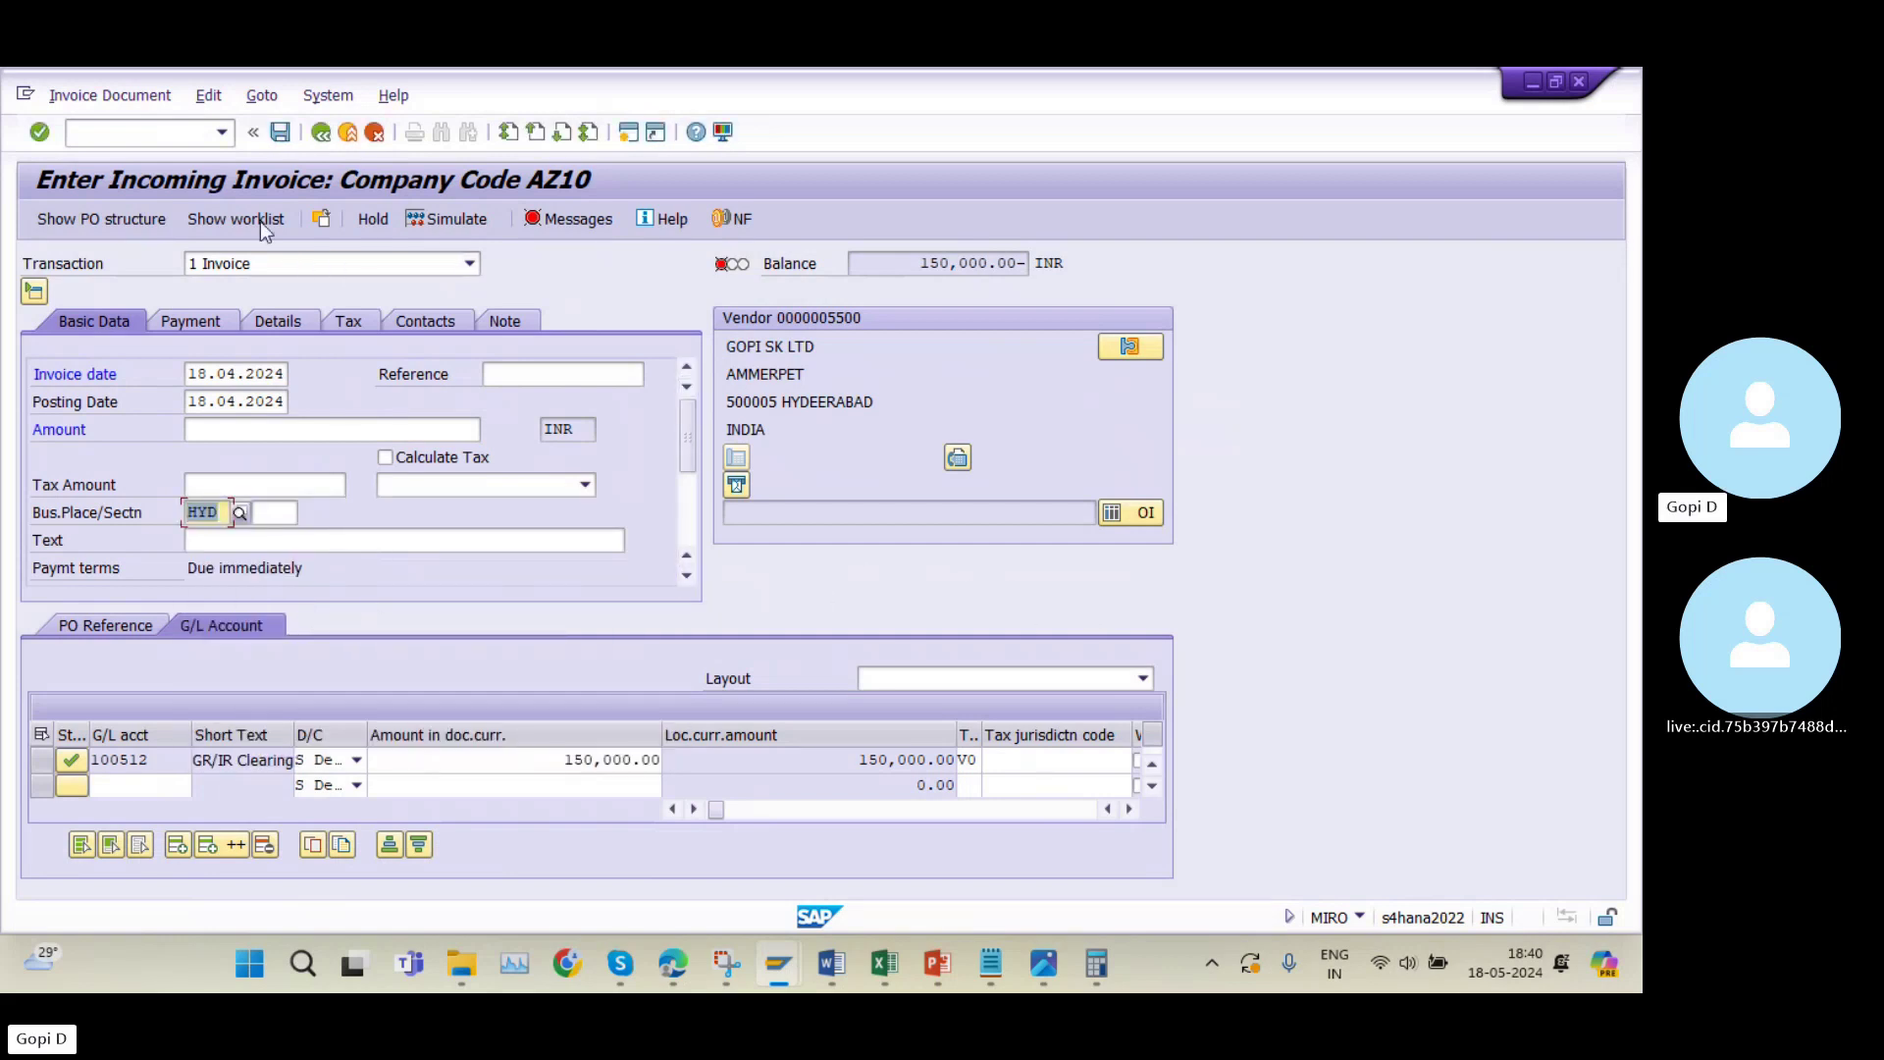
click(280, 134)
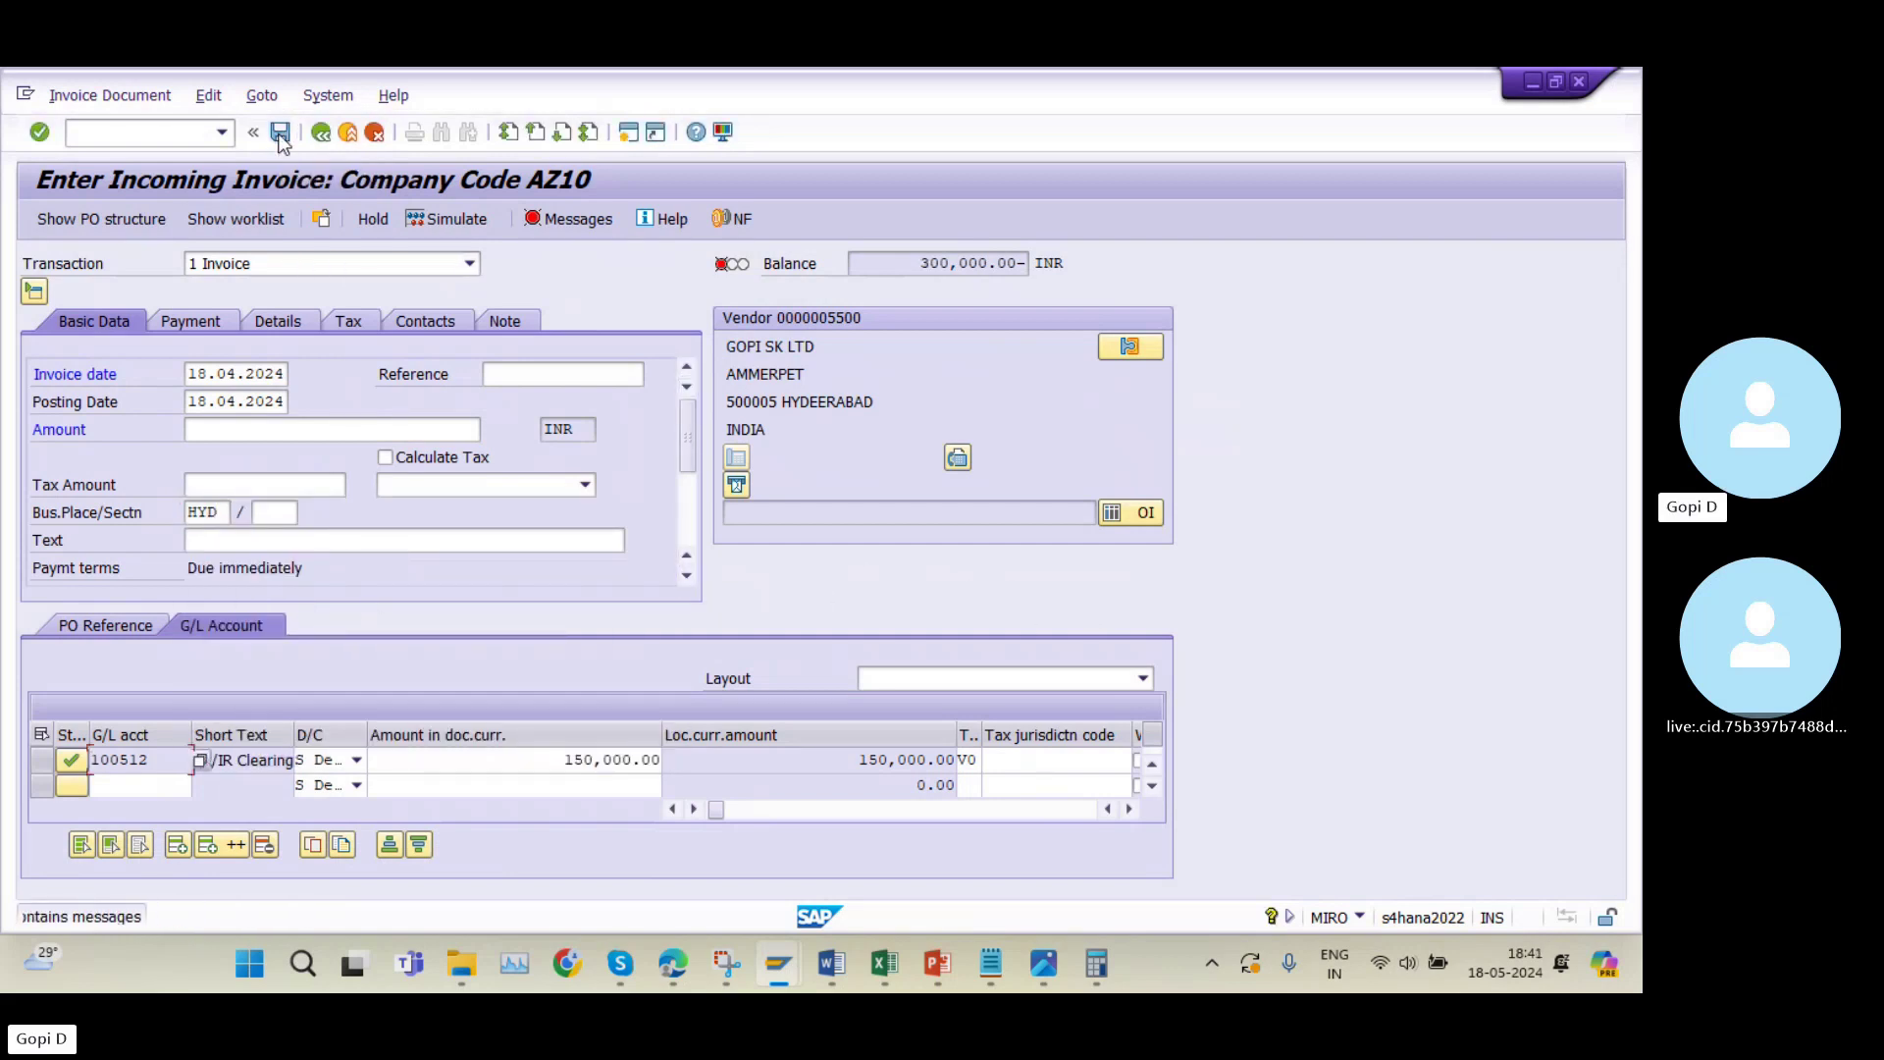
click(564, 220)
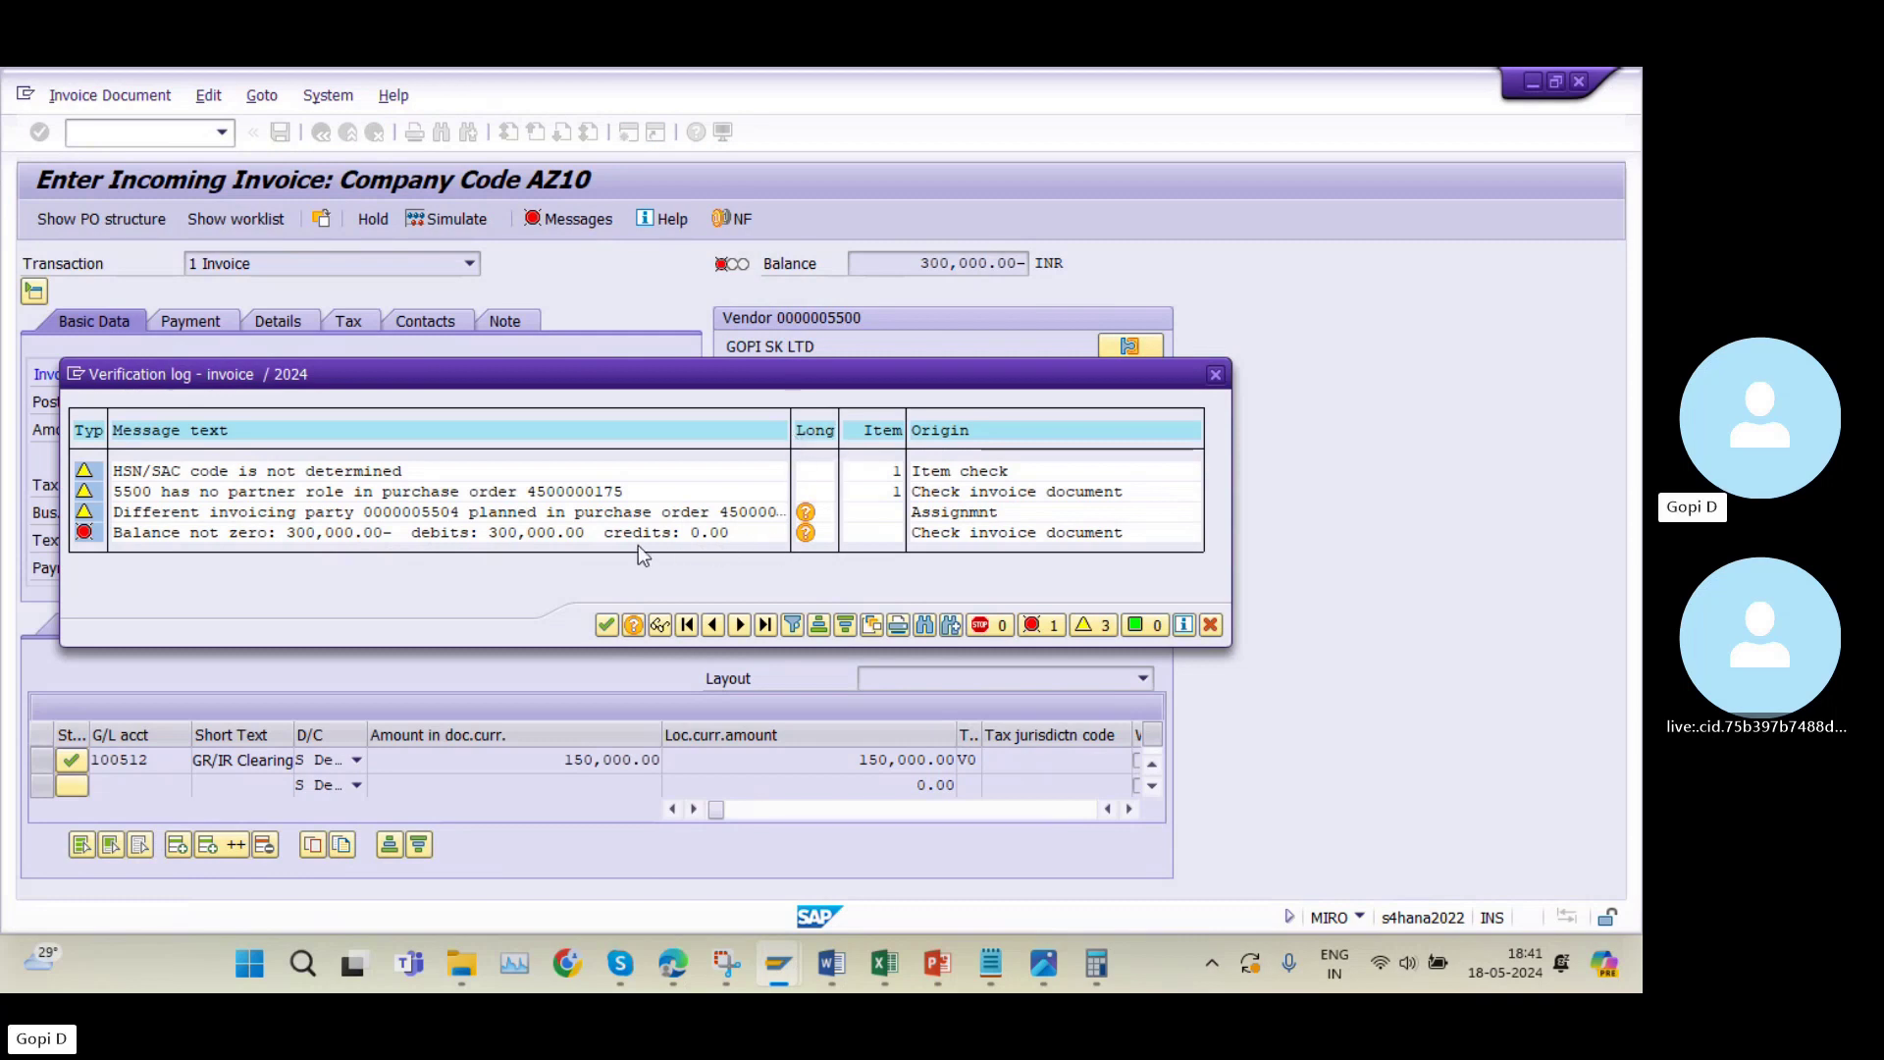
click(1215, 375)
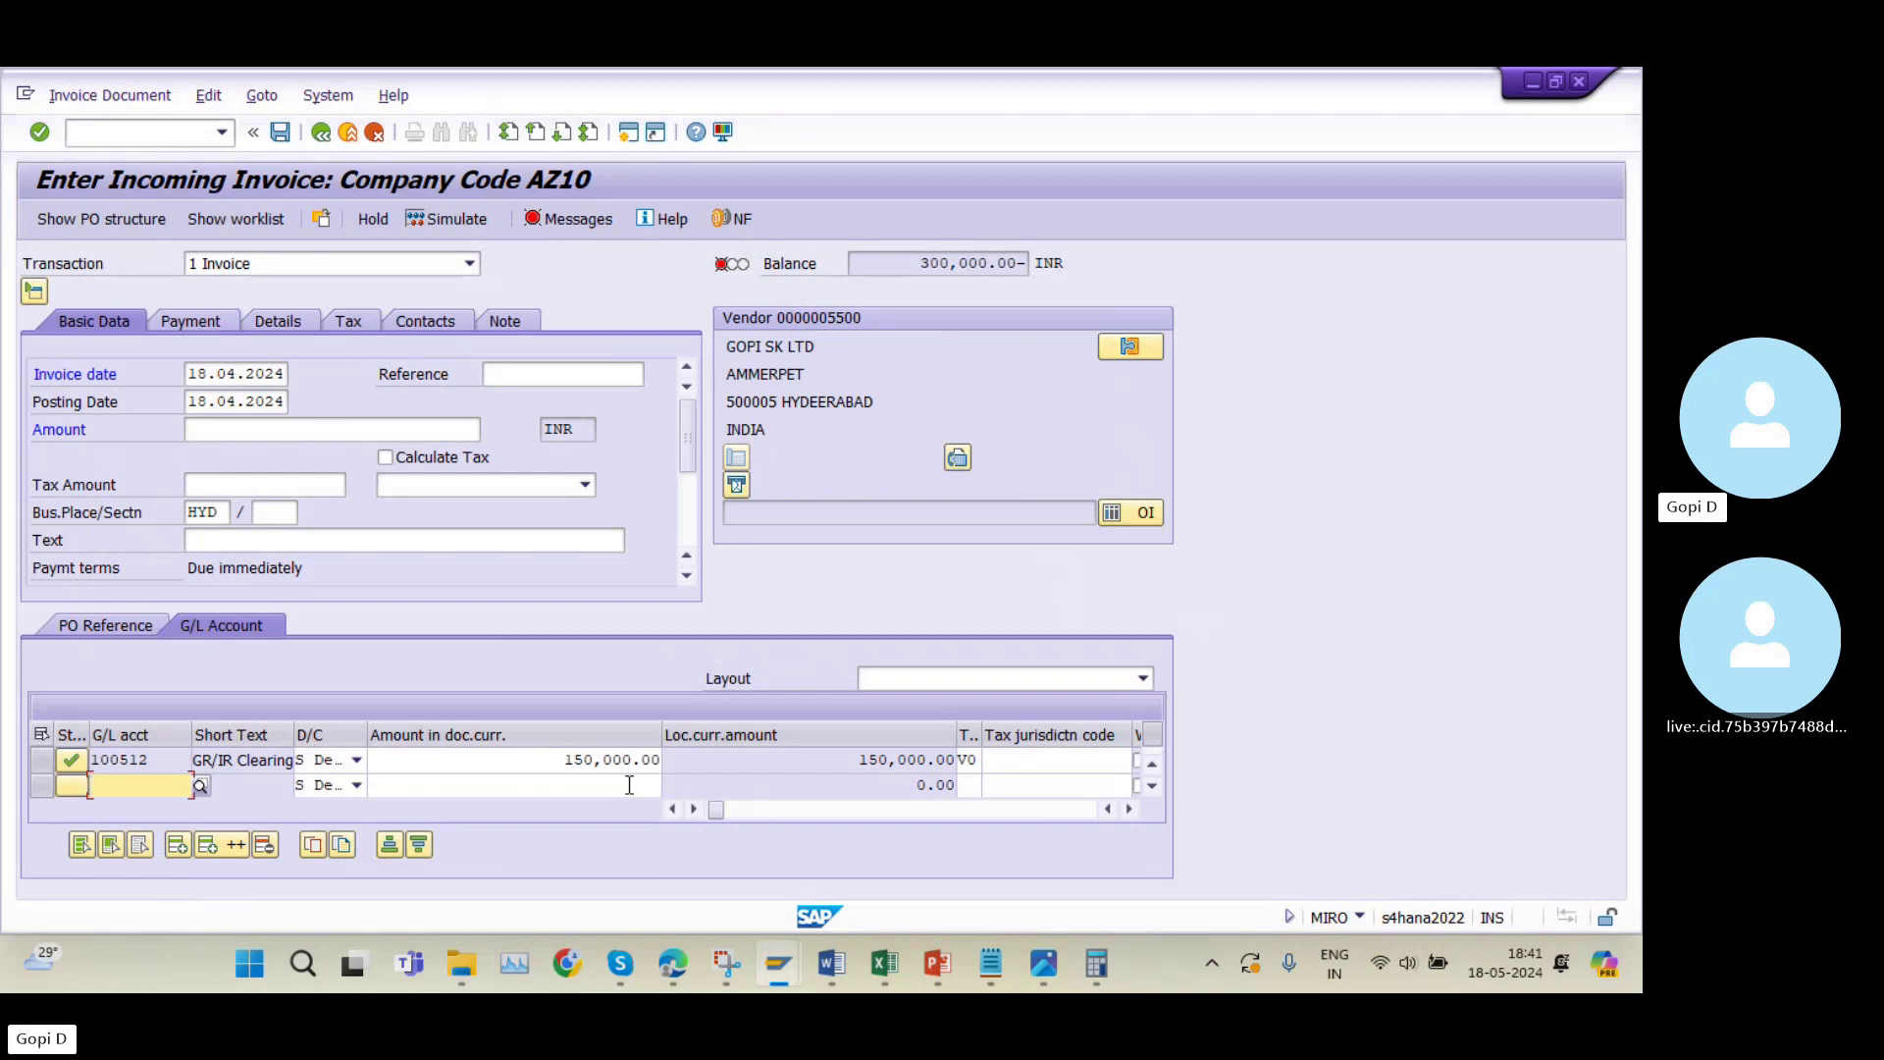
Erase the G/L line amount, recalculate the balance, and check the verification messages.
click(128, 626)
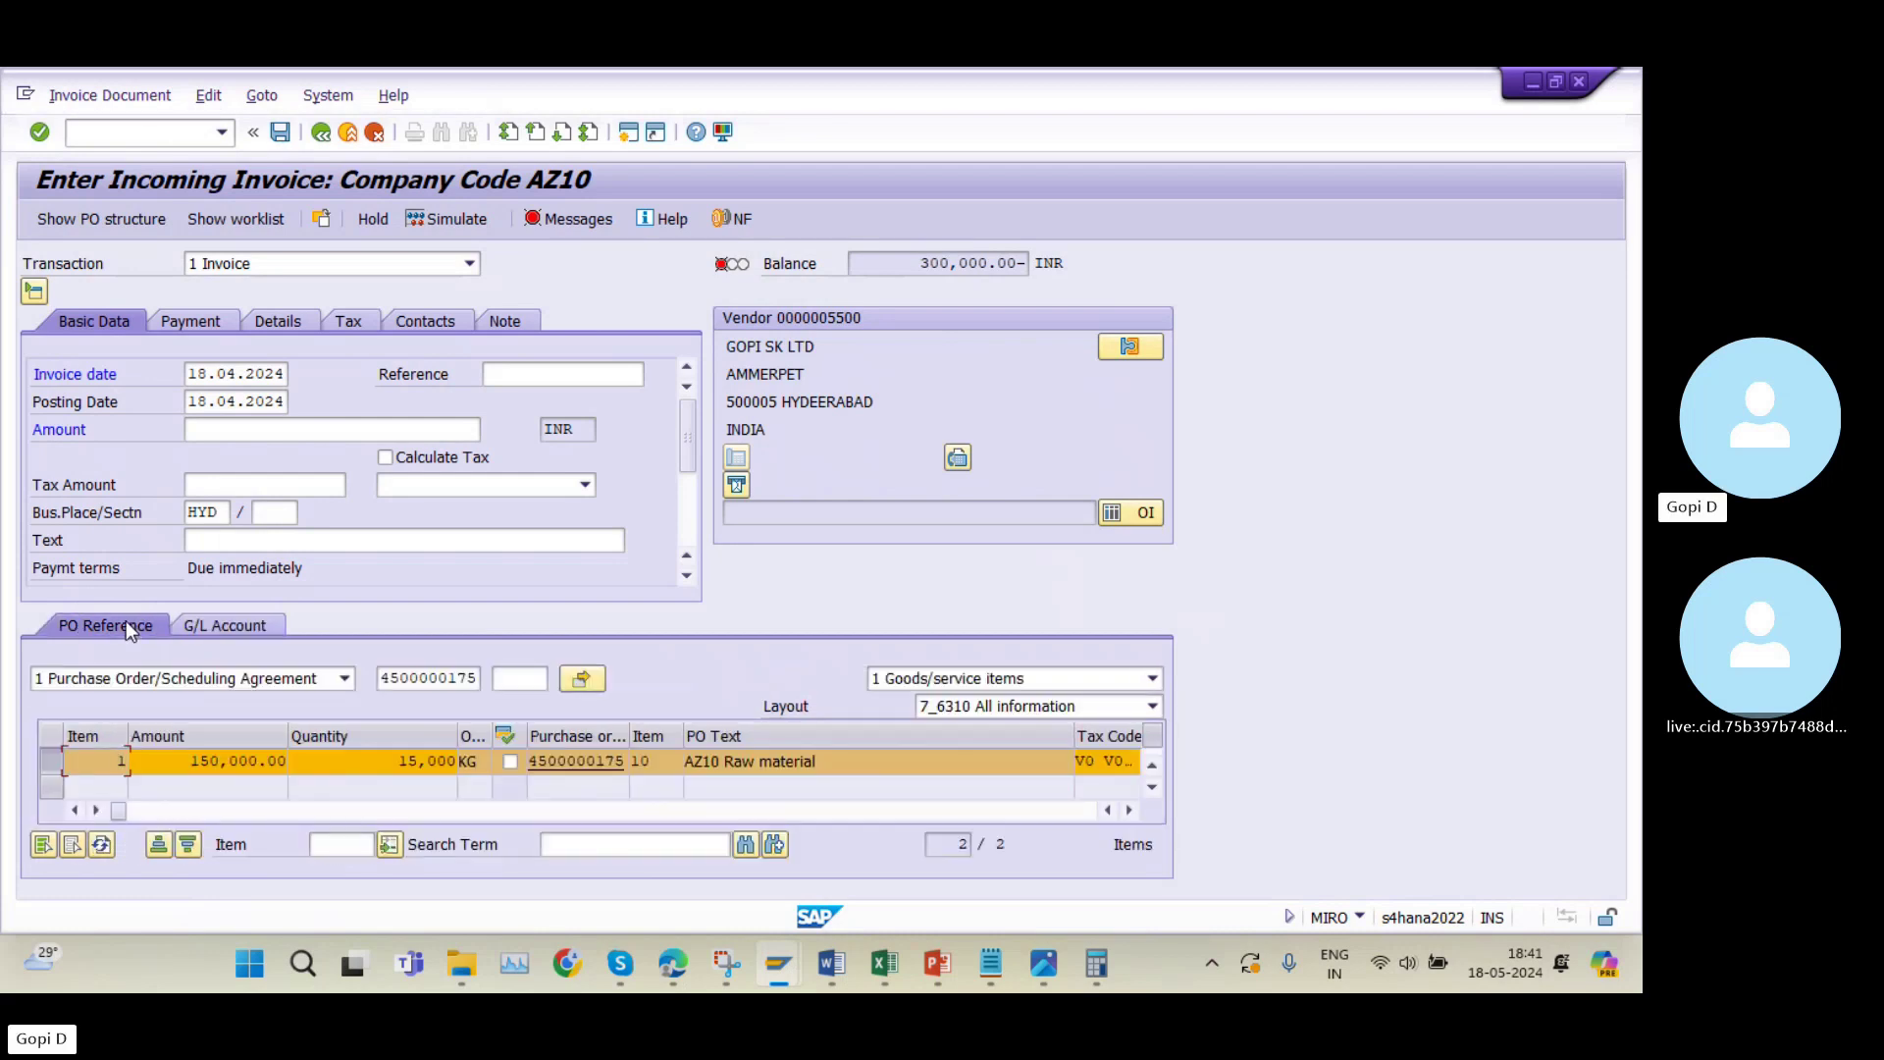
click(254, 628)
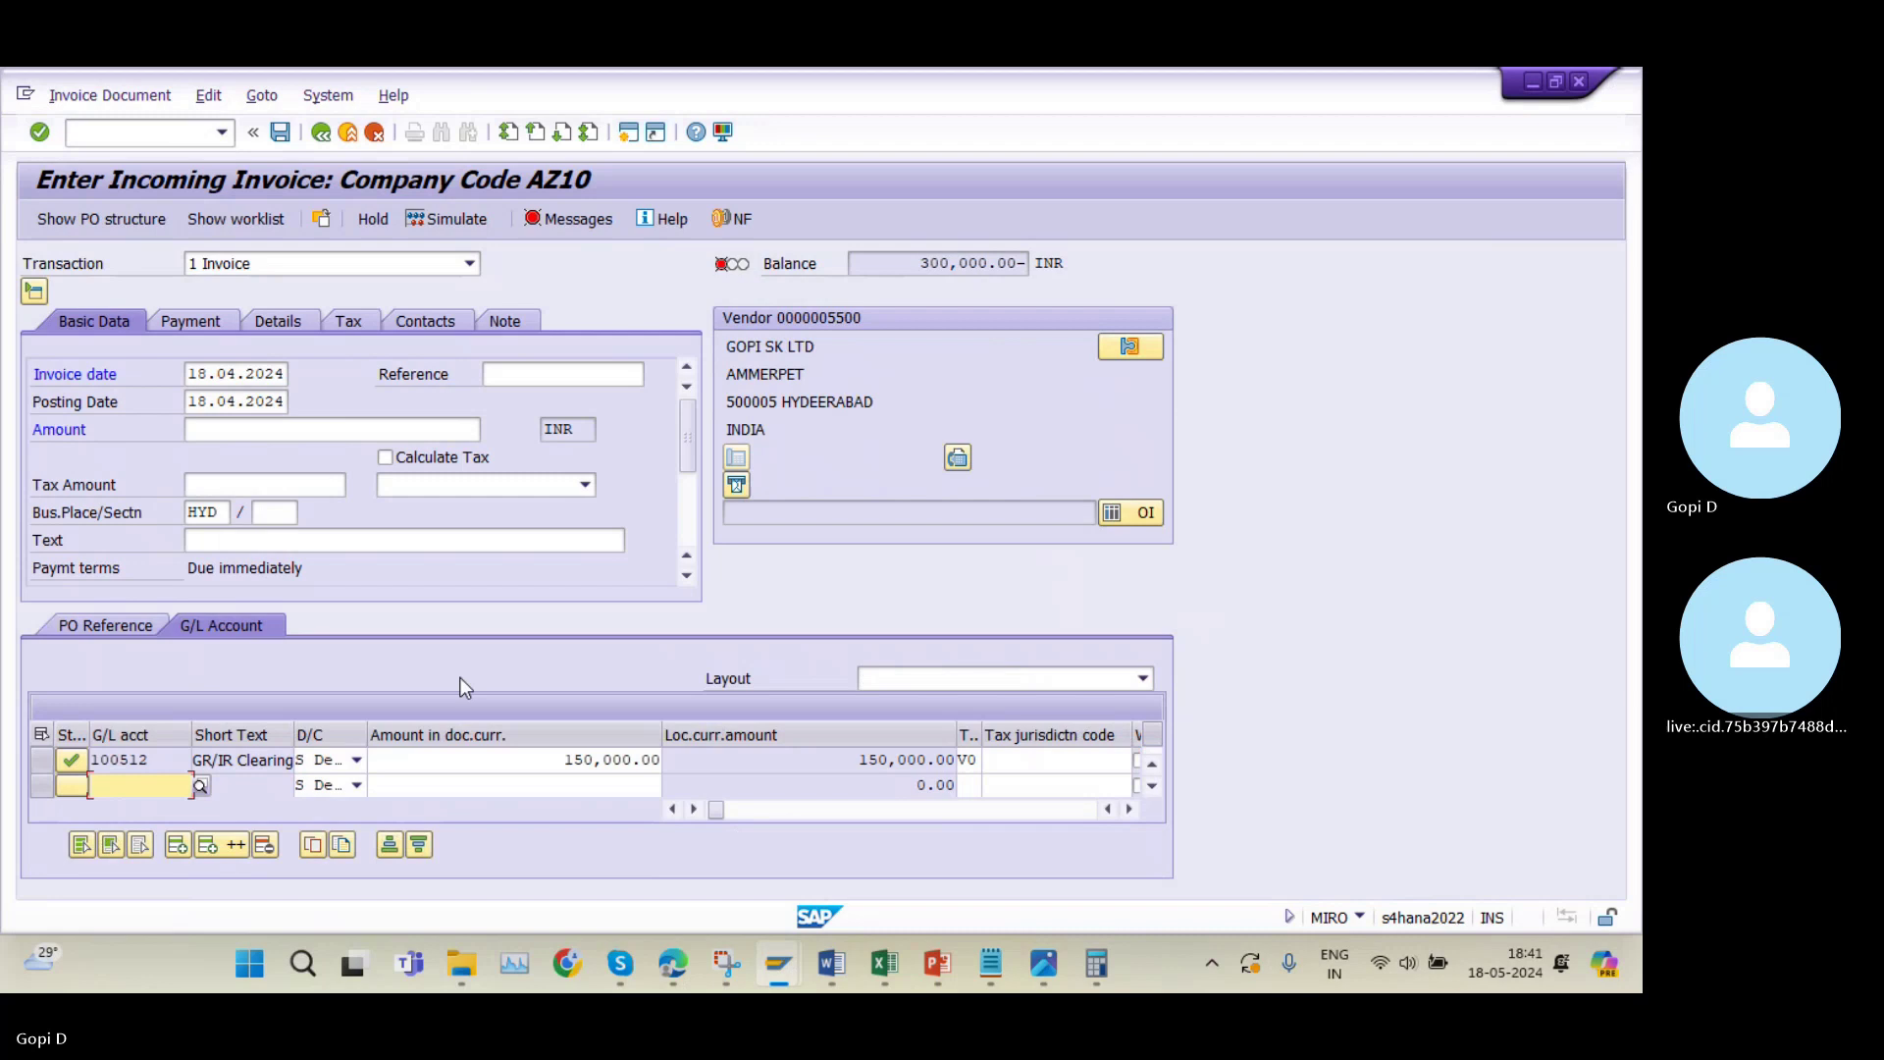
click(654, 760)
key(BackSpace)
key(BackSpace)
key(BackSpace)
key(BackSpace)
key(BackSpace)
key(BackSpace)
key(BackSpace)
key(BackSpace)
key(BackSpace)
key(BackSpace)
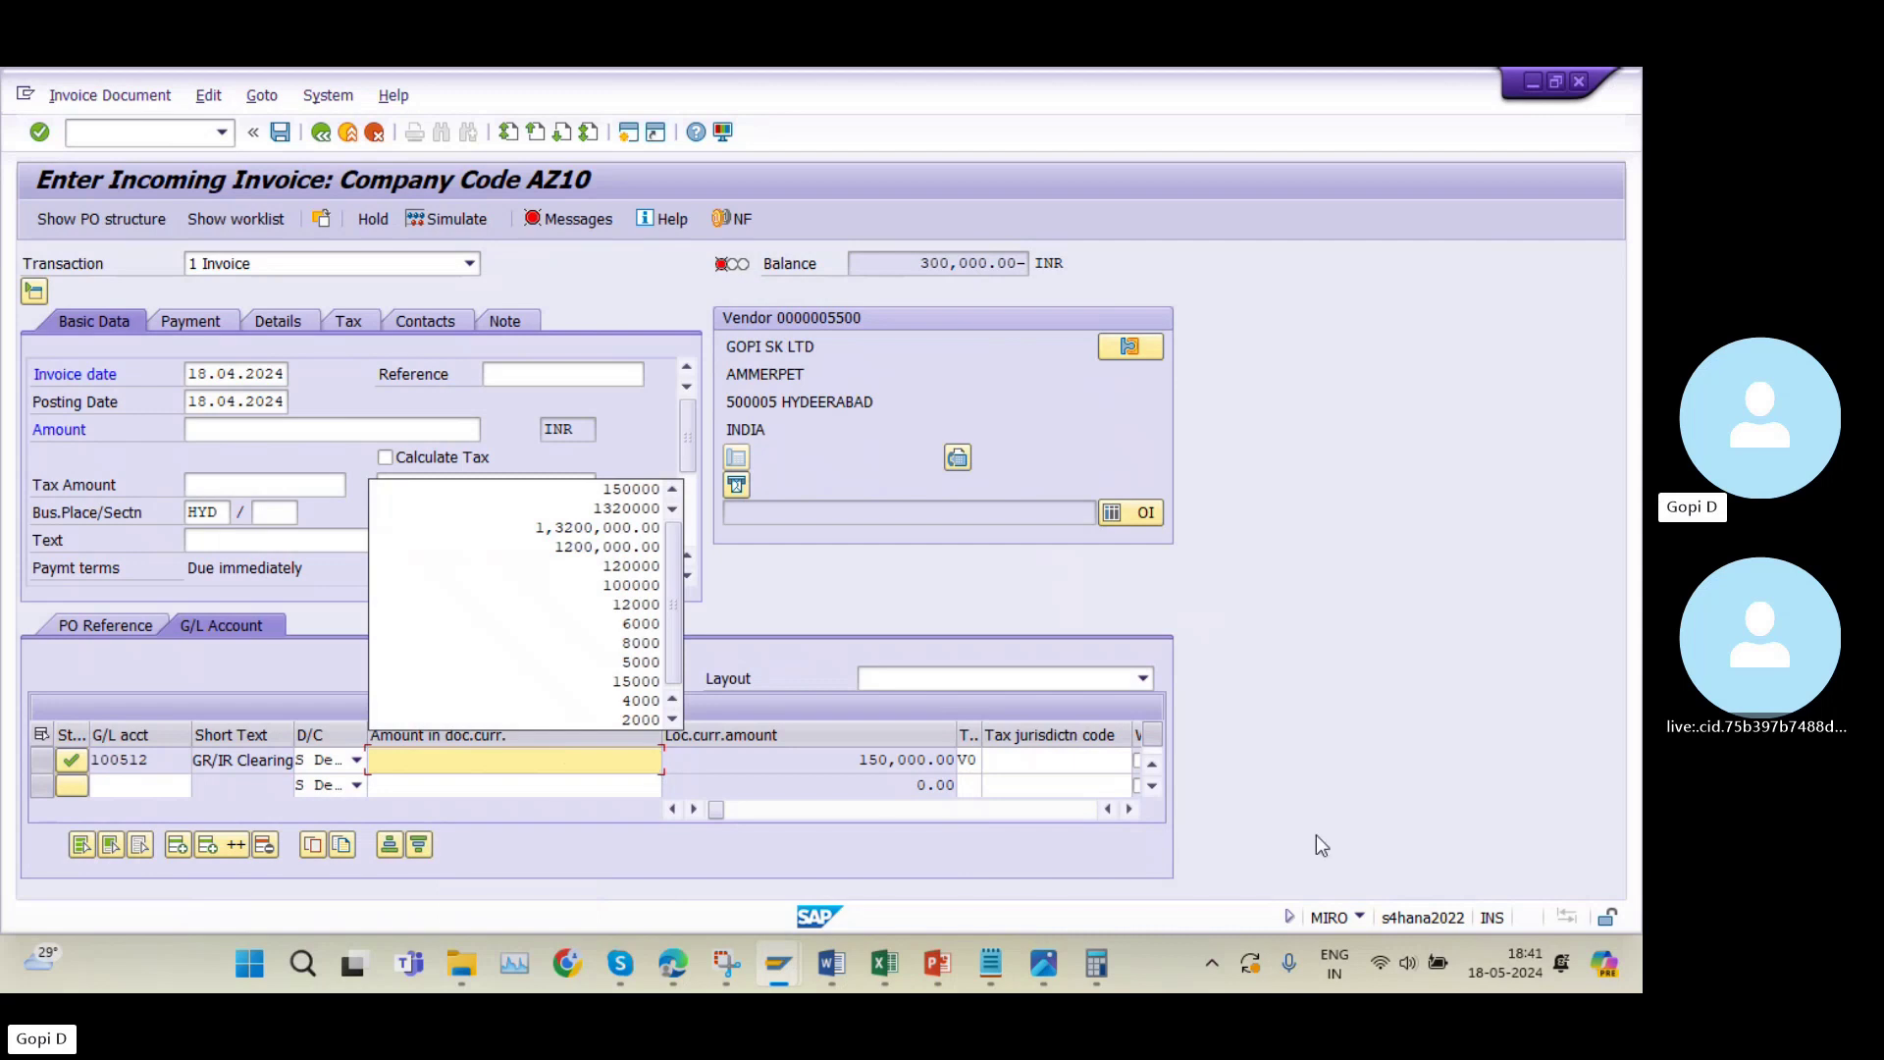
click(1238, 624)
click(282, 136)
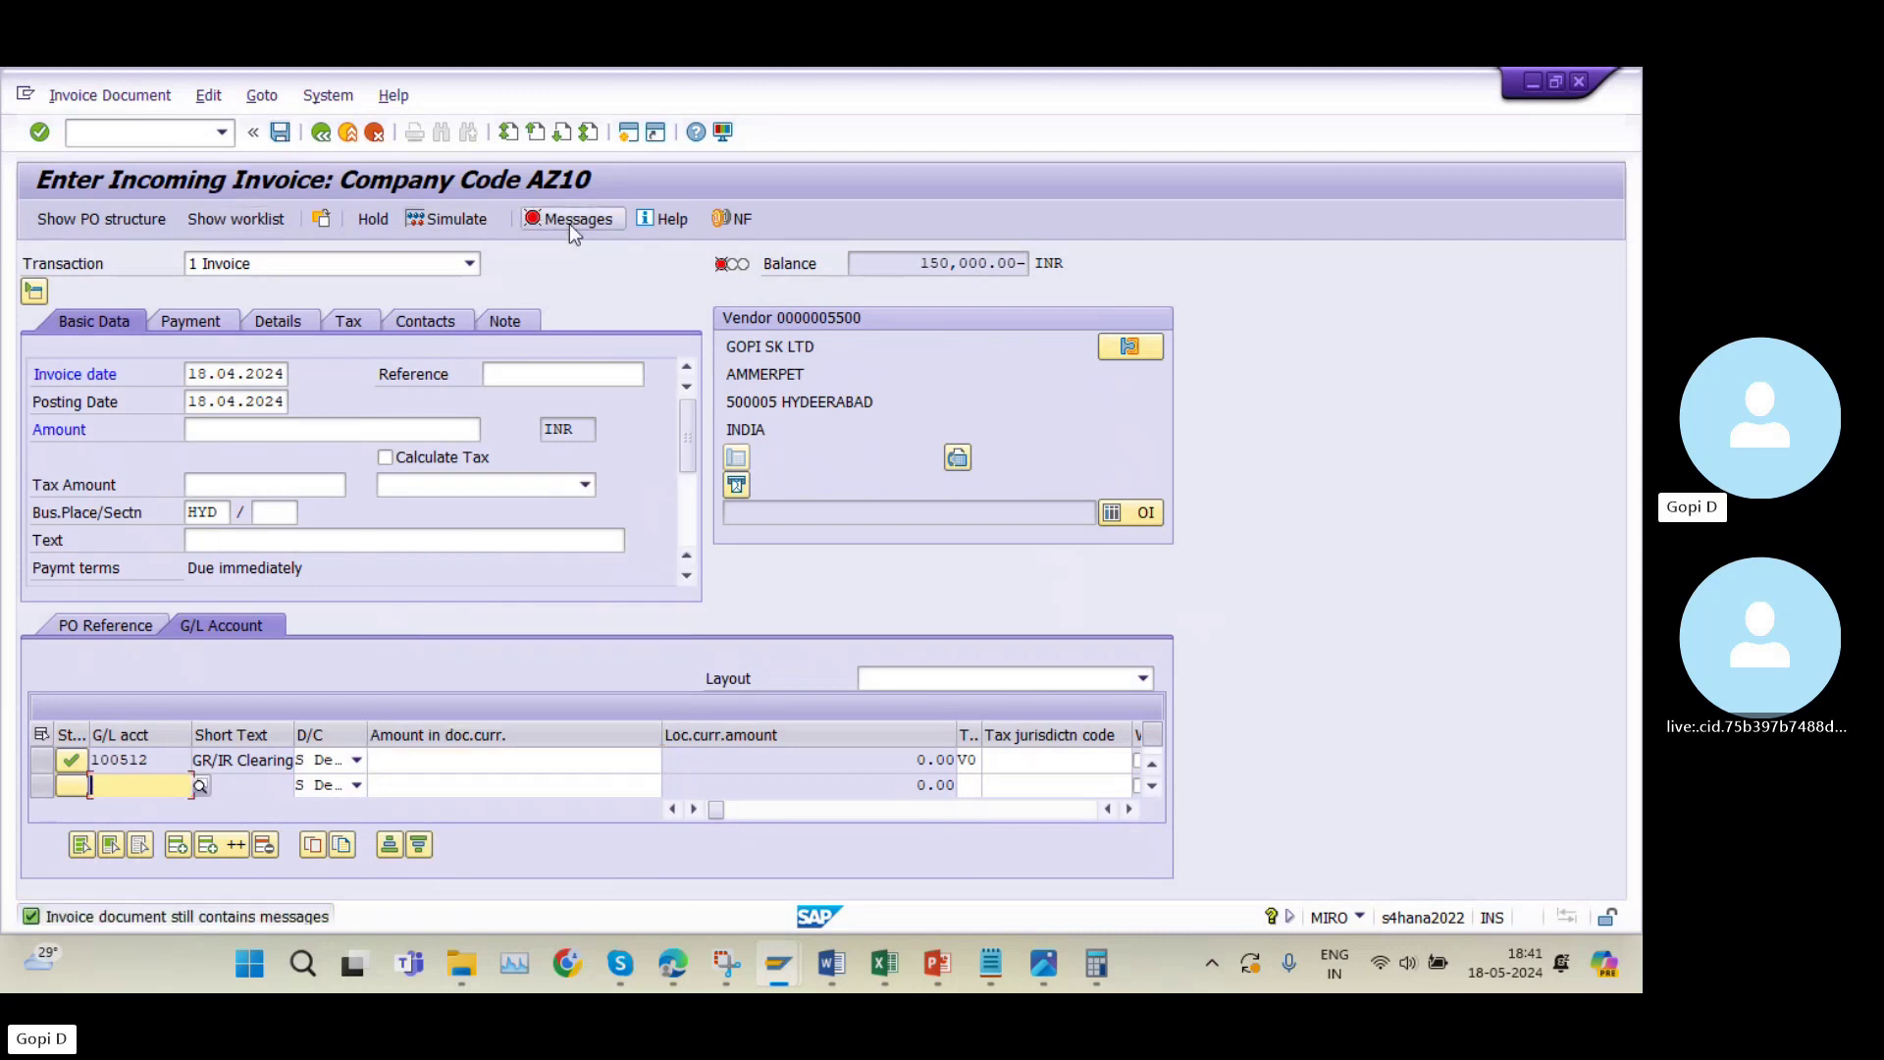
click(531, 218)
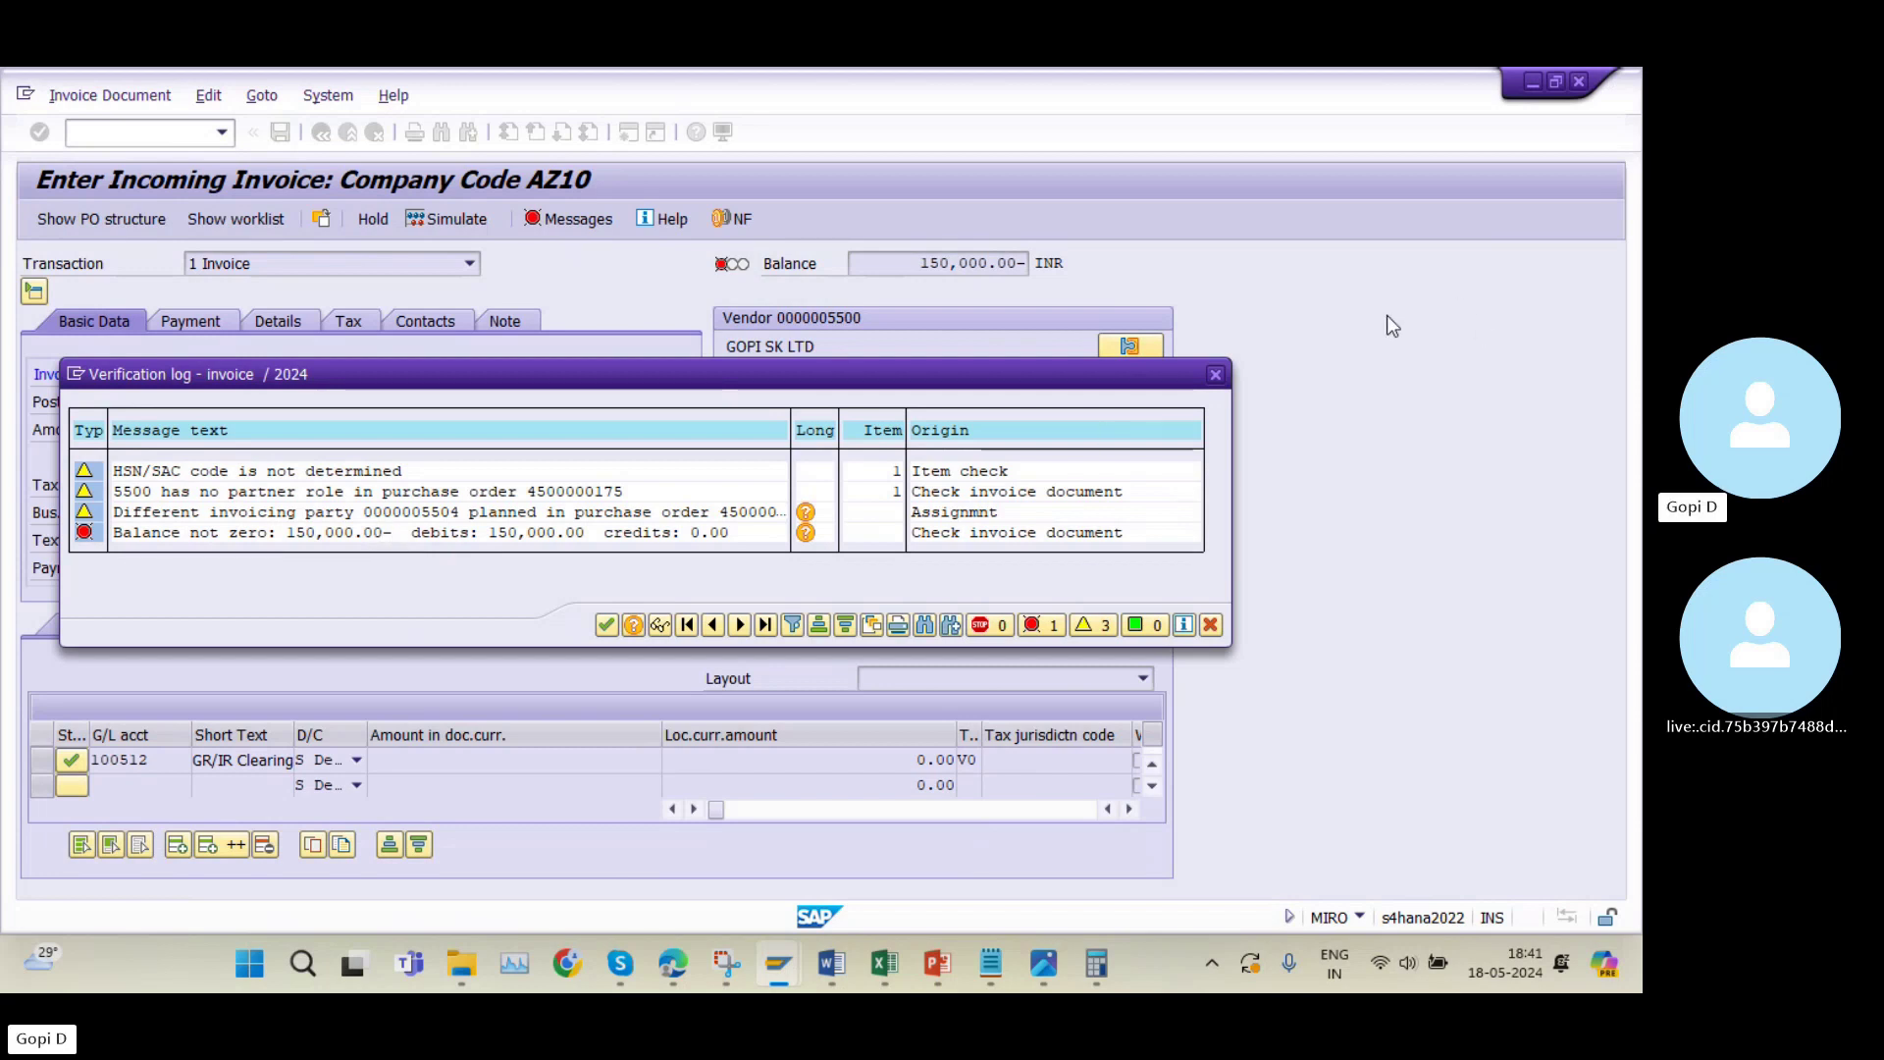
click(1215, 374)
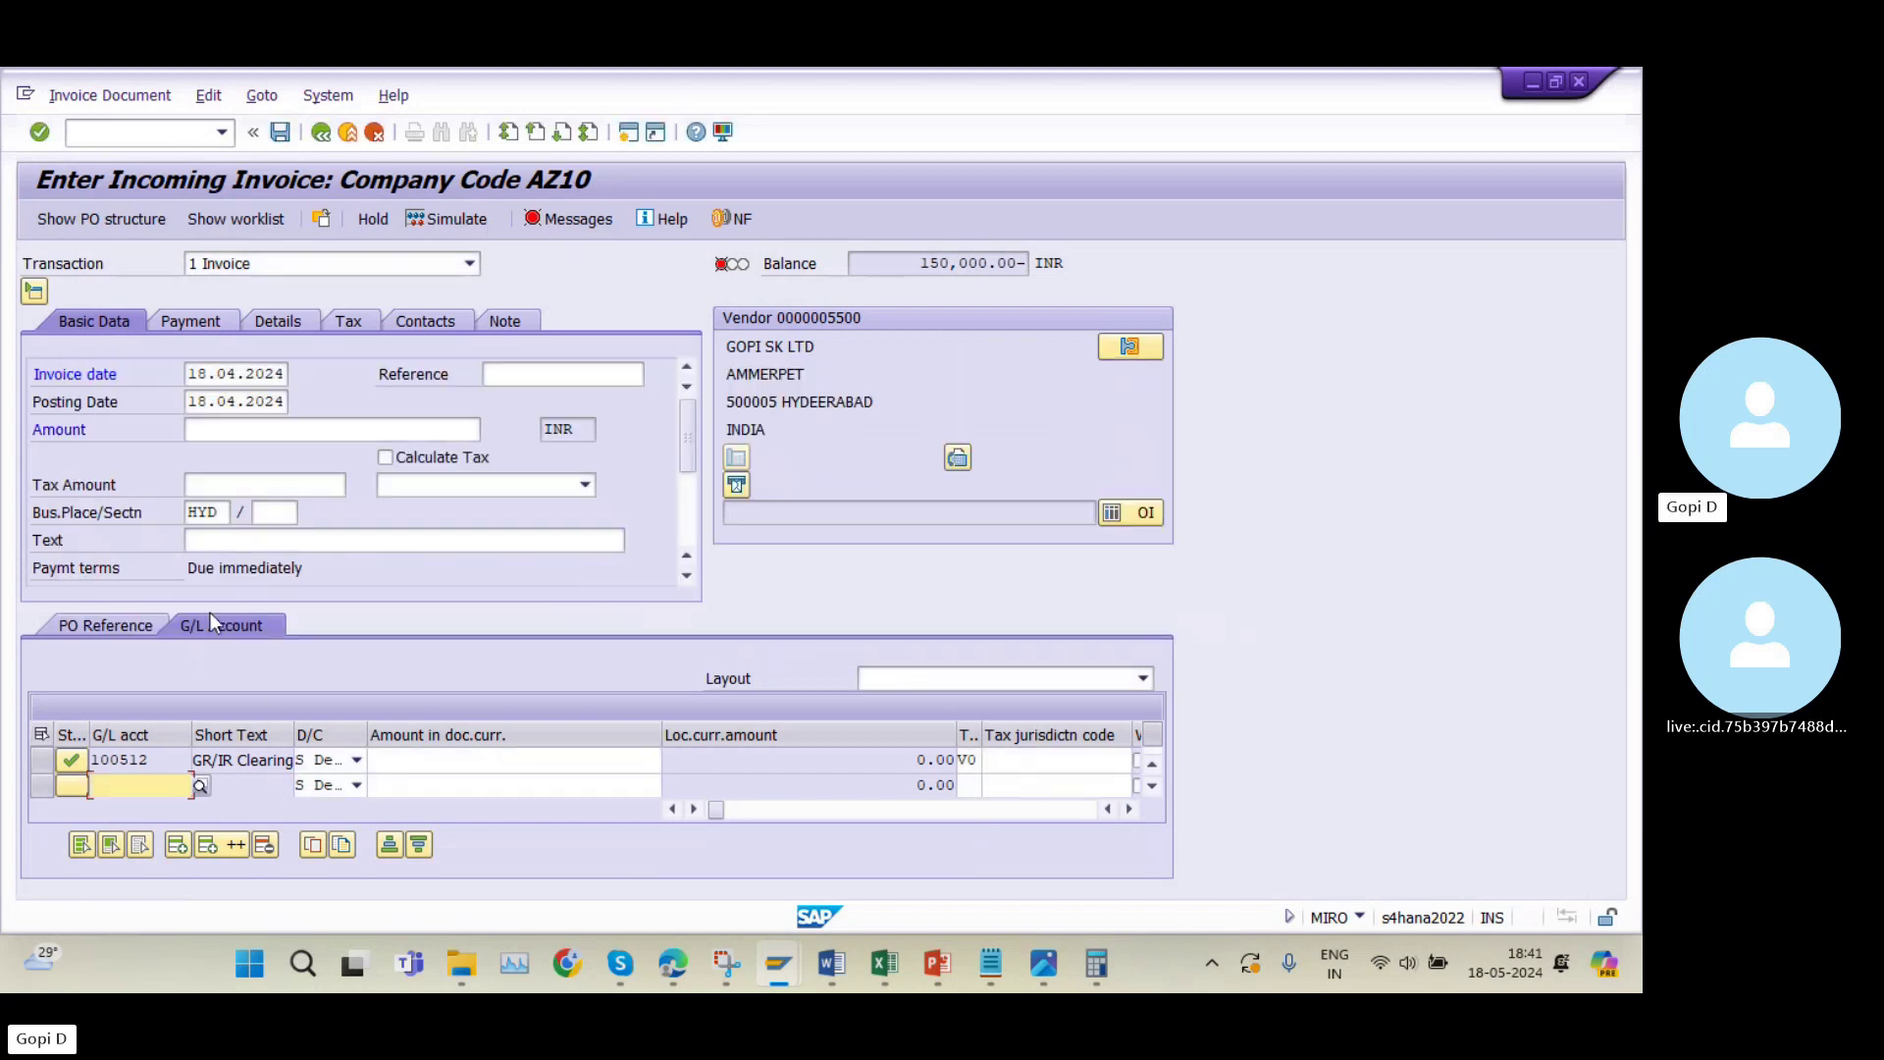
click(144, 619)
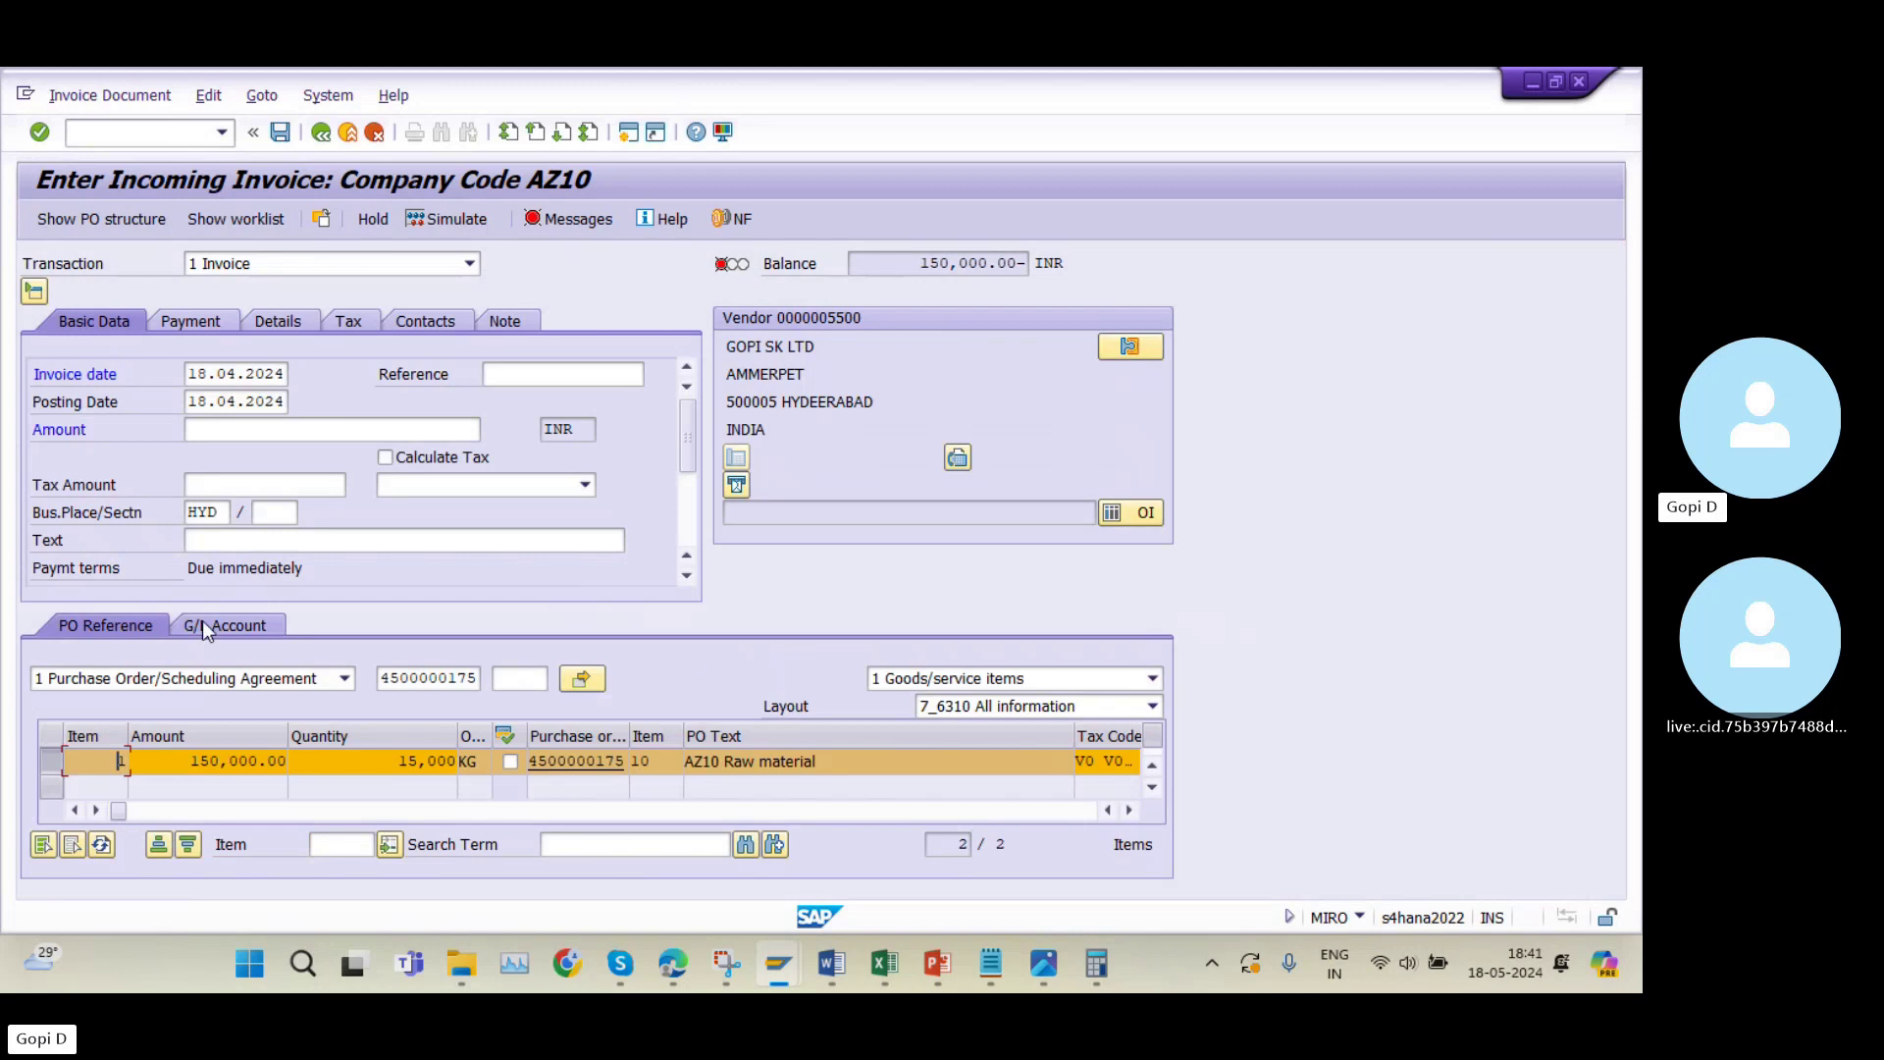
click(247, 433)
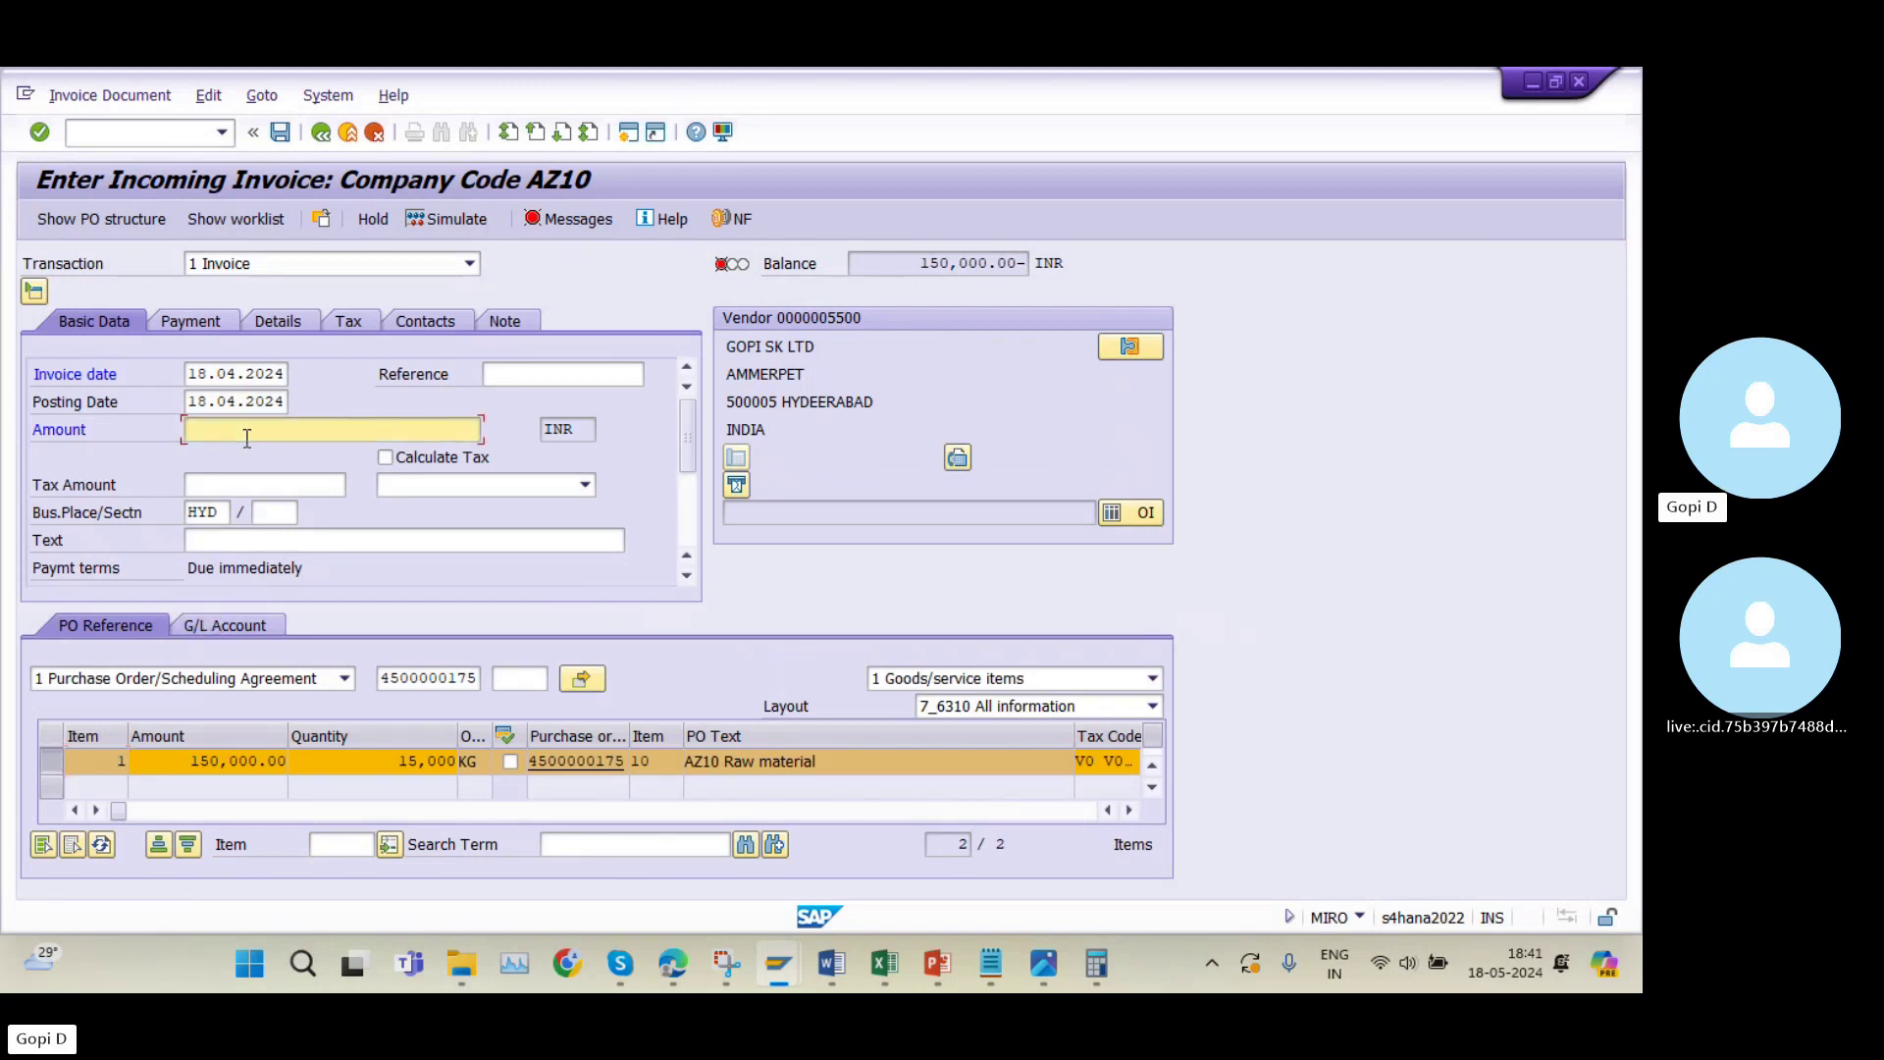
text(1500000)
click(280, 132)
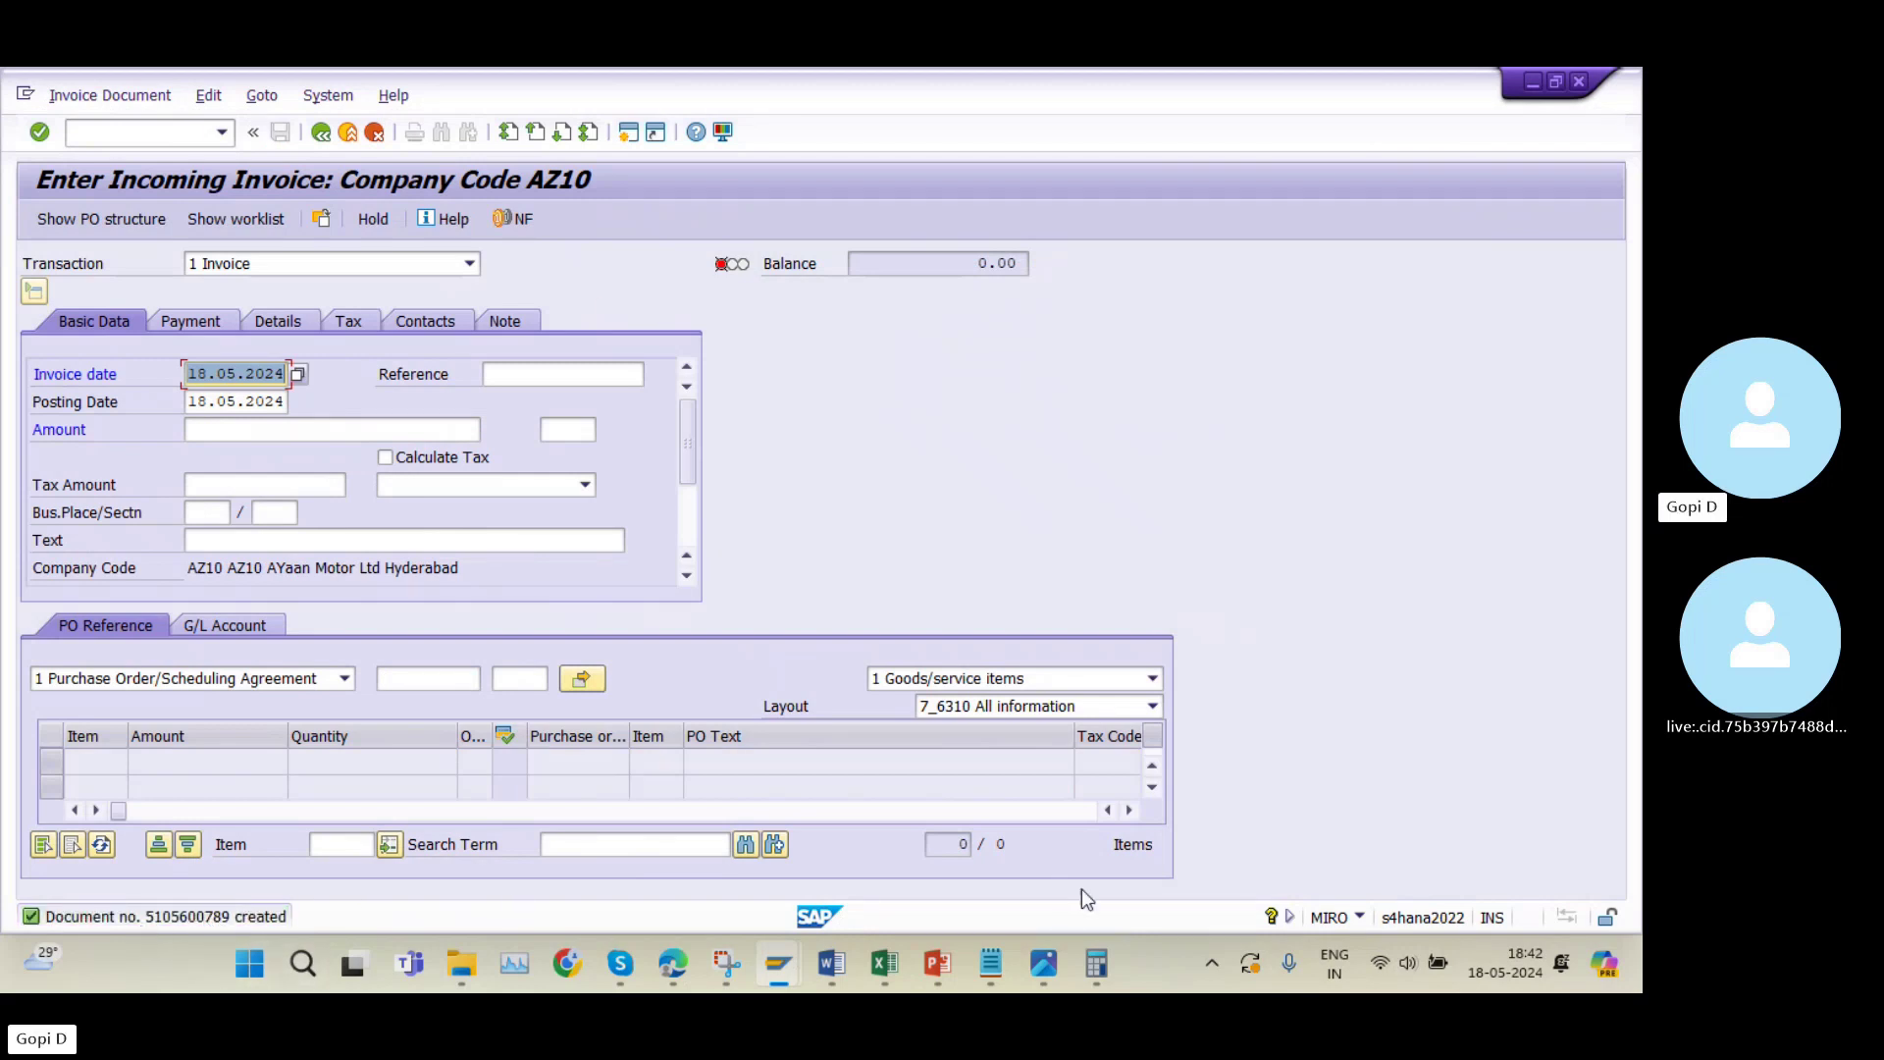
click(883, 970)
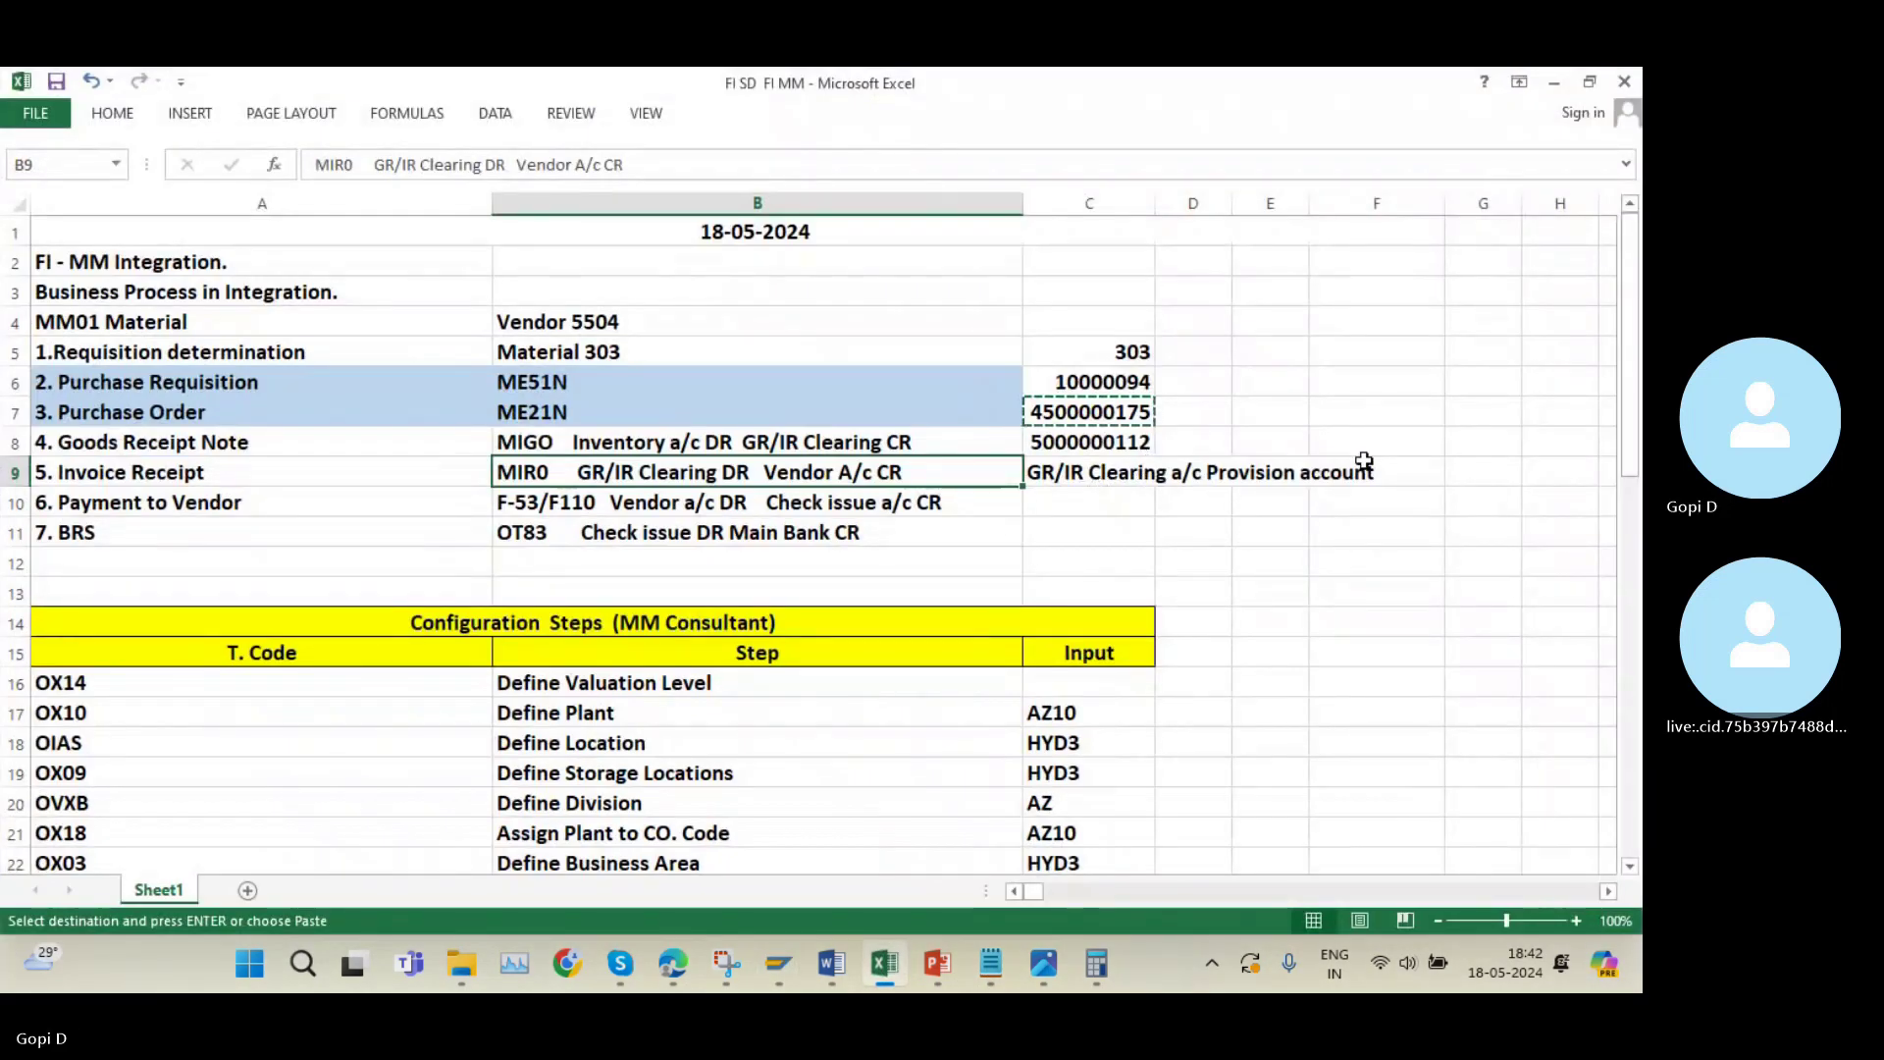
click(1477, 475)
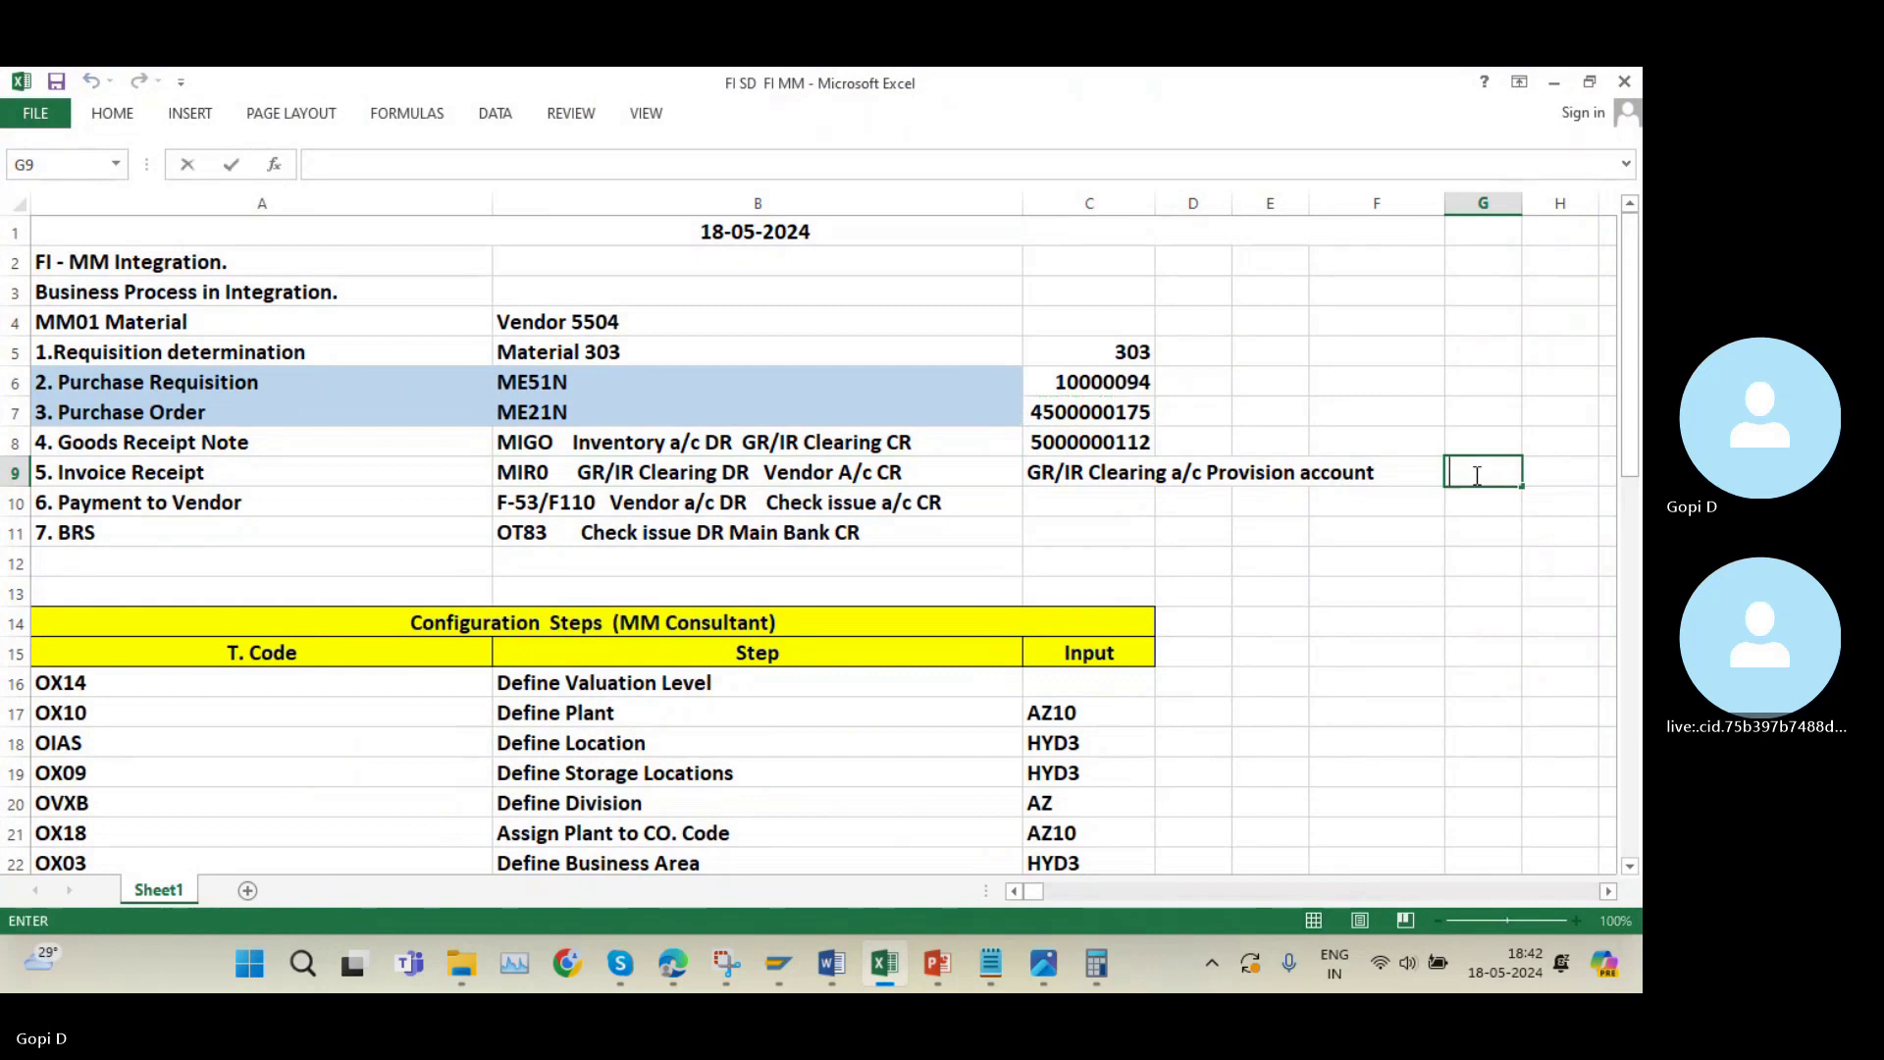
text(510)
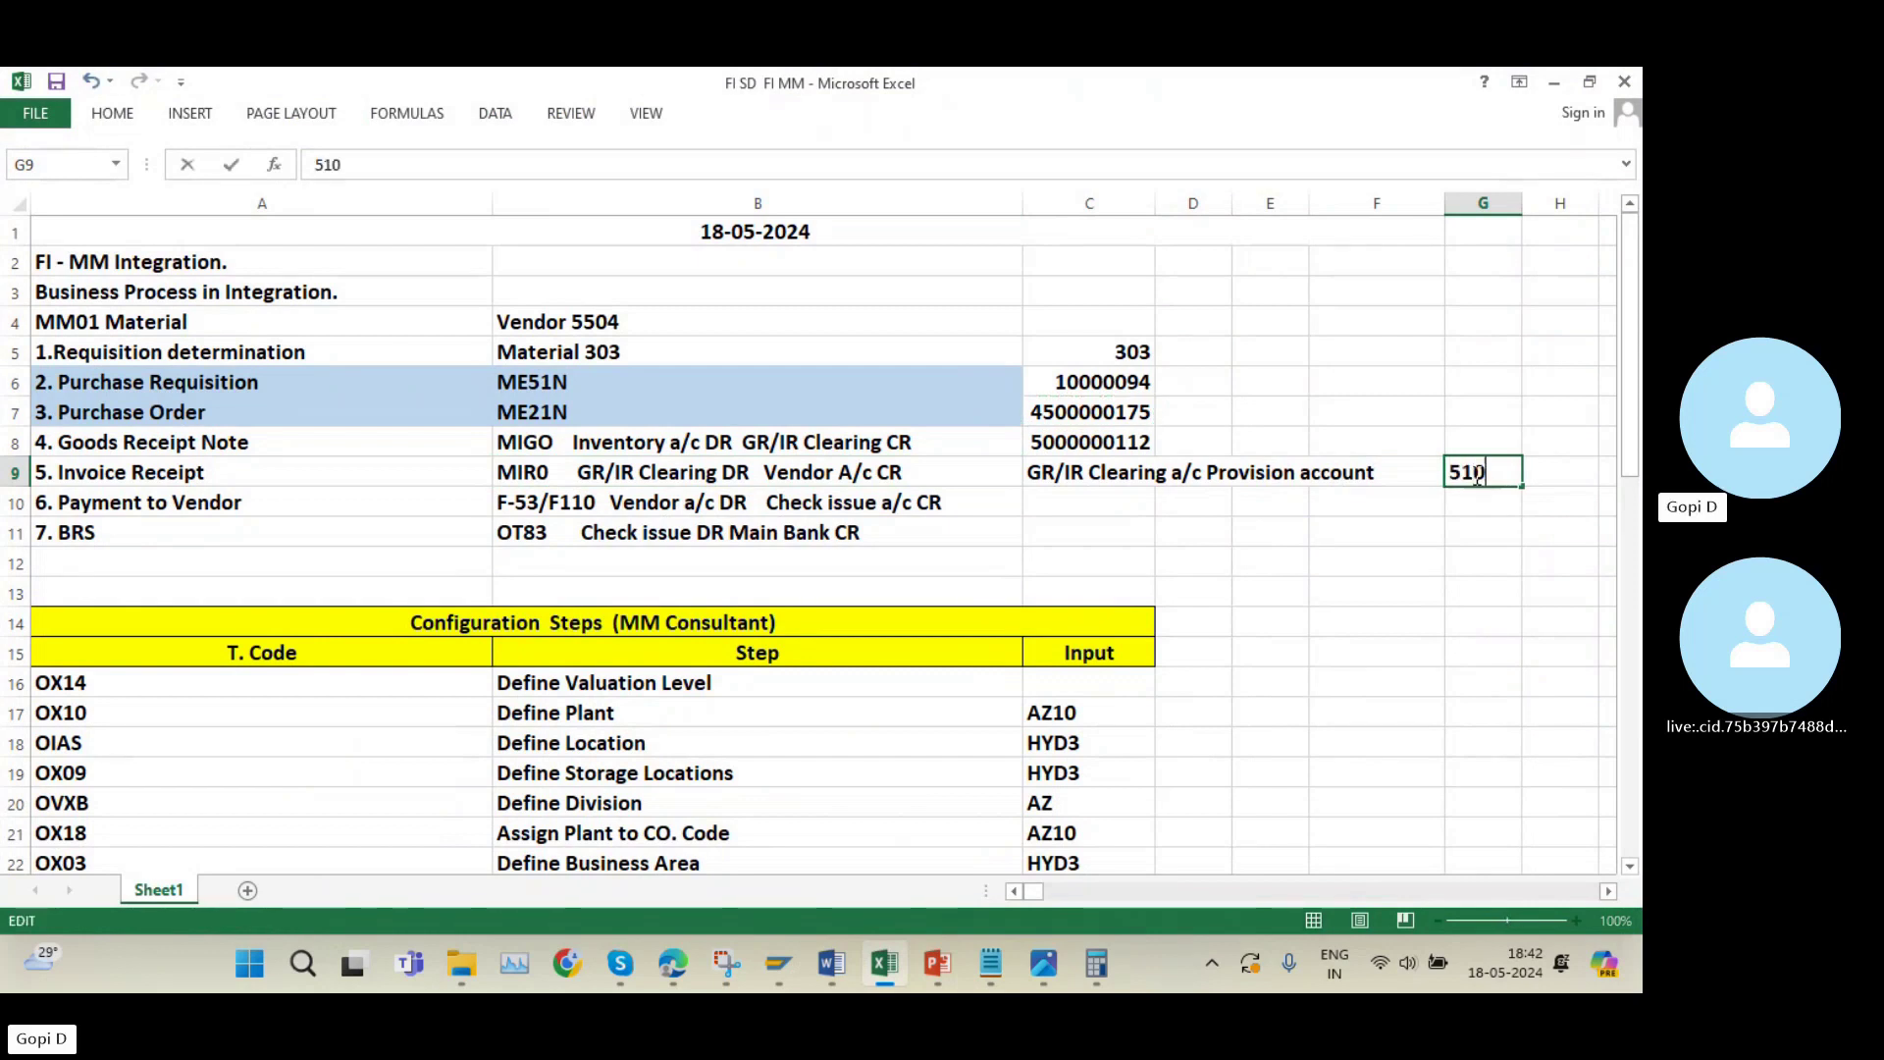
click(882, 966)
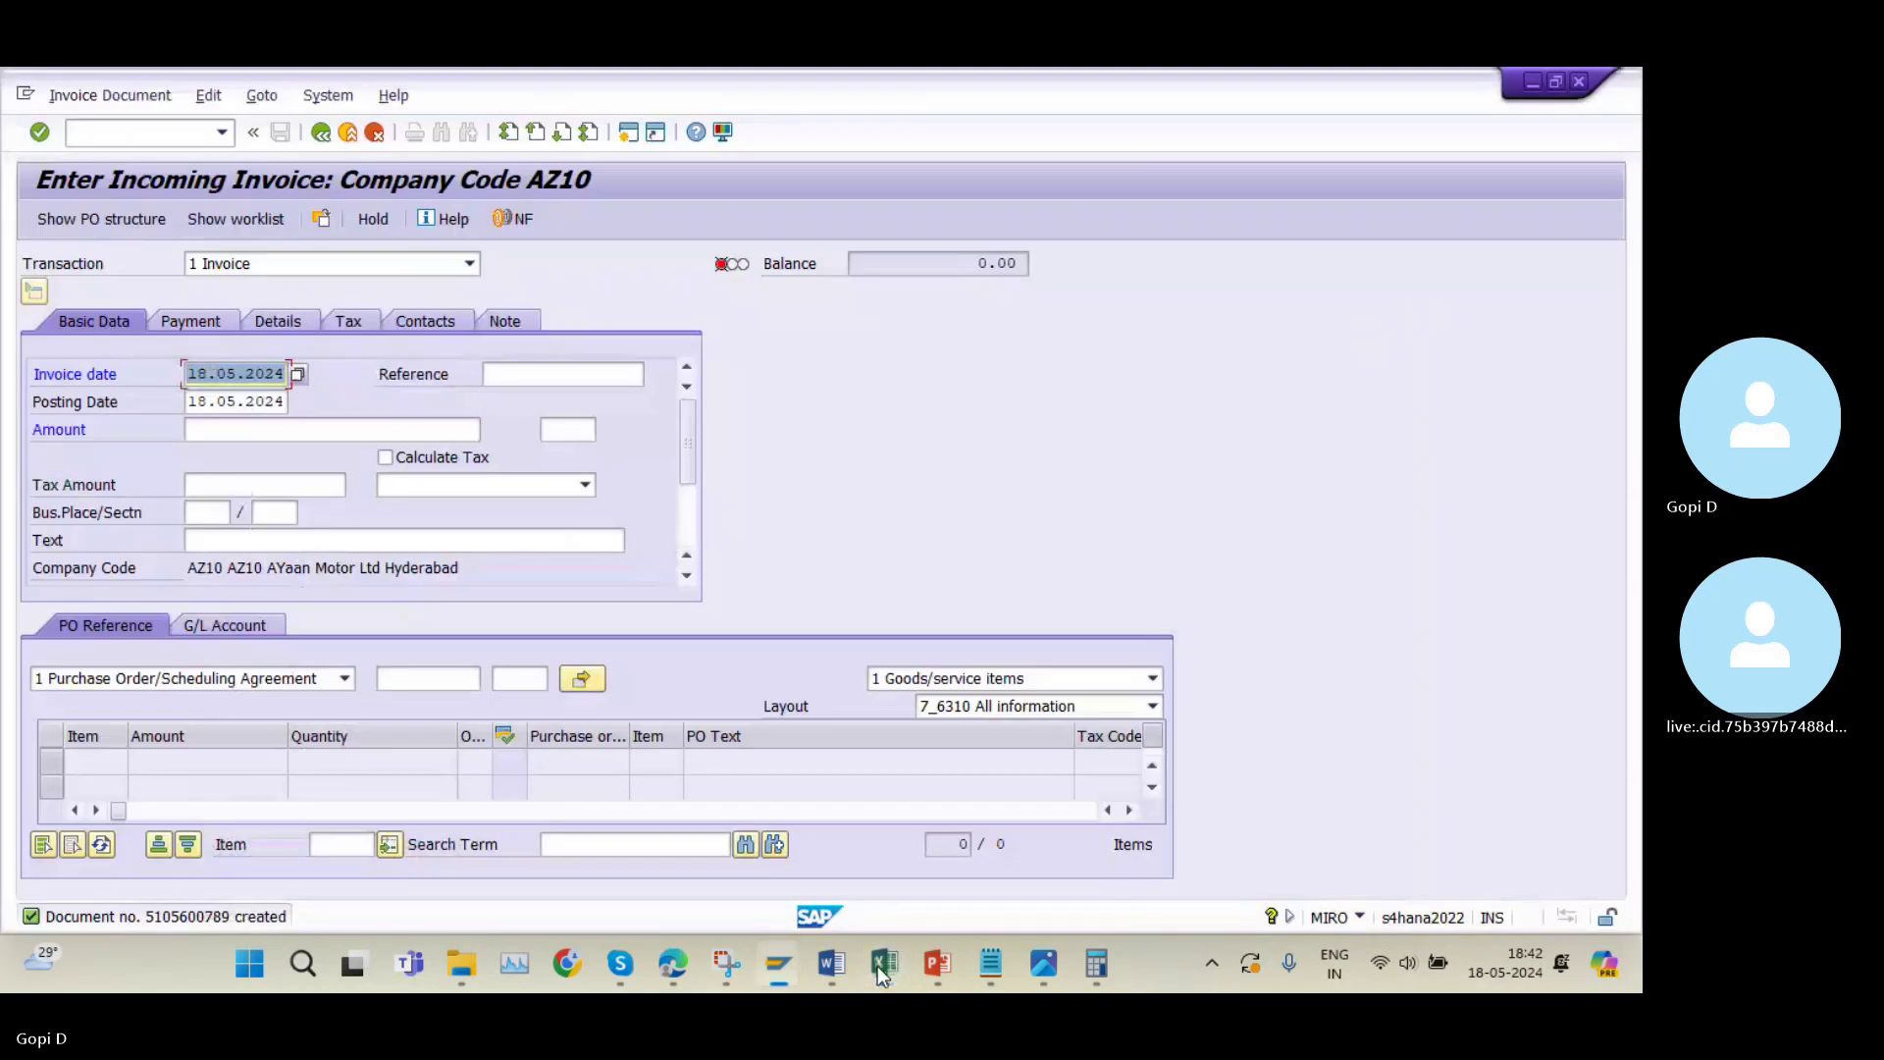
click(882, 966)
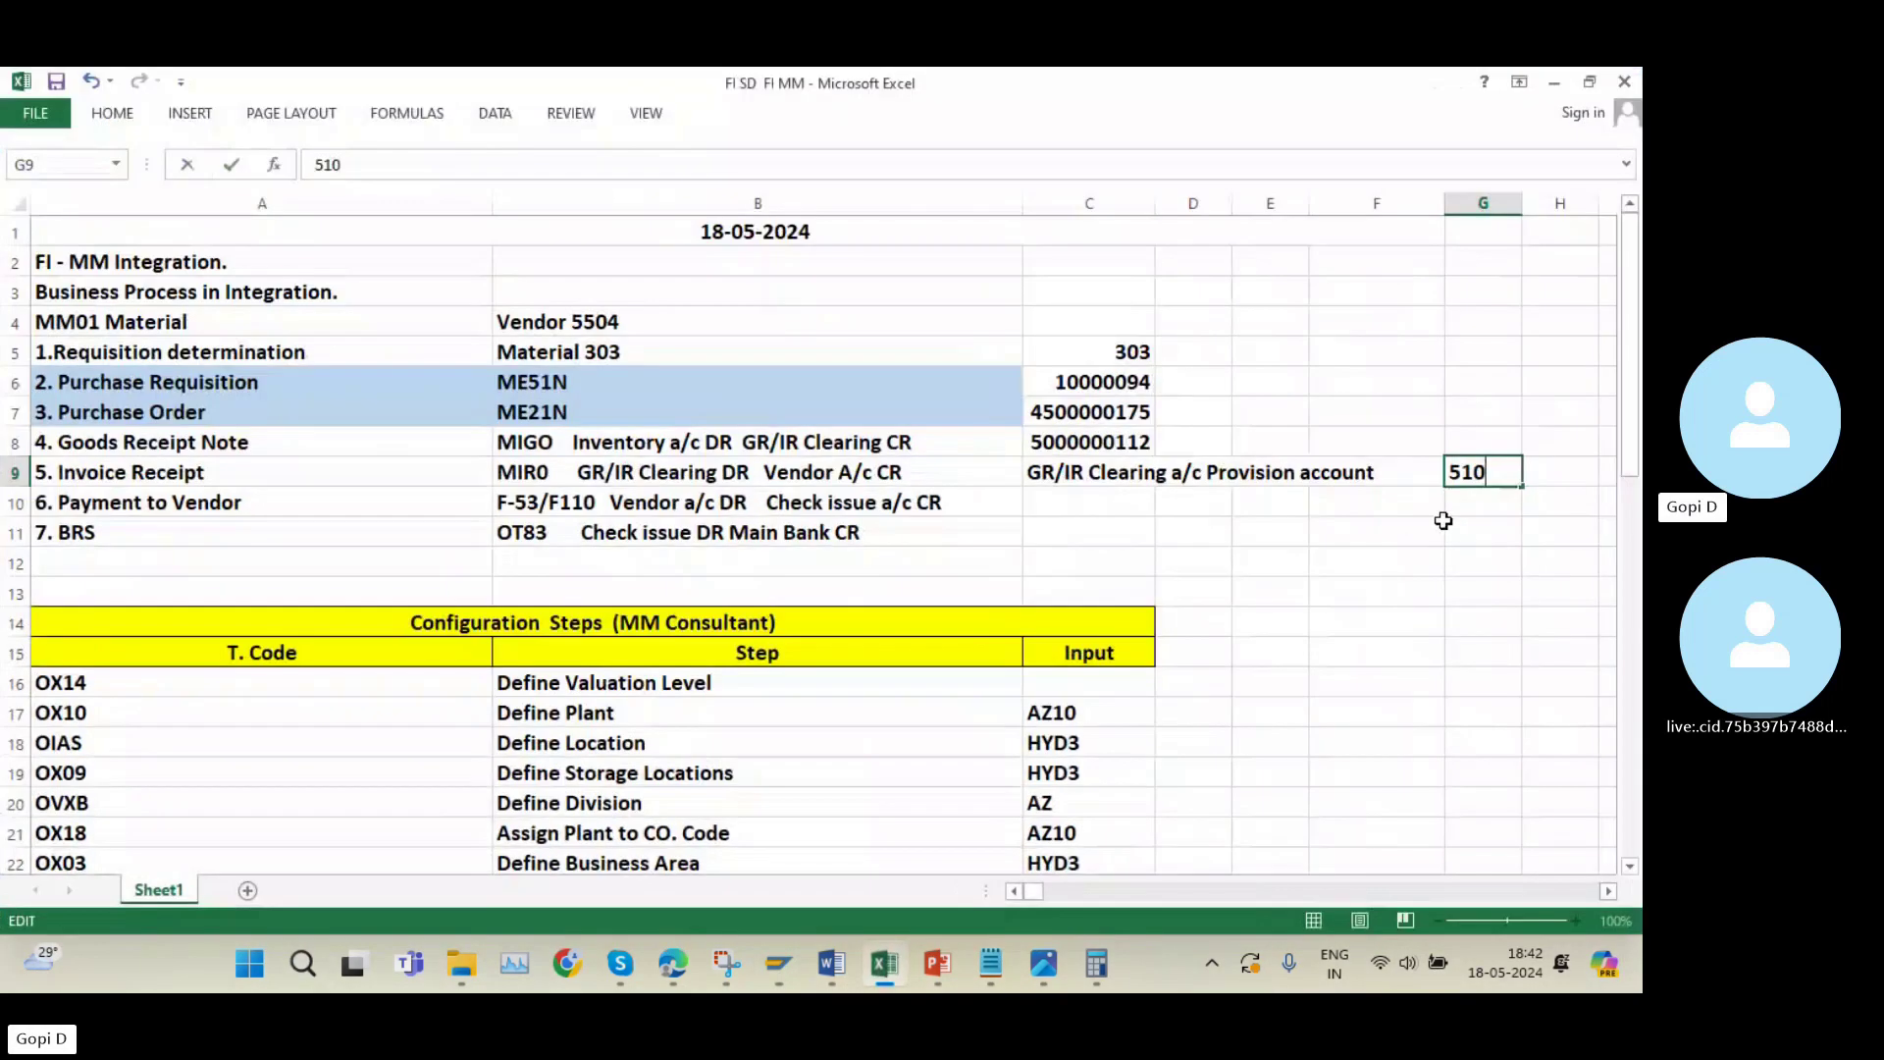
text(5600)
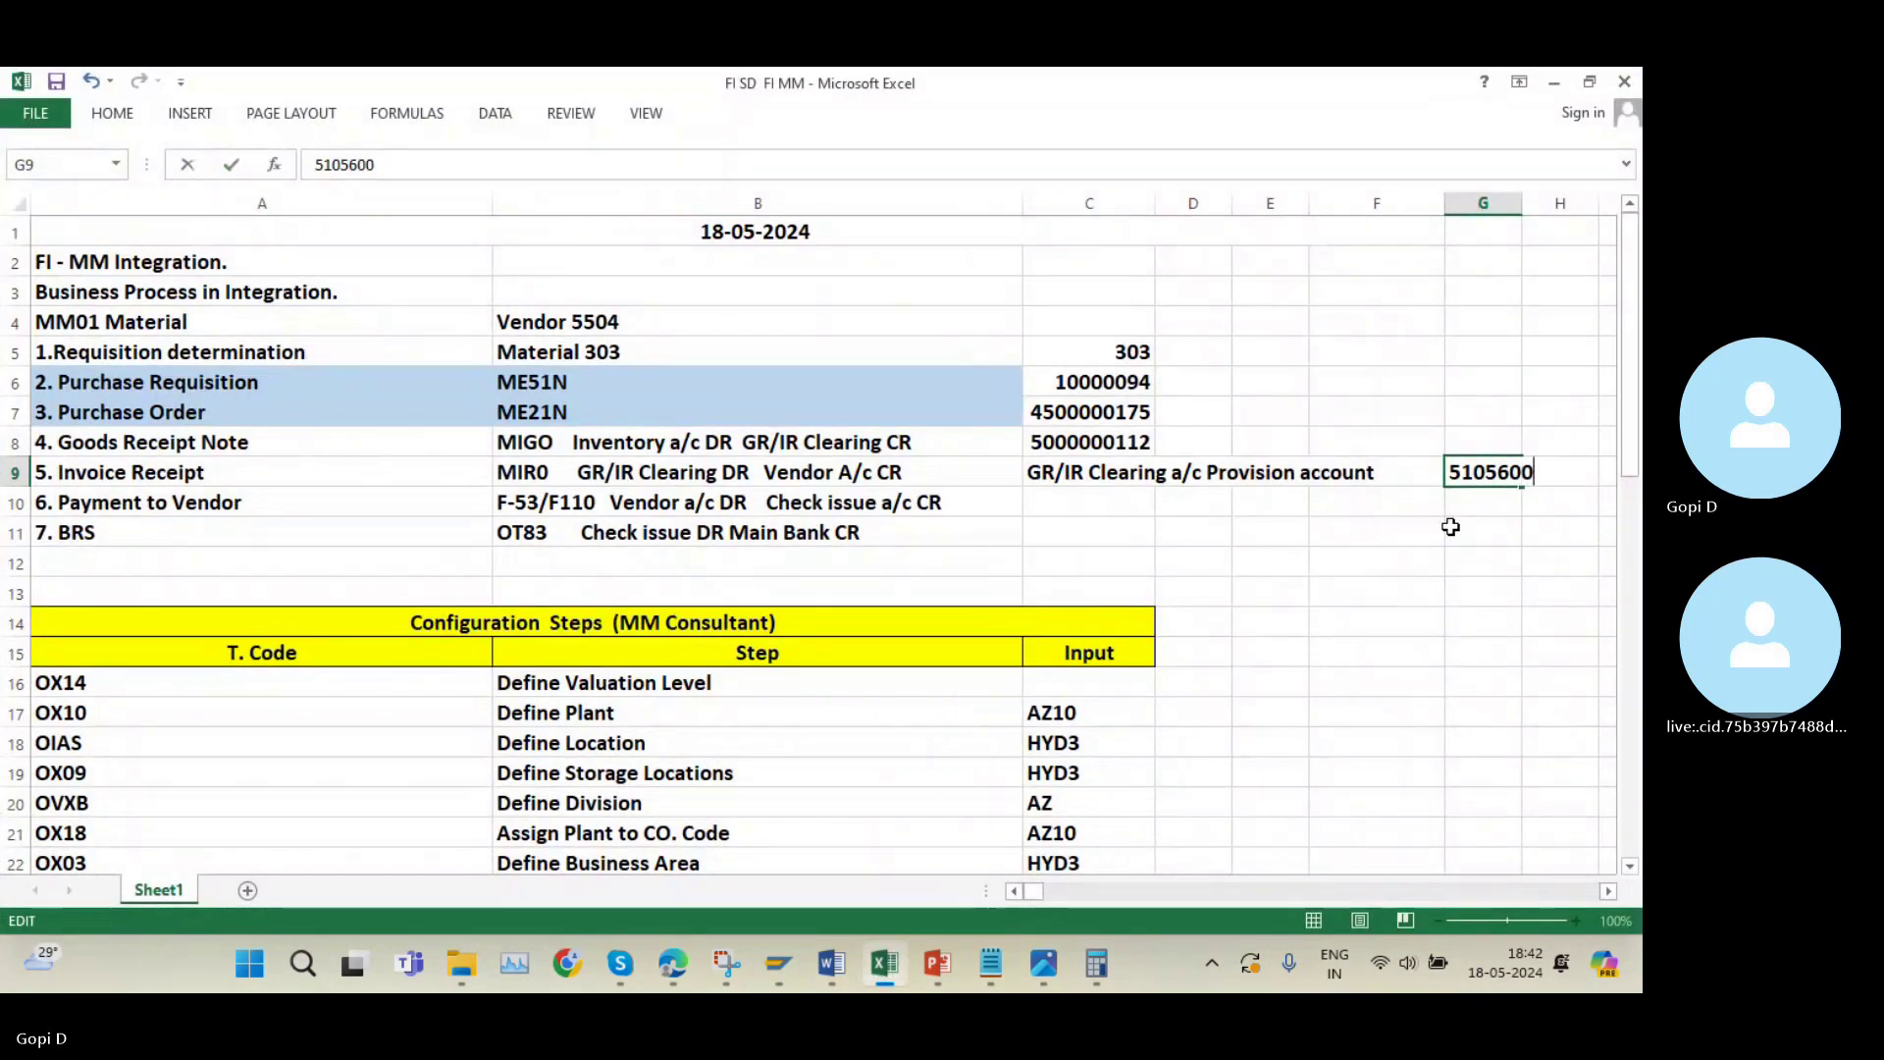
text(78)
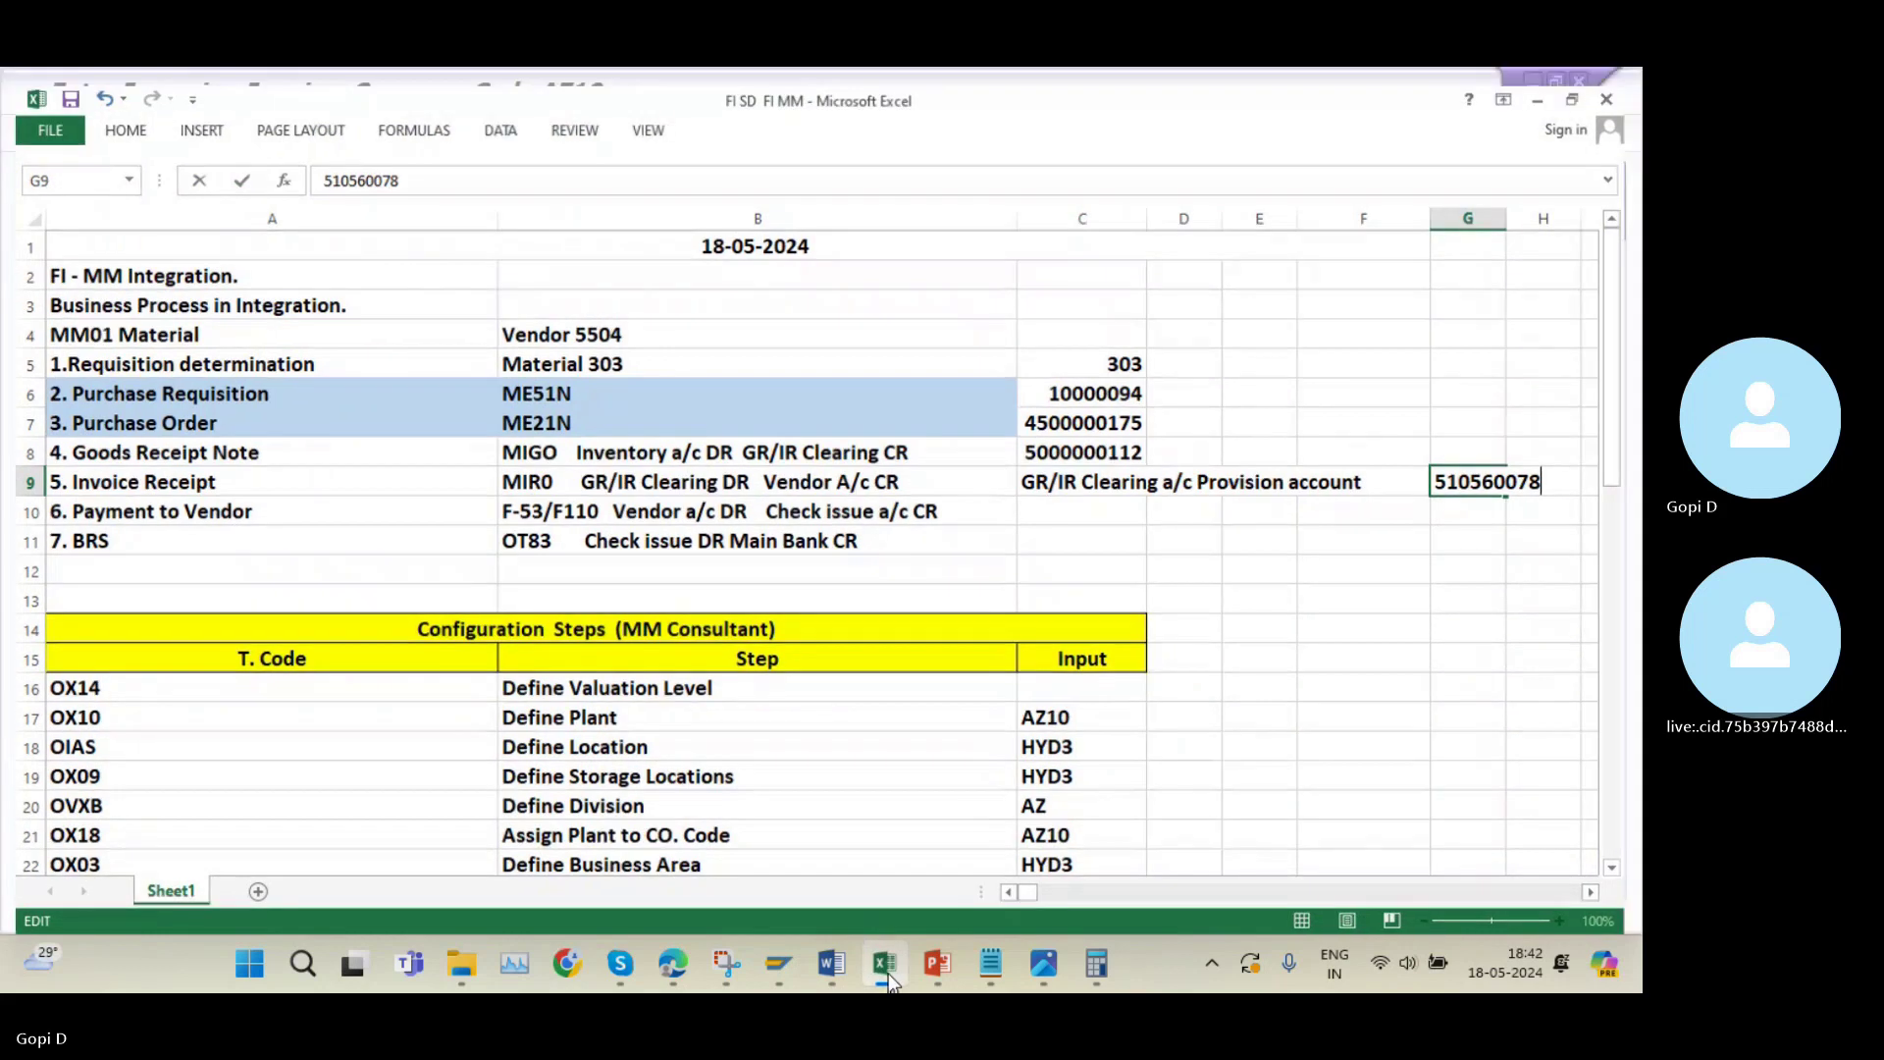
click(885, 966)
click(886, 971)
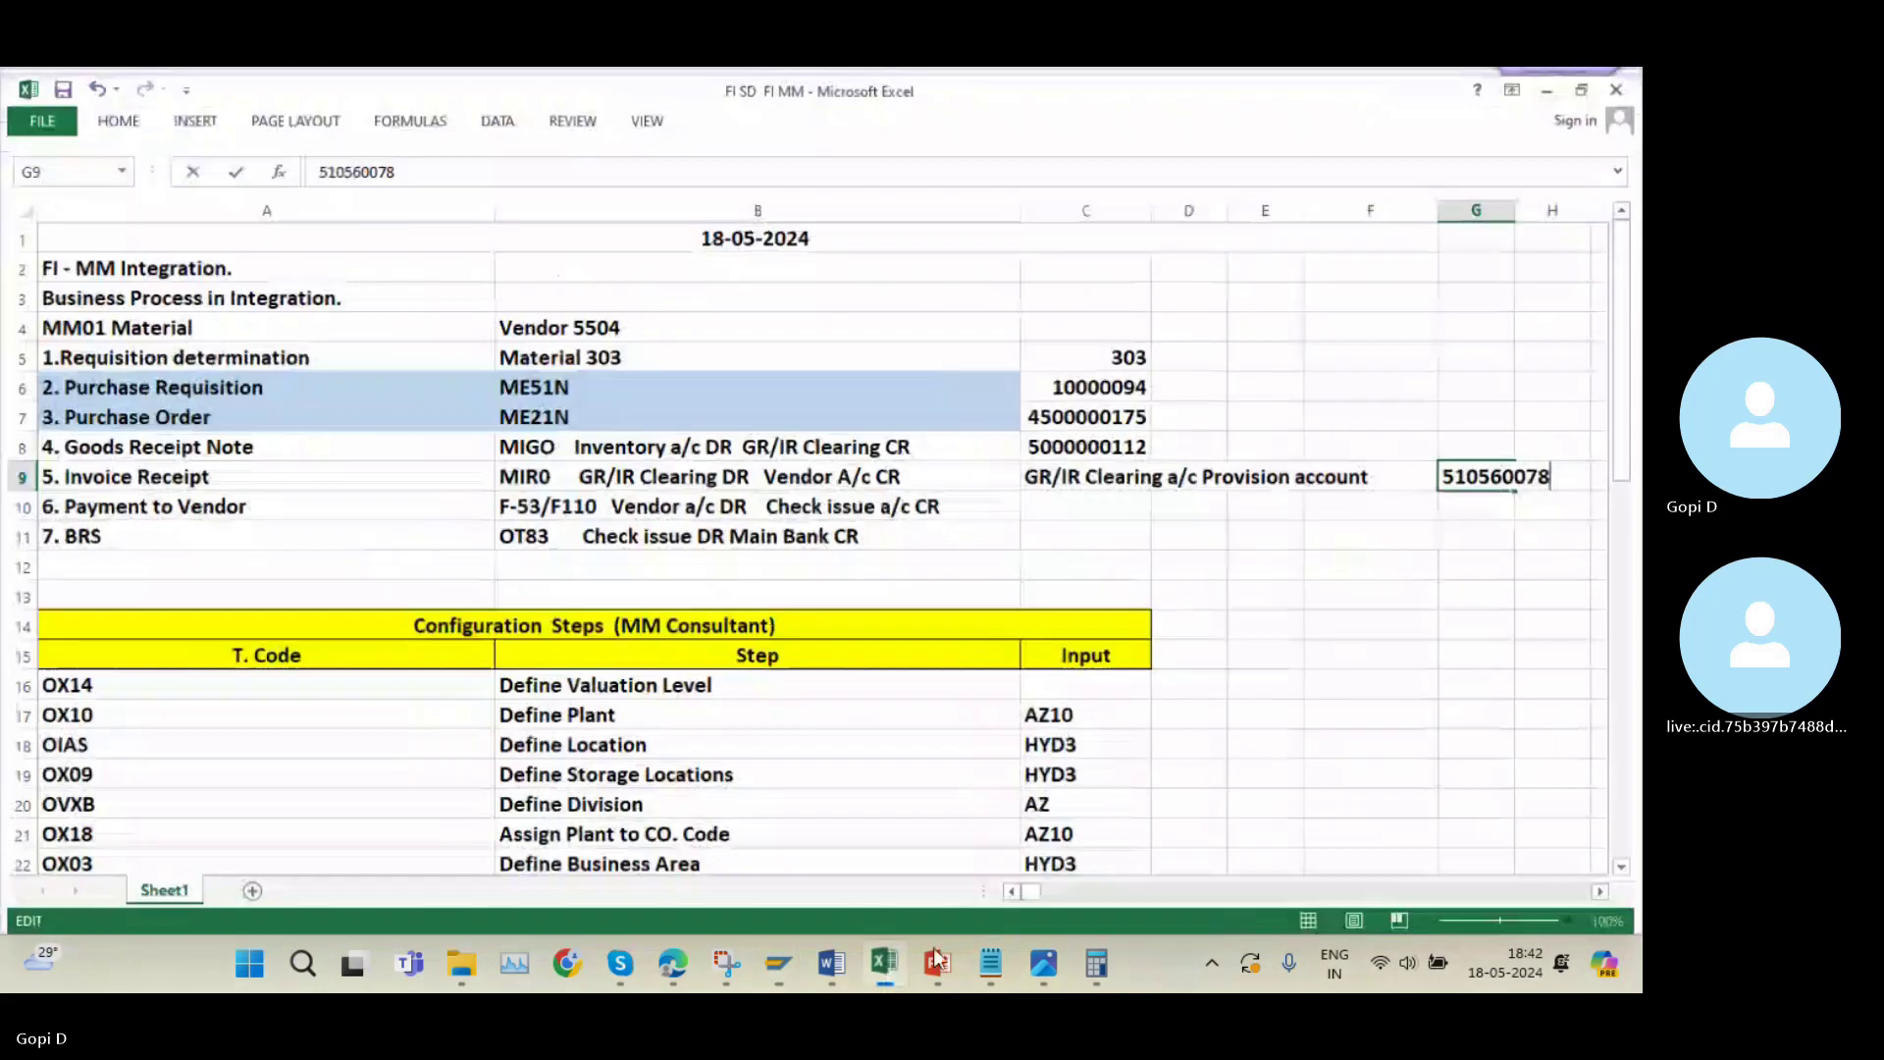
text(9)
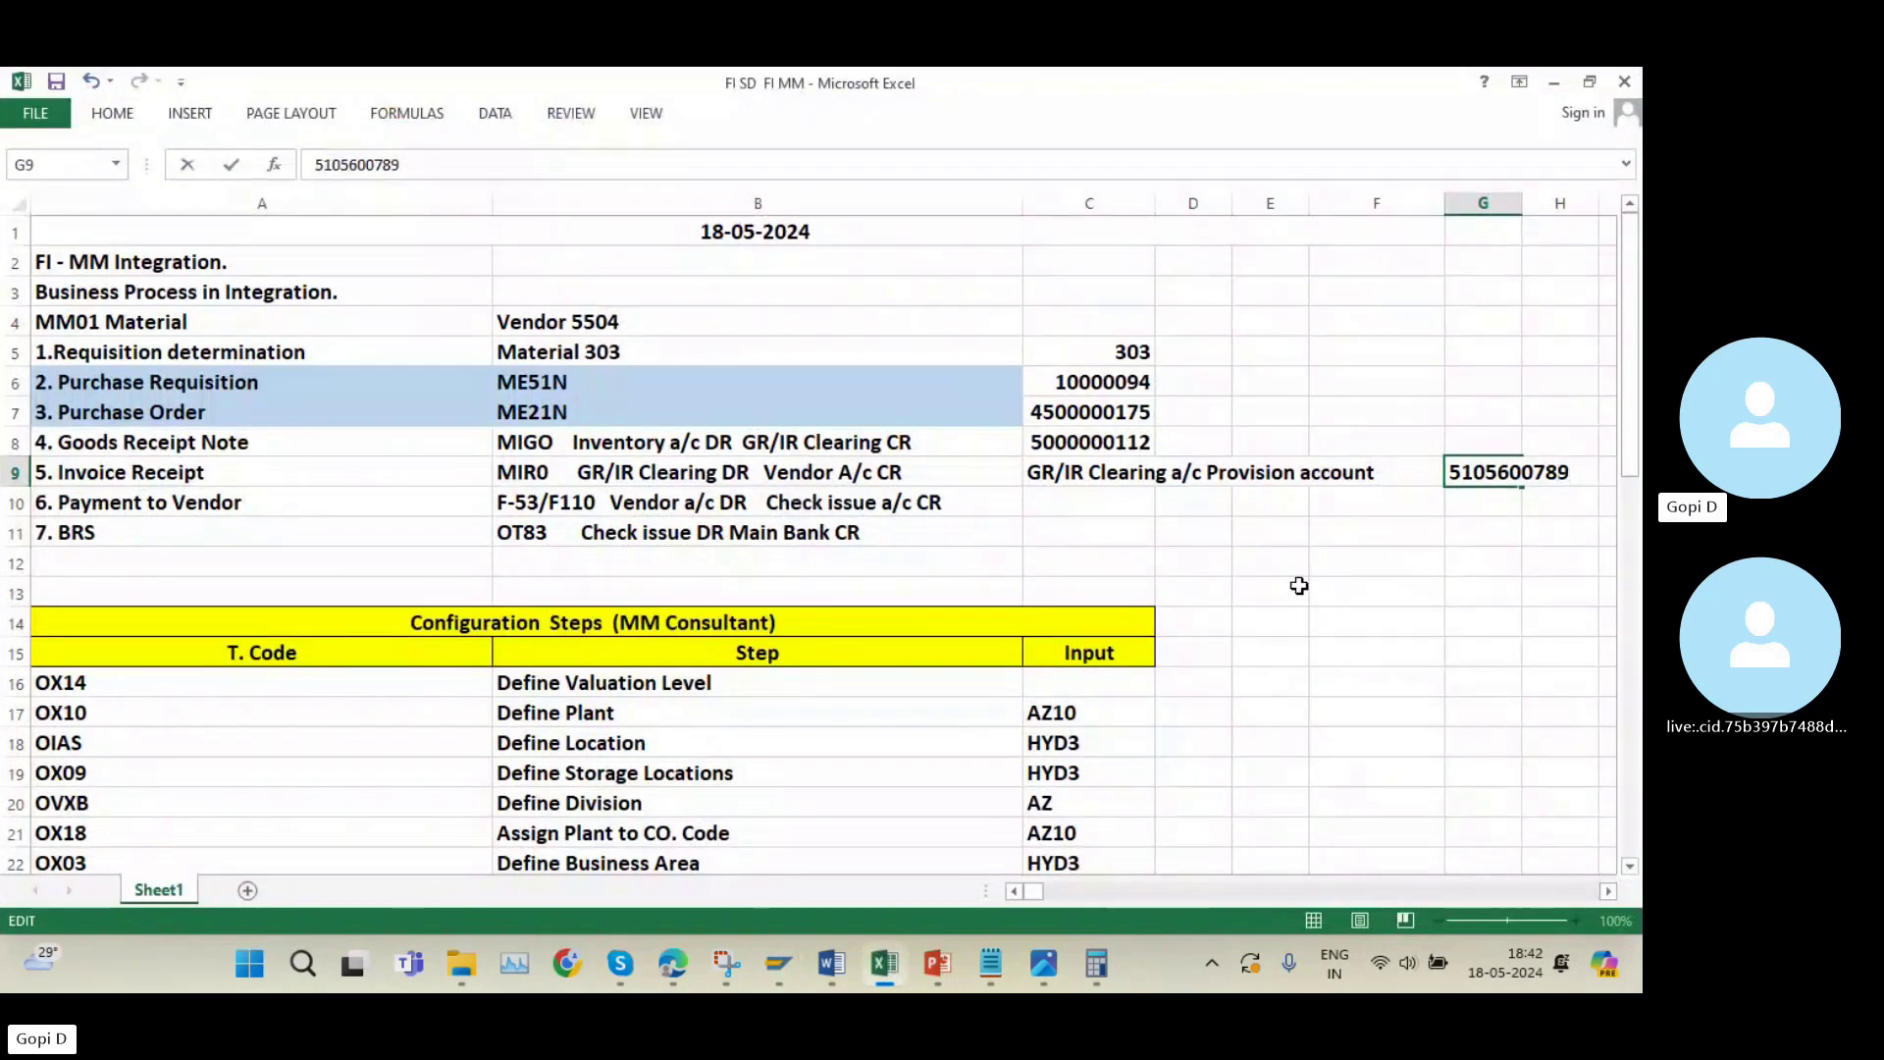
click(1285, 558)
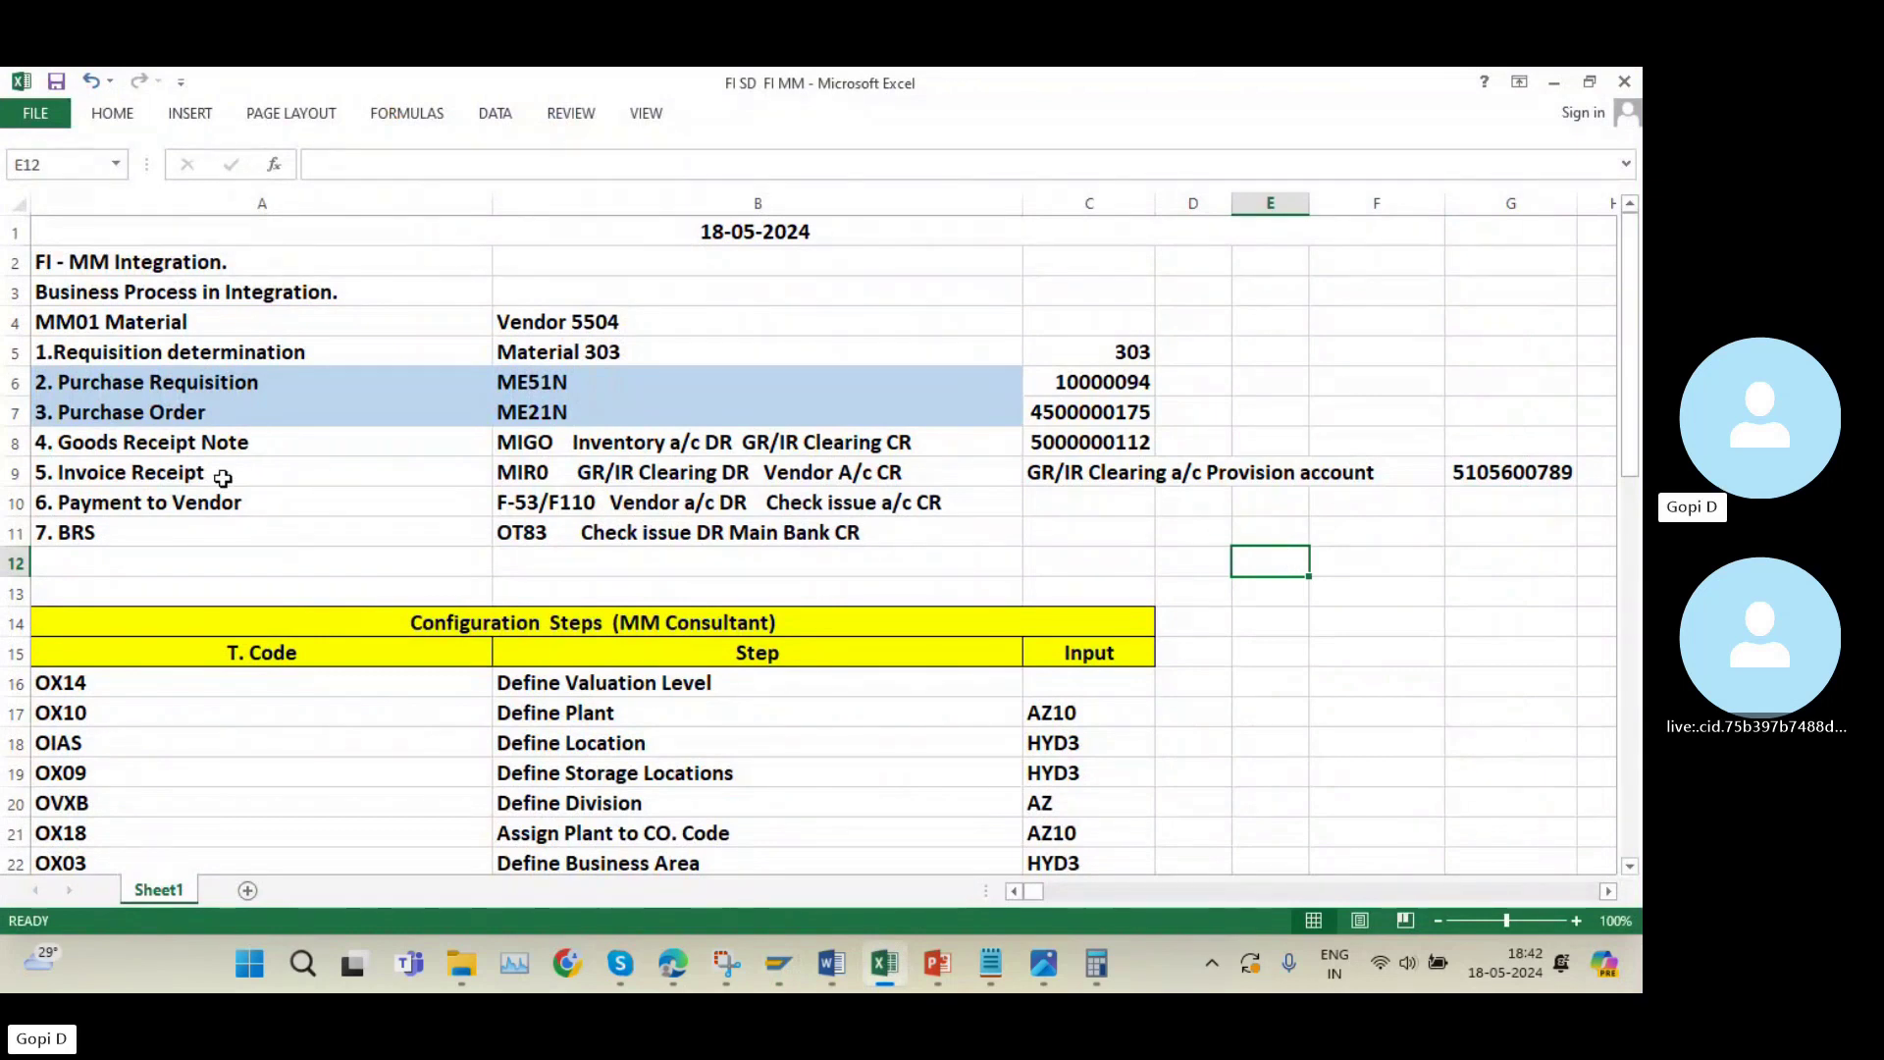
click(543, 478)
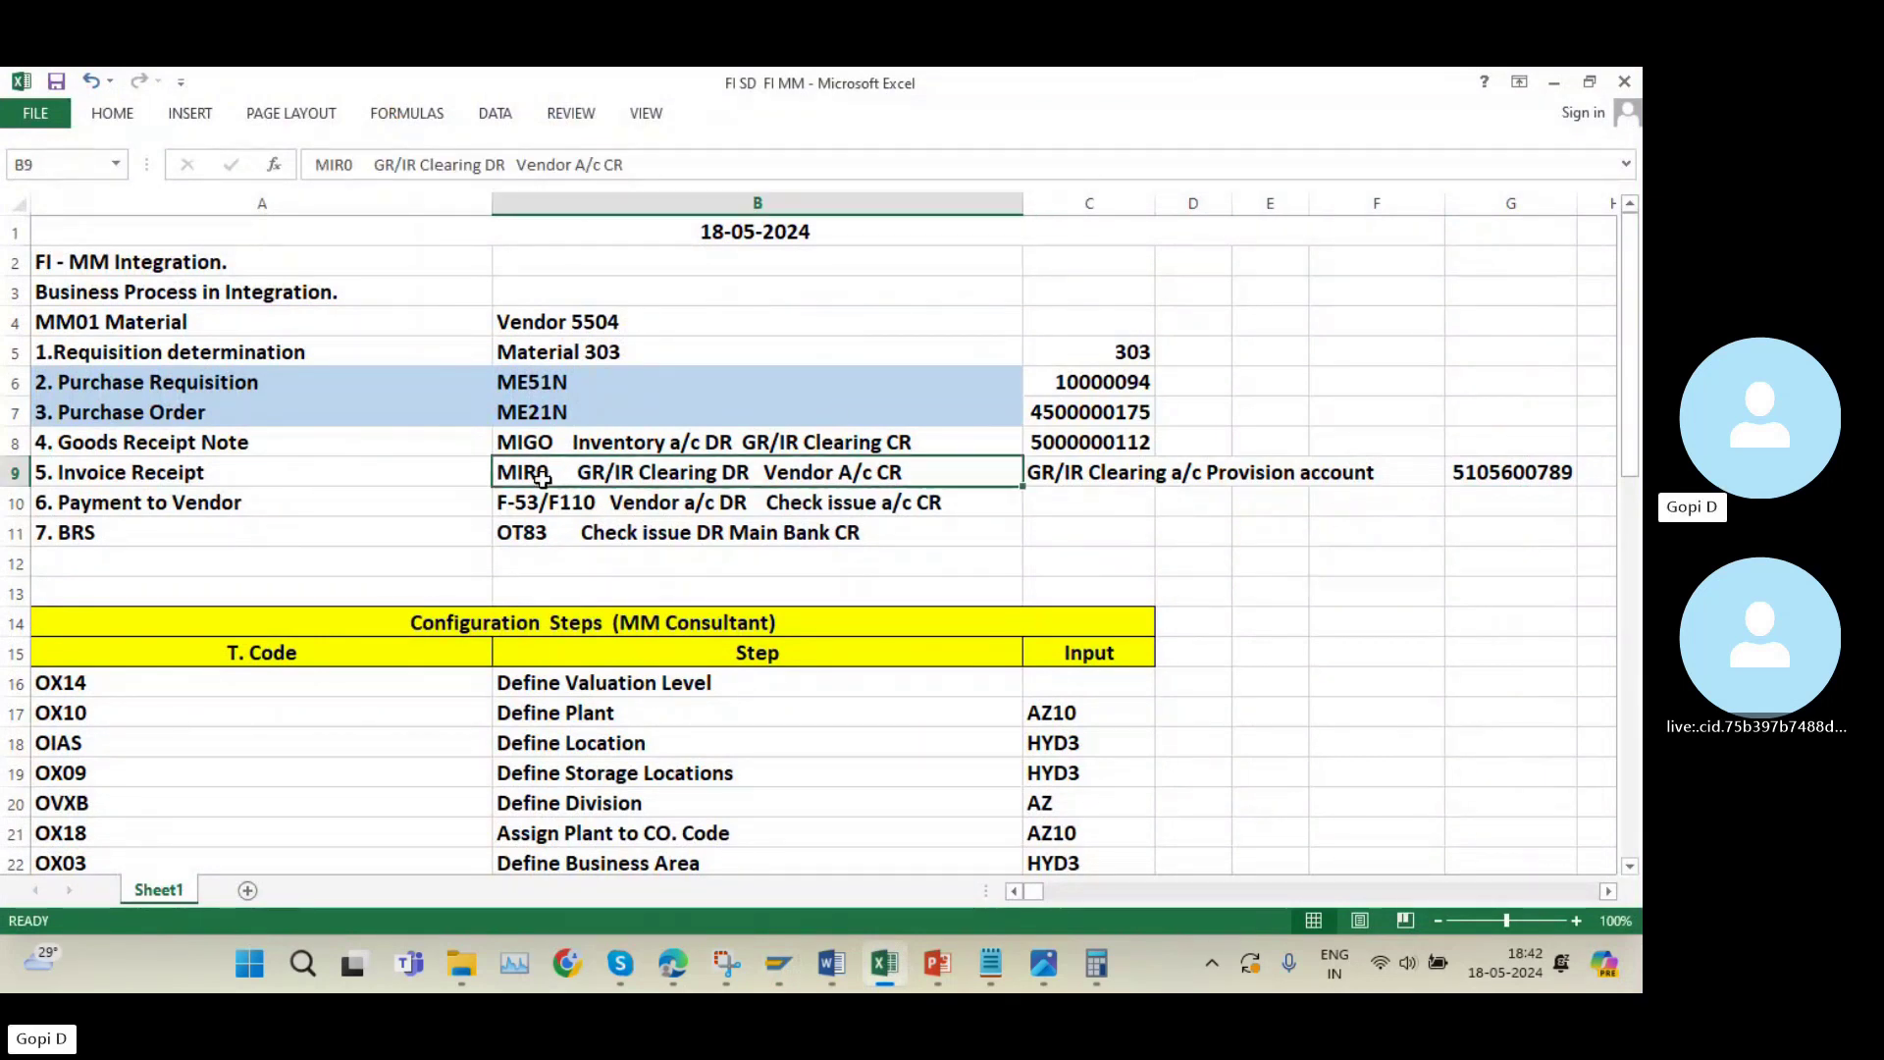
Return to SAP and start FB03 document display with fiscal year 2024.
click(1553, 84)
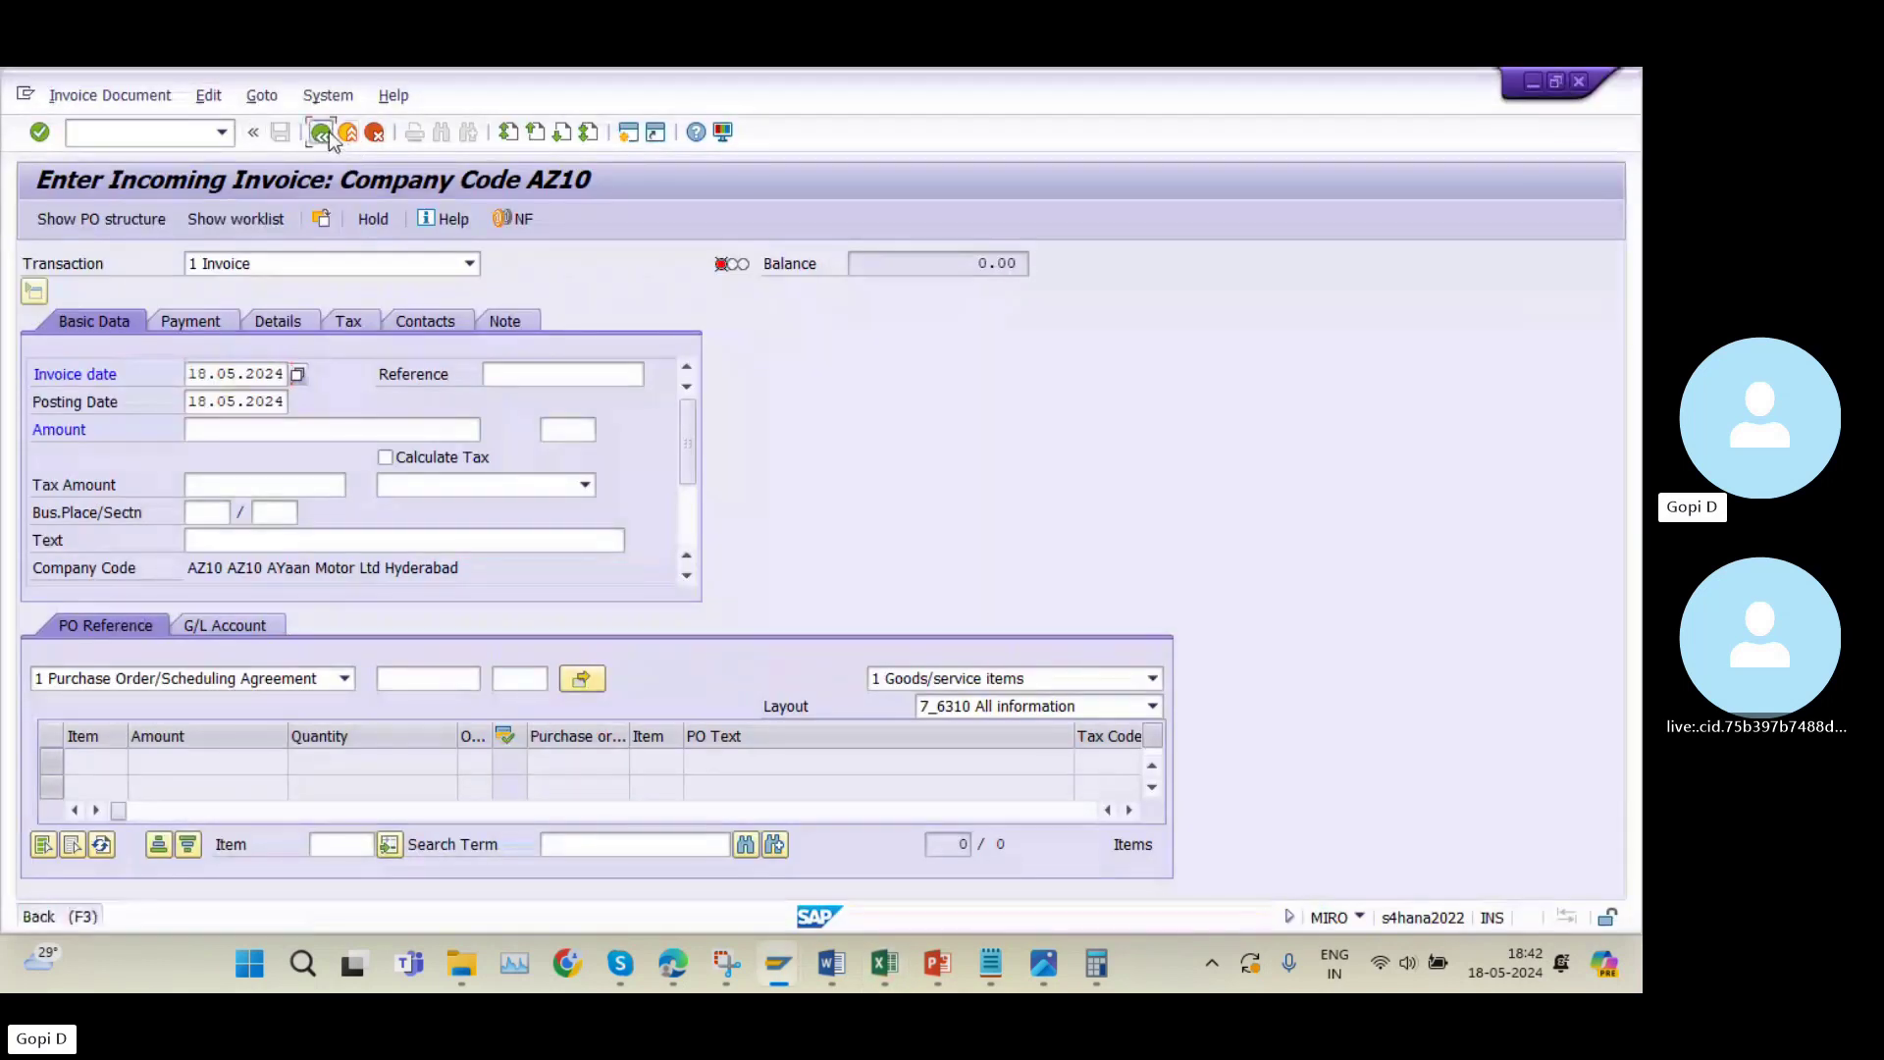
click(321, 132)
click(224, 134)
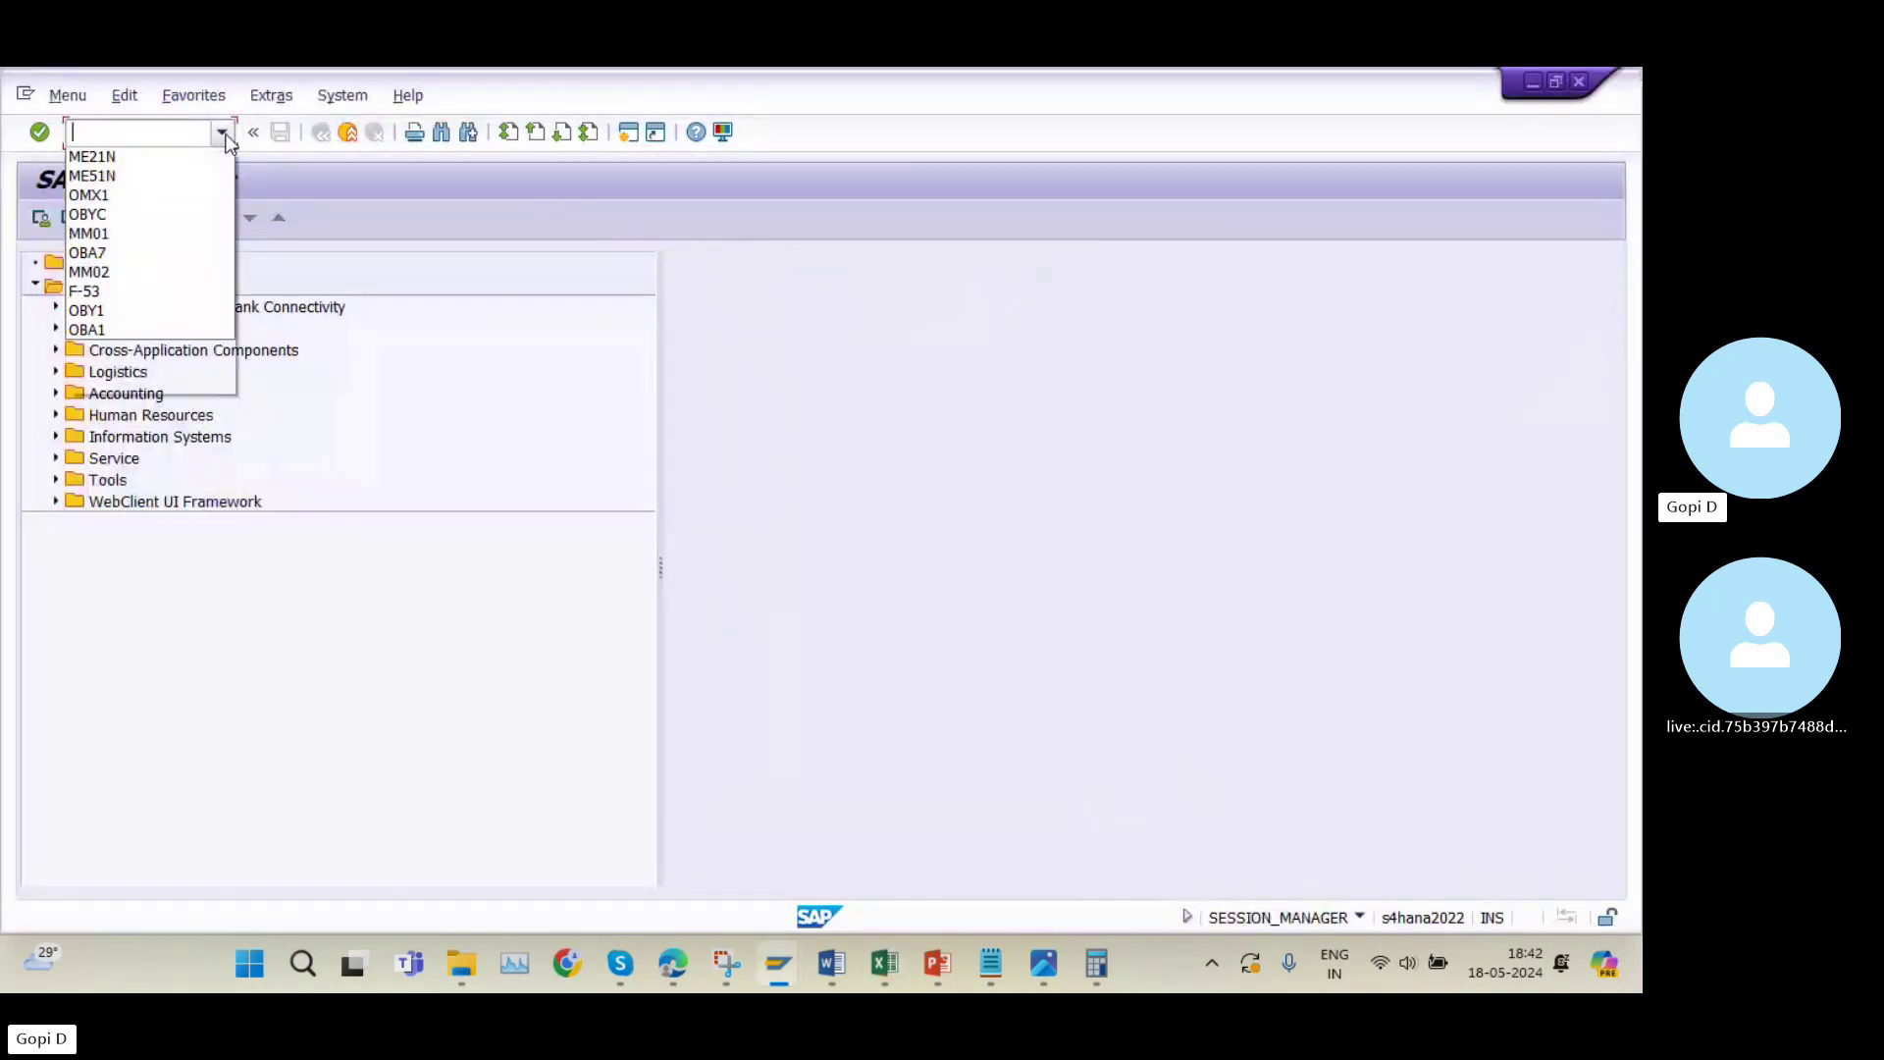
click(147, 181)
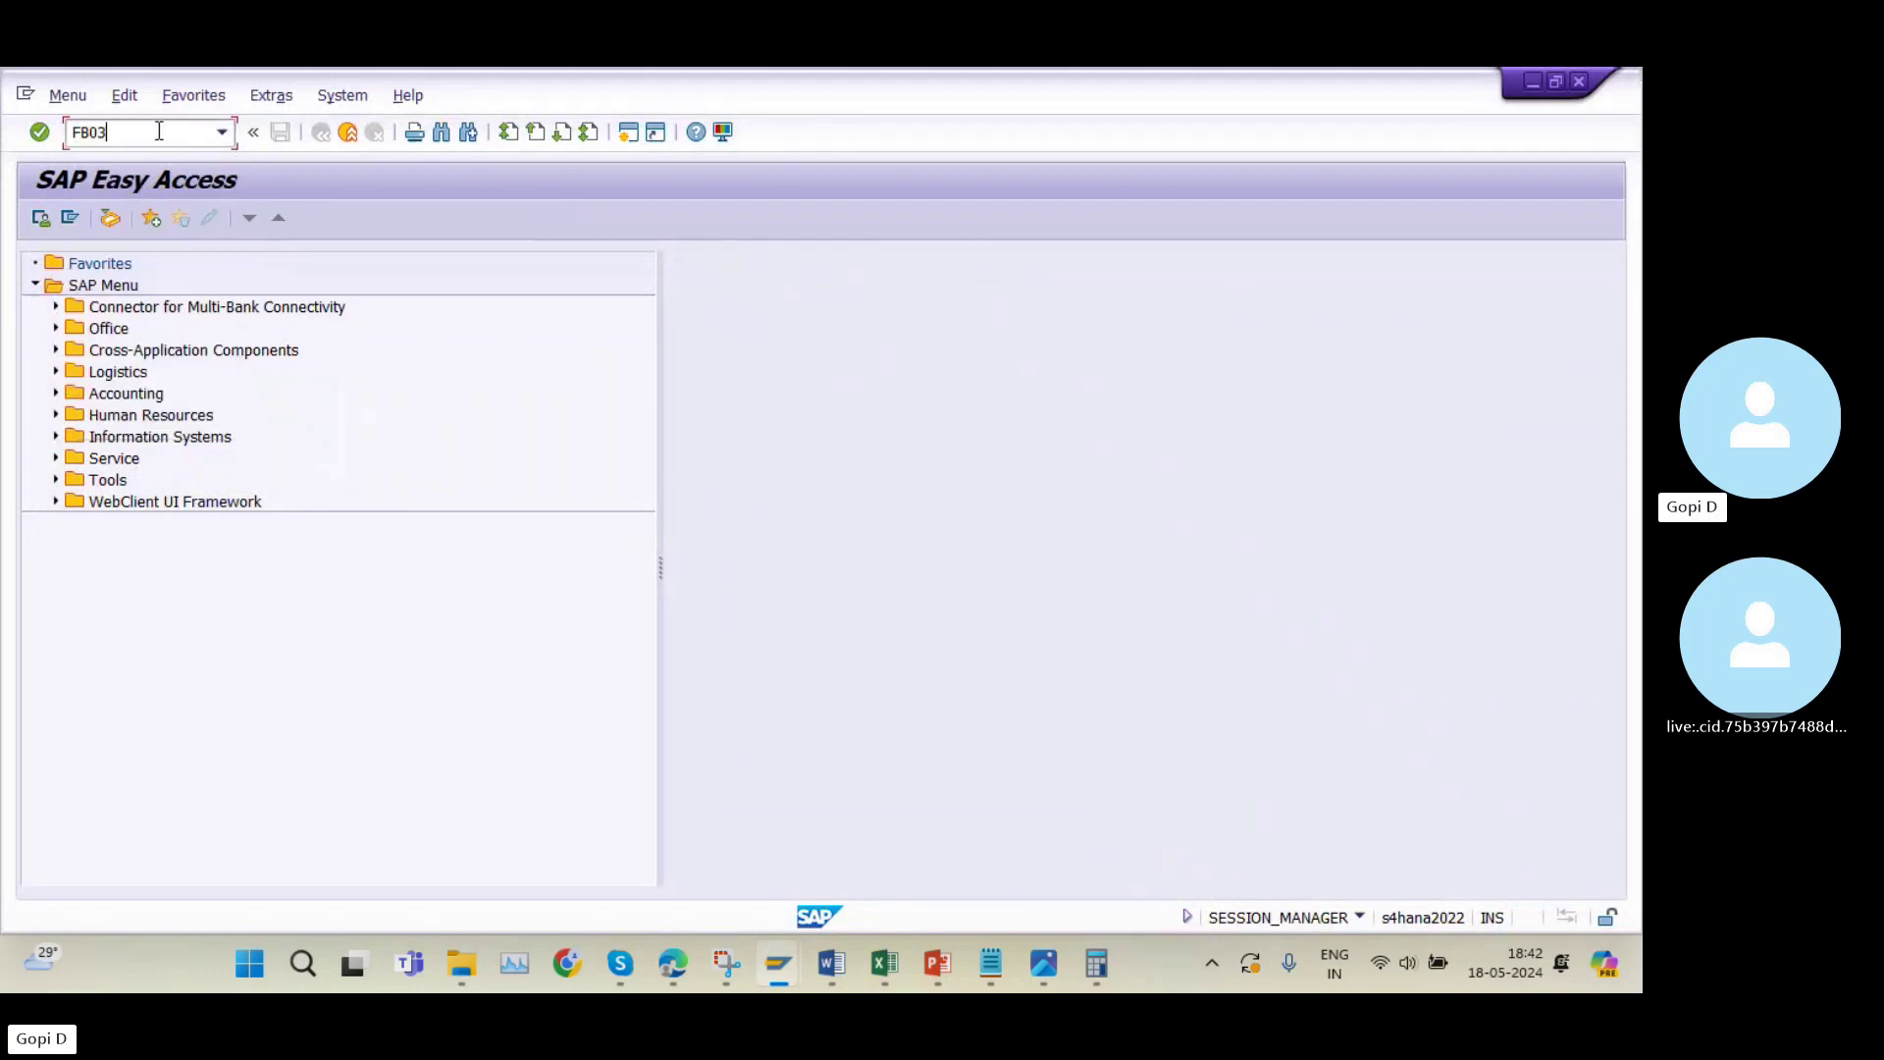
key(Return)
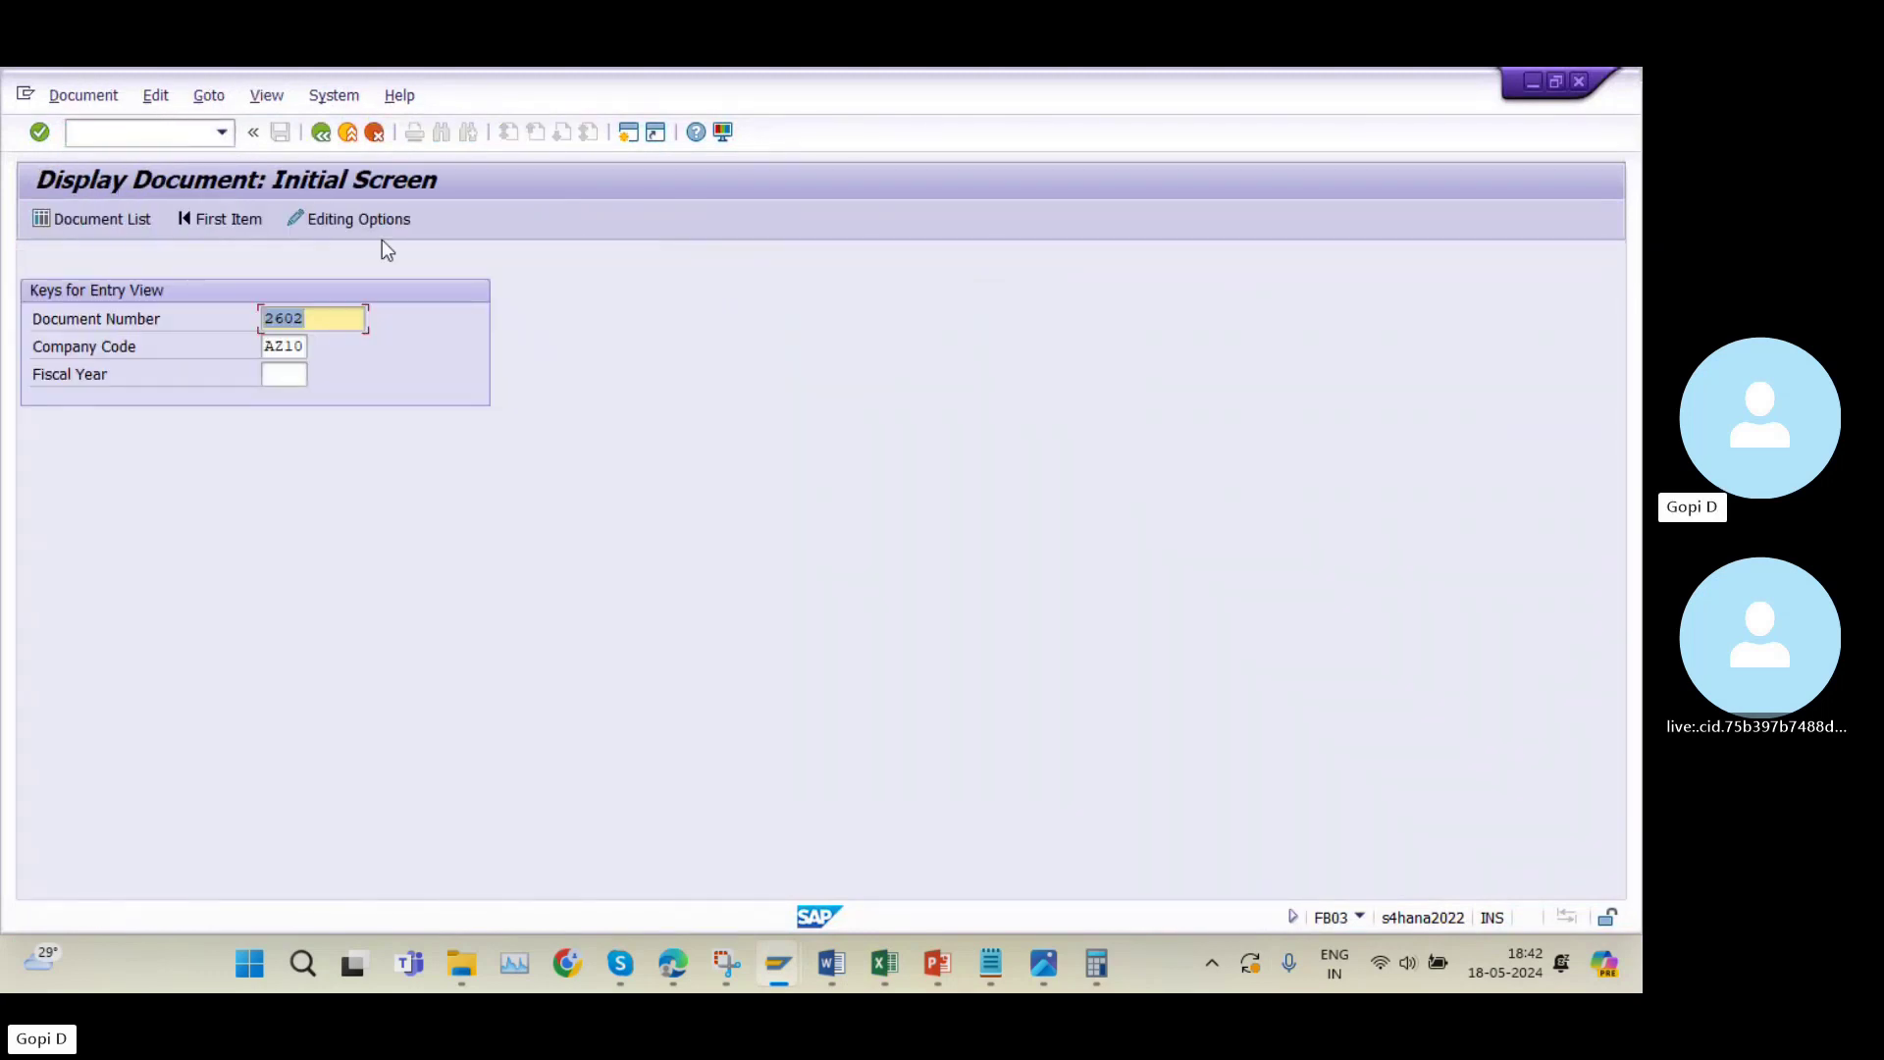
key(BackSpace)
click(274, 373)
text(2024)
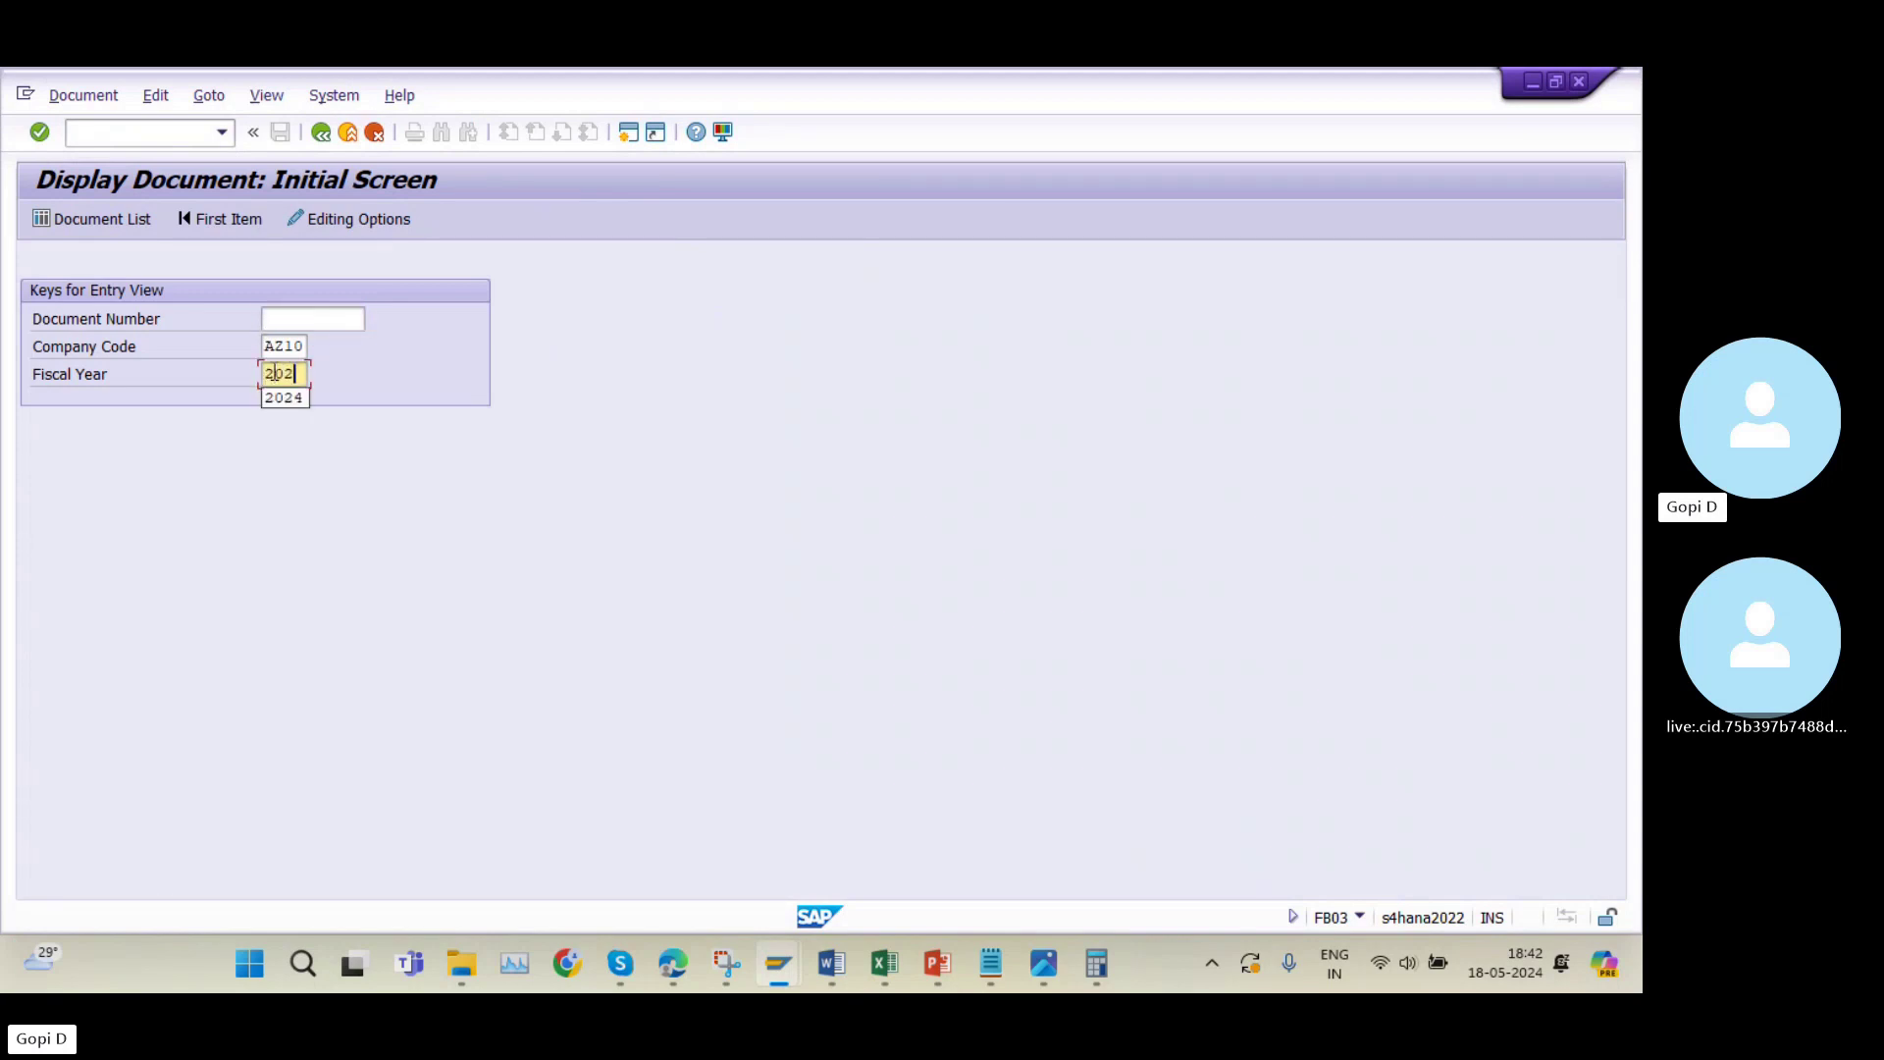
List AZ10's 2024 documents and open document 3002.
click(98, 222)
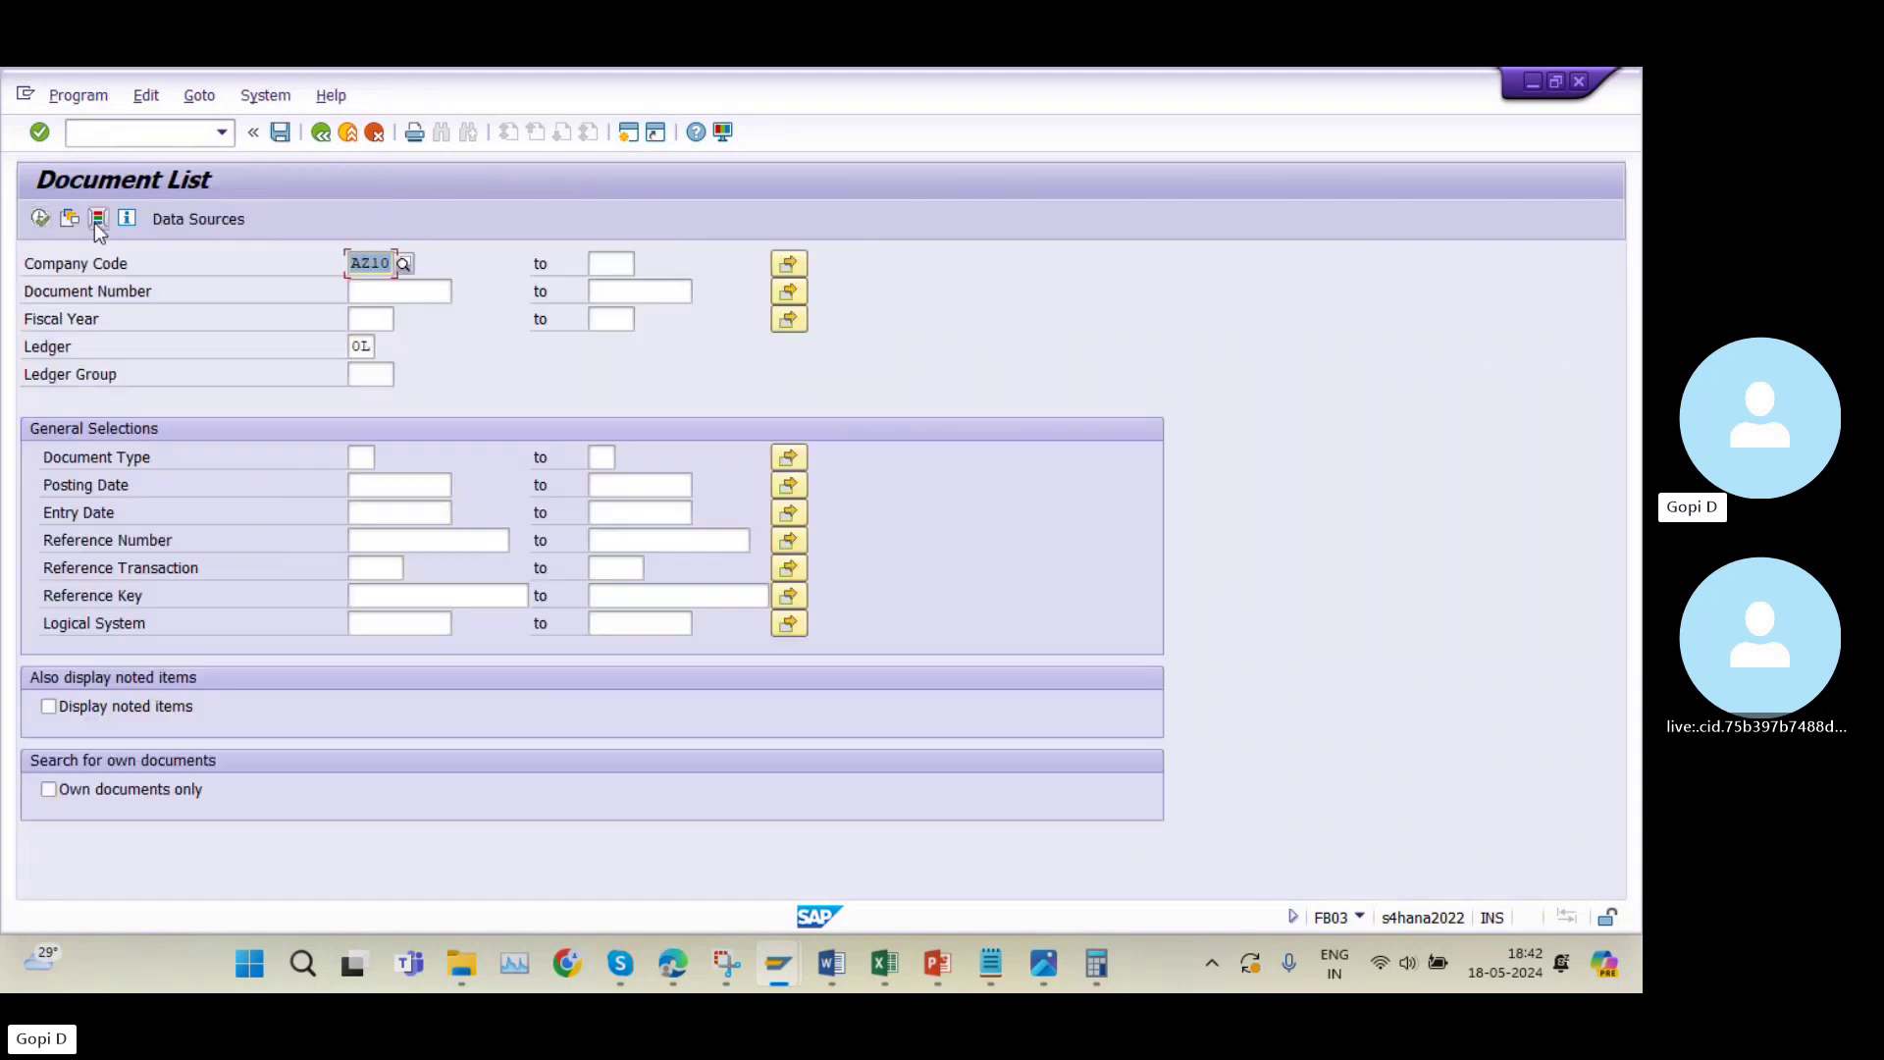
click(382, 316)
text(2024)
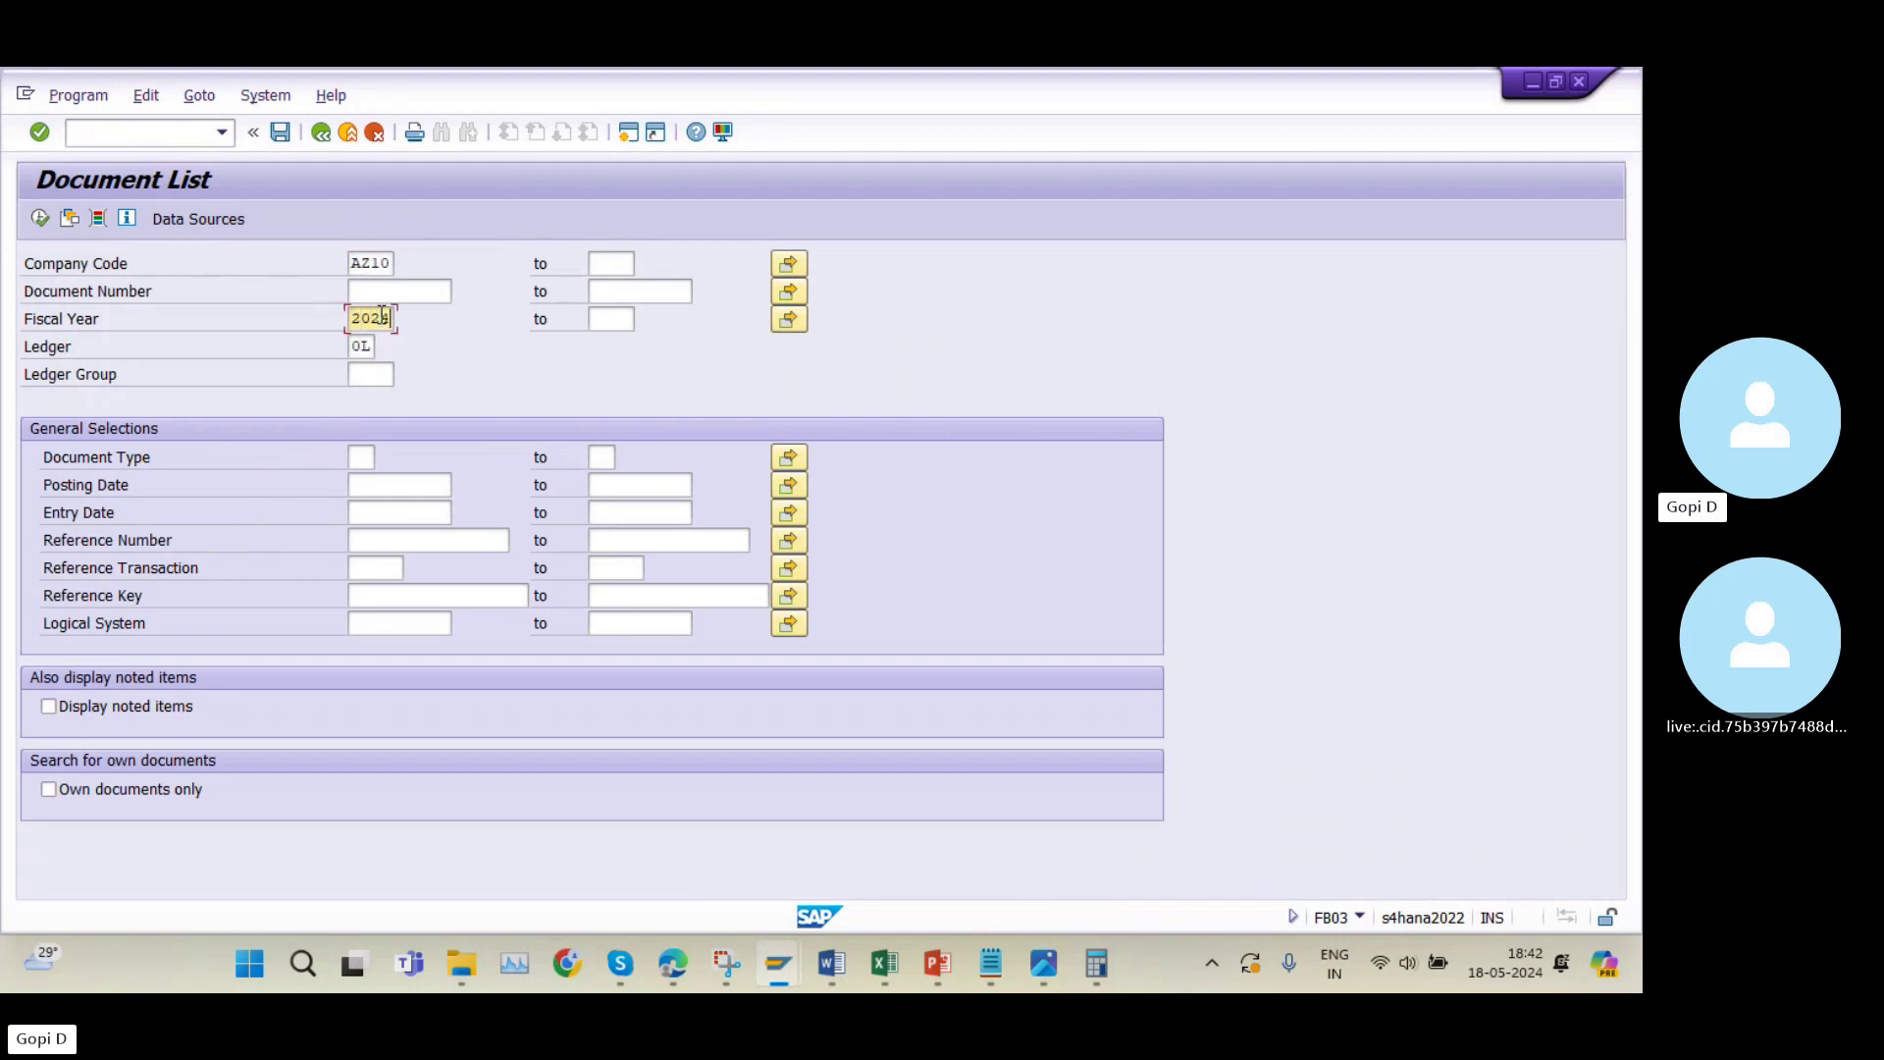
click(39, 218)
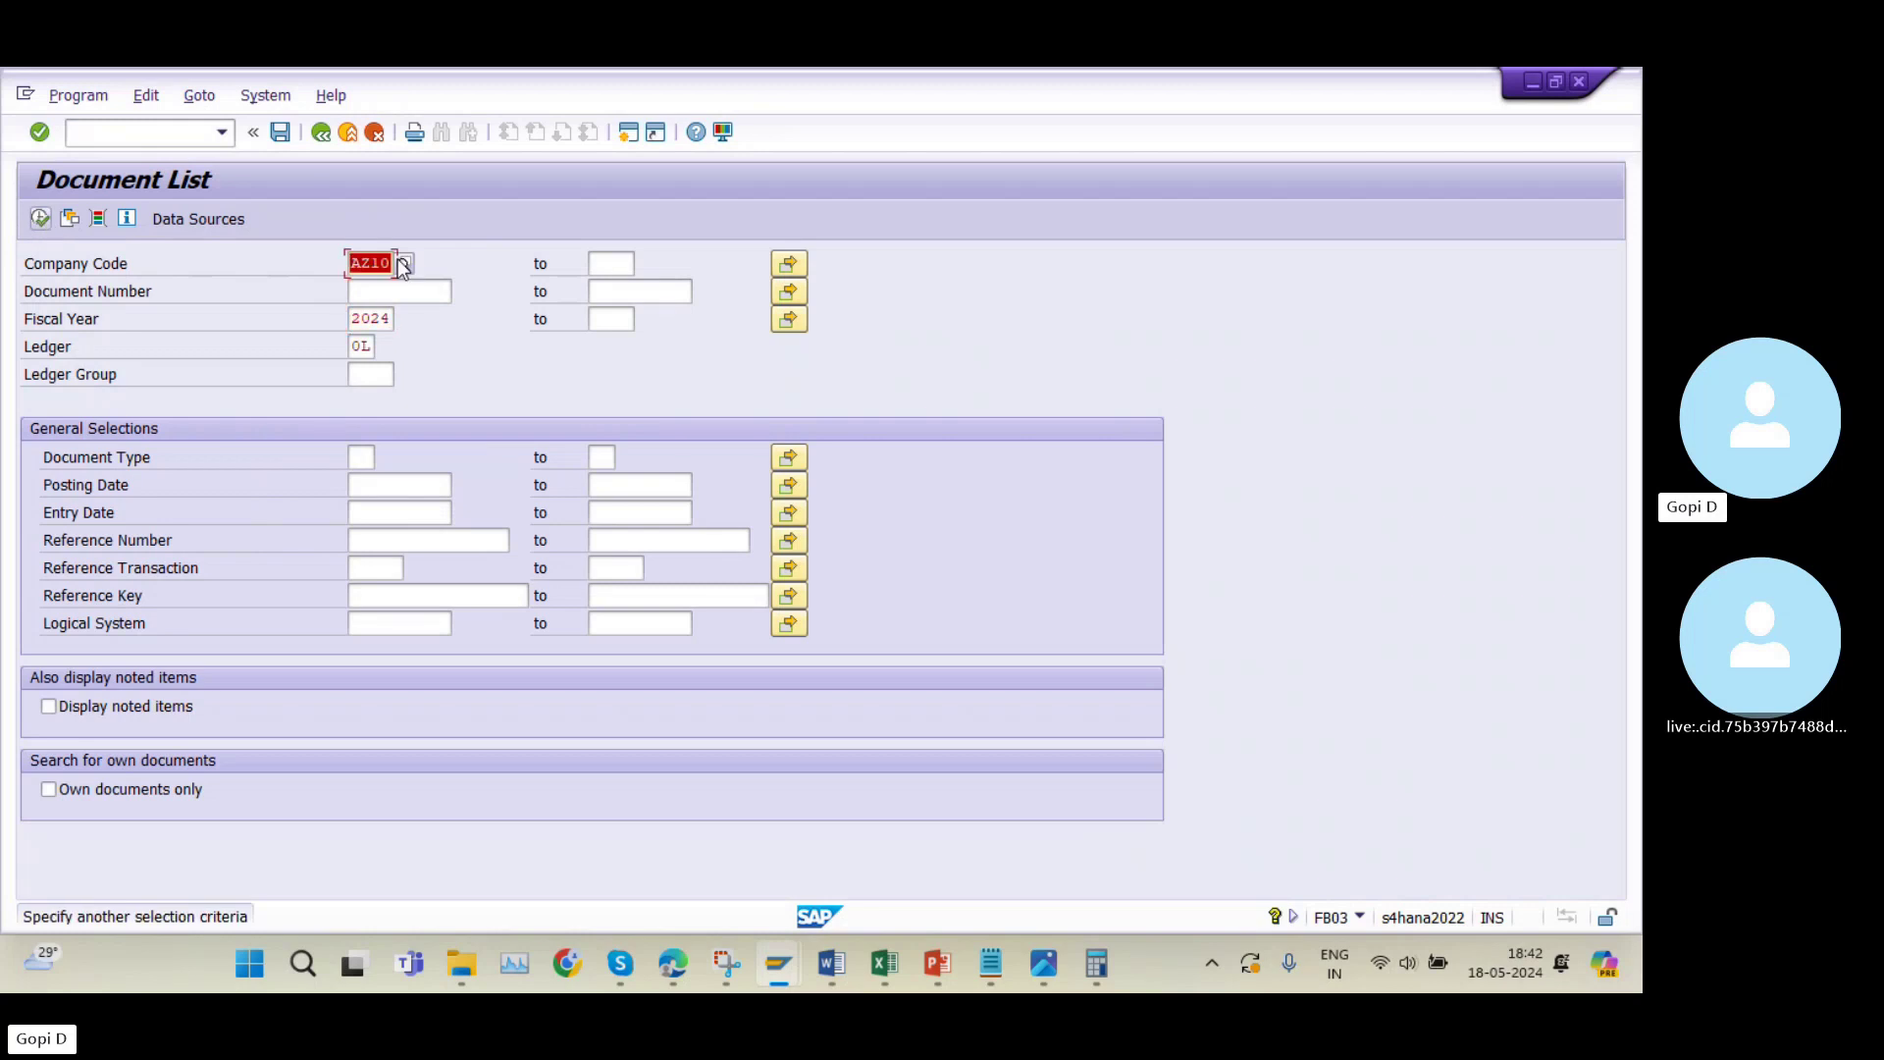
key(Return)
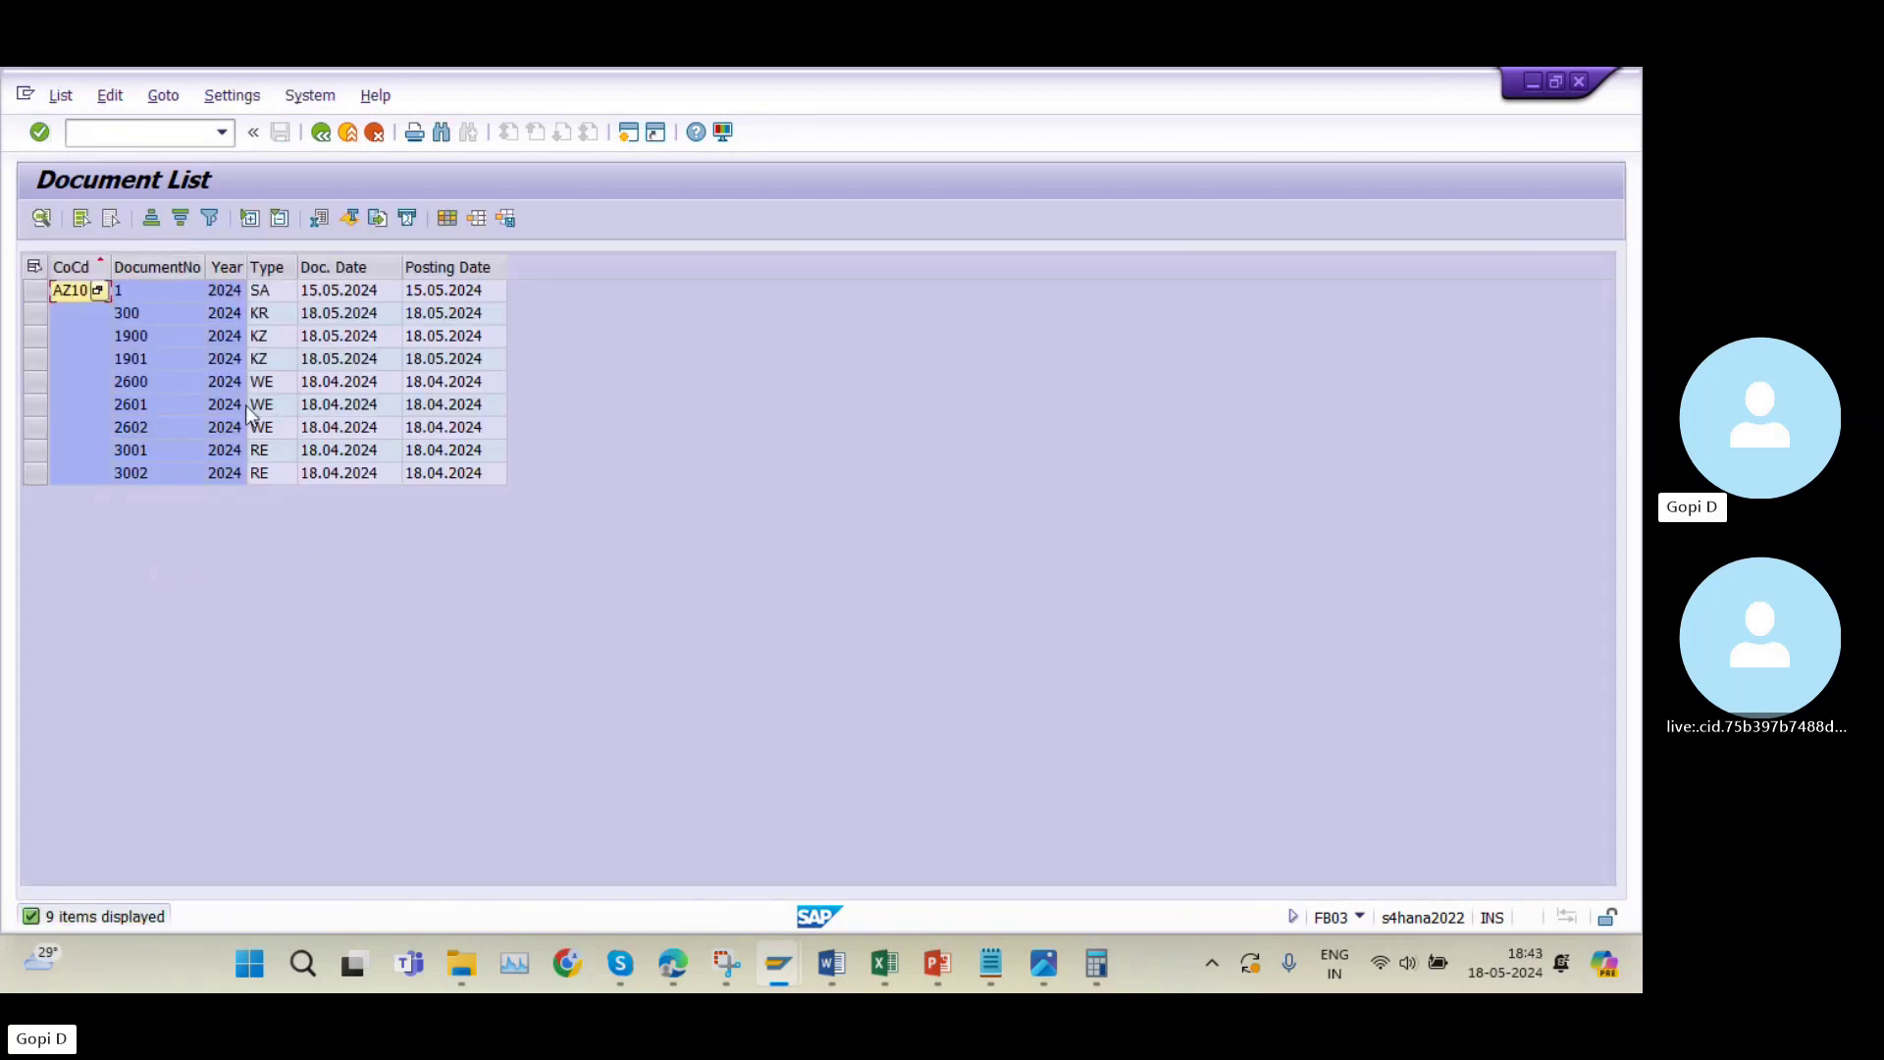
double_click(280, 473)
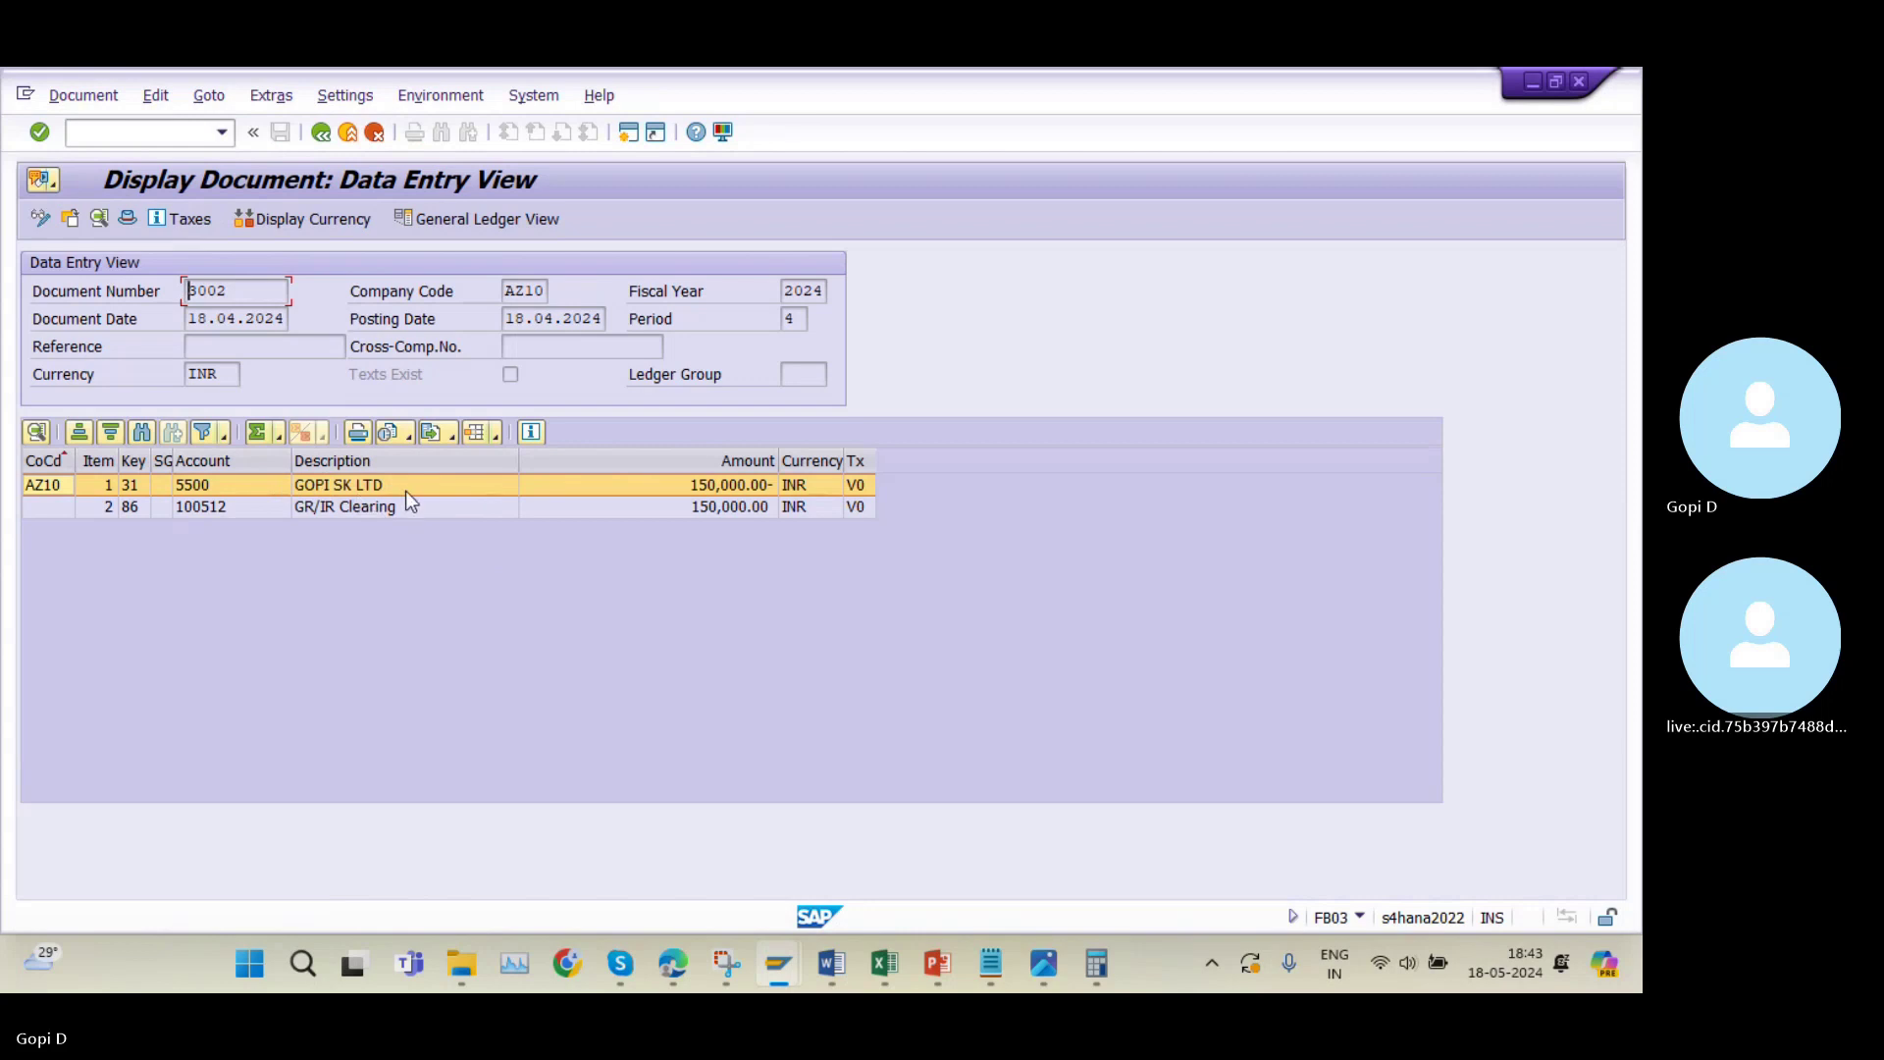
click(893, 963)
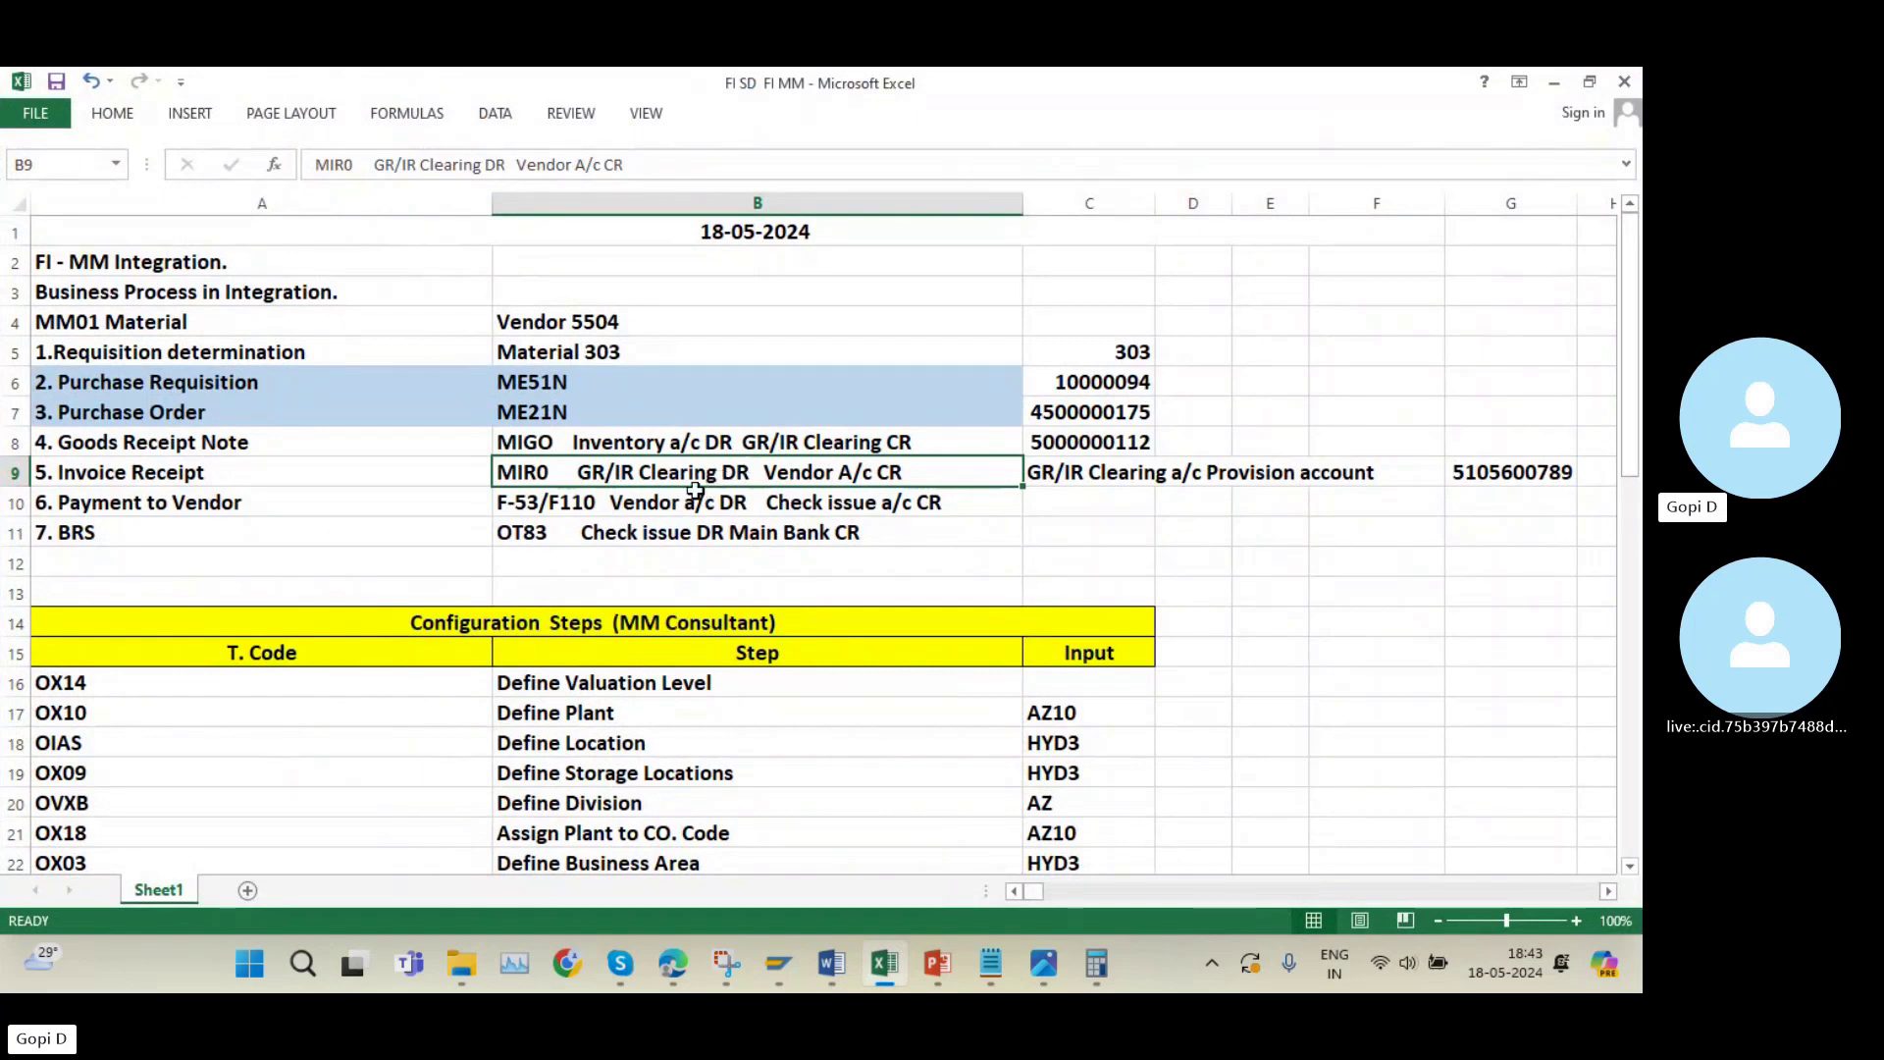
Review the Payment to Vendor row in B10, then back out of document 3002 to the SAP main menu.
click(884, 963)
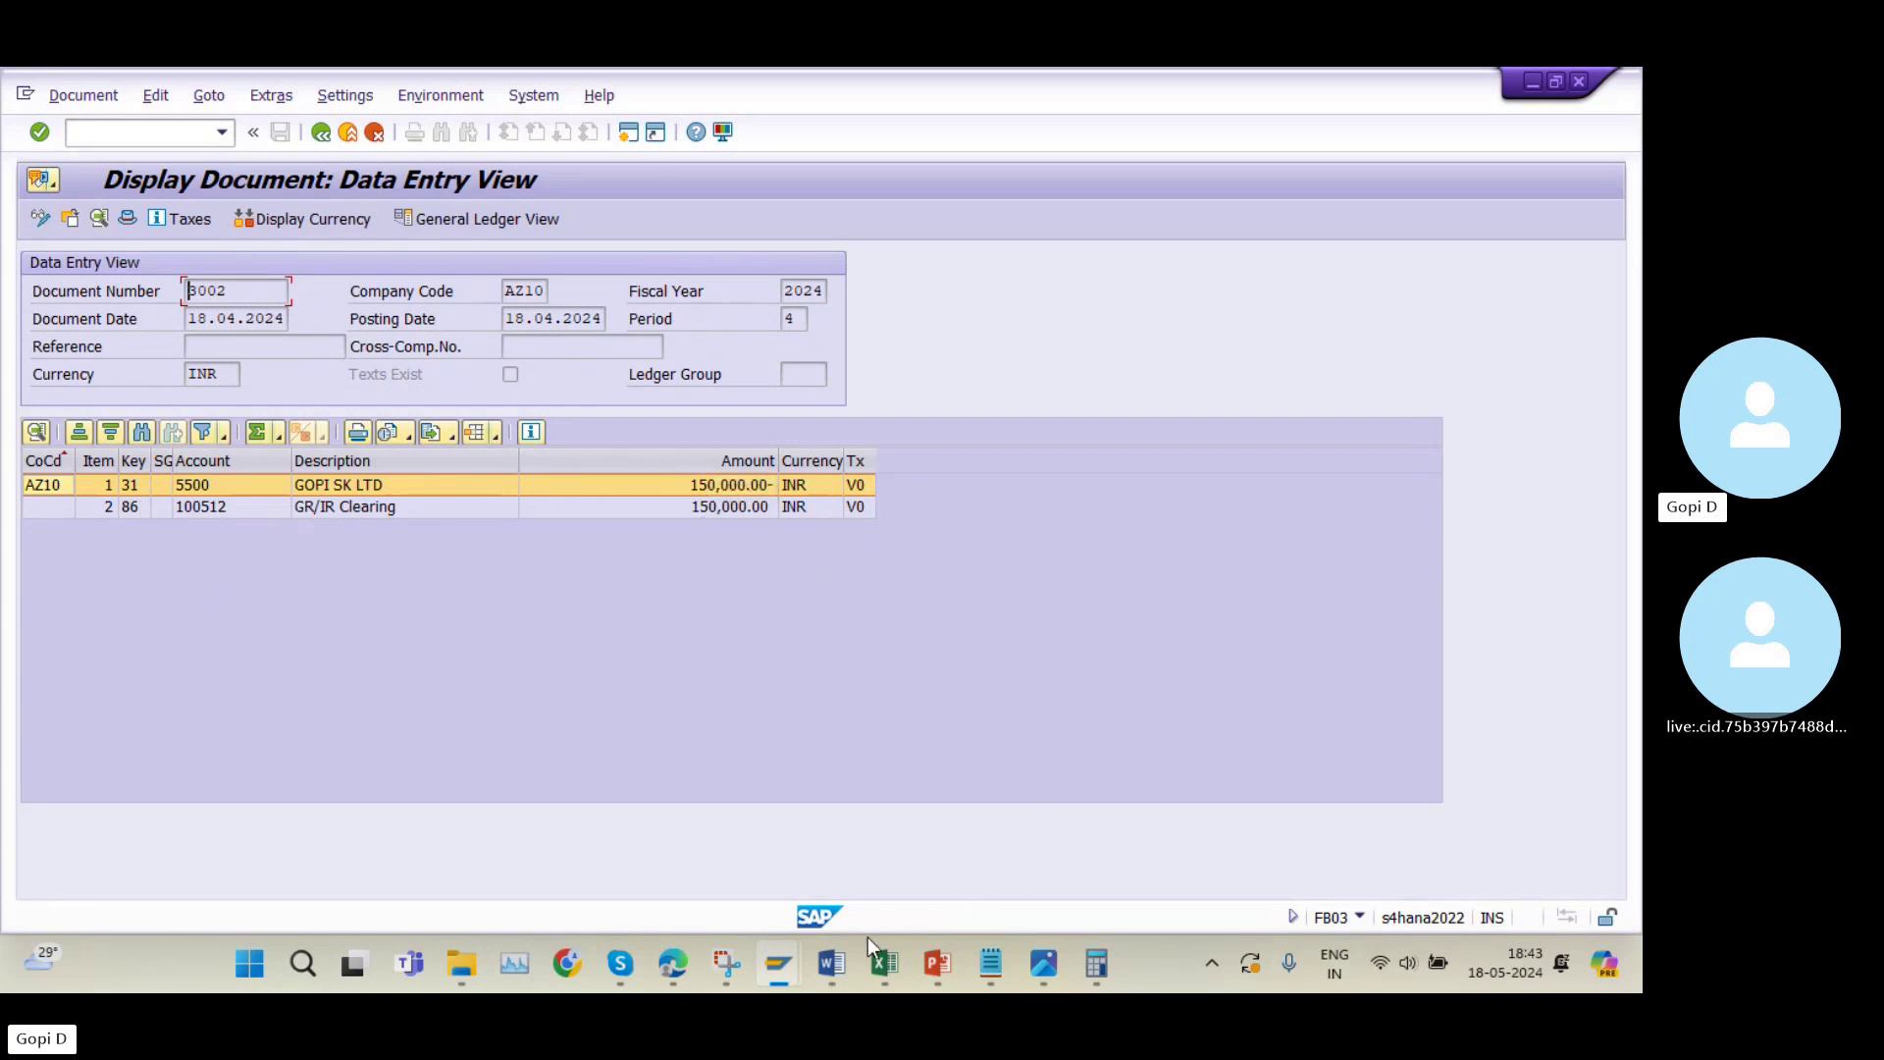
click(889, 959)
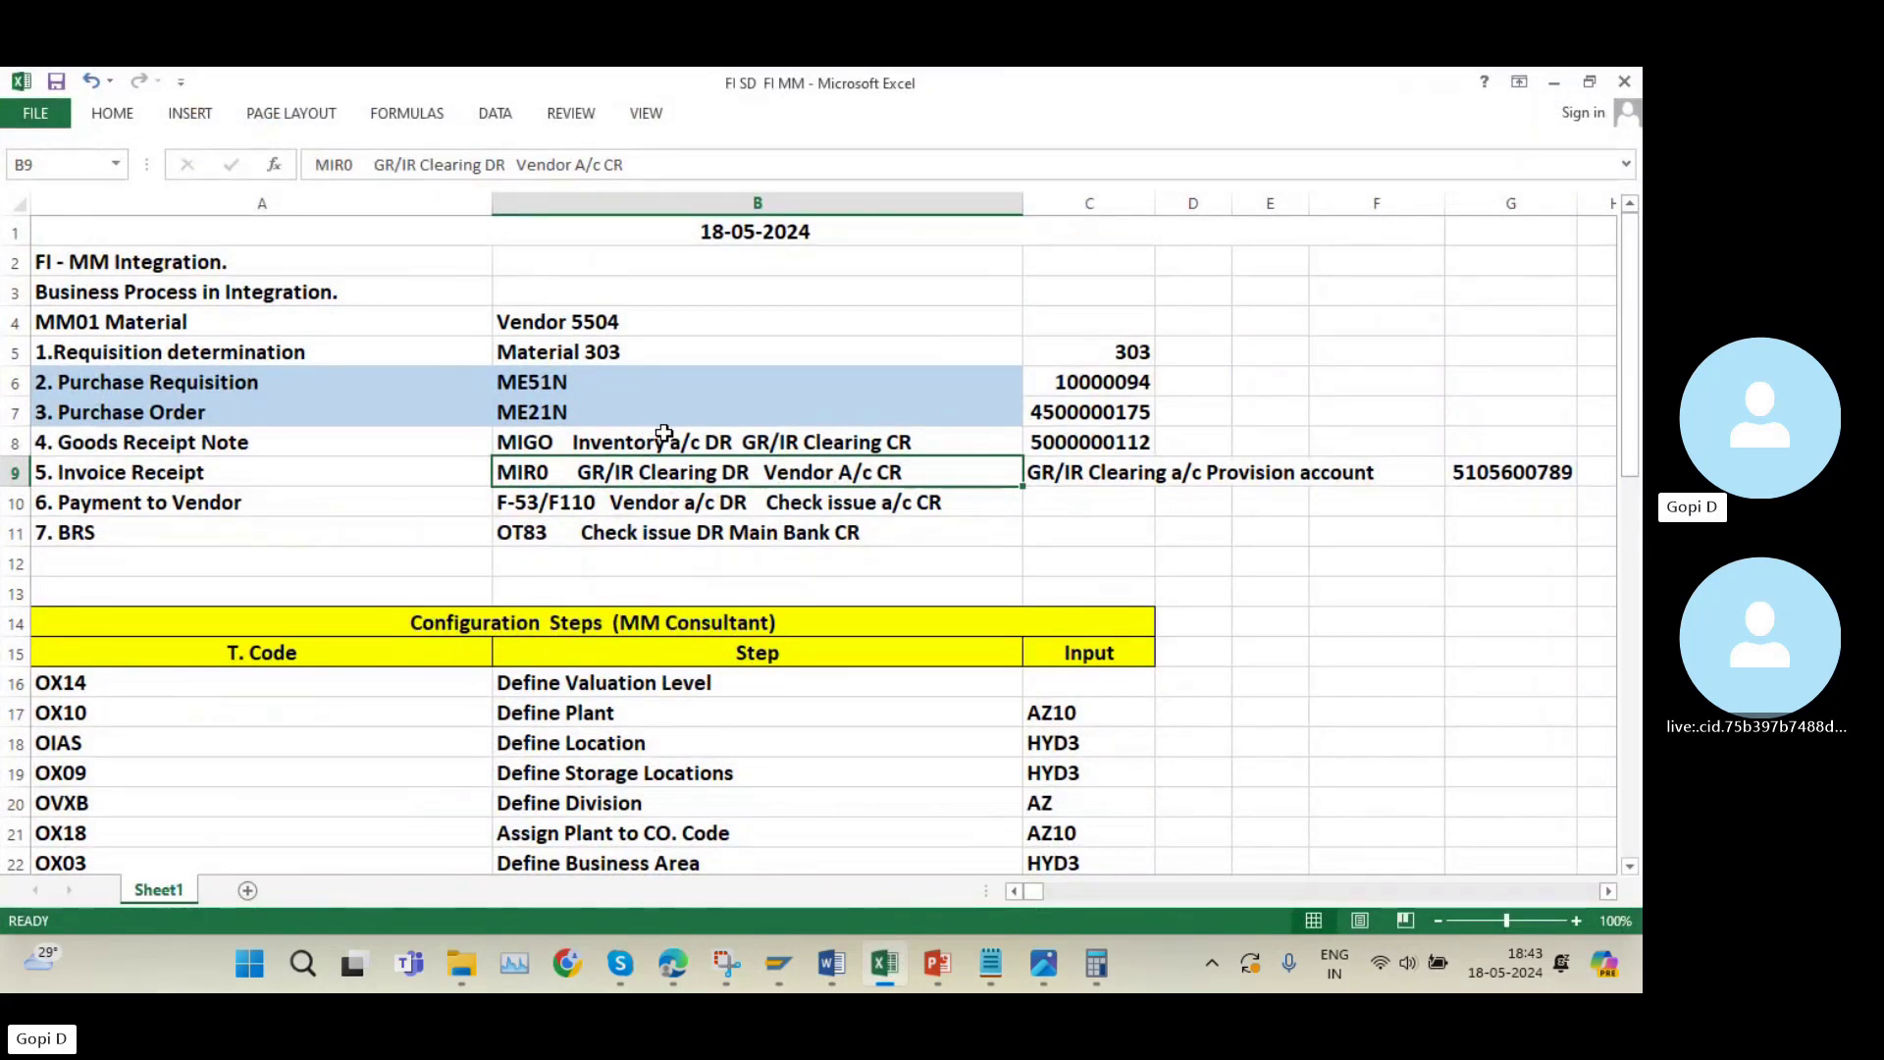
click(595, 501)
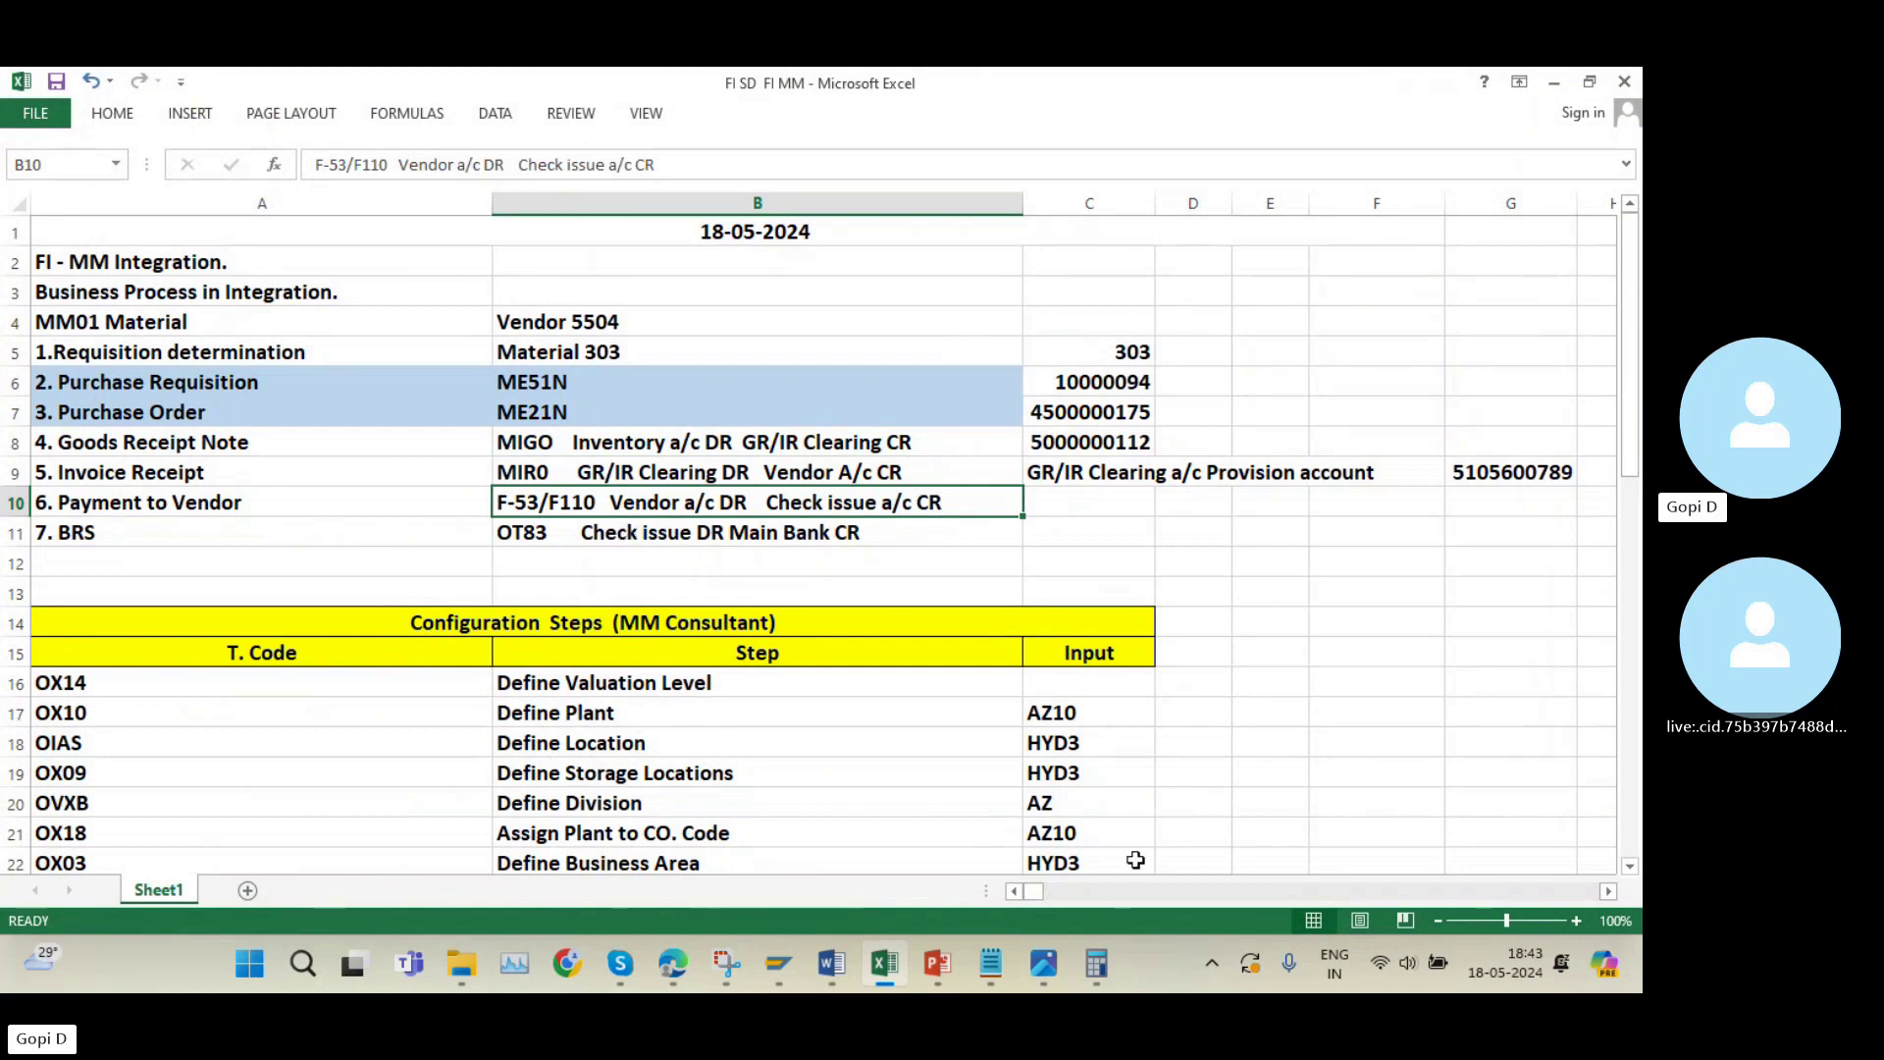
click(778, 963)
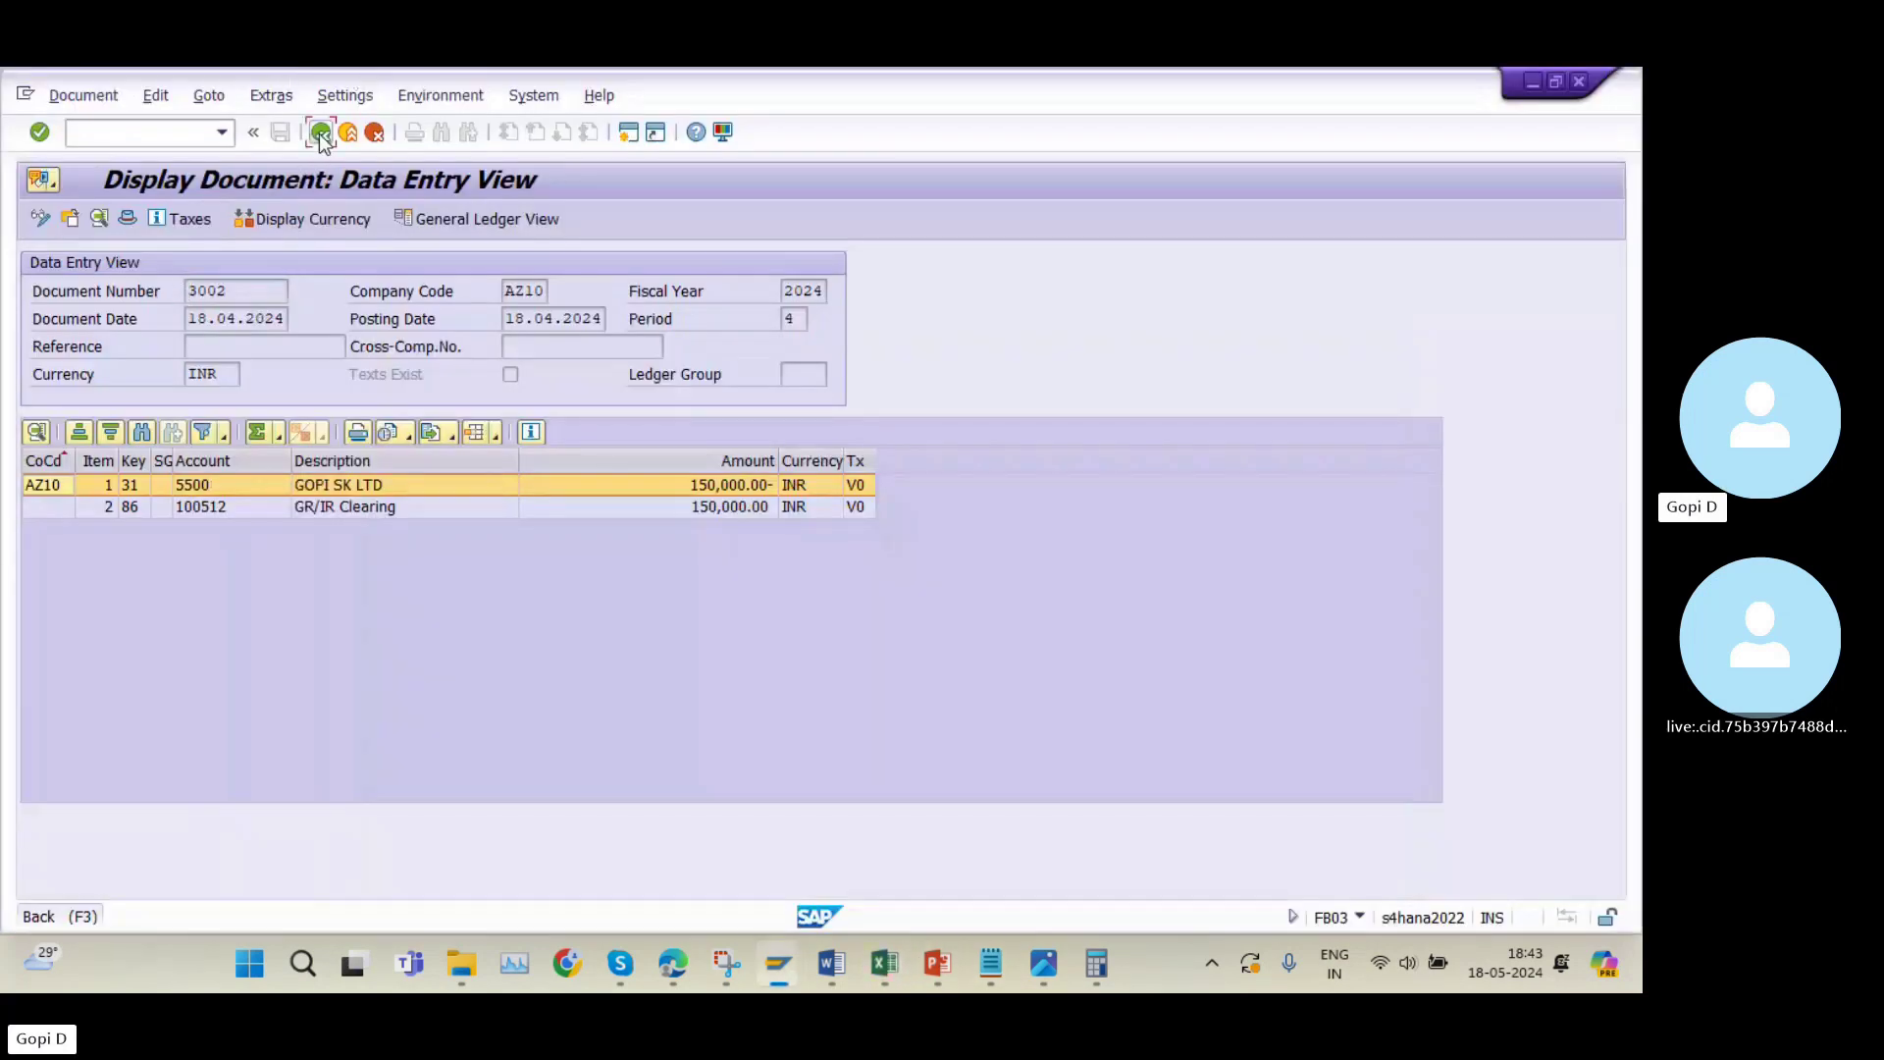
click(321, 134)
click(321, 134)
click(322, 135)
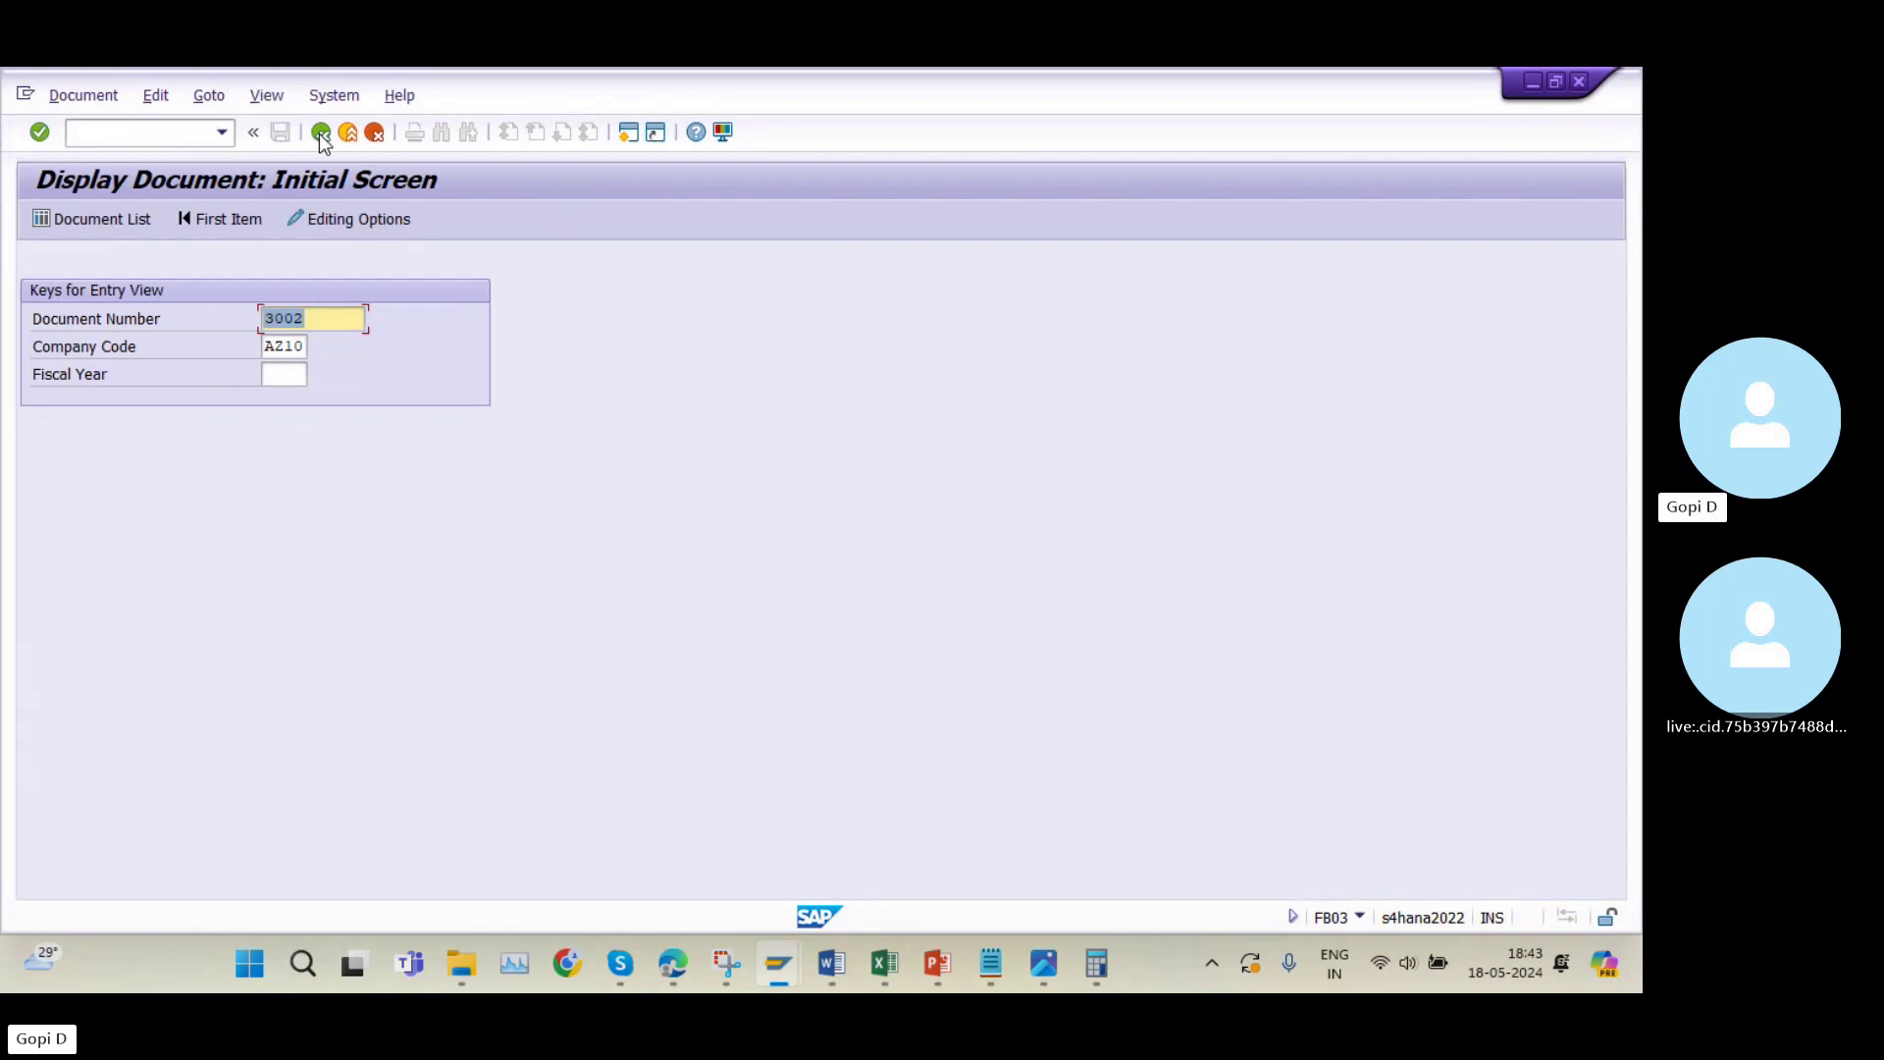
click(322, 134)
Show the Excel workbook, then bring up the YouTube channel's Videos page in Edge.
click(887, 962)
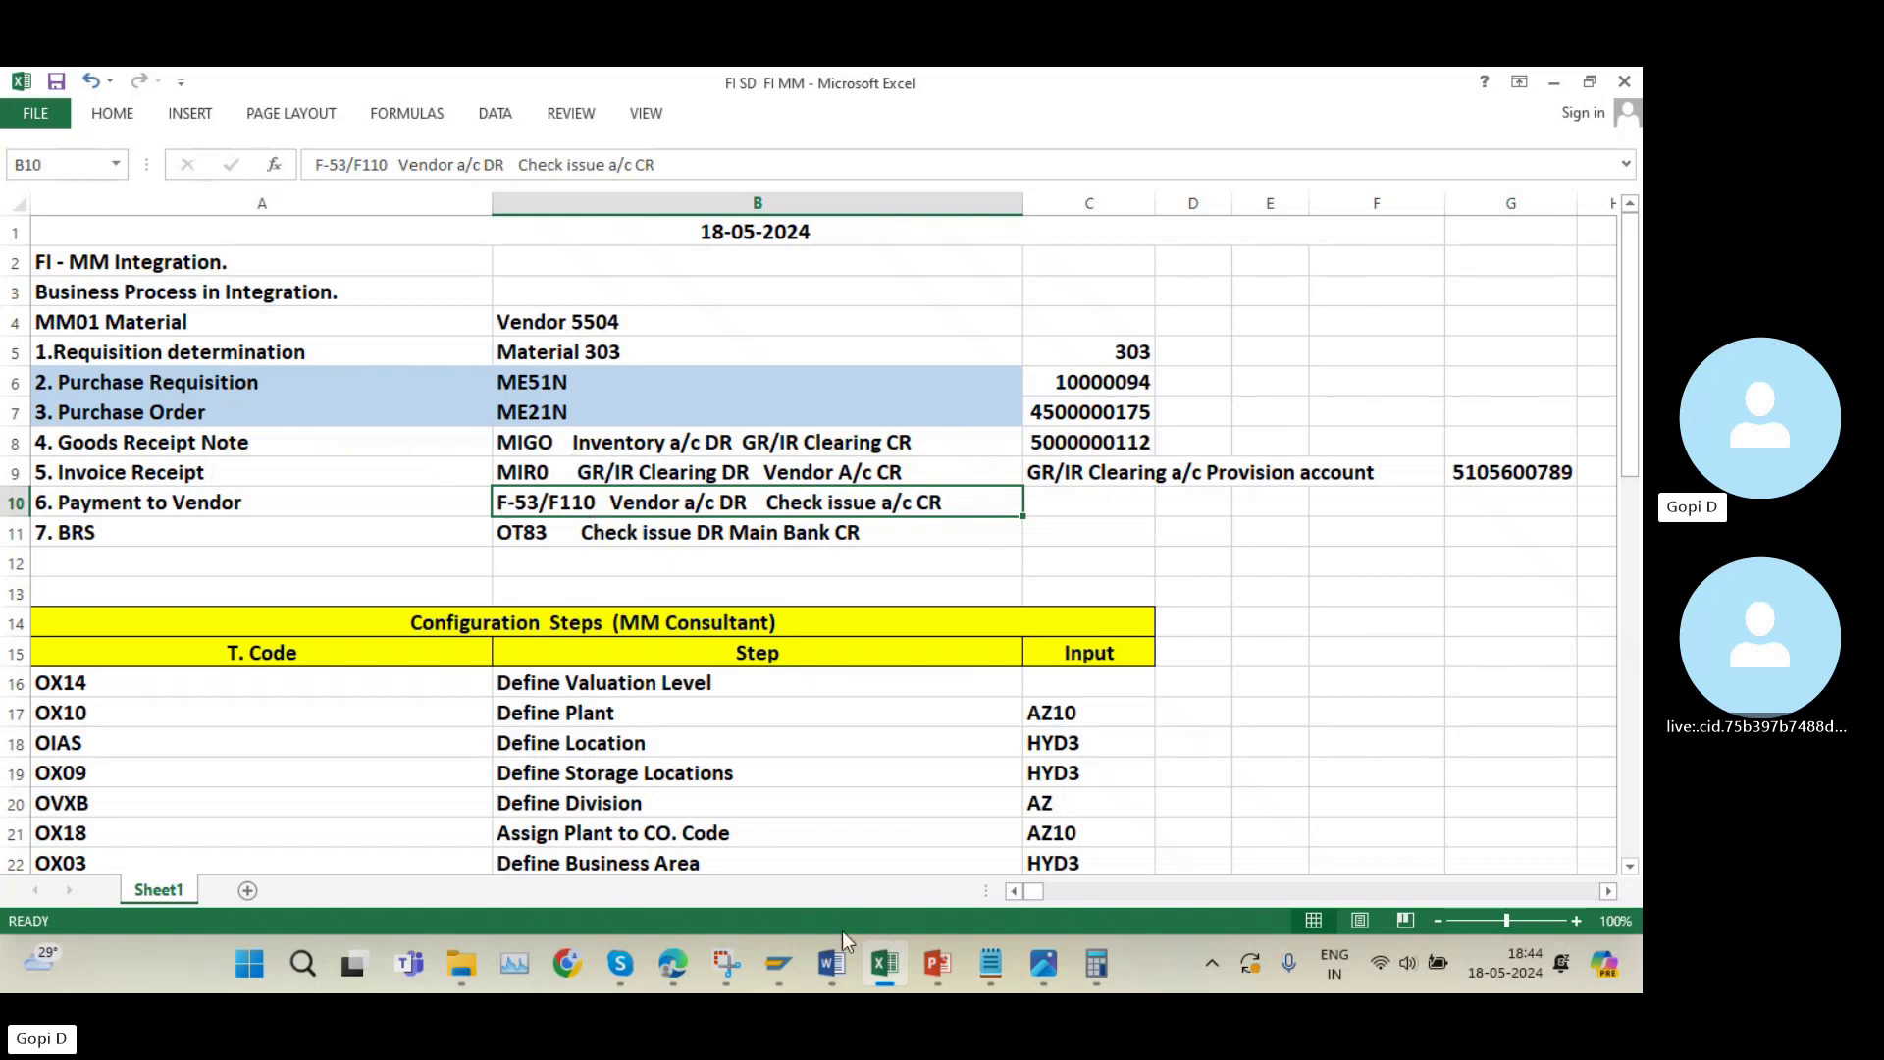
click(673, 964)
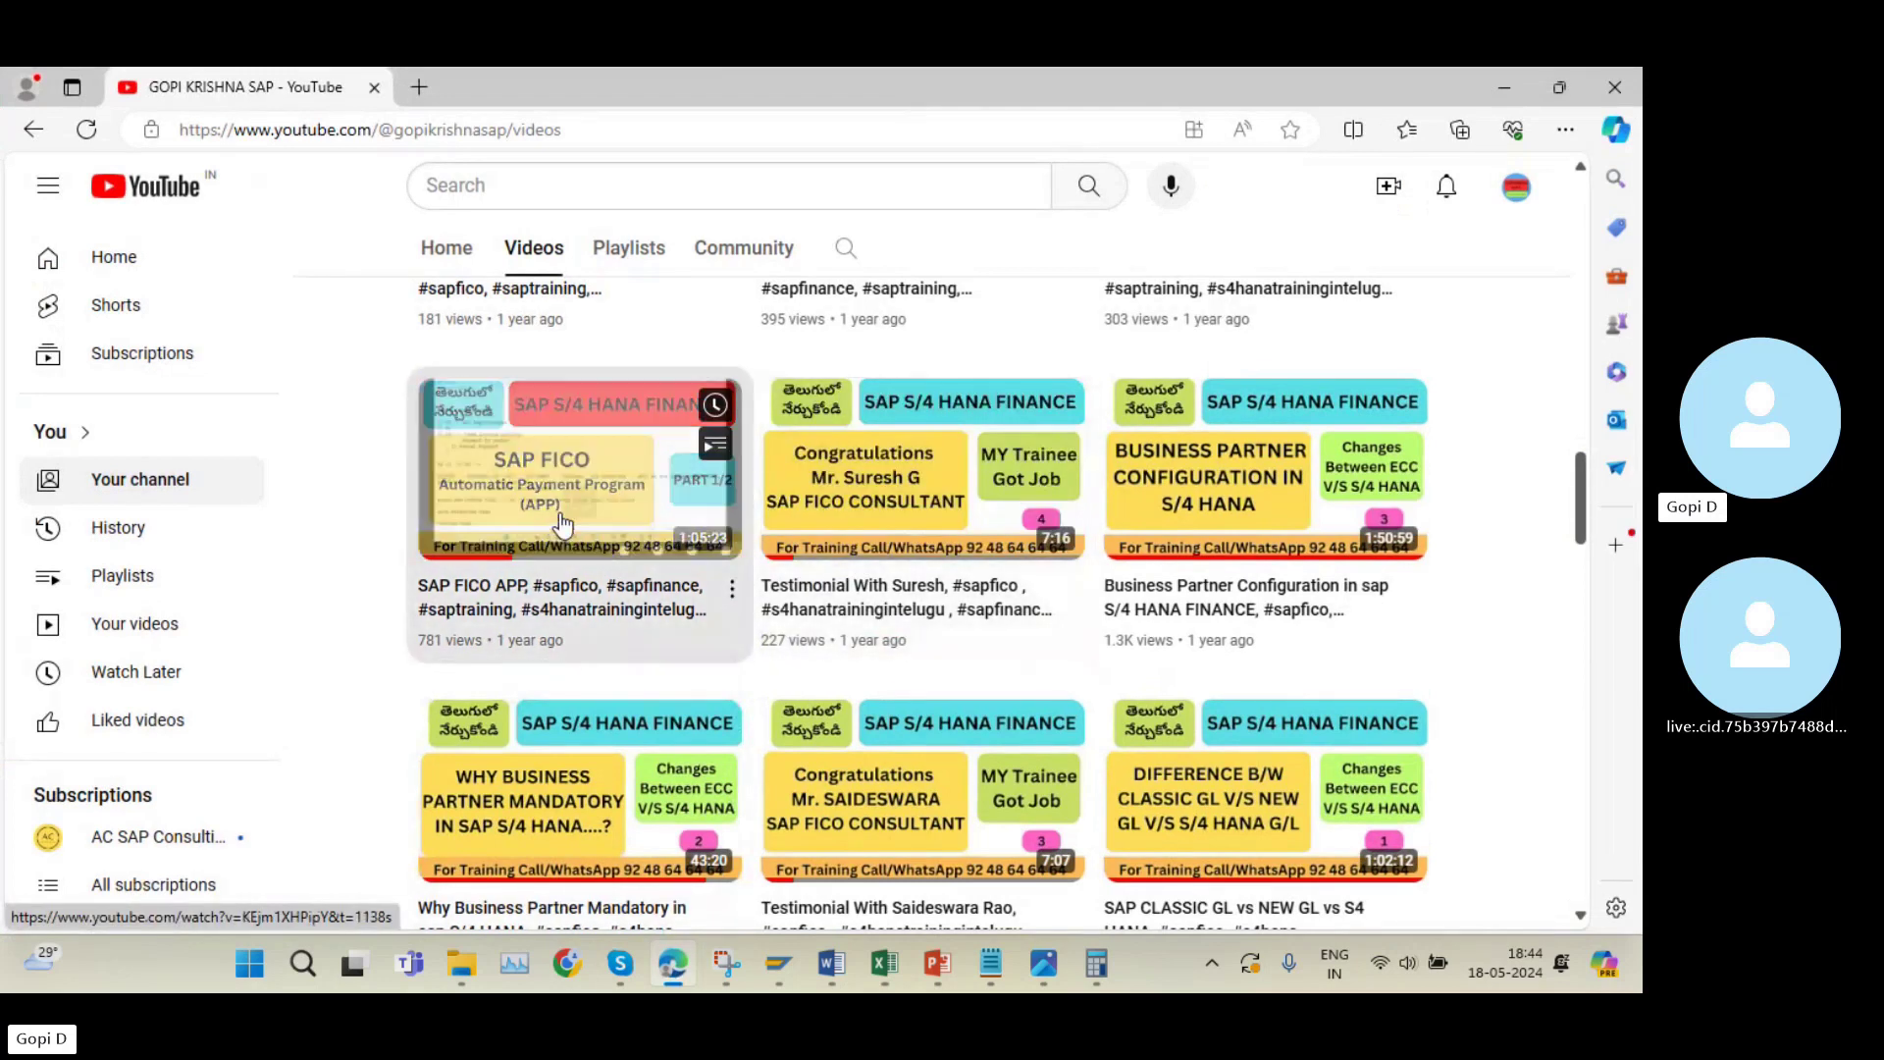
Scroll through the channel's SAP videos and minimize Edge to reveal the Excel tracker.
scroll(589, 535, up, 2)
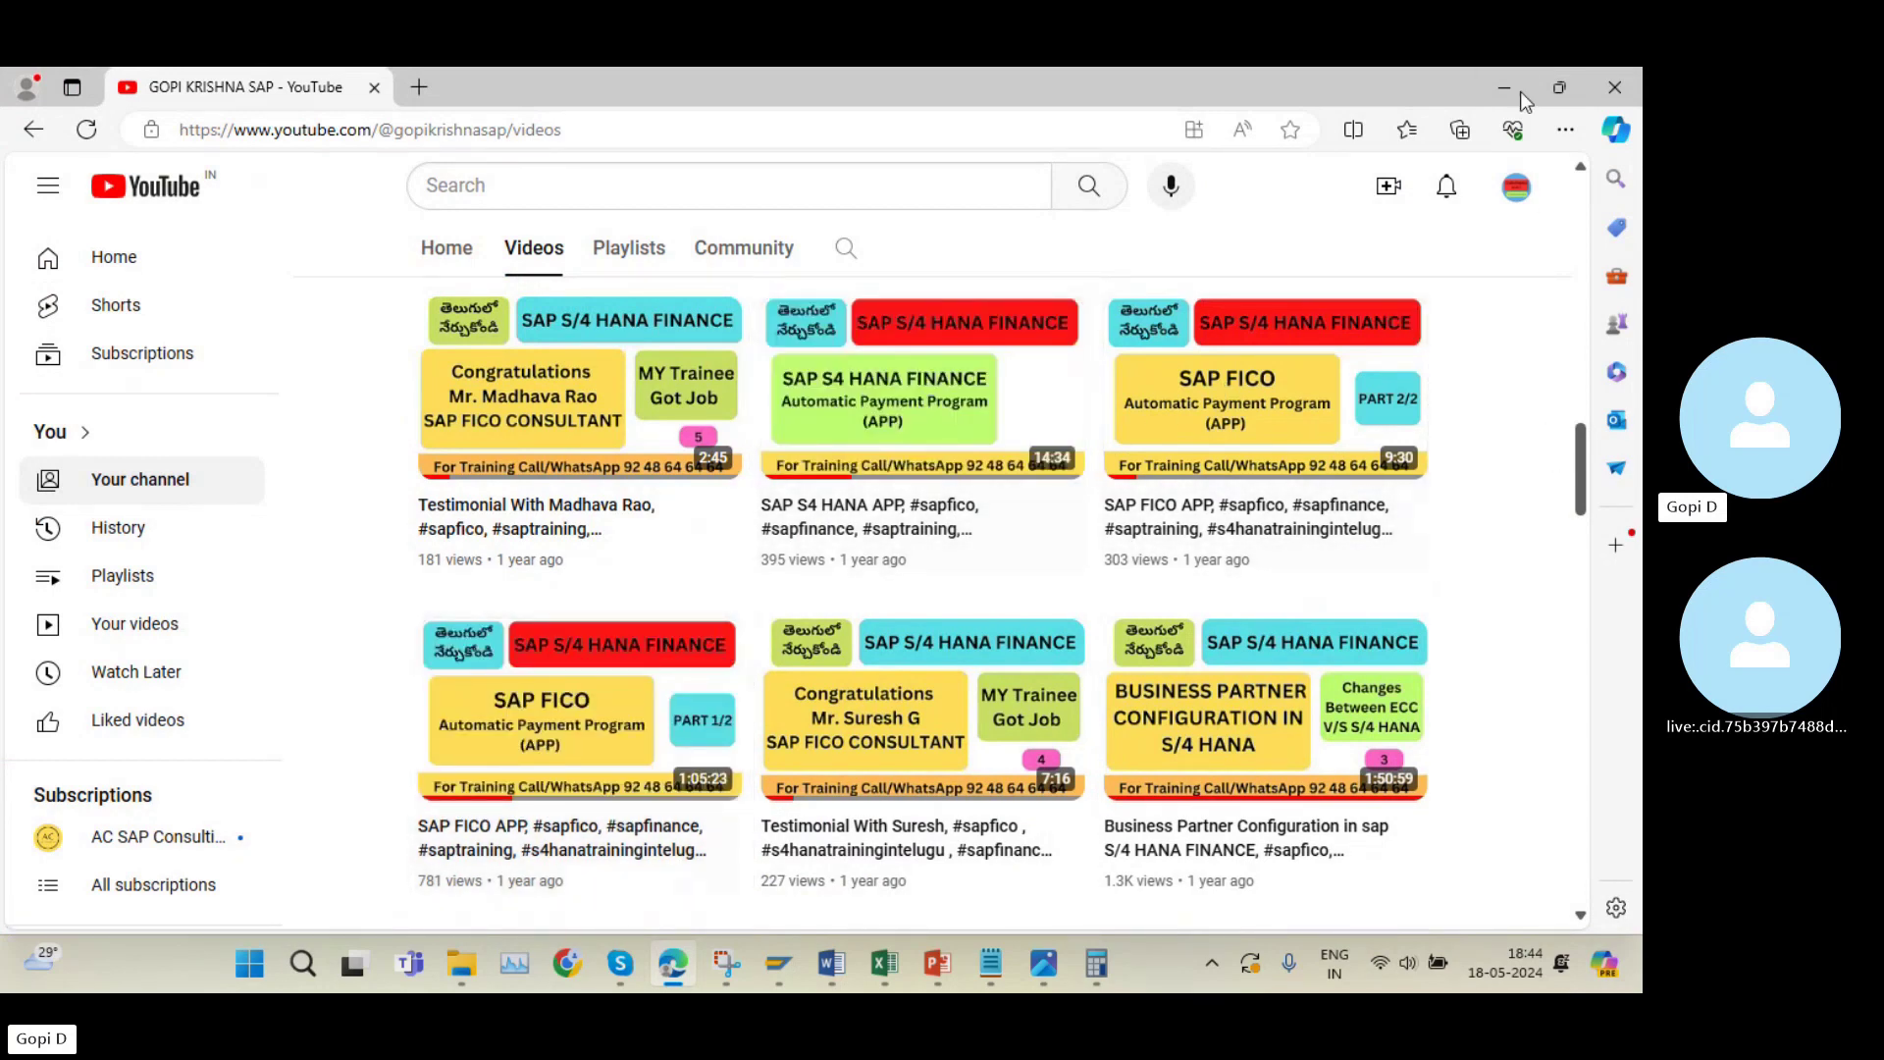
click(1497, 72)
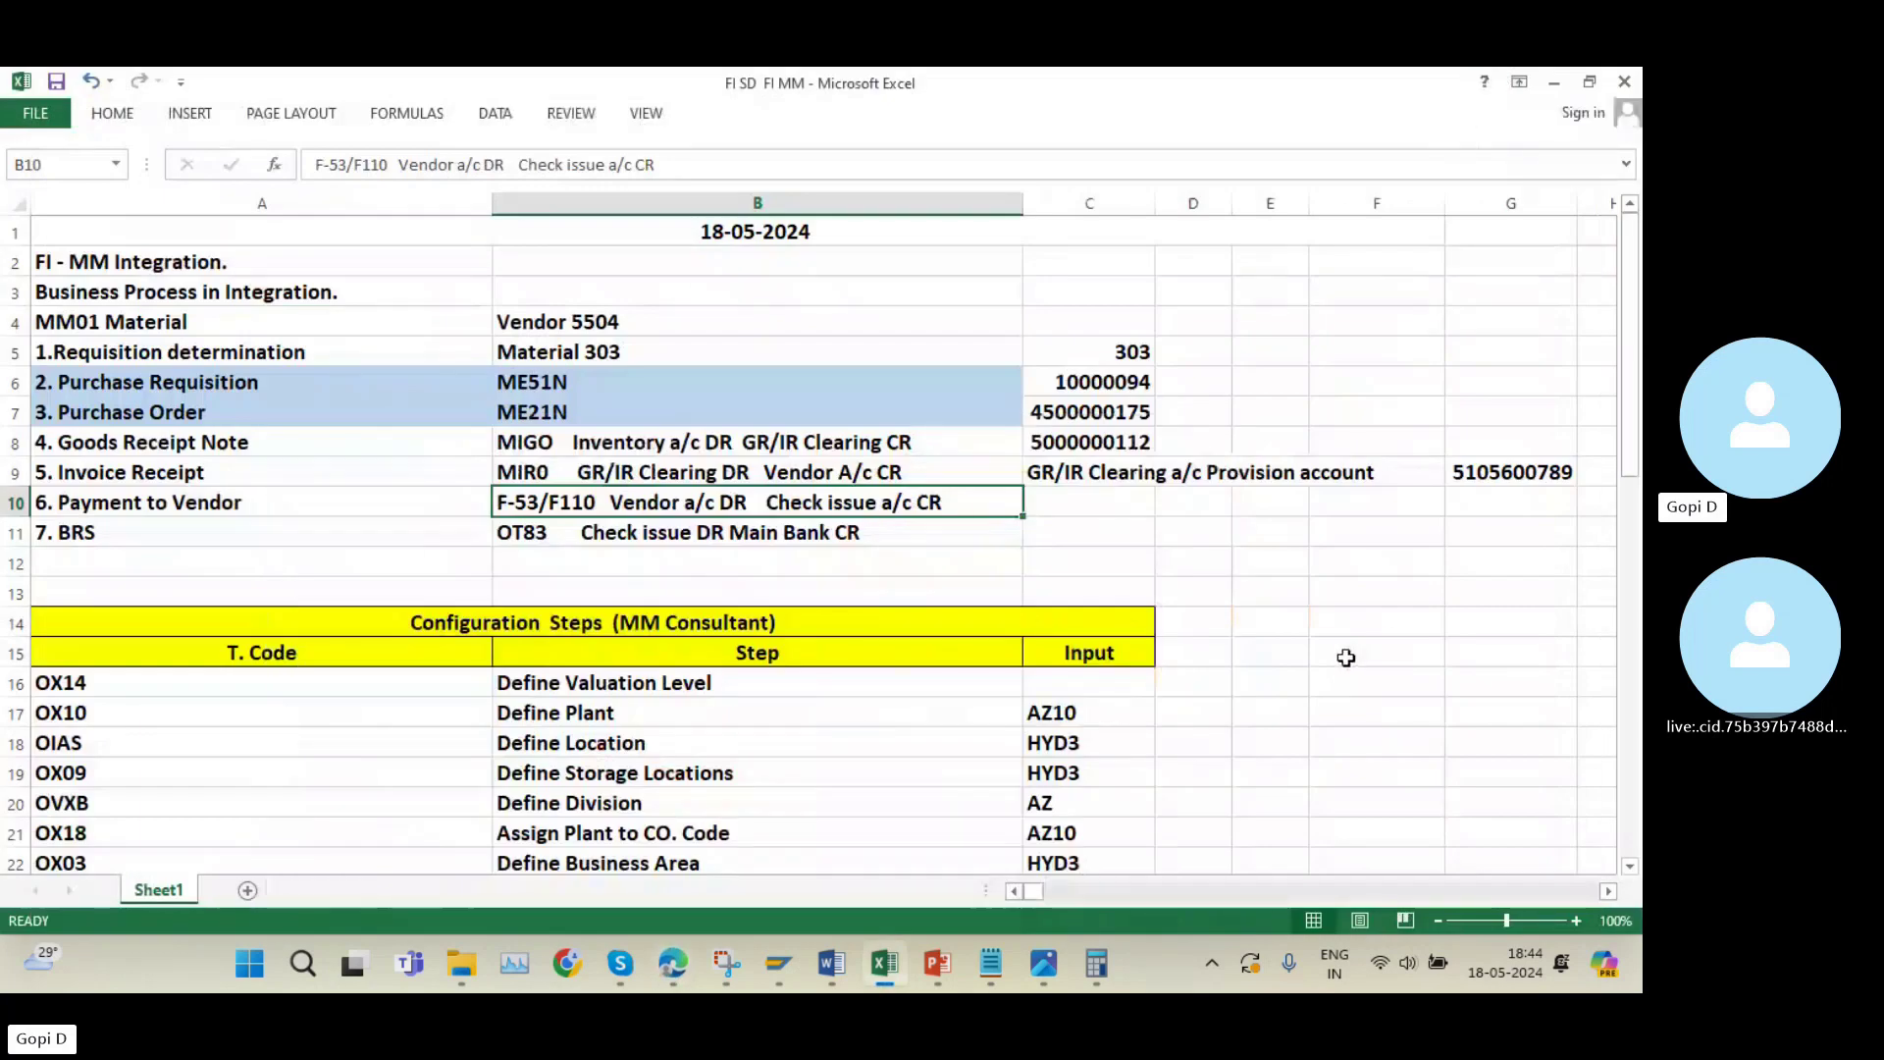
Launch transaction F-53 from the SAP main menu.
mouse_move(772, 983)
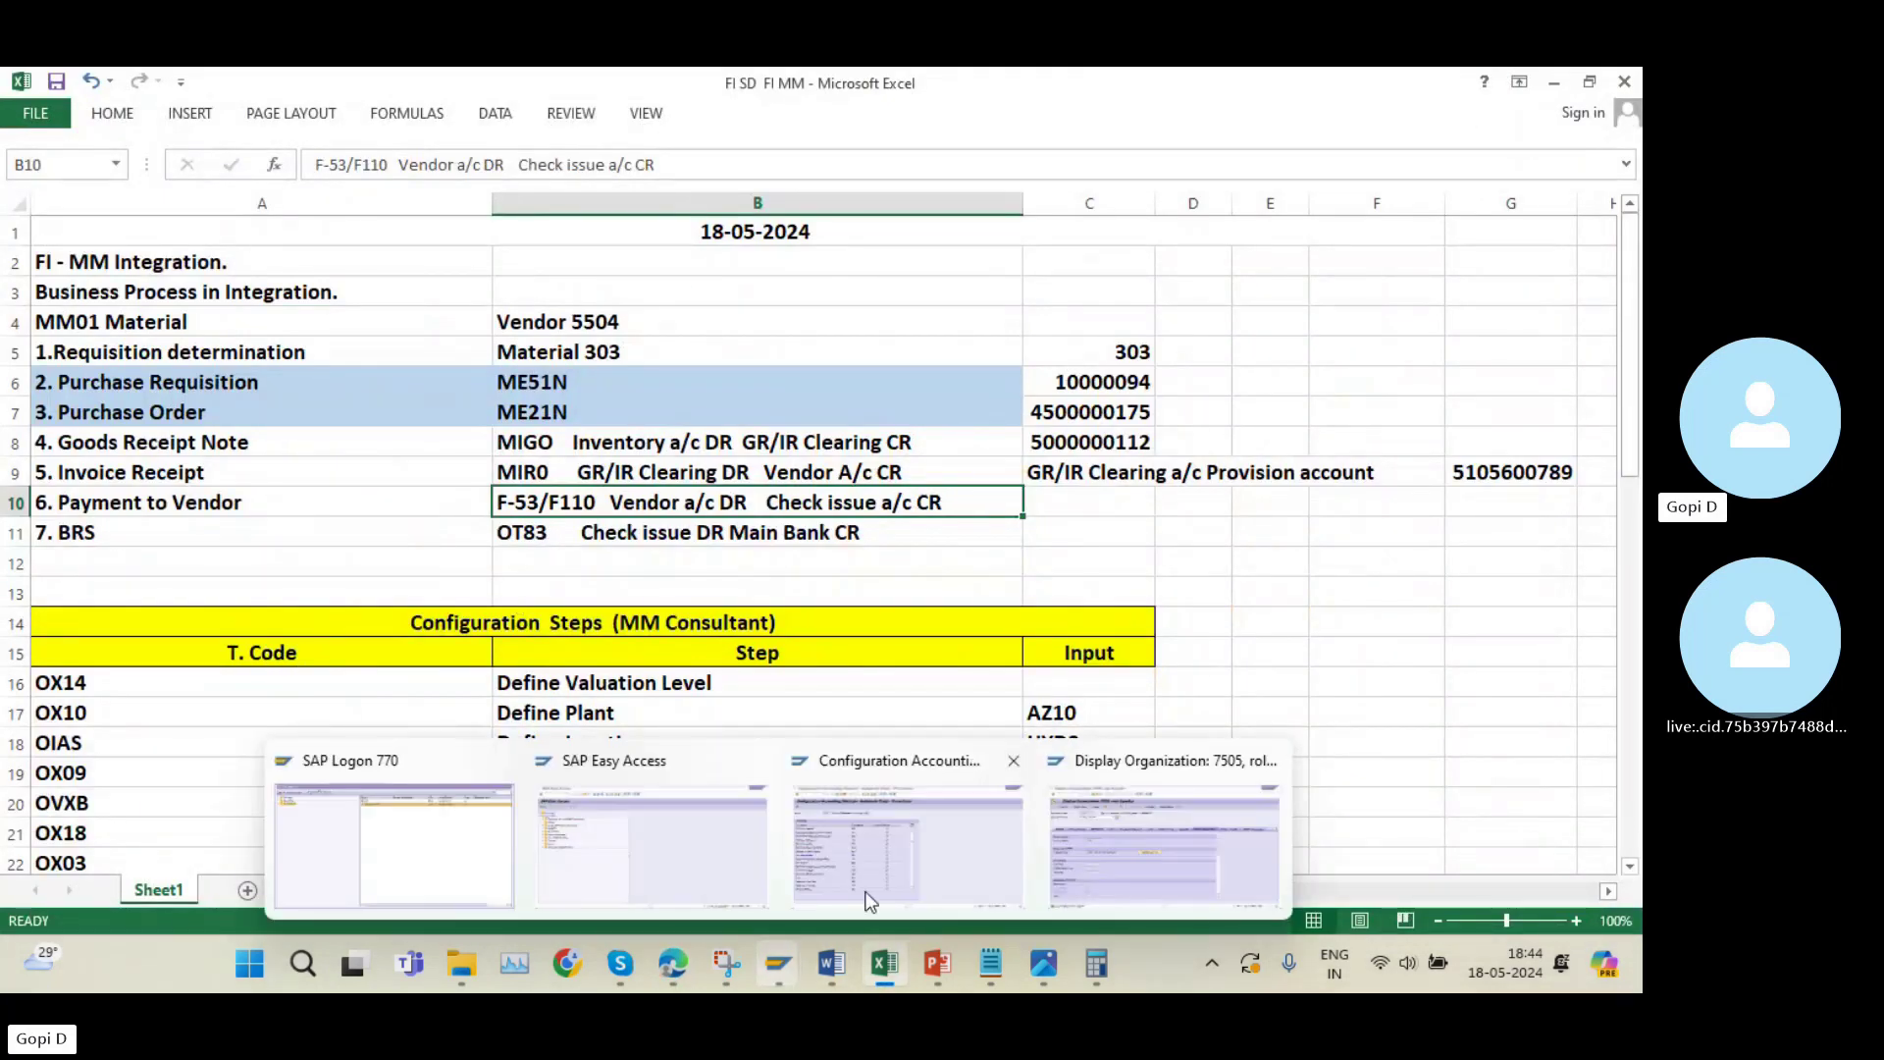
click(628, 838)
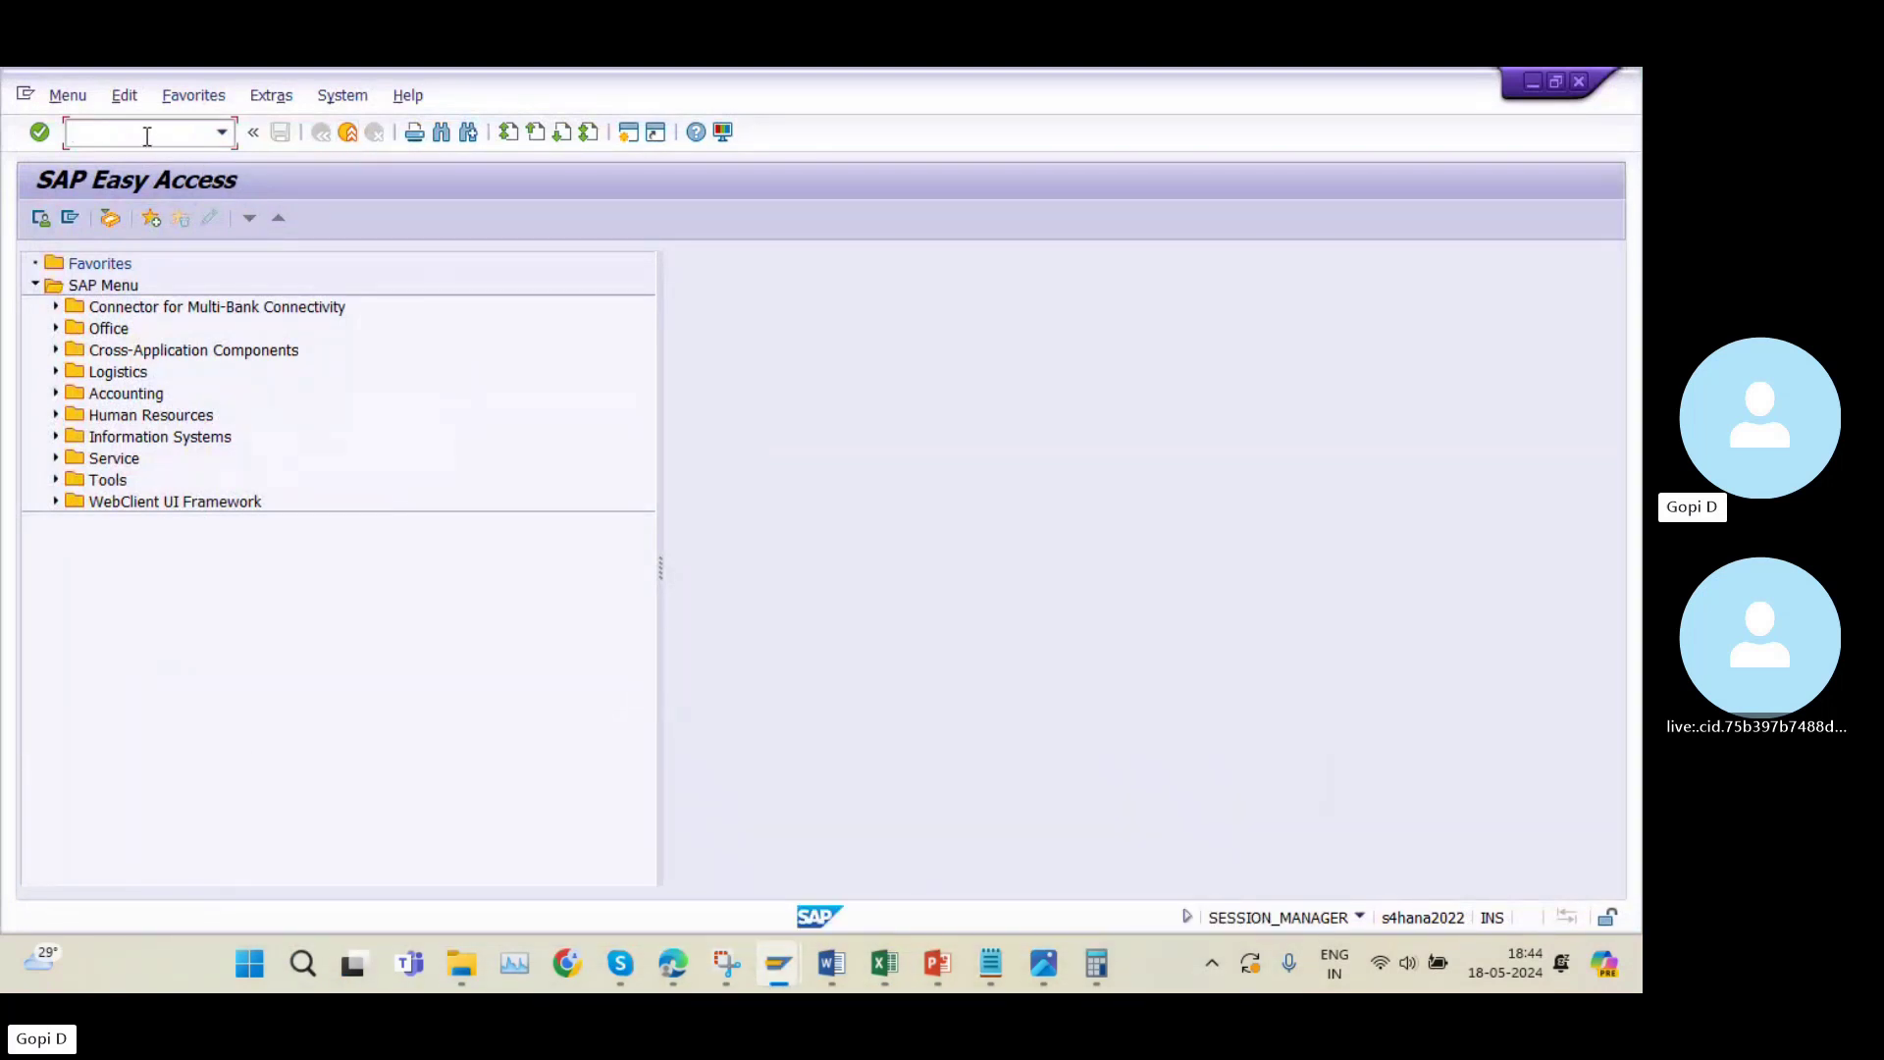
text(F-53)
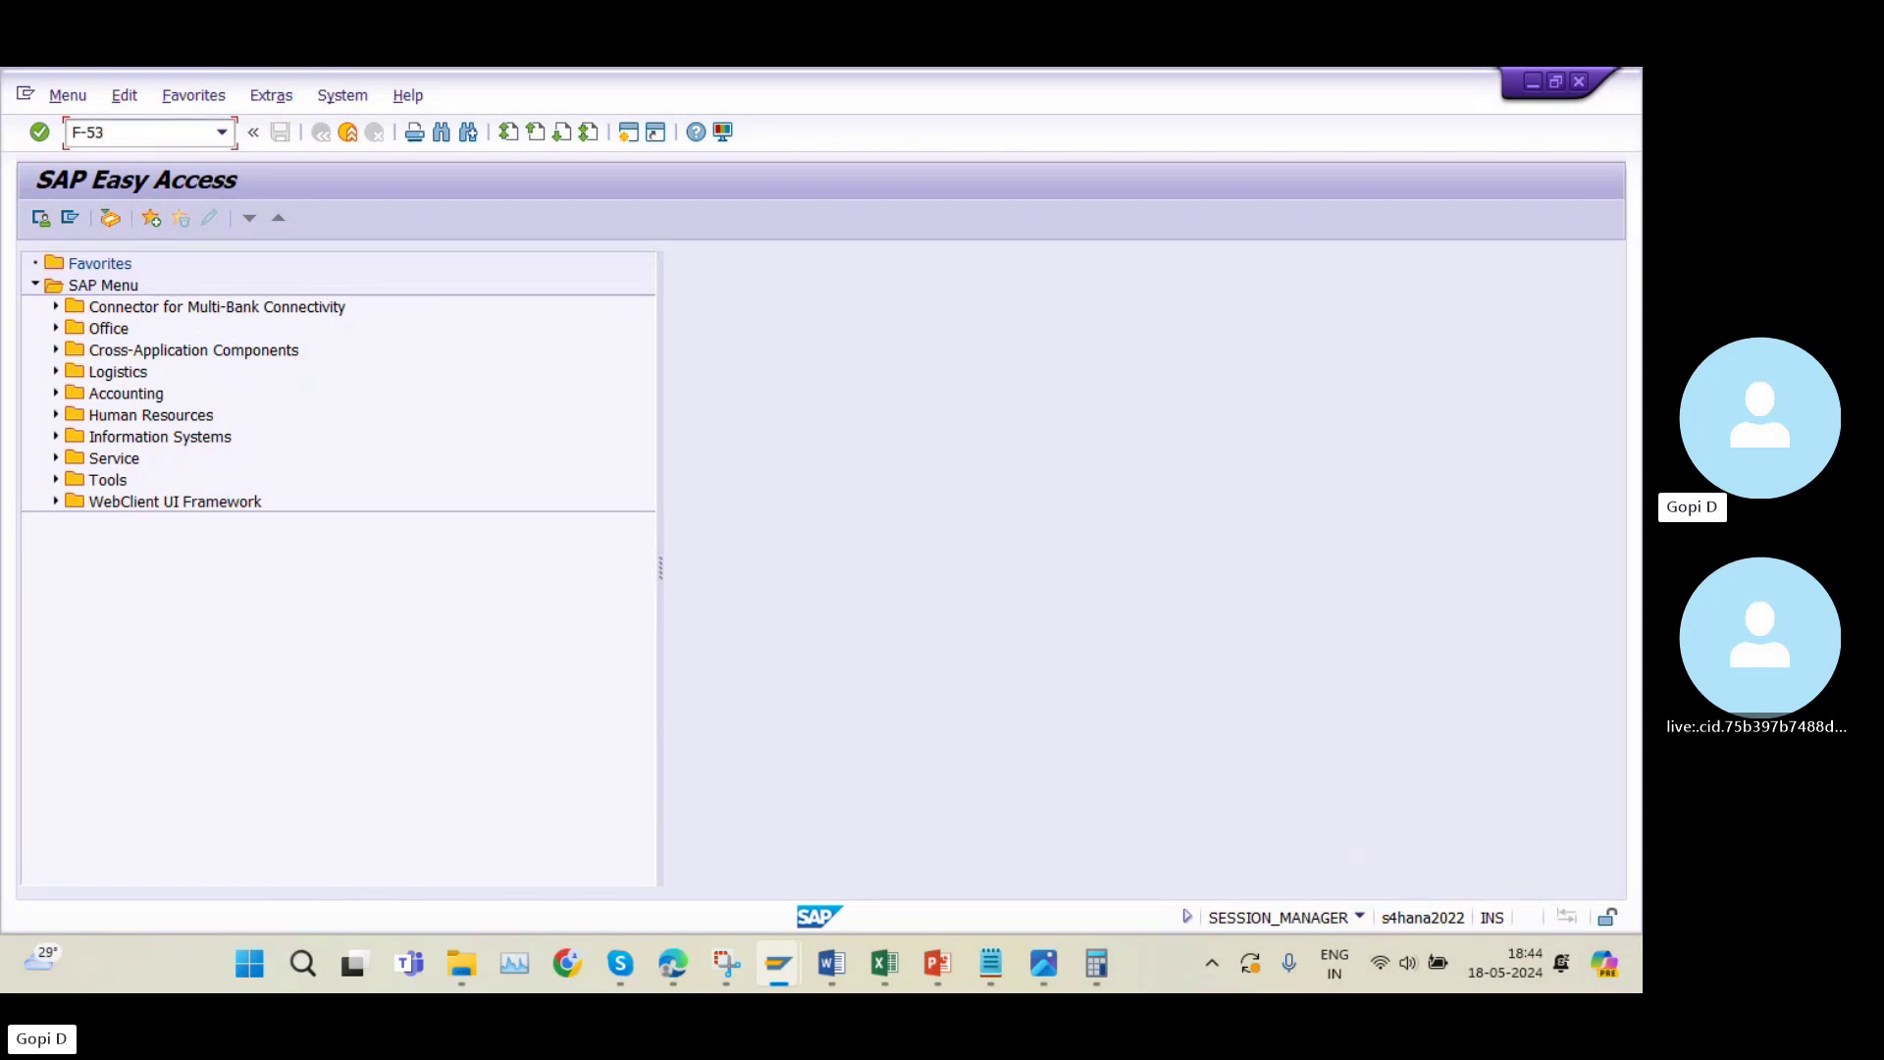
key(Return)
Date the payment 18.05.2024 with company code AZ10, then switch to the OBYC session.
text(1)
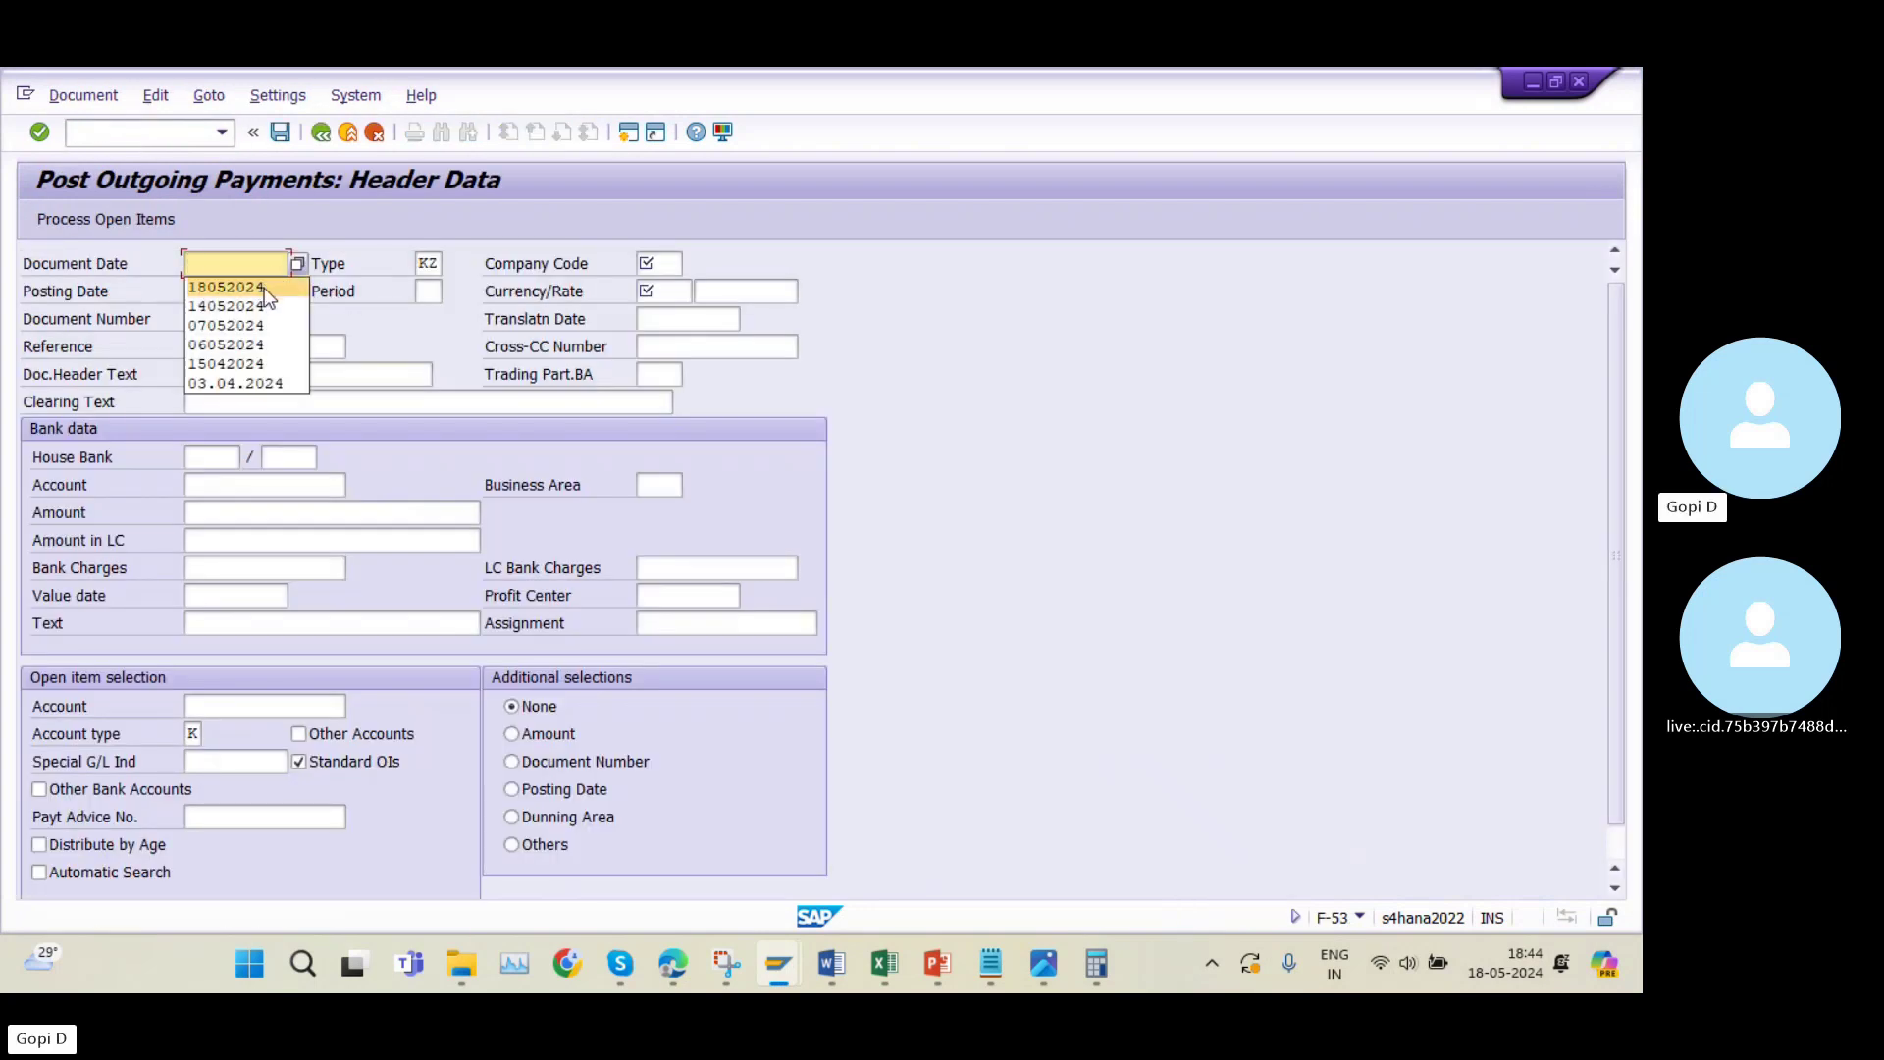
click(263, 286)
click(663, 260)
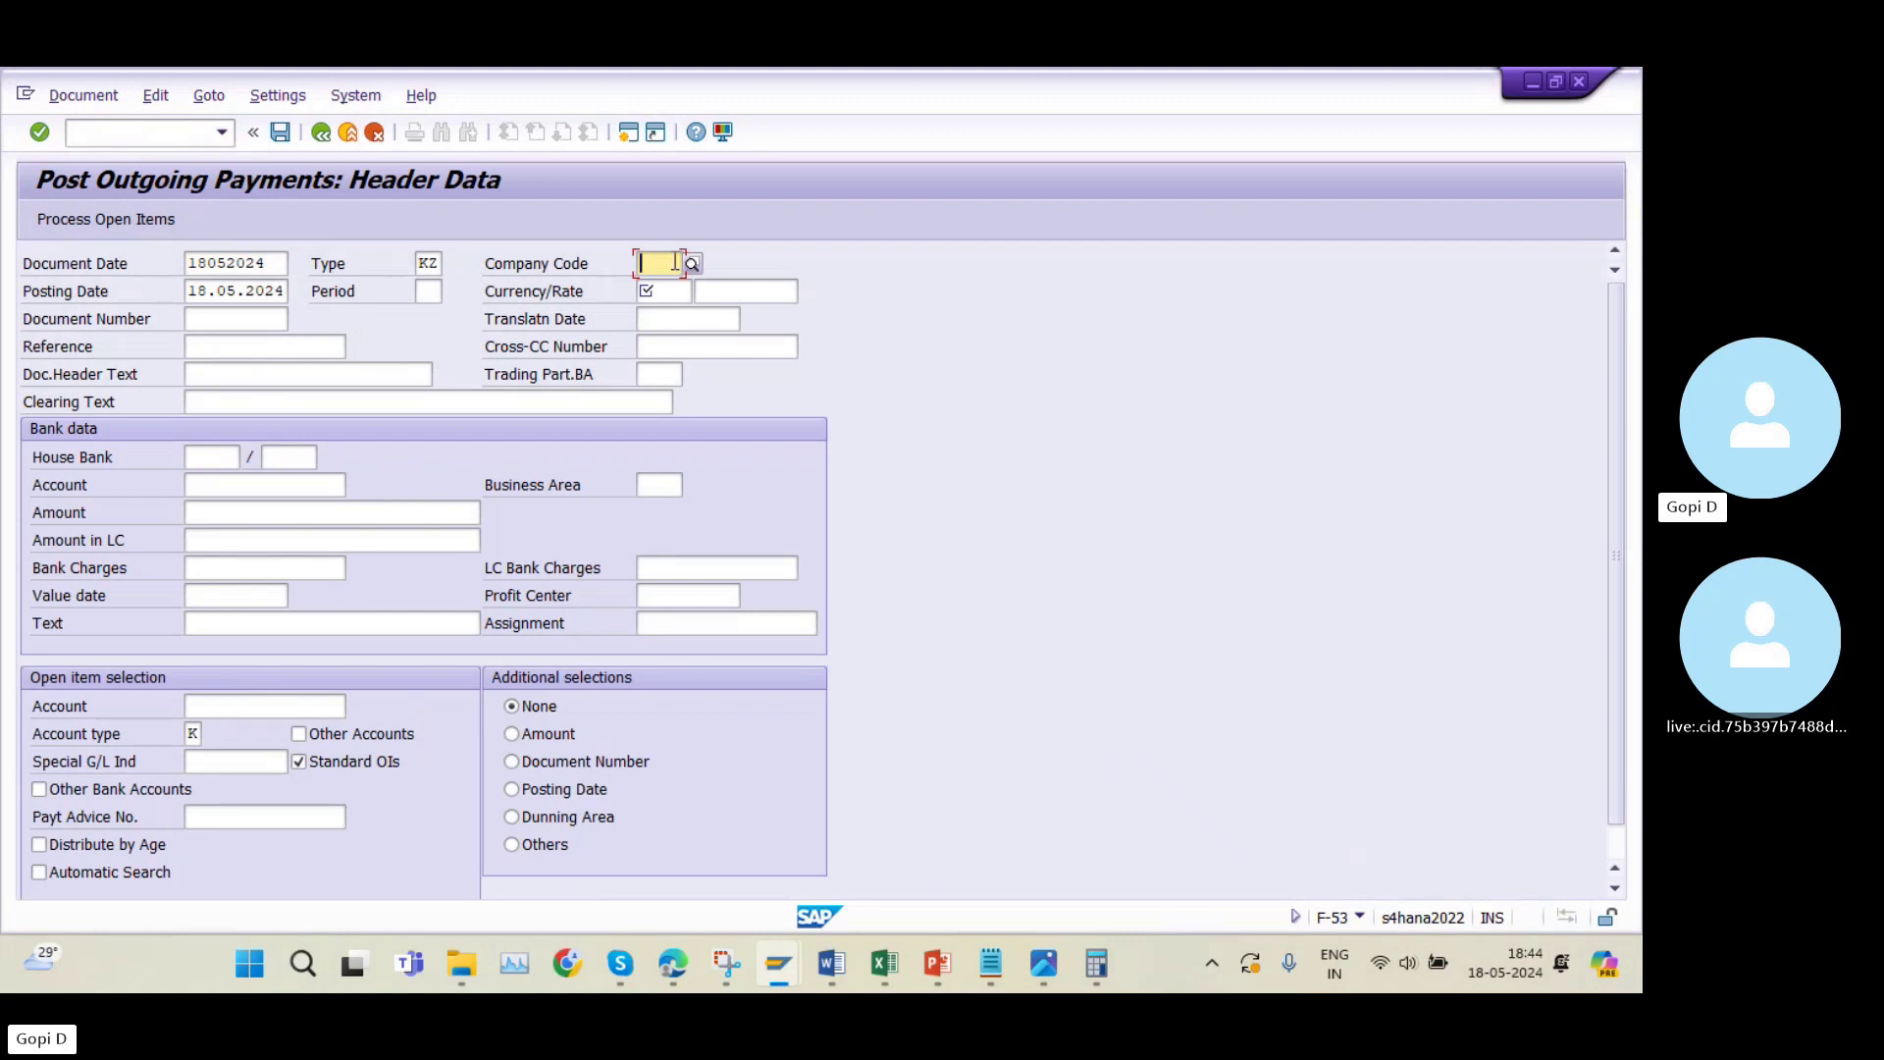
text(AZ10)
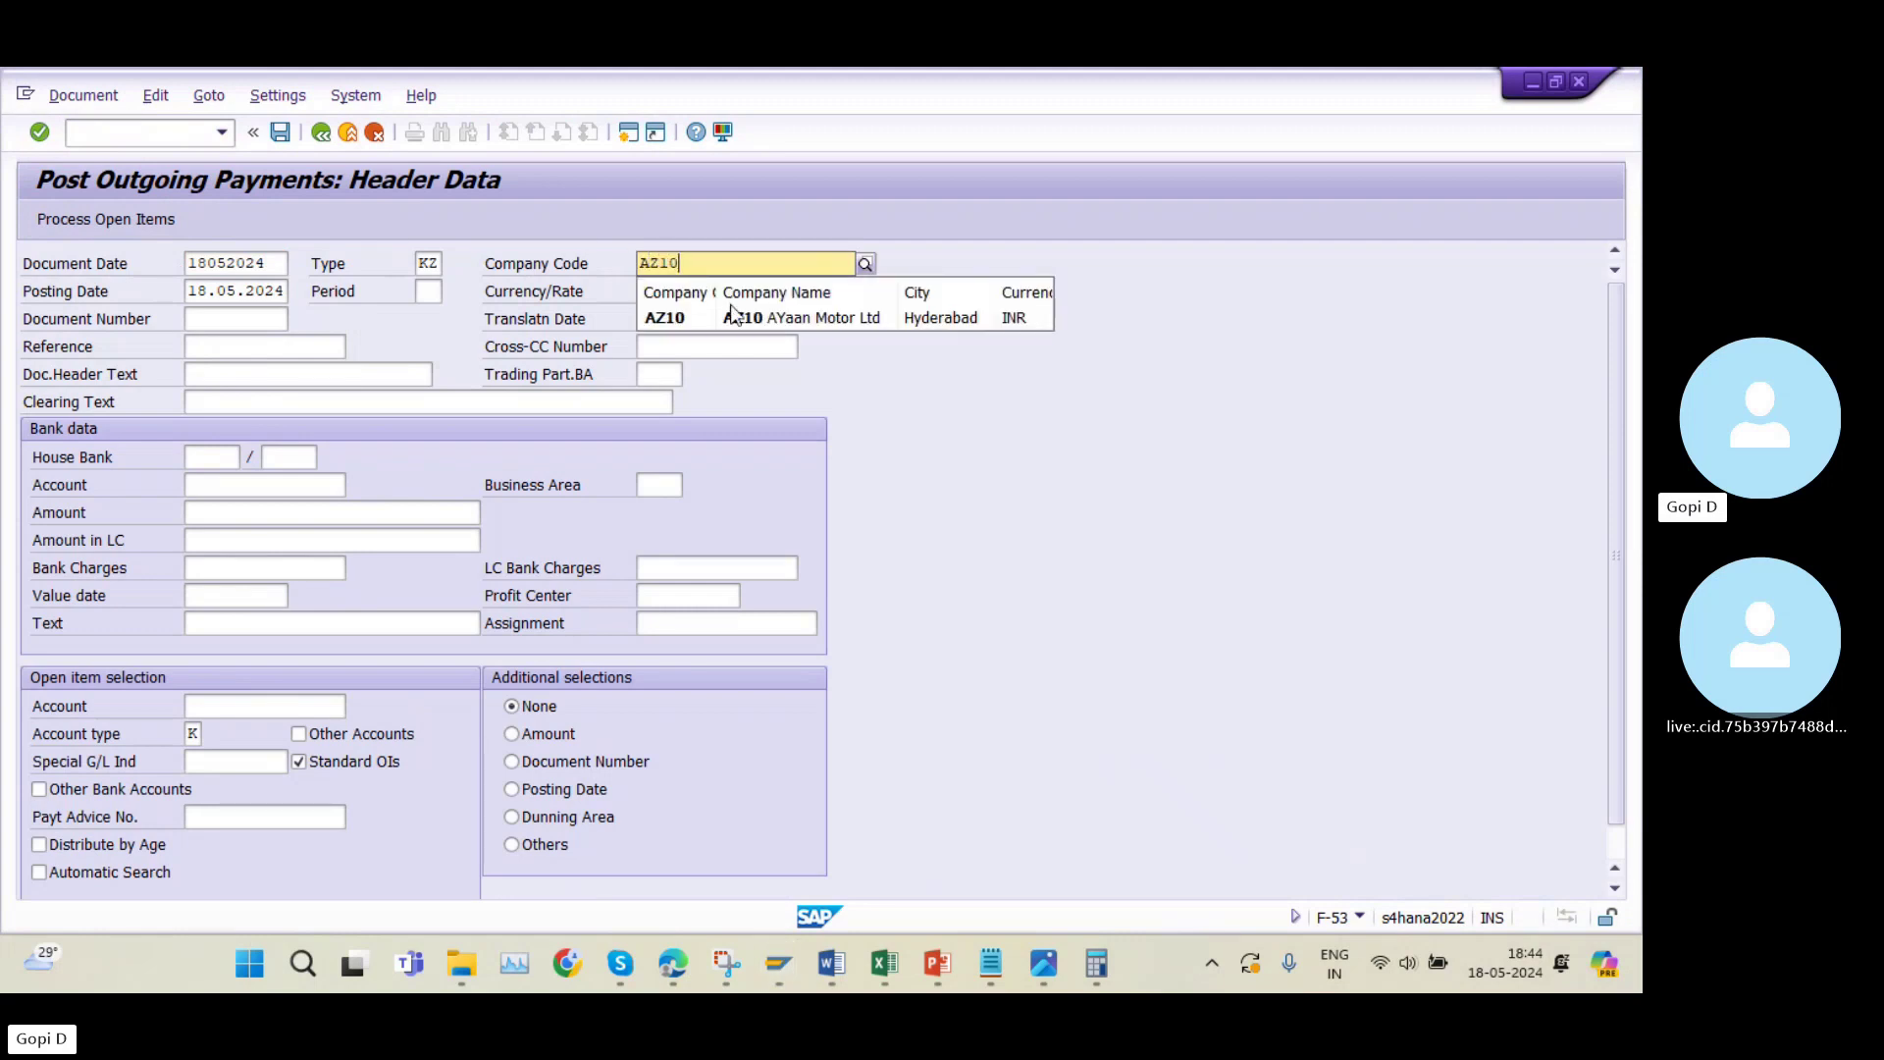
click(692, 310)
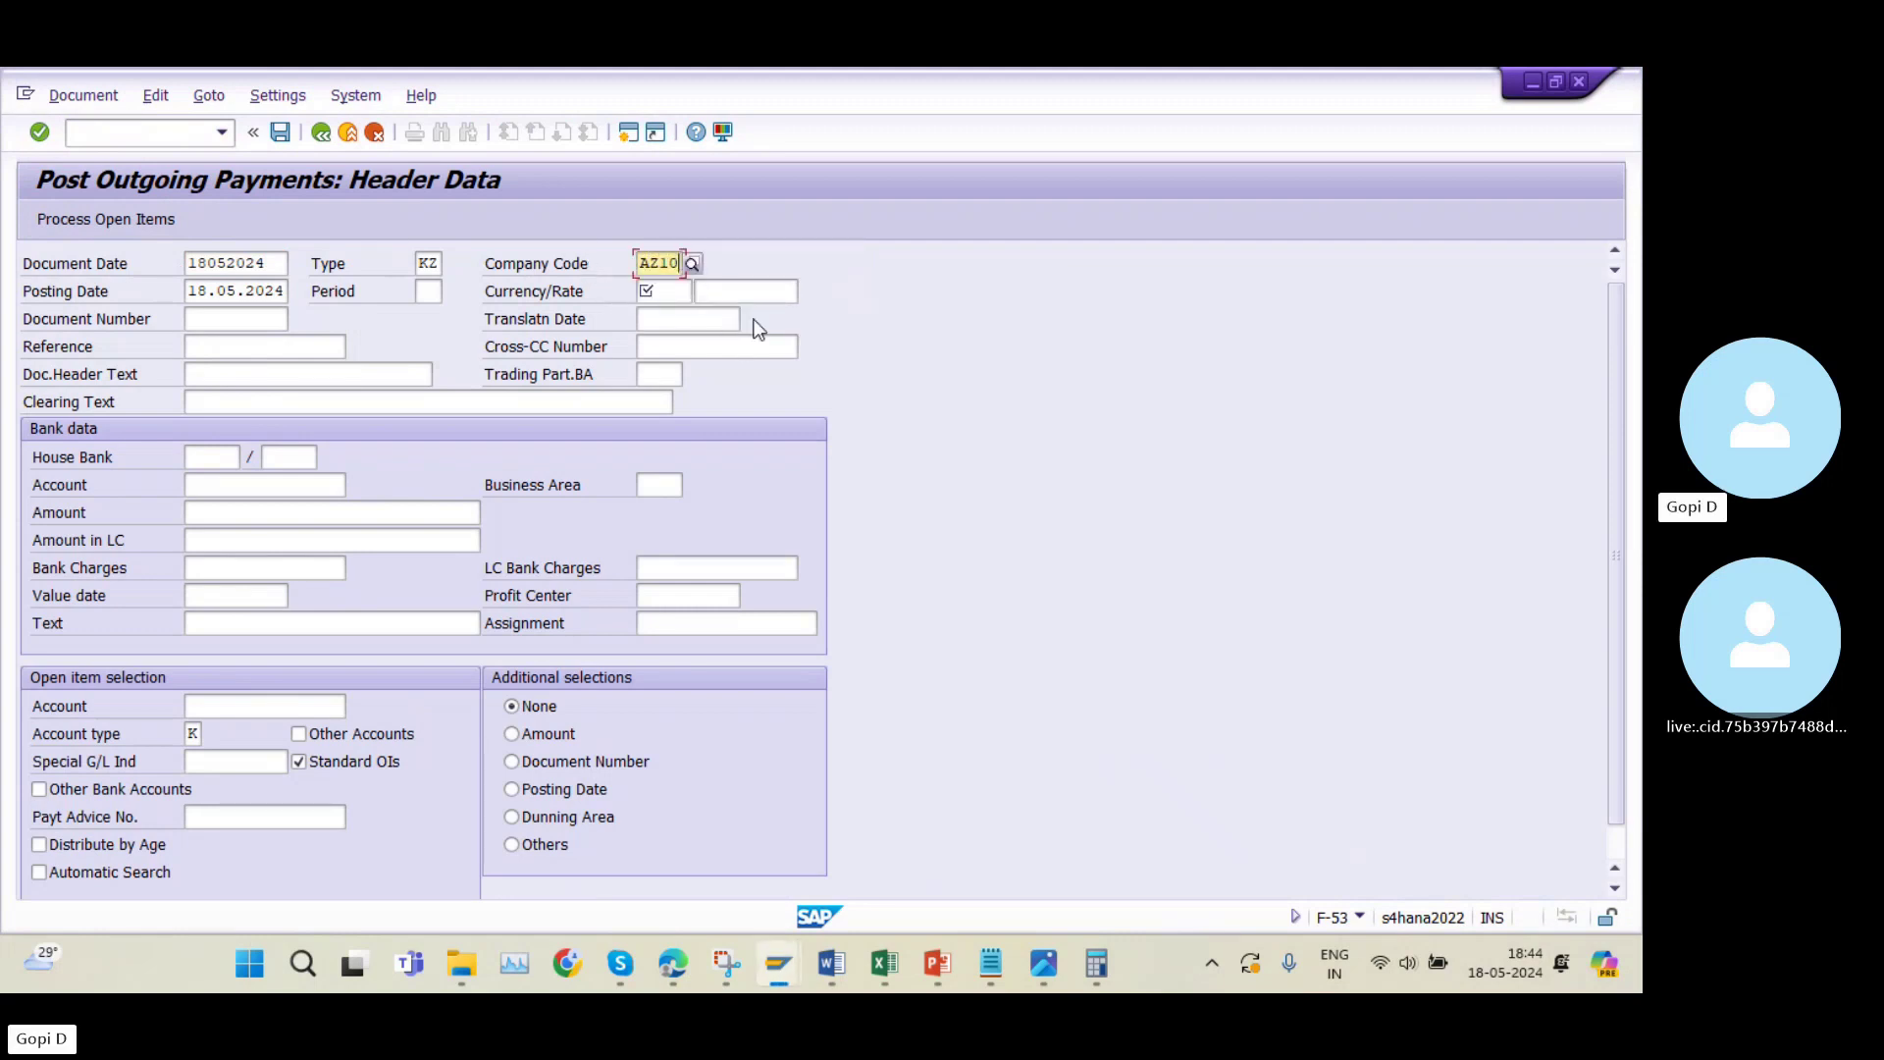
mouse_move(762, 952)
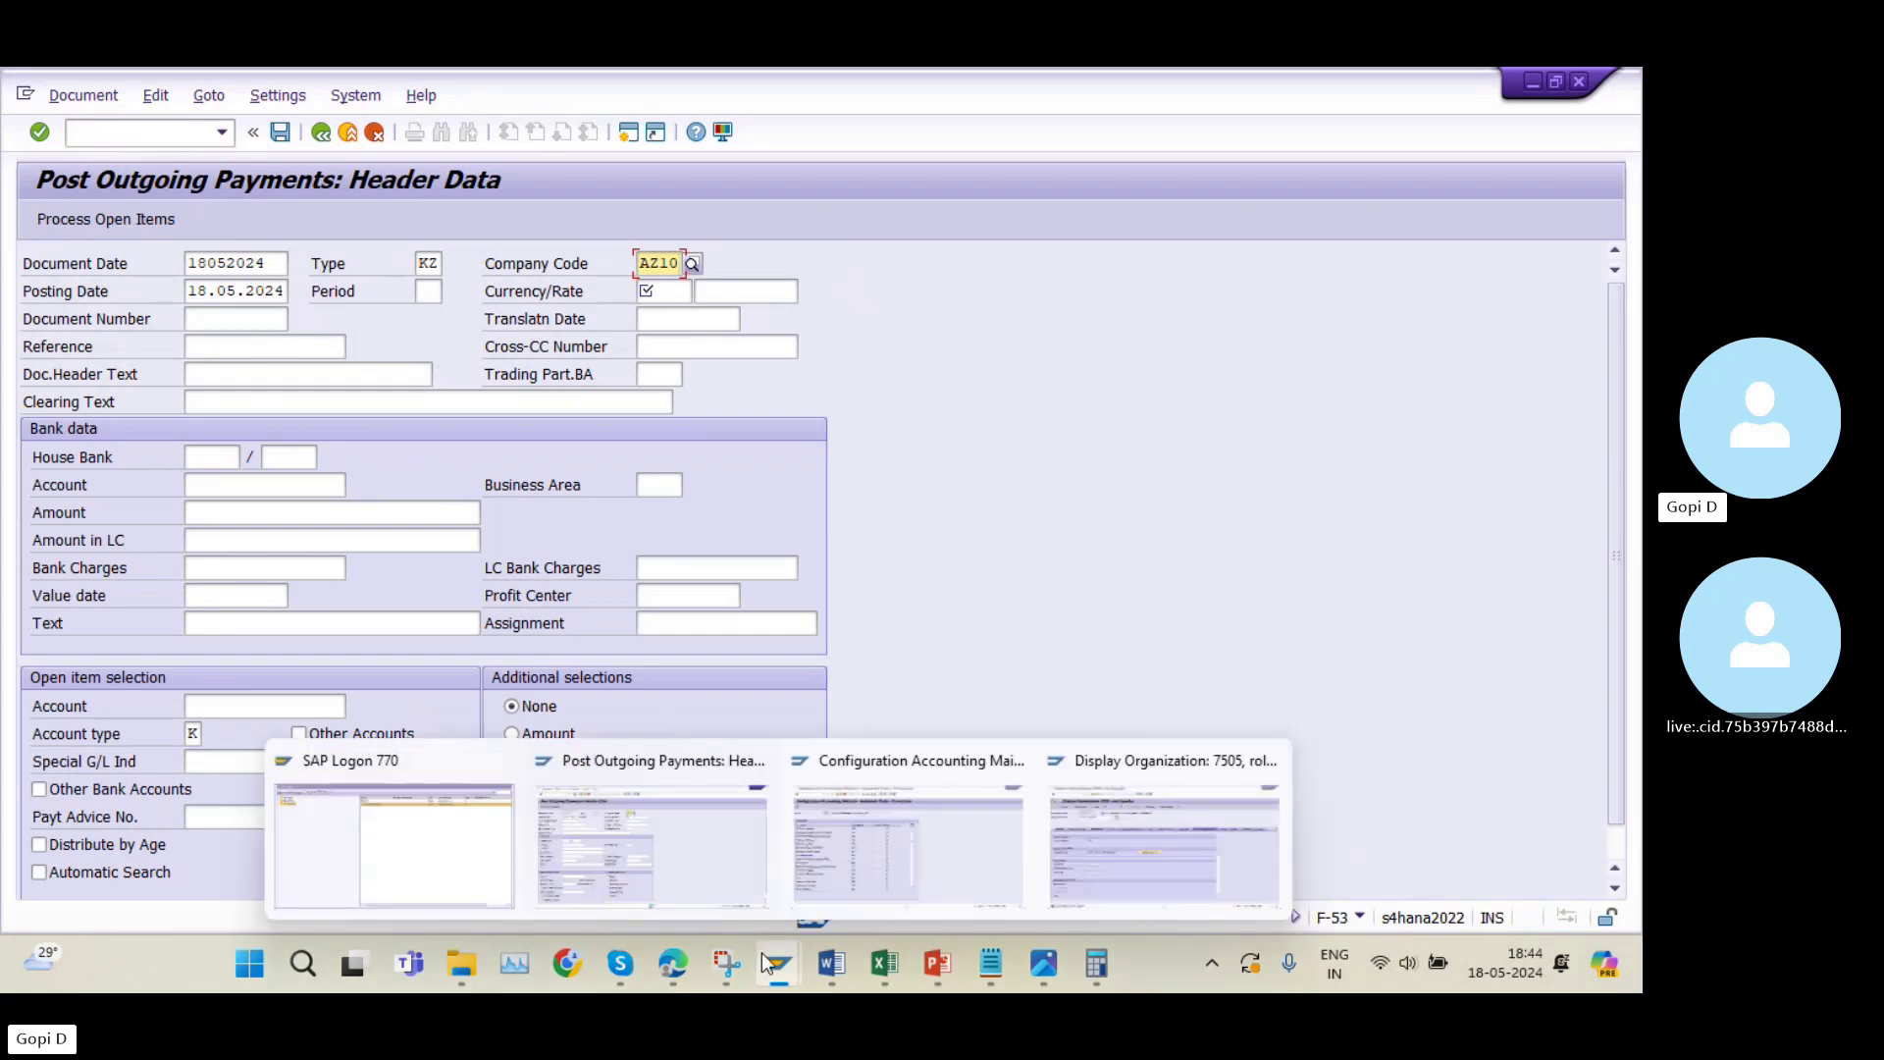
click(936, 842)
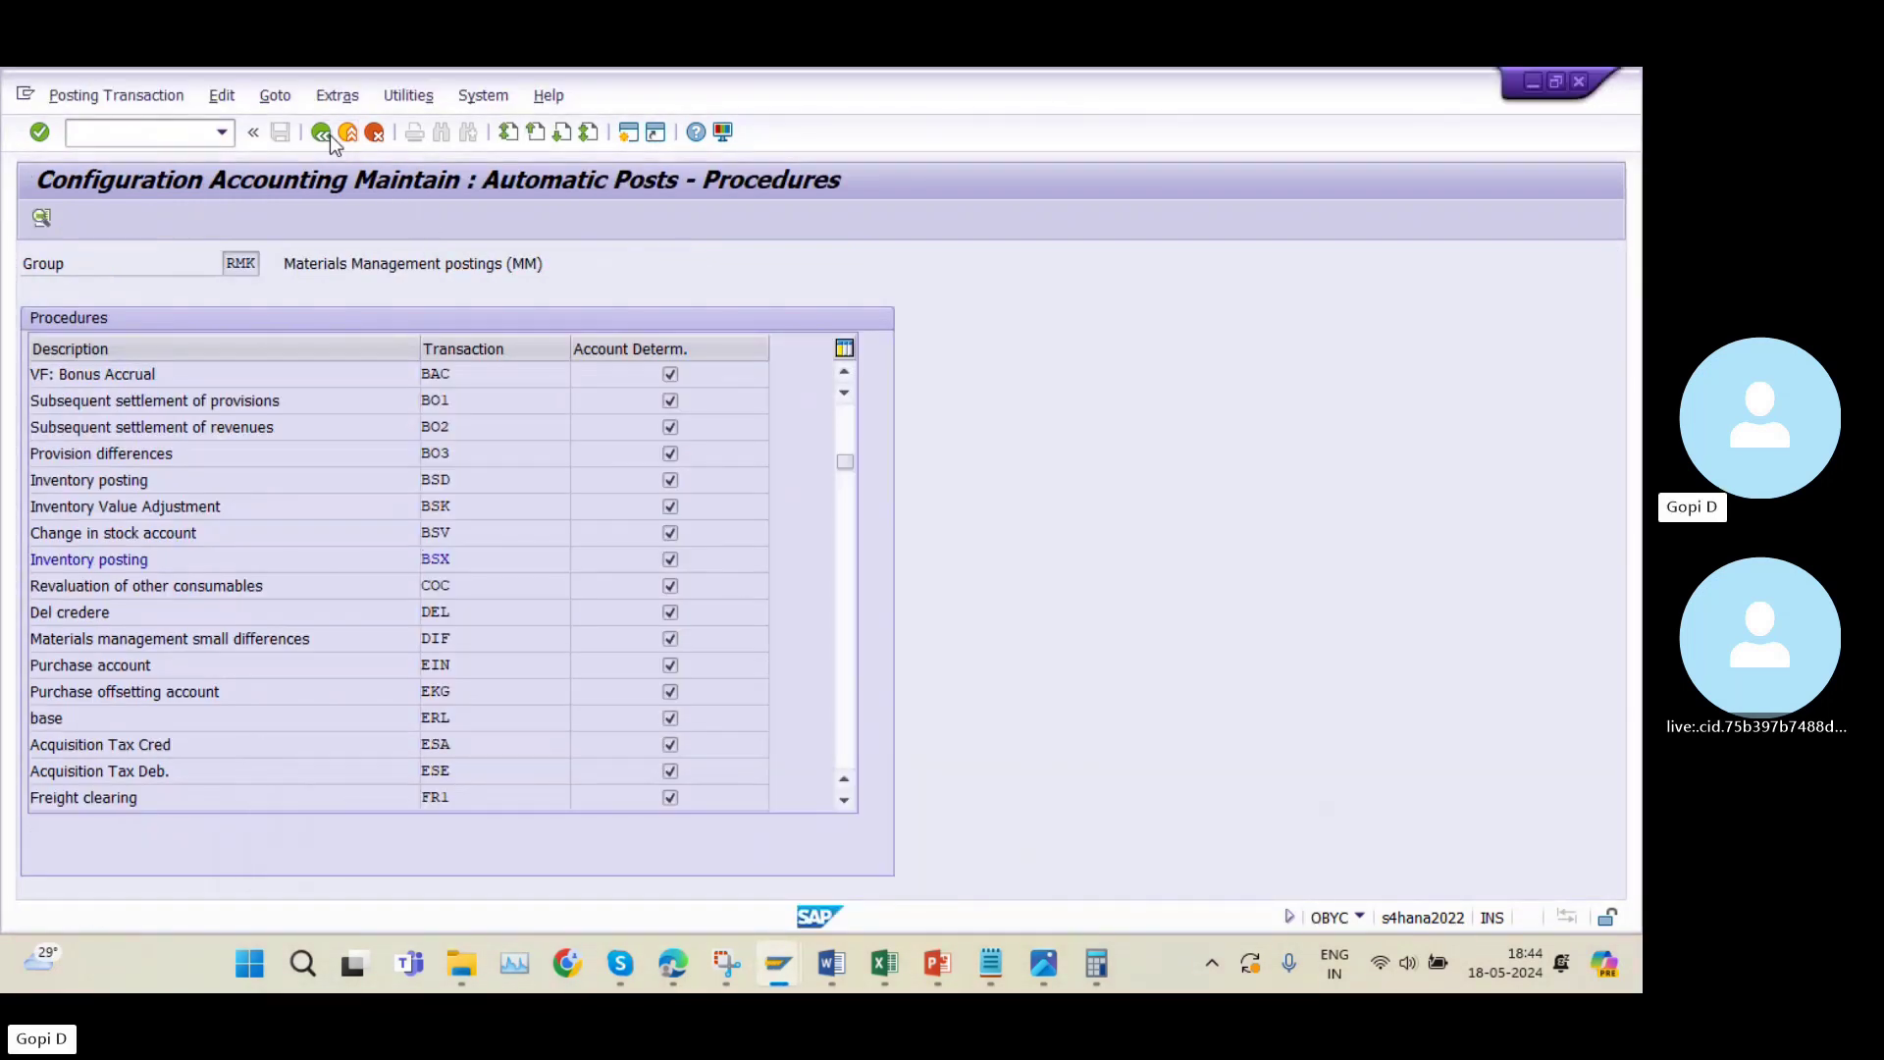
Run FBL1N for supplier 5500 with all items, open and cleared.
click(327, 135)
text(FB)
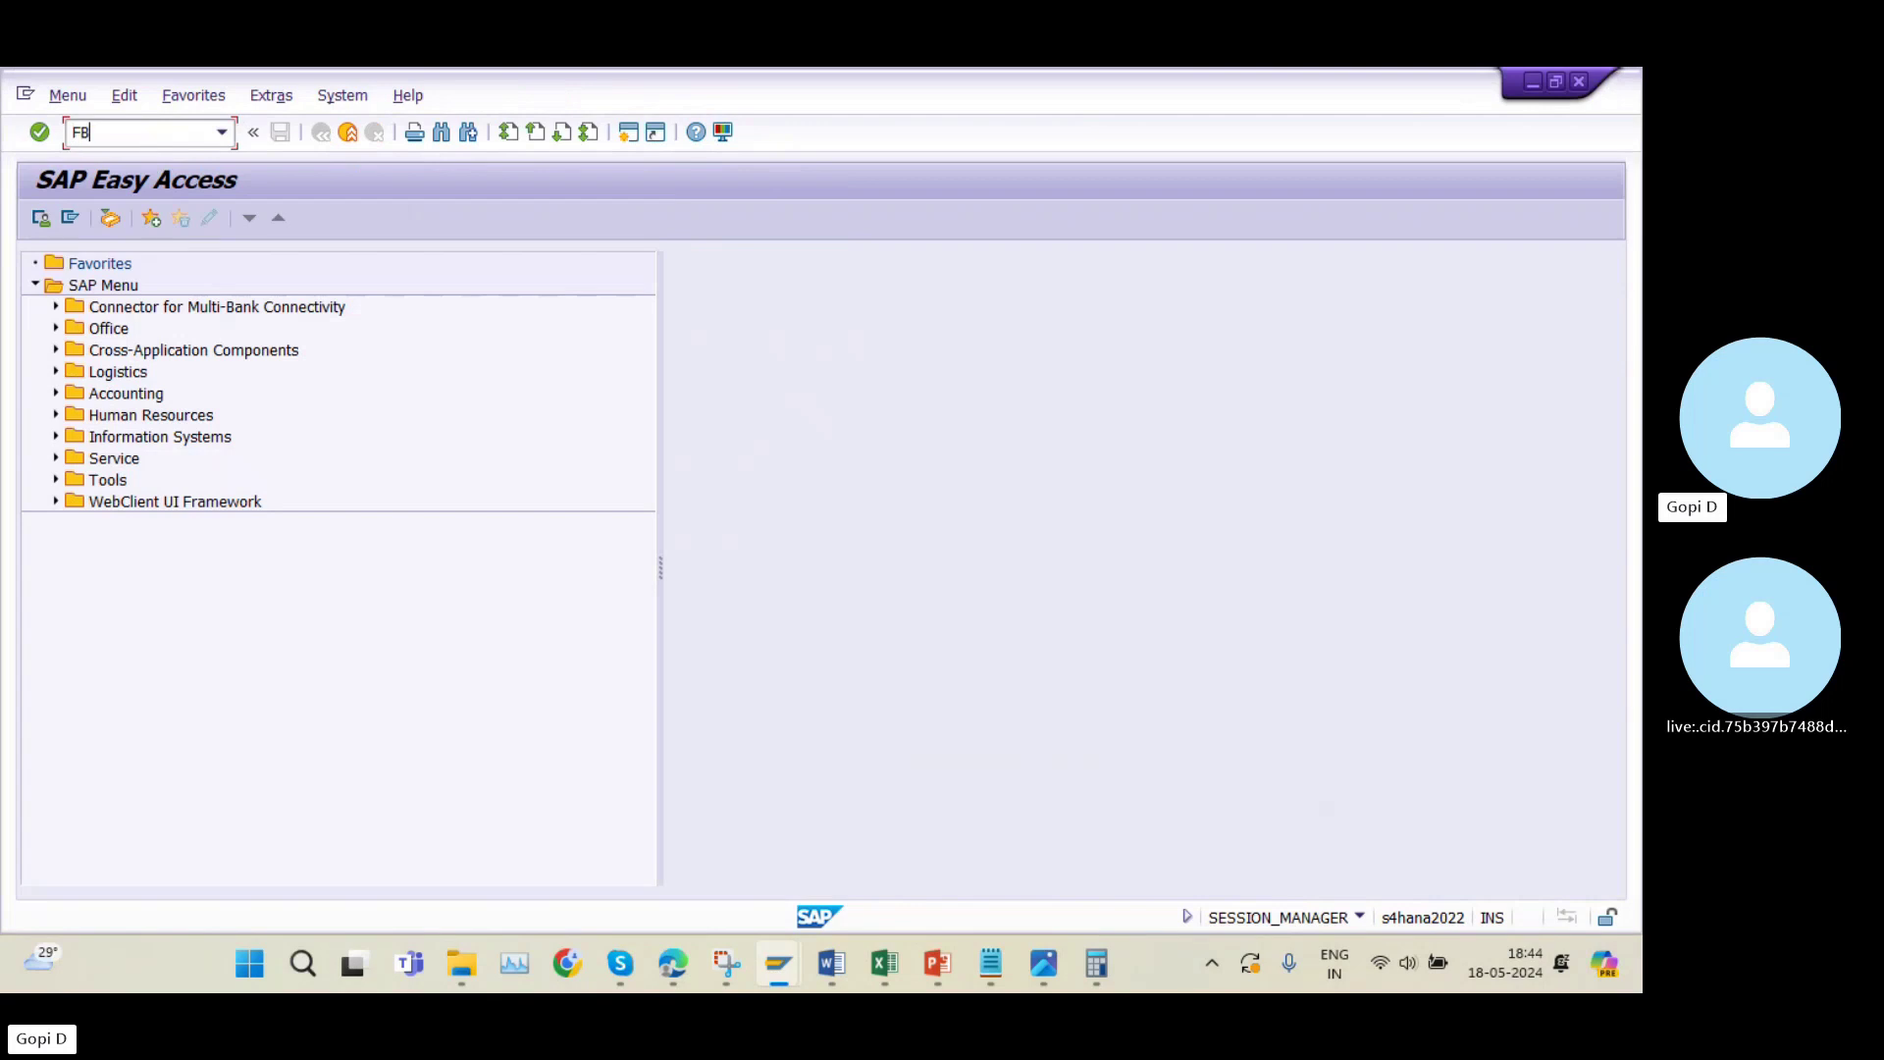
text(L1N)
key(Return)
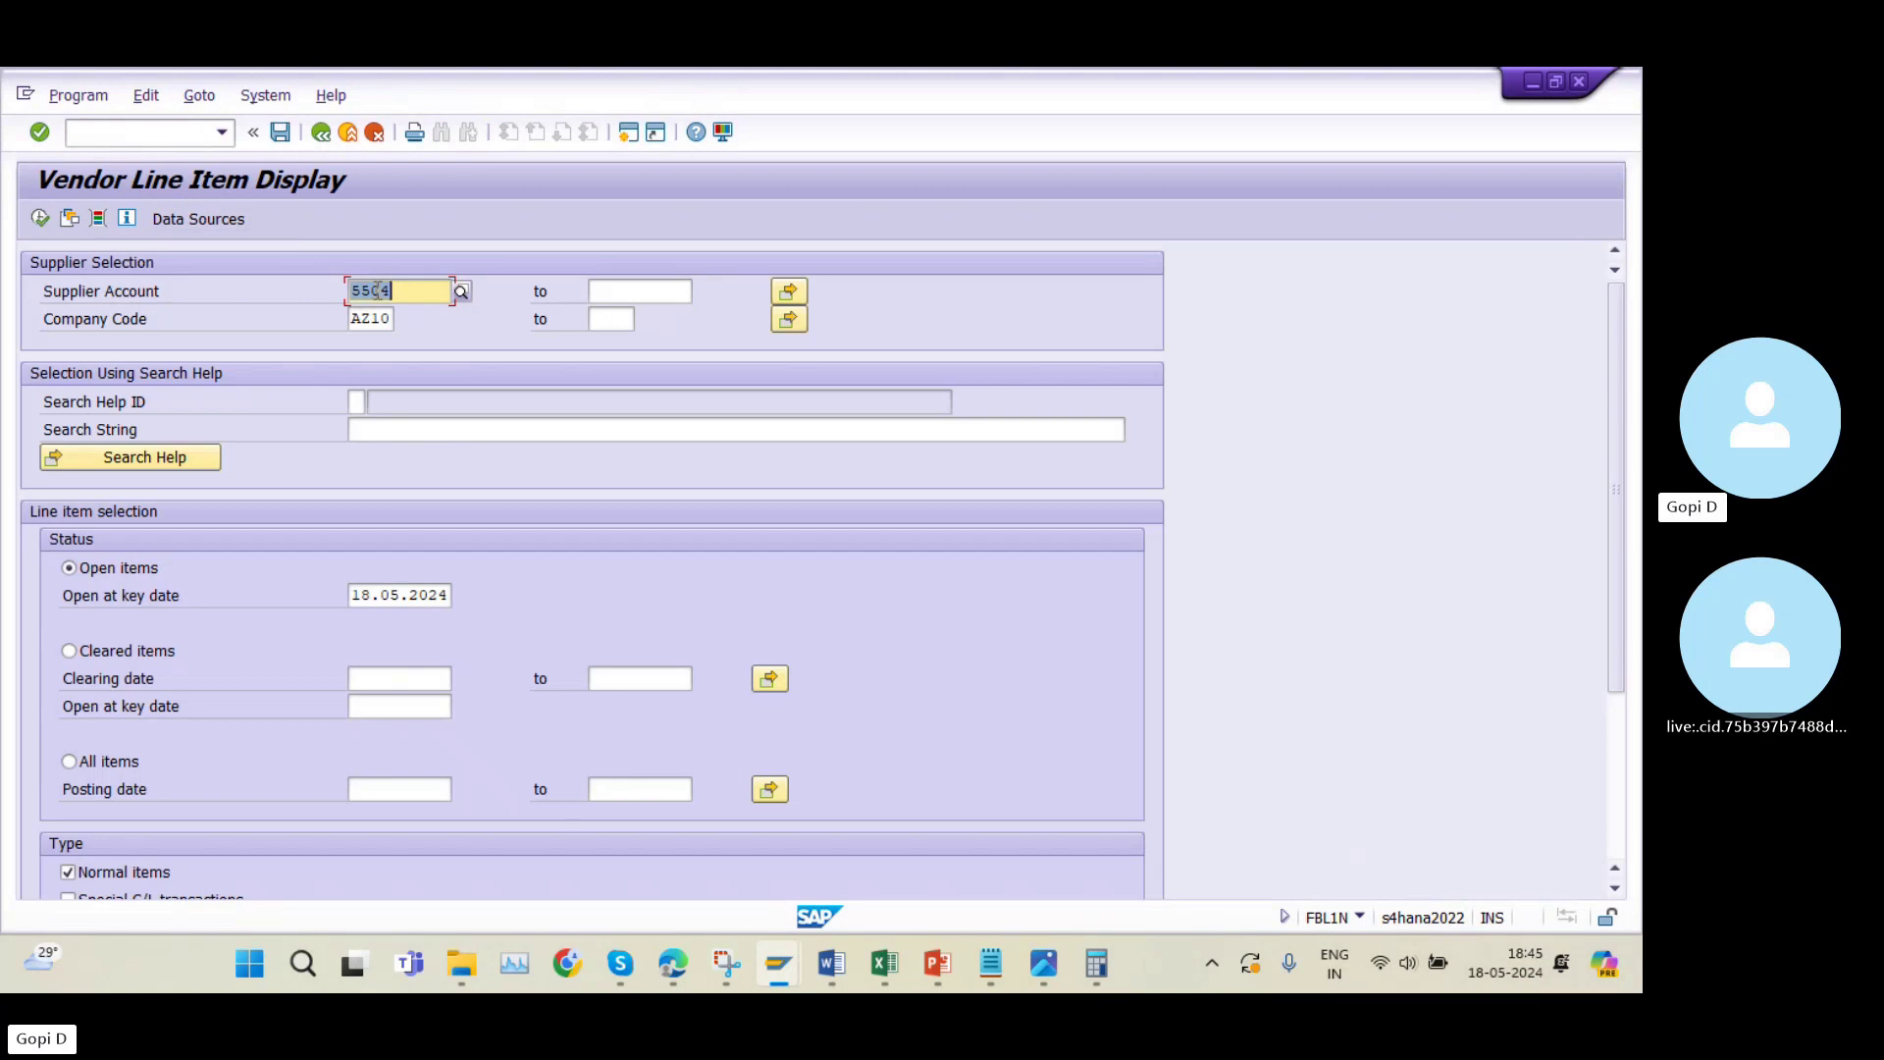
key(BackSpace)
text(5500)
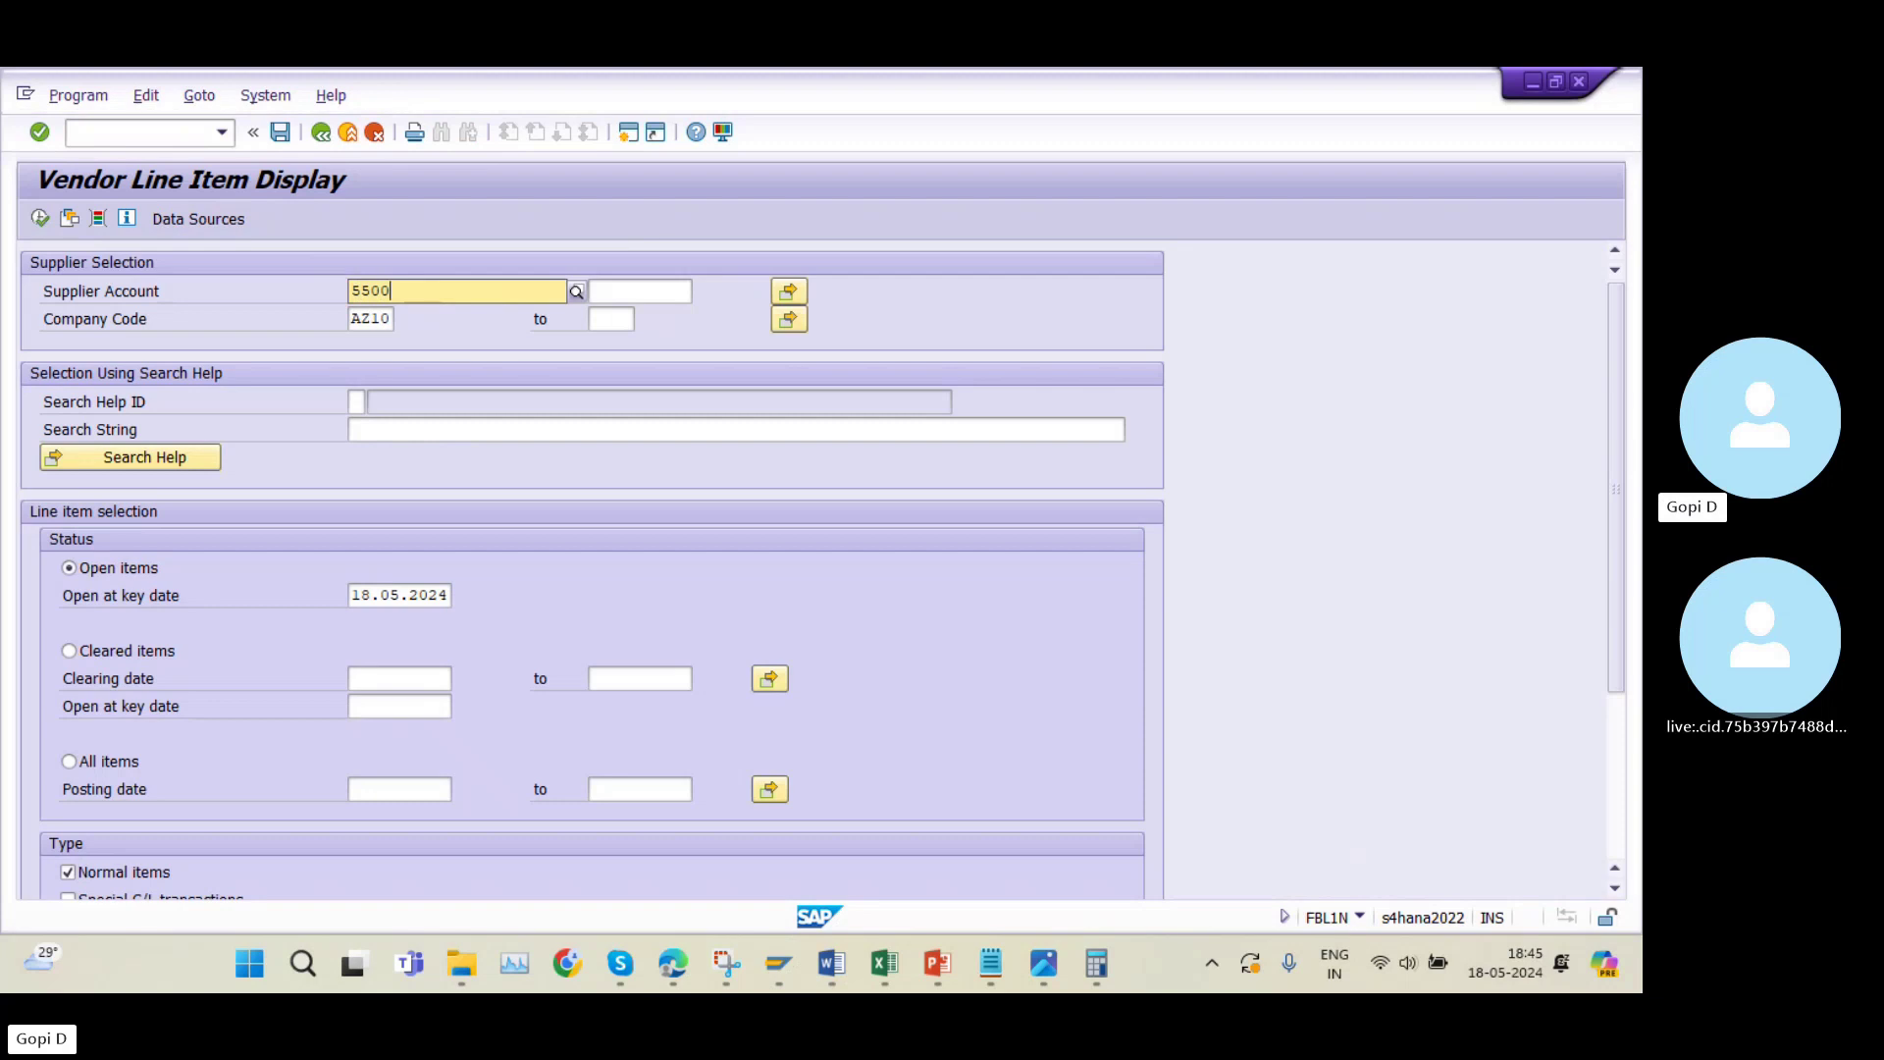
click(433, 347)
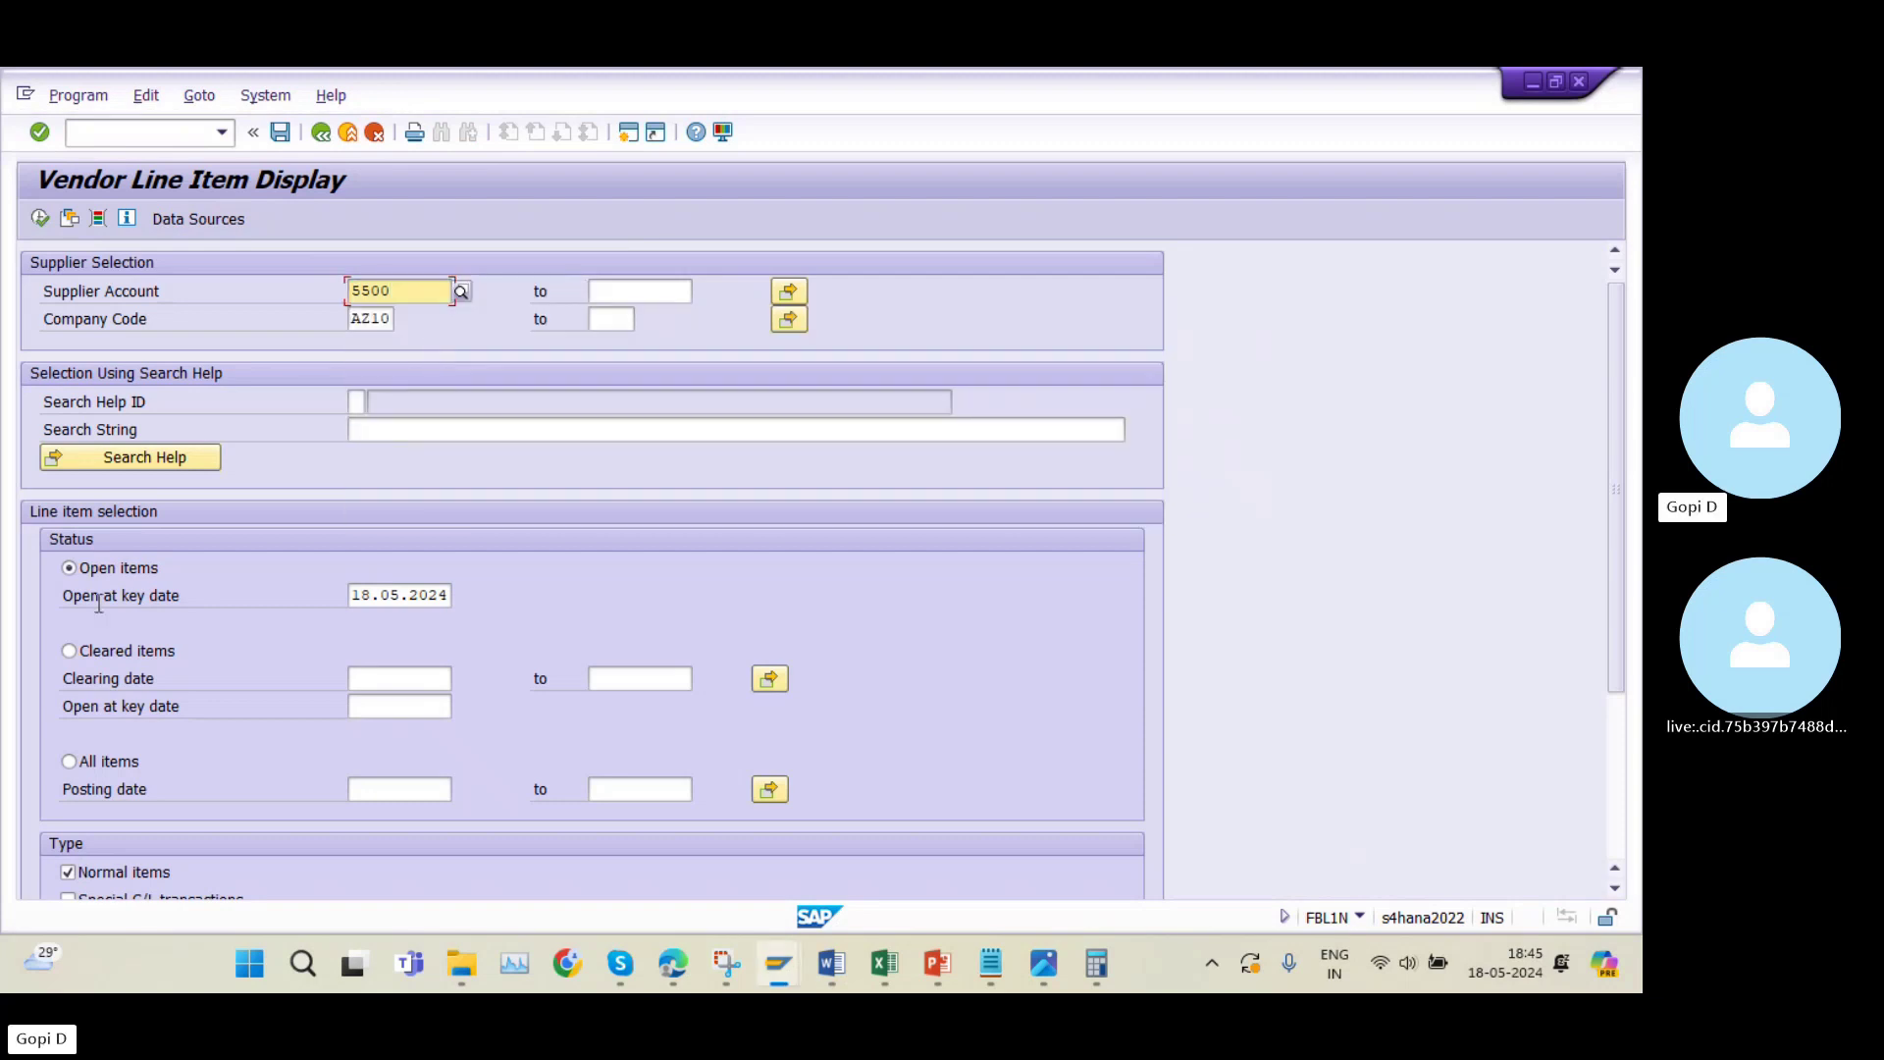
click(70, 762)
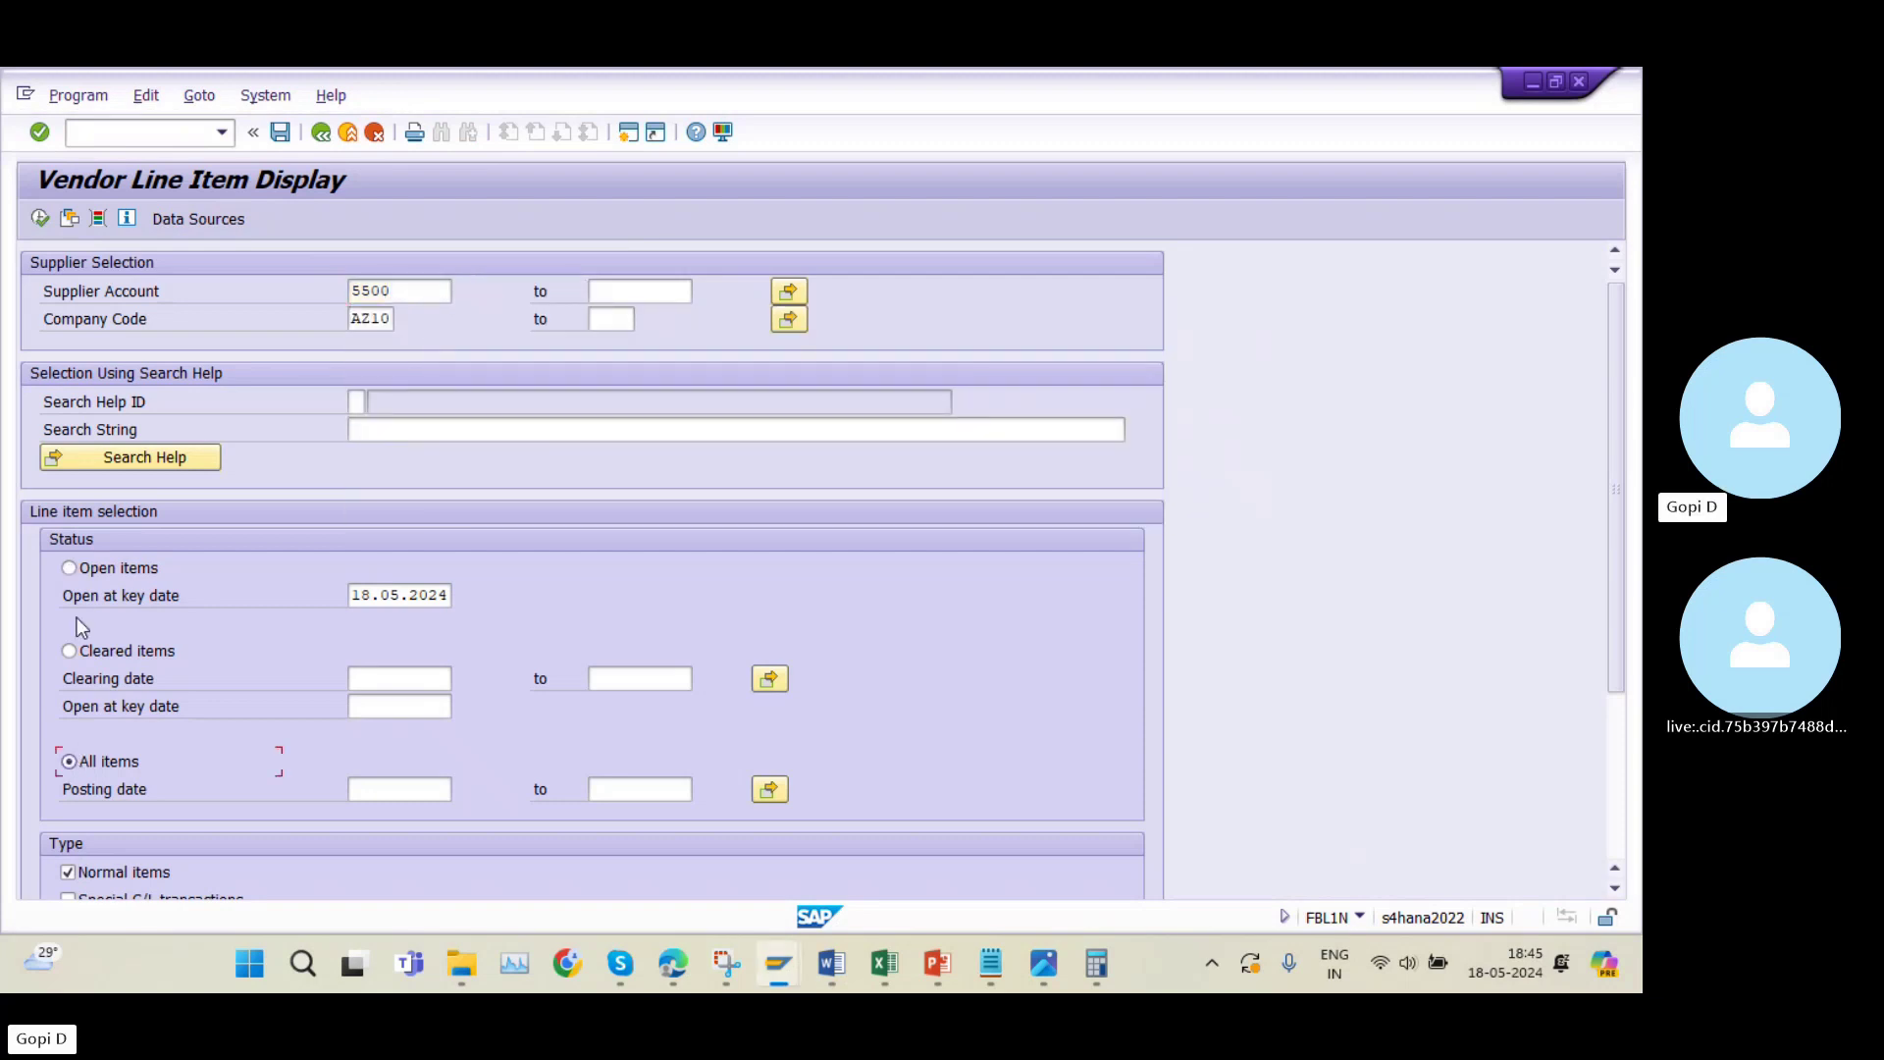
click(39, 219)
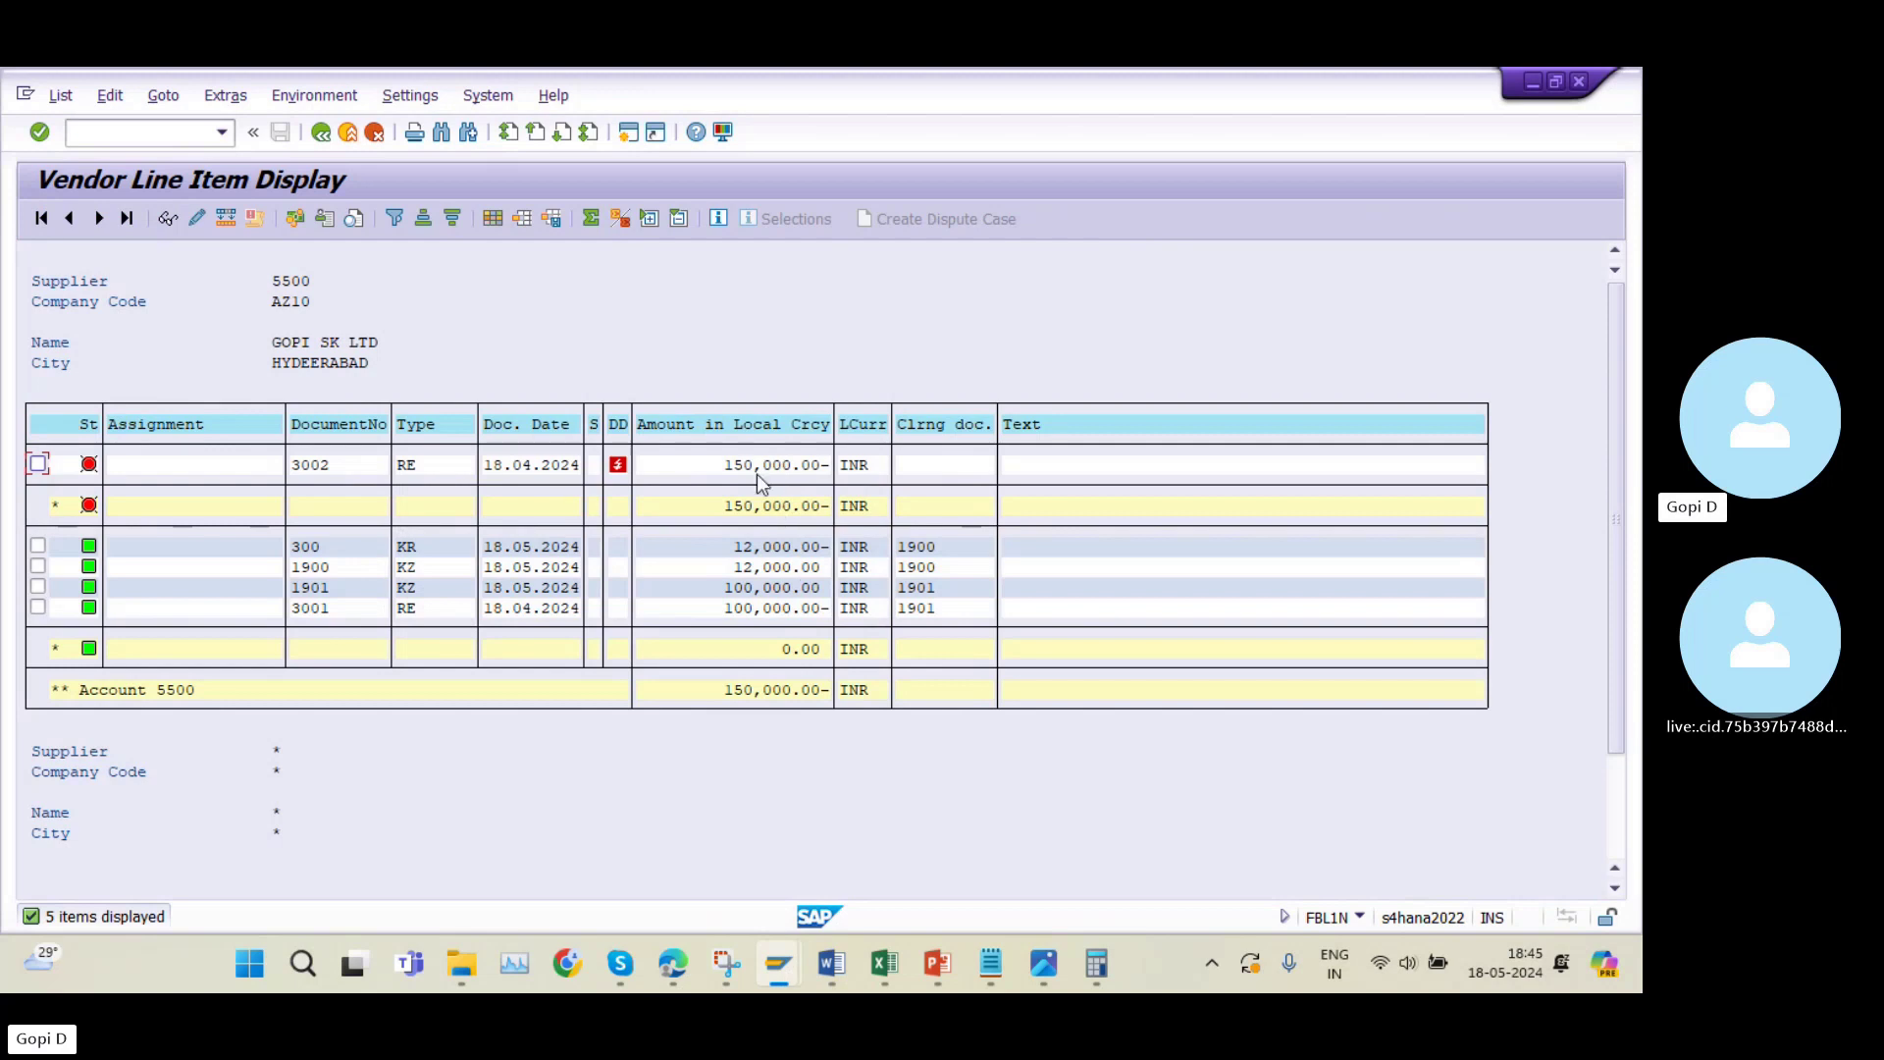
Open invoice 3002's line item details and return to the list.
click(336, 469)
double_click(335, 469)
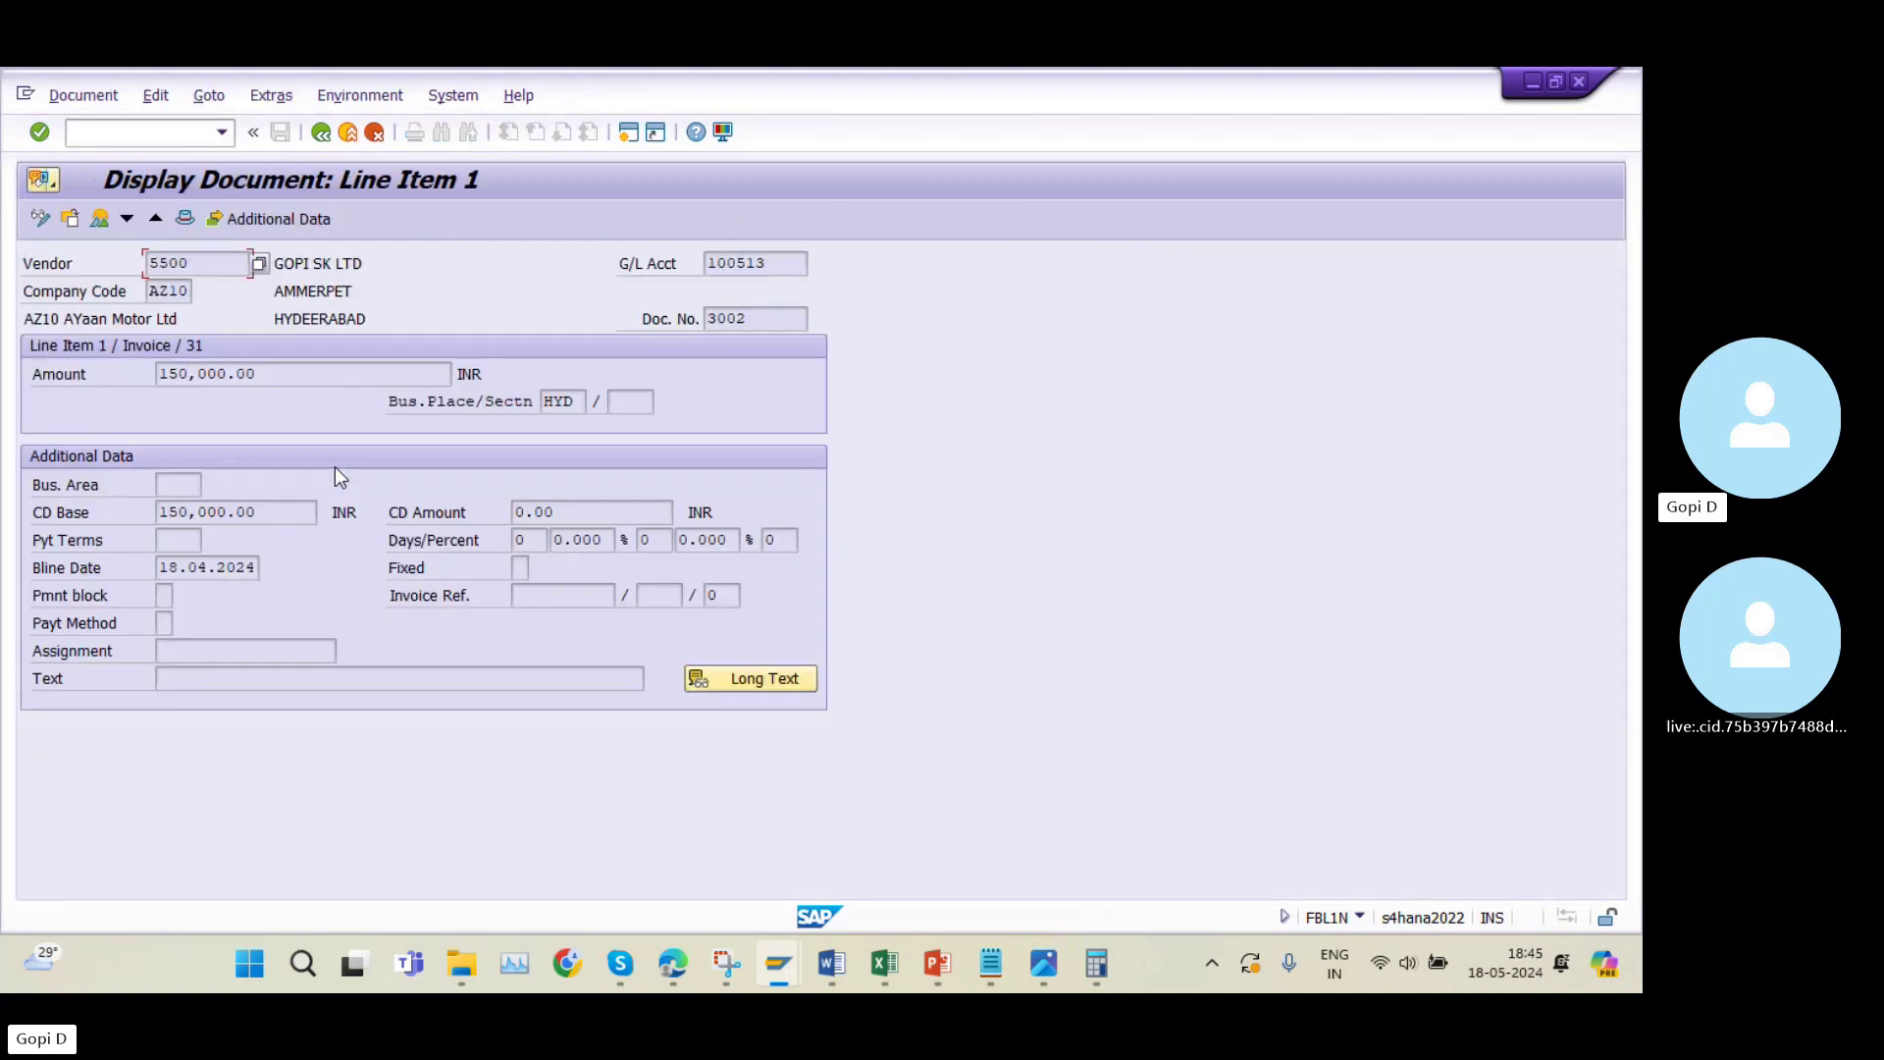
click(321, 133)
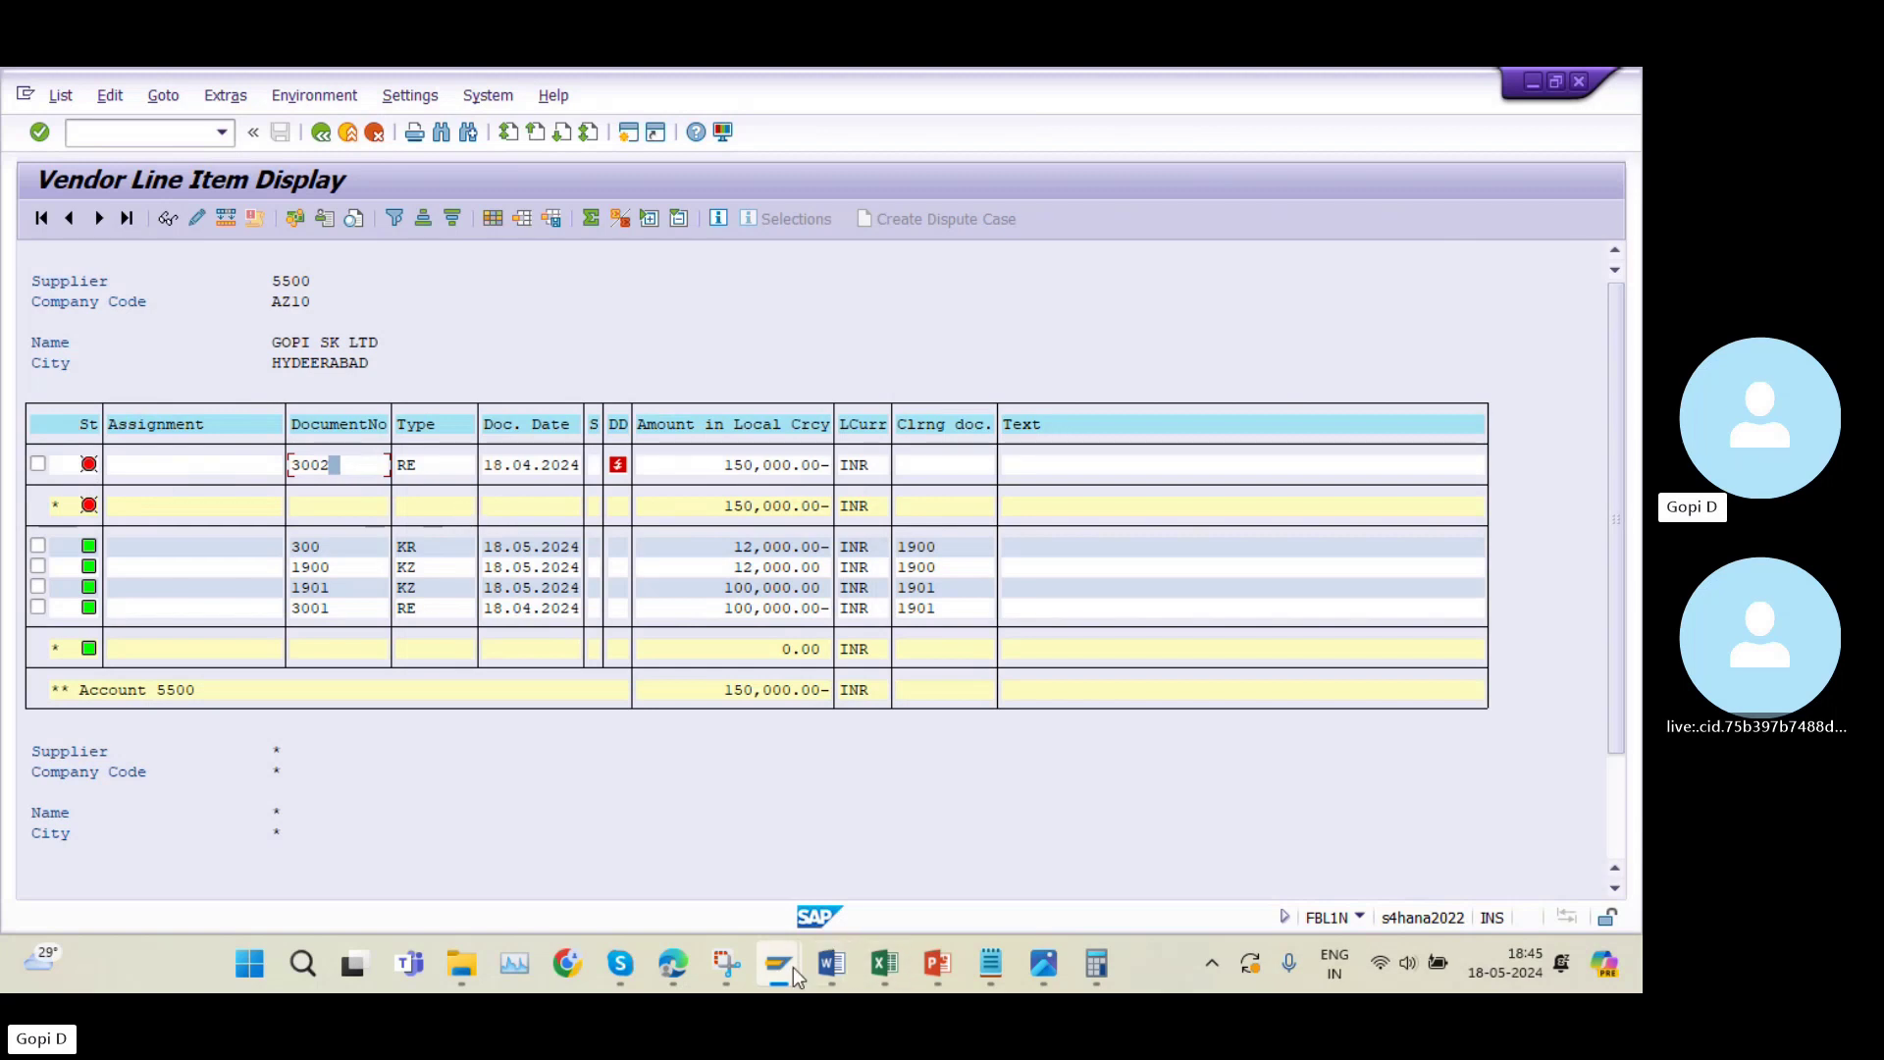
Set the payment currency to INR and the house bank to HDFC for AZ10.
mouse_move(791, 967)
click(761, 831)
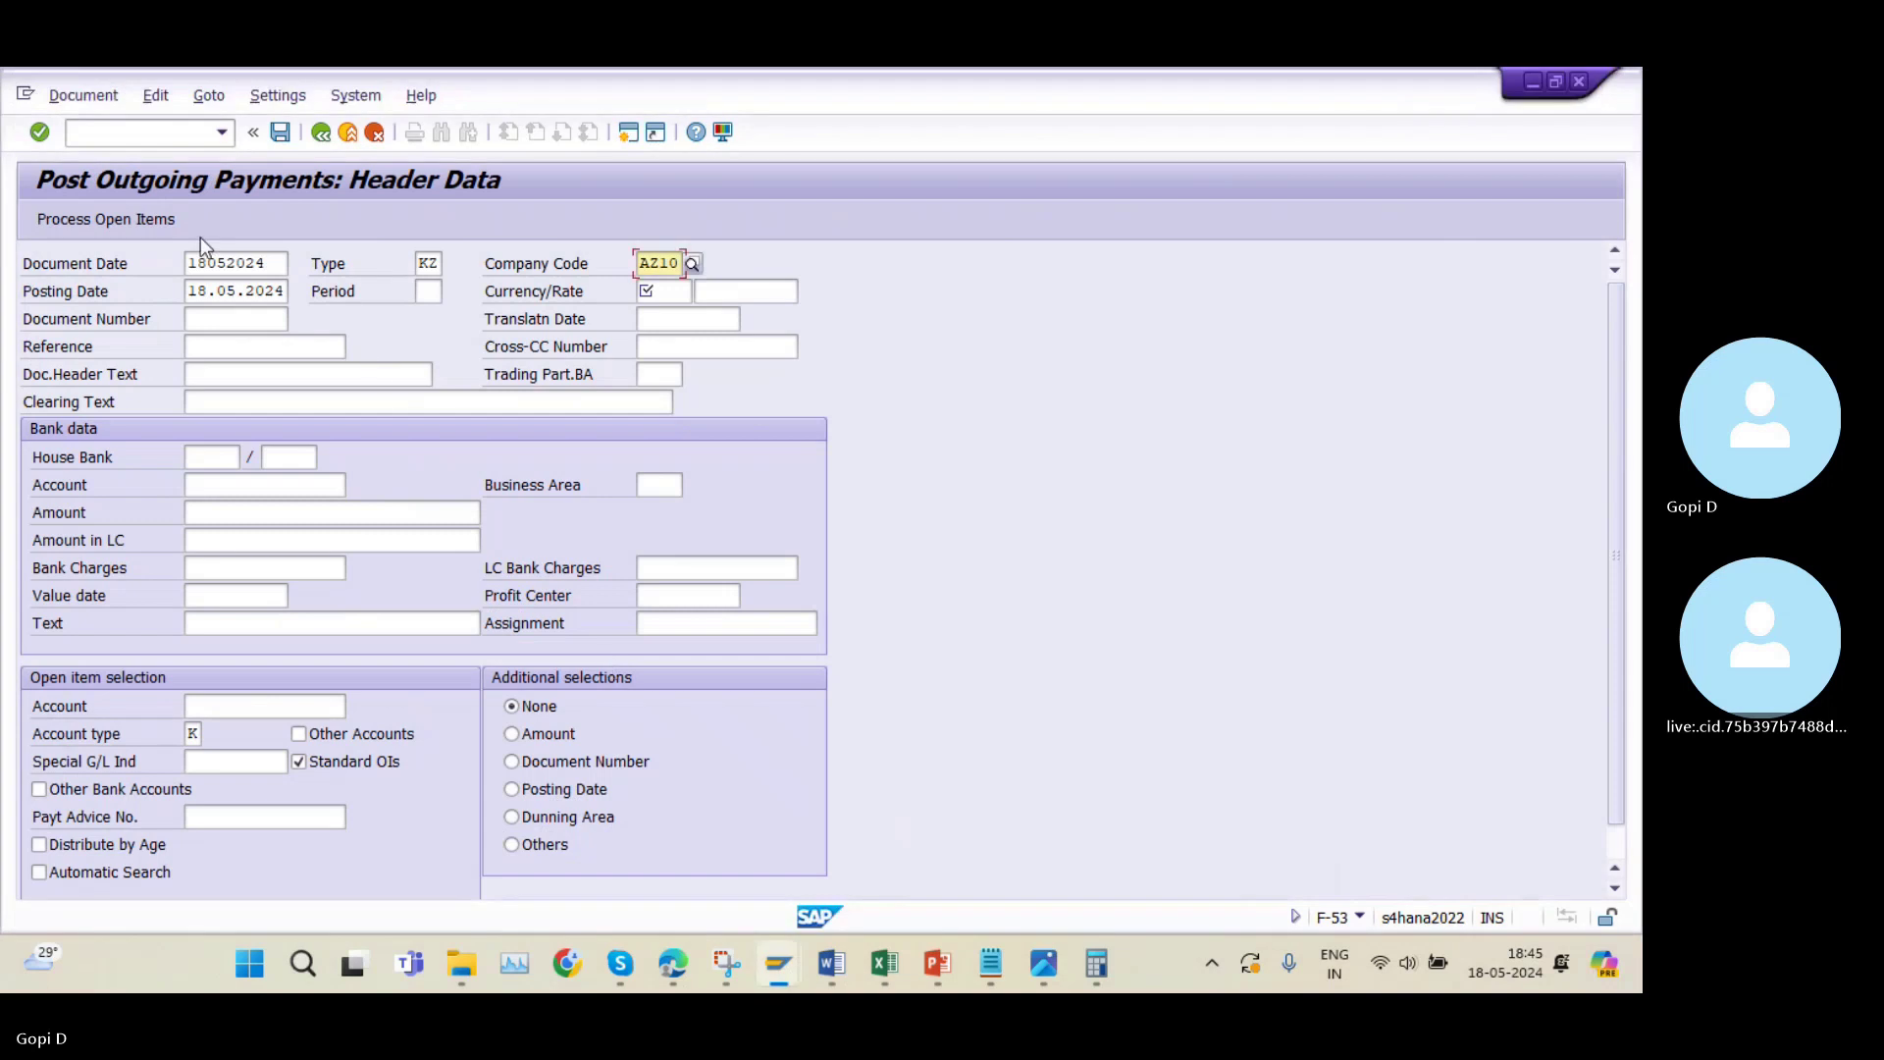
click(683, 292)
text(INR)
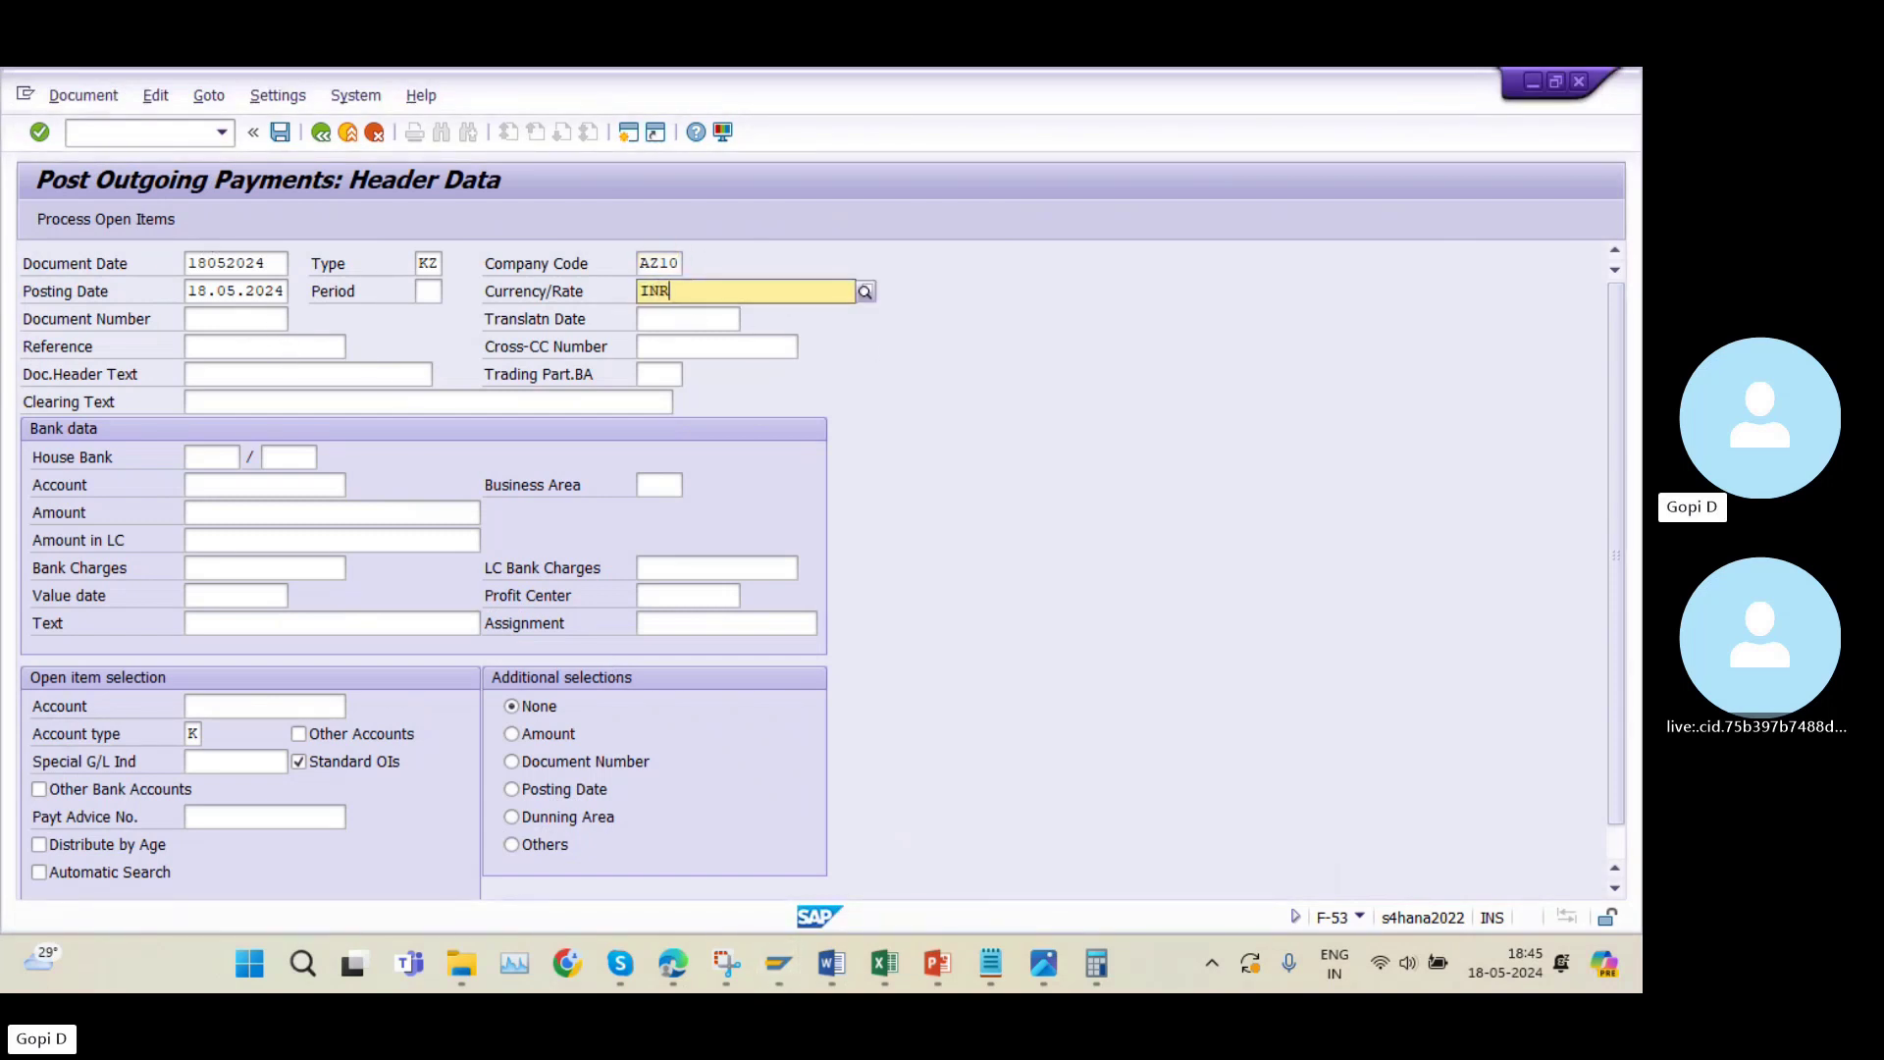
click(693, 338)
click(212, 451)
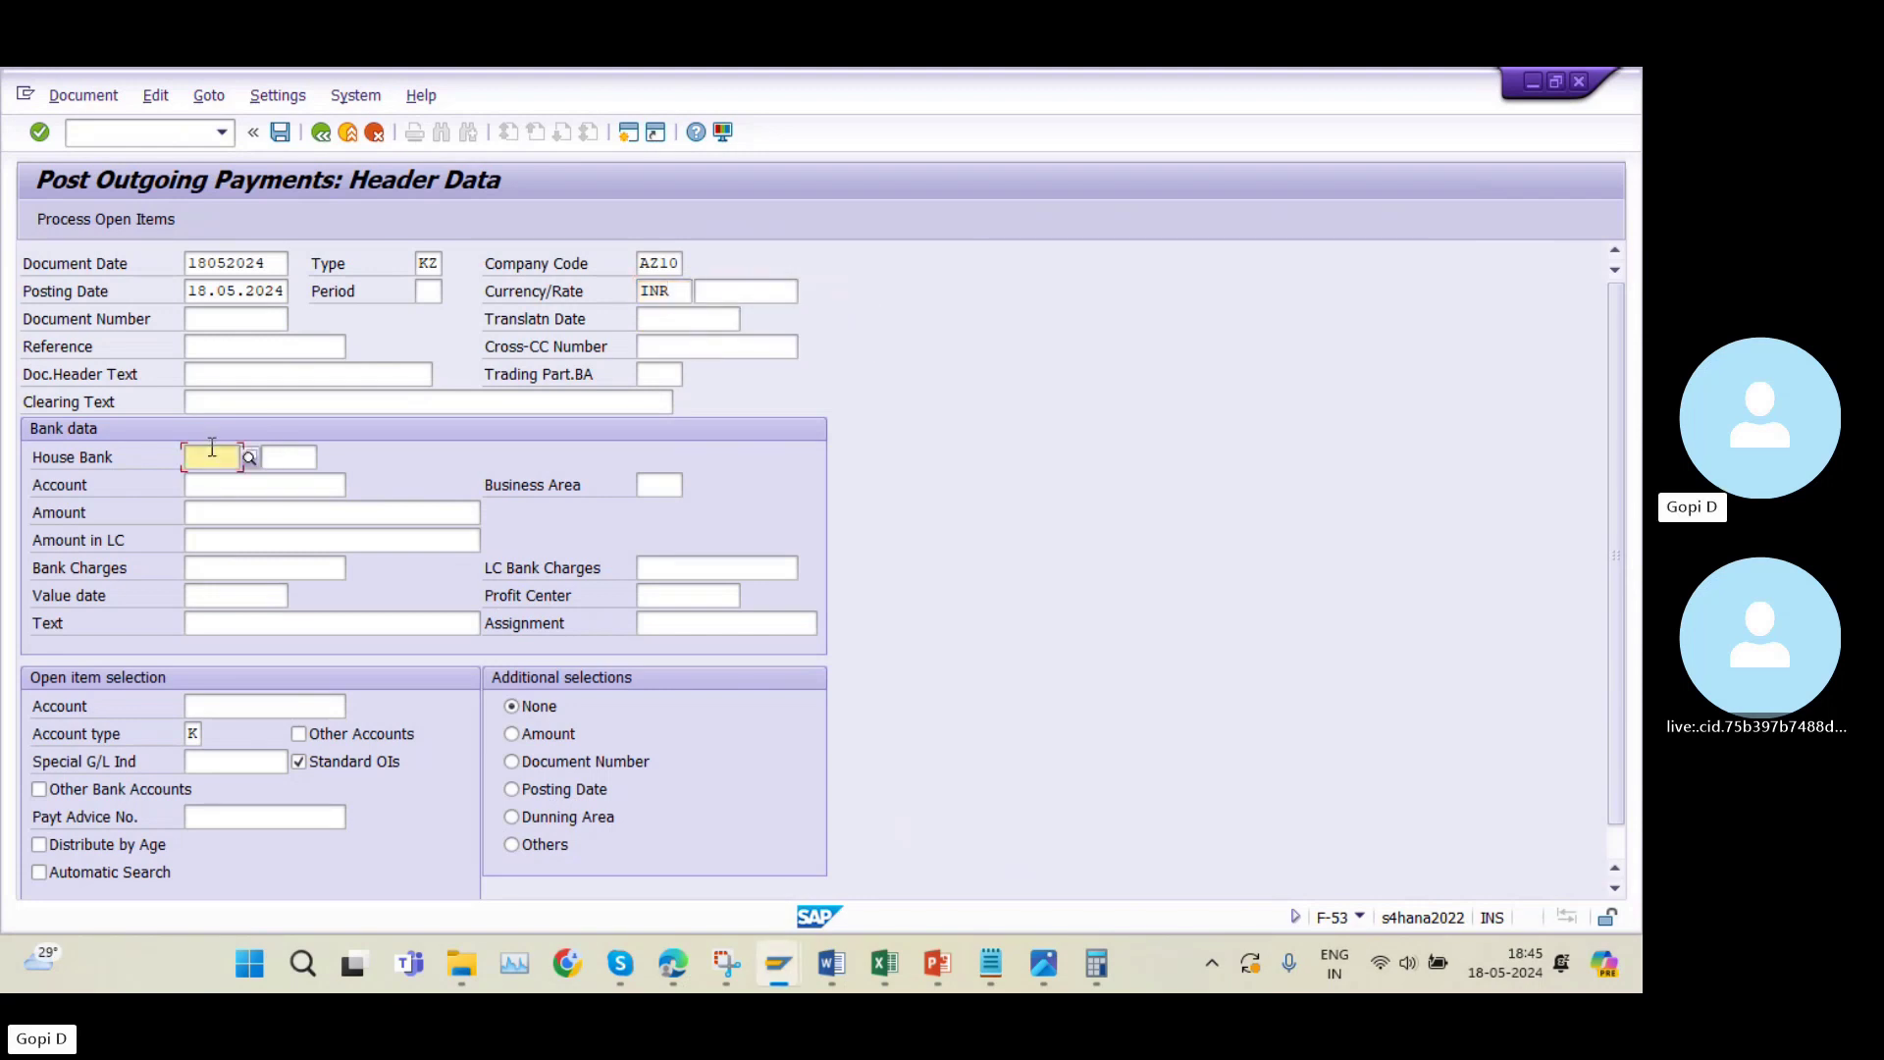
text(HDFC)
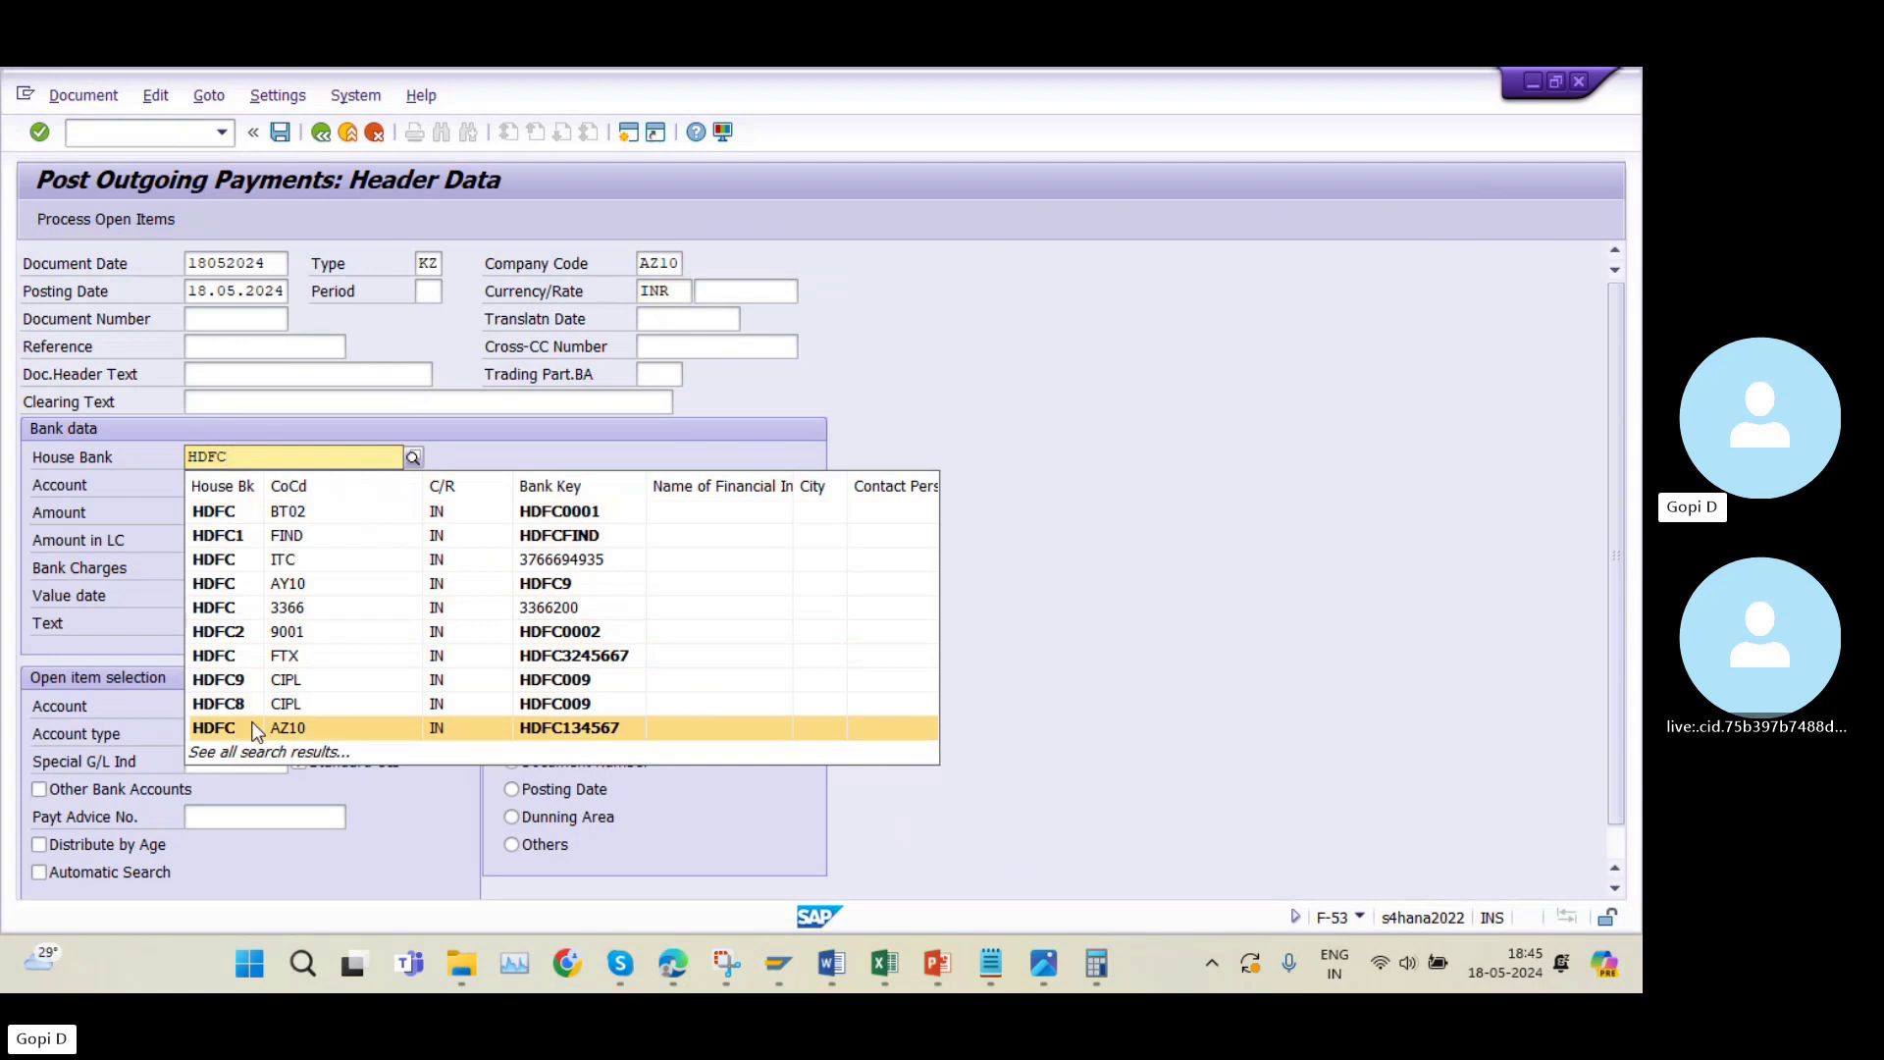
click(250, 727)
Select the HDFC bank a/c G/L account through search help and enter amount 150000.
click(216, 484)
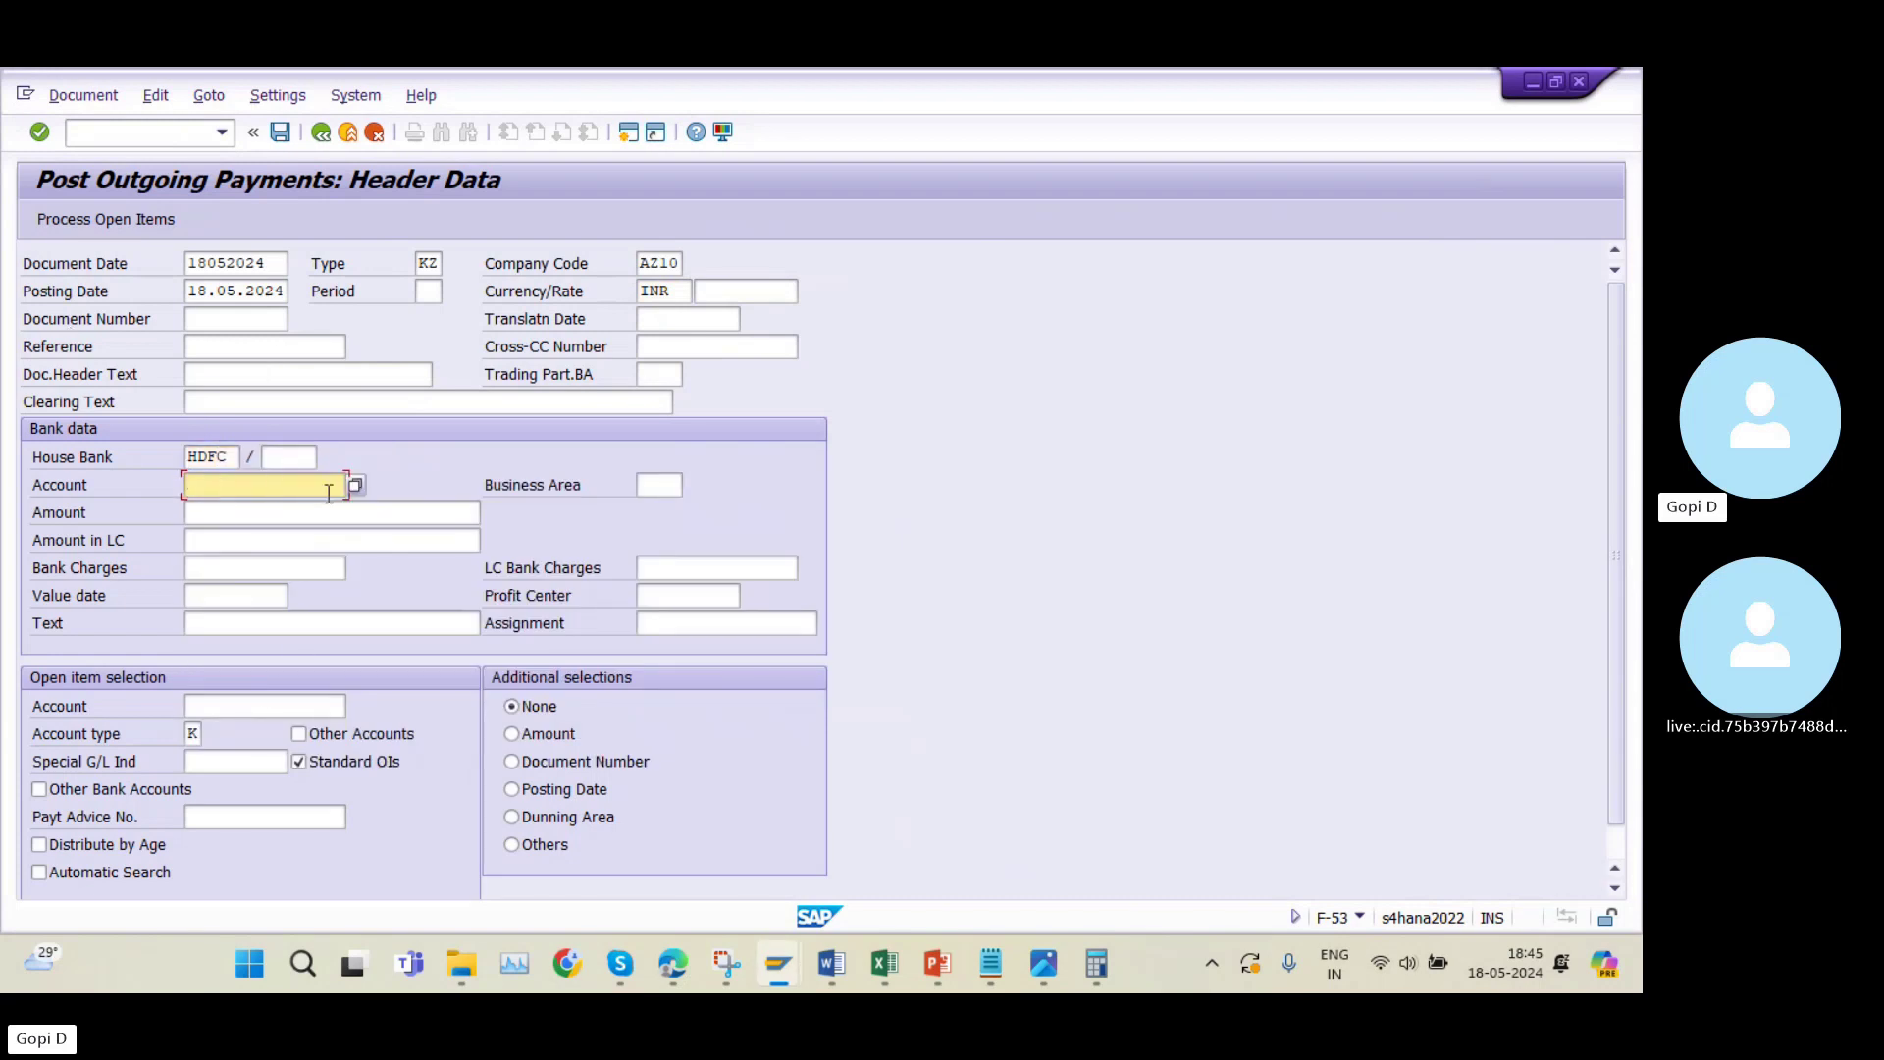
click(357, 494)
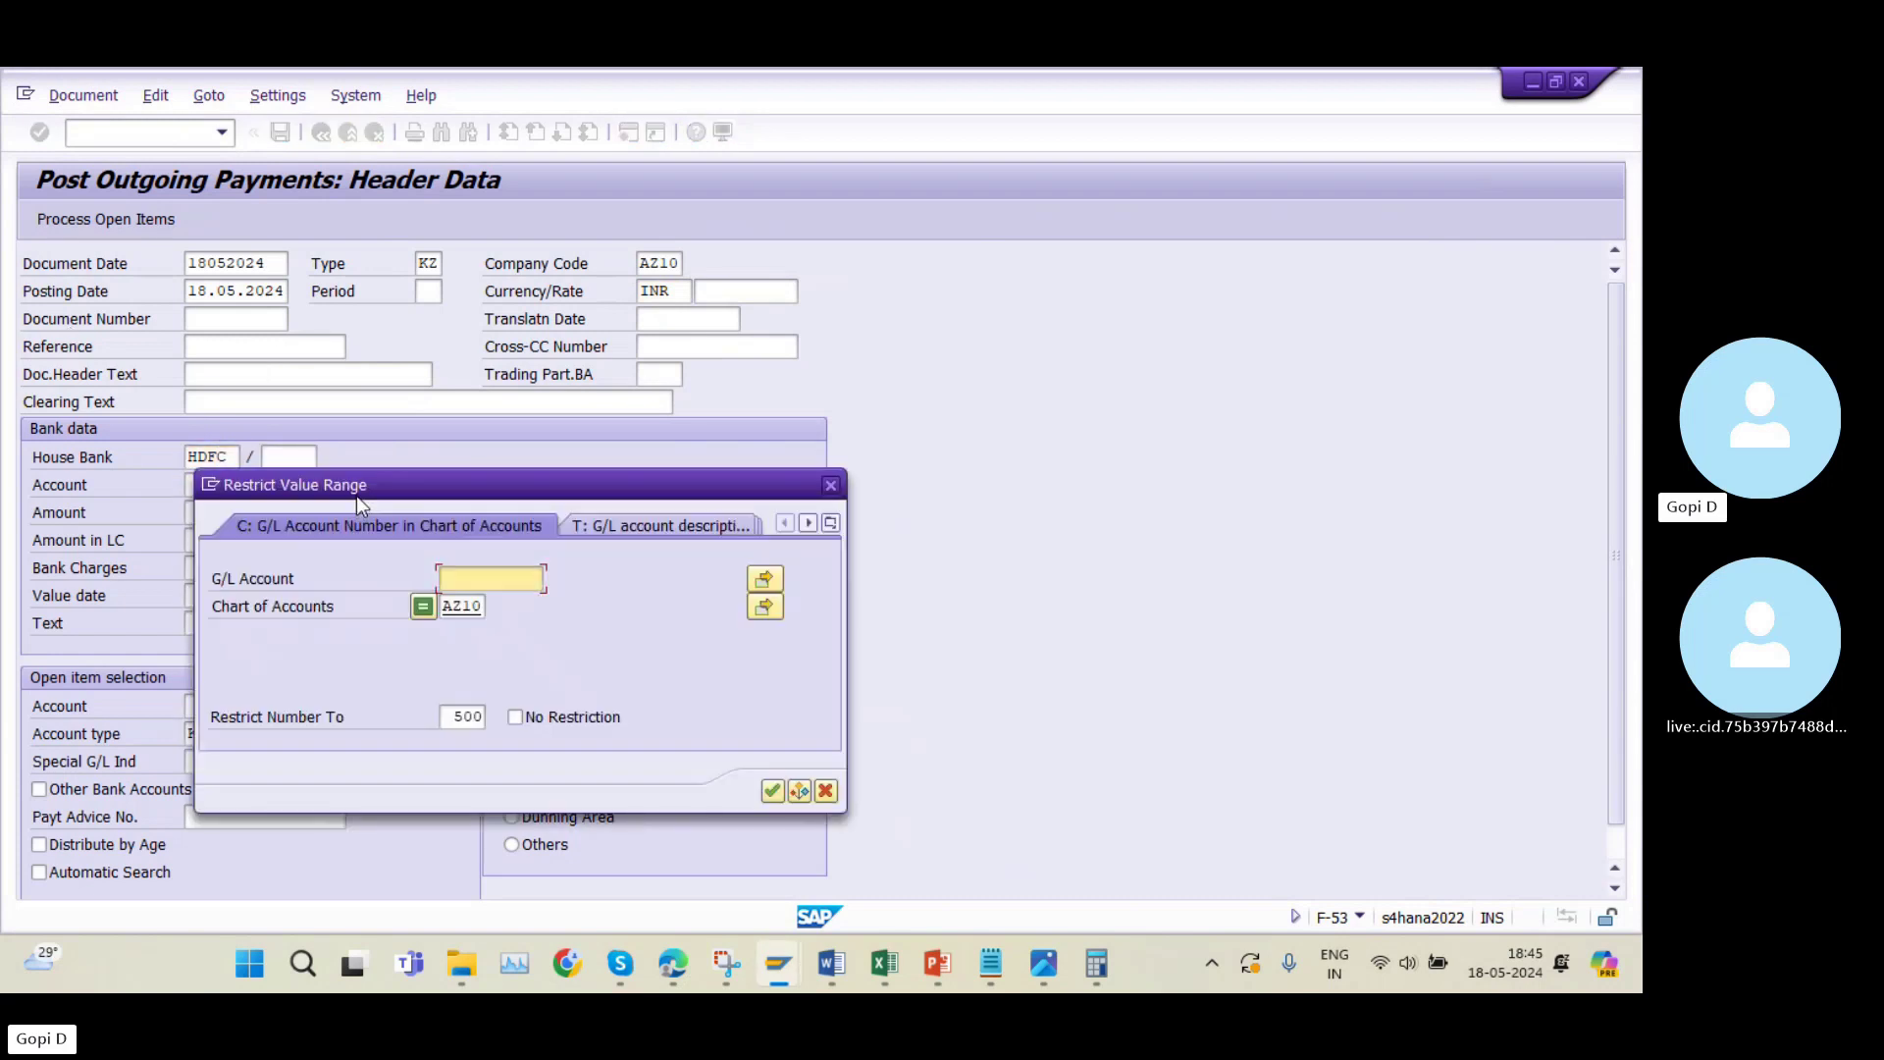
click(775, 787)
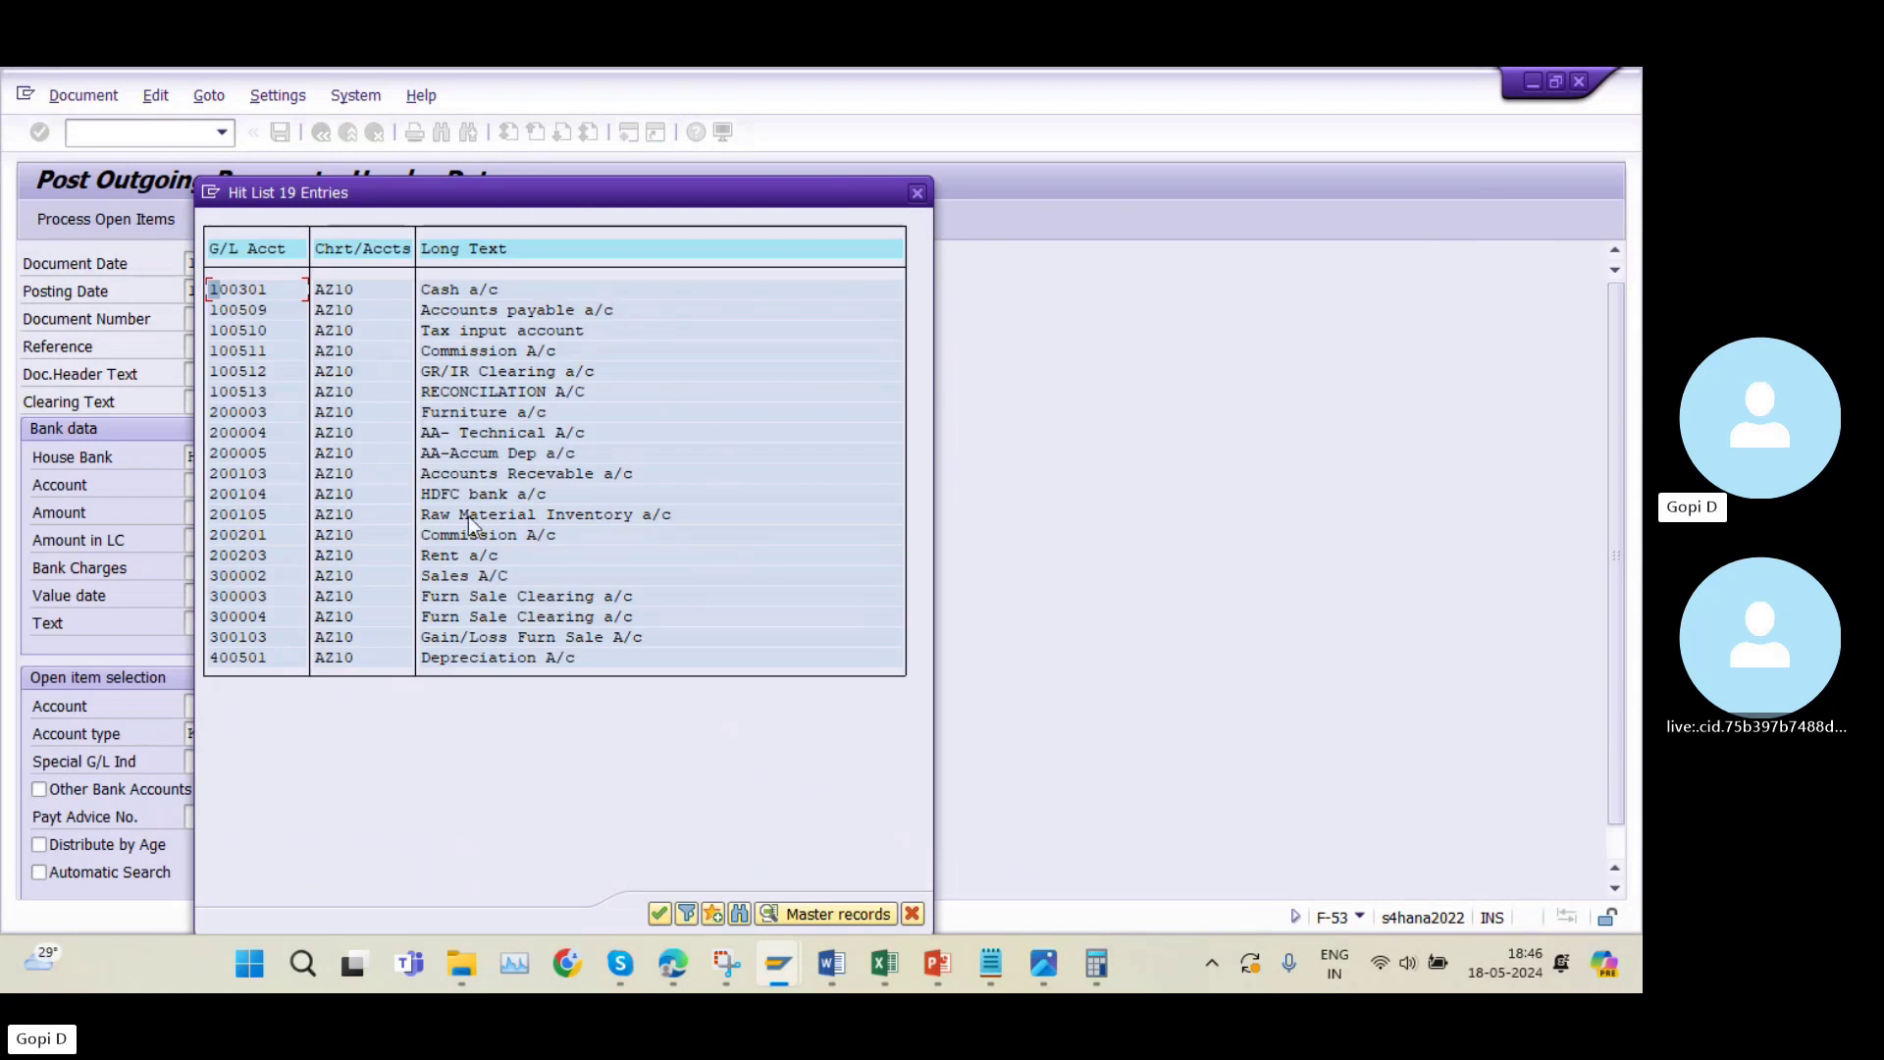
double_click(453, 501)
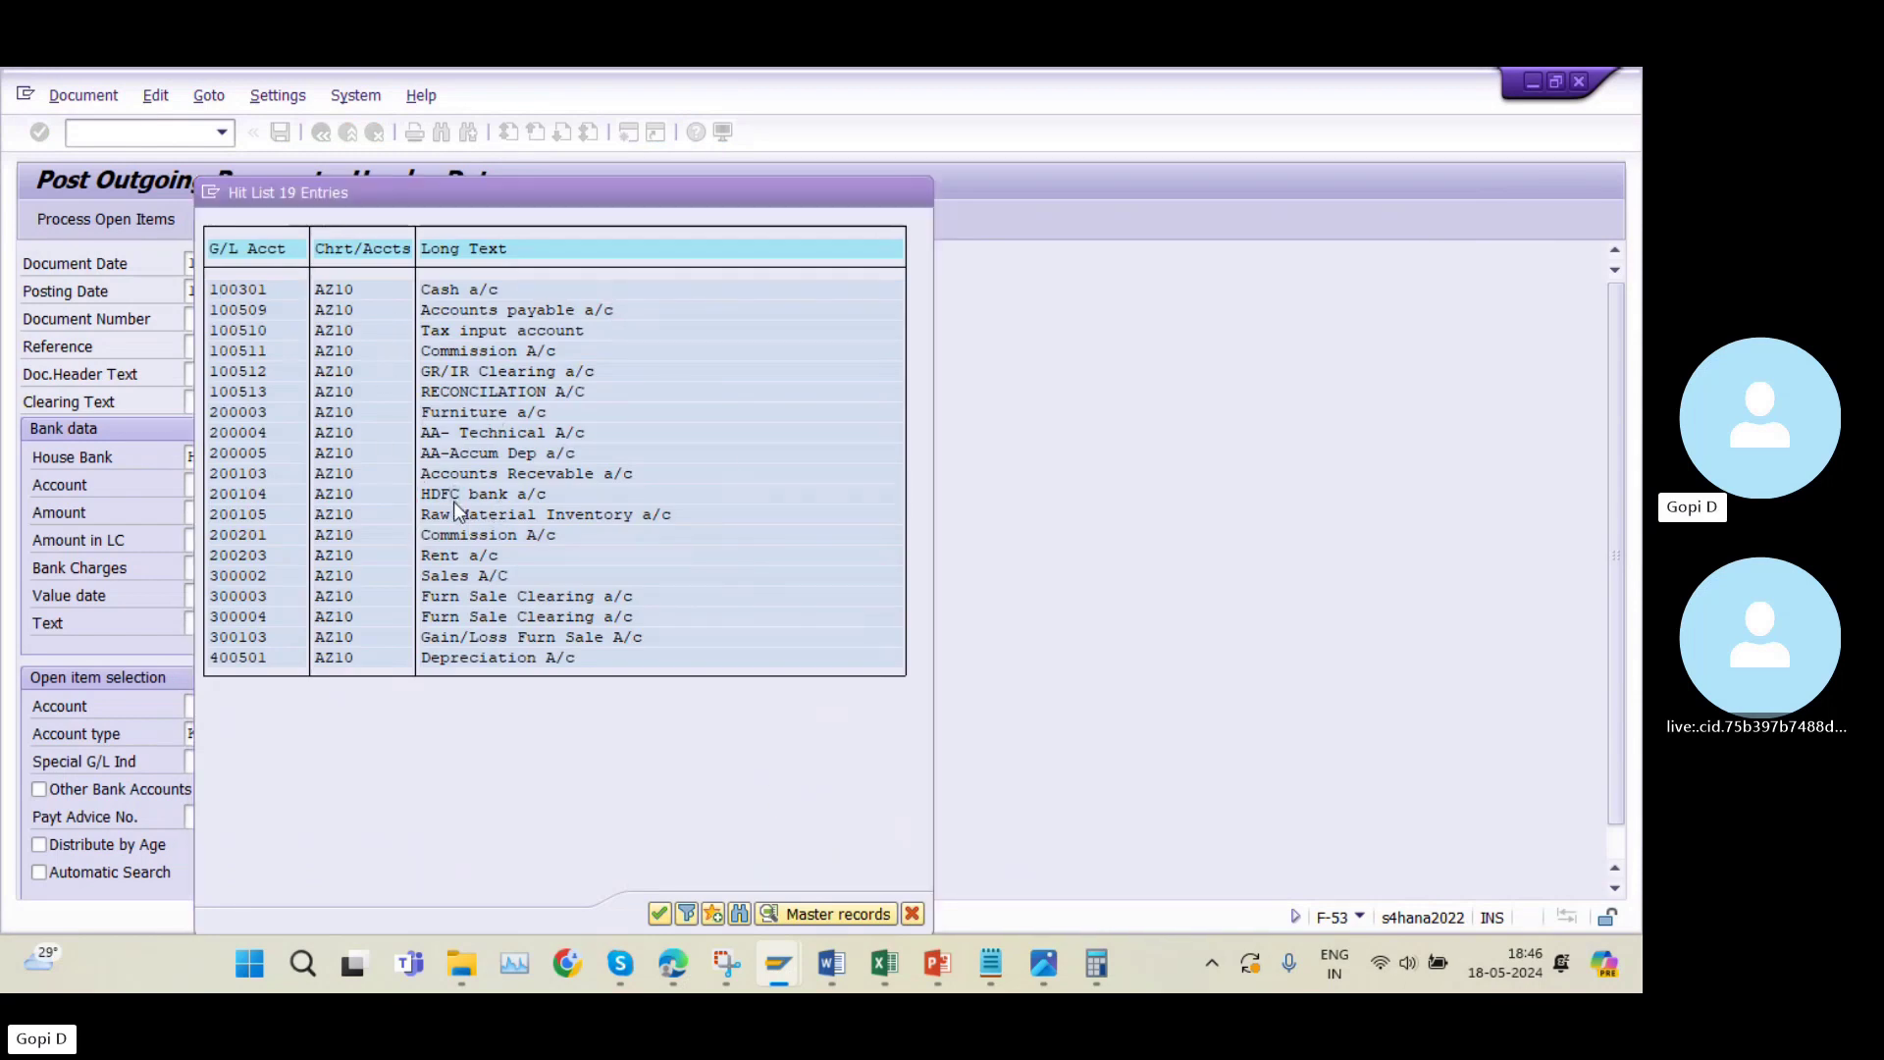
click(275, 522)
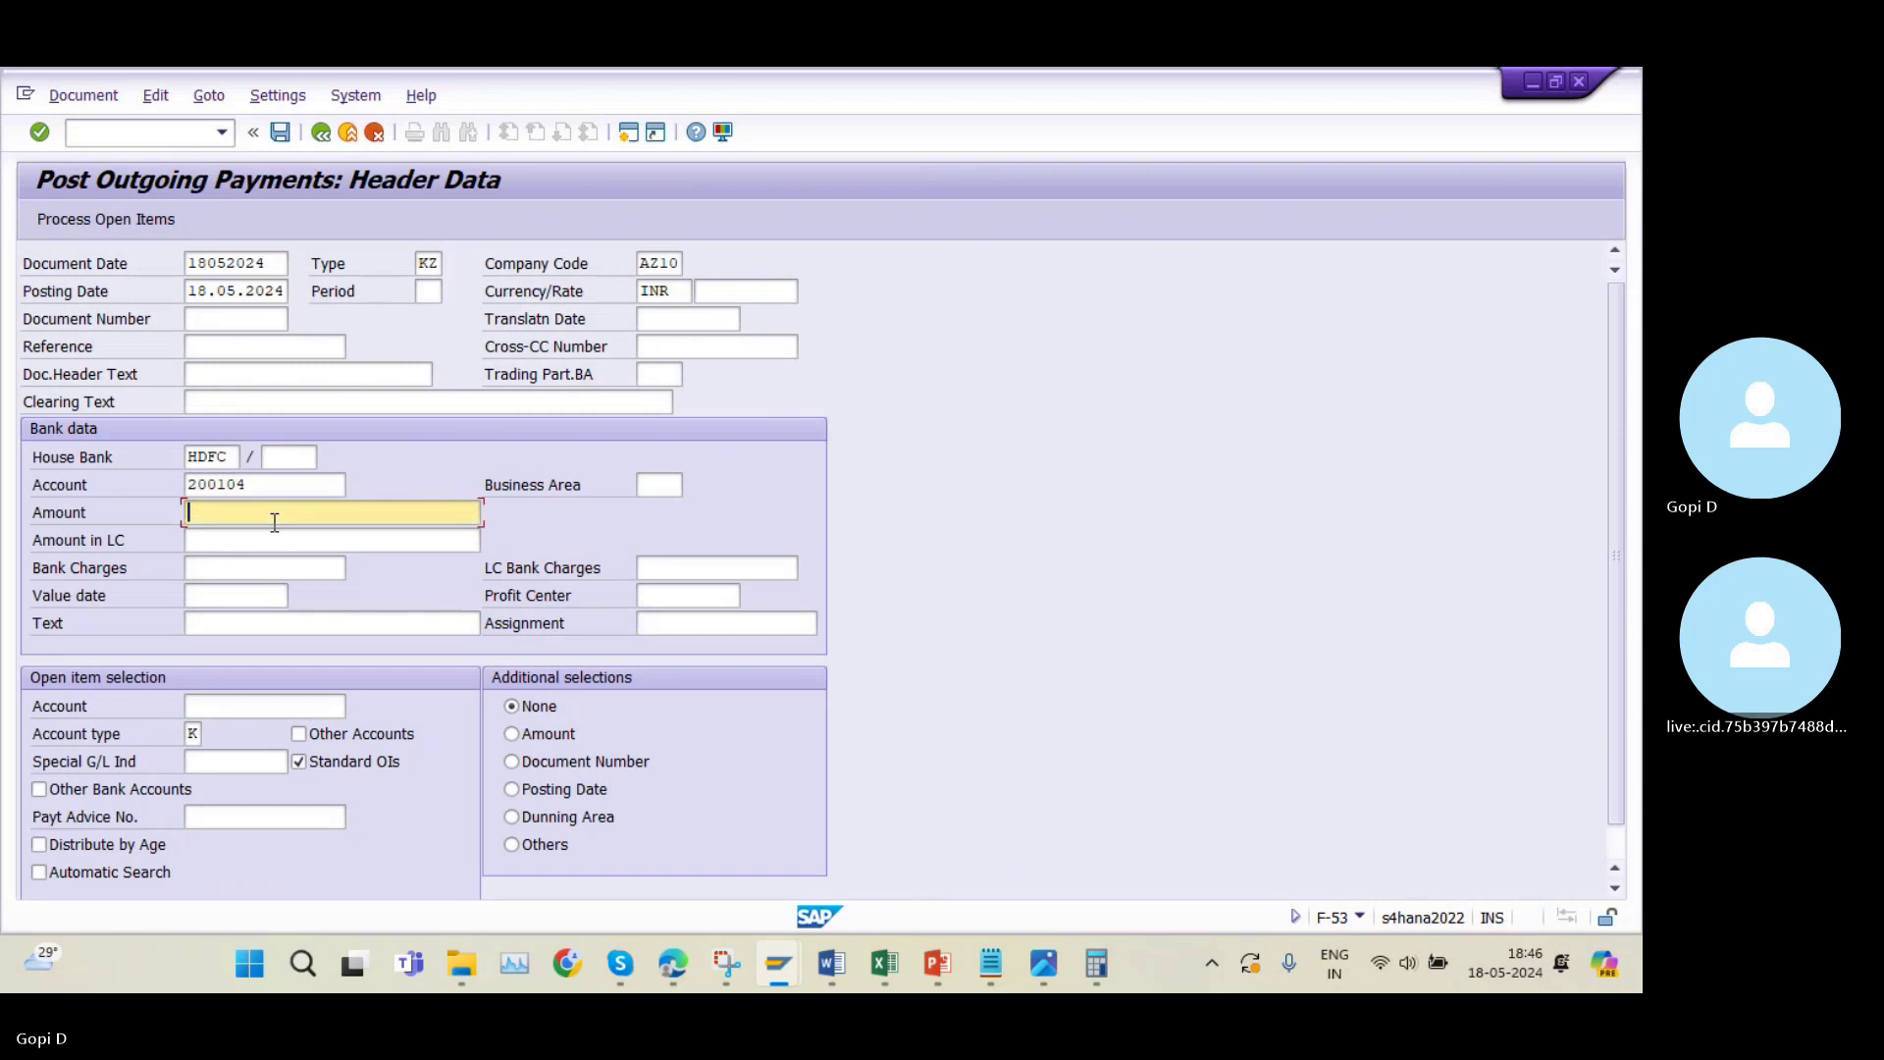
text(15000)
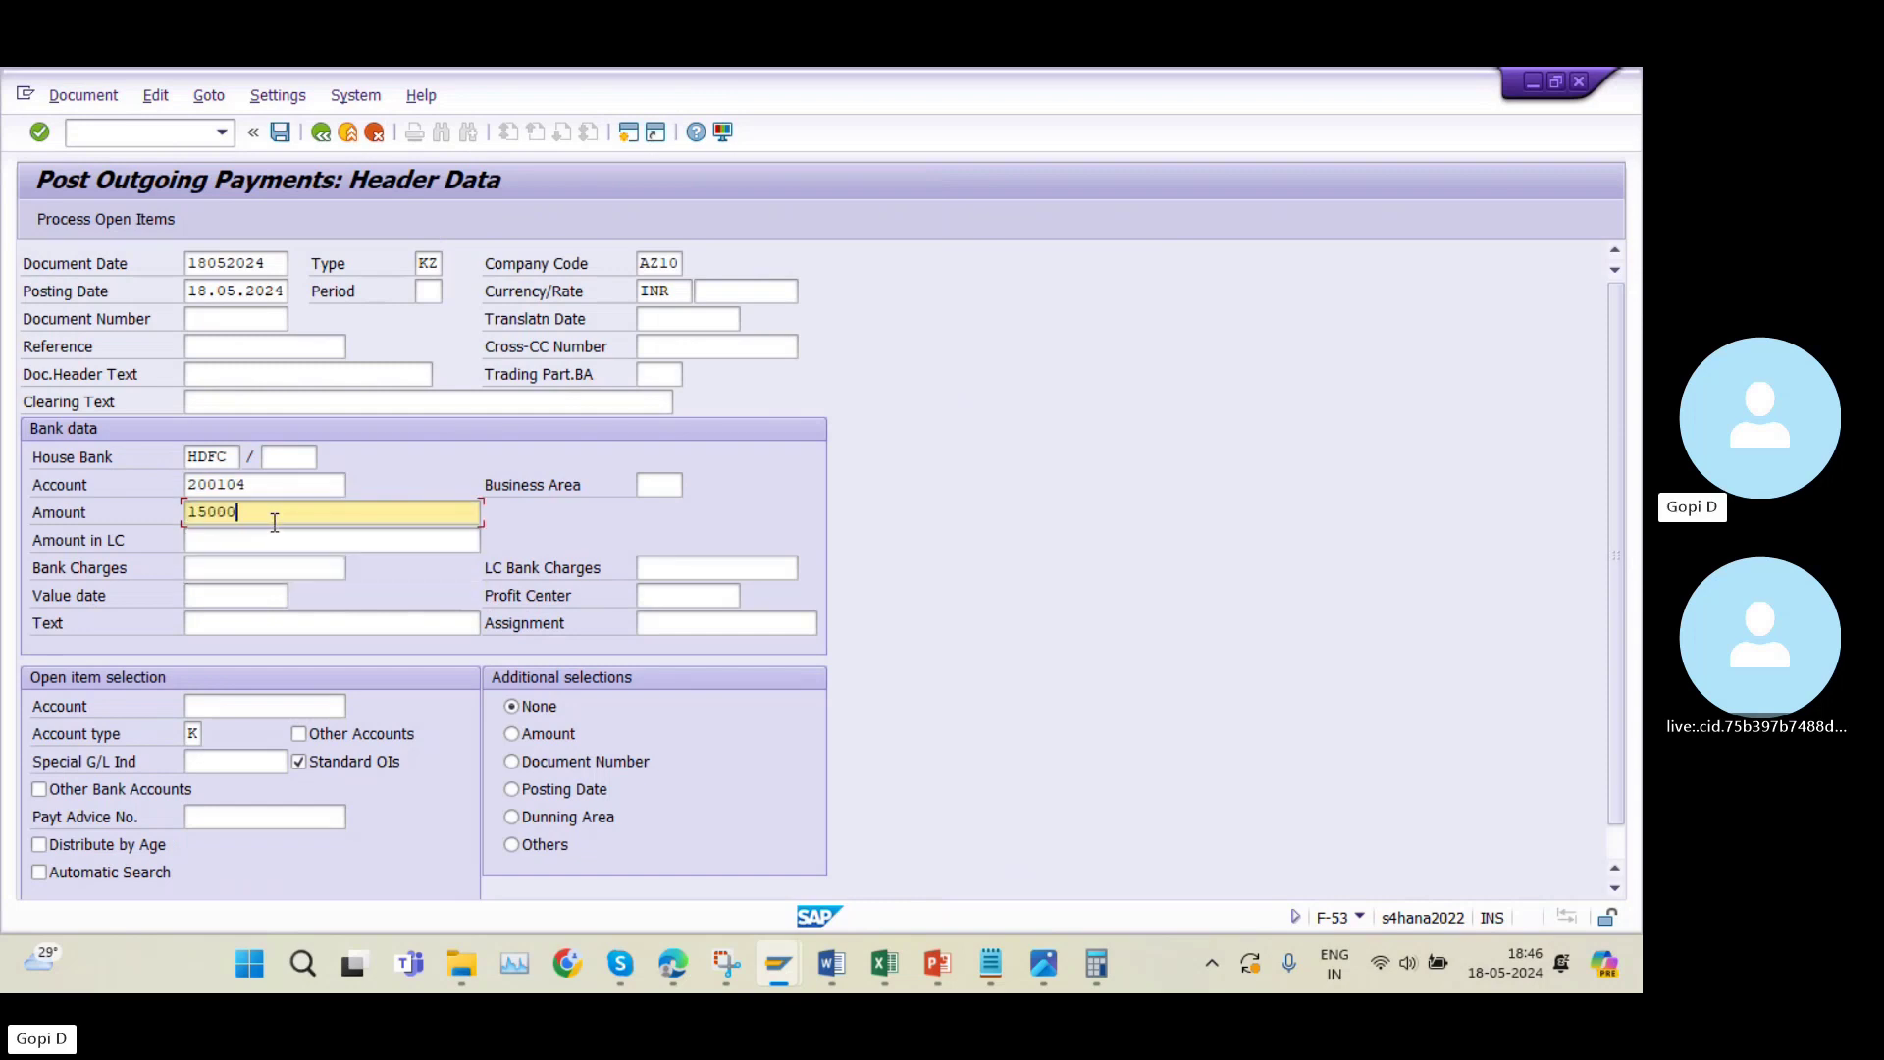
text(0)
Pick the supplier for open items, with value date 18052024 and text 'Test payment'.
click(197, 706)
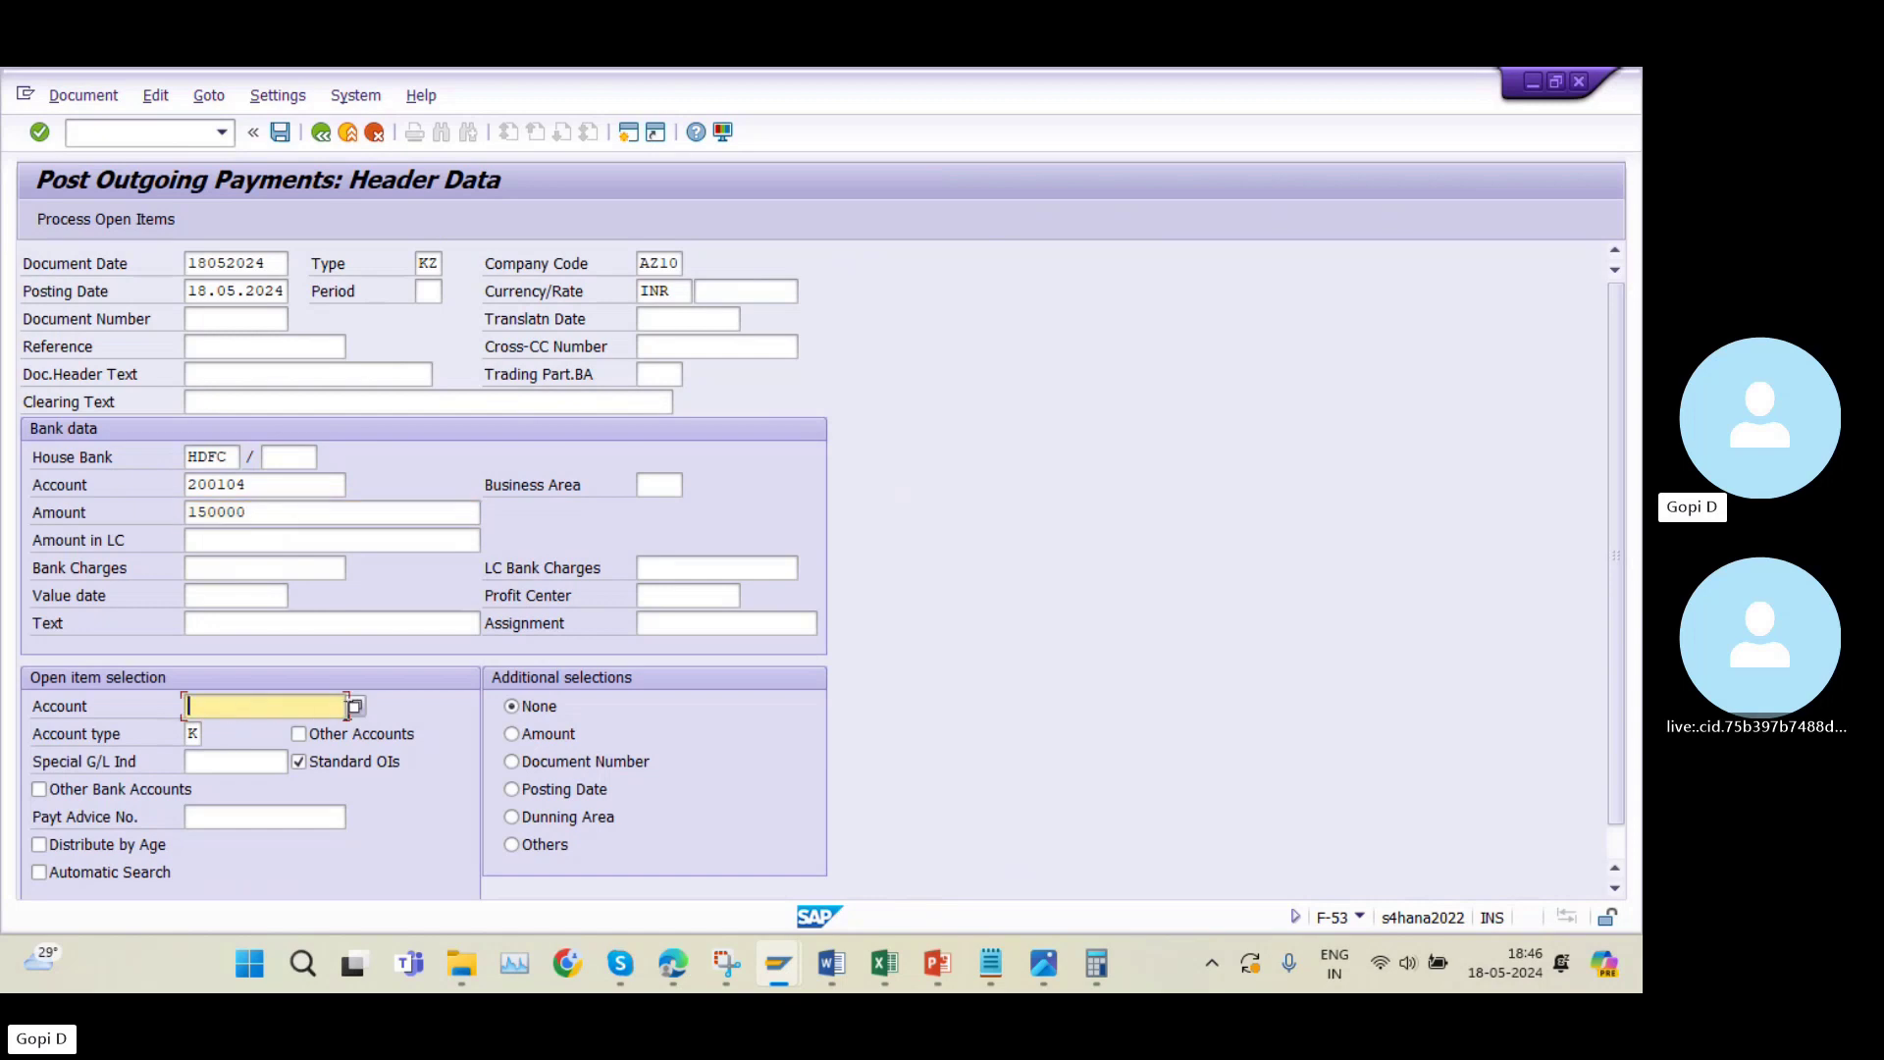
click(354, 705)
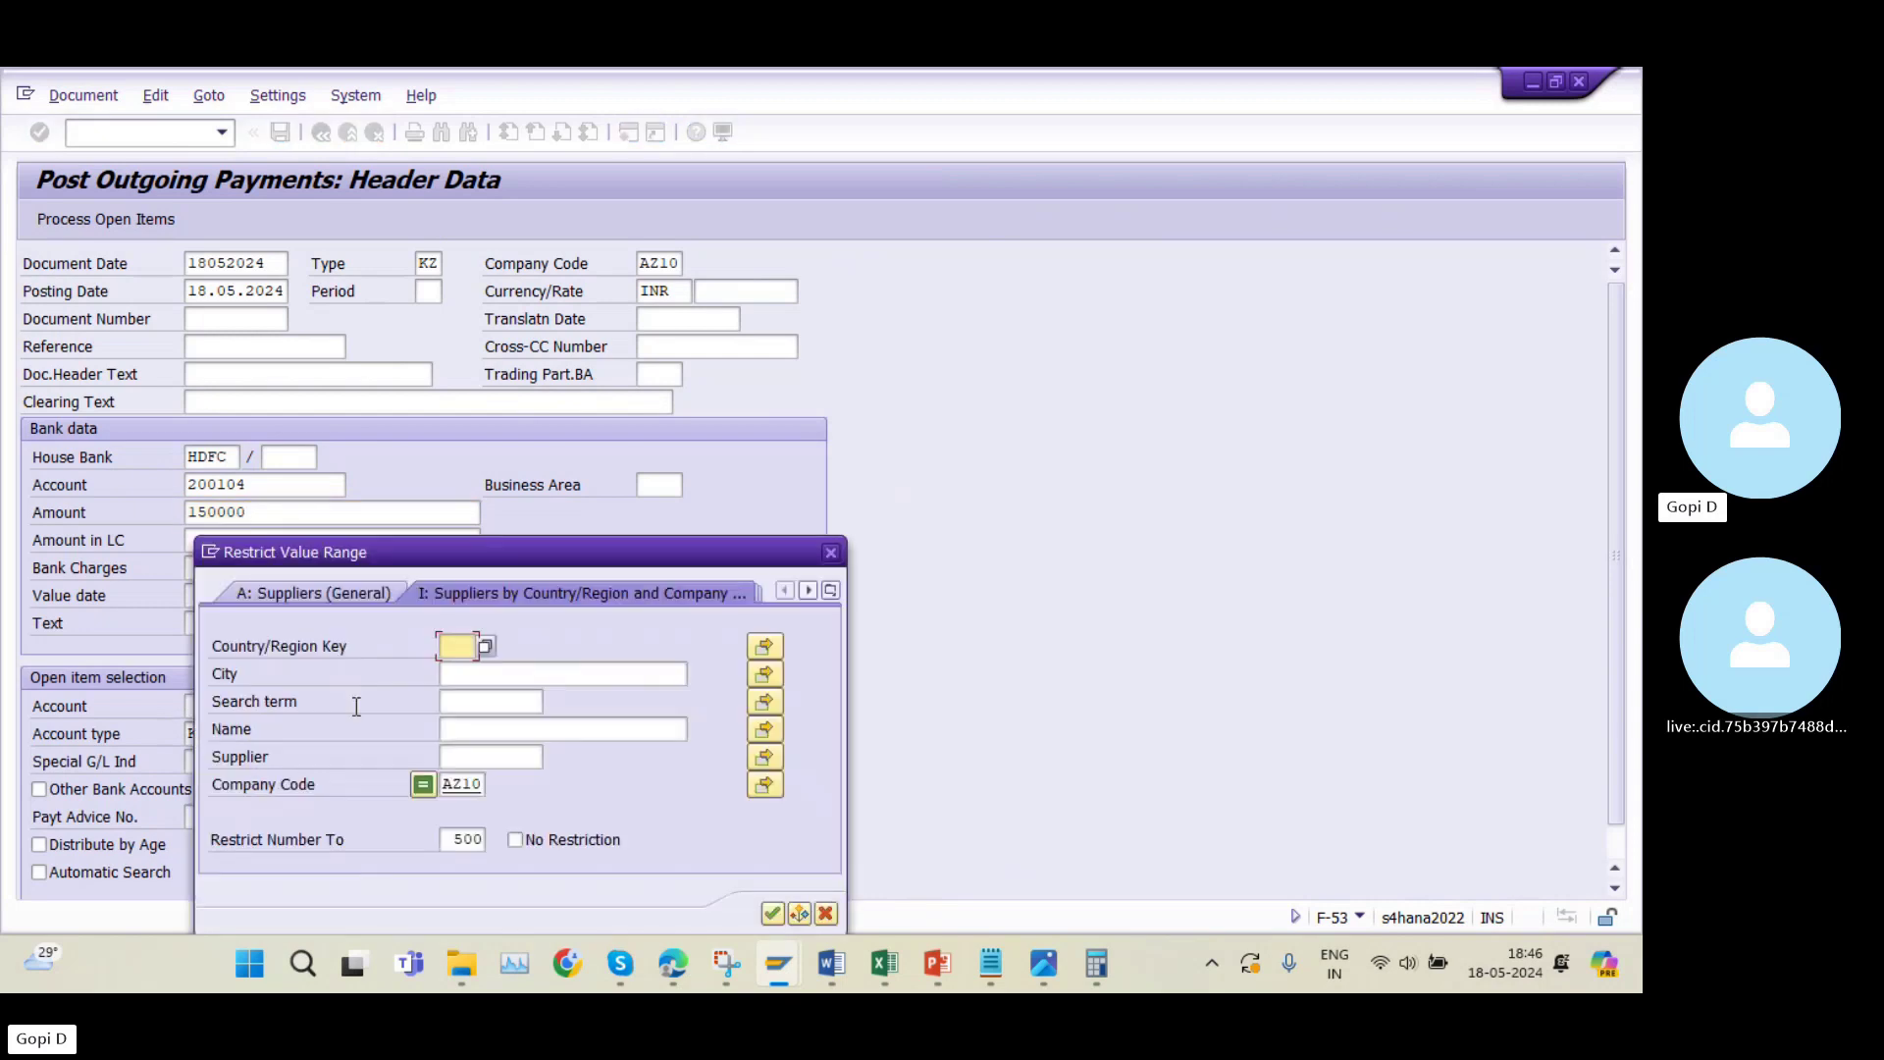
click(779, 911)
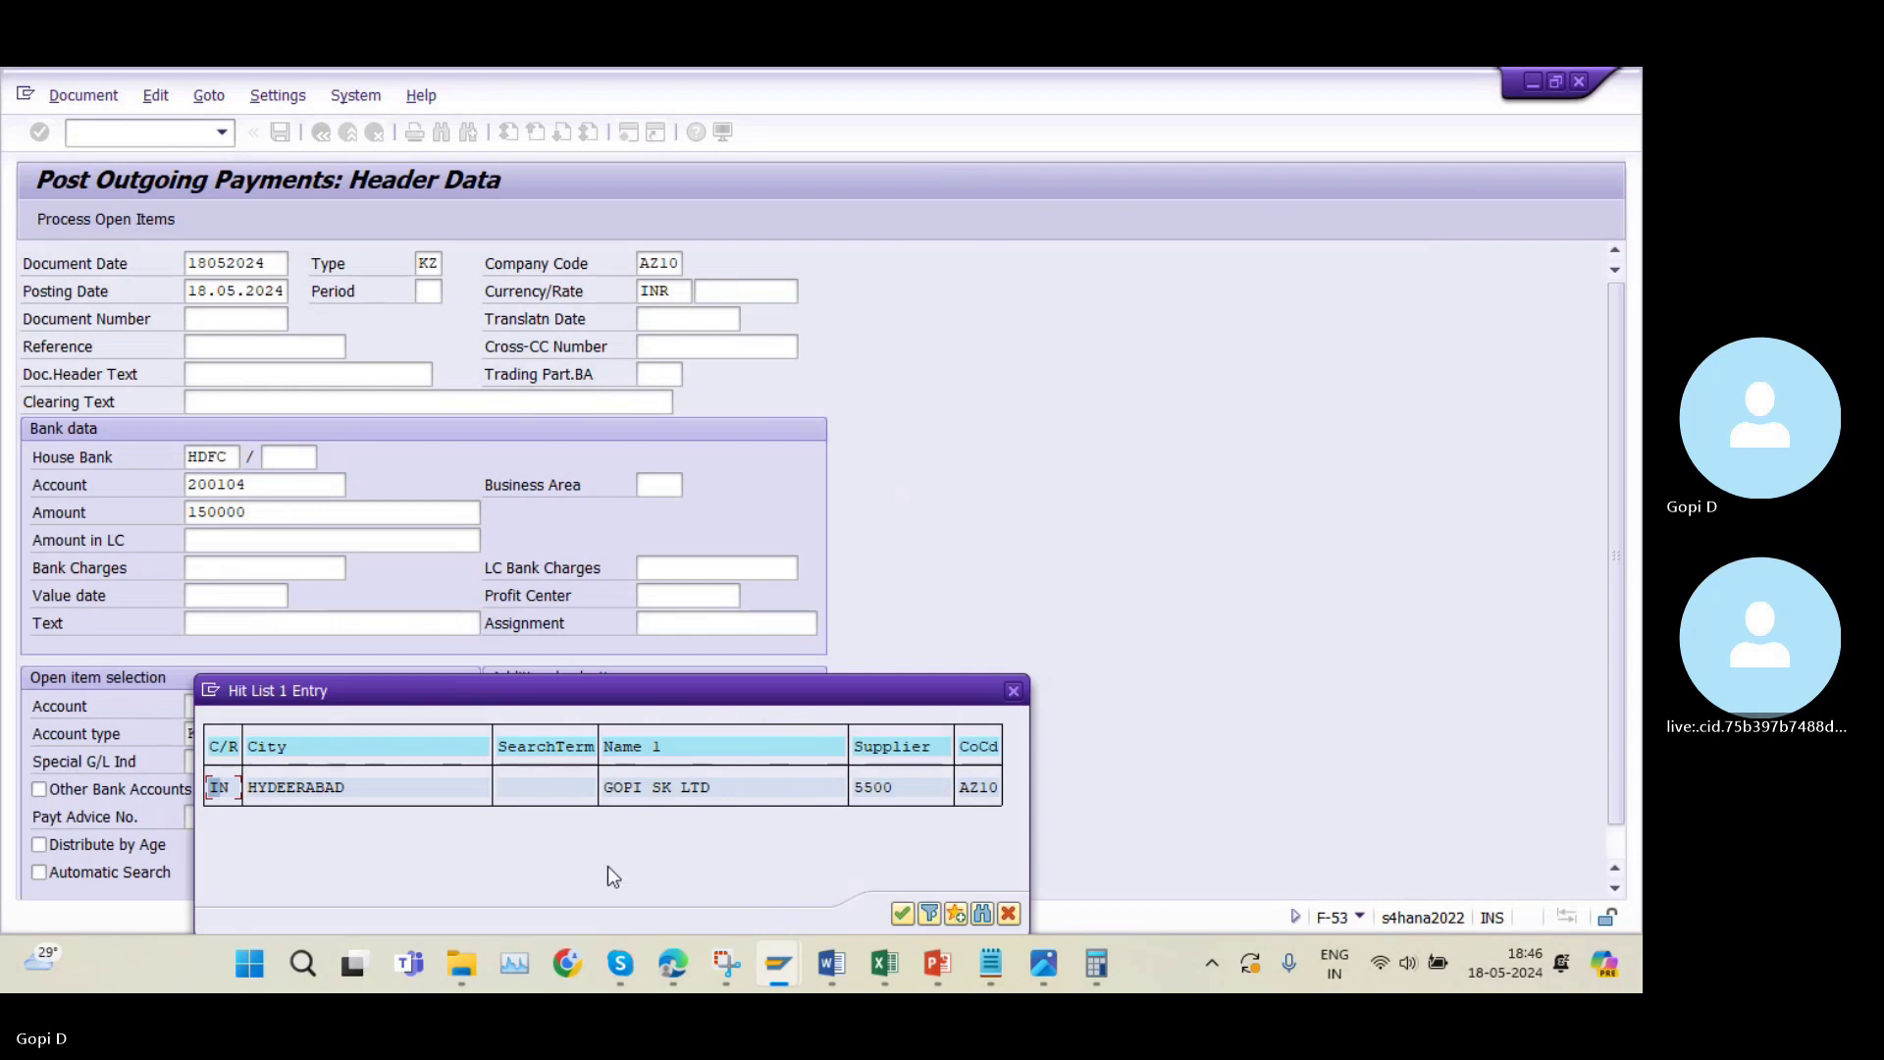
double_click(373, 780)
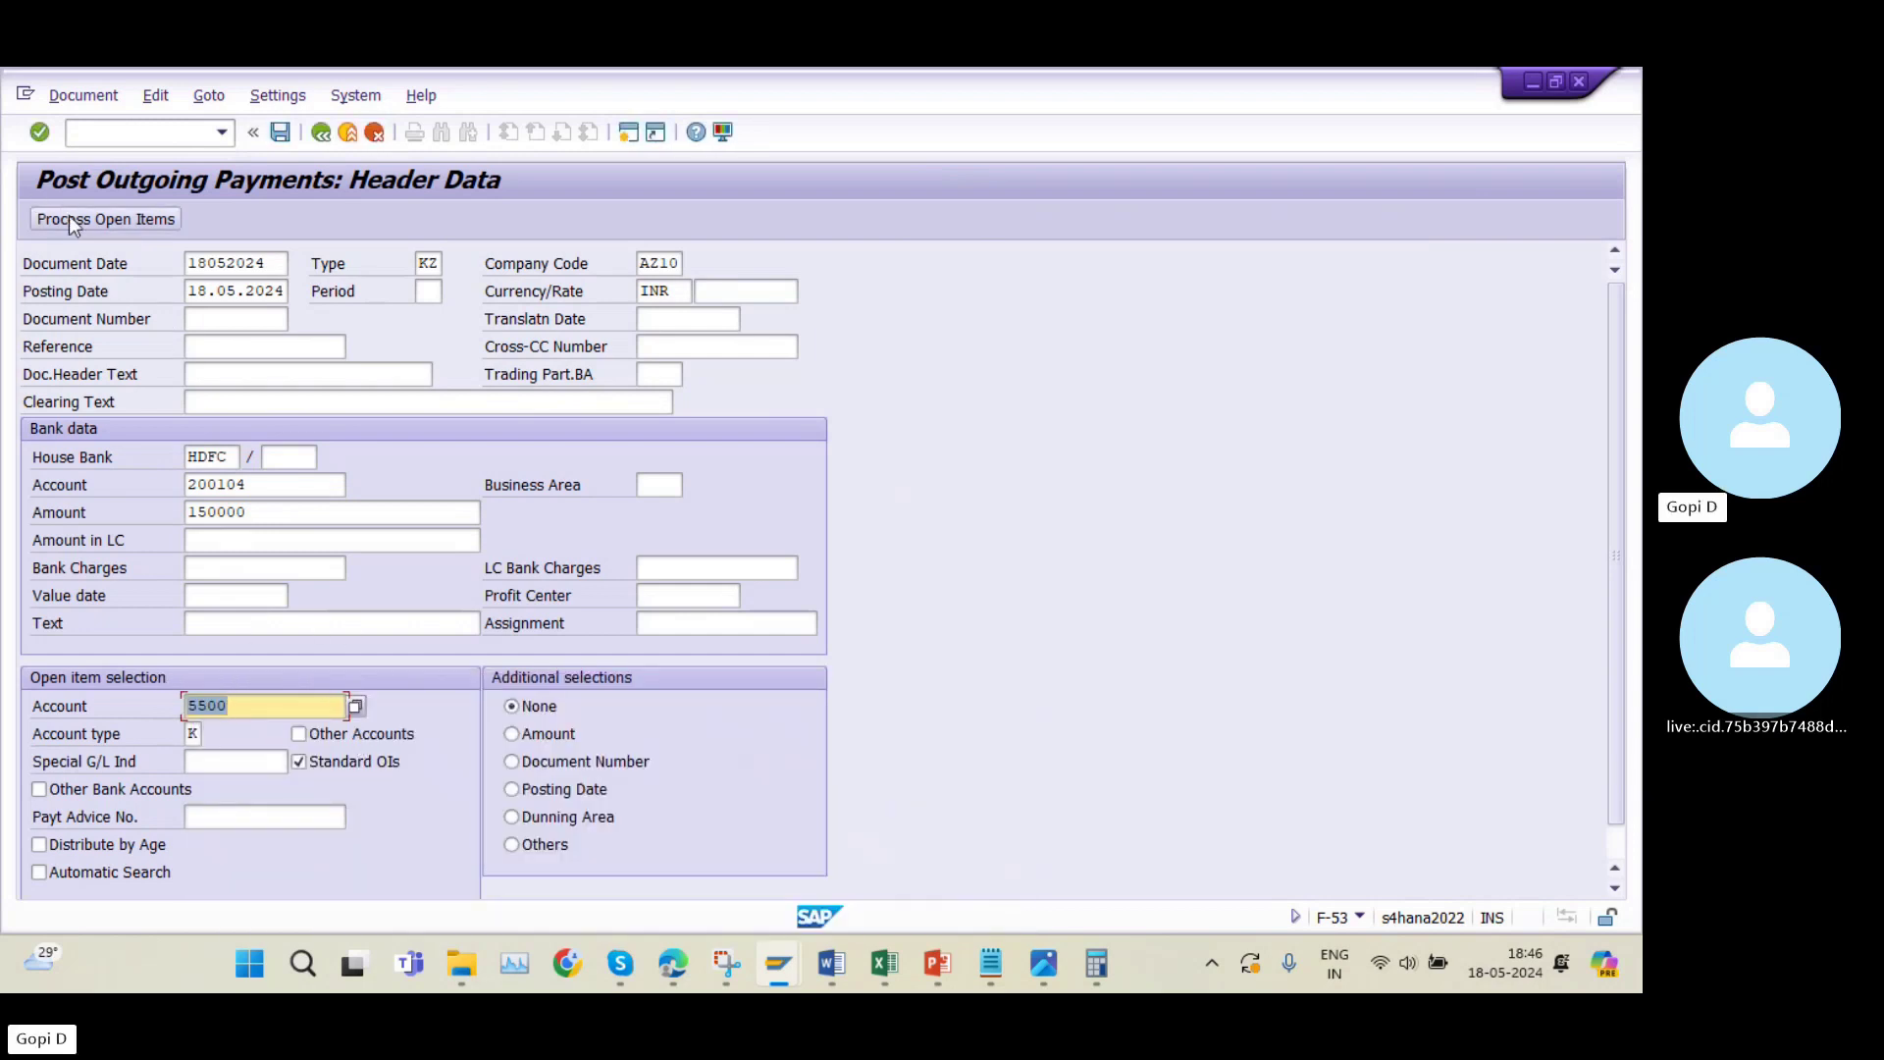
click(215, 595)
click(227, 619)
click(226, 628)
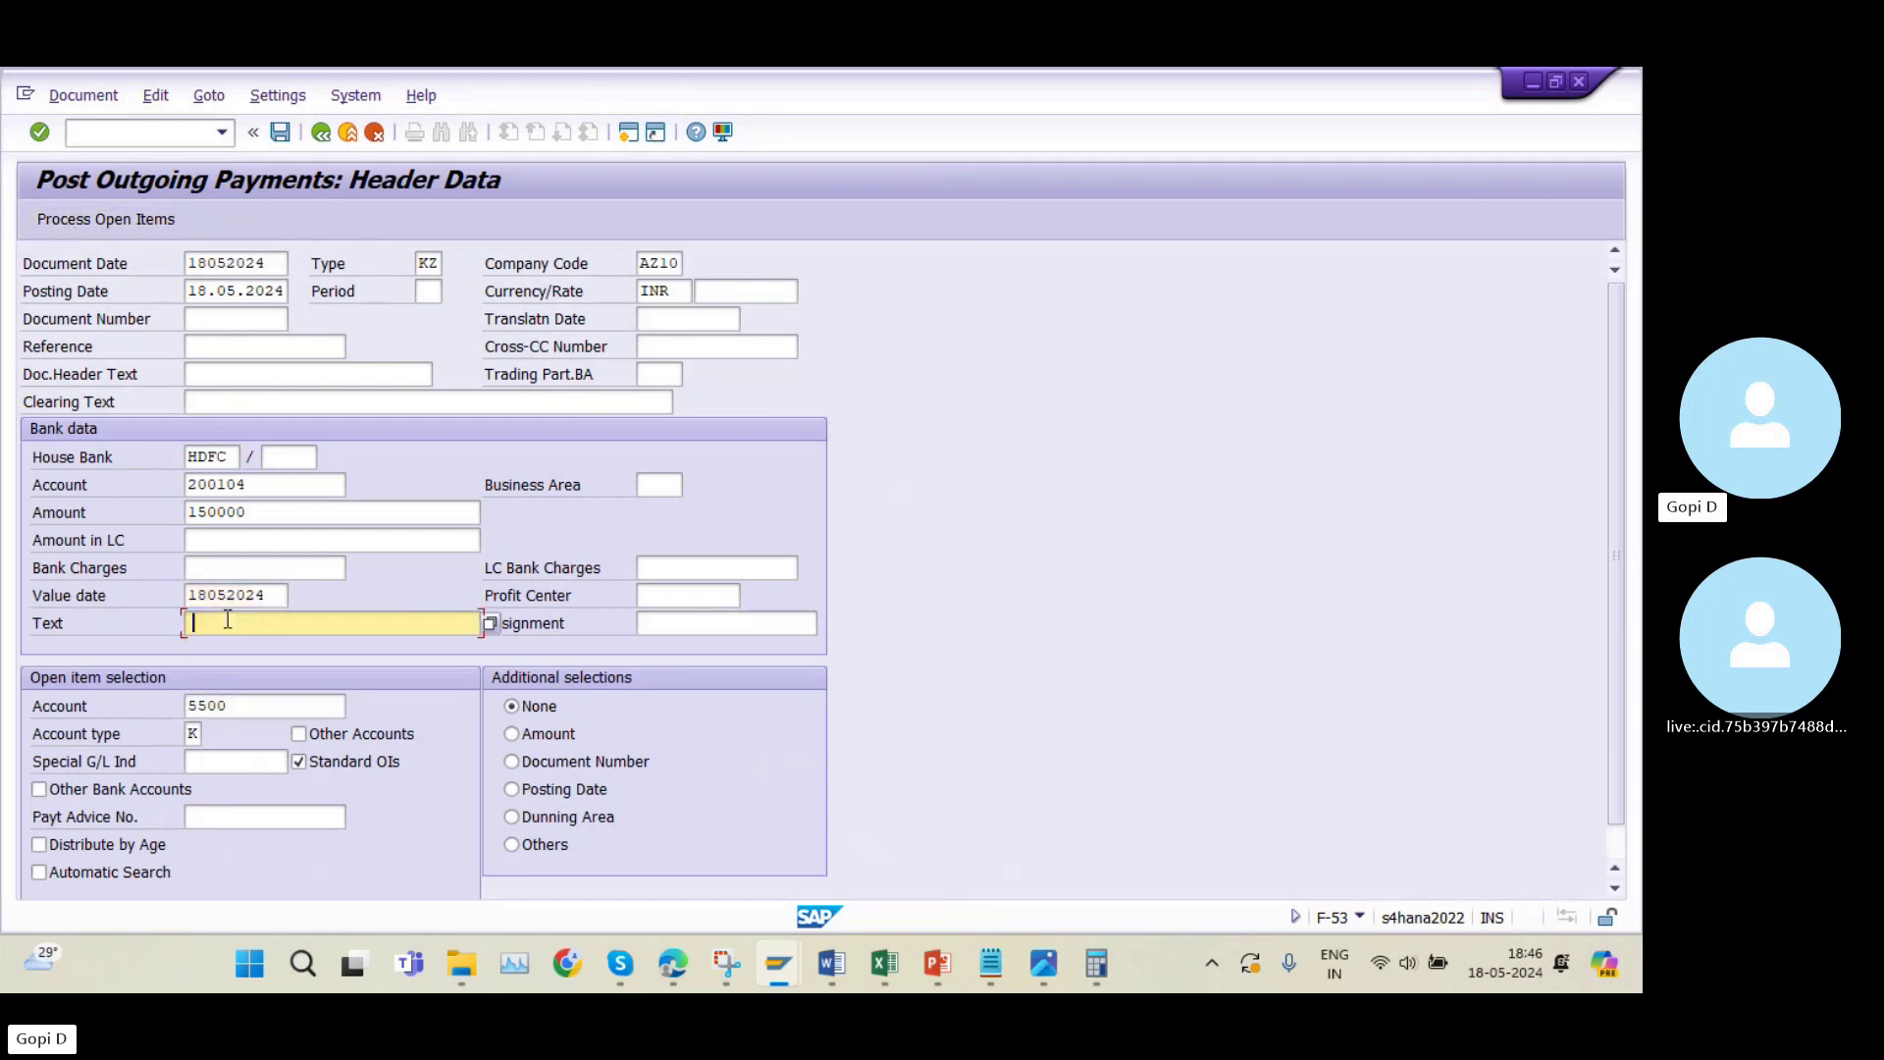
click(234, 643)
Assign open invoice 3002 to the payment and post it as document 1902.
click(114, 226)
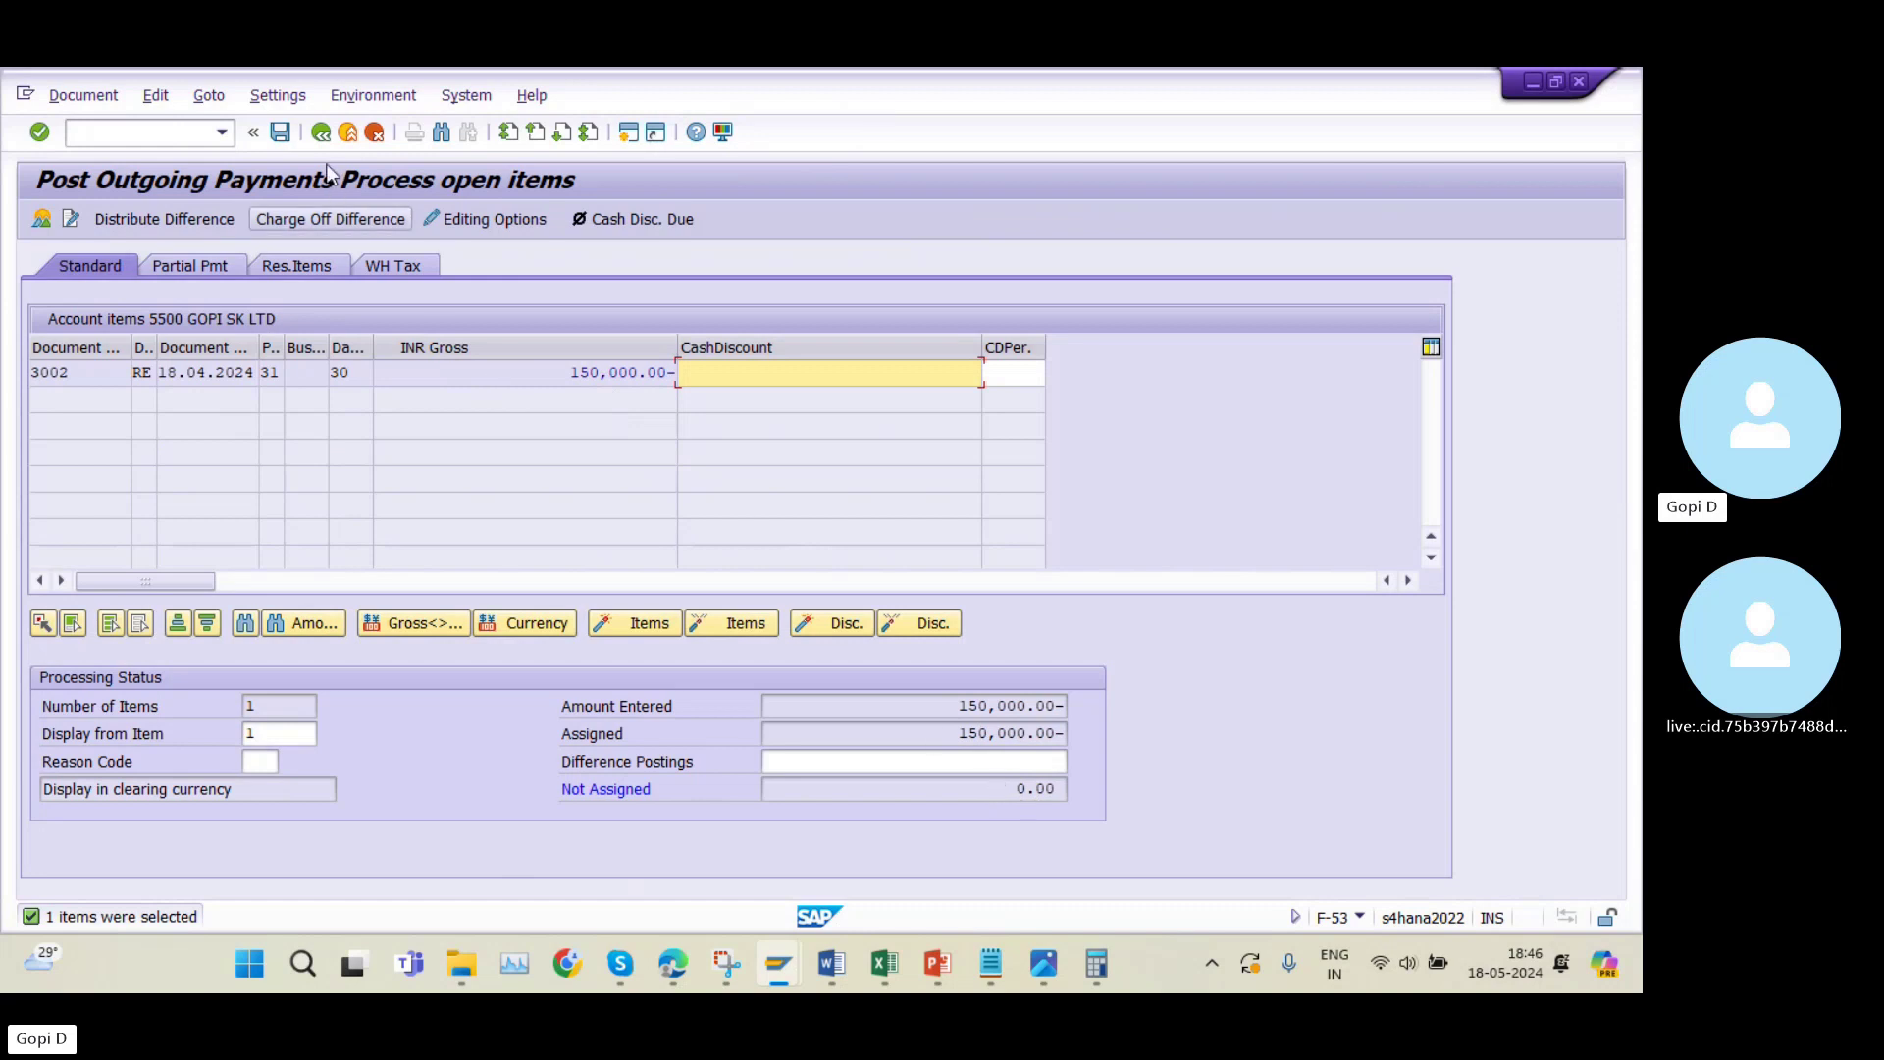
click(280, 133)
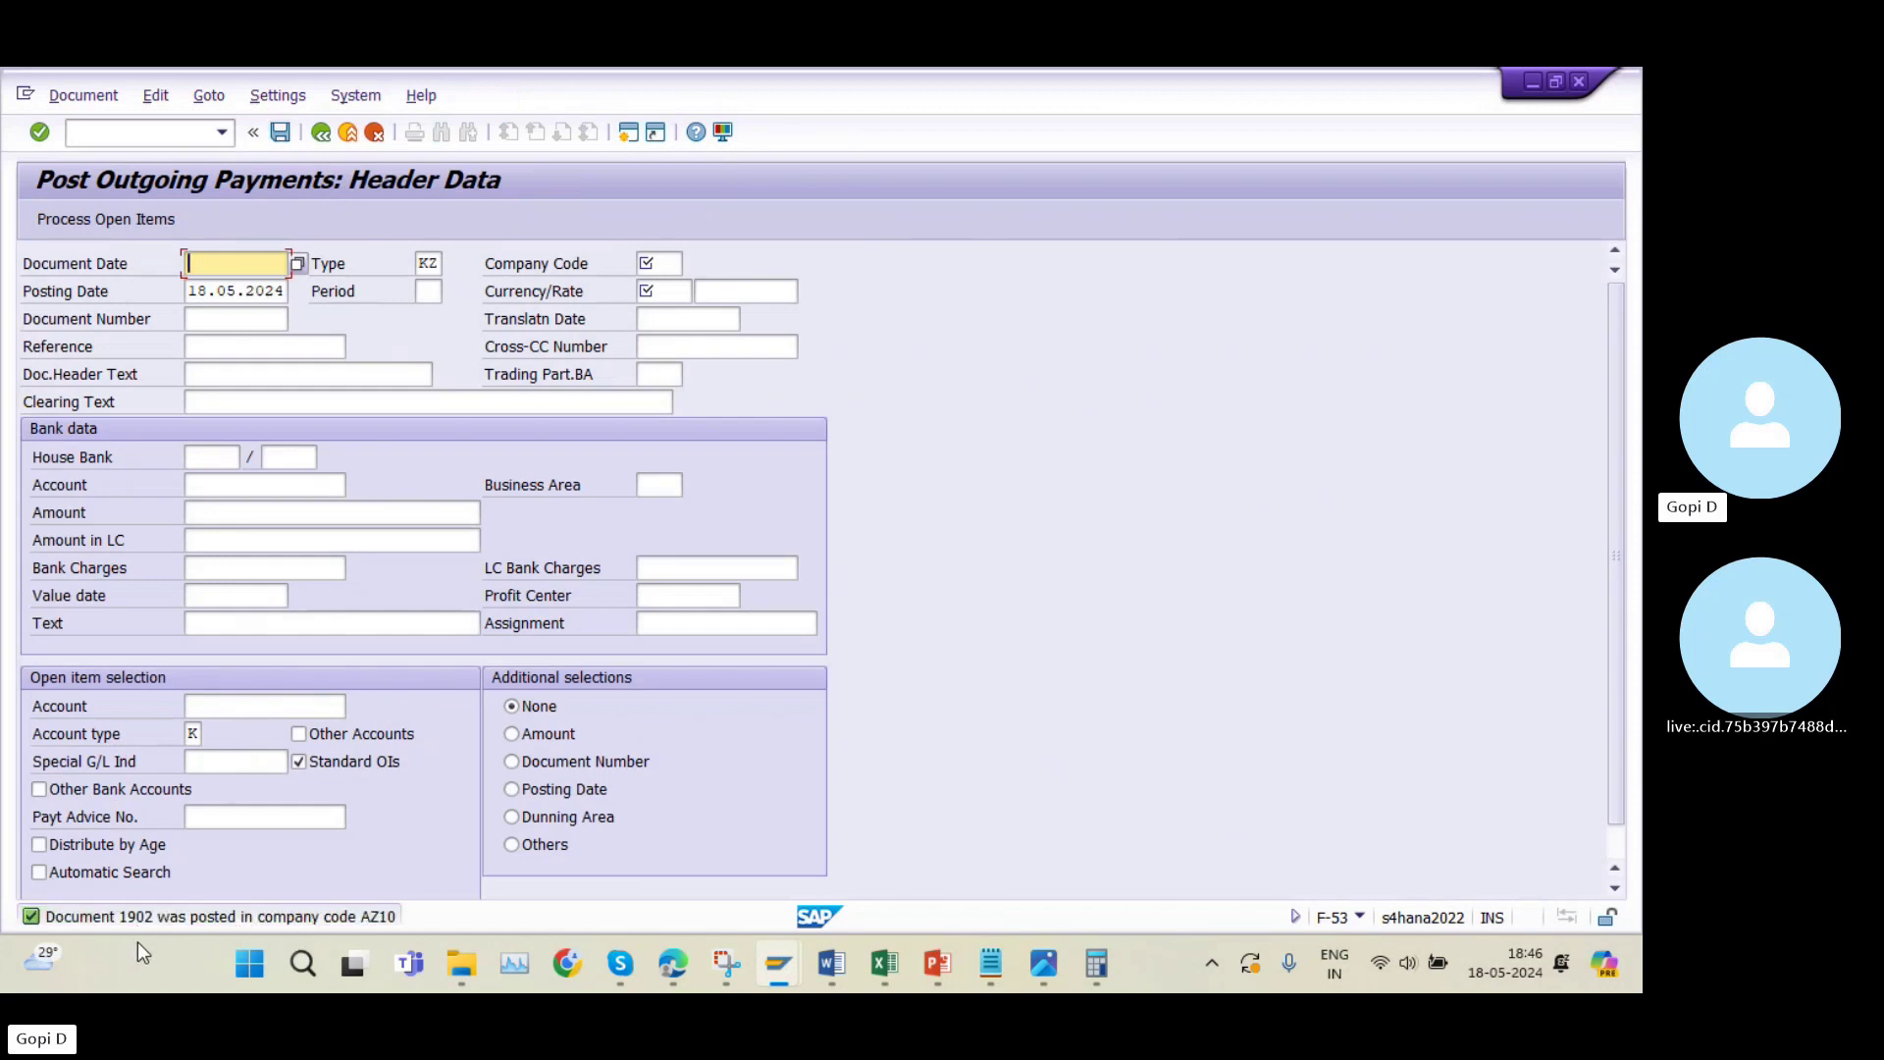
Refresh the FBL1N supplier line item list to show 1902 and 3002 cleared.
mouse_move(769, 971)
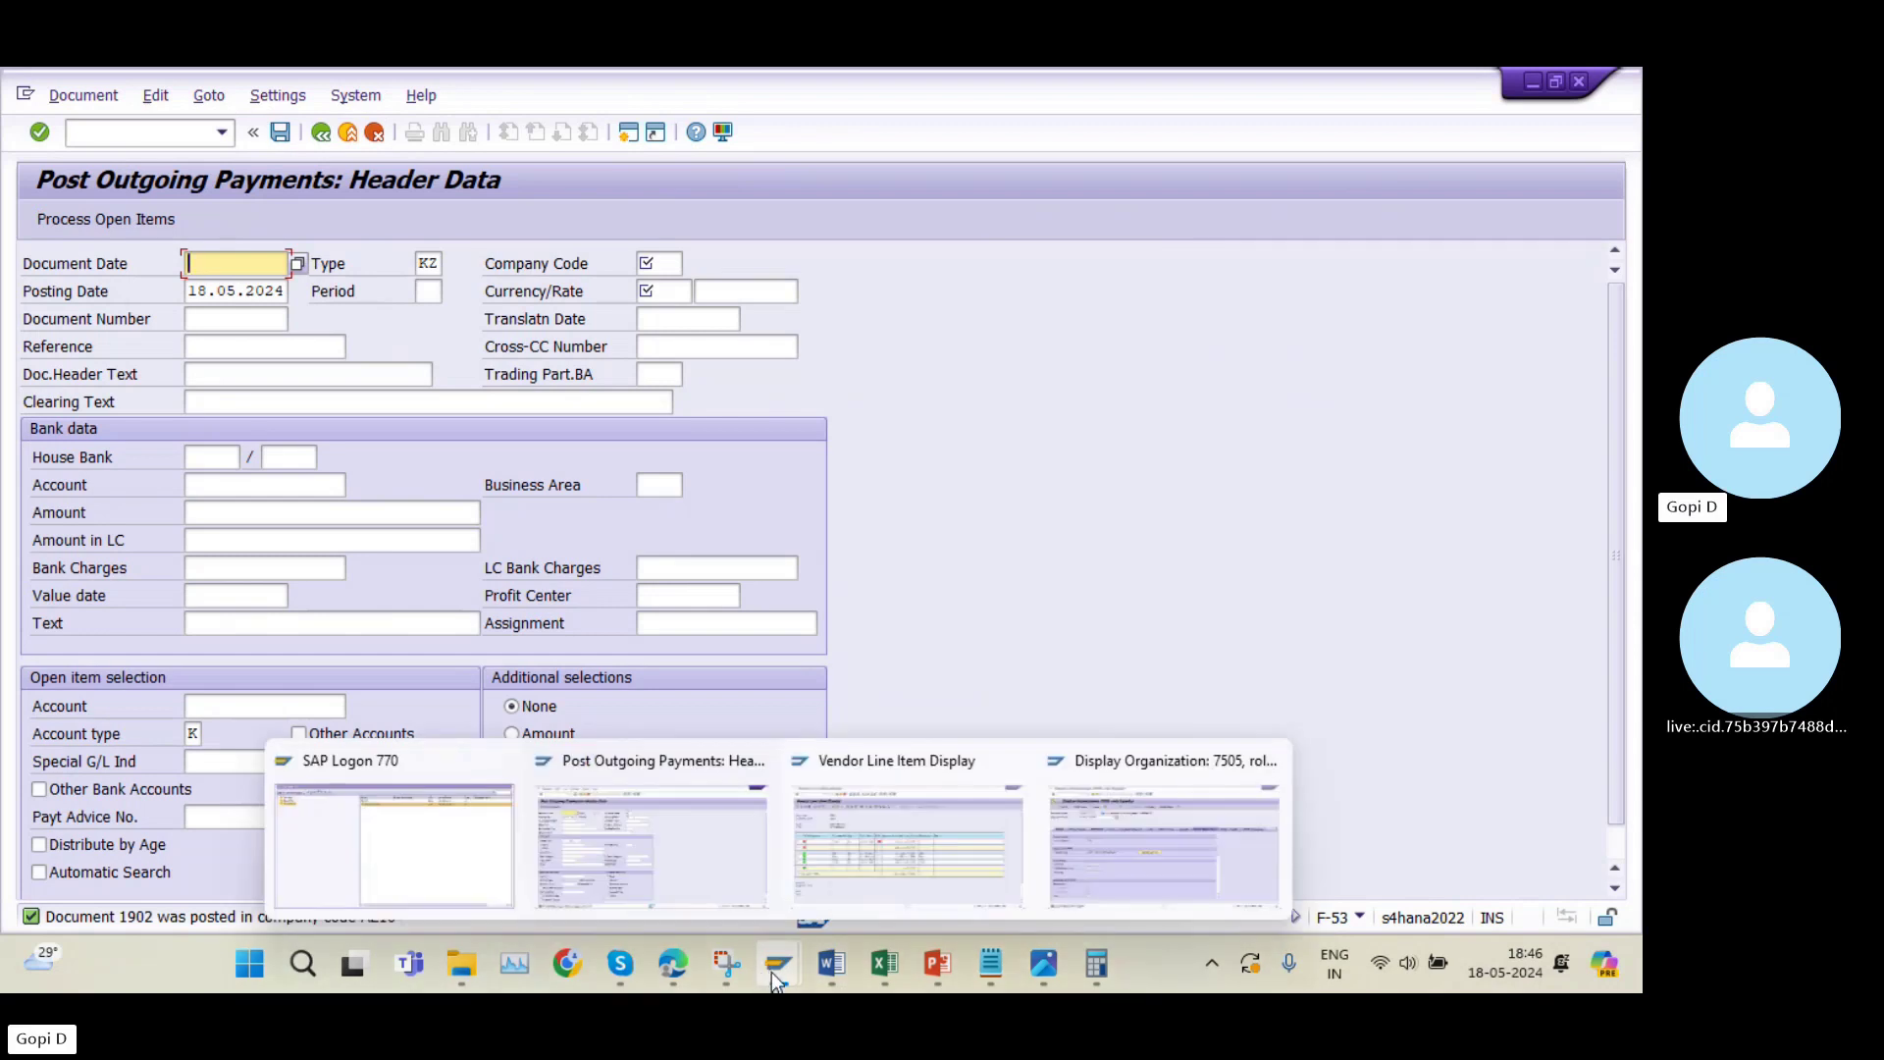
click(852, 834)
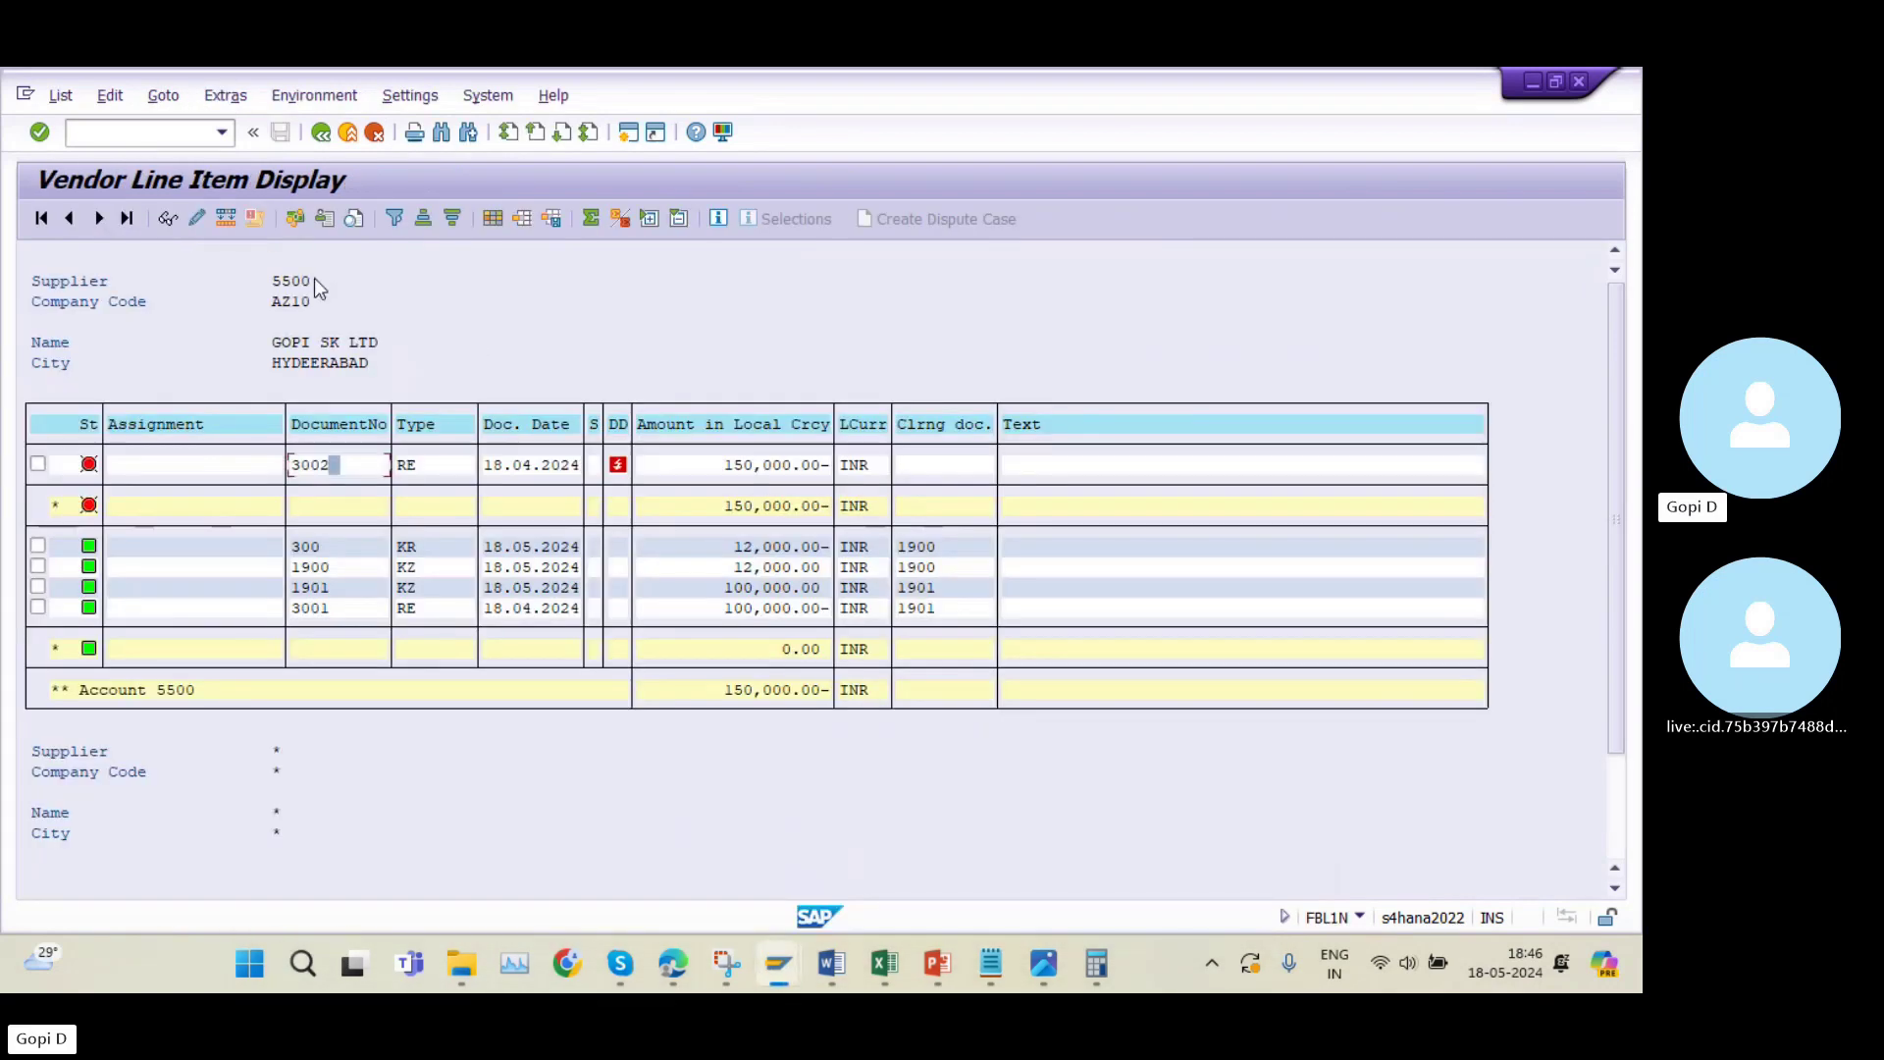
click(60, 95)
click(87, 154)
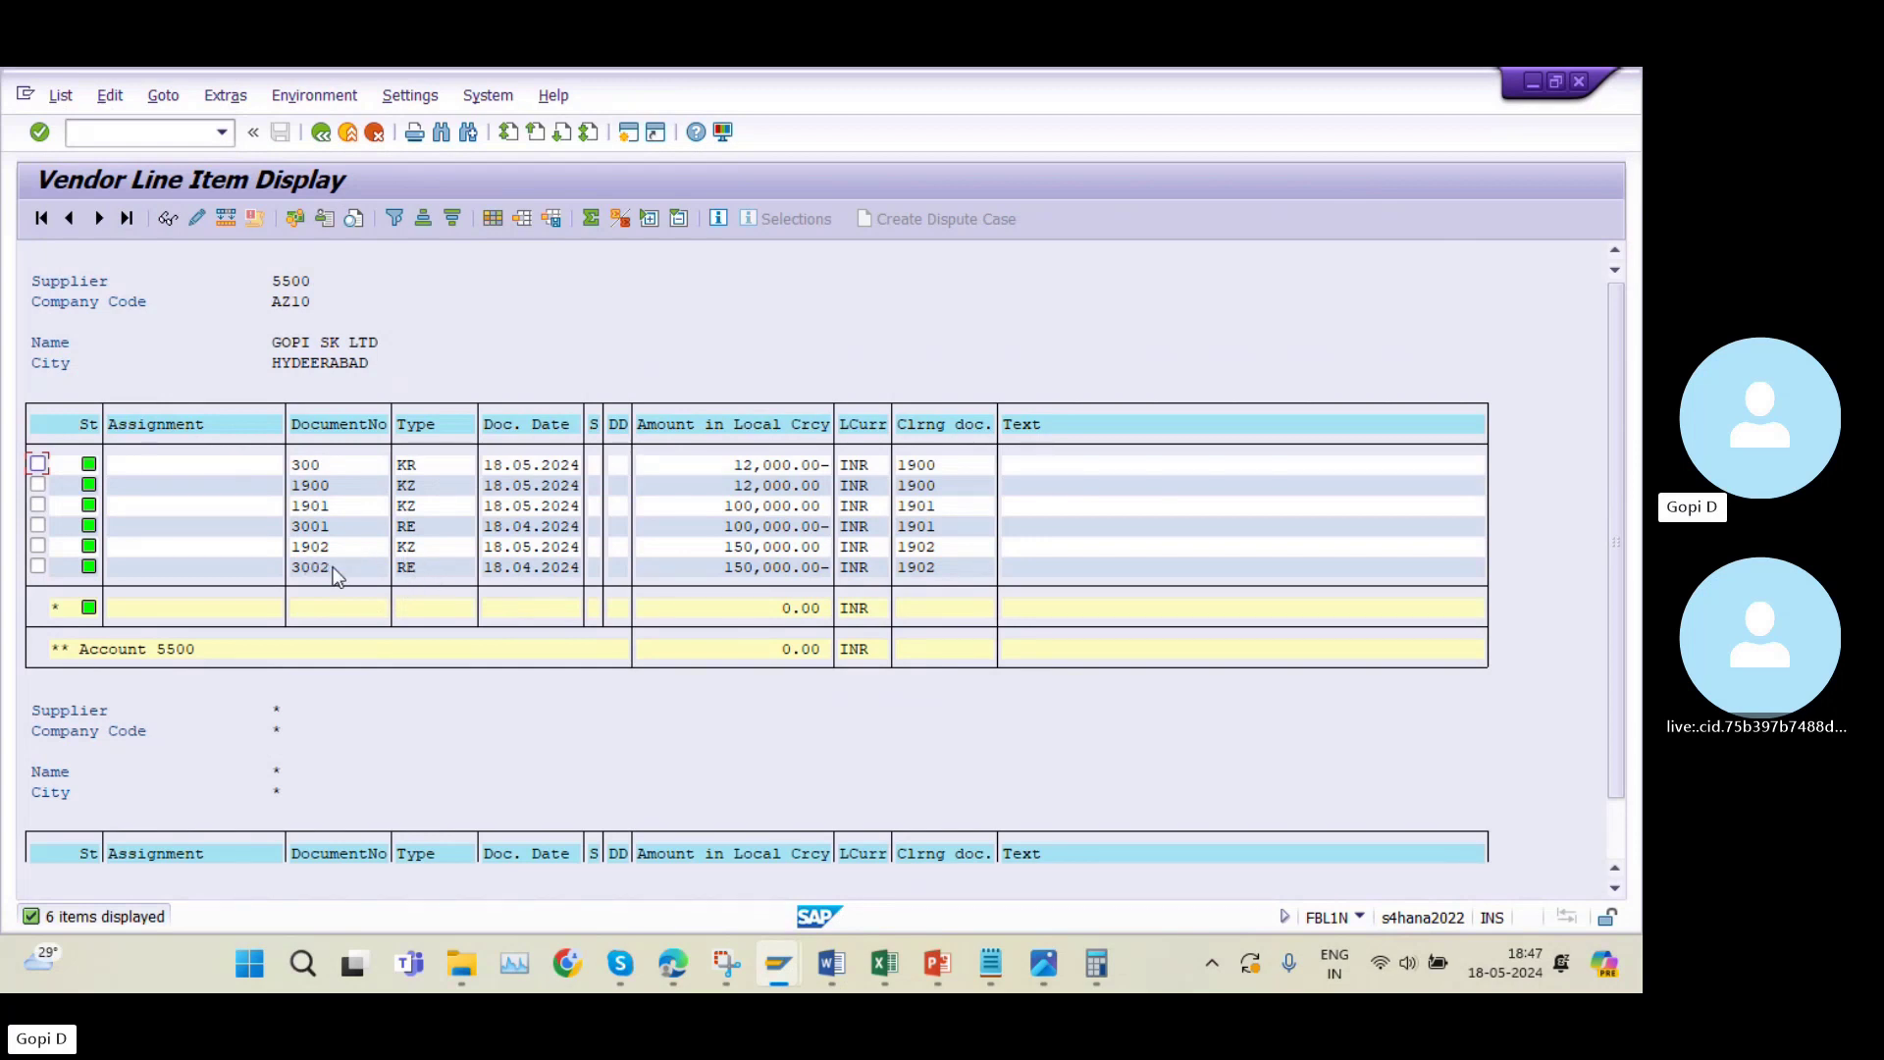
Open payment document 1902's clearing details, then back out to SAP Easy Access.
mouse_move(780, 954)
click(693, 868)
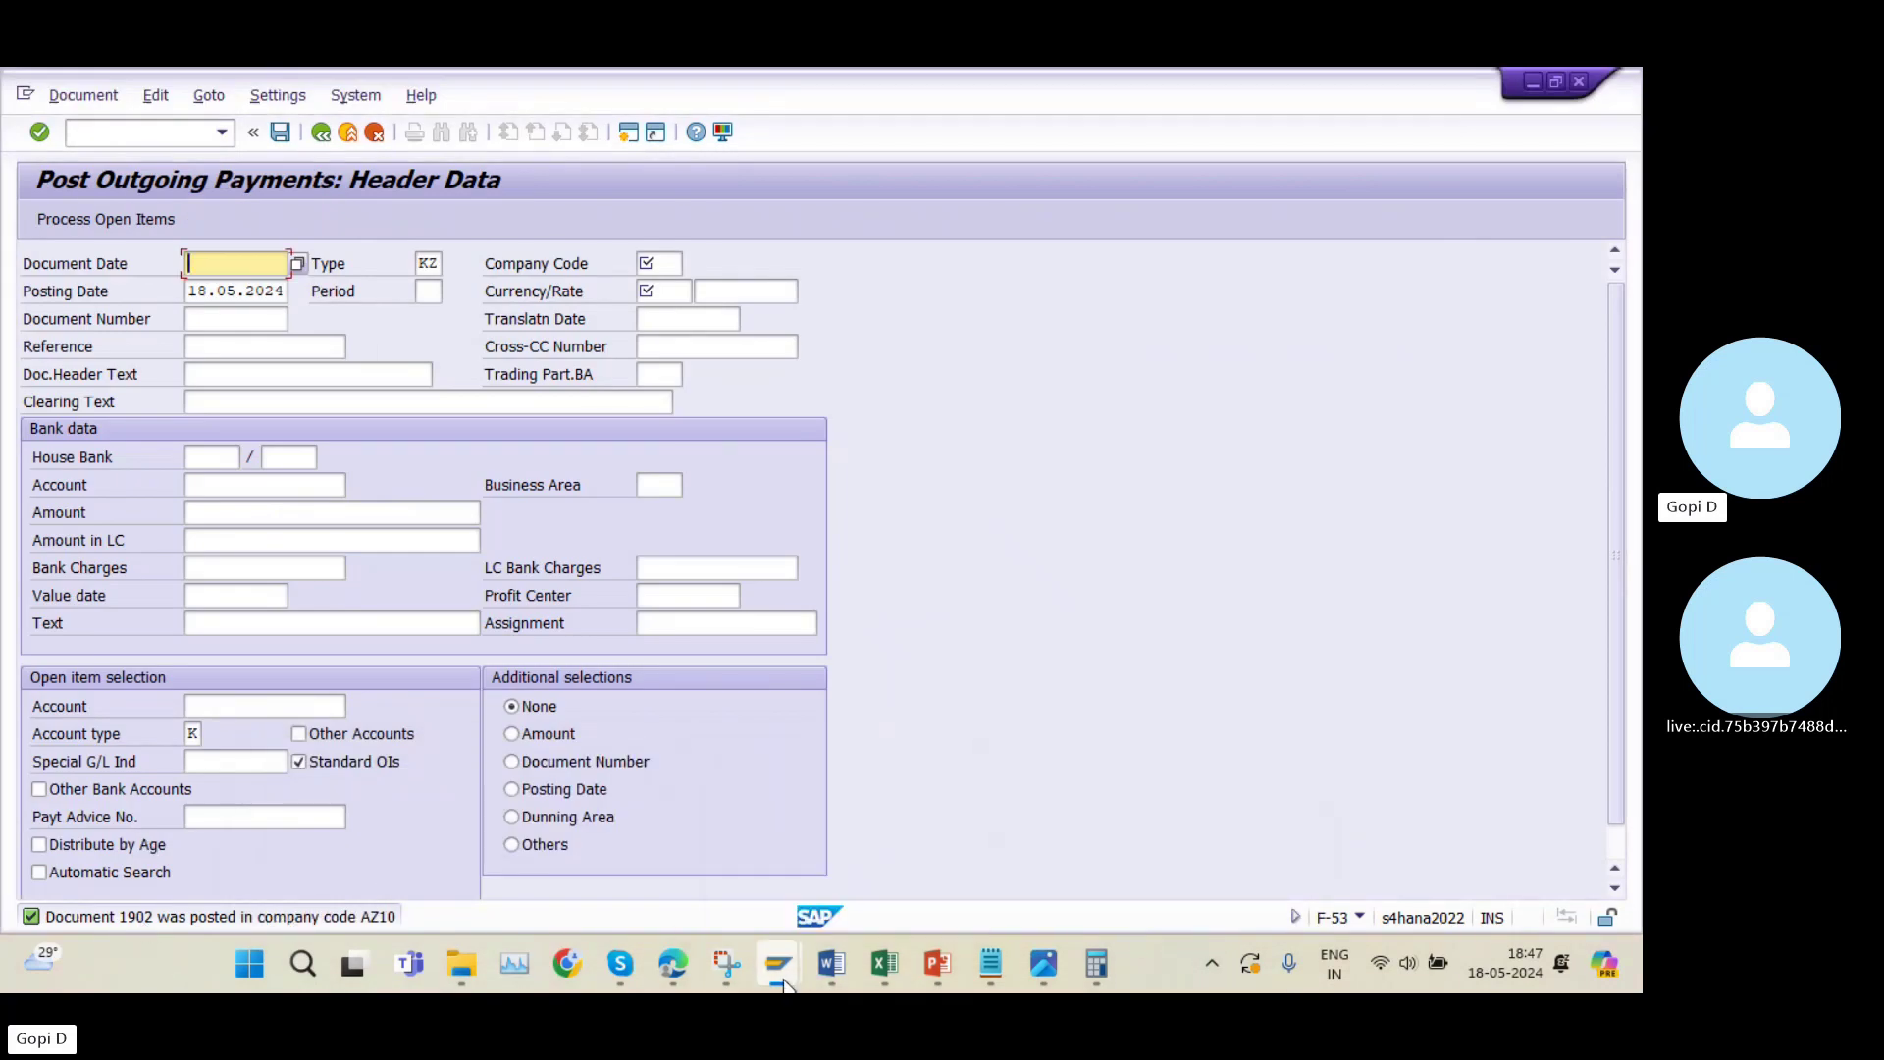
mouse_move(782, 981)
click(954, 821)
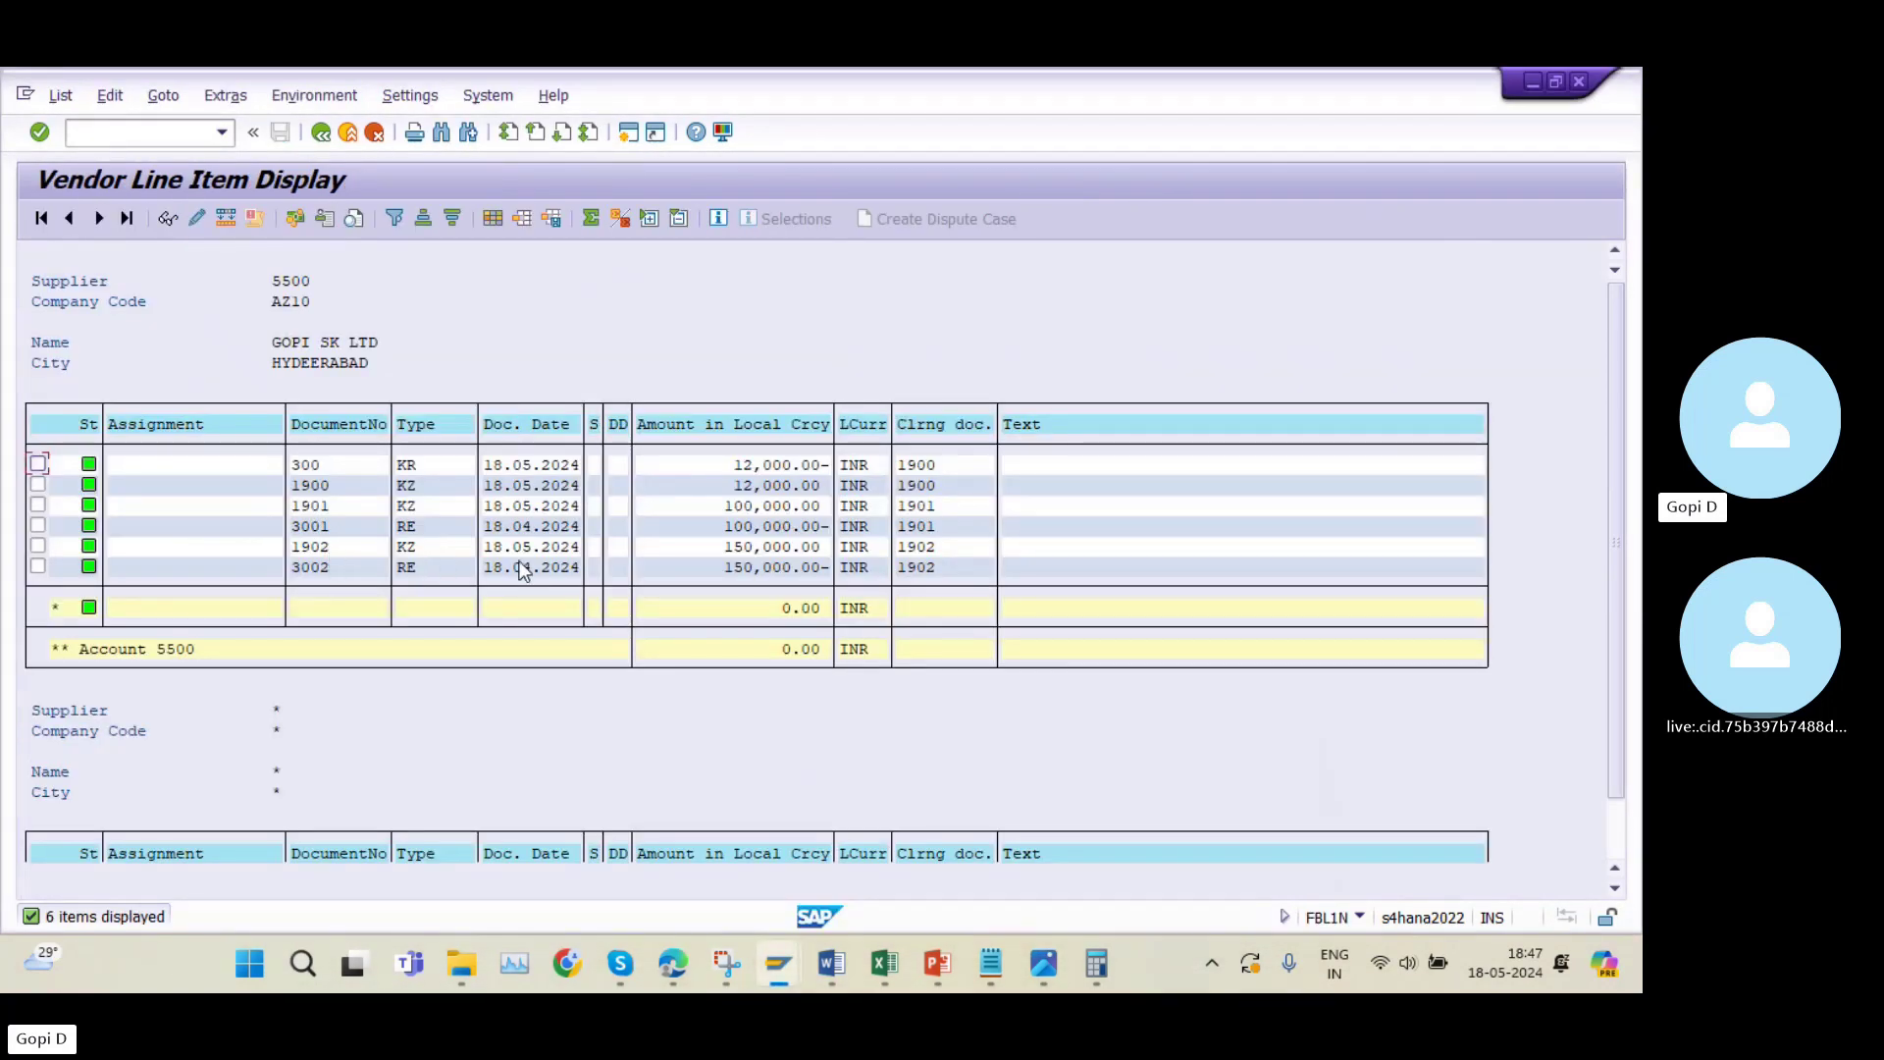
double_click(416, 546)
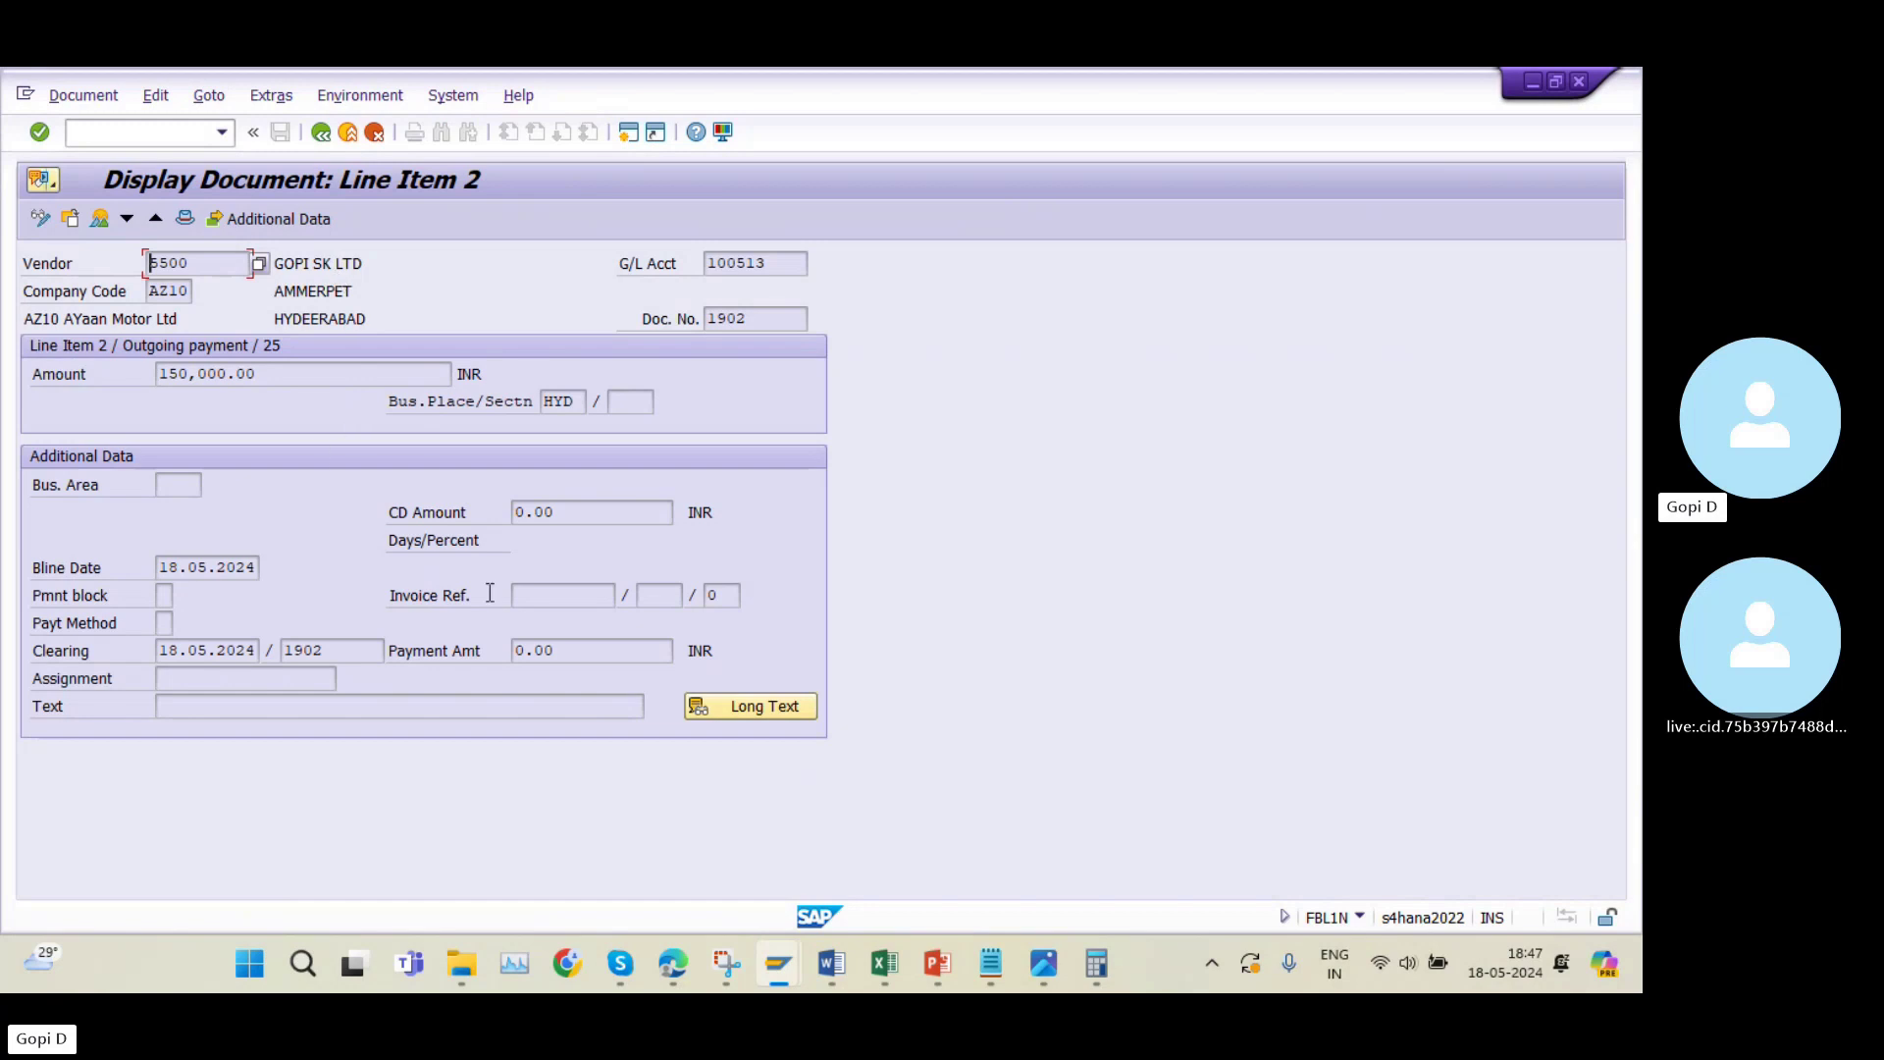
click(321, 132)
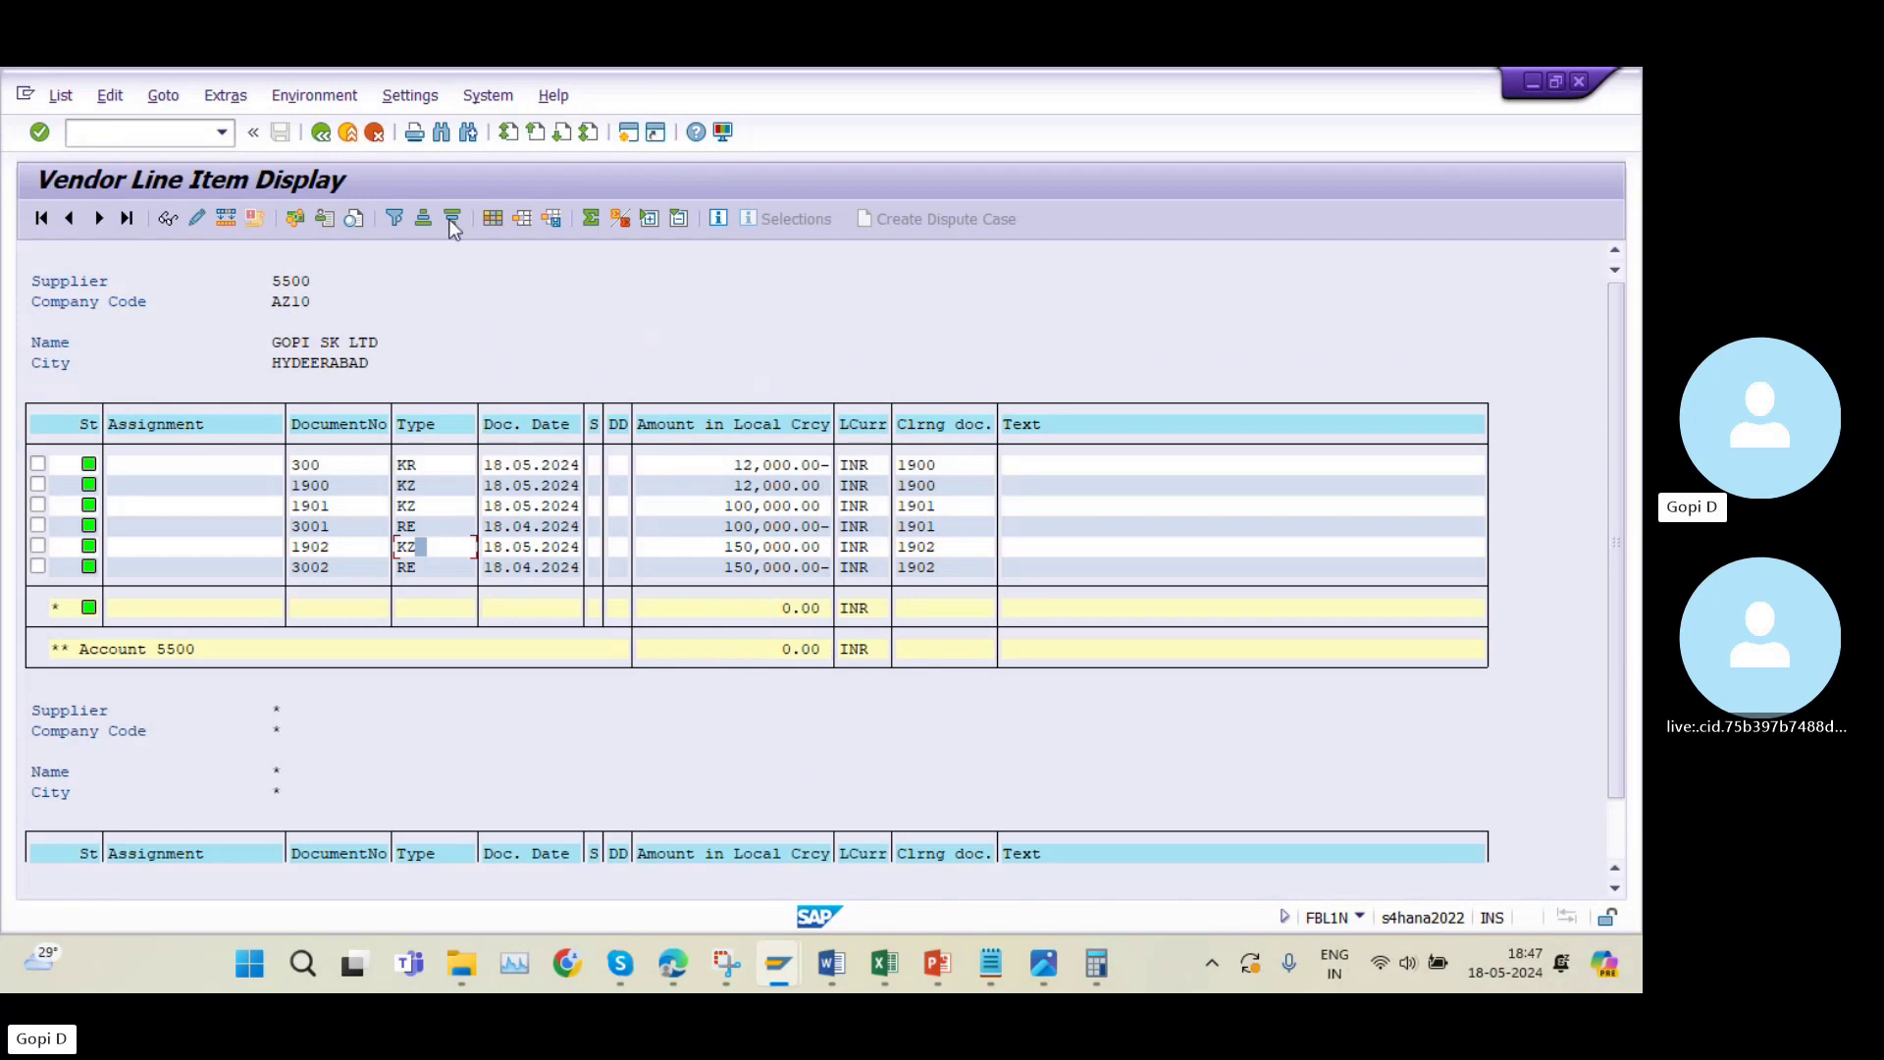
click(321, 132)
click(320, 132)
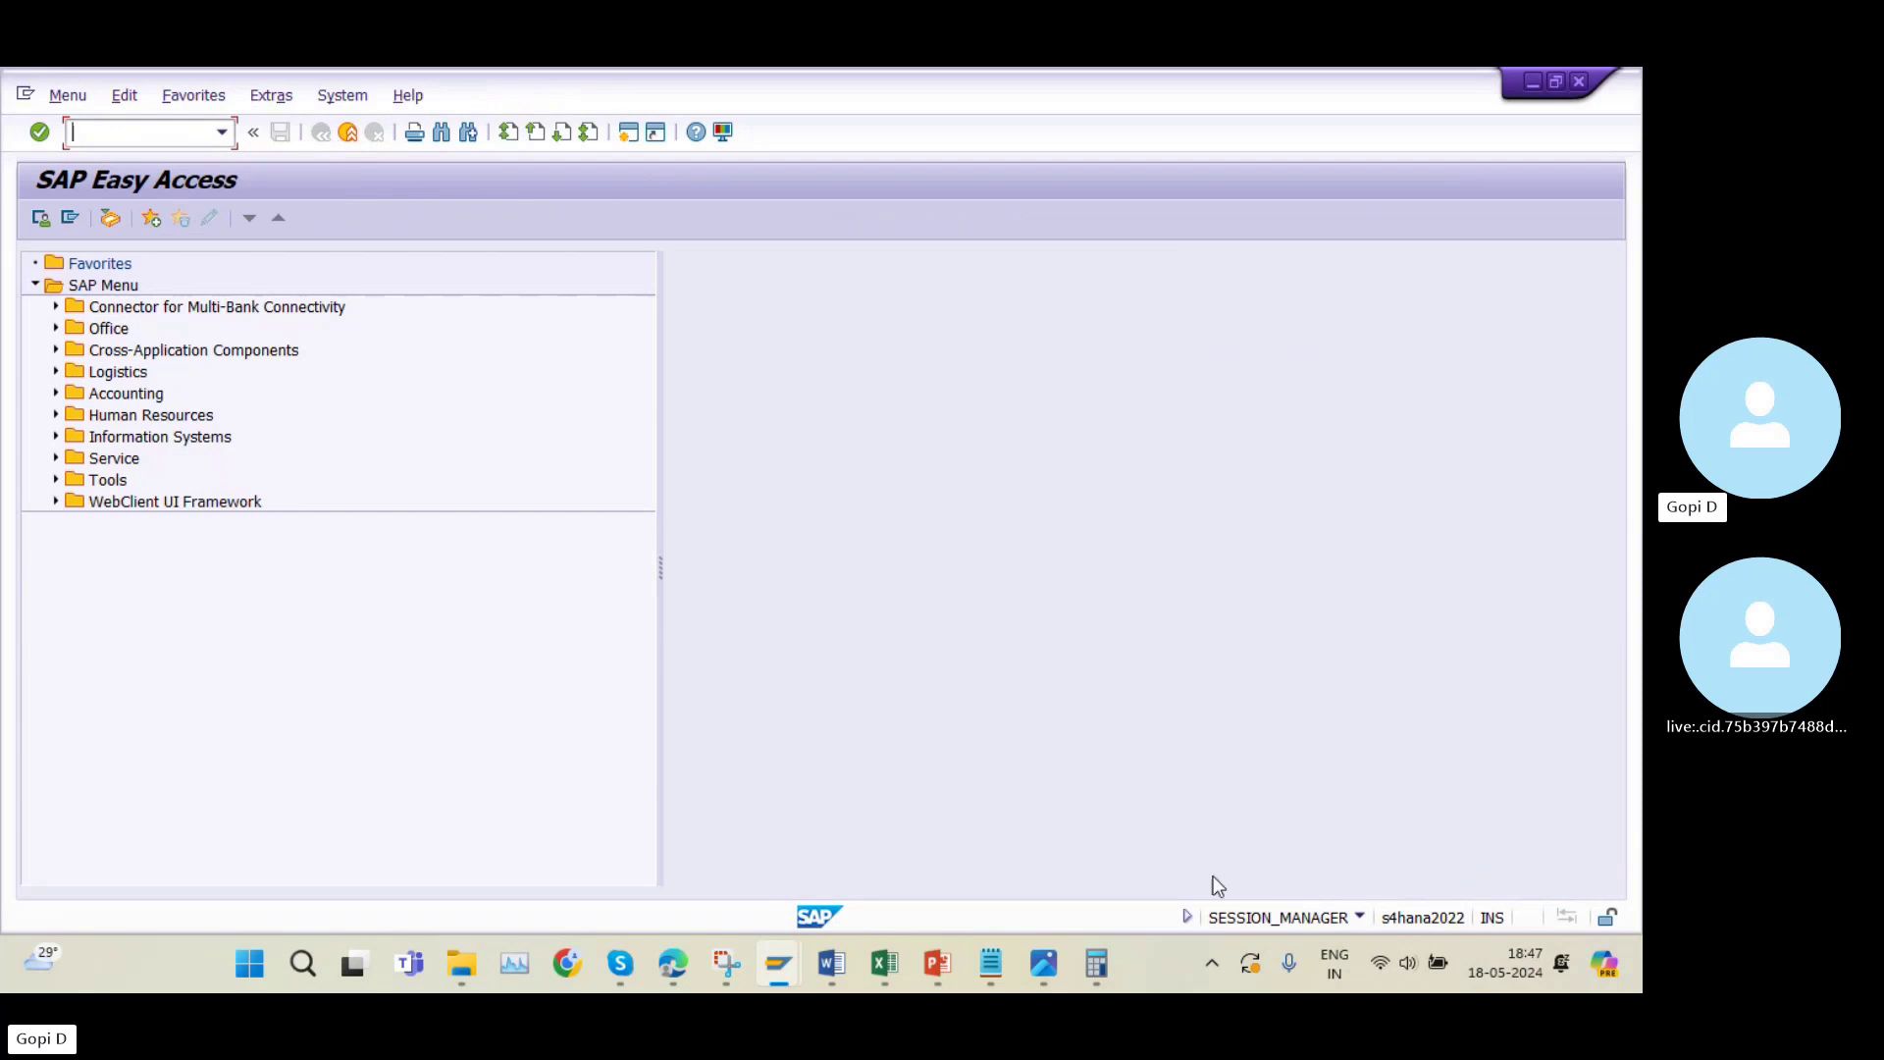
Enter payment document number 1902 in cell C10 of the FI SD FI MM tracker.
click(888, 962)
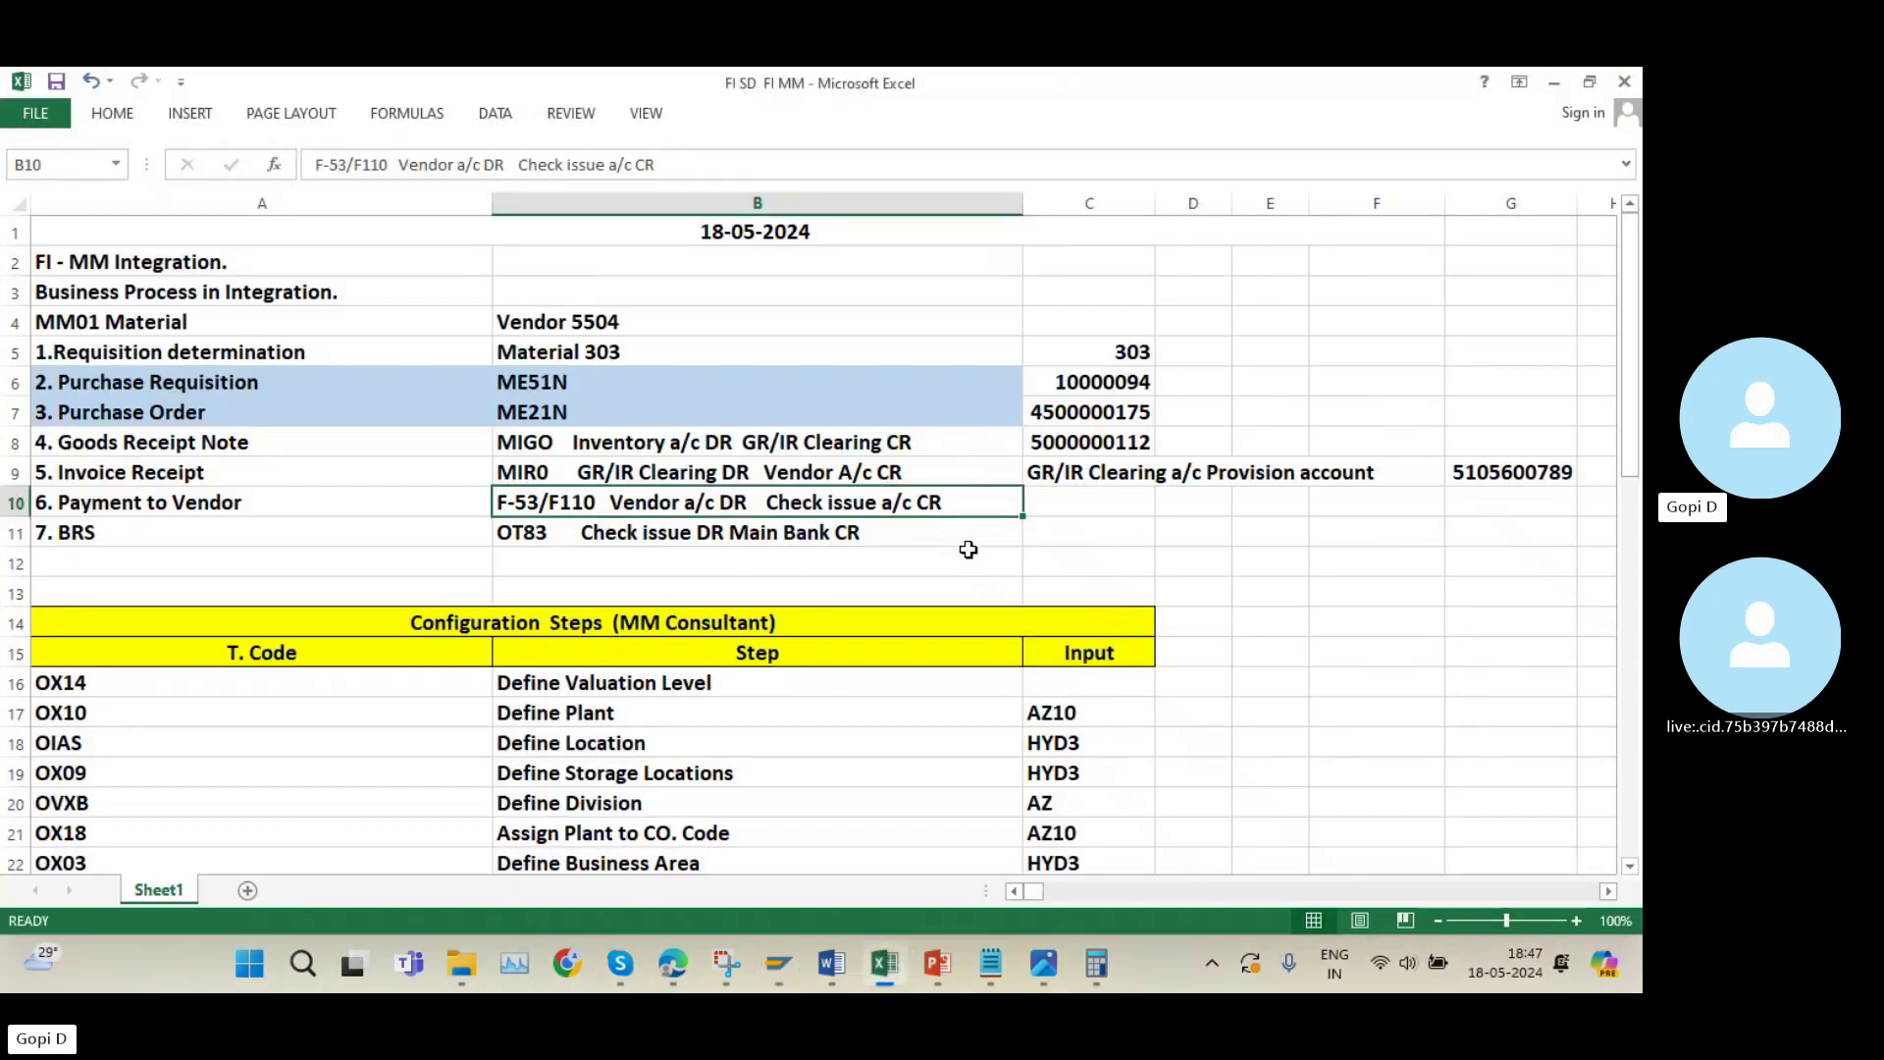
double_click(1076, 503)
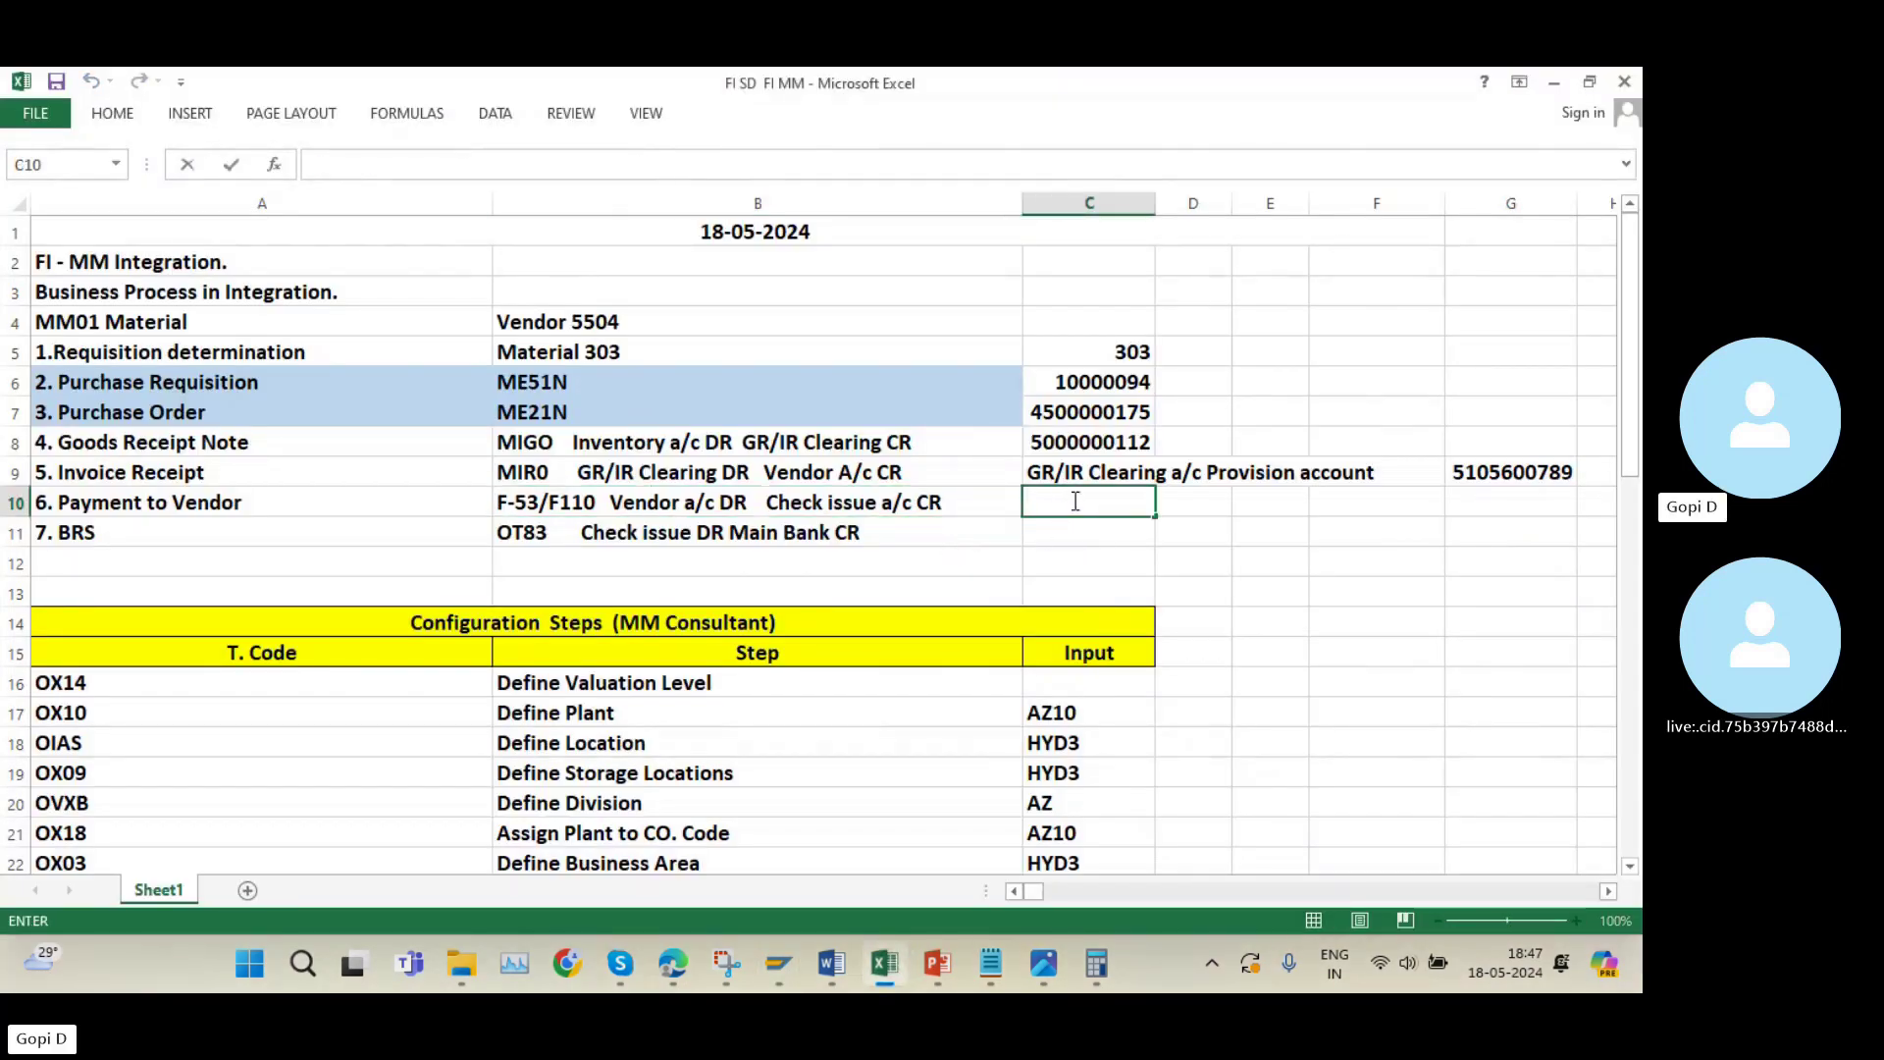
text(1902)
click(1104, 584)
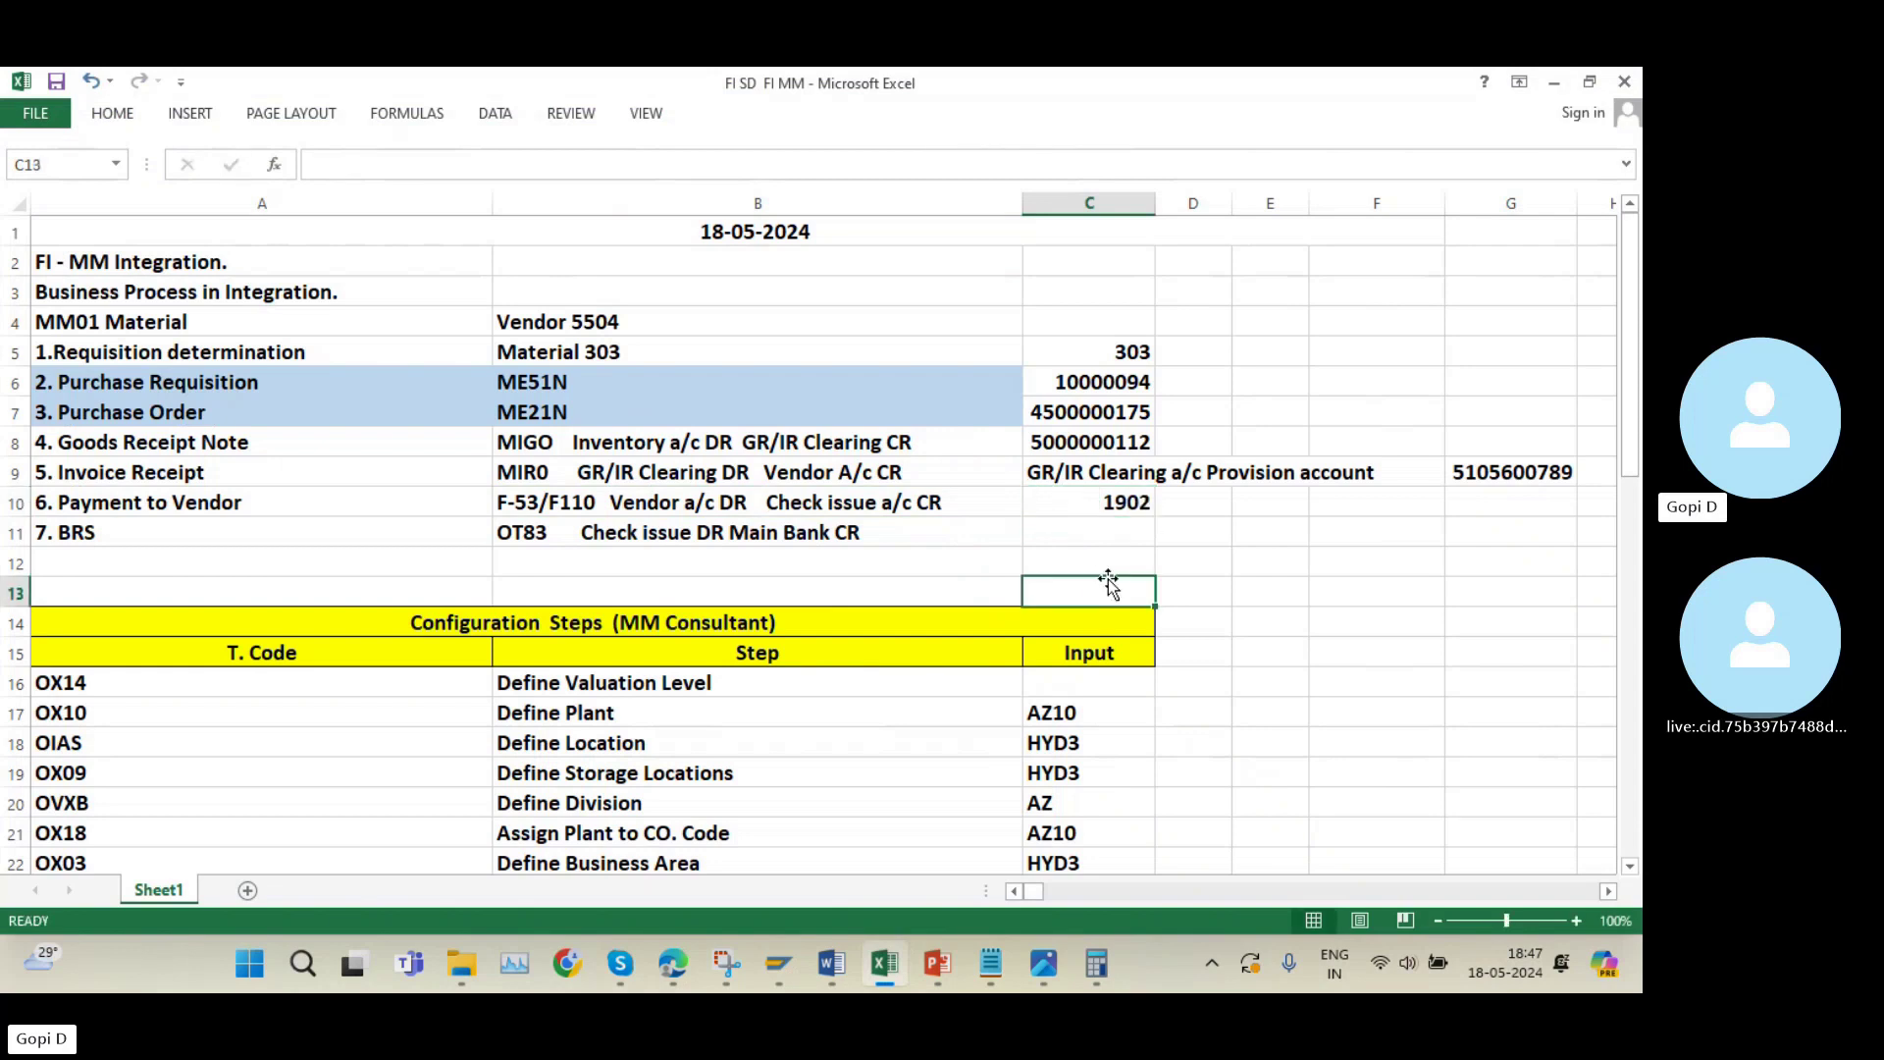
click(1554, 86)
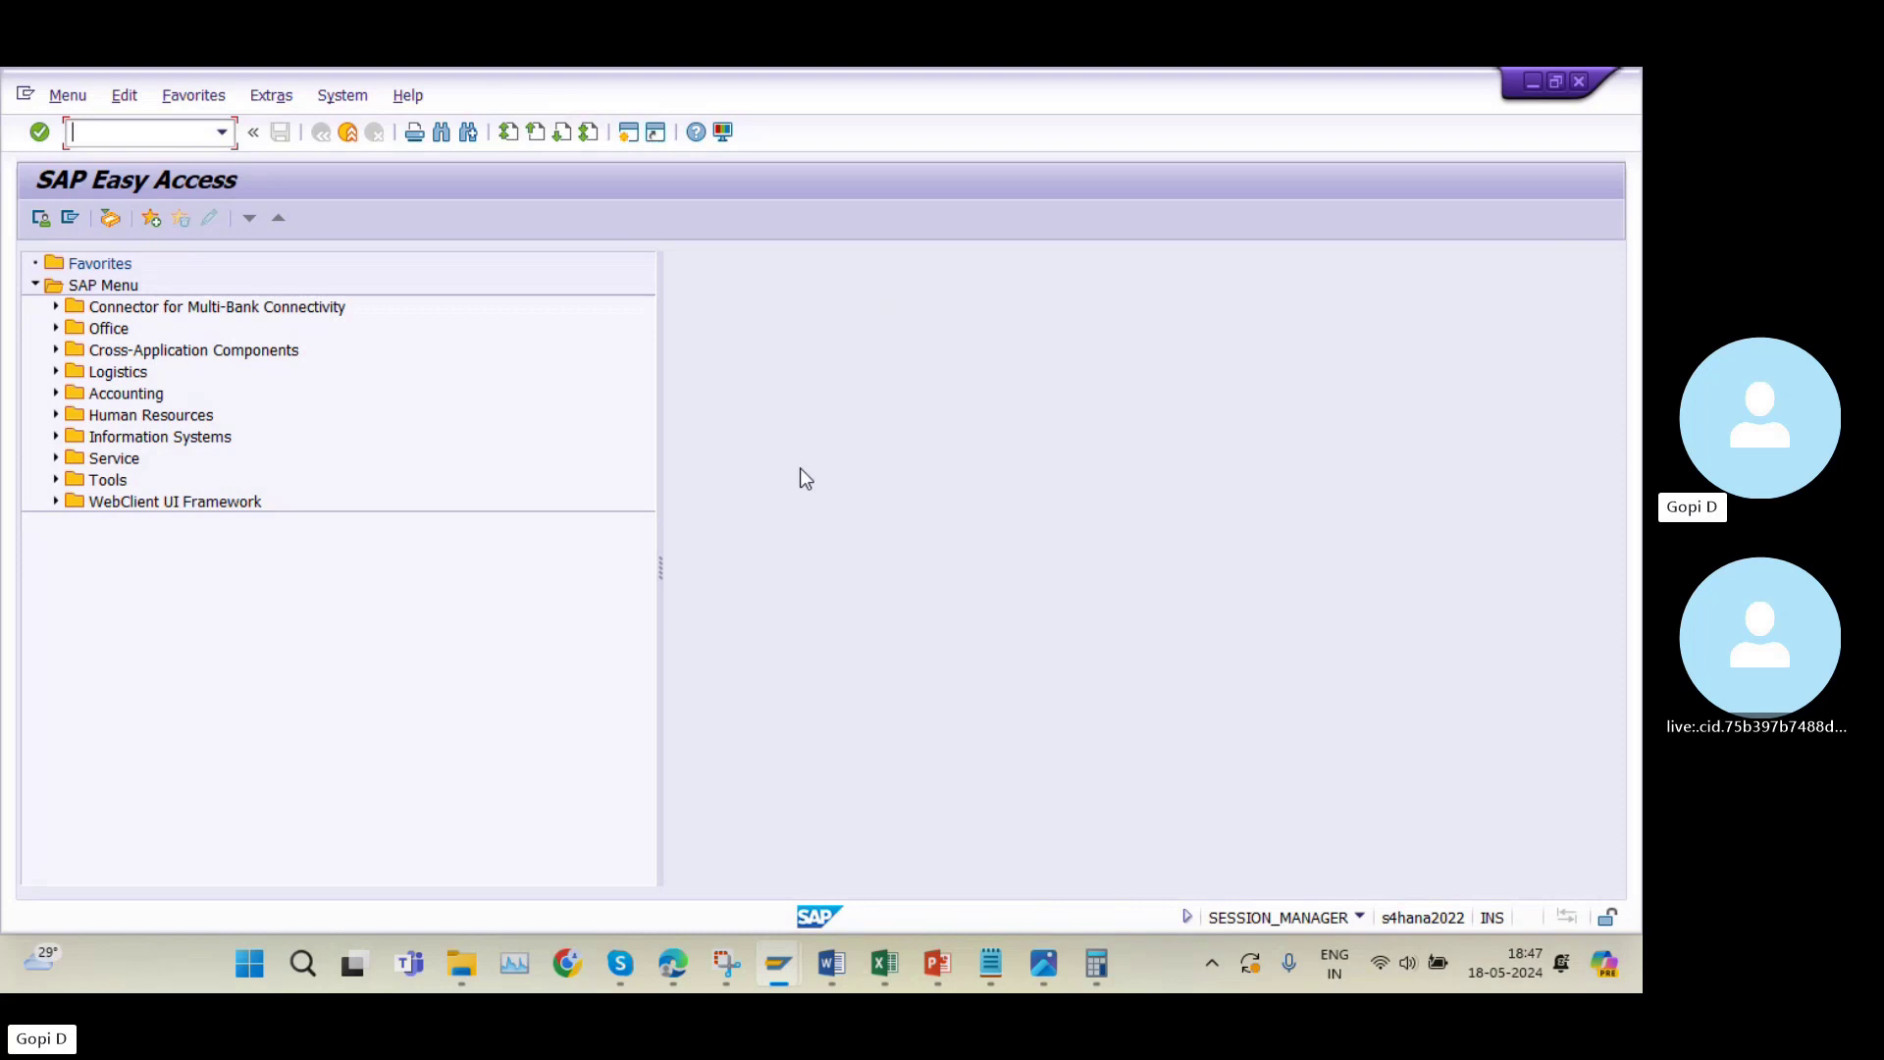
Select cell A11 for the BRS step, then return to SAP Easy Access.
click(883, 965)
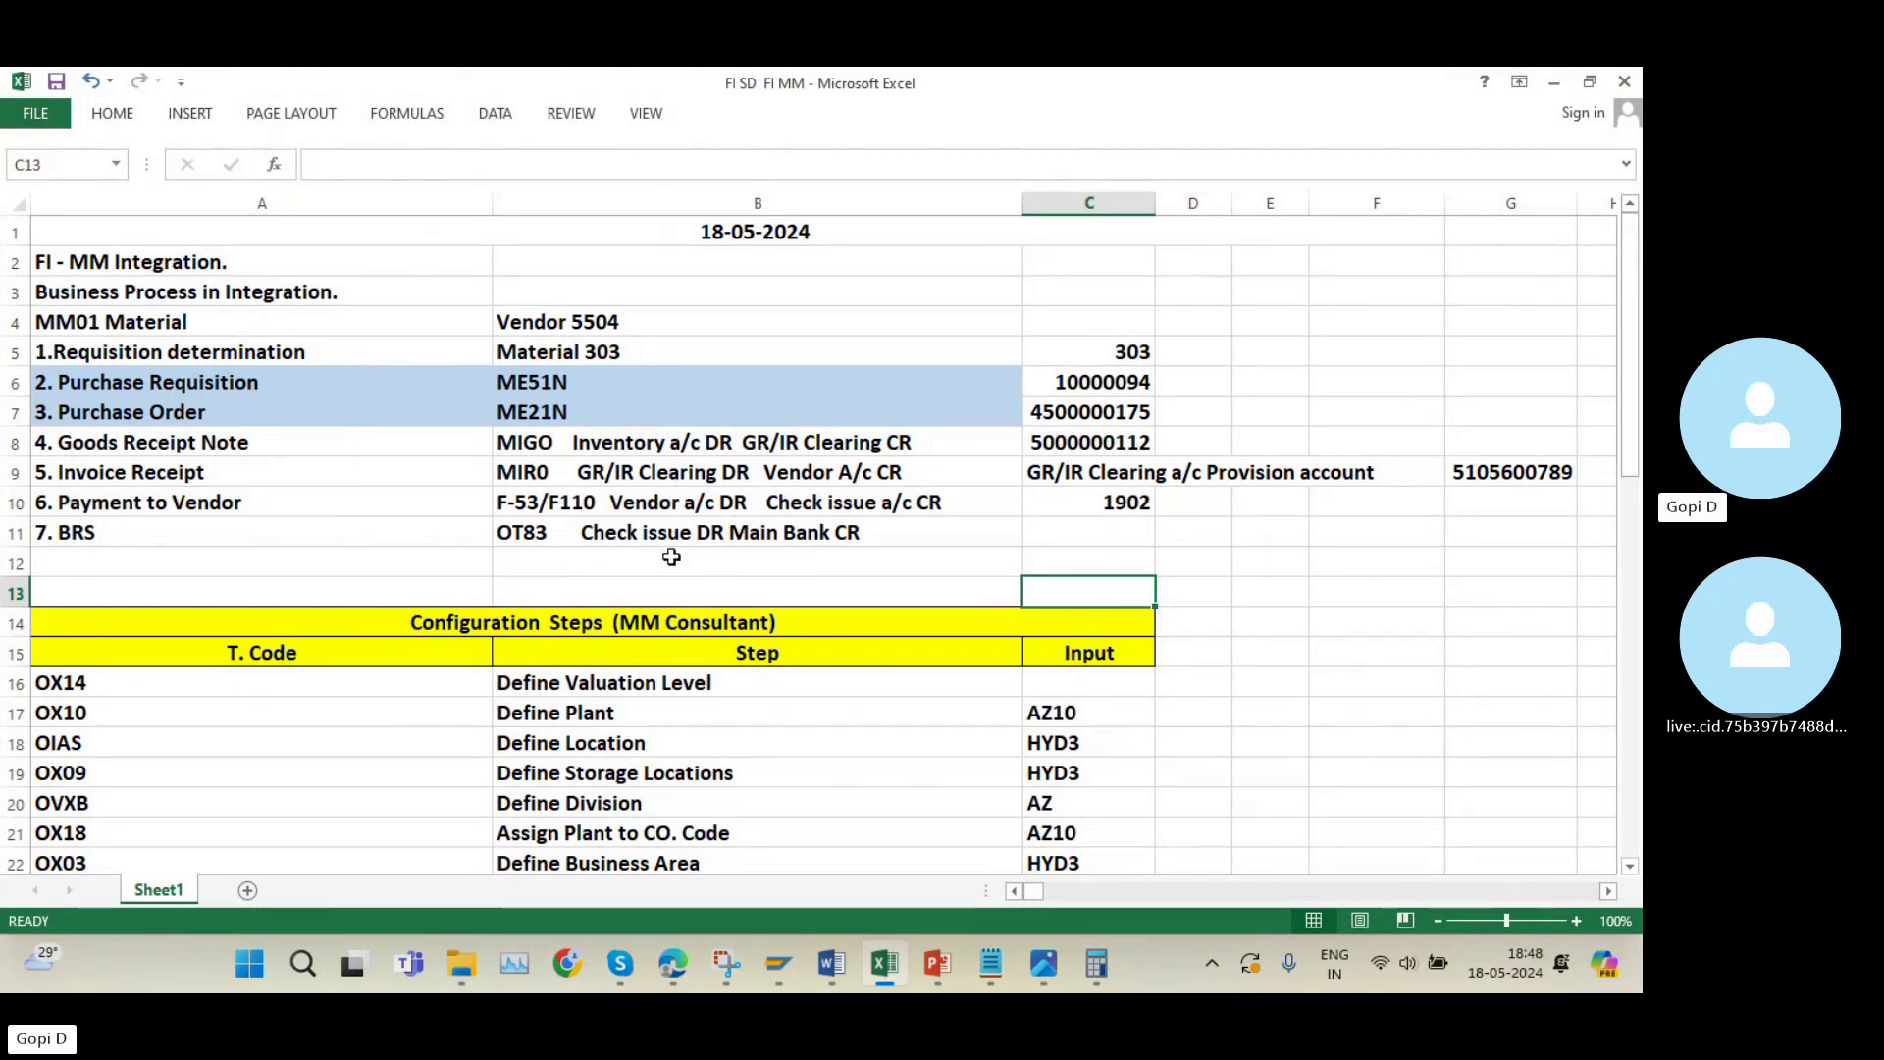
click(105, 538)
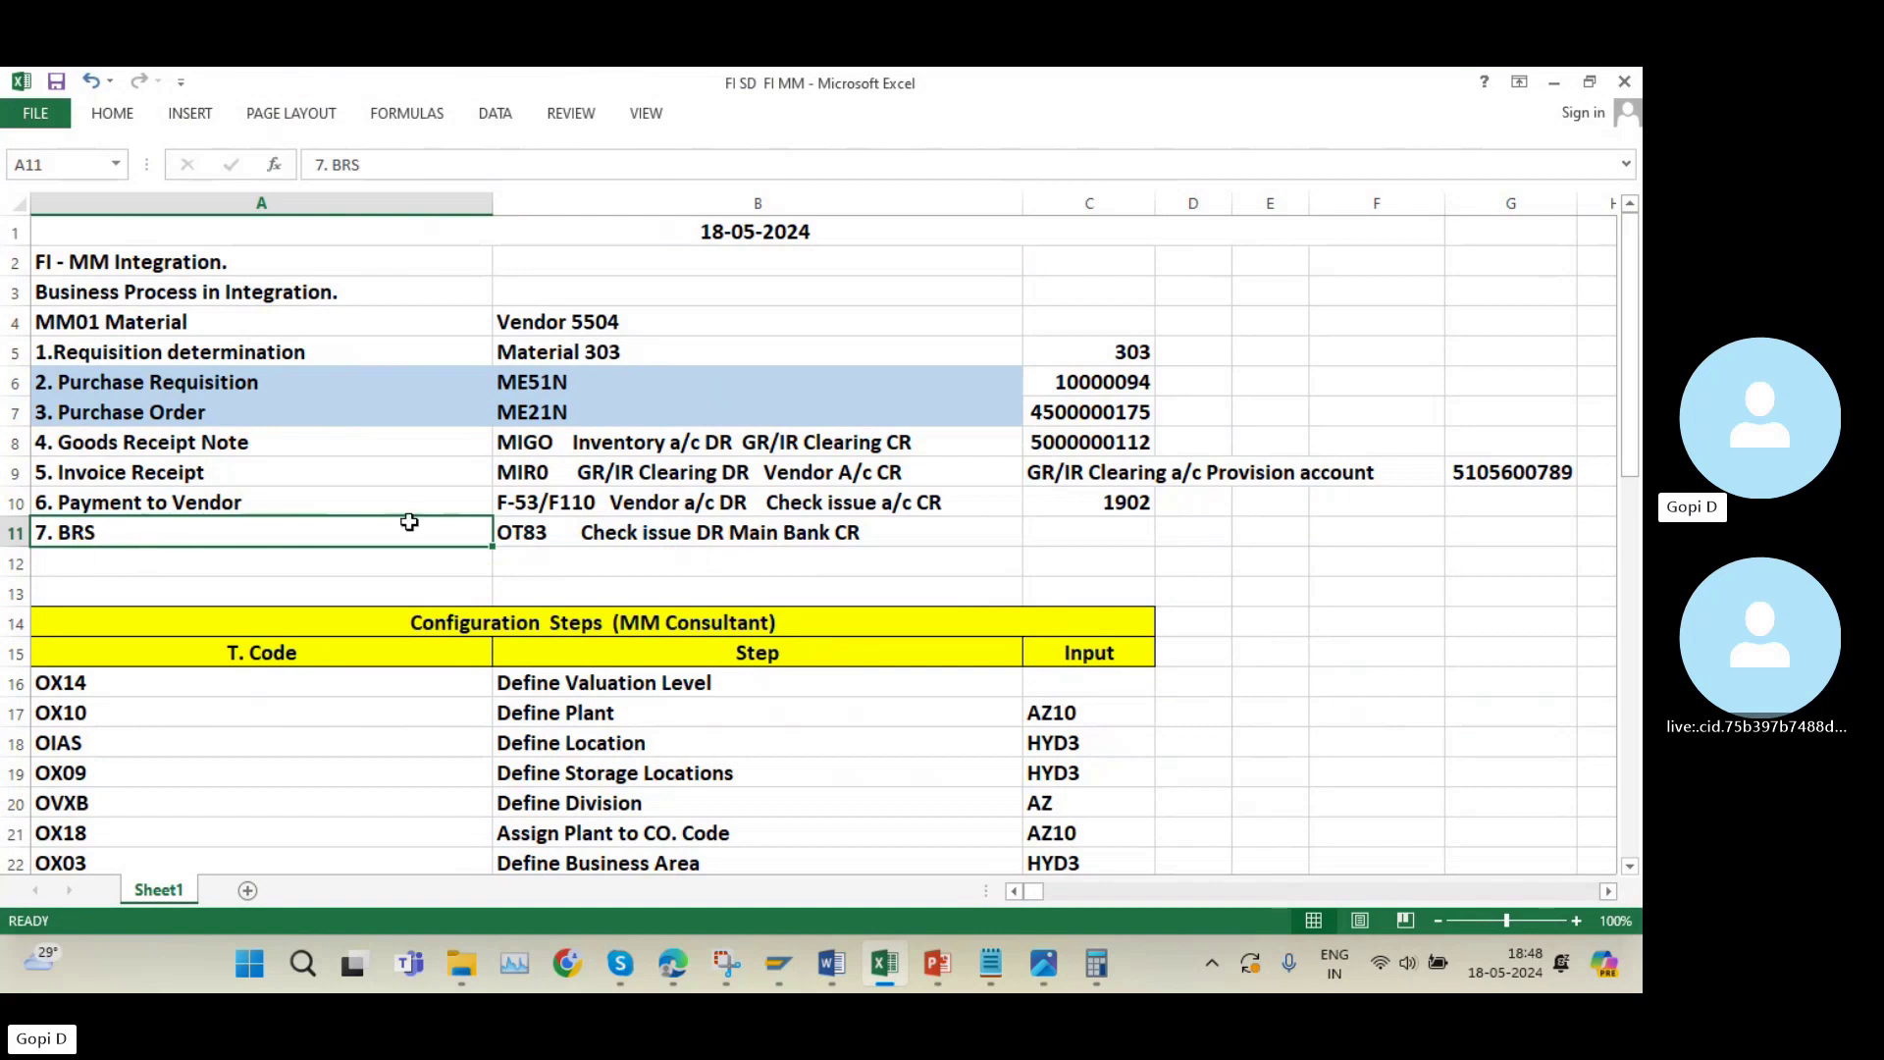
mouse_move(883, 964)
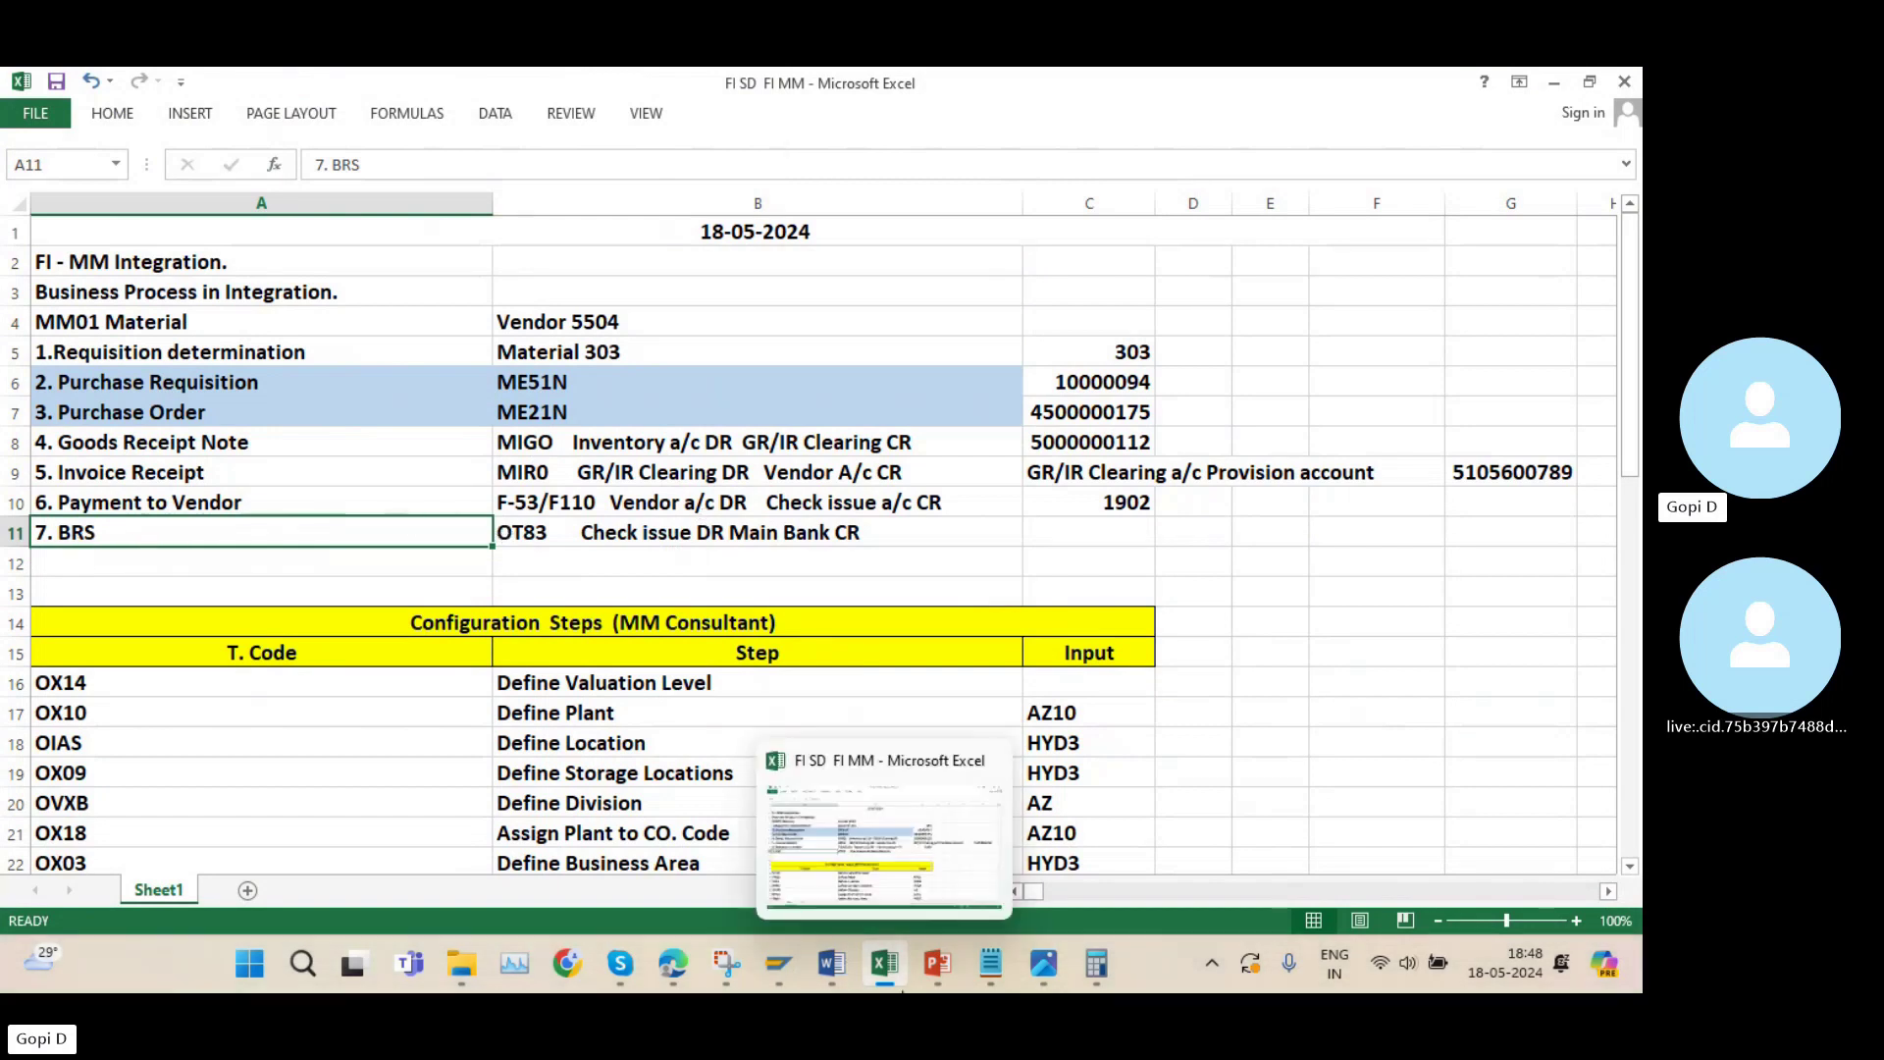
mouse_move(778, 964)
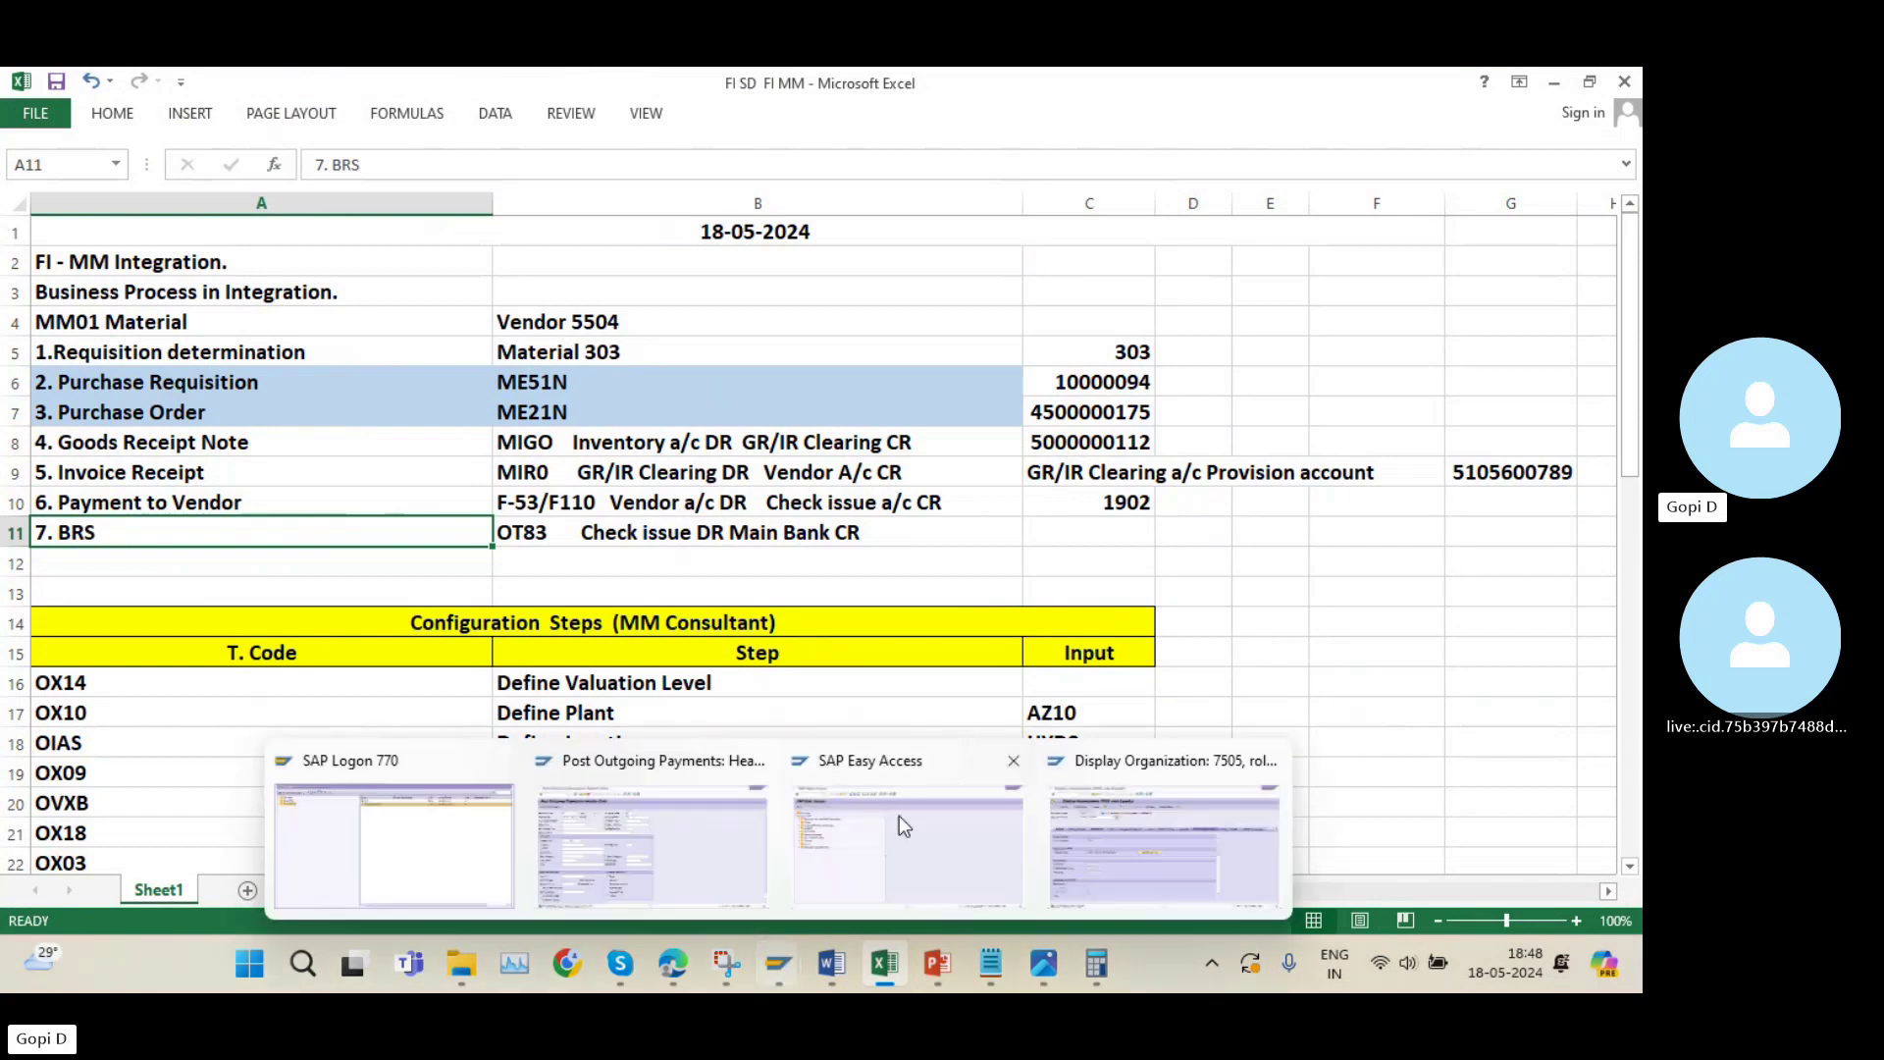
click(914, 810)
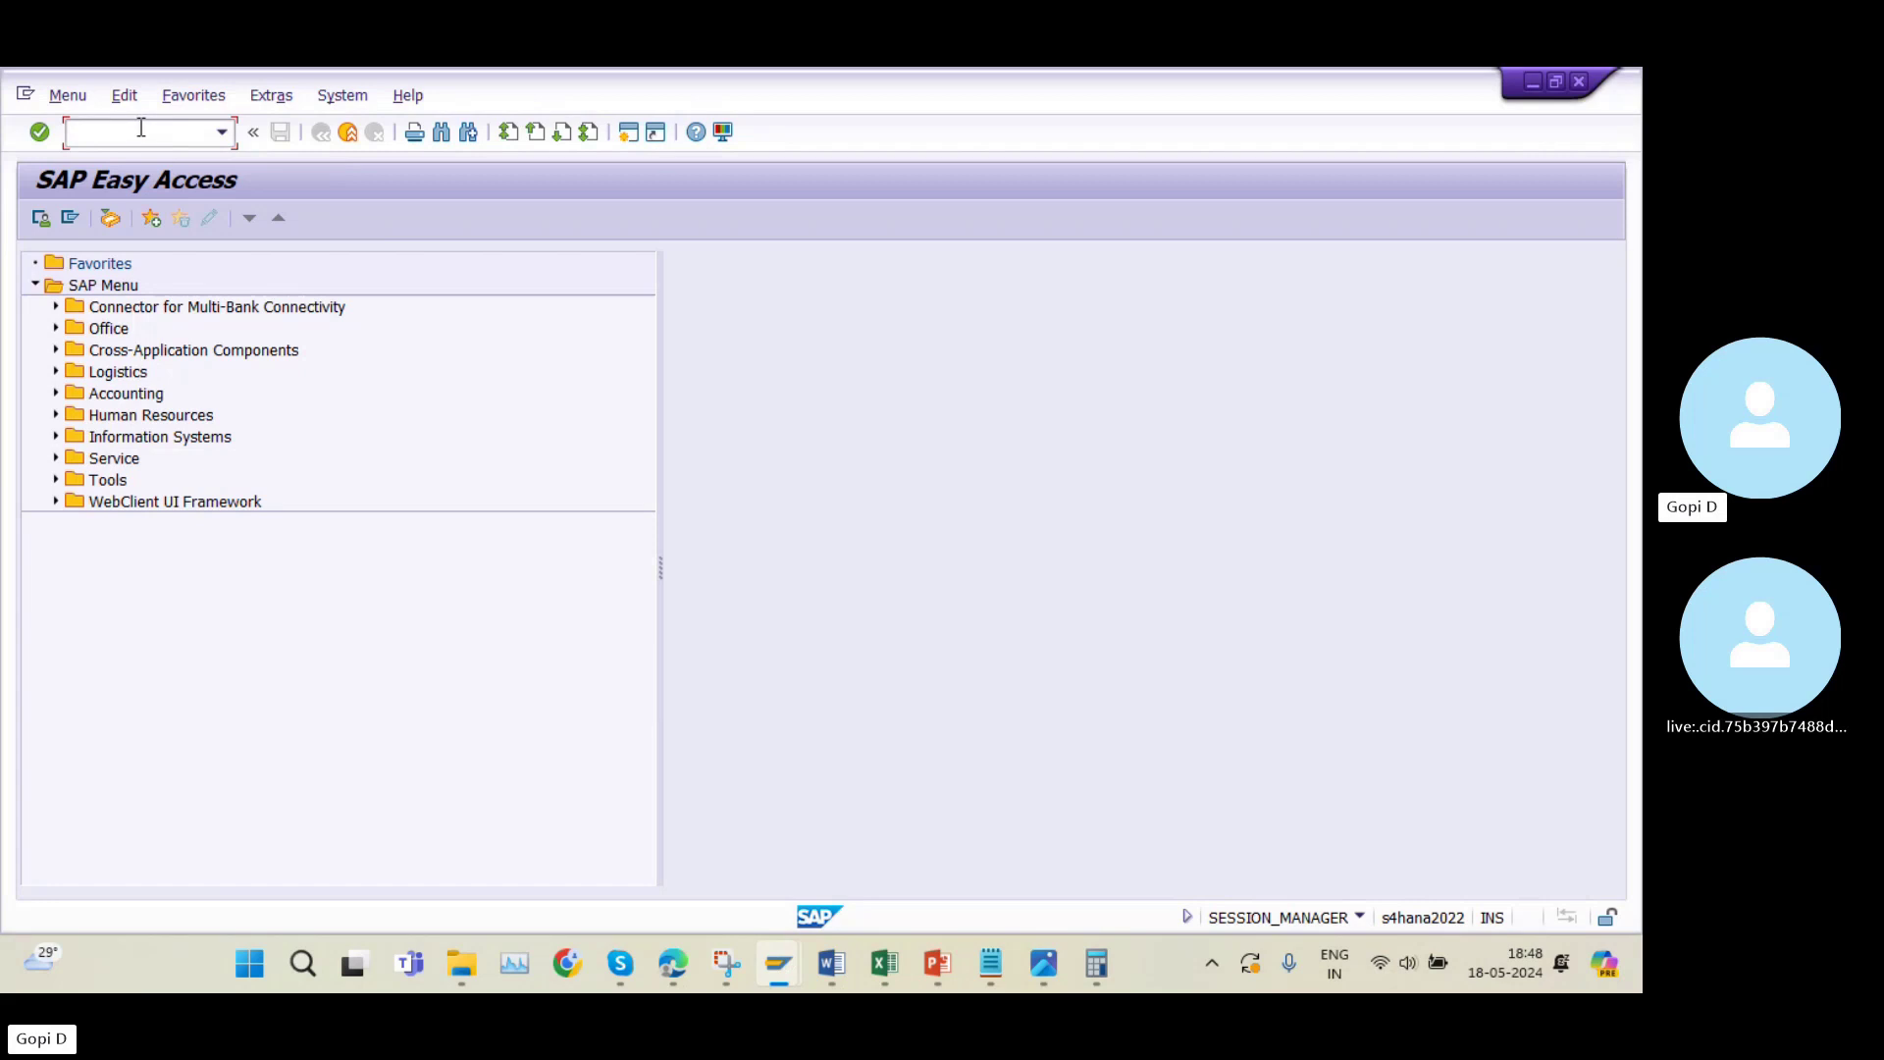
Start F-44 for vendor account 5500 in company code AZ10.
text(F-44)
key(Return)
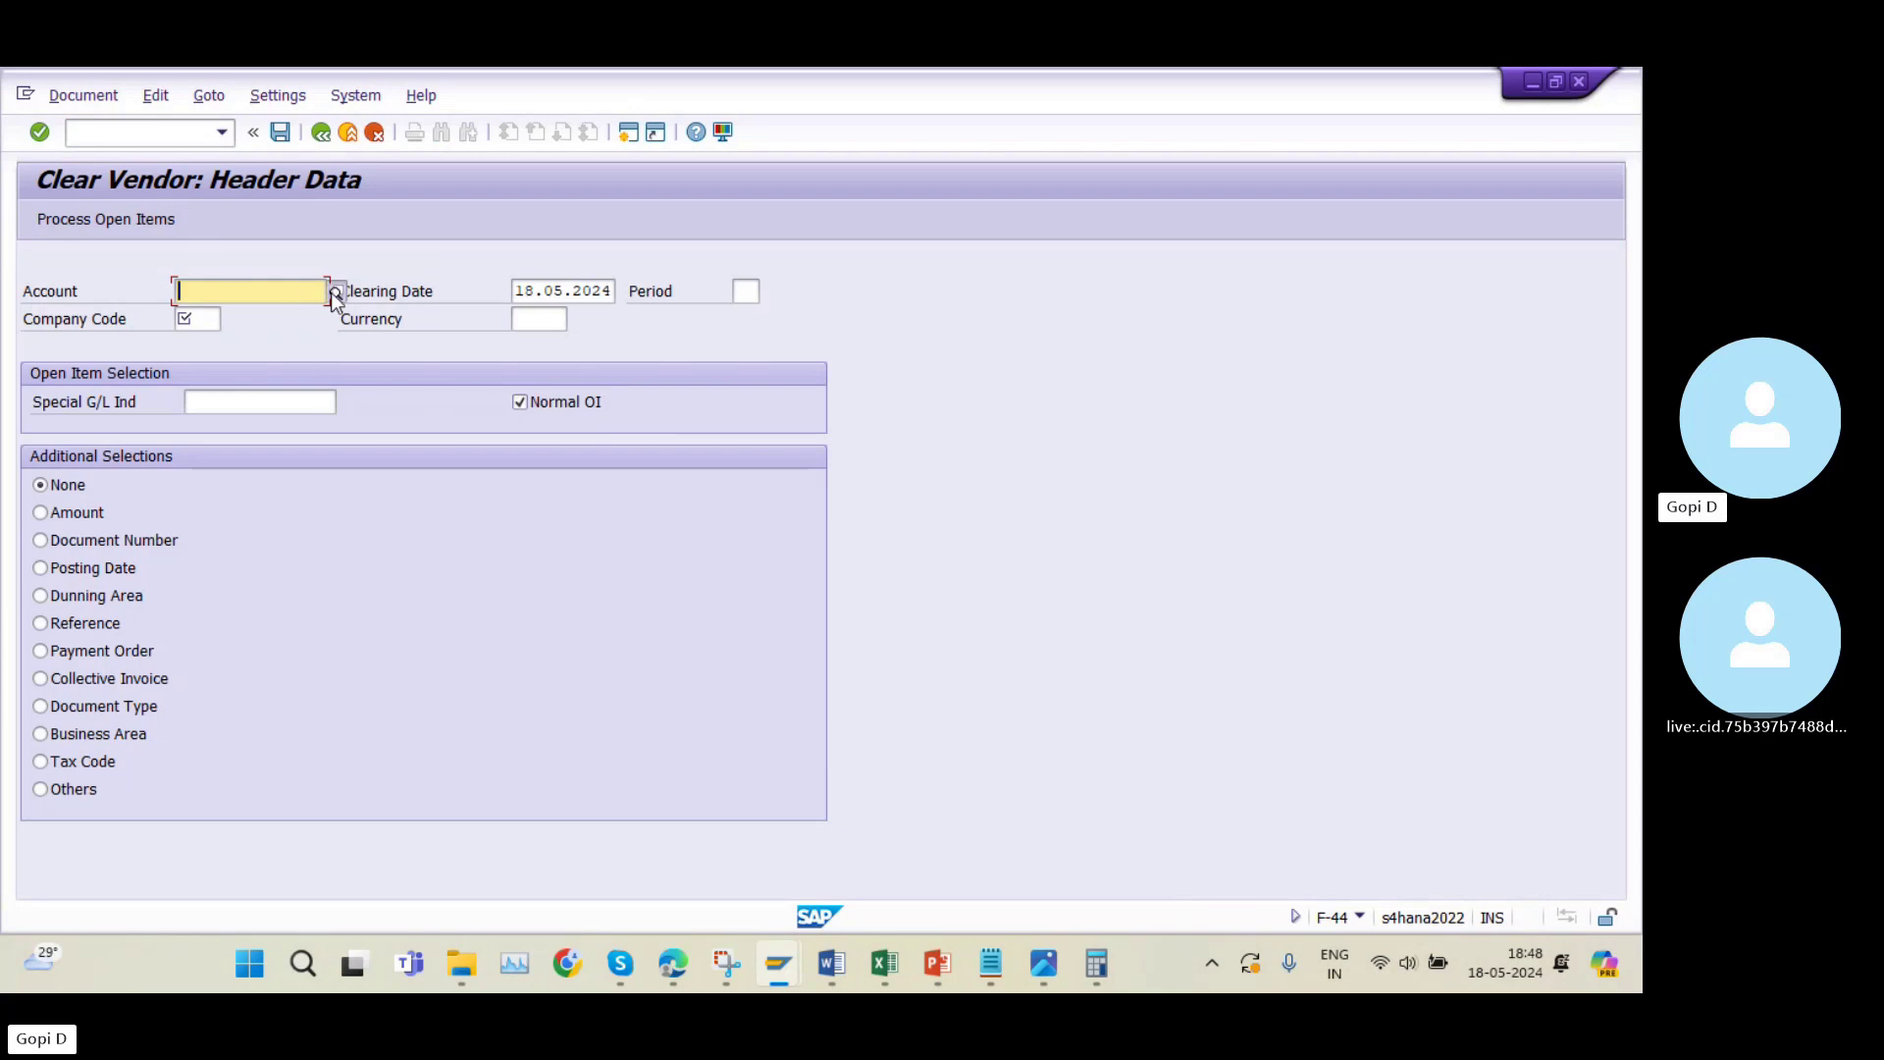
click(335, 291)
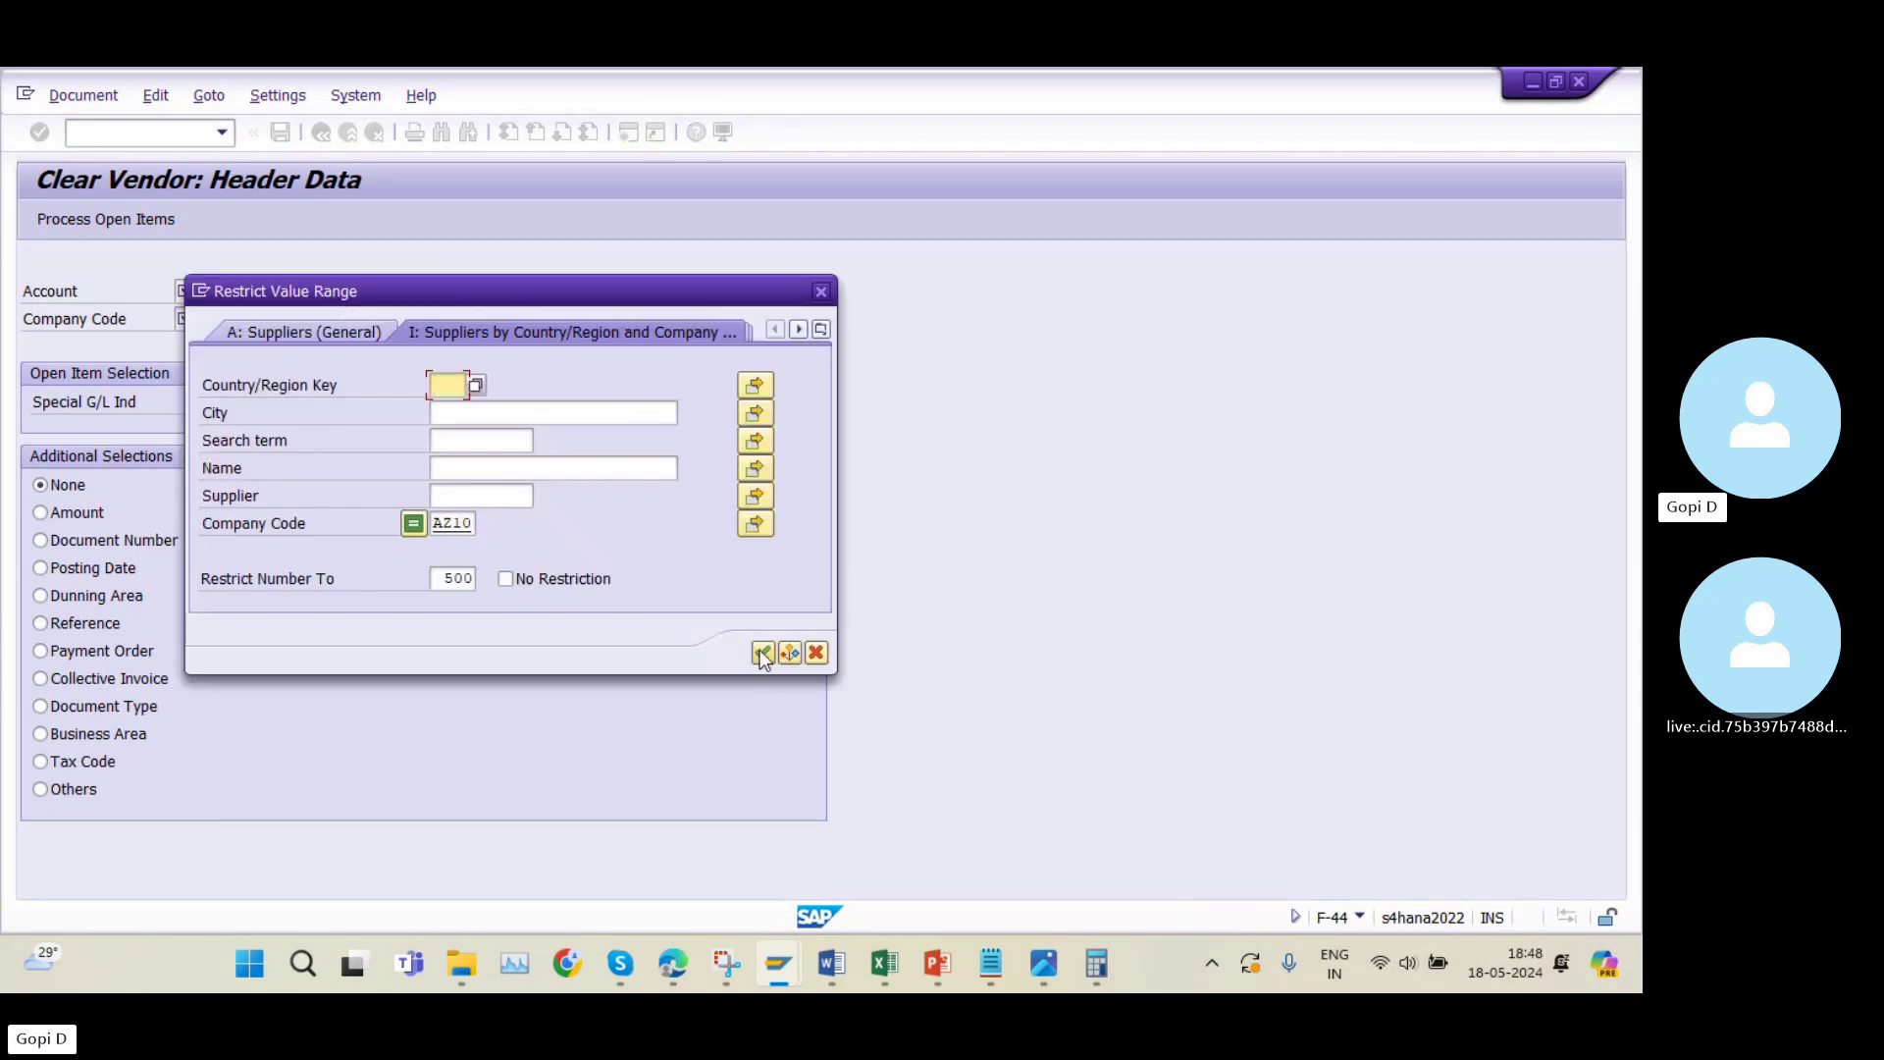
click(764, 655)
double_click(353, 386)
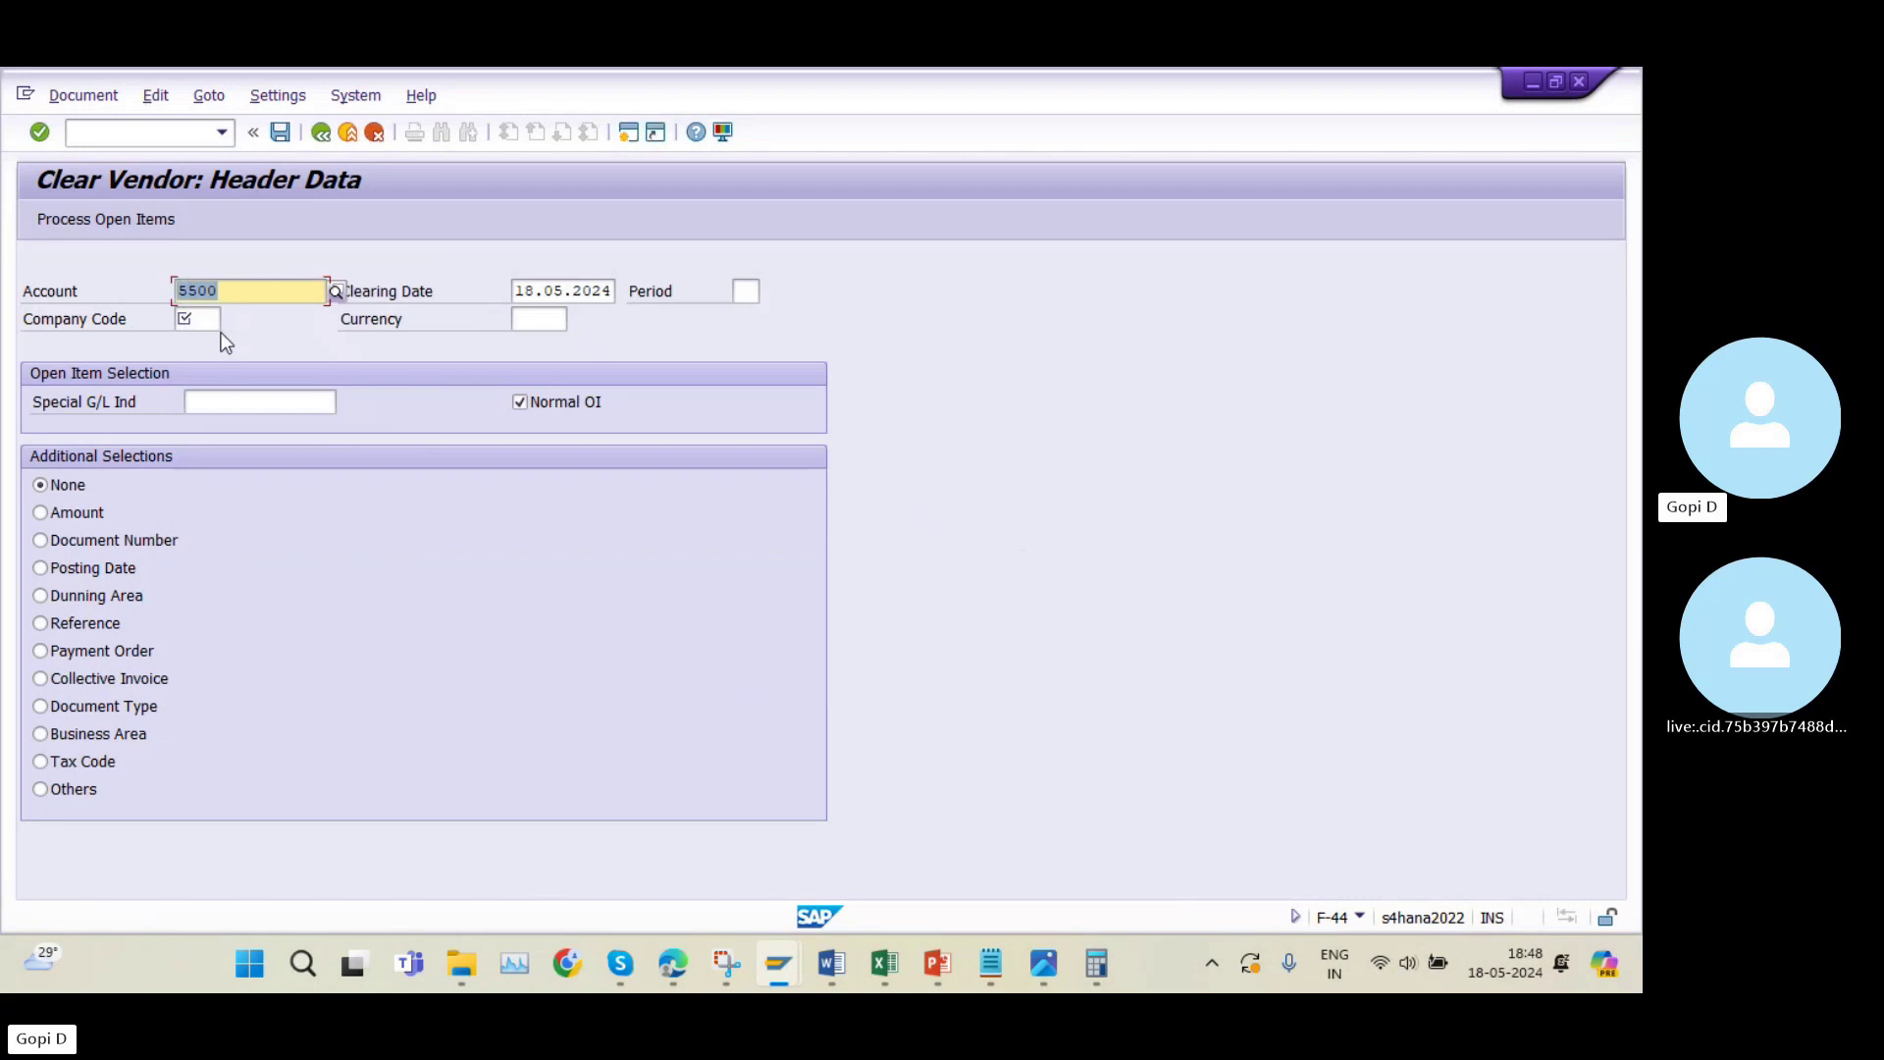
click(210, 318)
text(5)
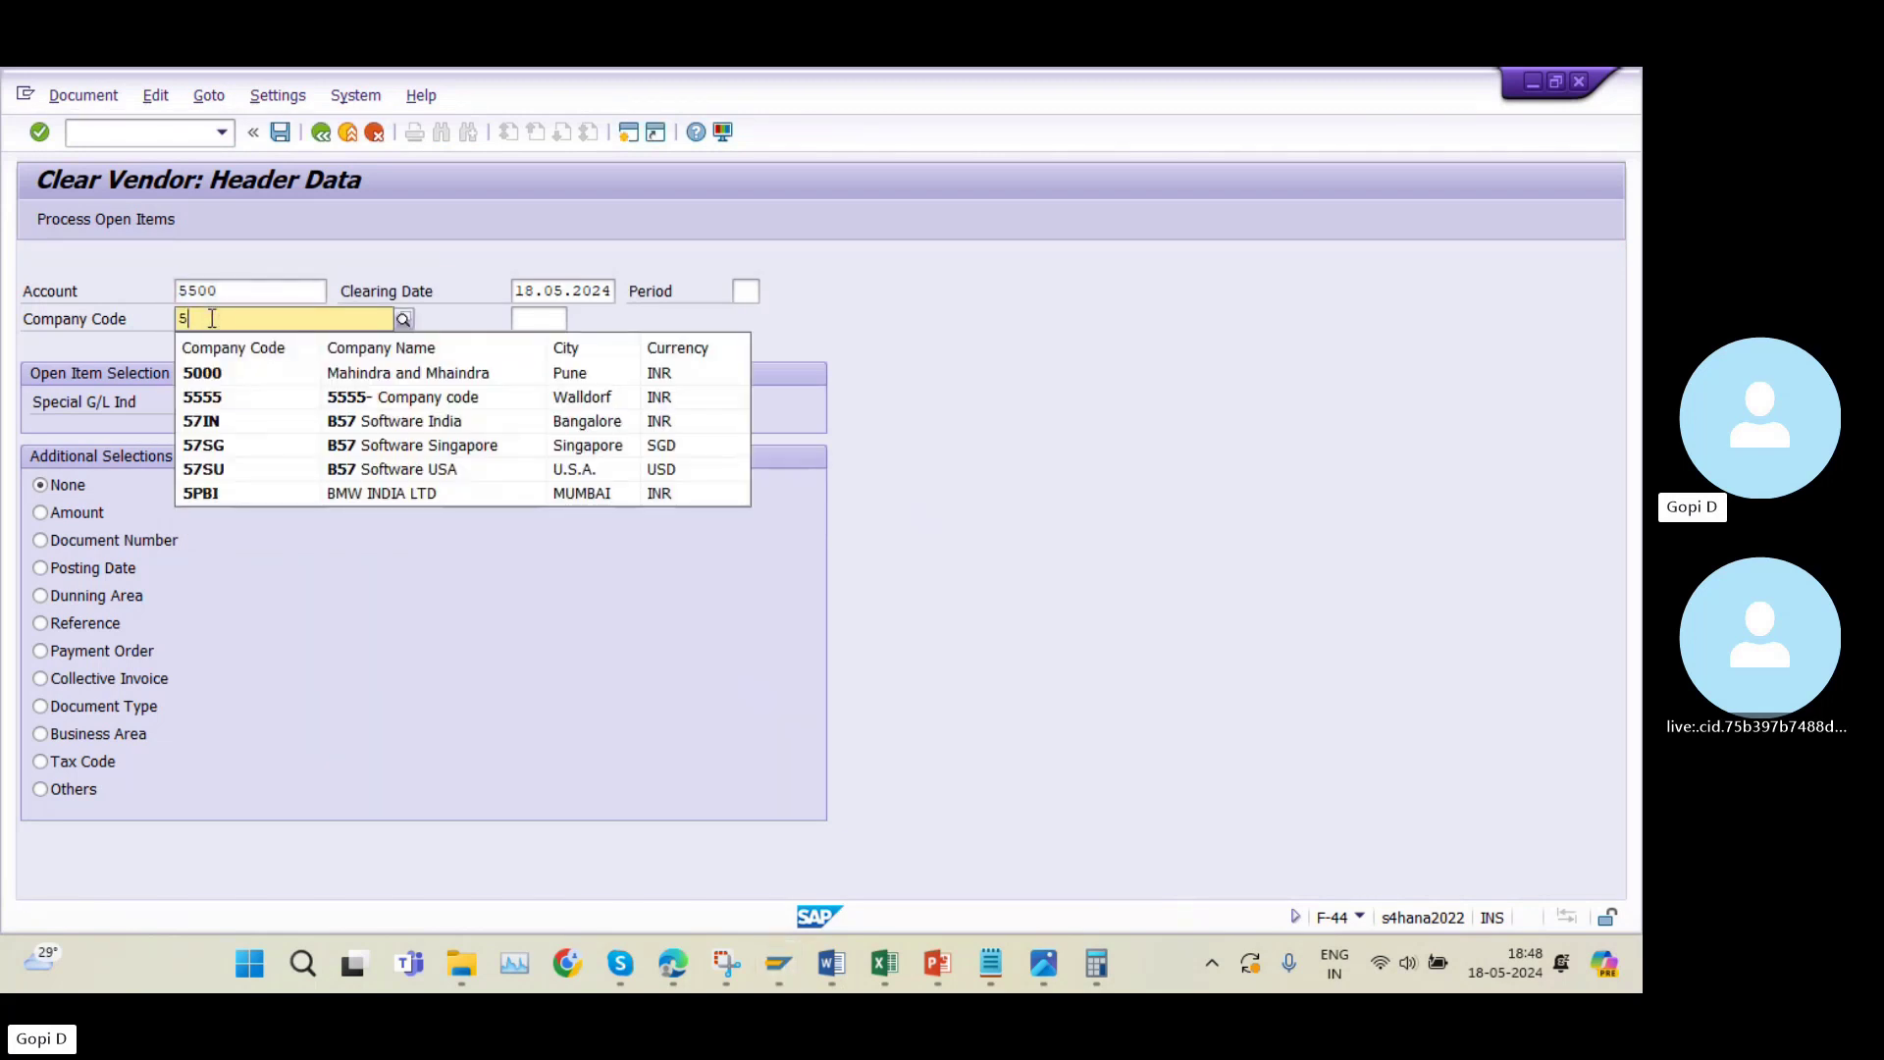
key(BackSpace)
text(AZ10)
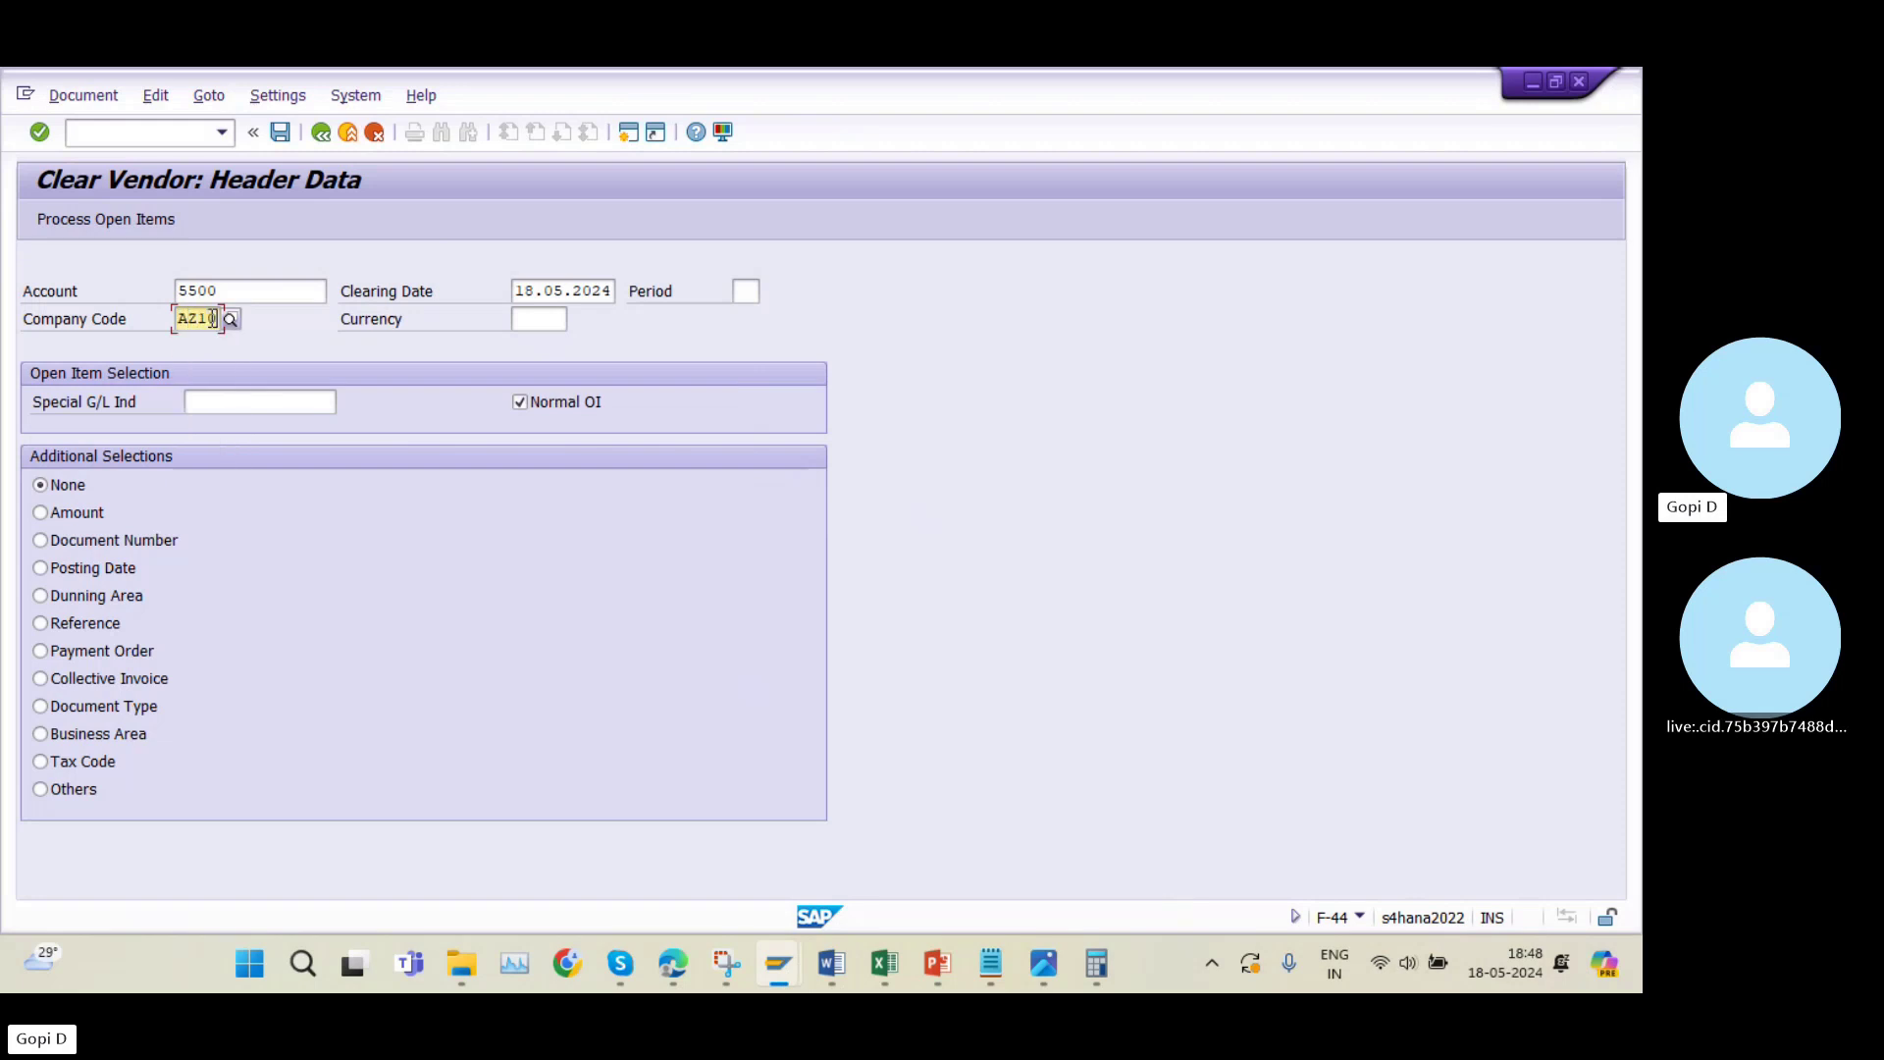
Load the vendor's open items, find none, and exit F-44 without saving.
click(45, 216)
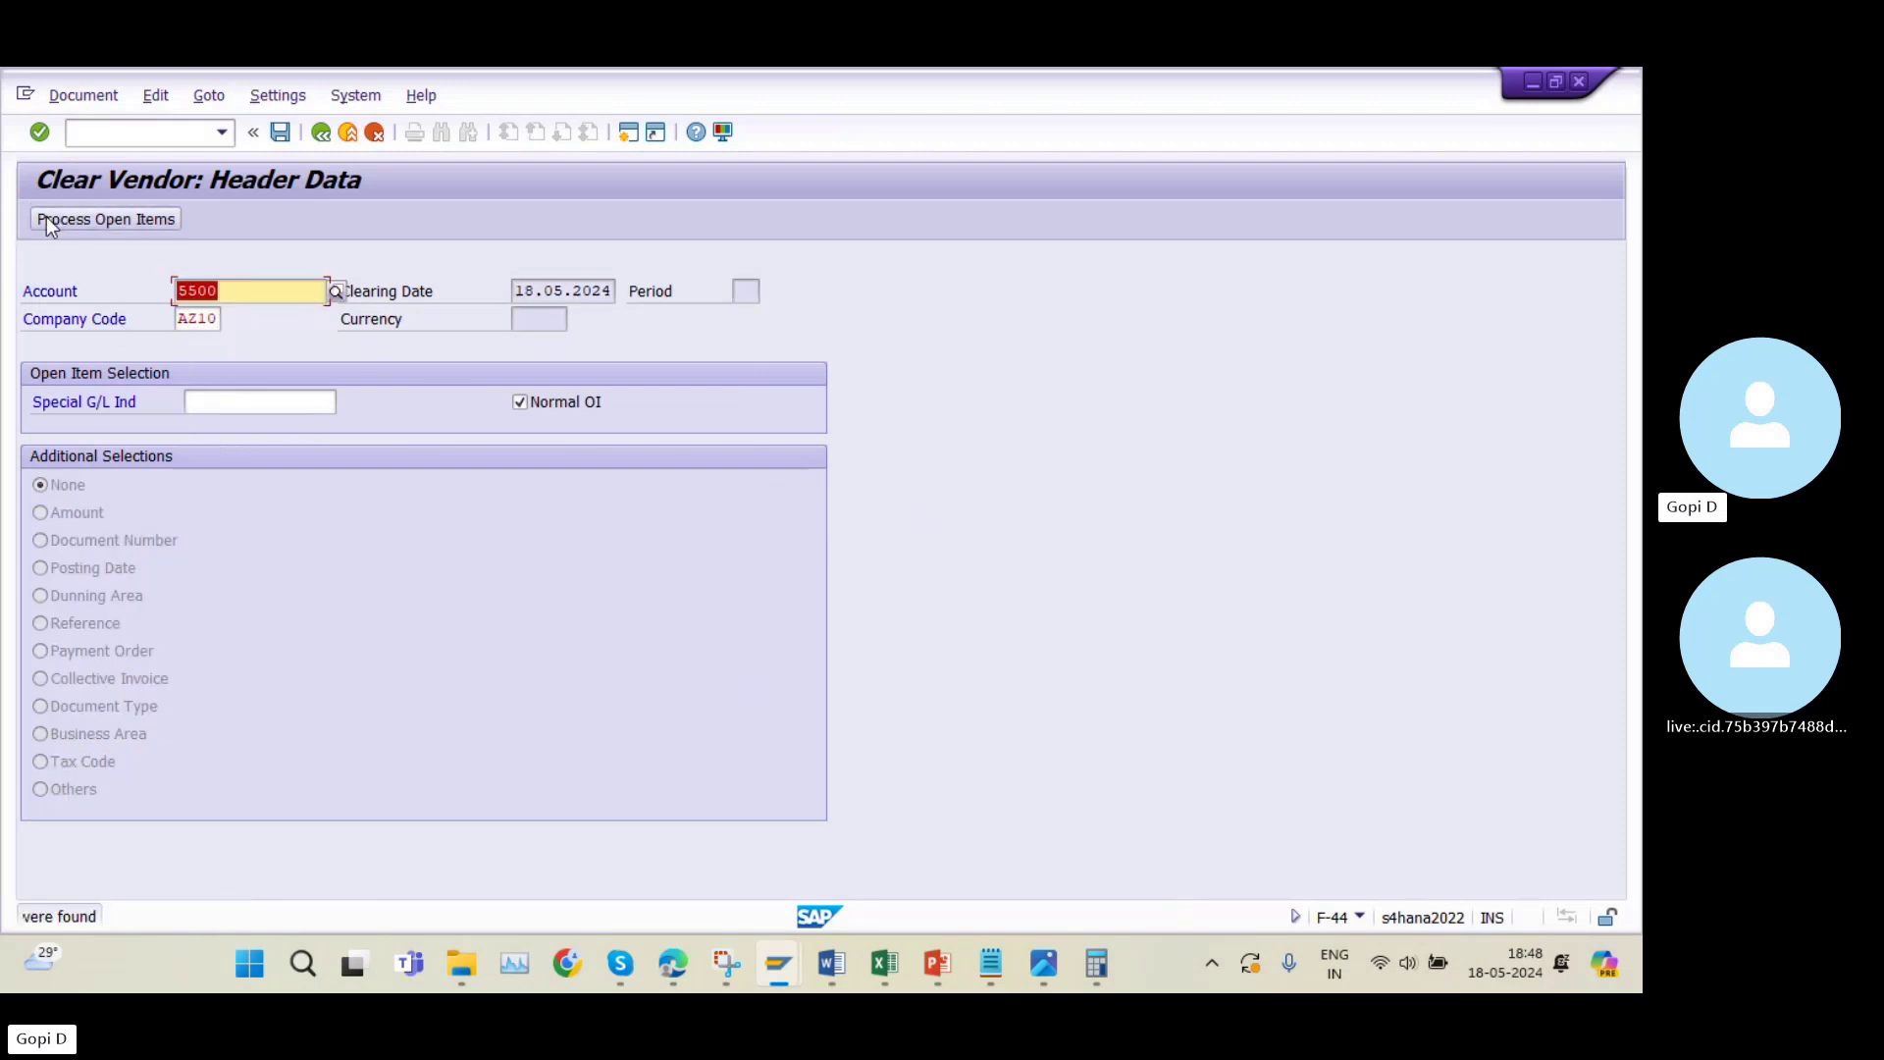
key(Return)
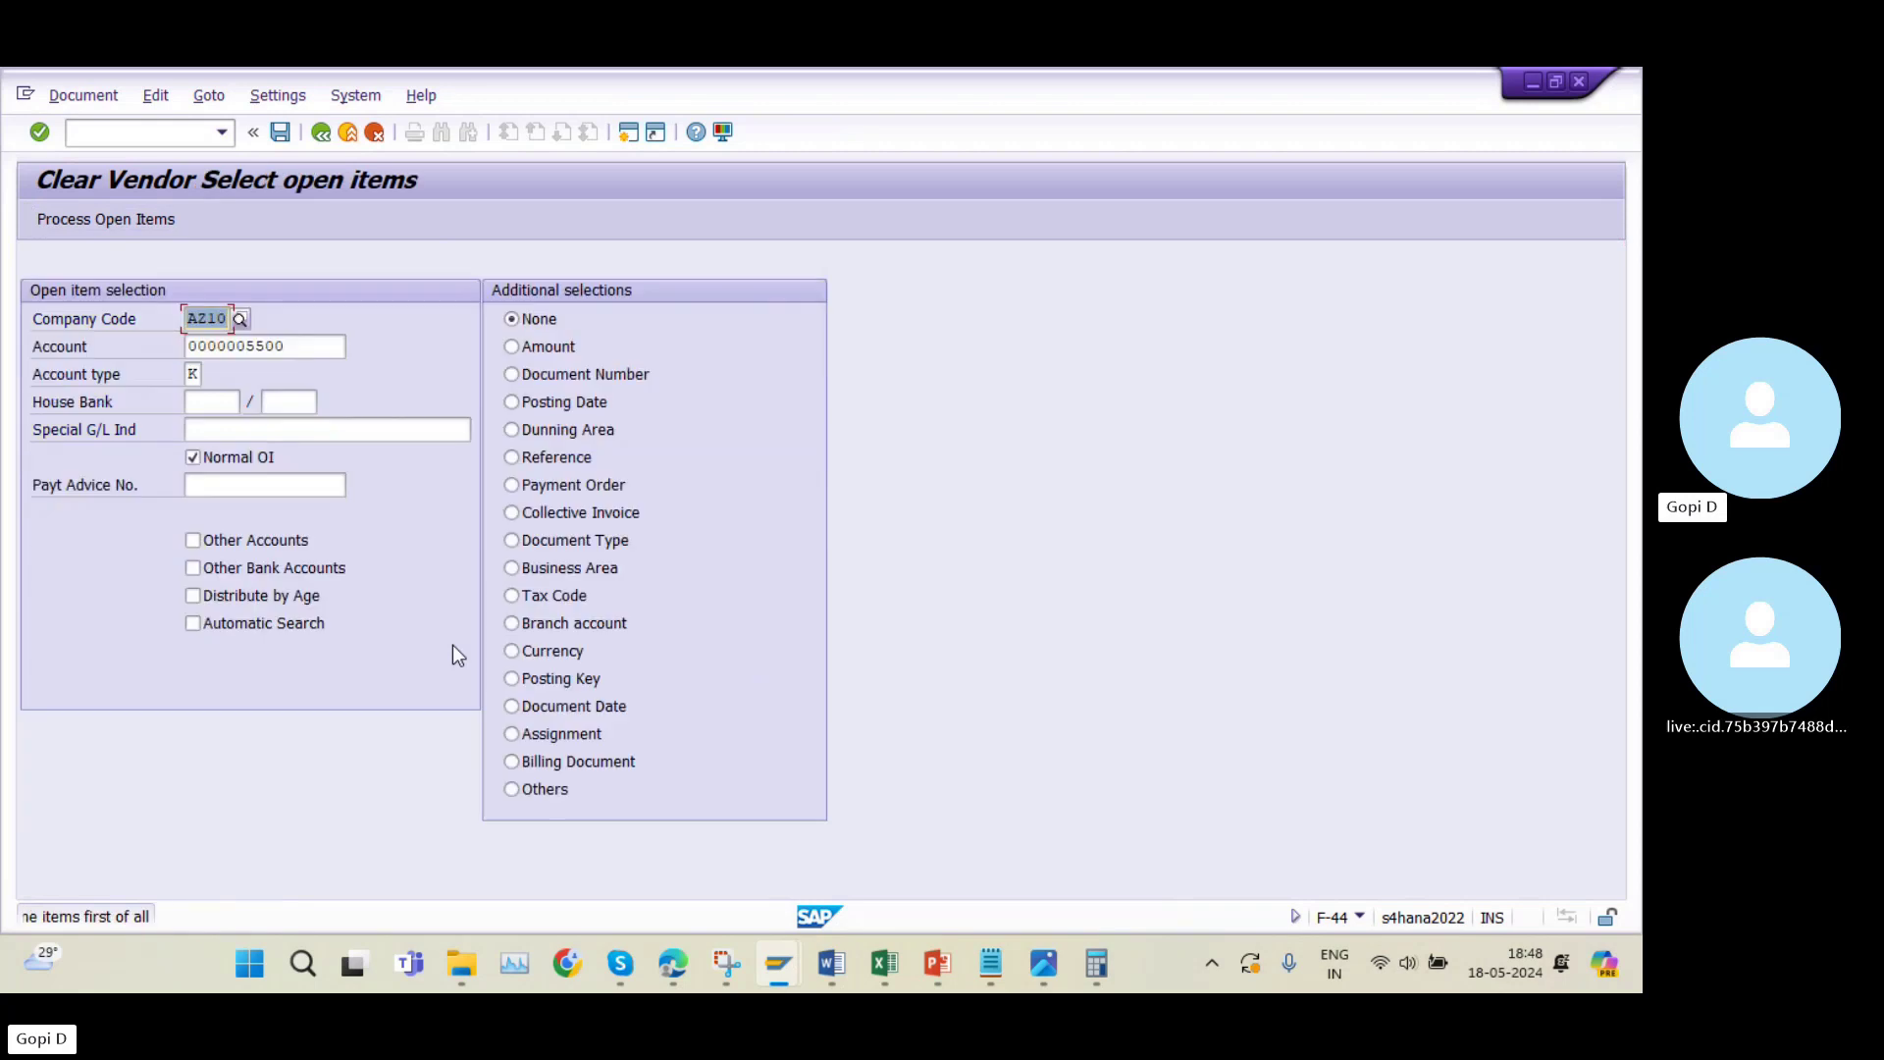
key(Return)
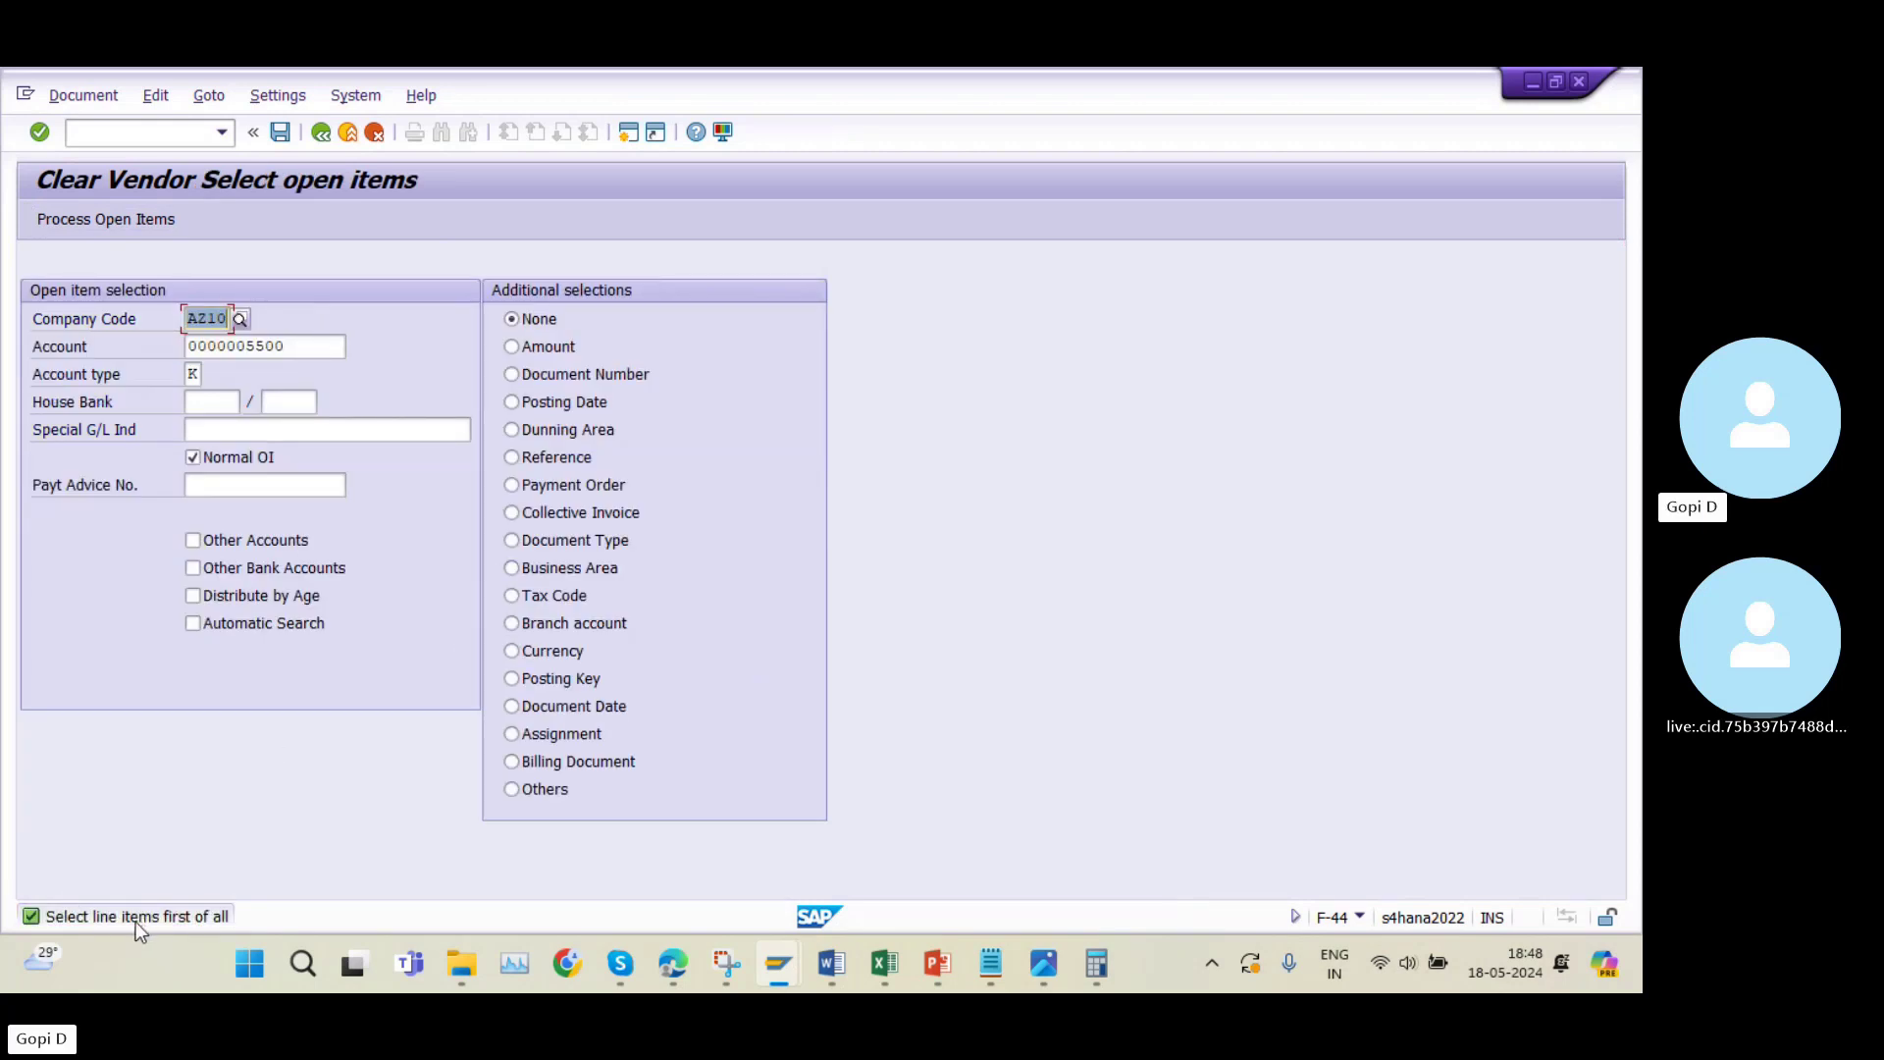
click(316, 136)
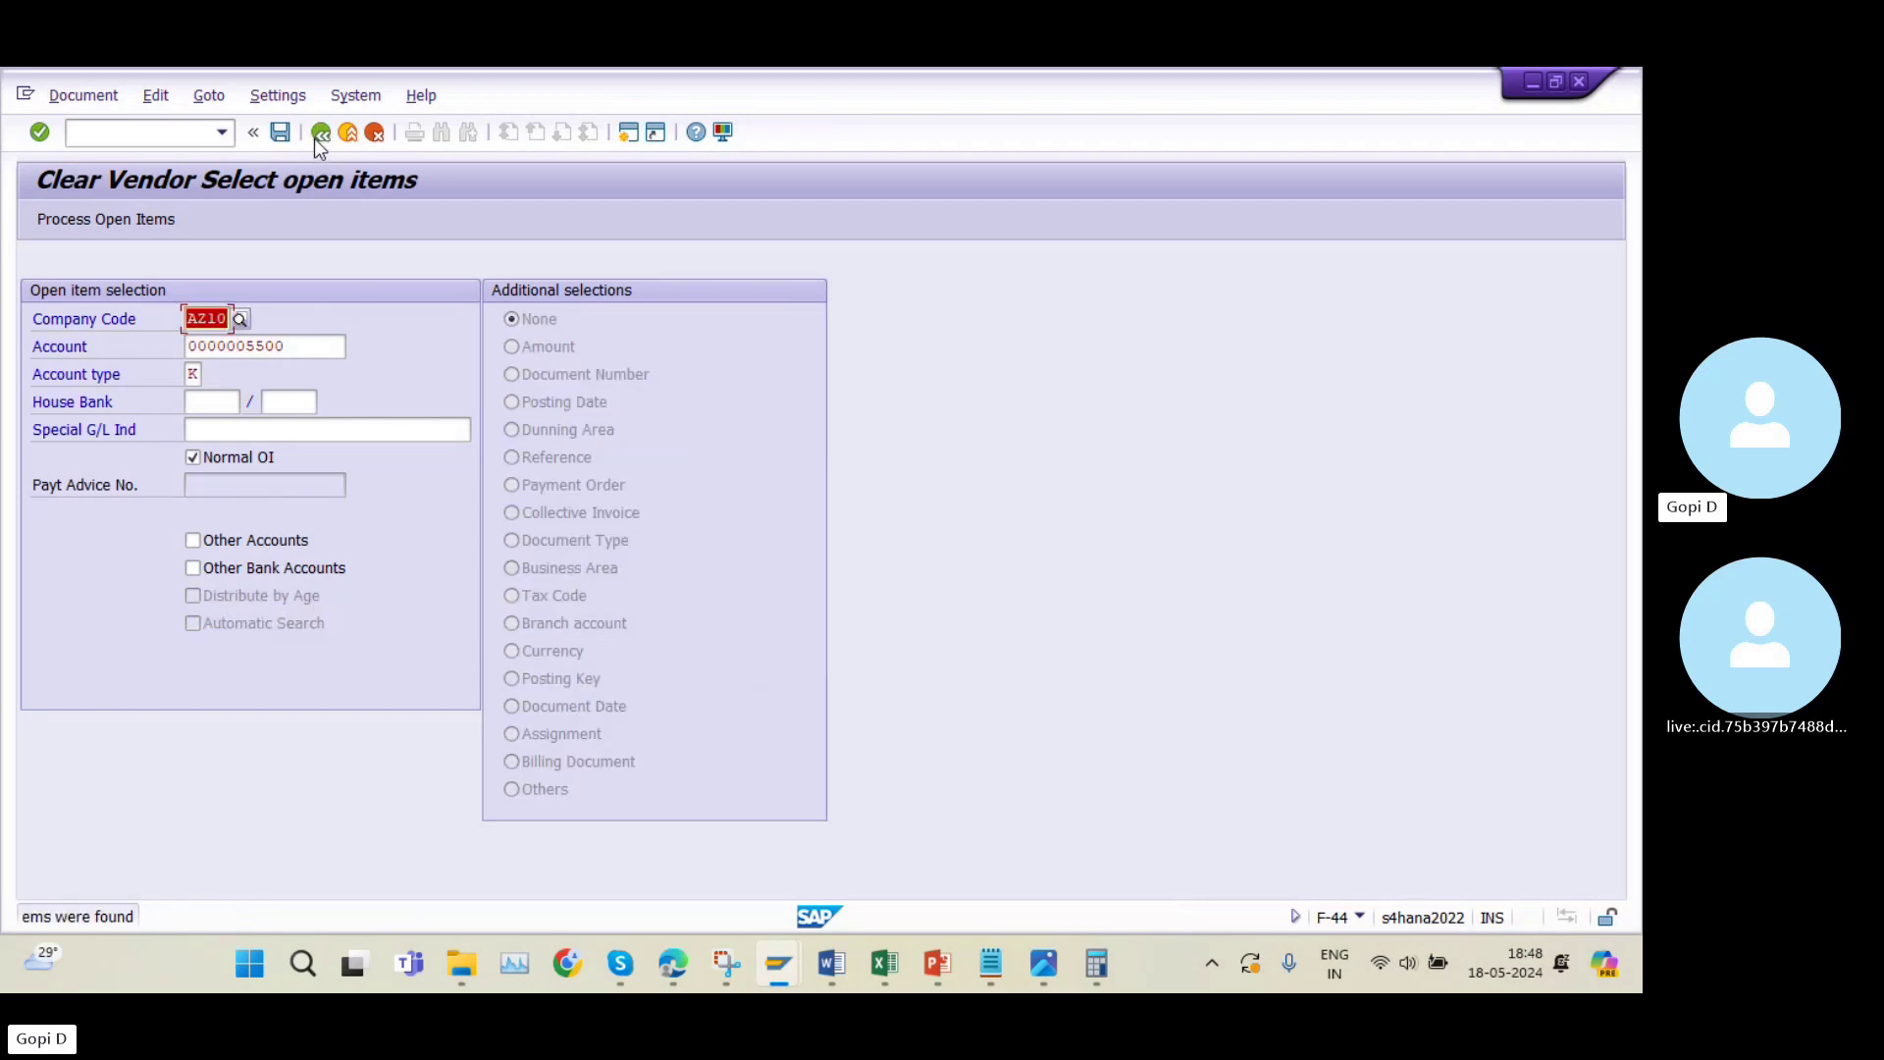
click(339, 135)
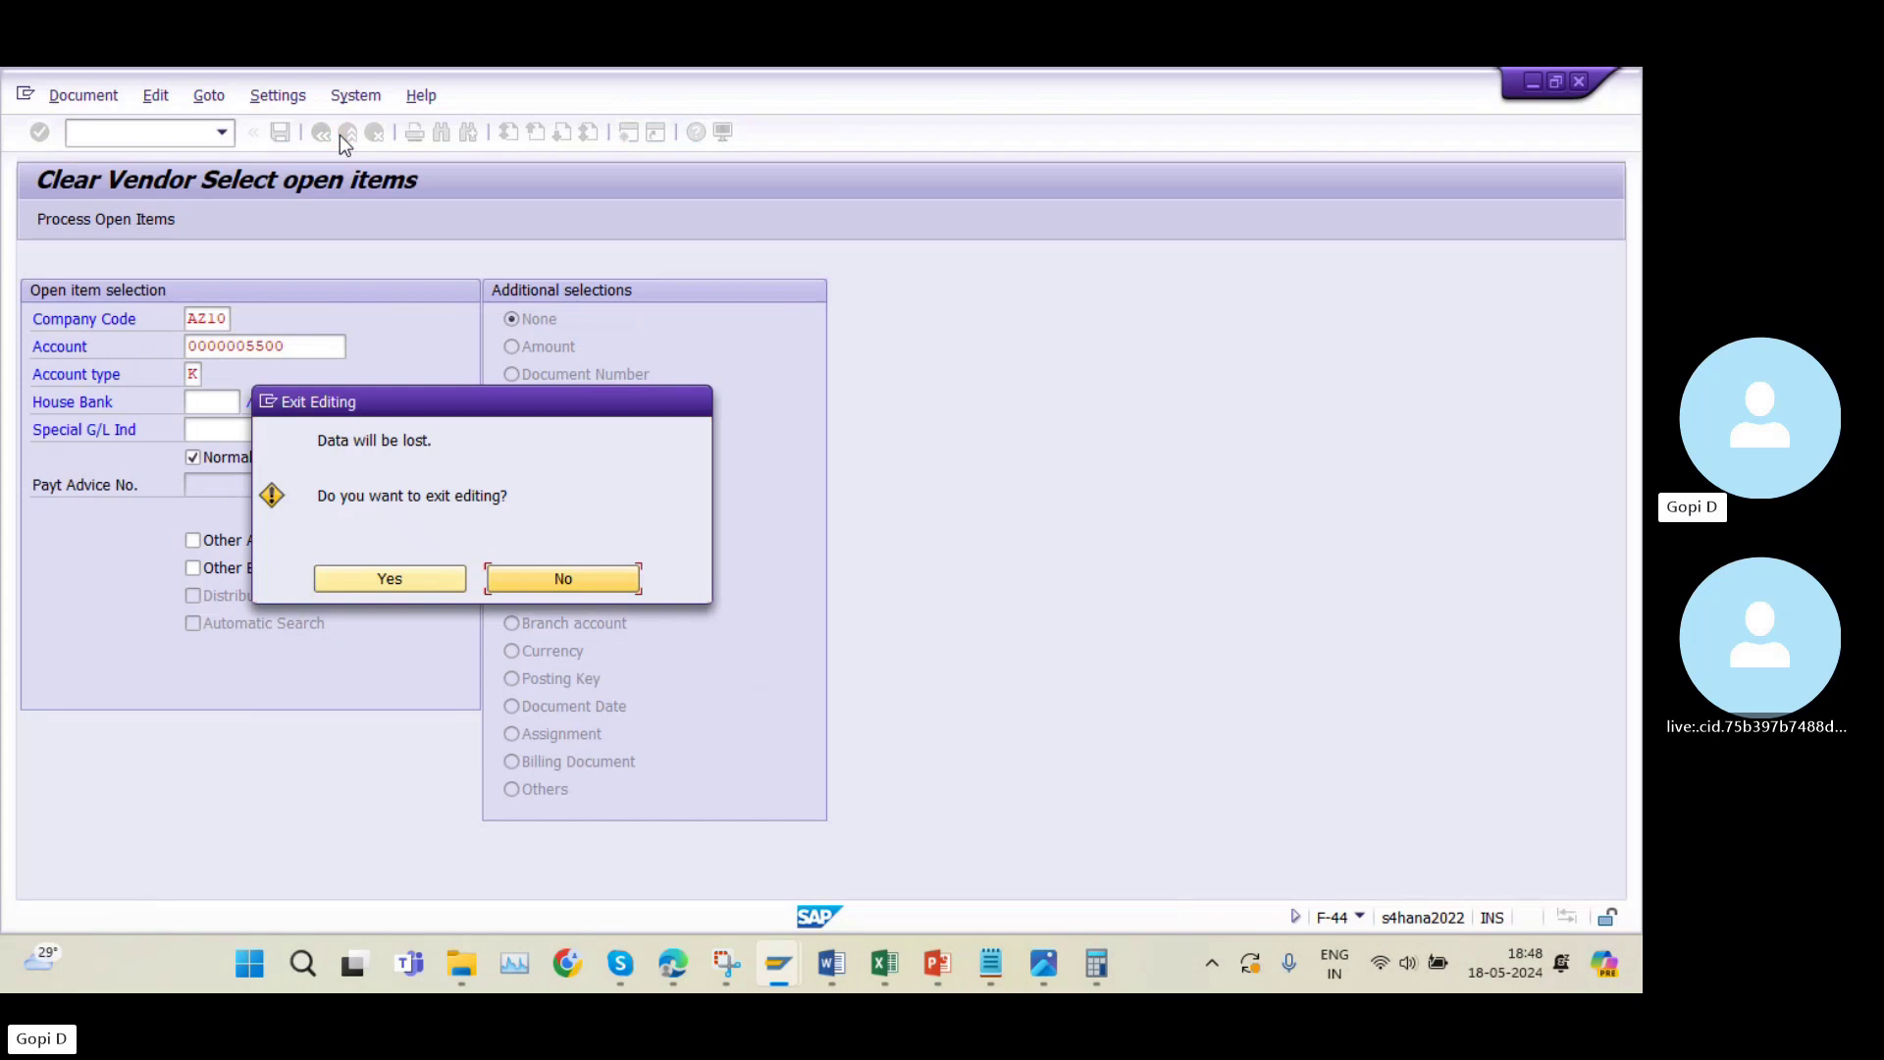
click(404, 589)
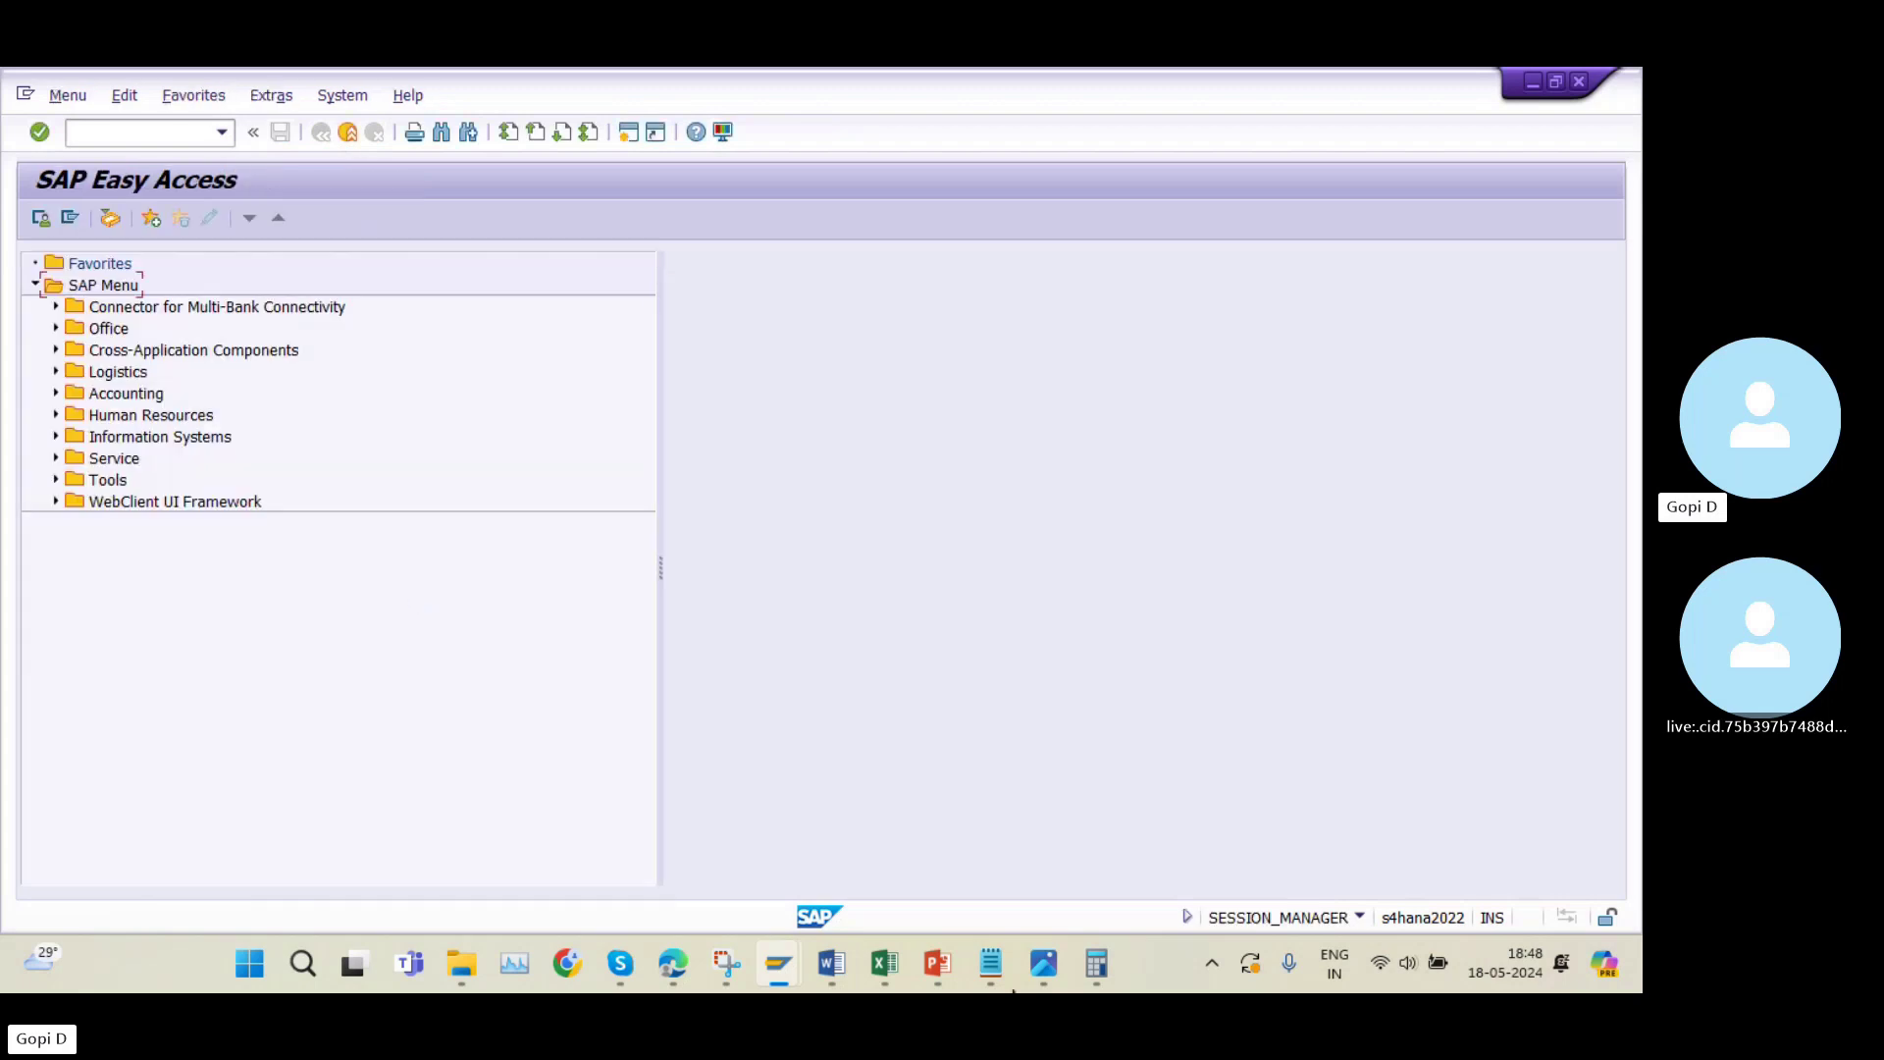
Exit the F-53 outgoing payment session without saving.
mouse_move(793, 971)
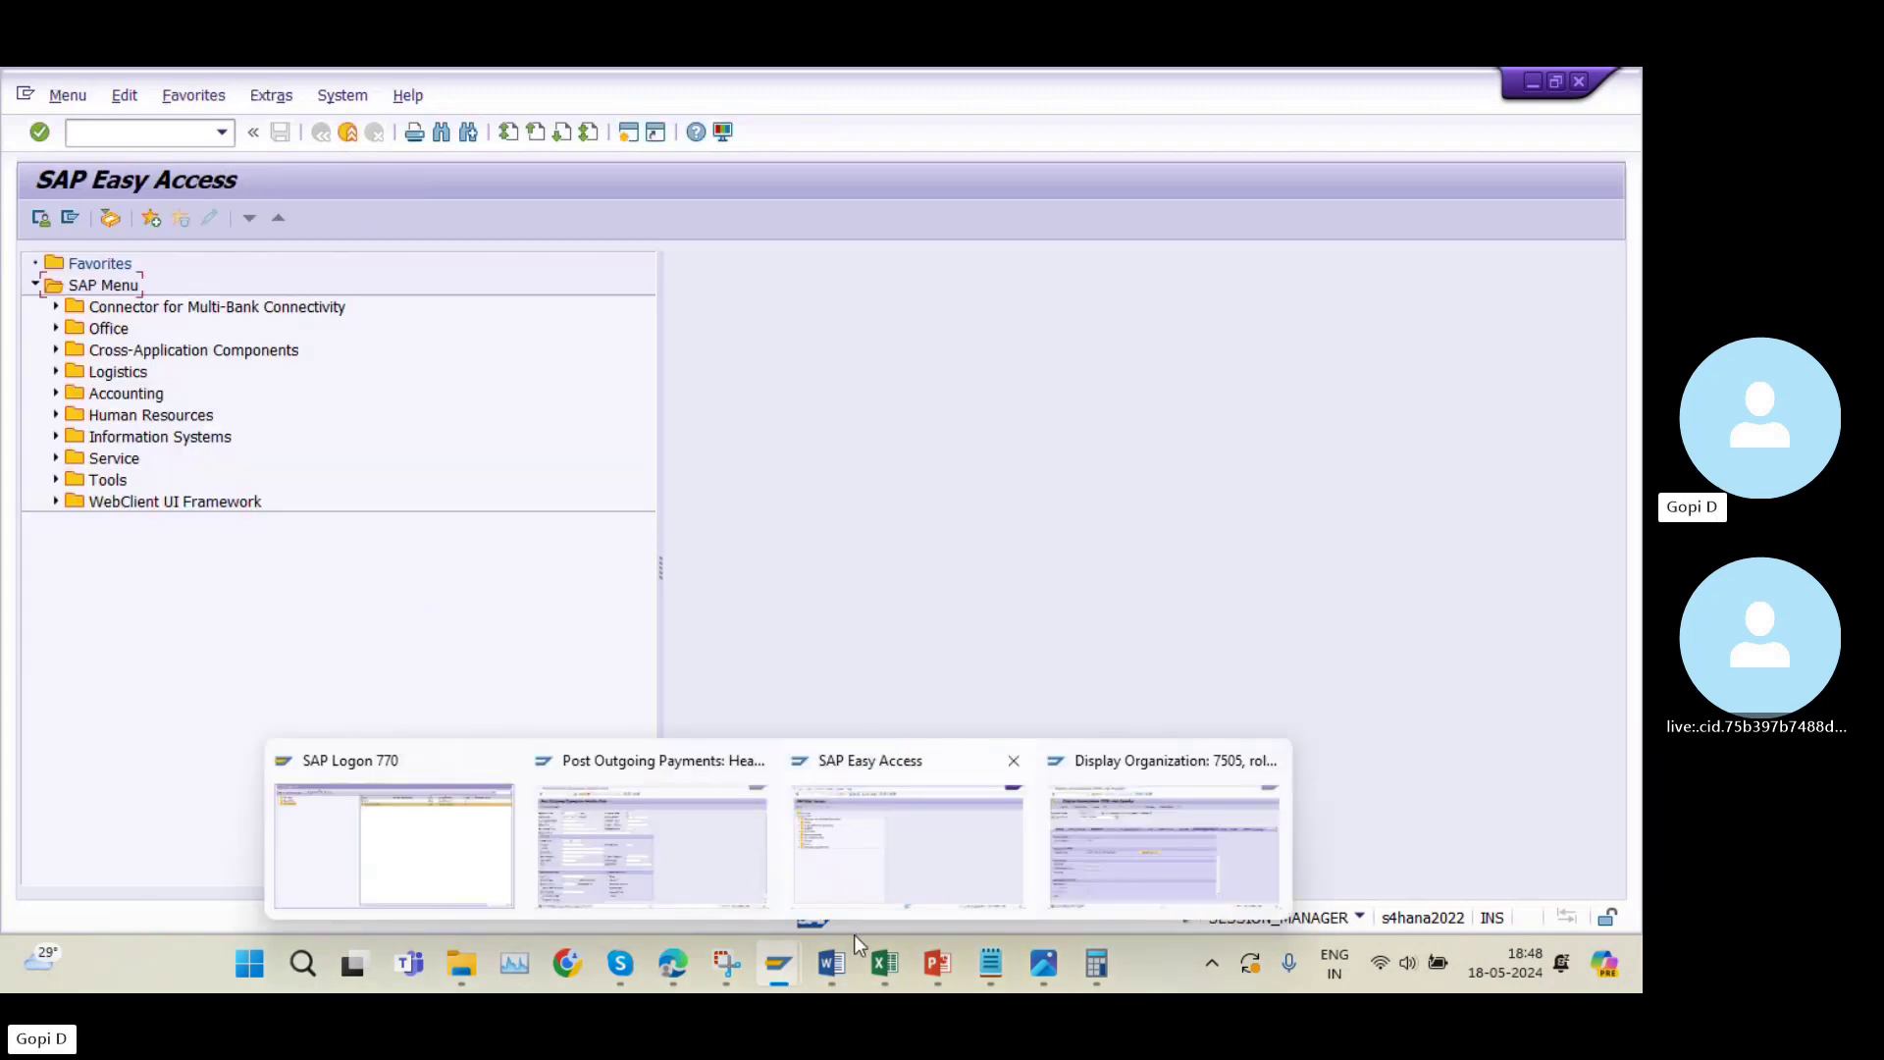
click(885, 965)
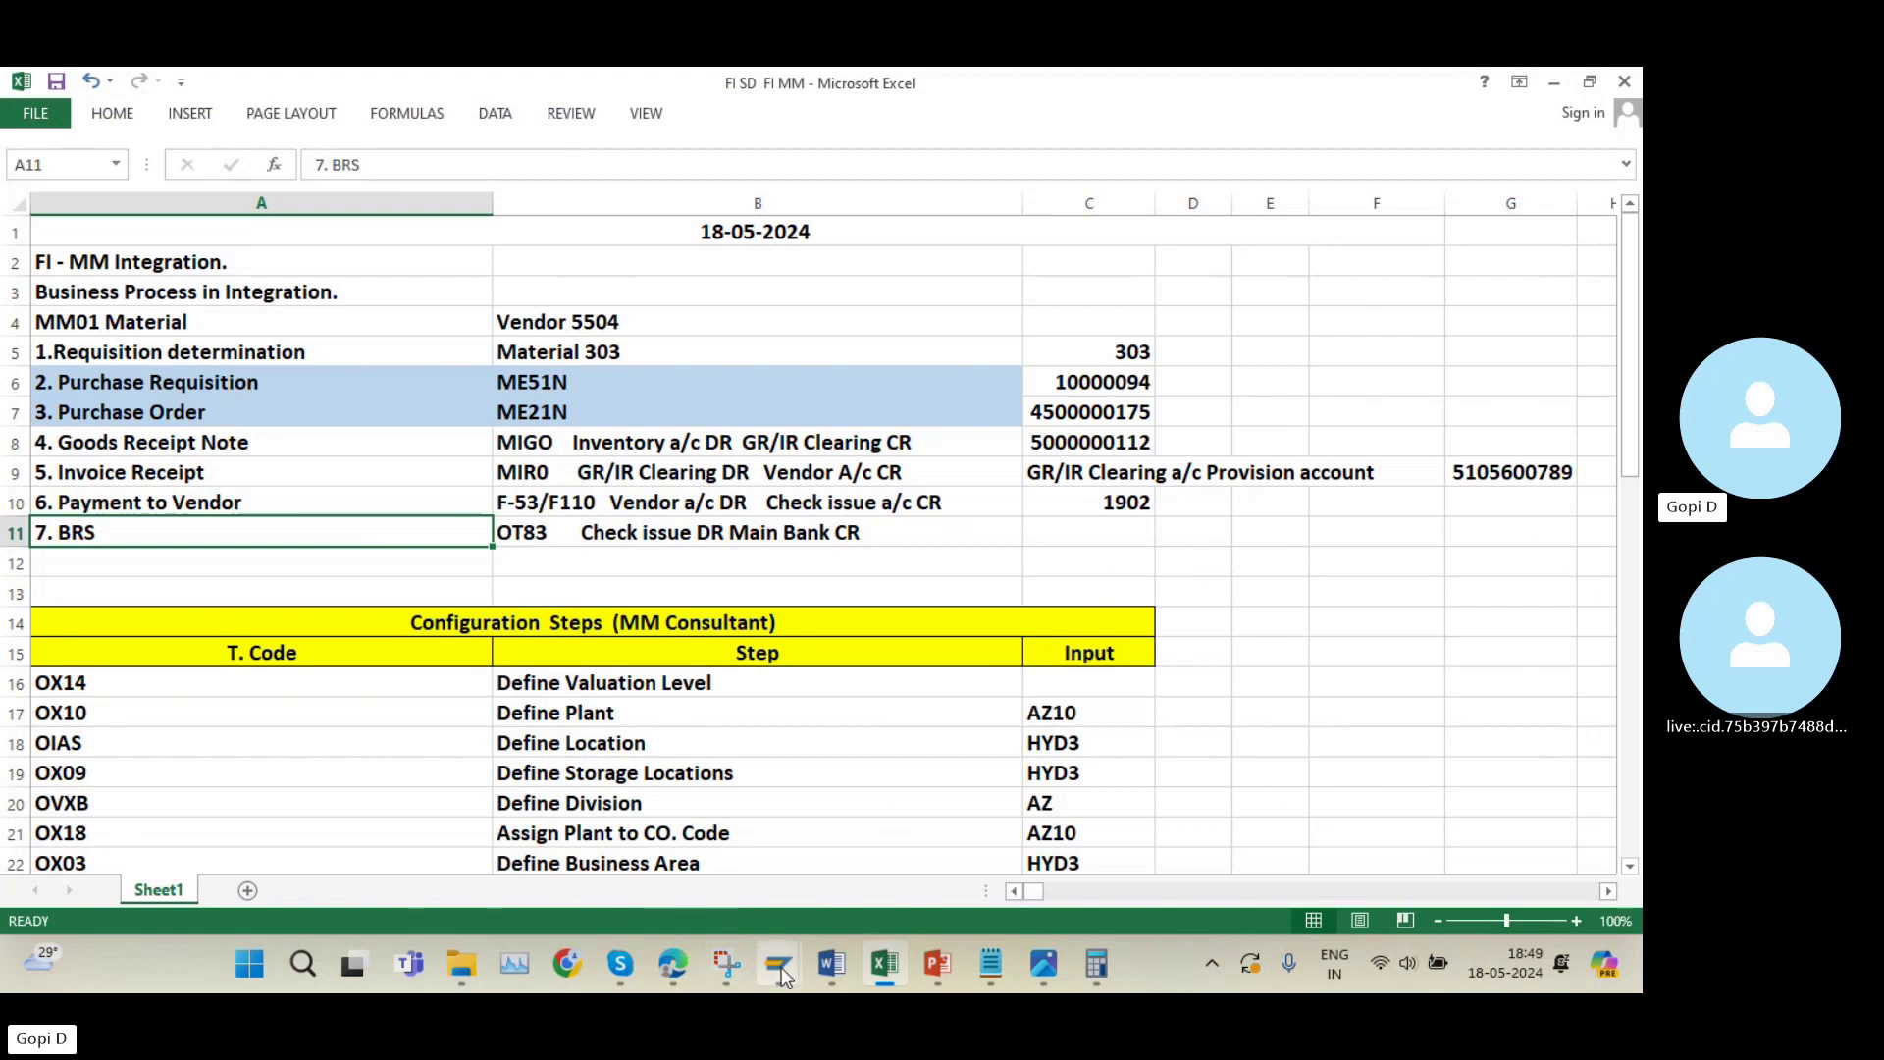
mouse_move(782, 972)
click(653, 844)
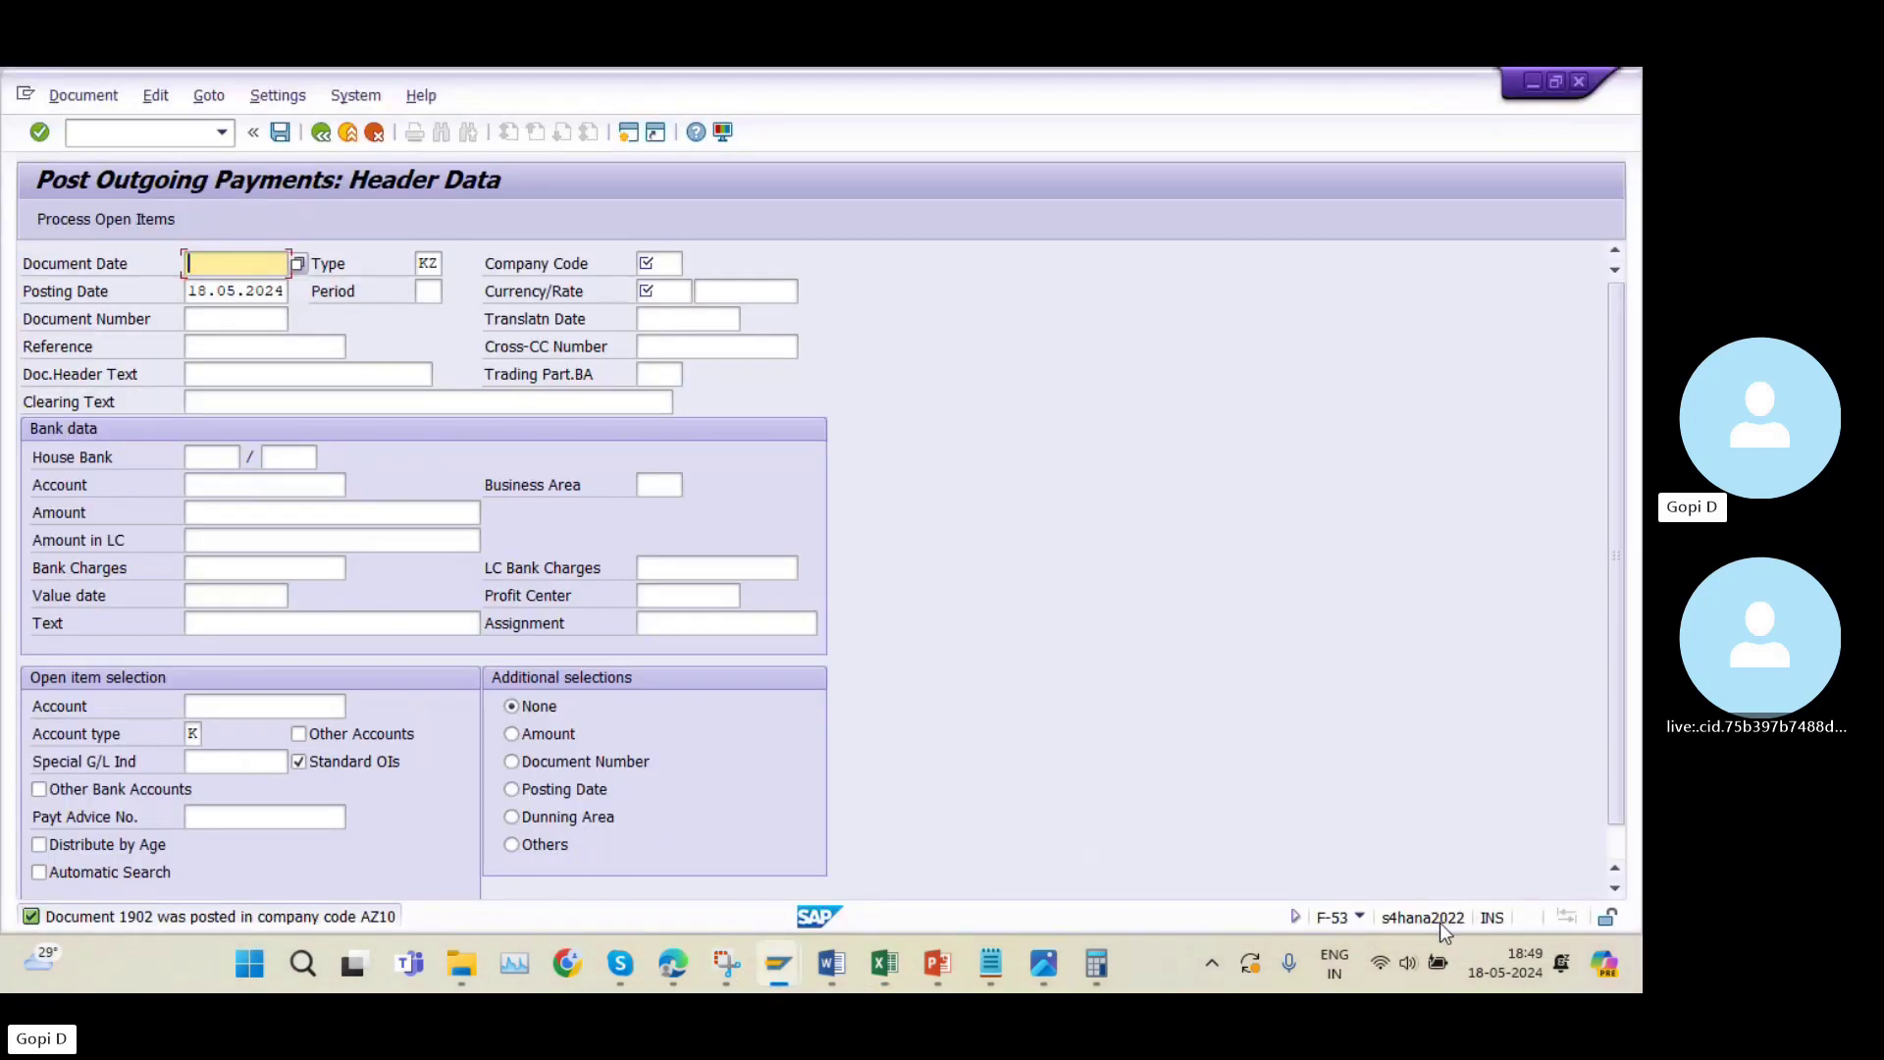
click(353, 138)
click(403, 583)
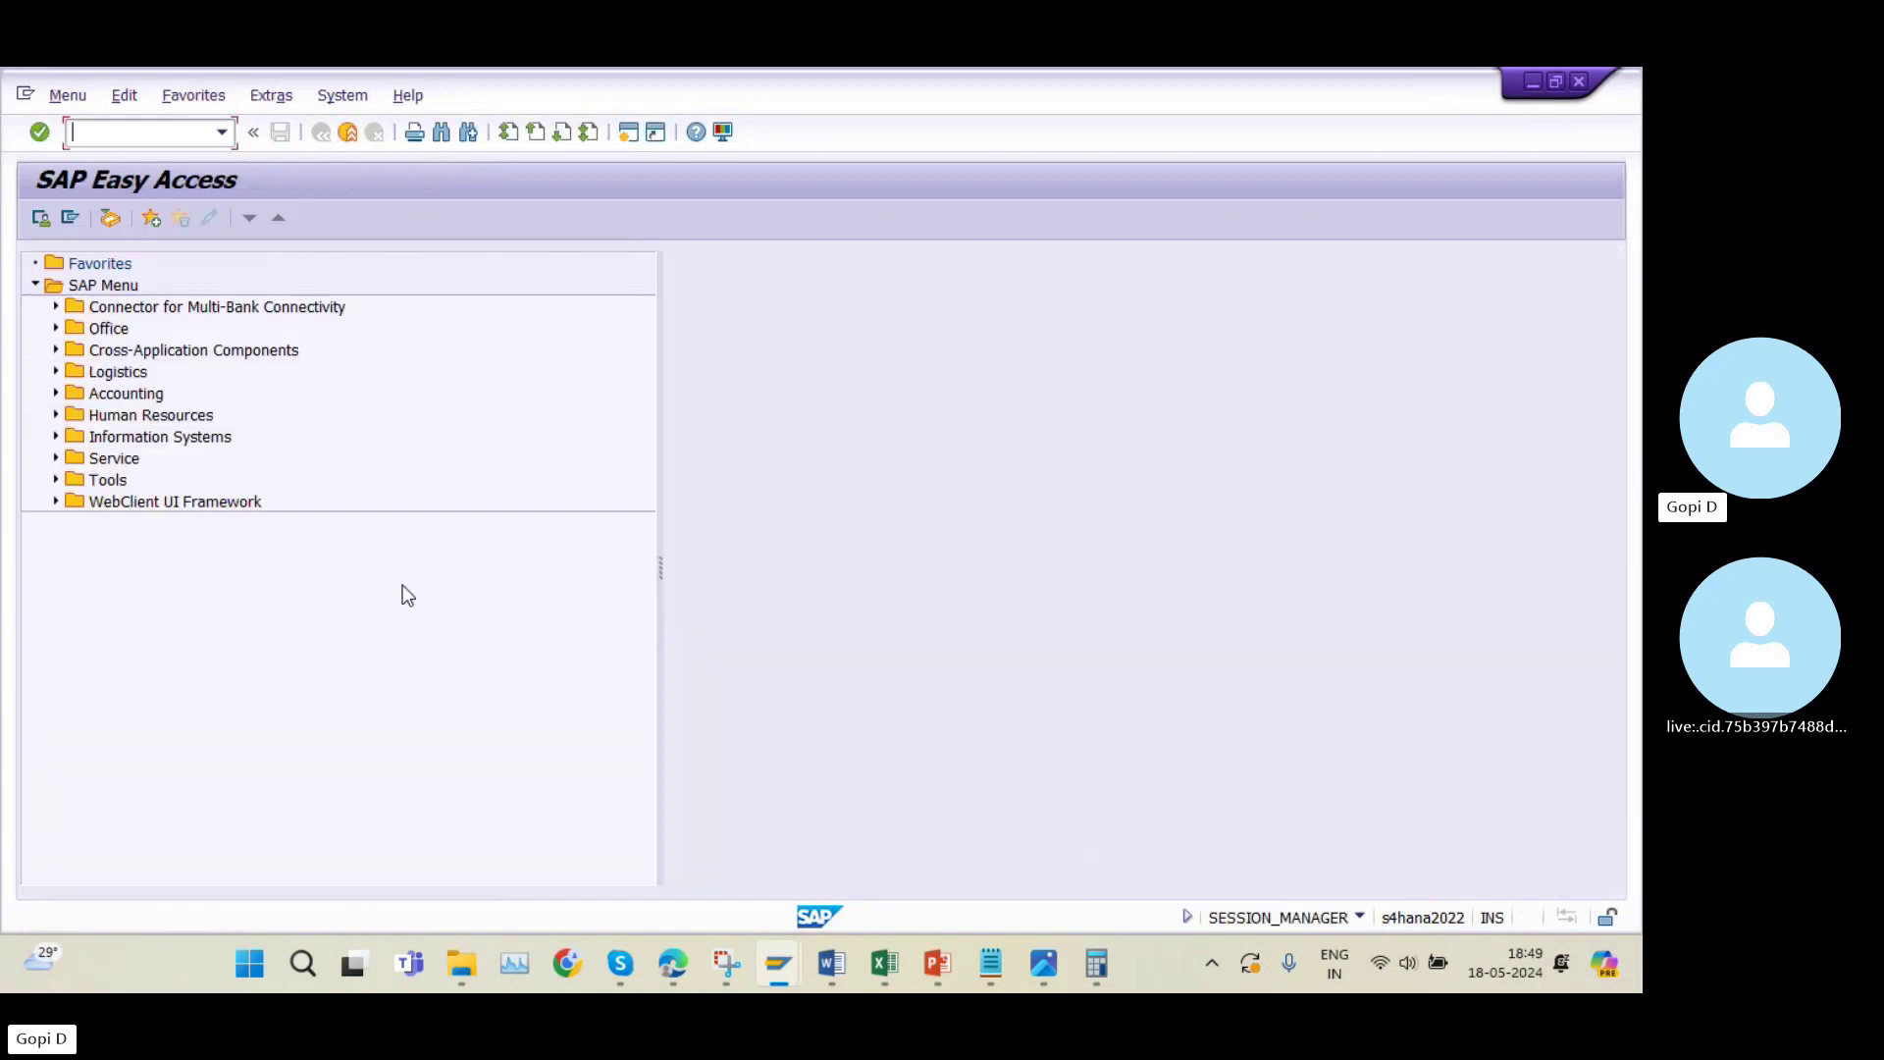
Close the supplier 7505 display and return to the Excel tracker.
mouse_move(777, 979)
click(1157, 840)
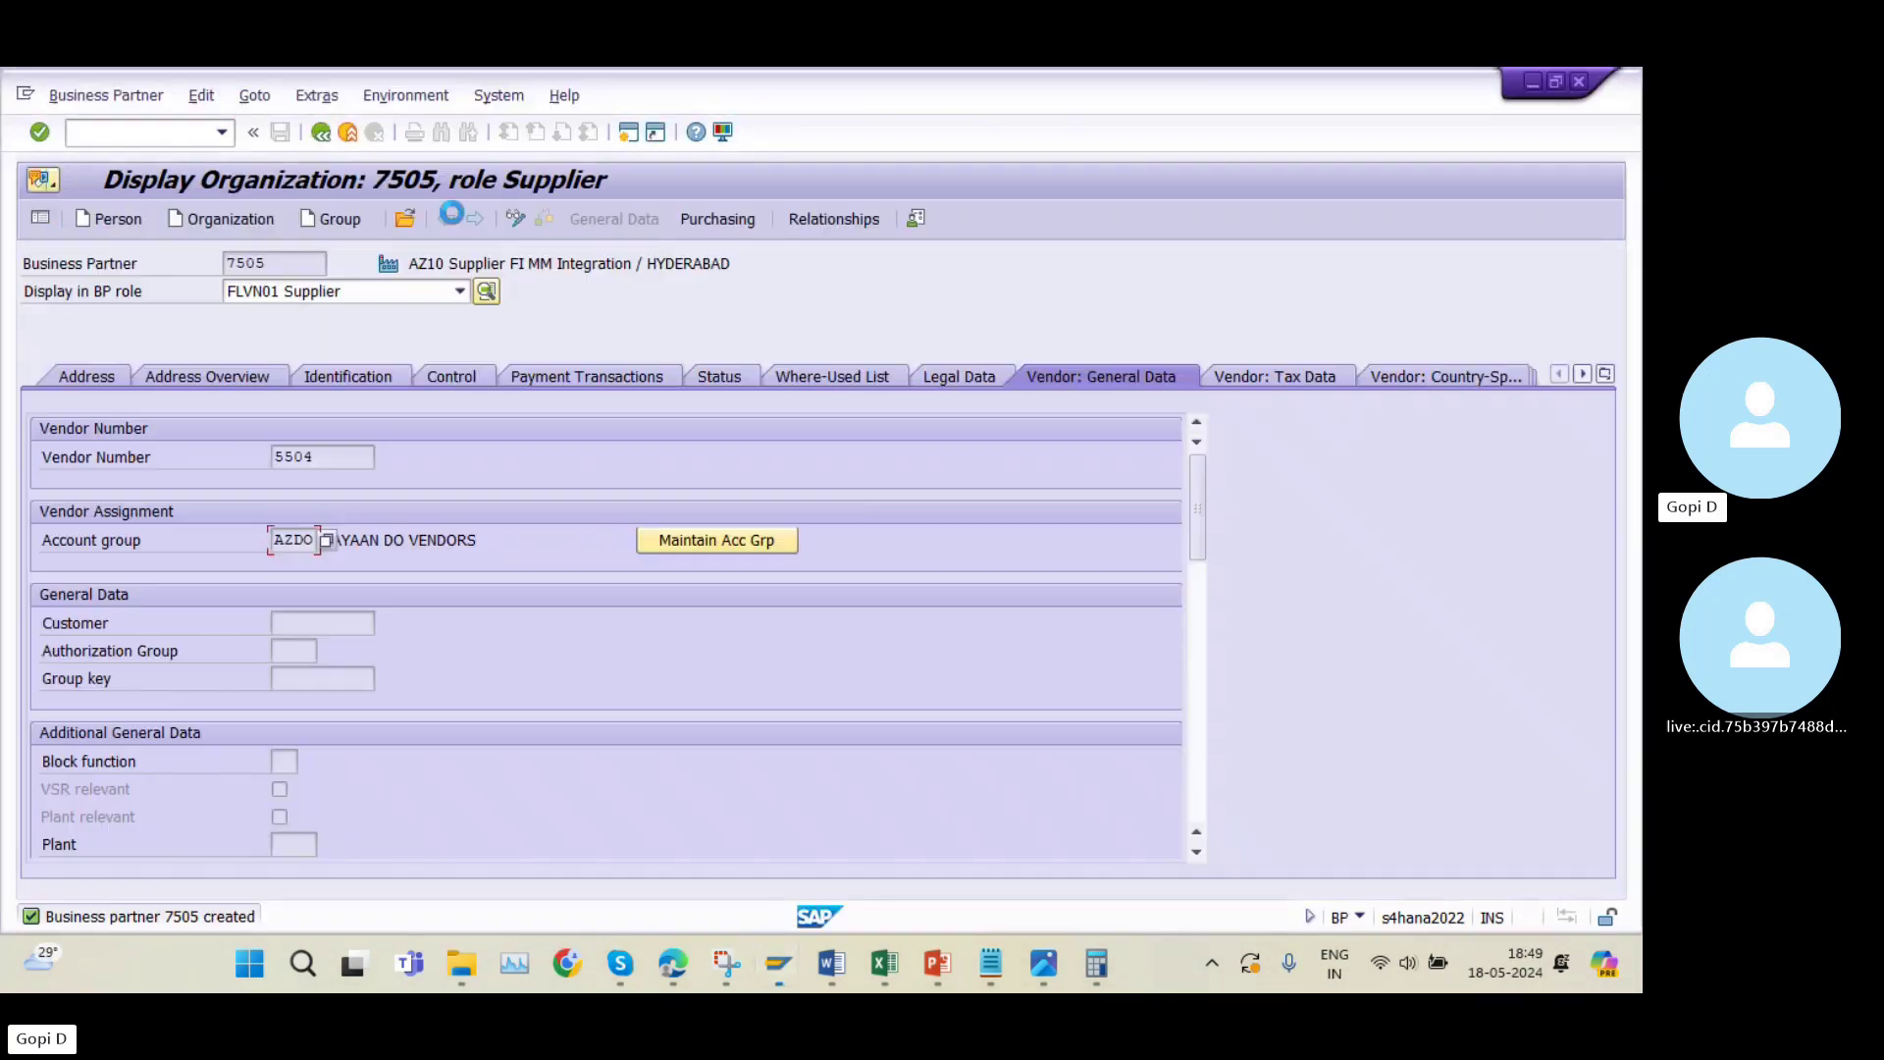
click(355, 138)
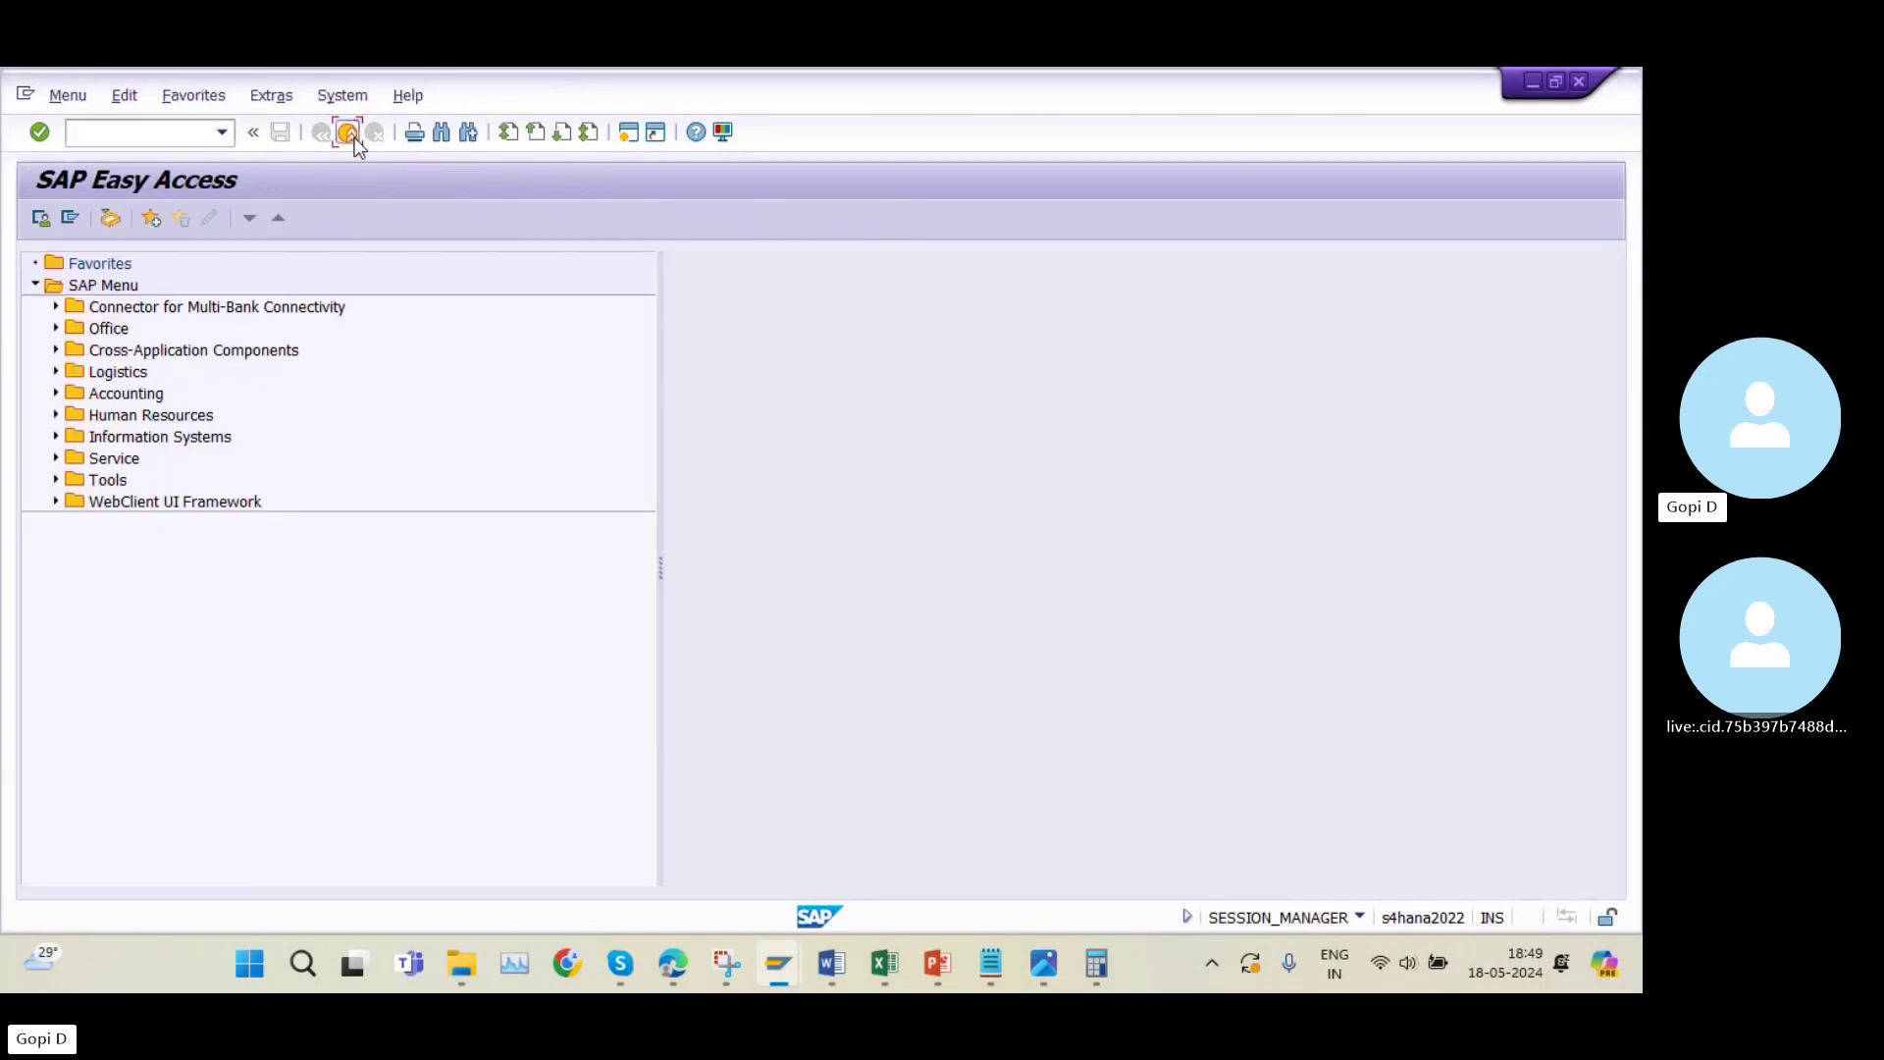
key(alt+Tab)
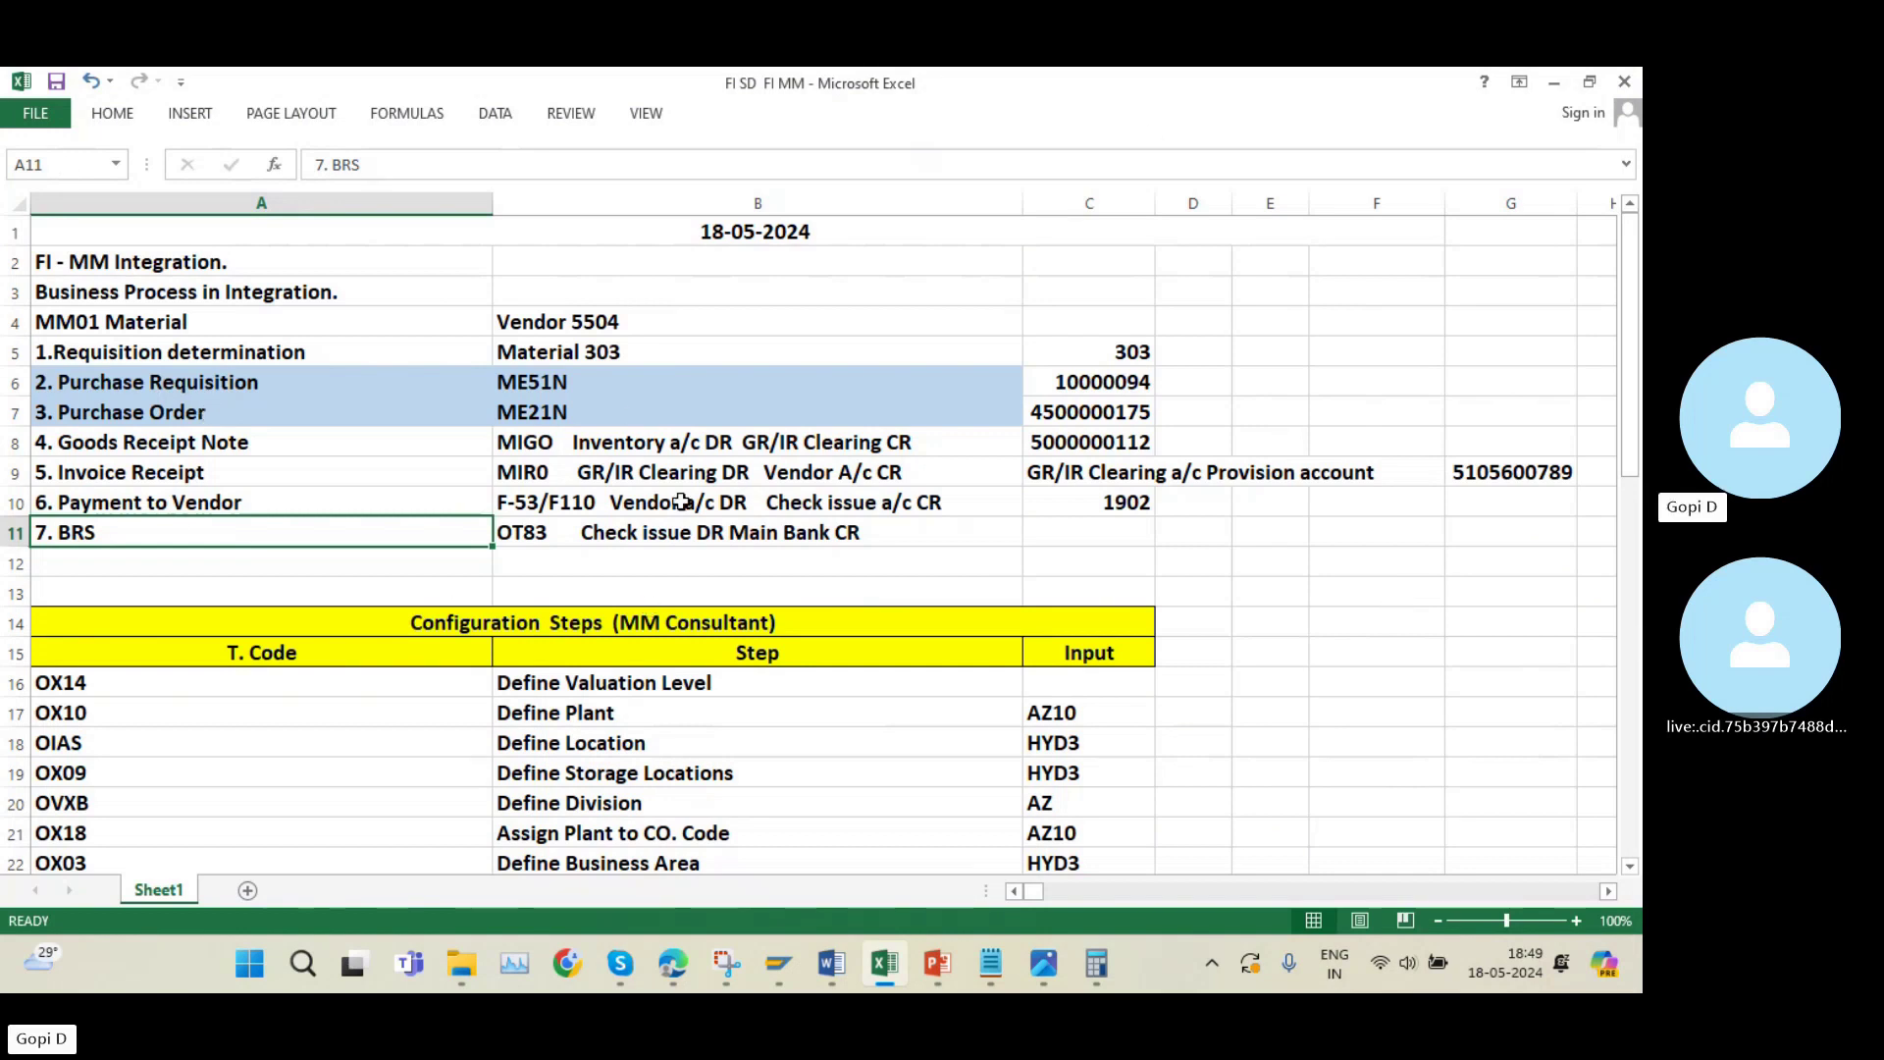
Review Sheet1 rows down to the SE16N step, then open FI MM Integration.png.
scroll(911, 677, down, 9)
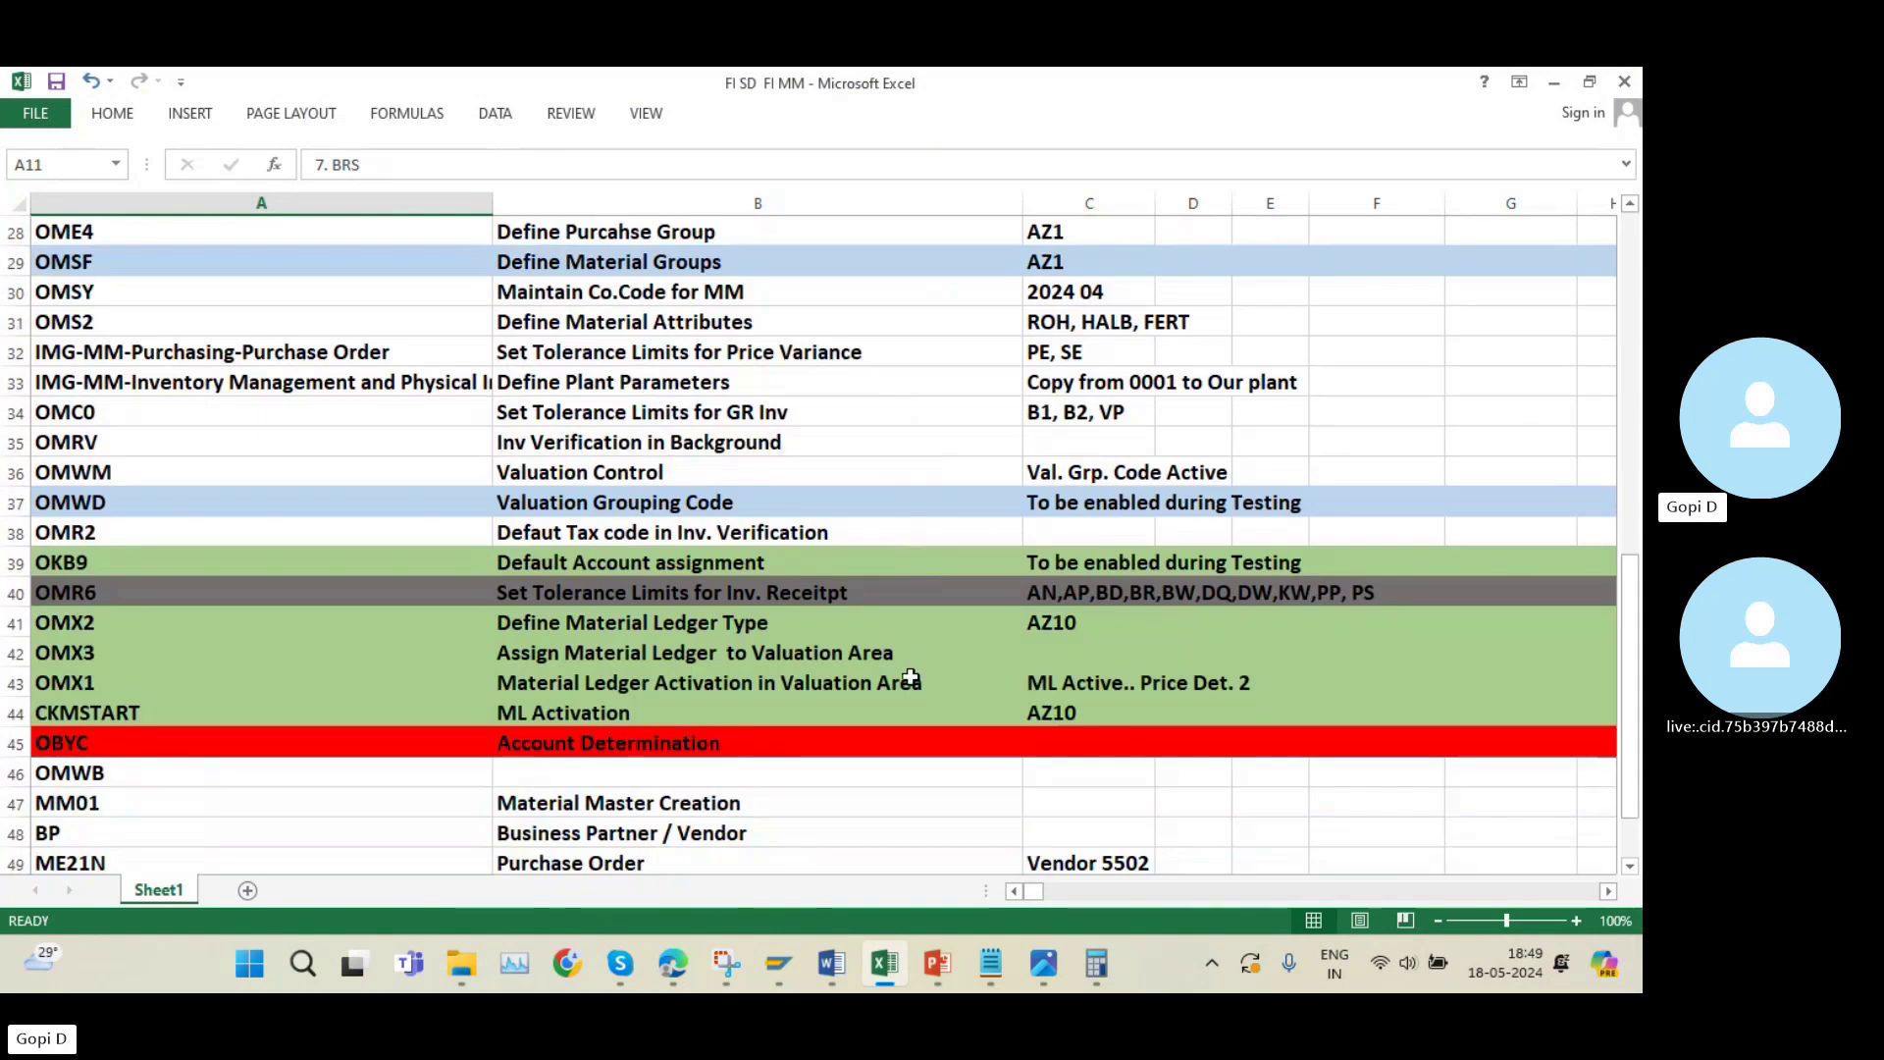
scroll(912, 677, down, 5)
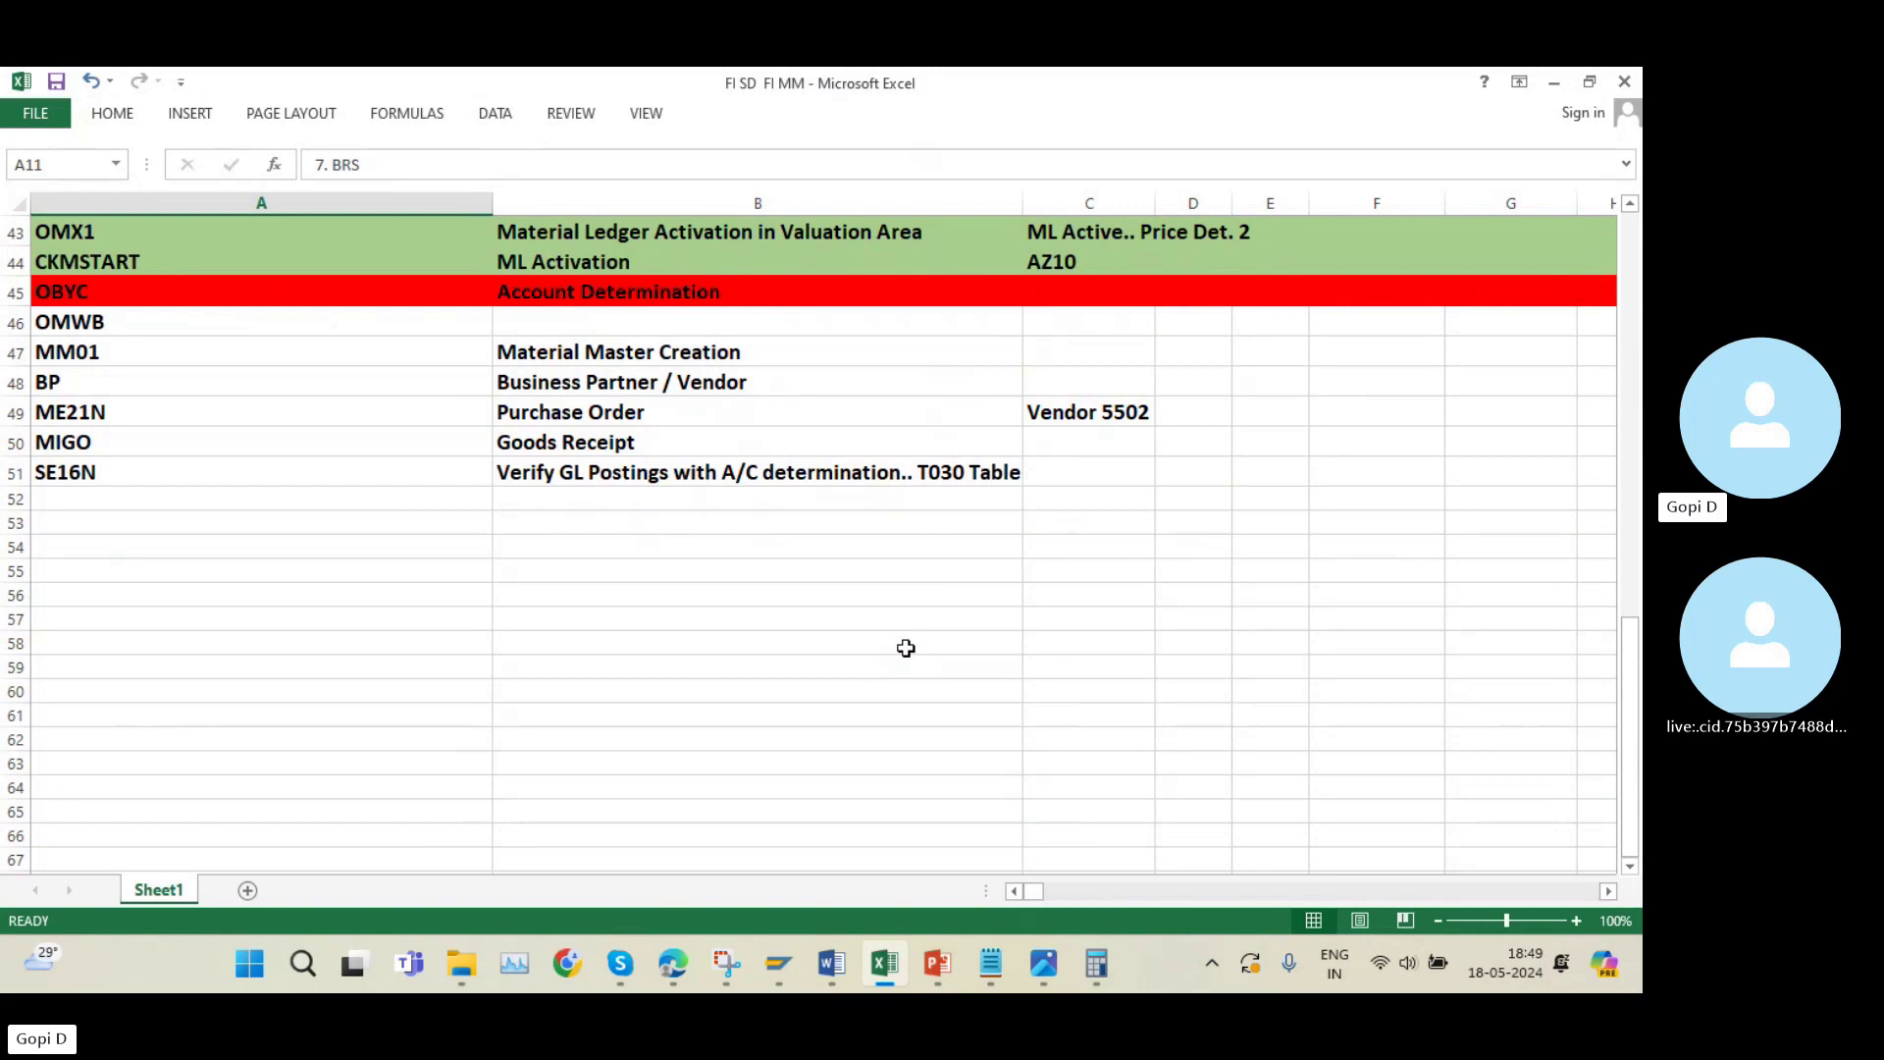
scroll(556, 540, up, 14)
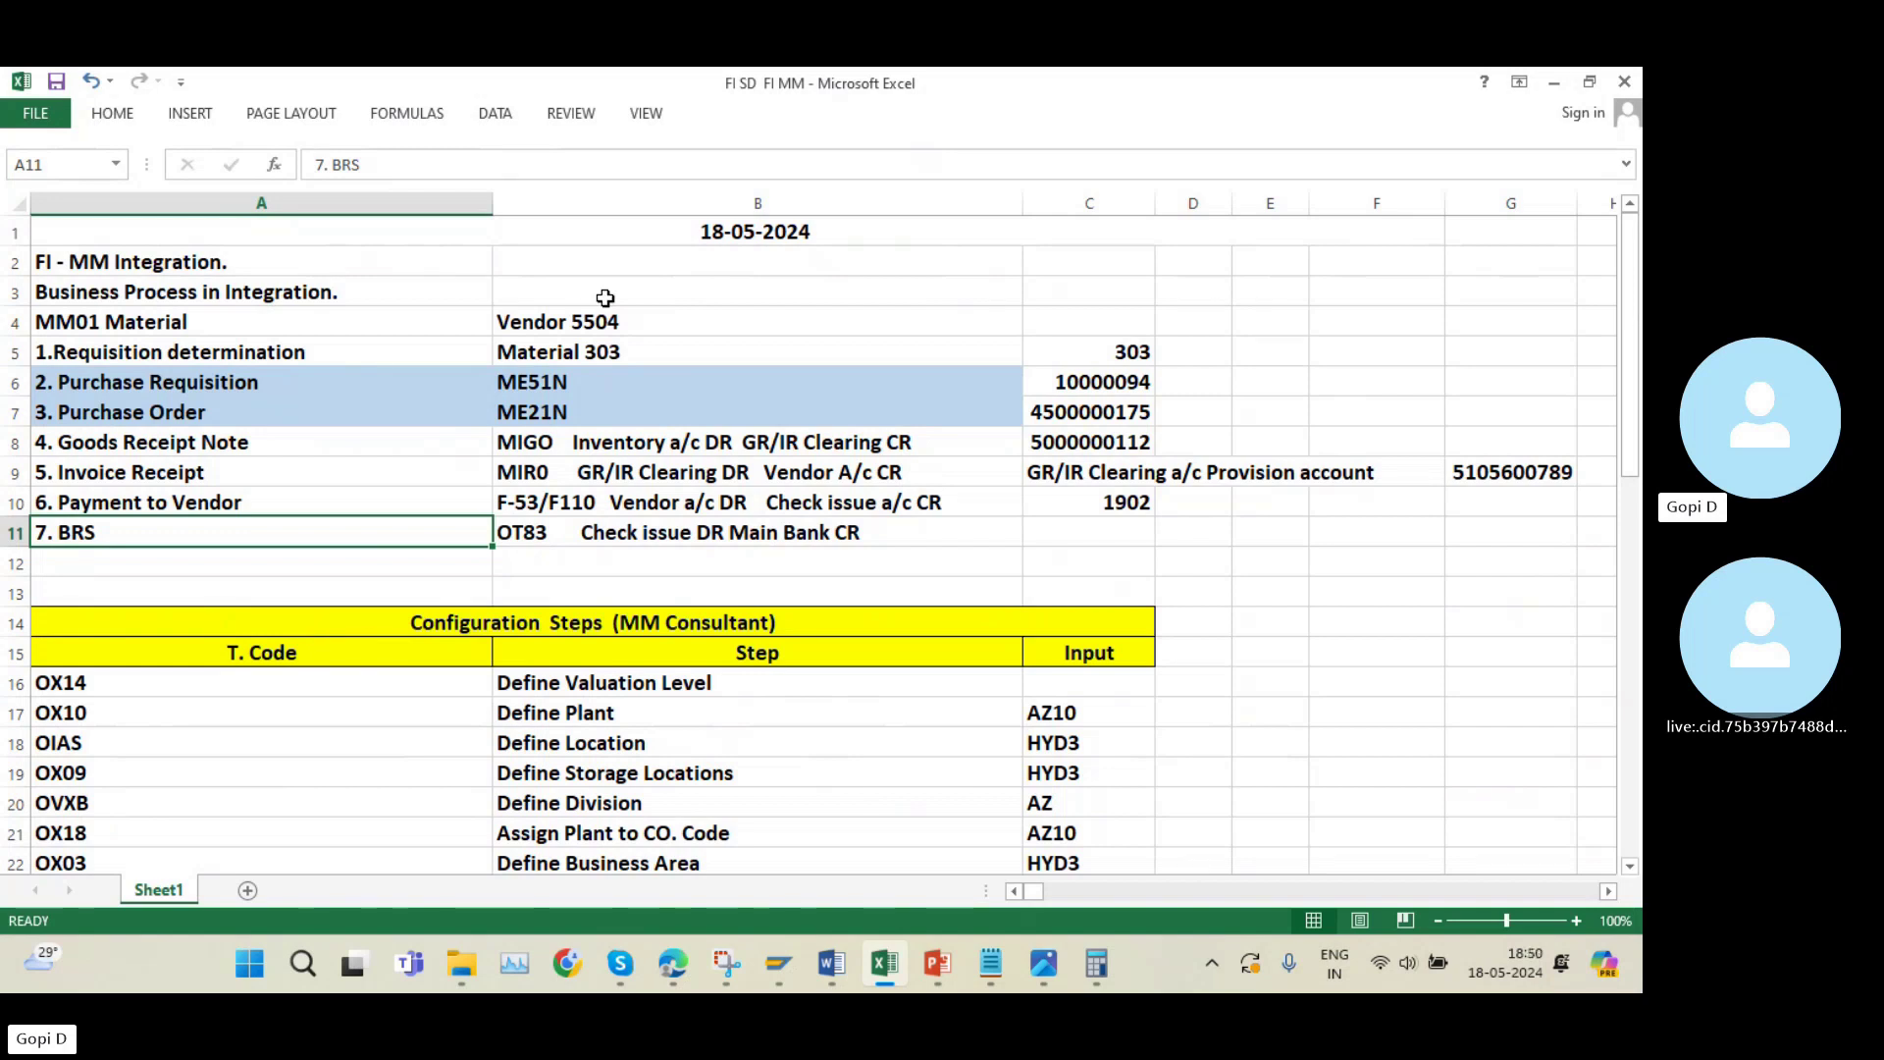
mouse_move(622, 964)
scroll(721, 486, down, 4)
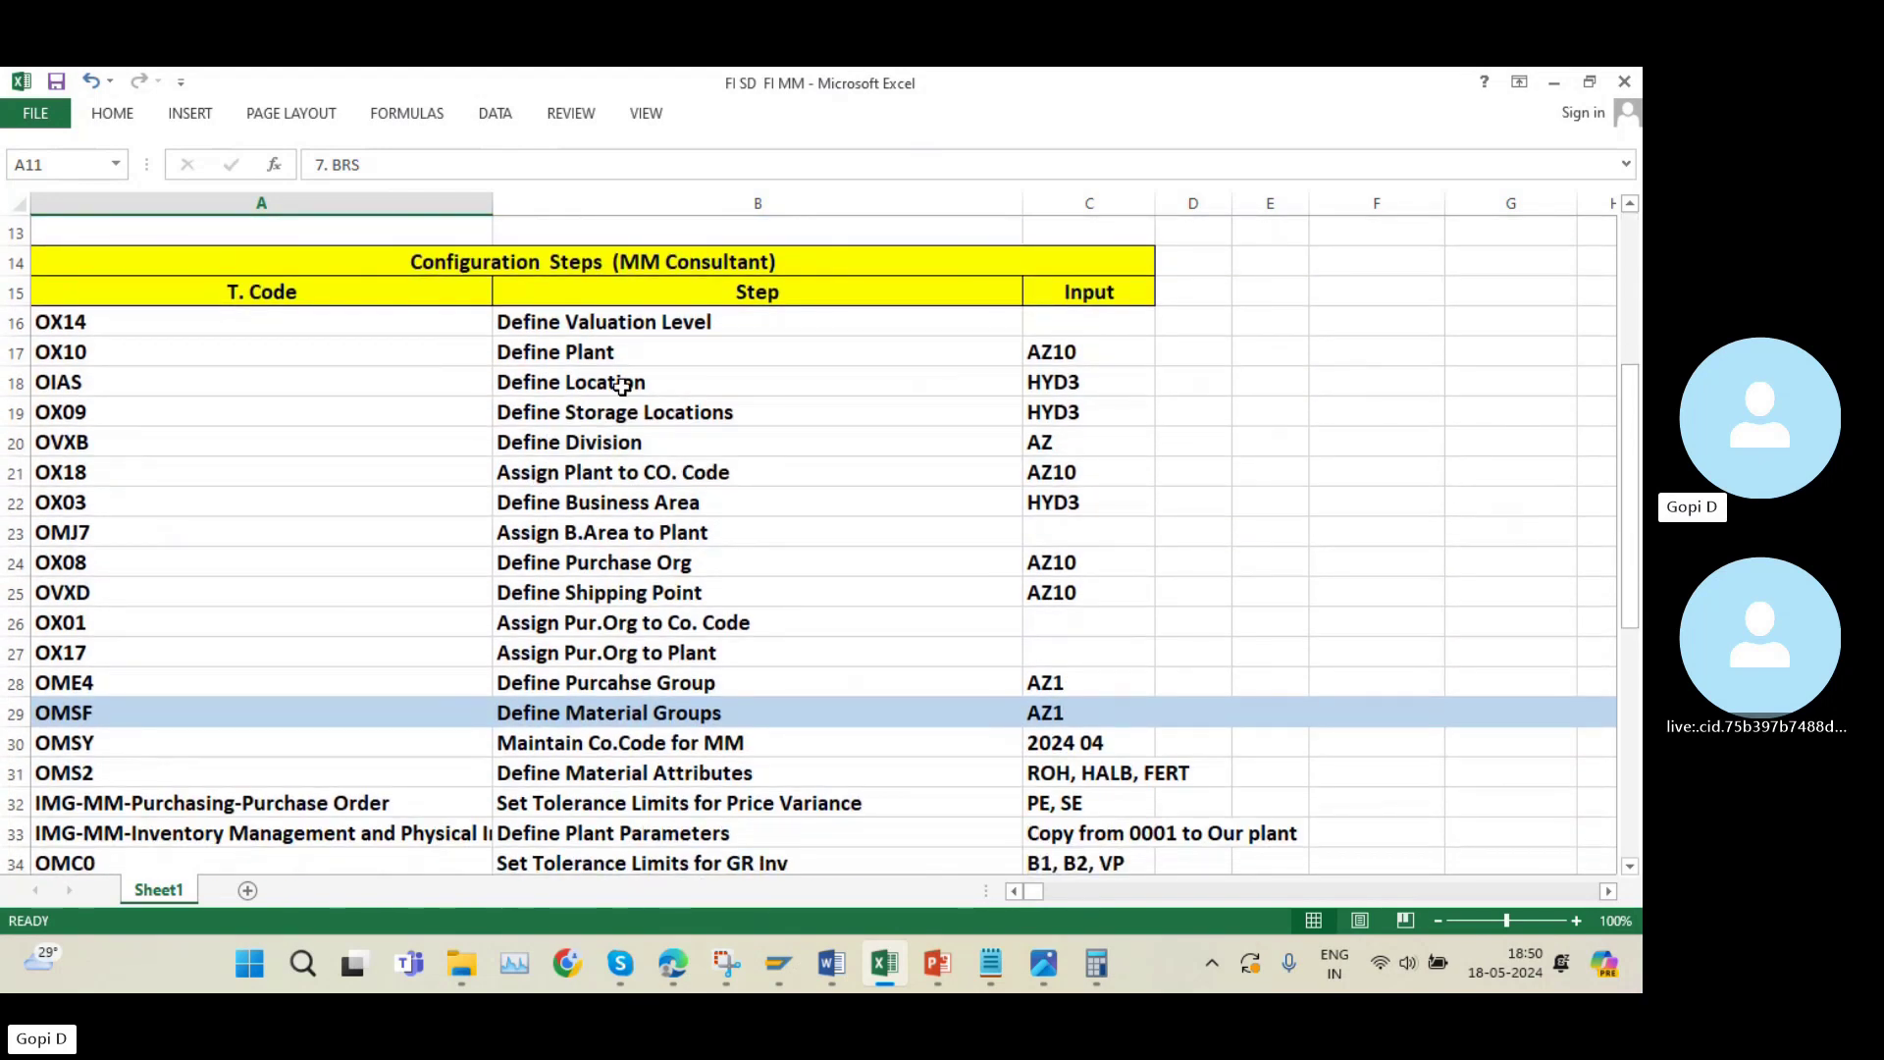
scroll(621, 386, down, 6)
scroll(619, 388, up, 8)
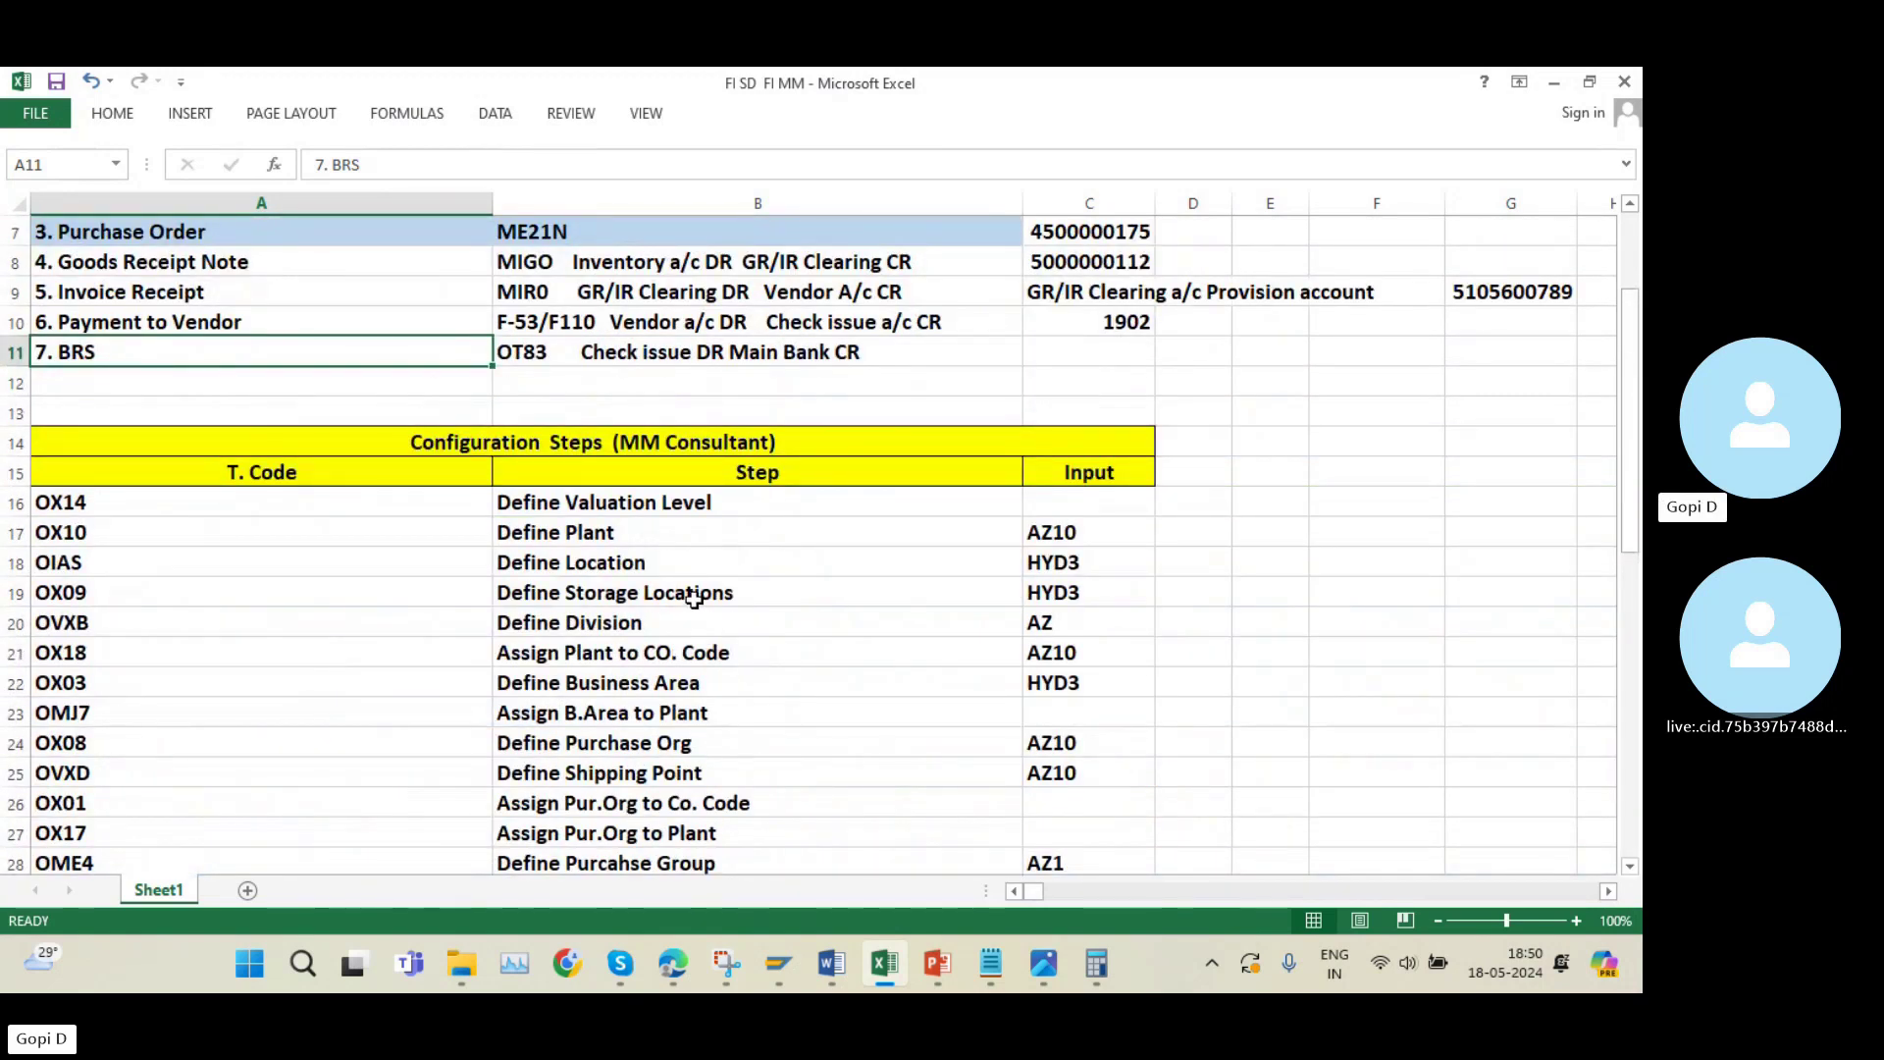
click(1044, 964)
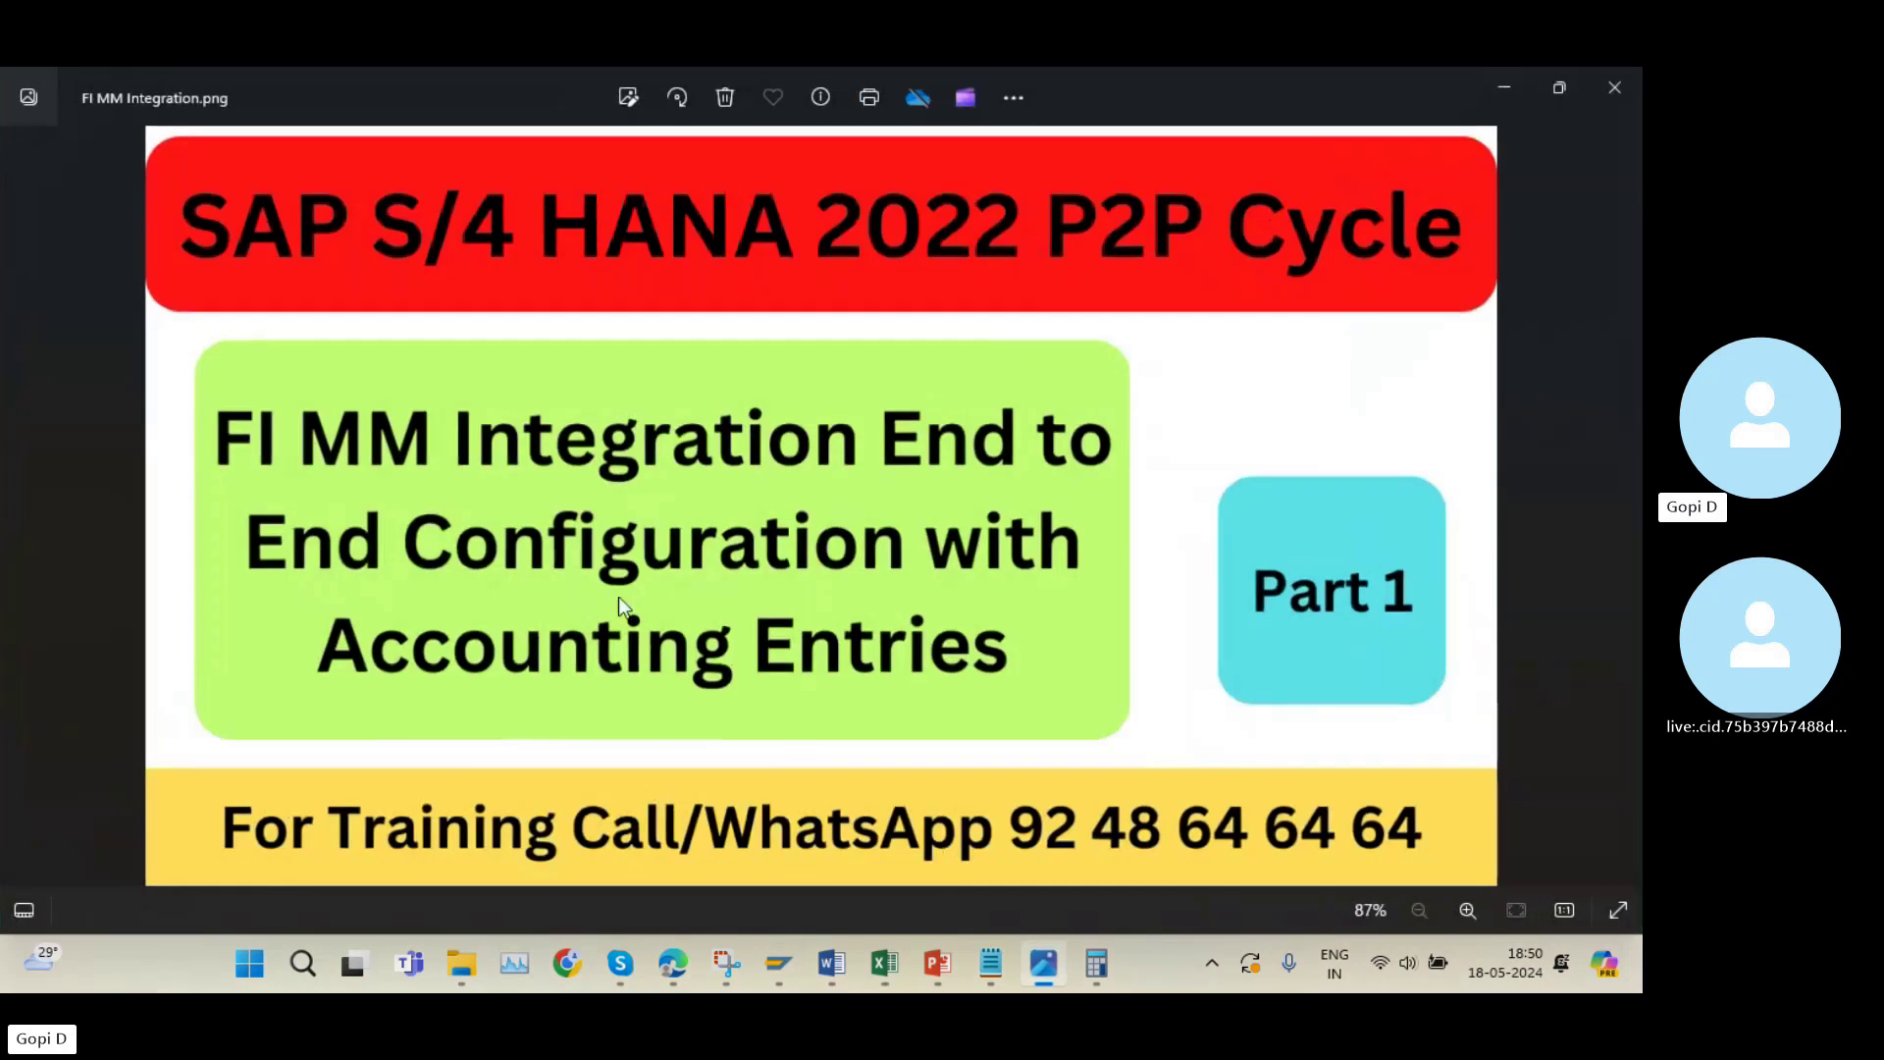